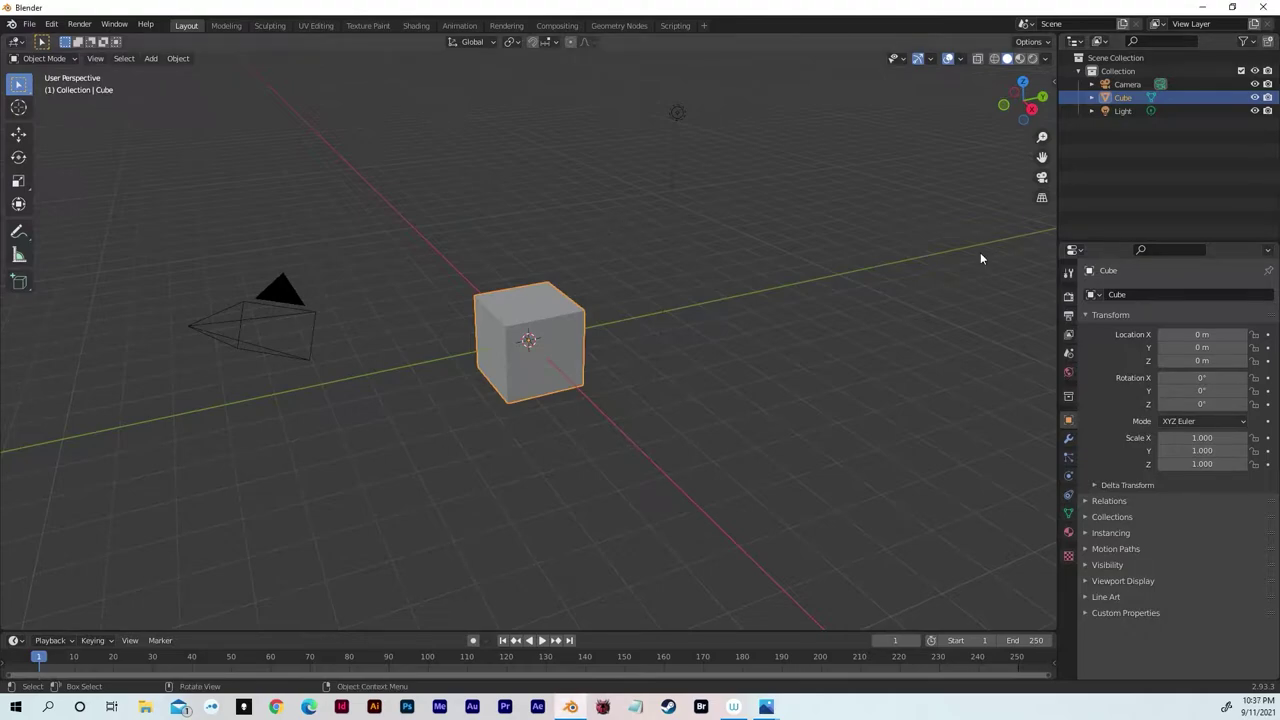
- Box-select and delete the default camera, light and cube
left_click_drag(762, 69, 128, 430)
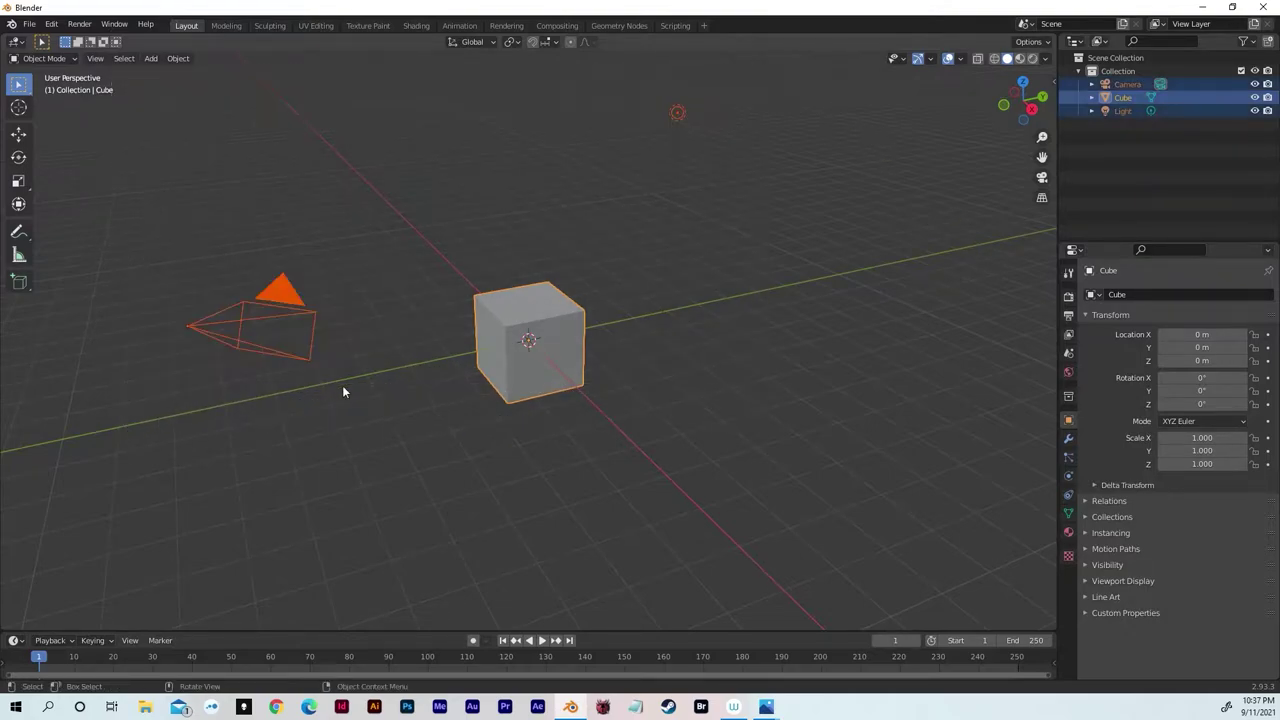
key("Delete")
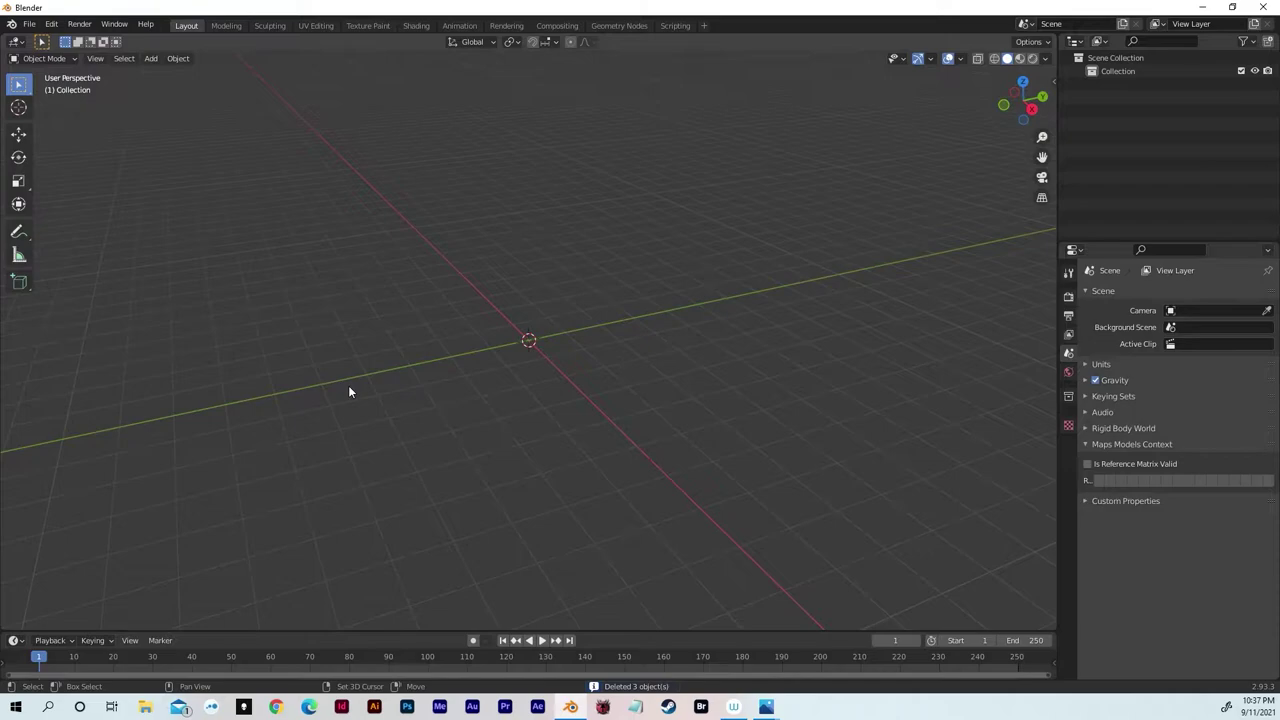
key("shift+a")
- Add a new cube at the origin and scale it up 8 times
mouse_move(349, 392)
left_click(400, 400)
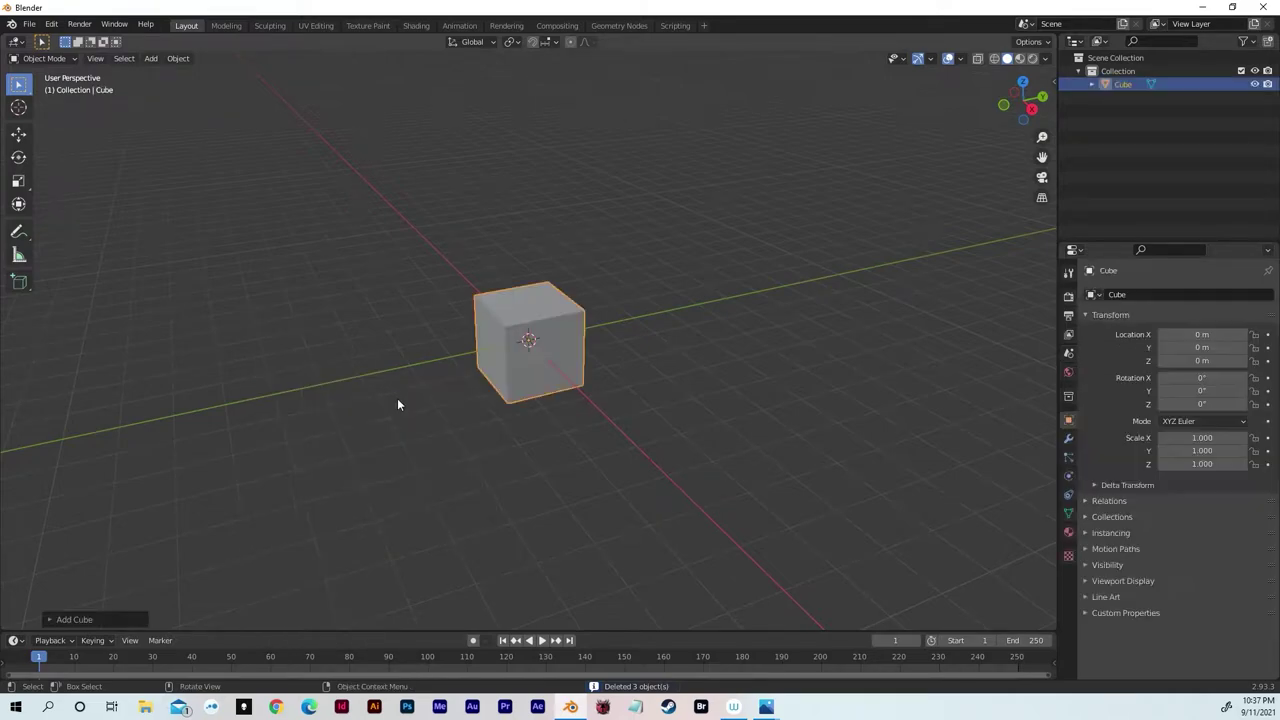
middle_click_drag(397, 403, 786, 303)
type("s")
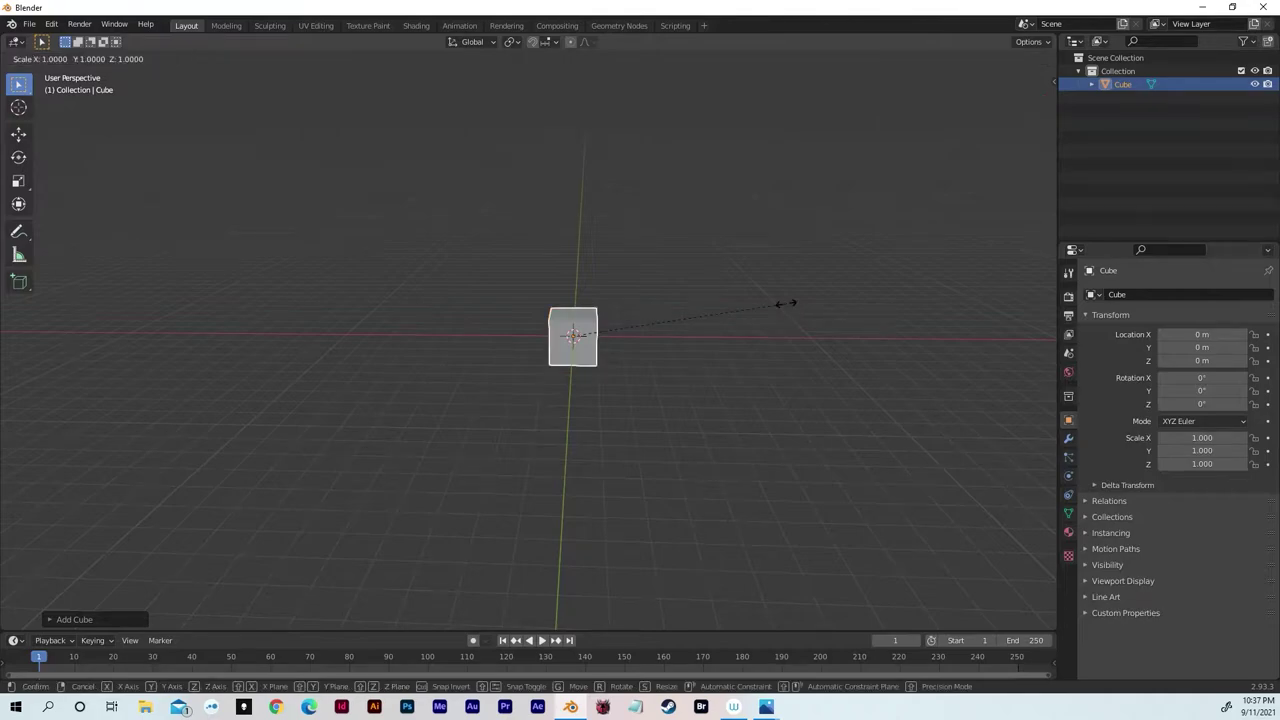
type("8")
key("Return")
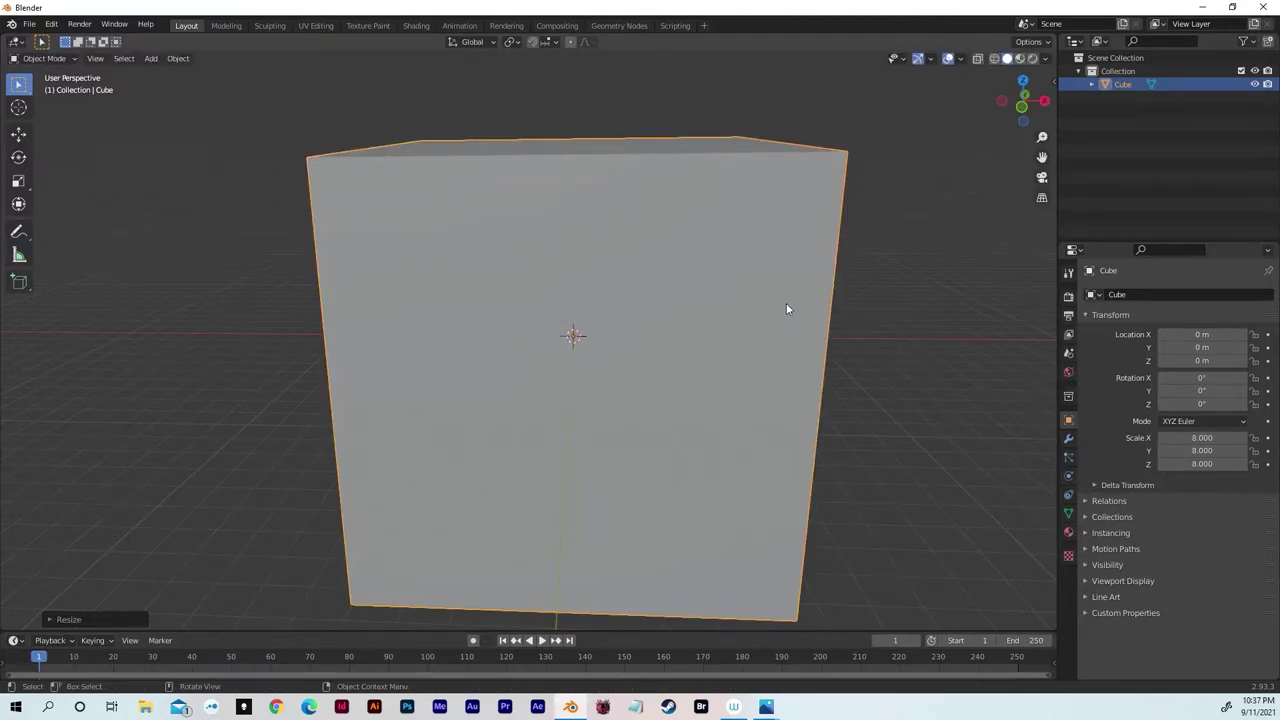
- Raise the cube straight up along Z to a height of 8.0621 m
key("g")
key("z")
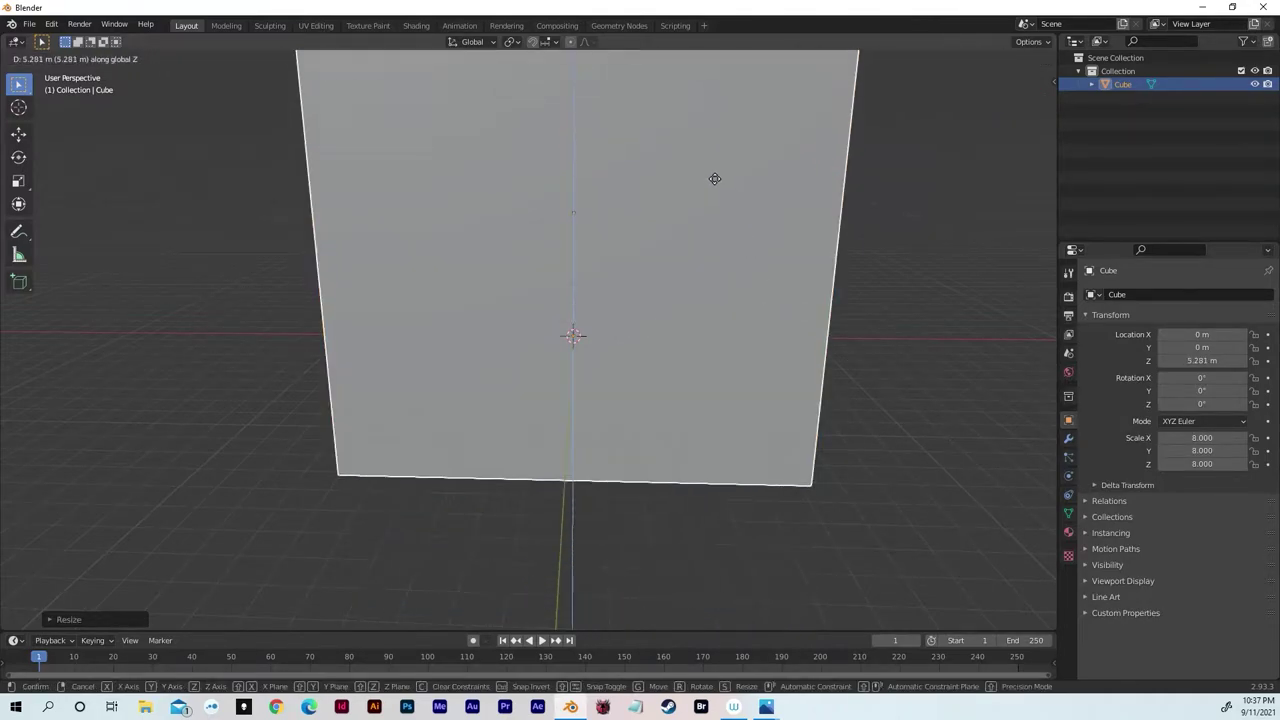
left_click(691, 109)
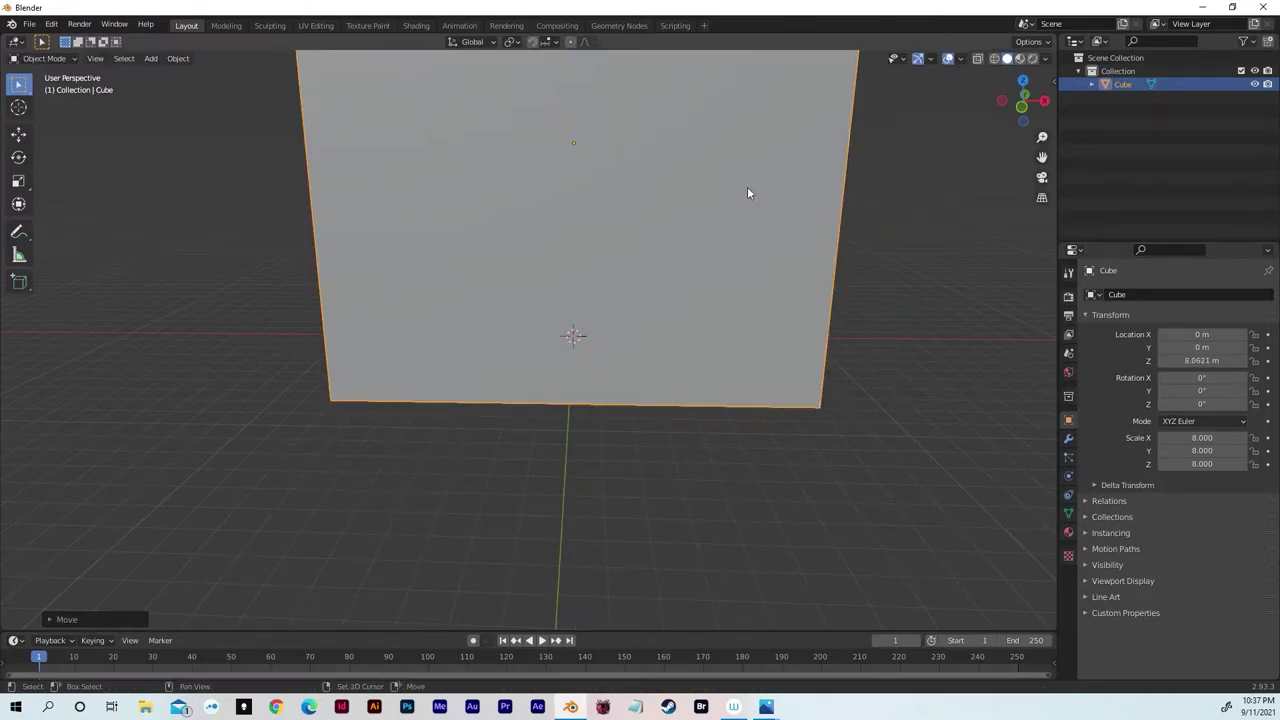
middle_click_drag(747, 188, 770, 330, "shift")
scroll(770, 330, "down", 8)
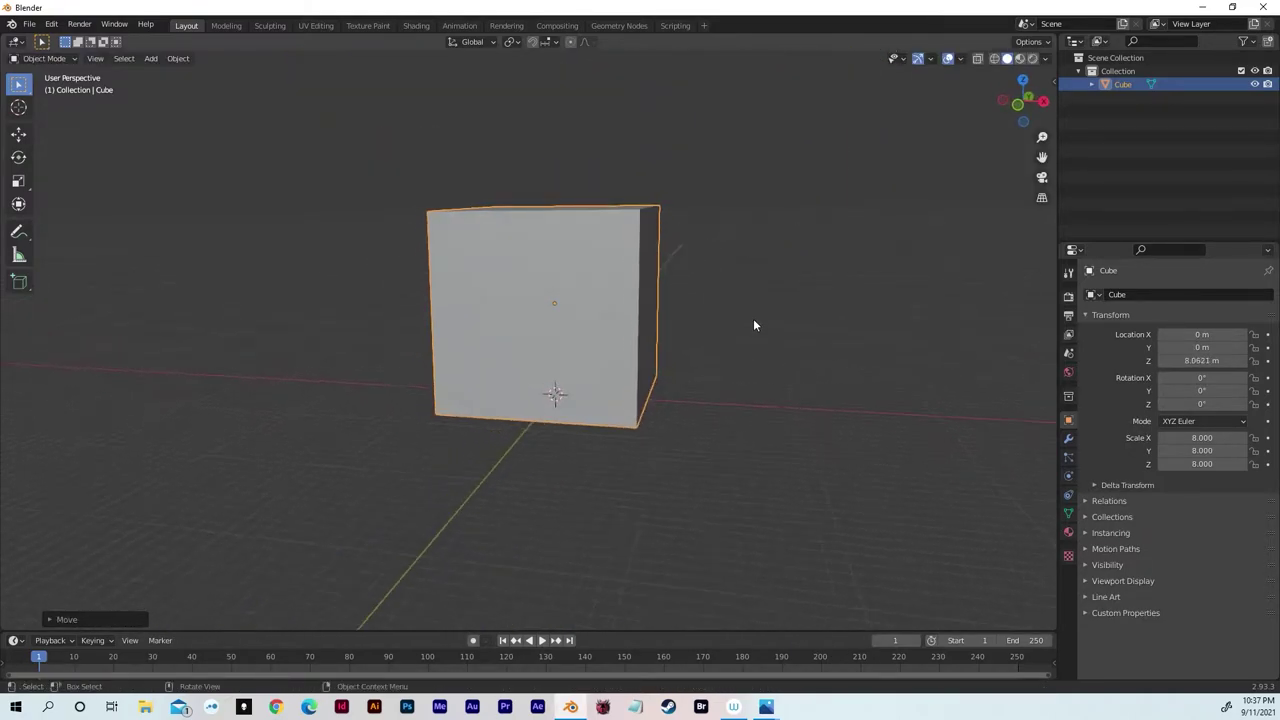
middle_click_drag(594, 302, 606, 299)
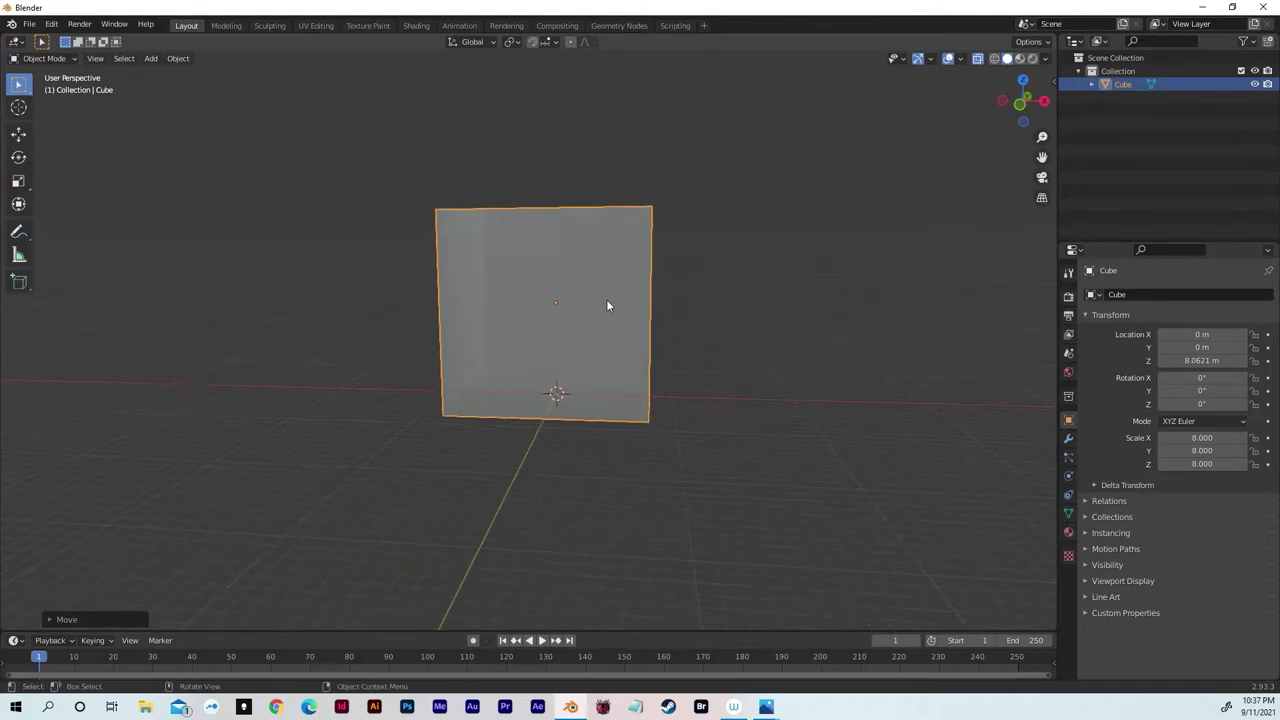
key("Tab")
- Delete the cube's front face so the box is open at the front
left_click_drag(534, 261, 572, 317)
key("3")
left_click_drag(525, 270, 602, 339)
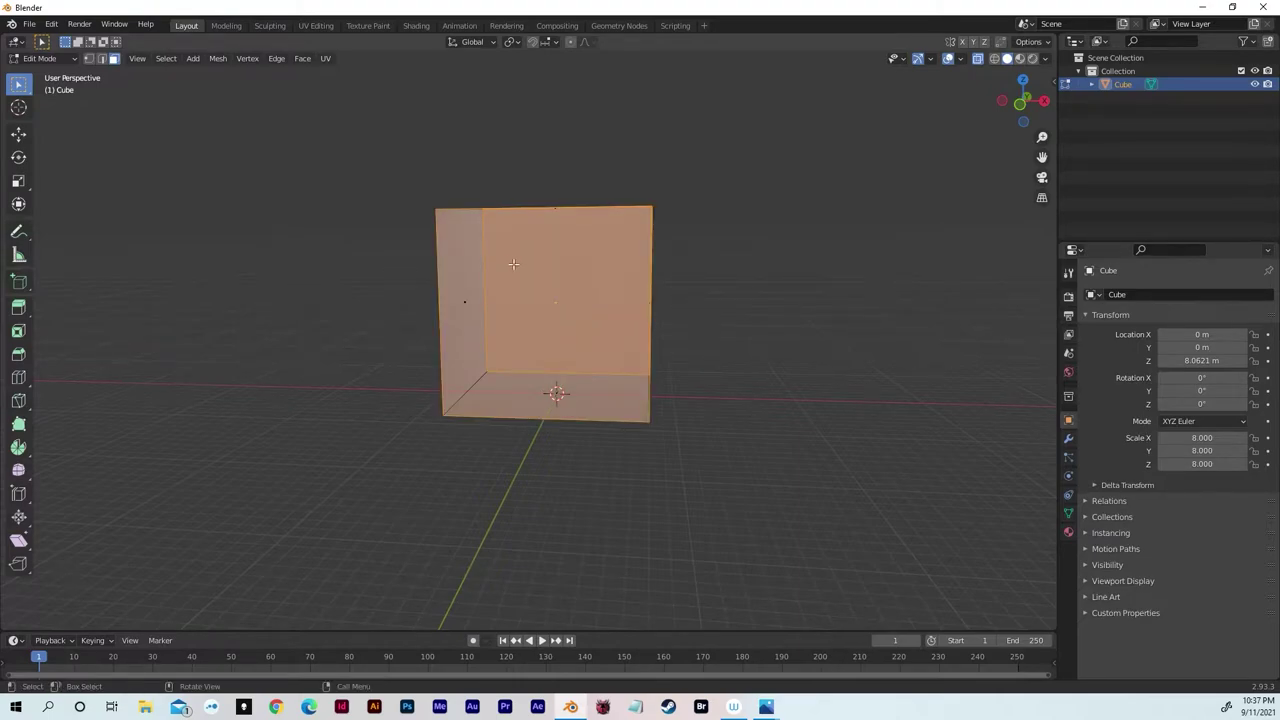
middle_click_drag(513, 263, 590, 364)
key("x")
left_click(590, 346)
scroll(580, 303, "up", 4)
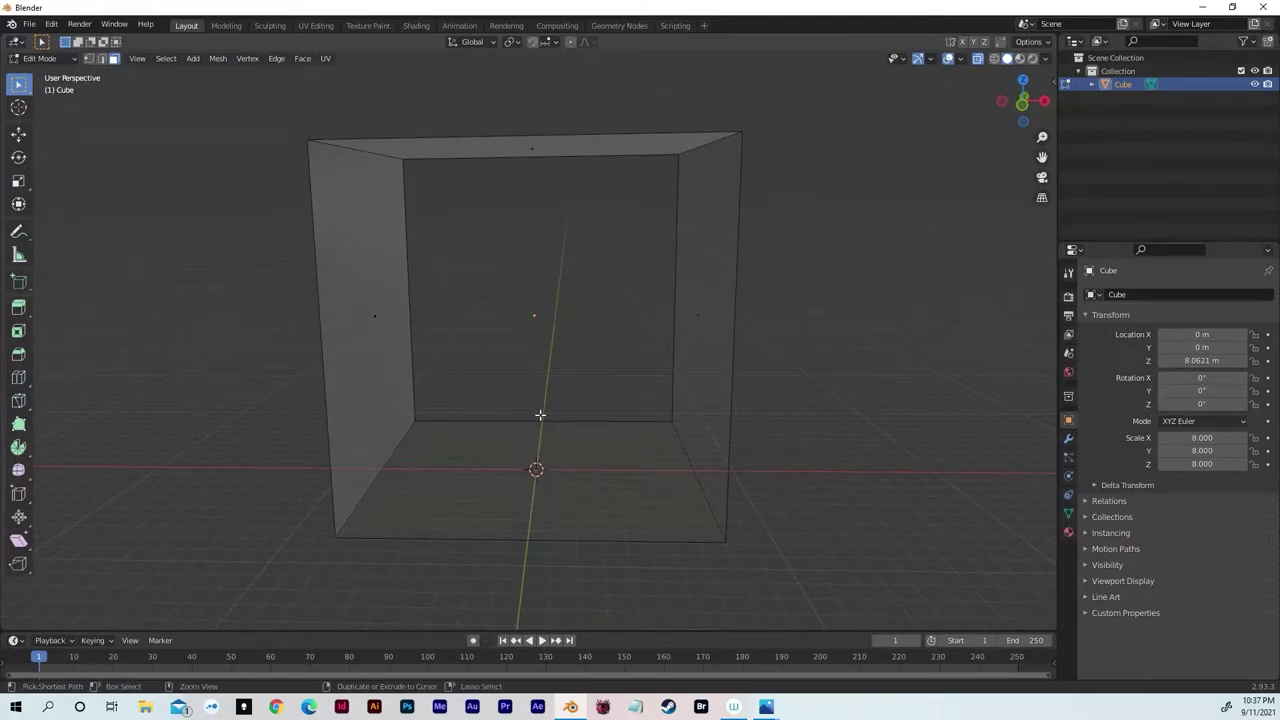
- Add centred loop cuts through the walls and top, then select the left half's faces
key("ctrl+r")
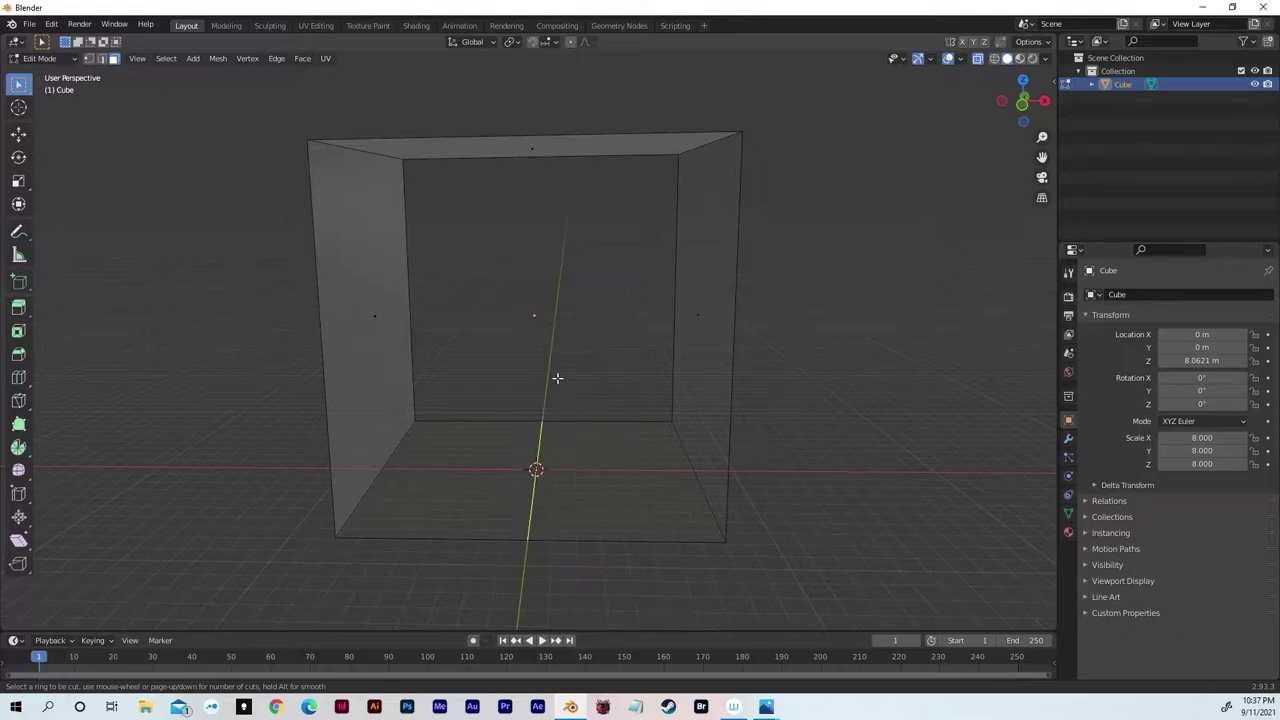
left_click(551, 382)
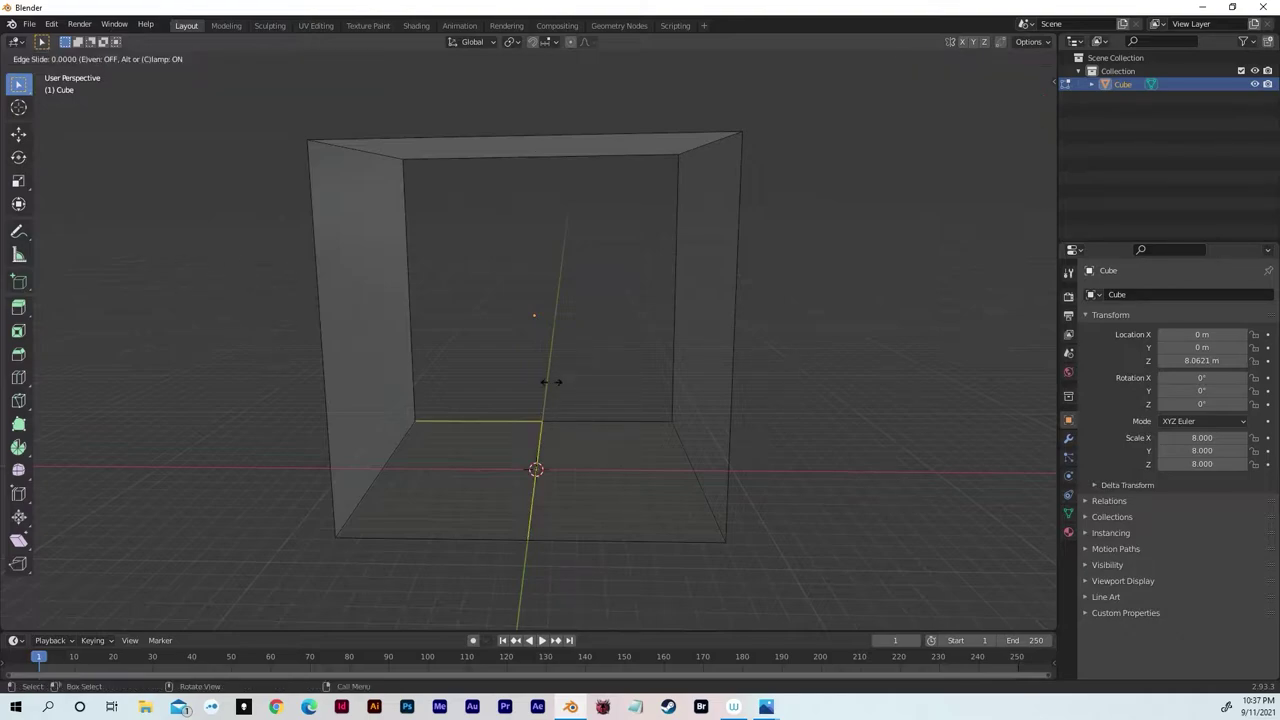
left_click(551, 382)
mouse_move(571, 306)
middle_mouse_down()
mouse_move(571, 329)
mouse_move(569, 305)
middle_mouse_up()
key("ctrl+r")
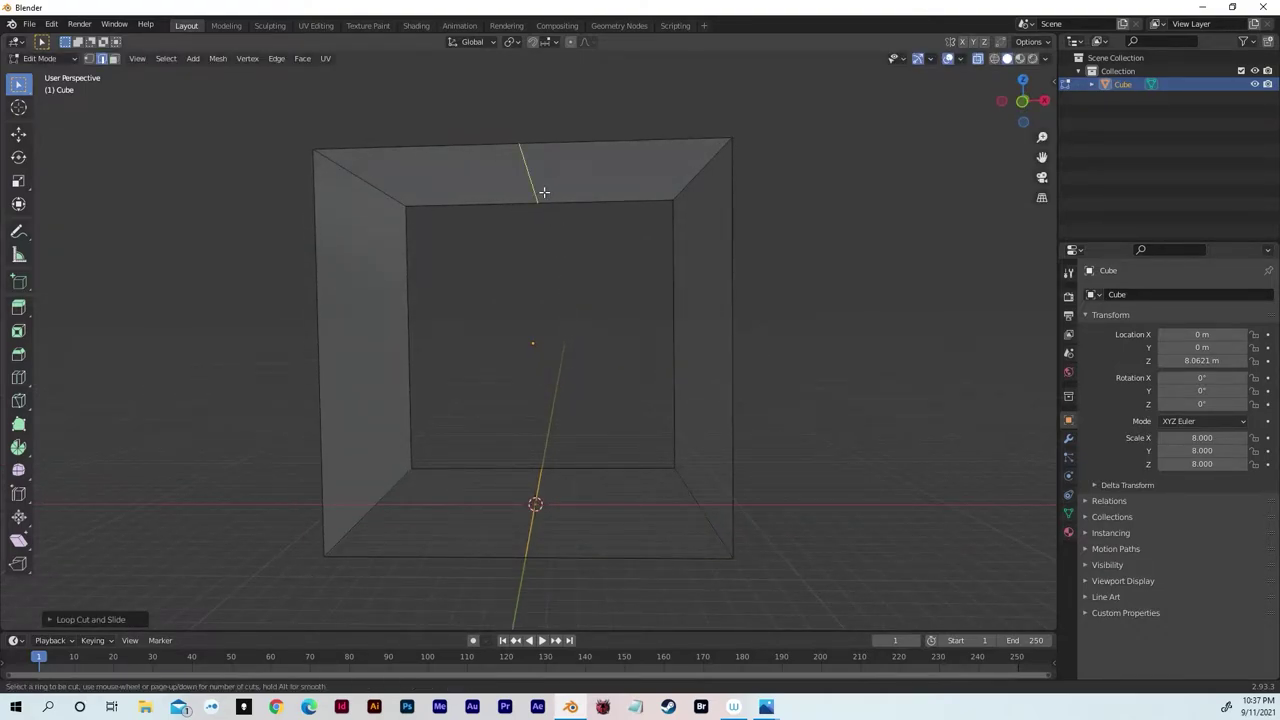
left_click(538, 171)
right_click(538, 171)
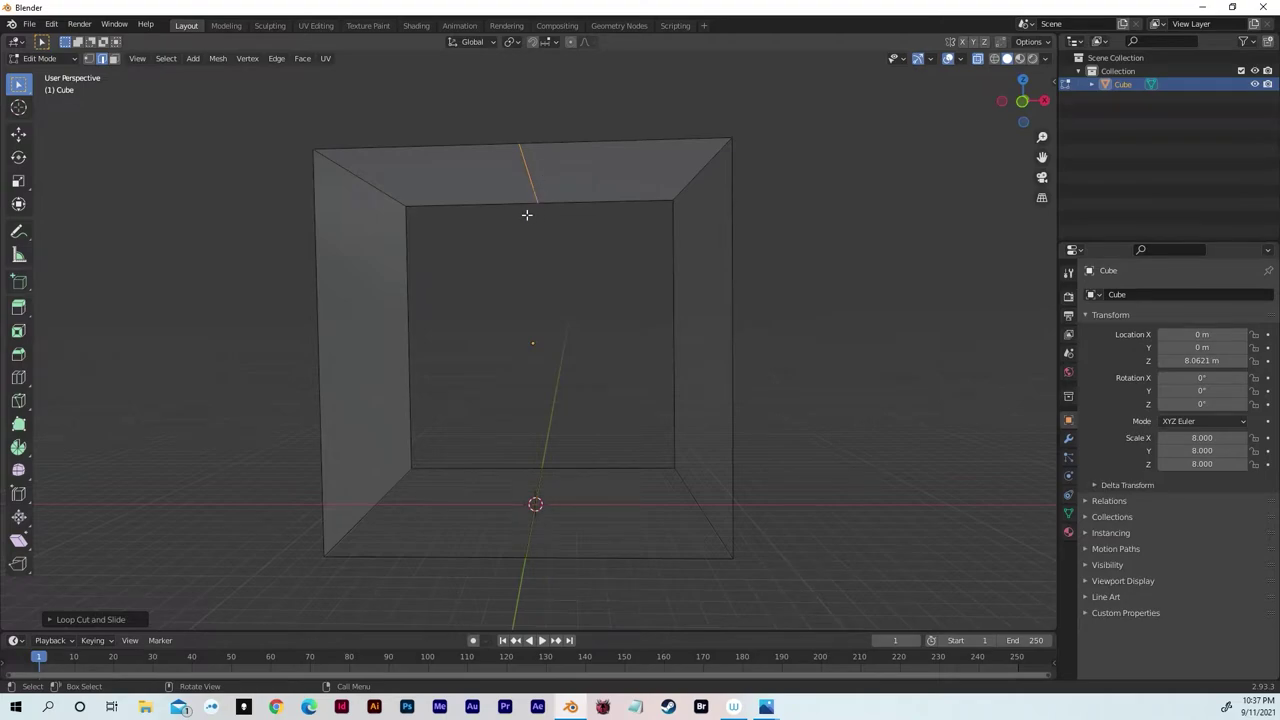
mouse_move(533, 227)
middle_mouse_down()
mouse_move(549, 251)
mouse_move(549, 211)
middle_mouse_up()
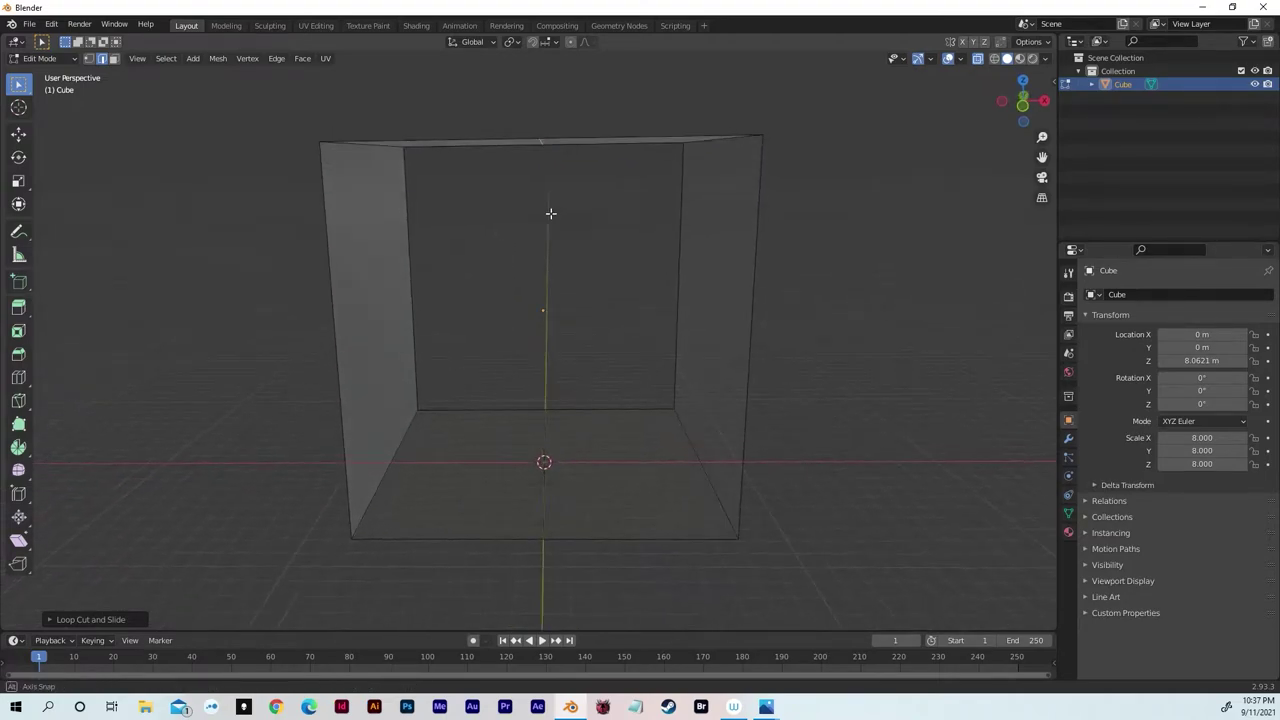
key("3")
left_click_drag(286, 106, 502, 524)
- Delete the left-half faces and add a Mirror modifier with Clipping enabled
key("x")
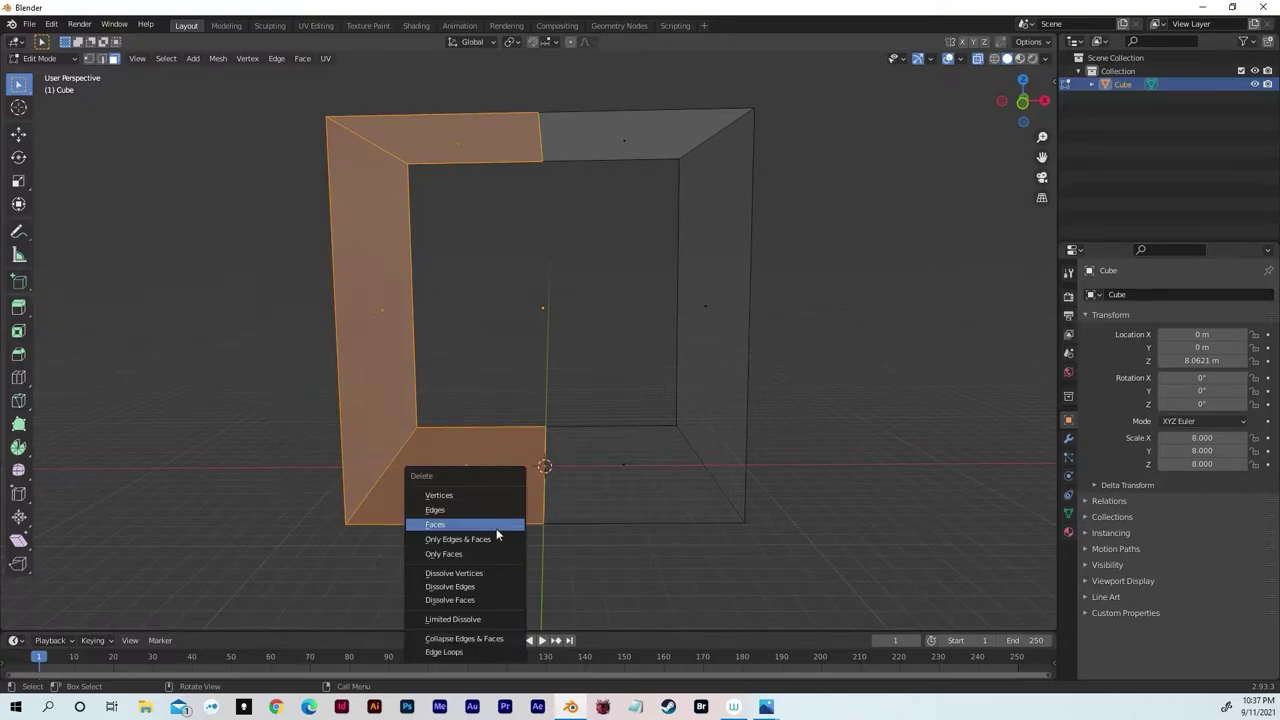
left_click(489, 524)
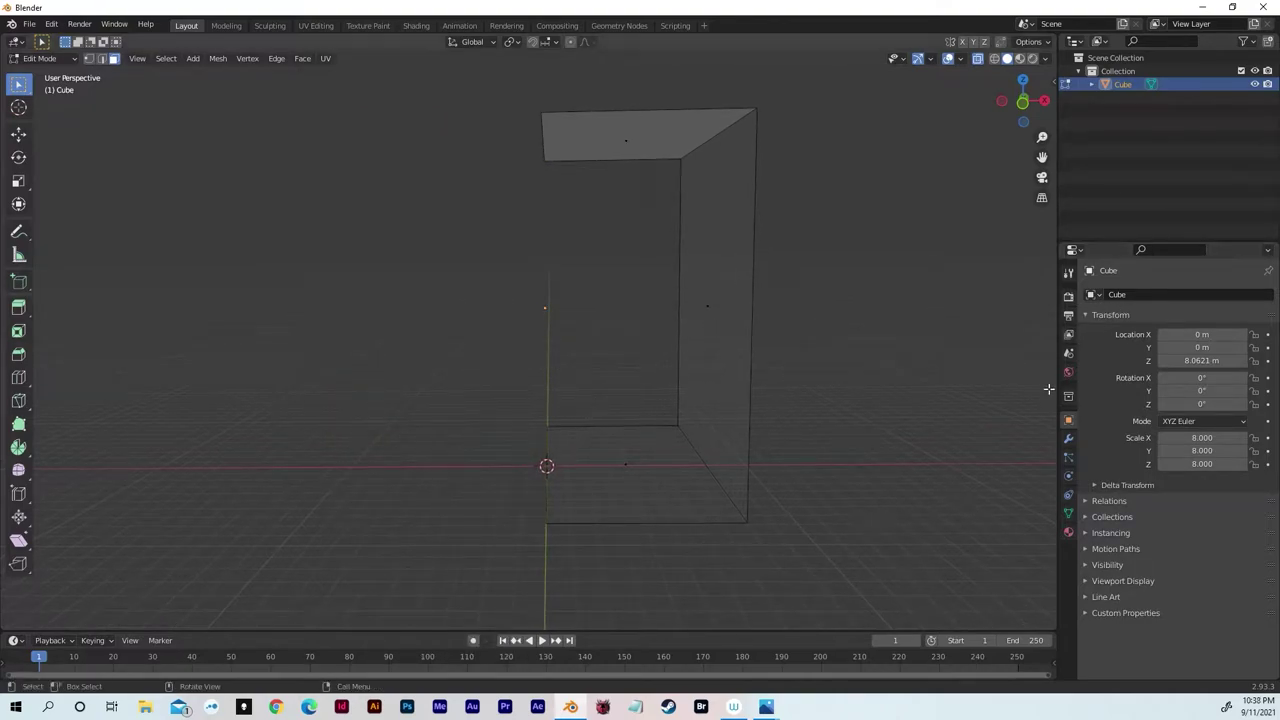
left_click(1068, 440)
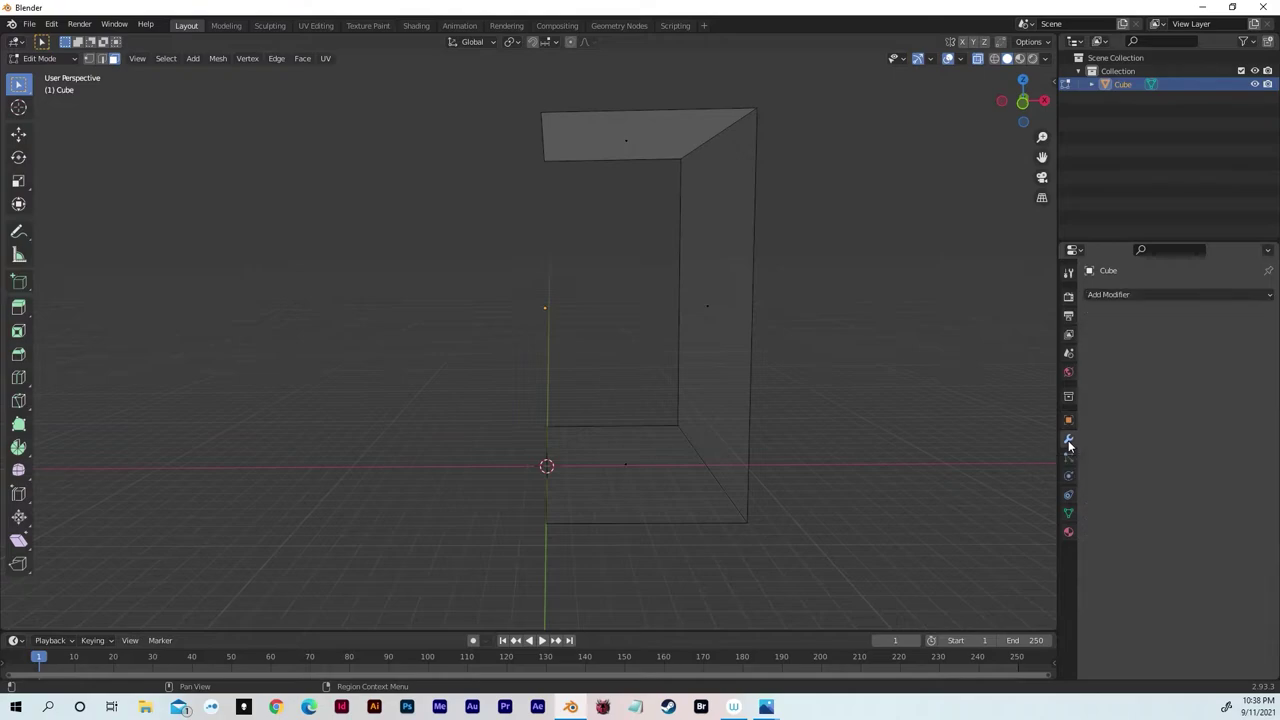
left_click(1116, 295)
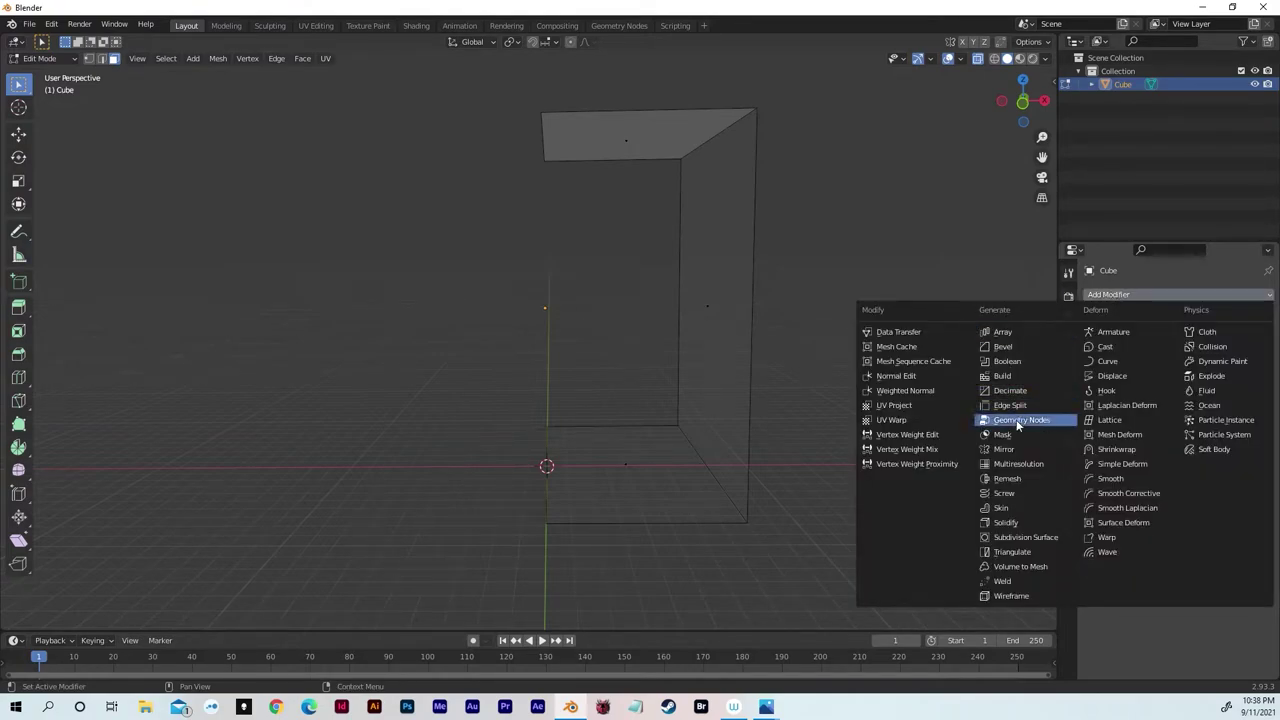
left_click(1004, 449)
left_click(1162, 401)
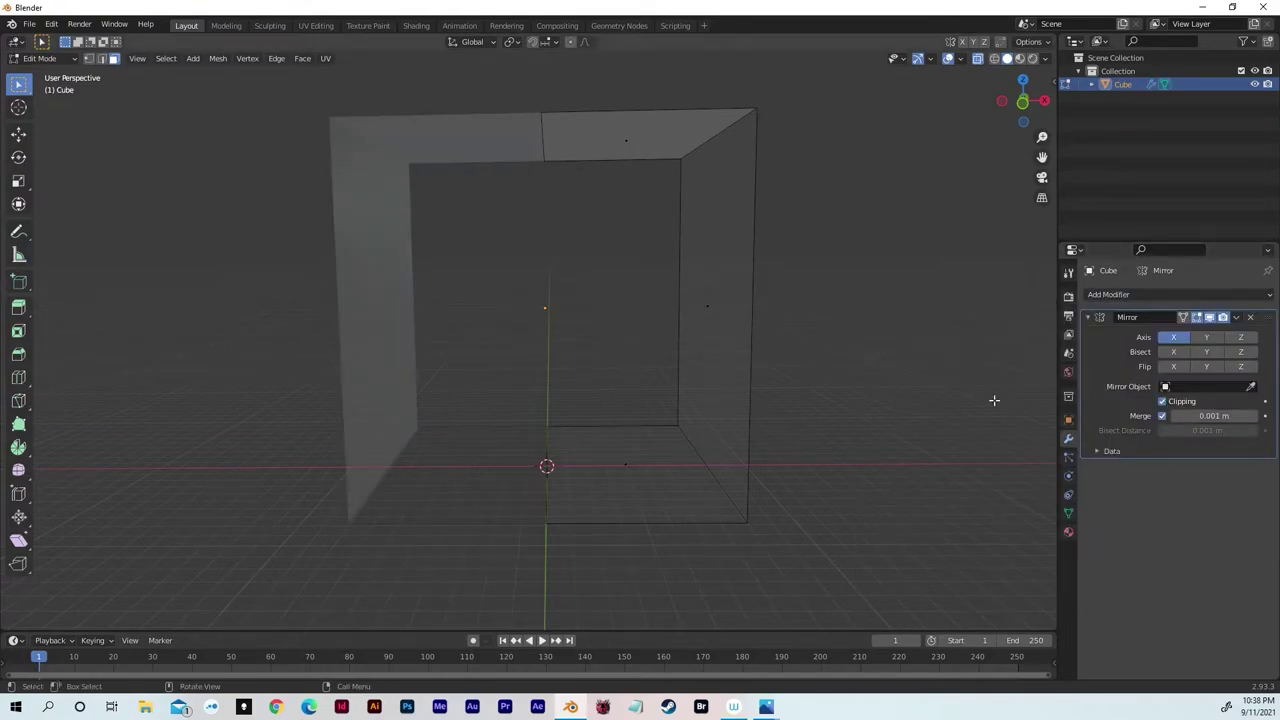
- Begin a loop cut on the right wall, increasing it to 2 cuts
middle_click_drag(900, 370, 865, 348)
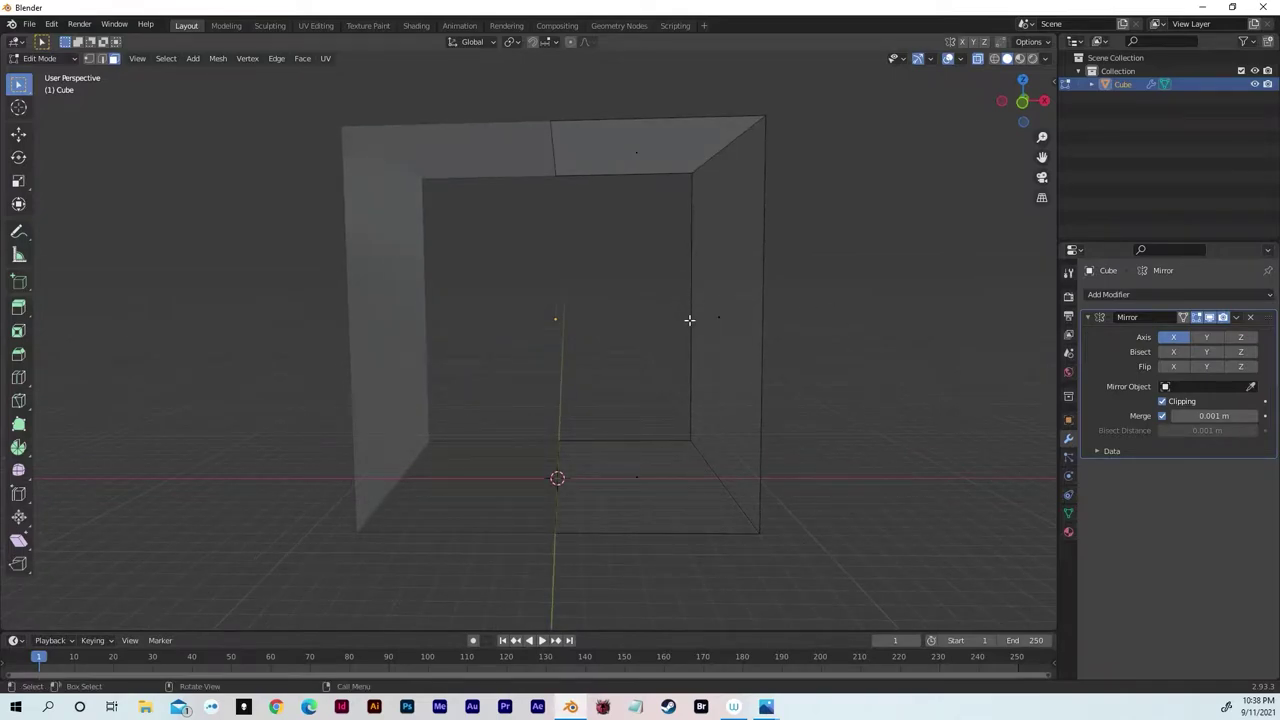
key("ctrl+r")
scroll(690, 319, "up", 1)
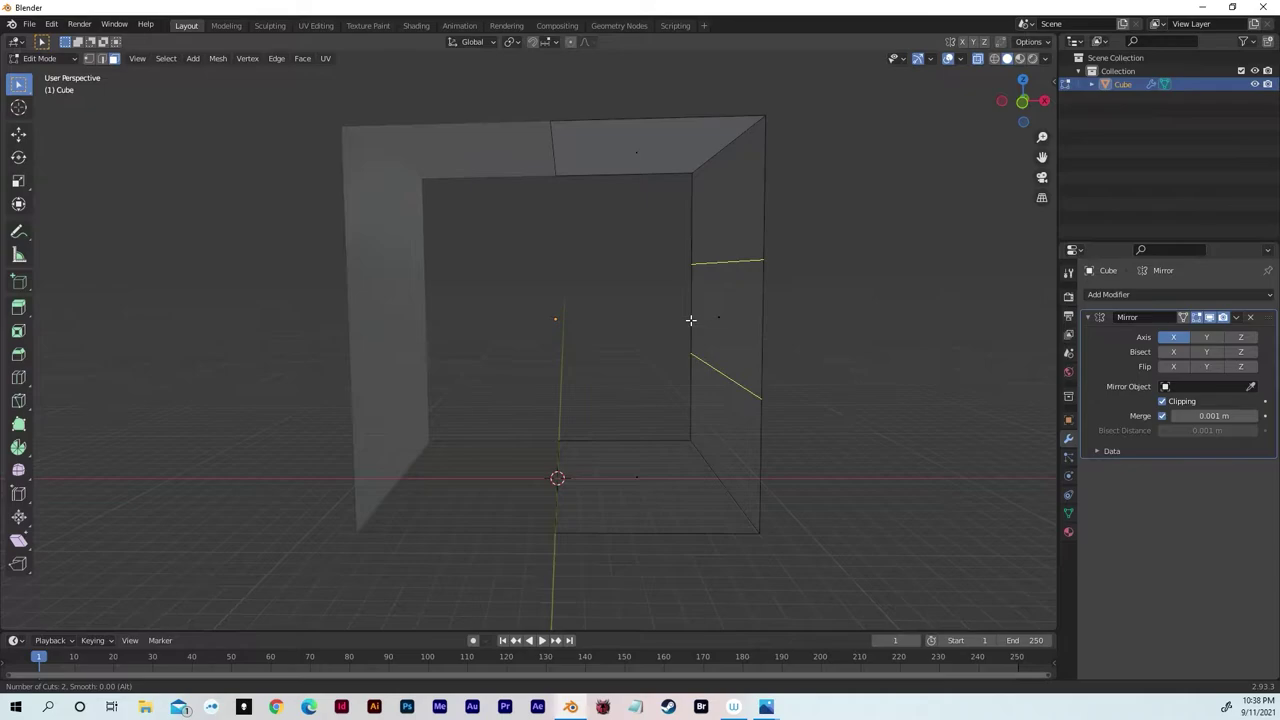
- Place two loop cuts on the right wall and push those edge loops outward along X
left_click(701, 318)
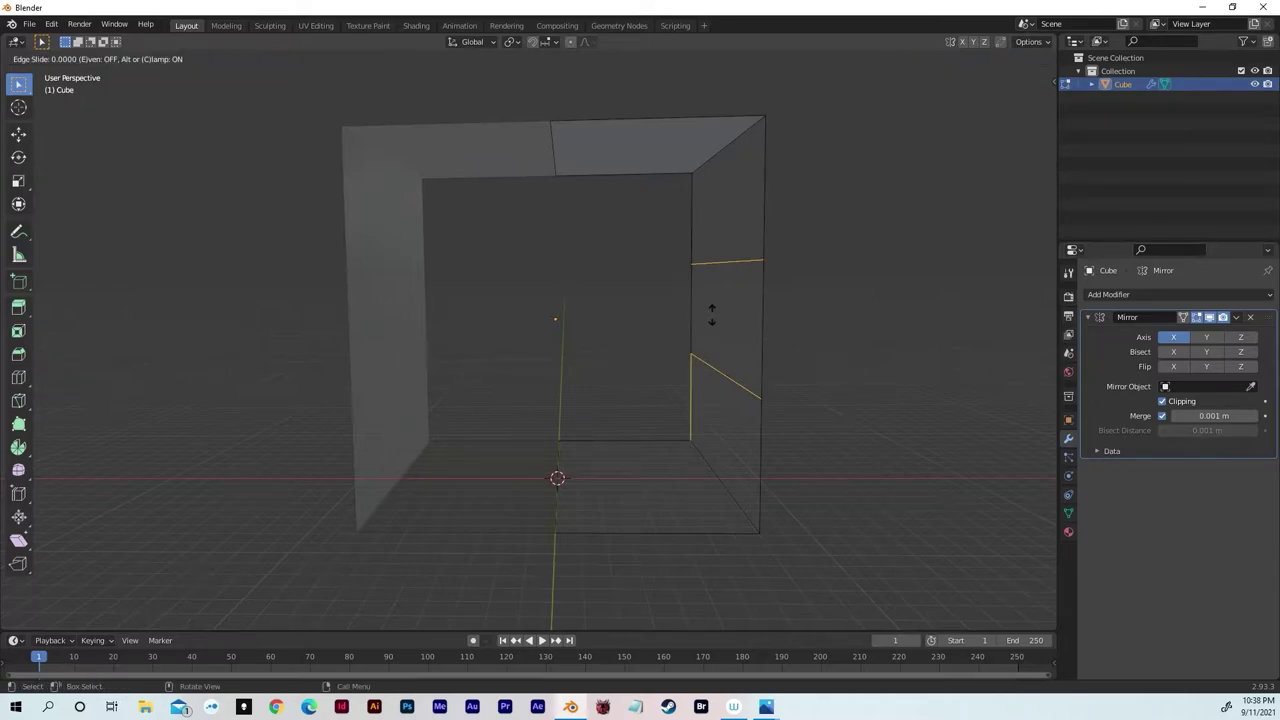
left_click(770, 343)
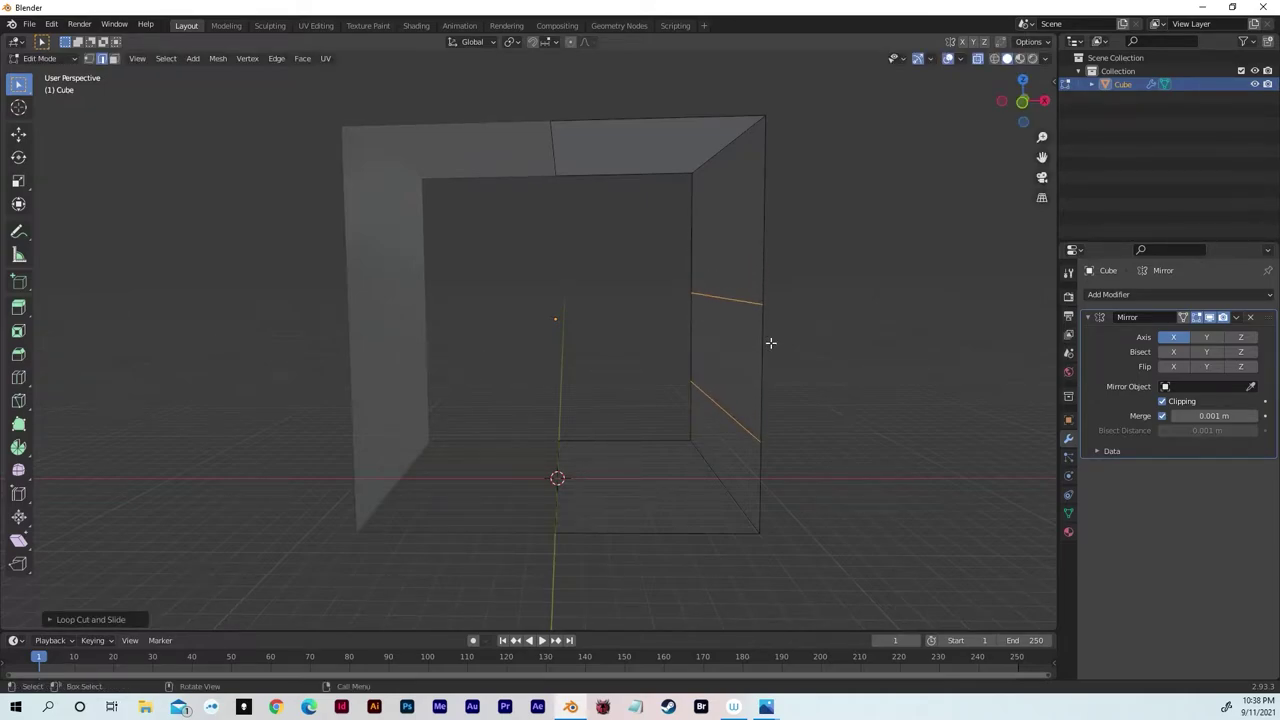
key("g")
key("x")
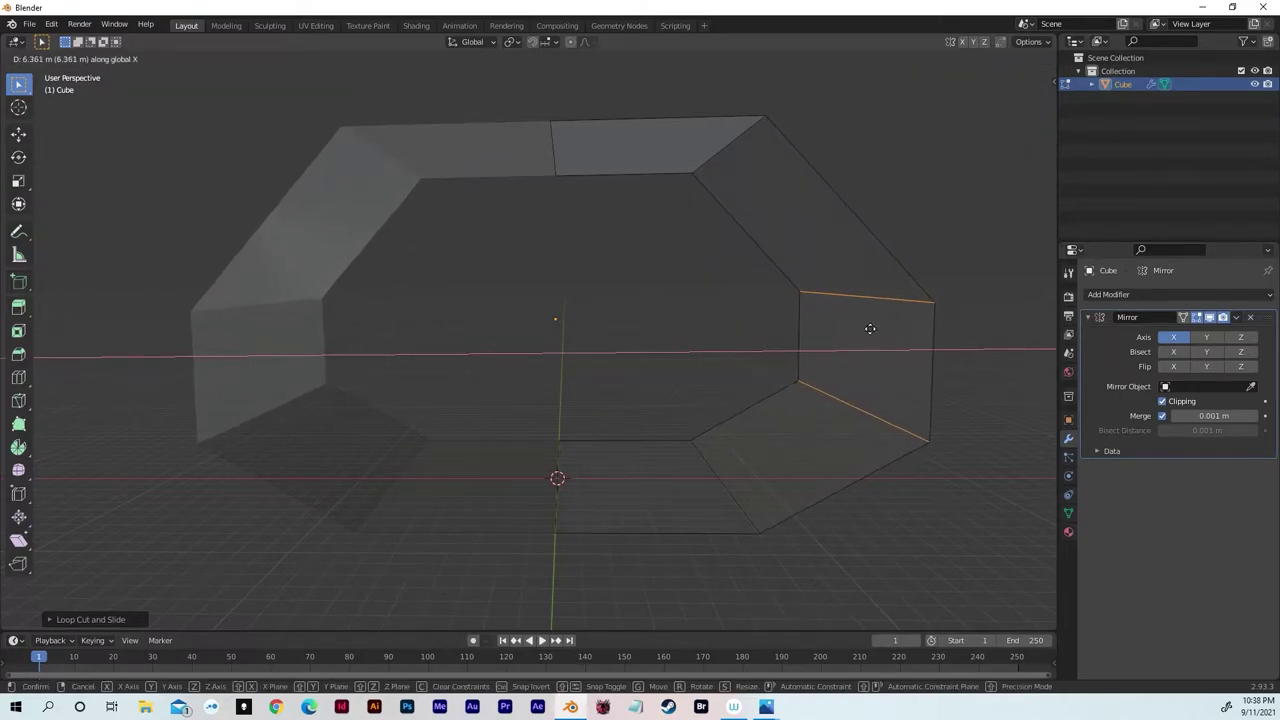
left_click(867, 329)
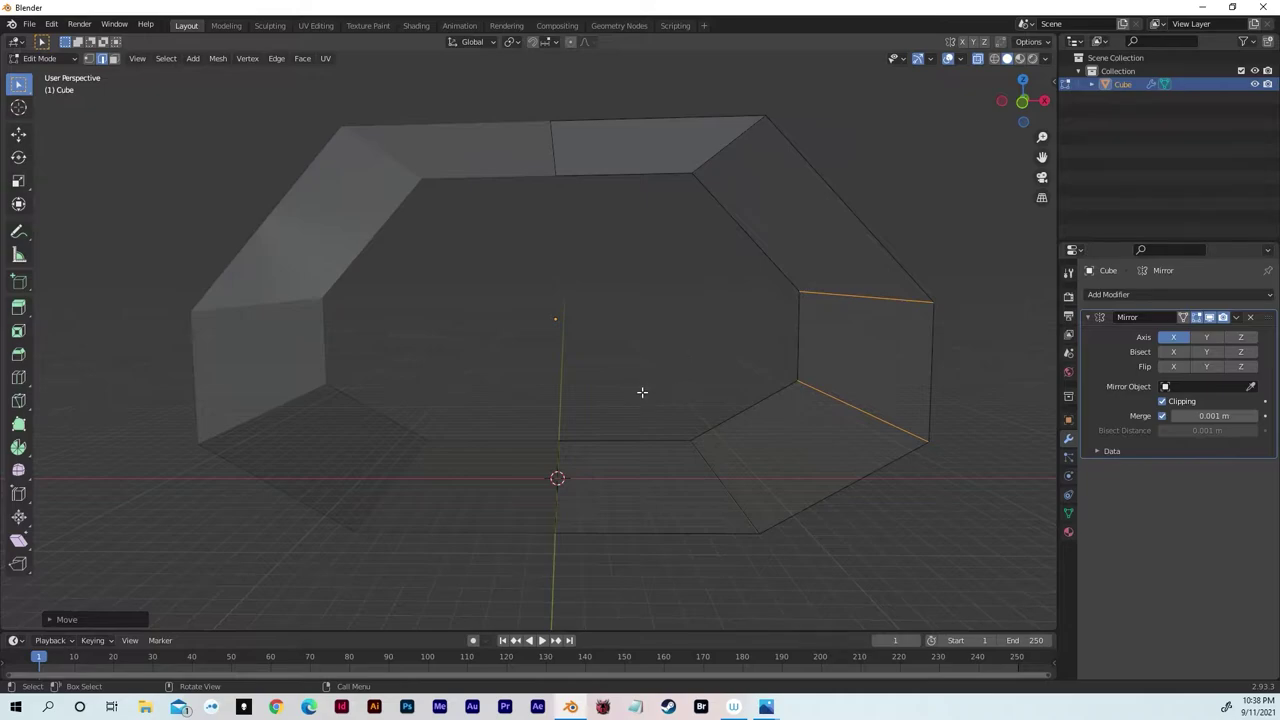
- Add a loop cut across the floor, slid sideways toward the right wall
mouse_move(642, 392)
middle_mouse_down()
mouse_move(600, 383)
mouse_move(626, 394)
mouse_move(654, 383)
mouse_move(643, 393)
middle_mouse_up()
key("ctrl+r")
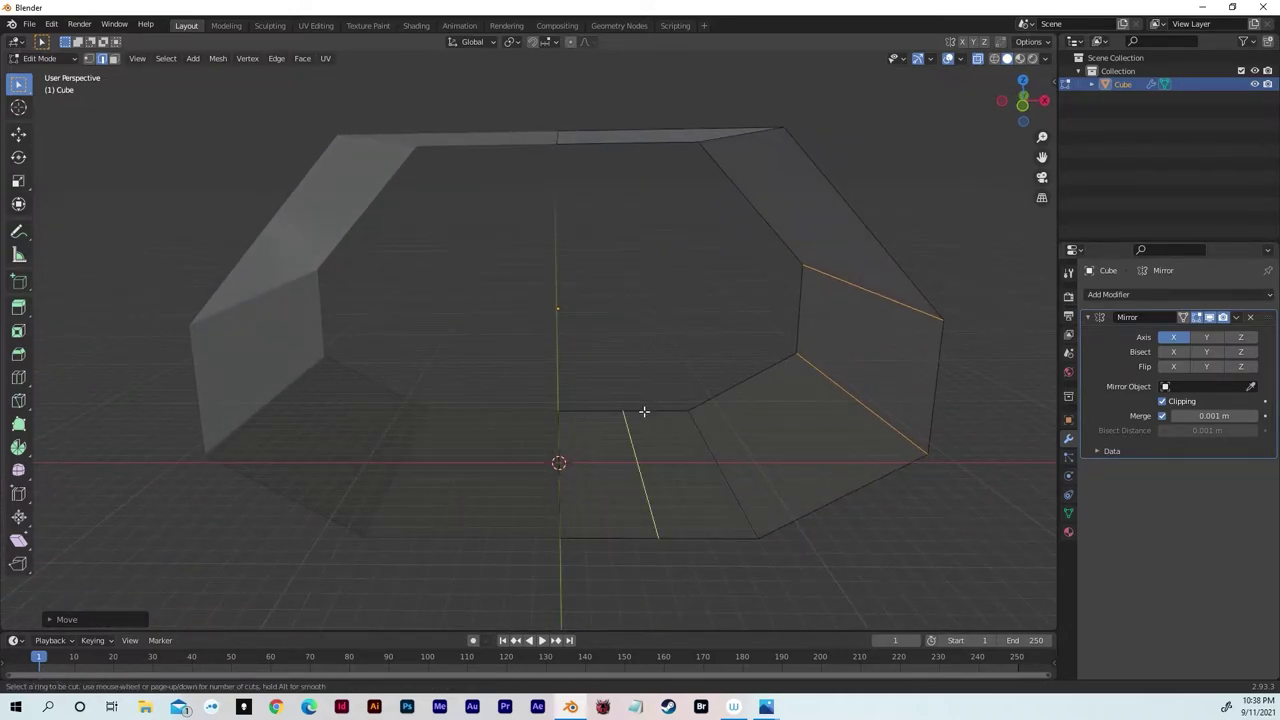
left_click(644, 410)
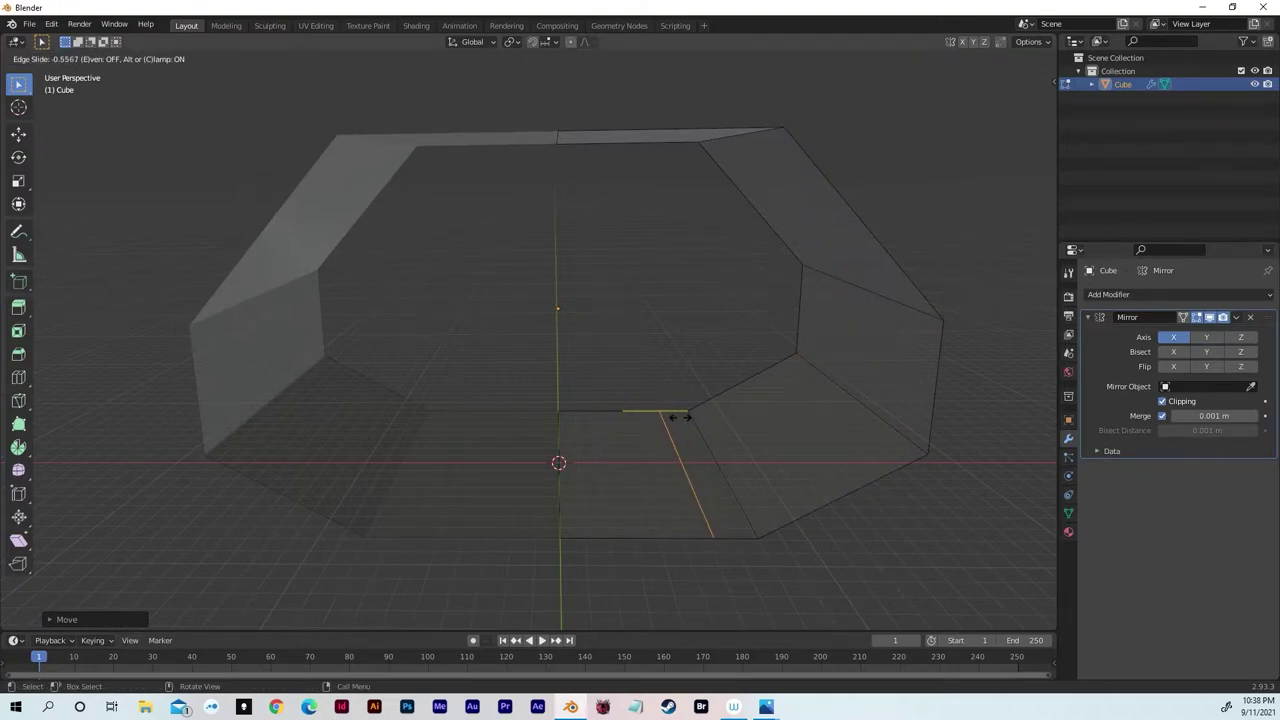
left_click(675, 419)
middle_click_drag(654, 400, 658, 442)
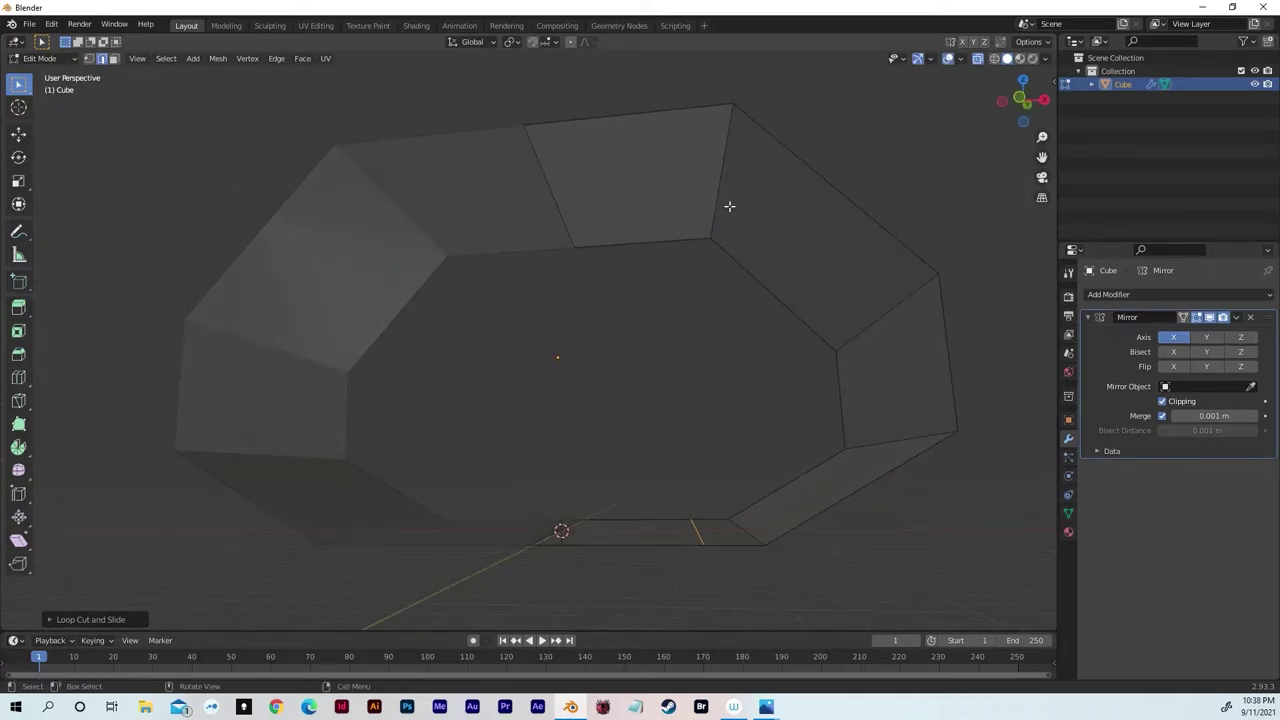
- Turn on snapping with Snap To set to Vertex
left_click(533, 43)
left_click(543, 45)
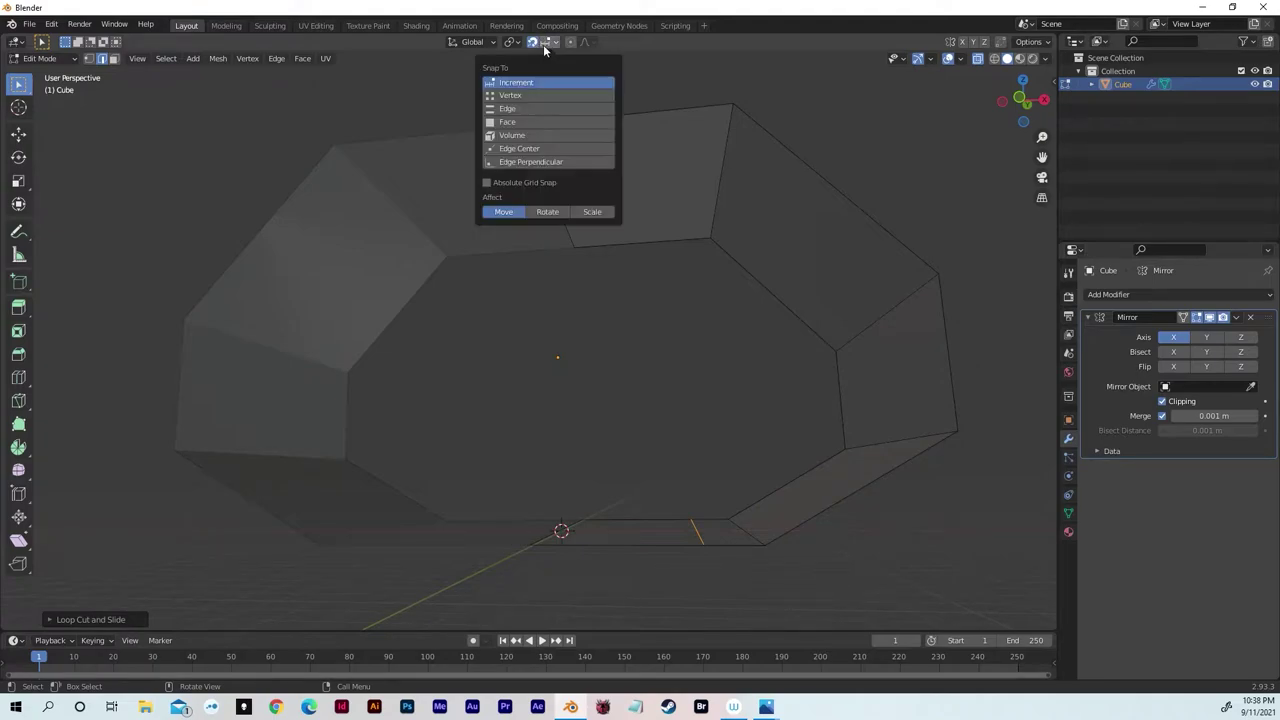
left_click(537, 96)
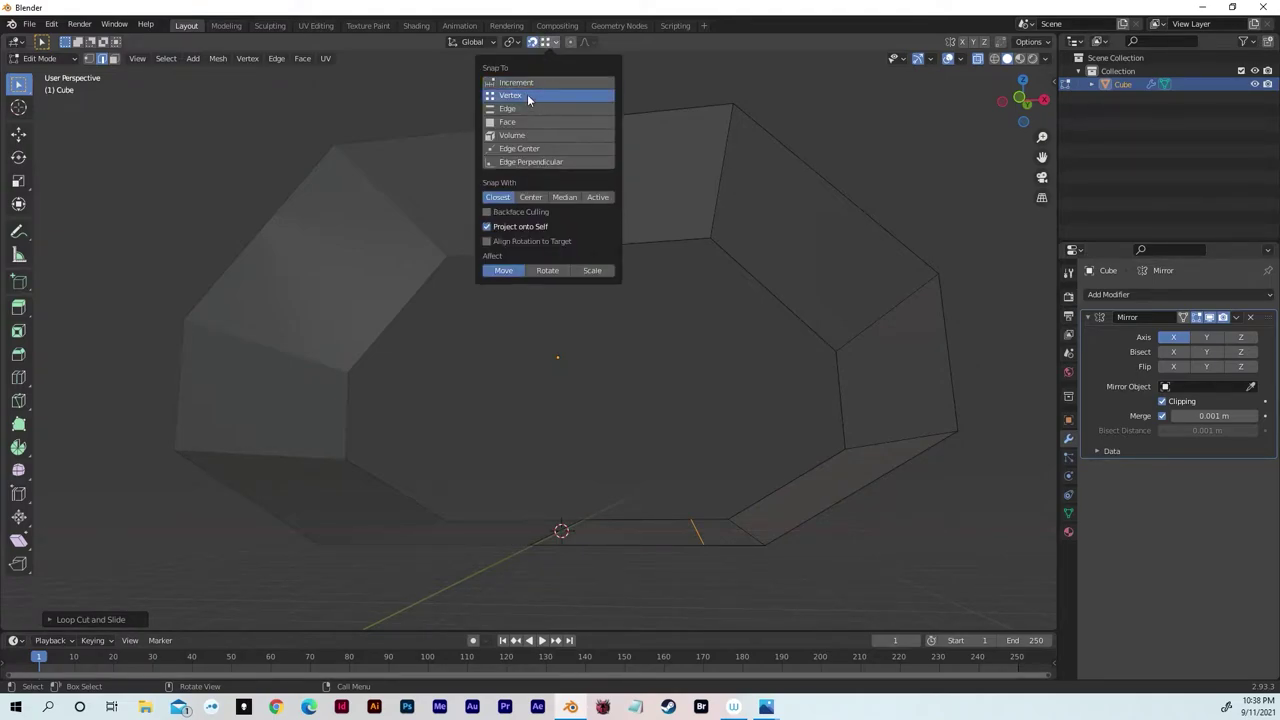
- Loop-cut across the top panel, sliding the new edge toward the right corner
middle_click_drag(720, 189, 656, 217)
key("ctrl+r")
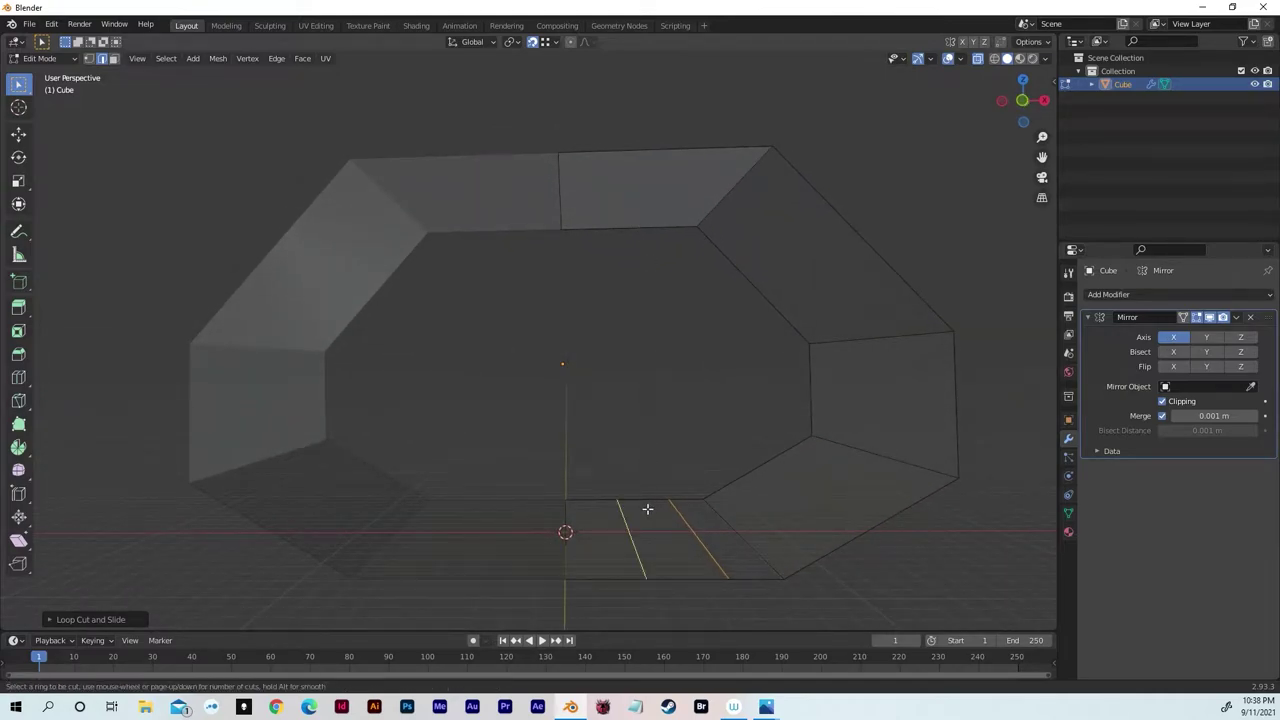
left_click(641, 185)
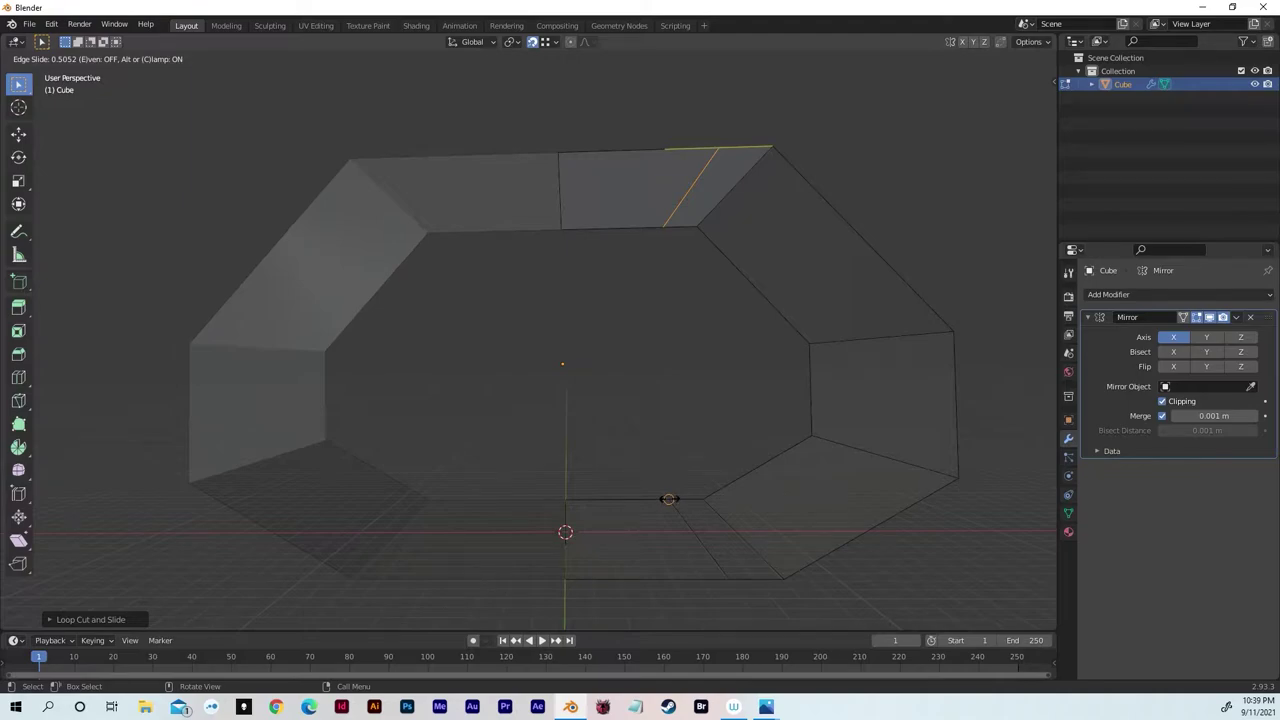
left_click(669, 499)
middle_click_drag(693, 399, 627, 365)
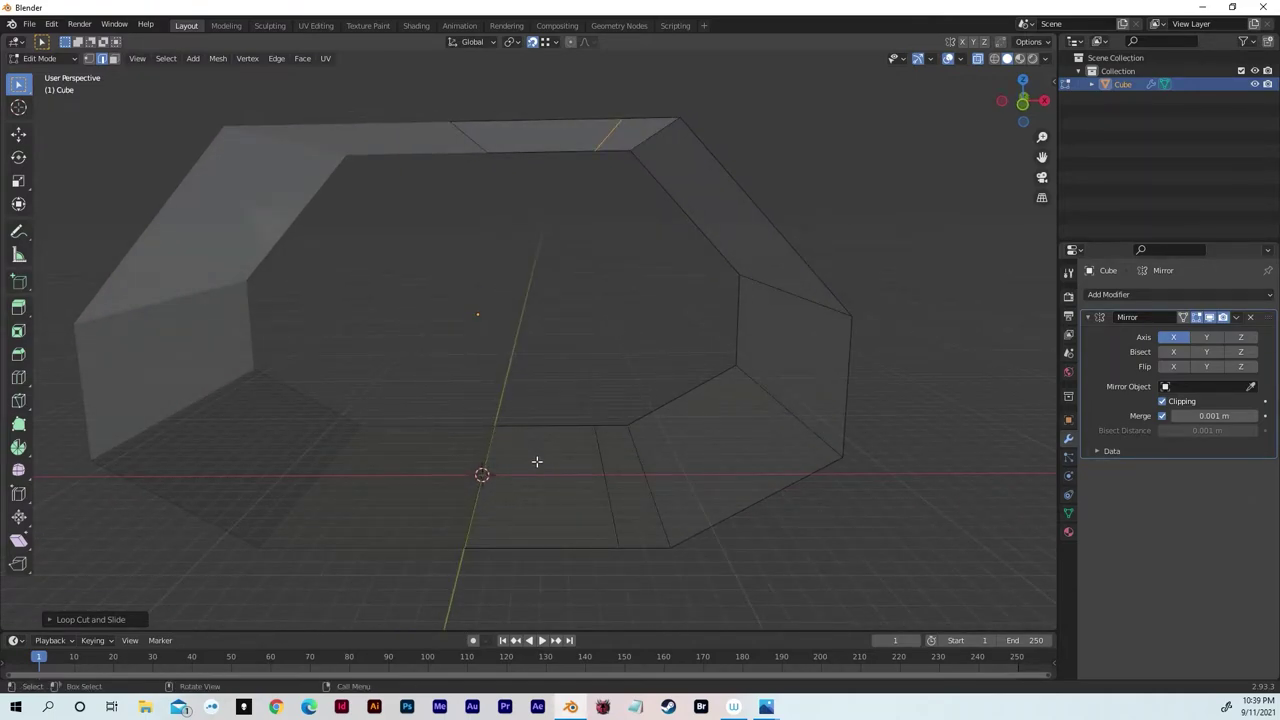
- Extrude the central floor face downward into a recessed channel
key("3")
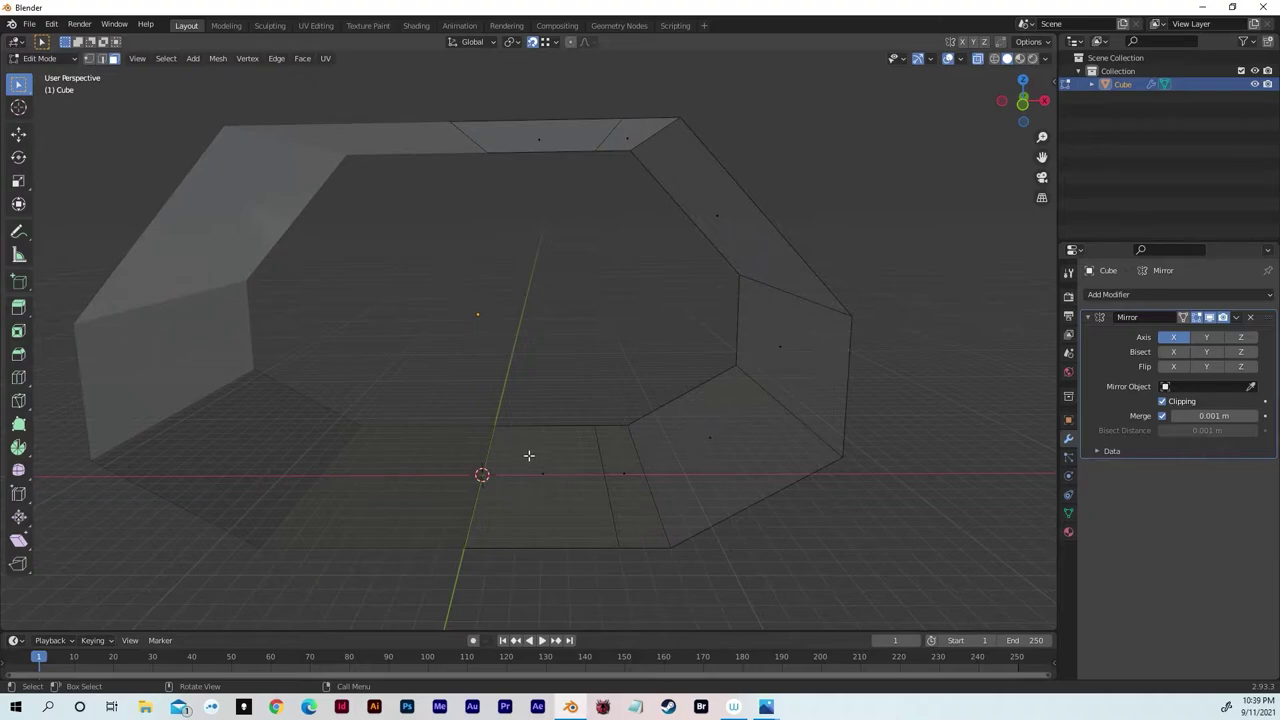
left_click(560, 490)
key("e")
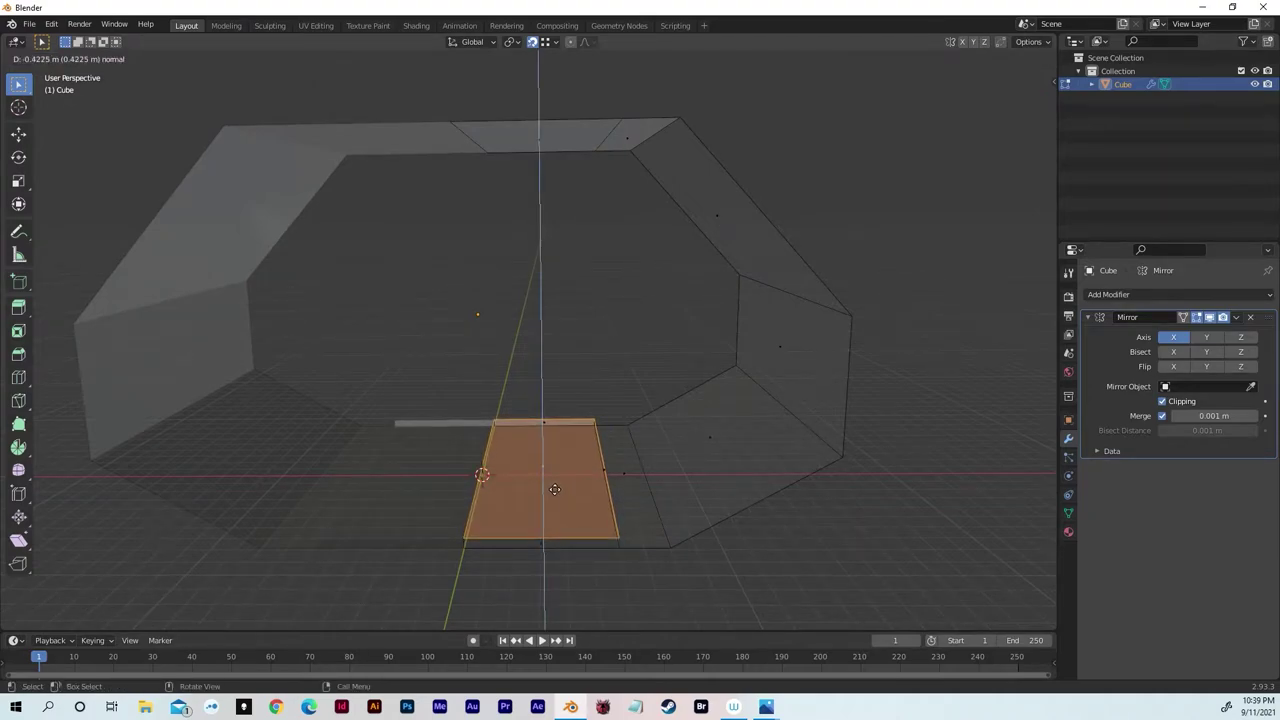
left_click(548, 494)
middle_click_drag(548, 494, 469, 484)
- Delete the leftover face at the mirror seam
left_click(553, 502)
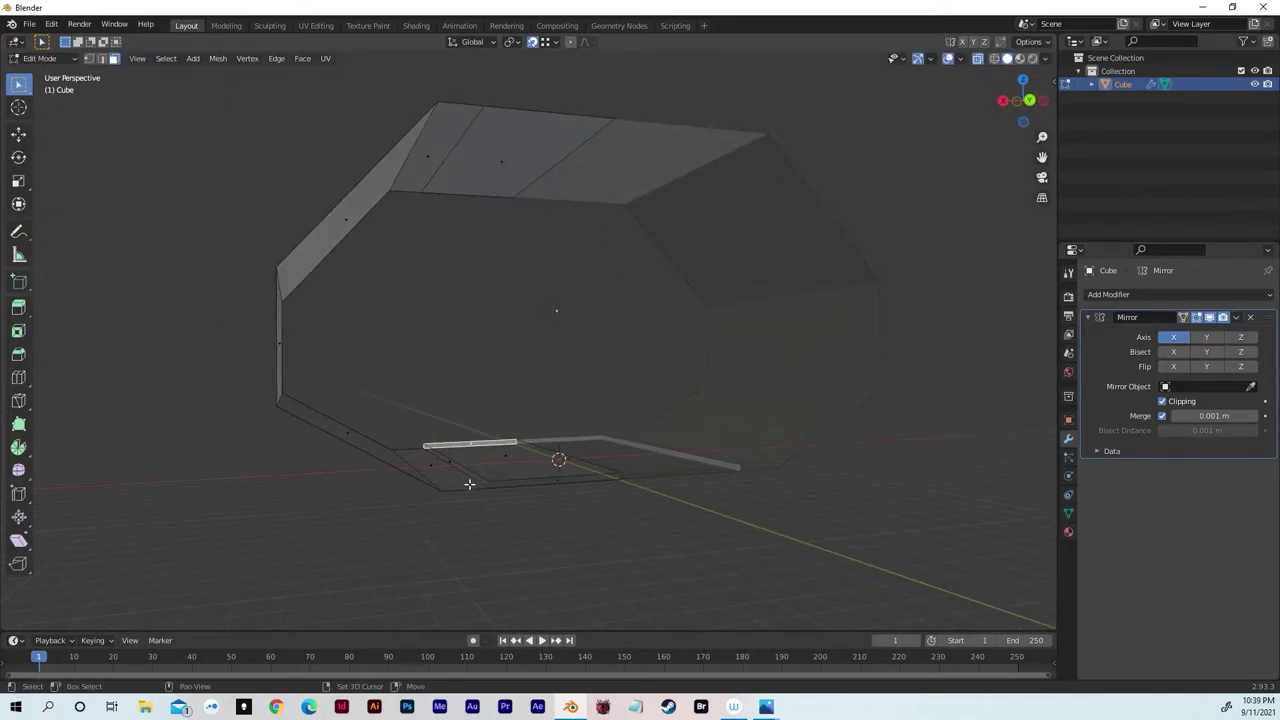
left_click(557, 480)
key("x")
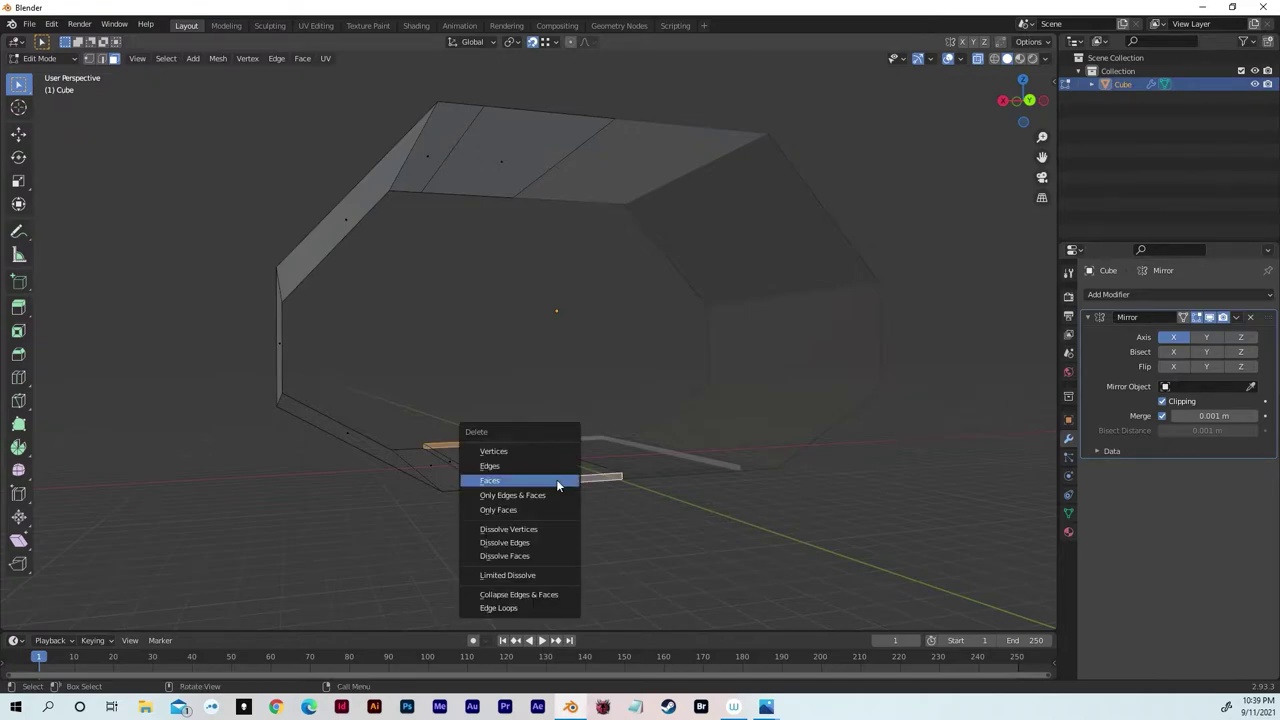
left_click(557, 484)
middle_click_drag(557, 484, 629, 357)
scroll(635, 470, "up", 3)
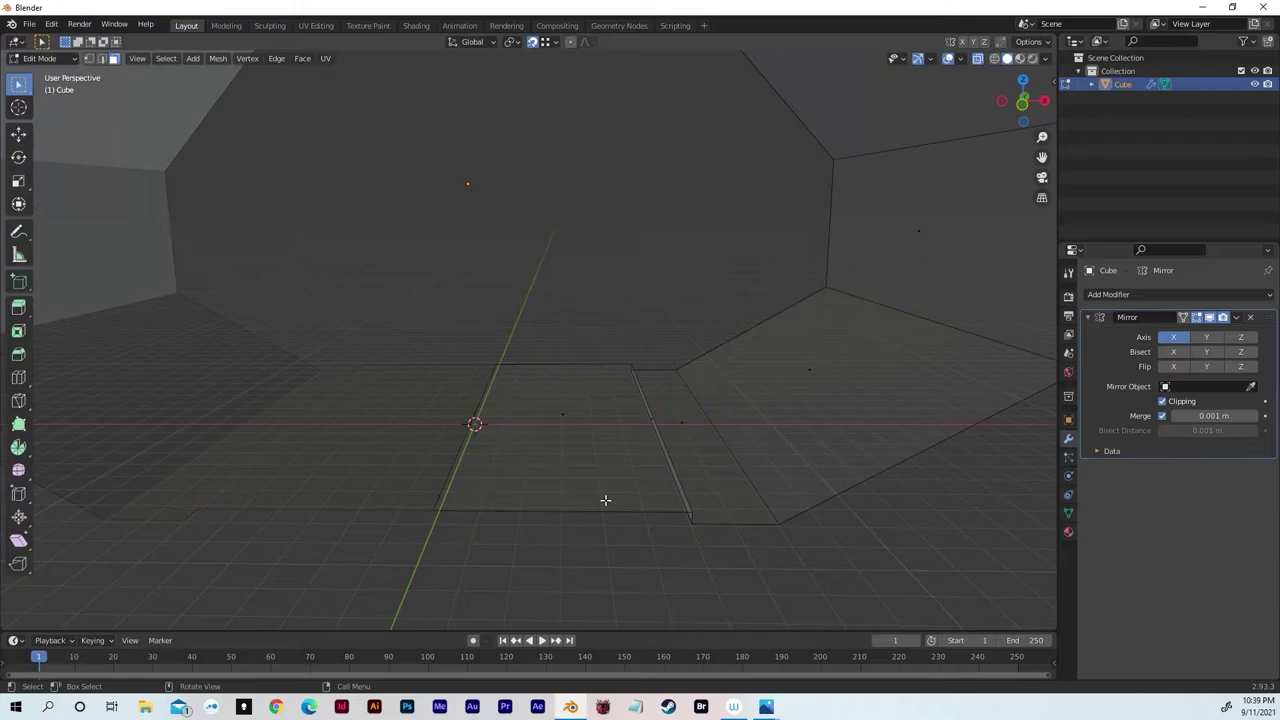
scroll(605, 500, "down", 3)
middle_click_drag(586, 434, 646, 494)
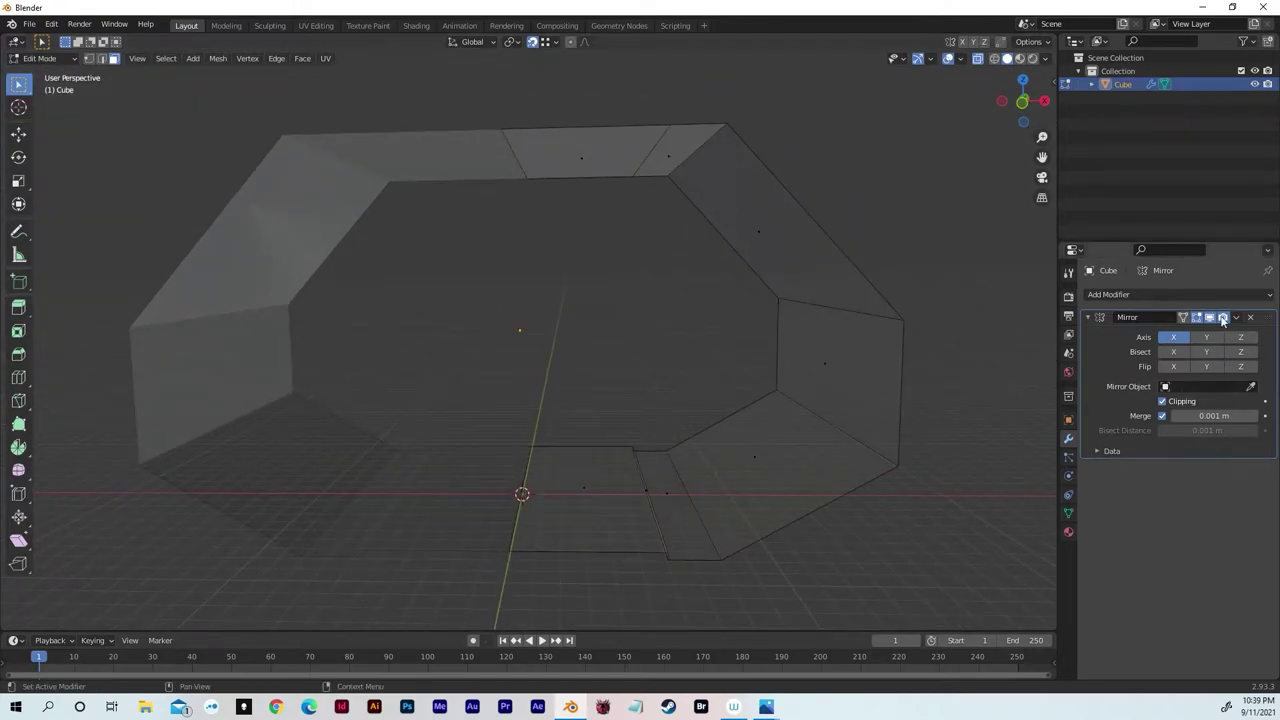
- Apply the Mirror modifier in Object Mode to make the mirrored half real
key("Tab")
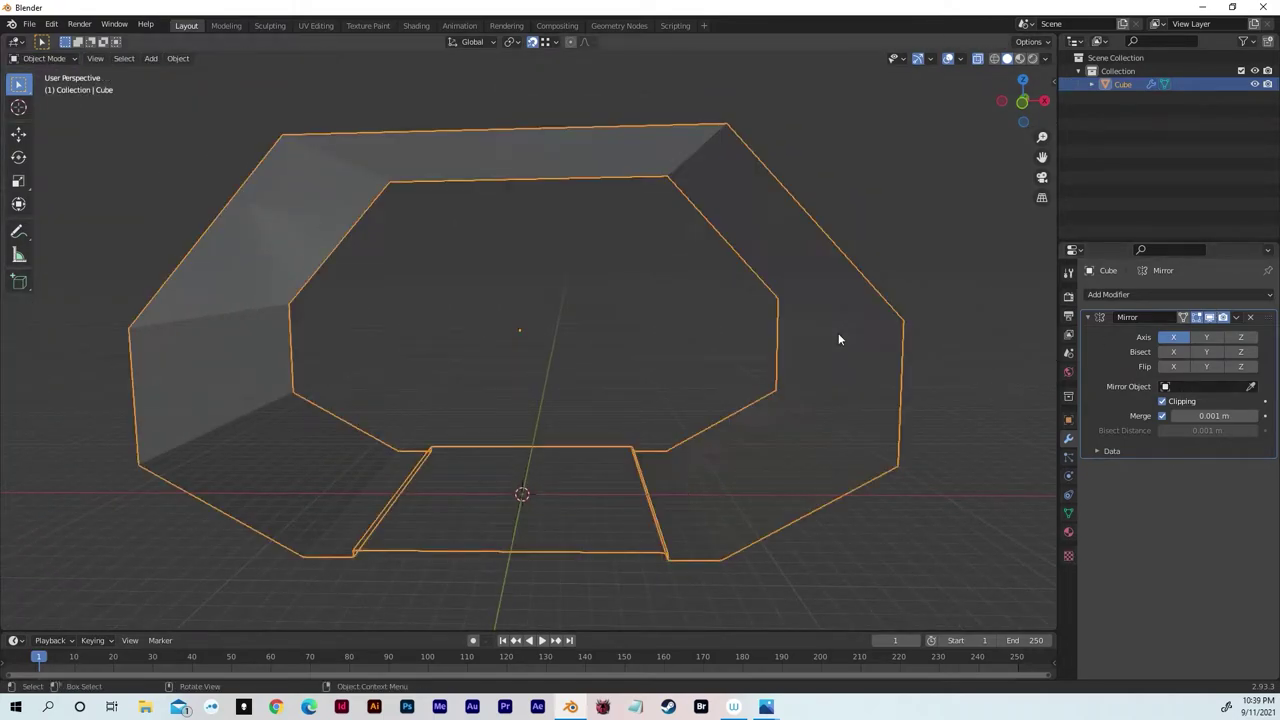
left_click(1237, 317)
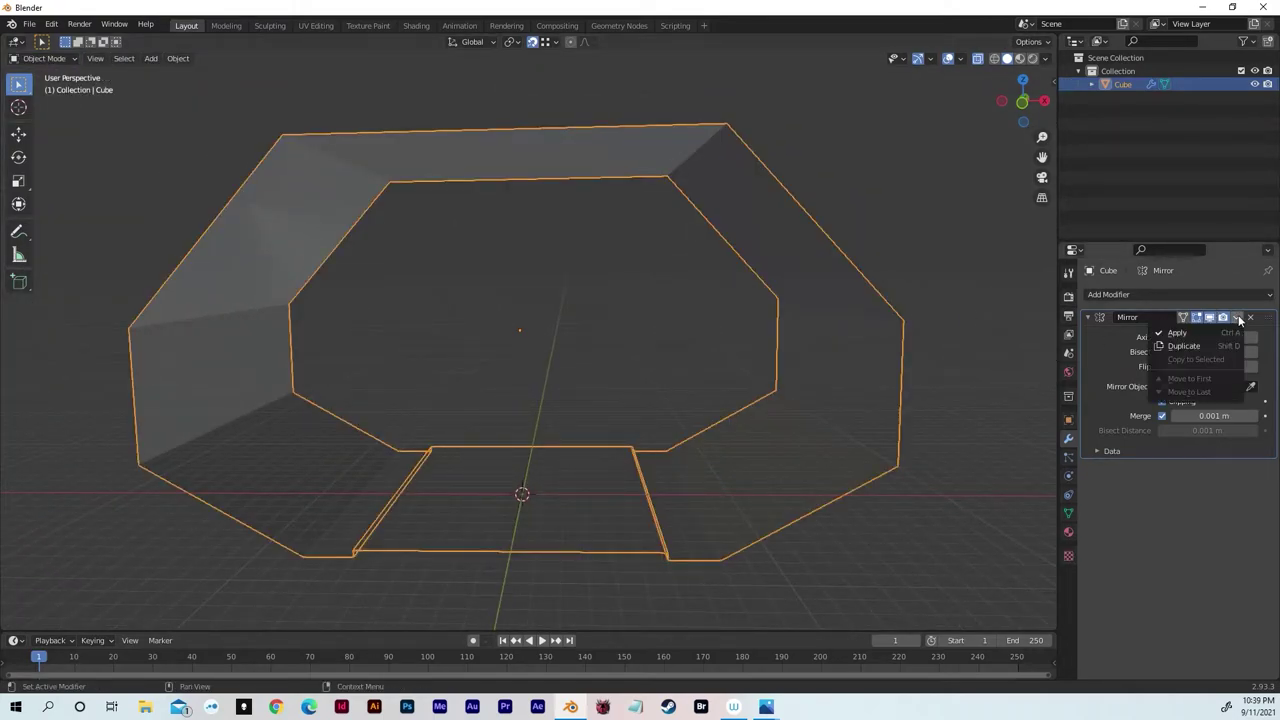
left_click(1178, 332)
- Dissolve the centre edge so the floor channel becomes one face
key("Tab")
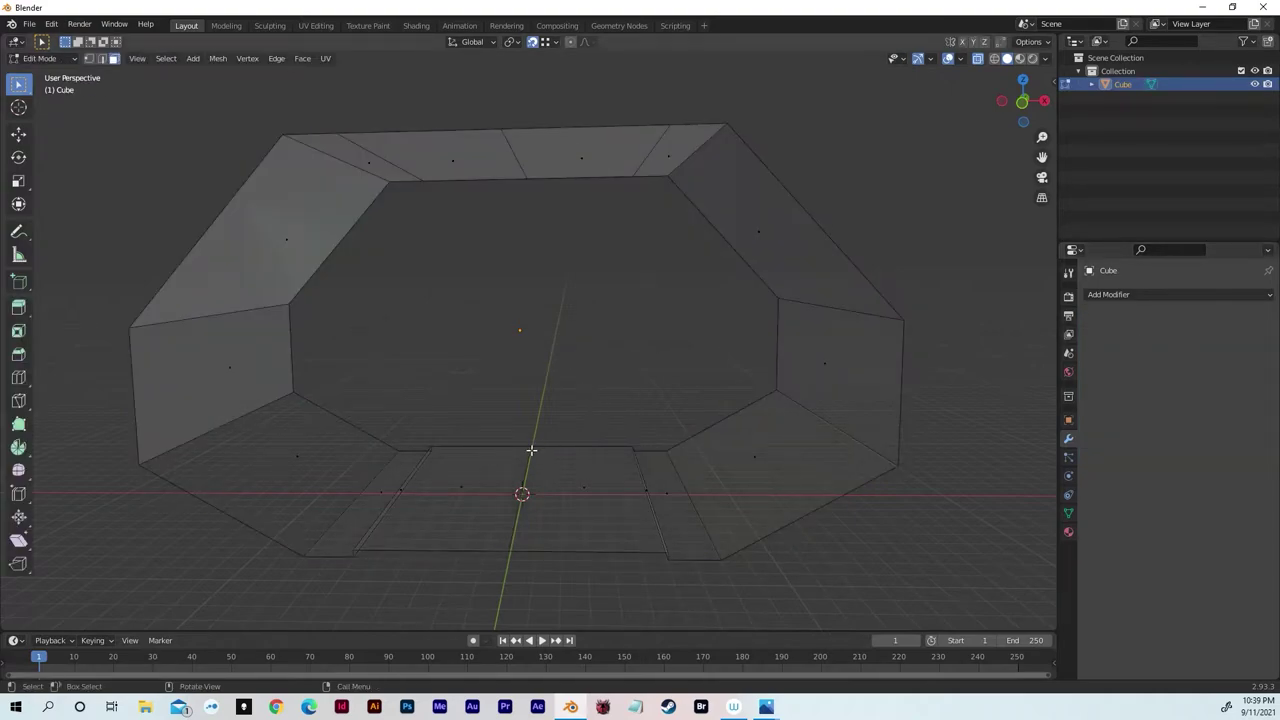
key("2")
middle_click_drag(531, 450, 598, 389)
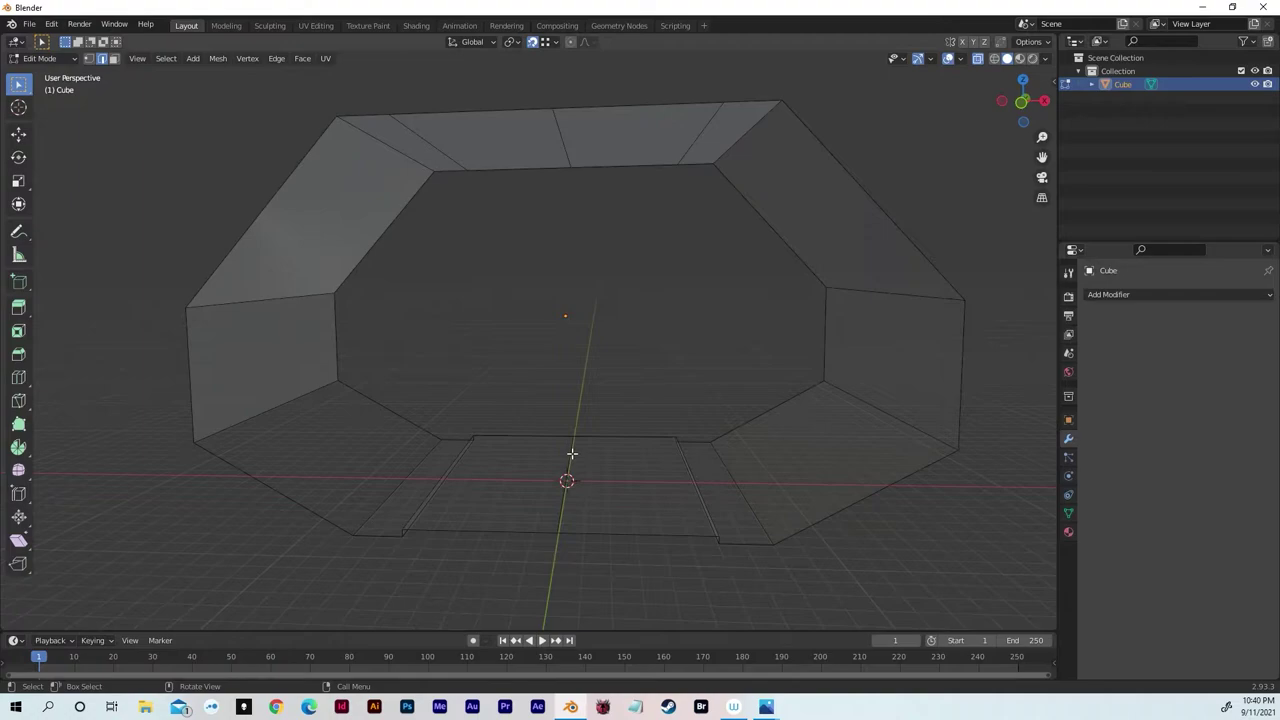
left_click(571, 454)
right_click(571, 459)
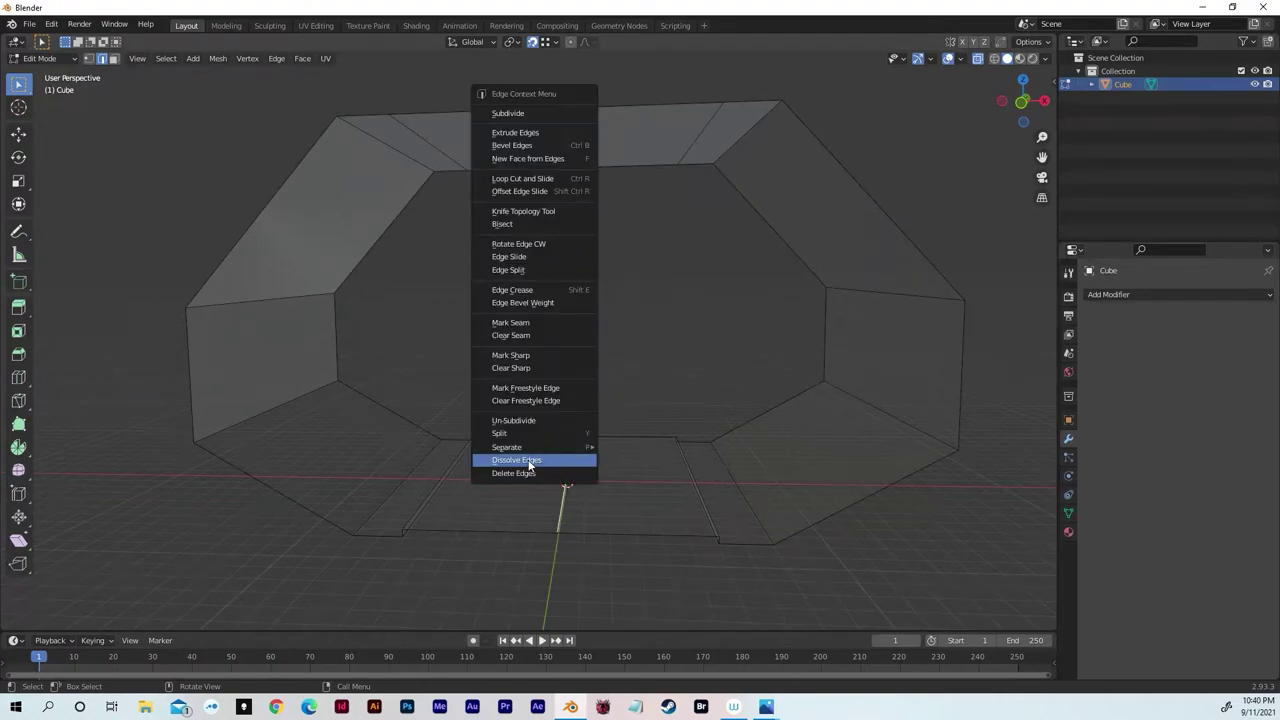
left_click(528, 460)
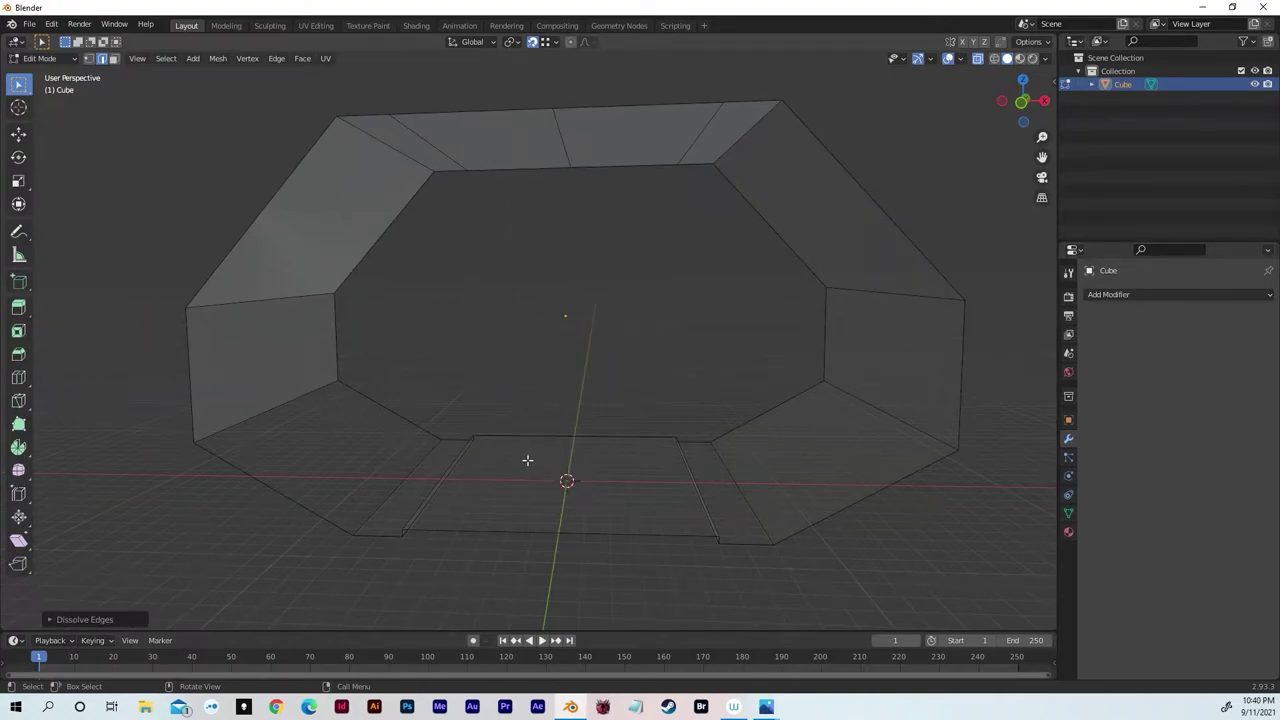
middle_click_drag(658, 420, 592, 437)
- Slice the merged floor panel with 40 evenly spaced loop cuts
key("3")
left_click(575, 485)
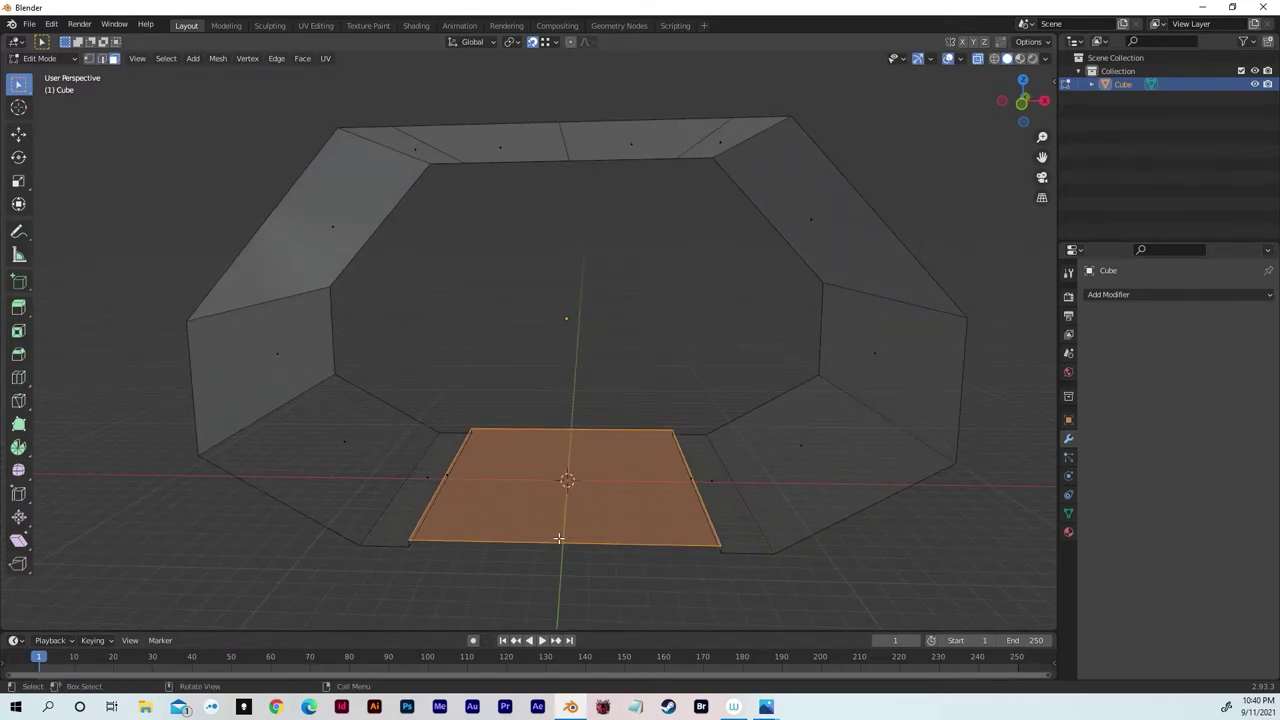
key("ctrl+r")
scroll(558, 538, "up", 8)
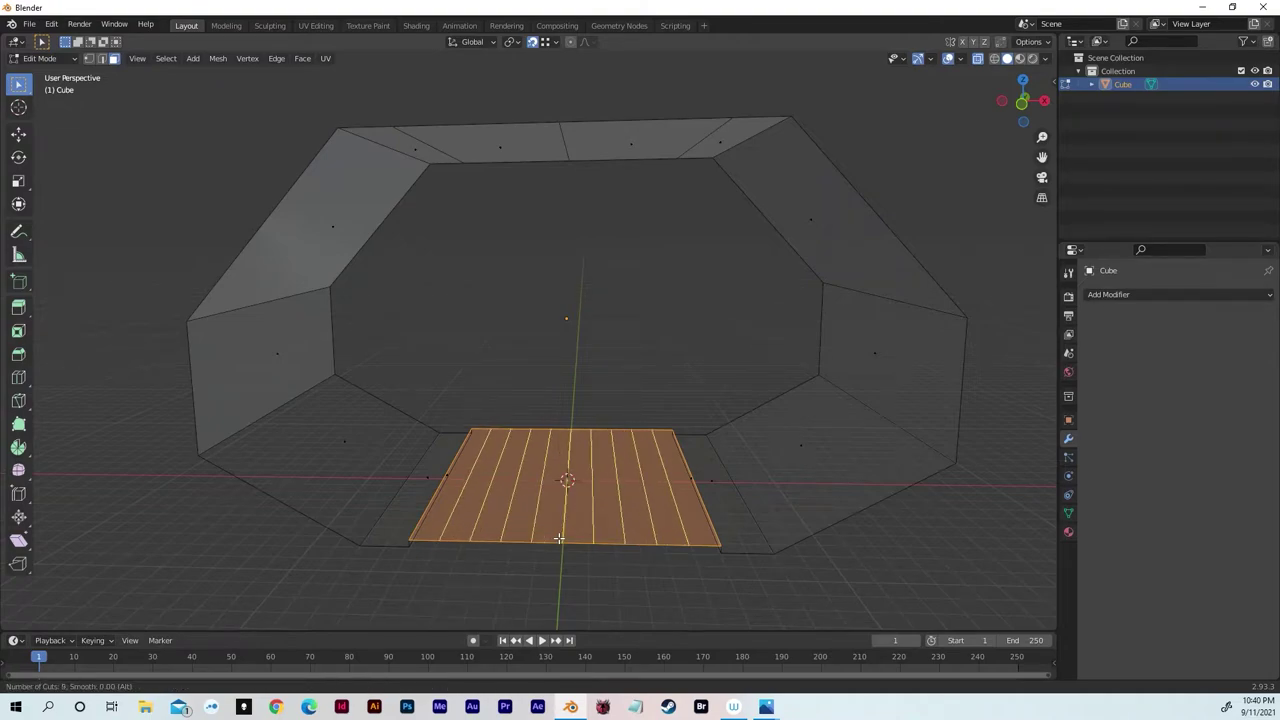
scroll(558, 538, "up", 20)
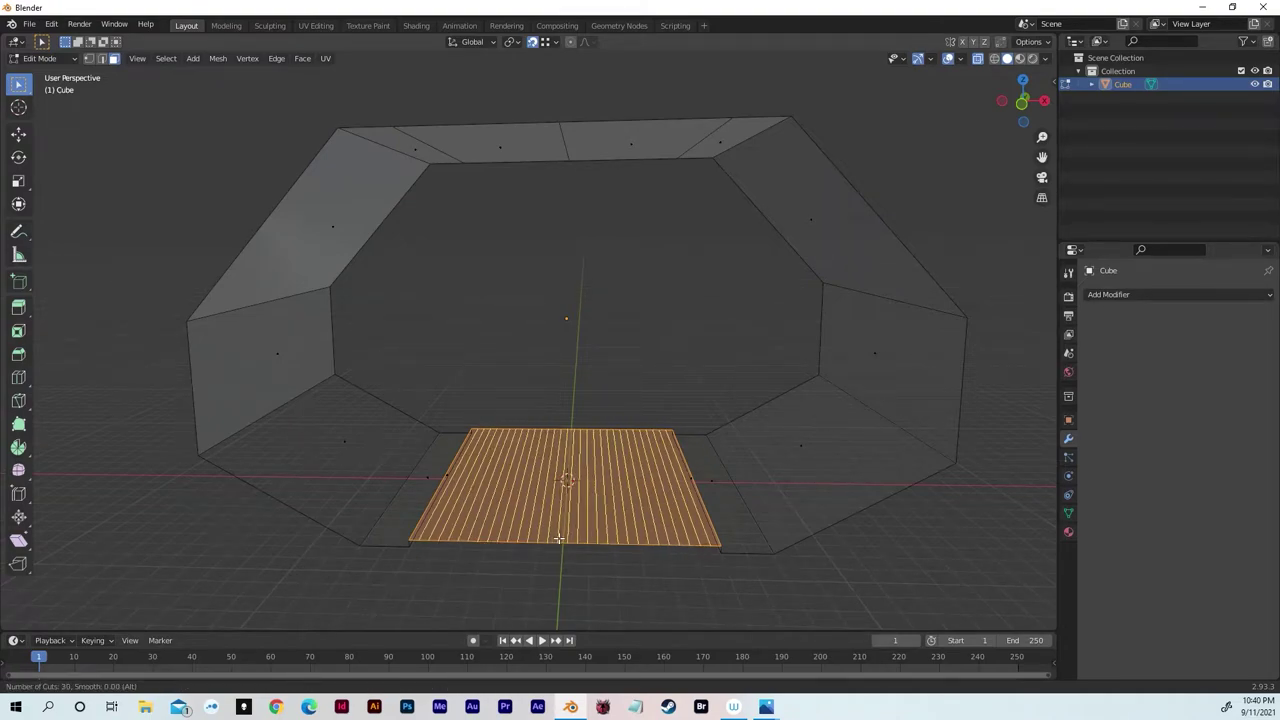
scroll(558, 538, "up", 10)
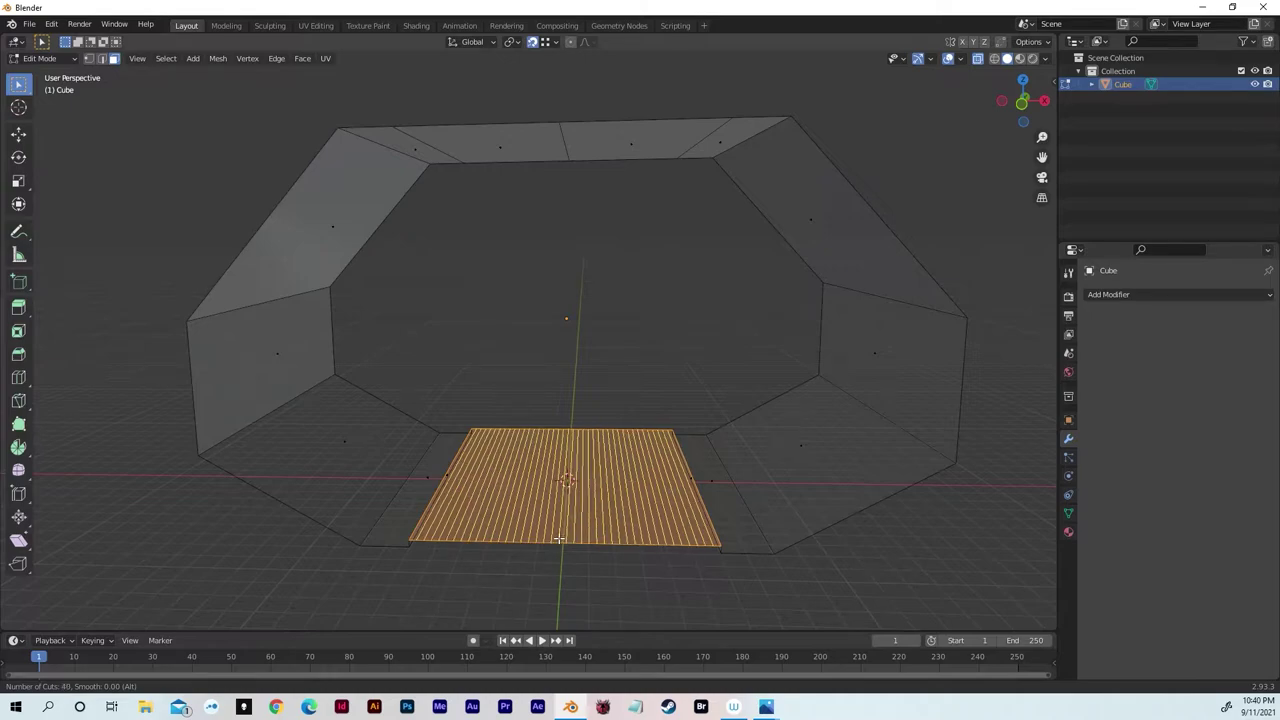
left_click(564, 538)
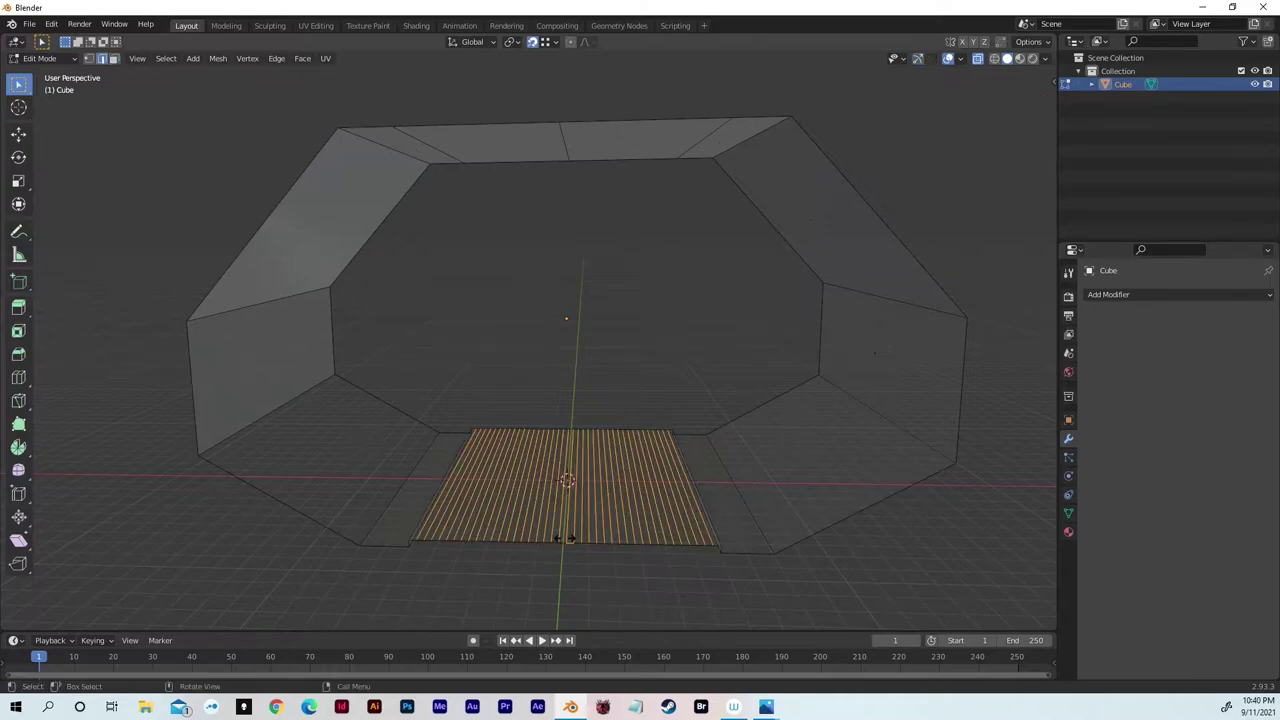
right_click(565, 534)
middle_click_drag(566, 534, 604, 370)
scroll(570, 345, "up", 3)
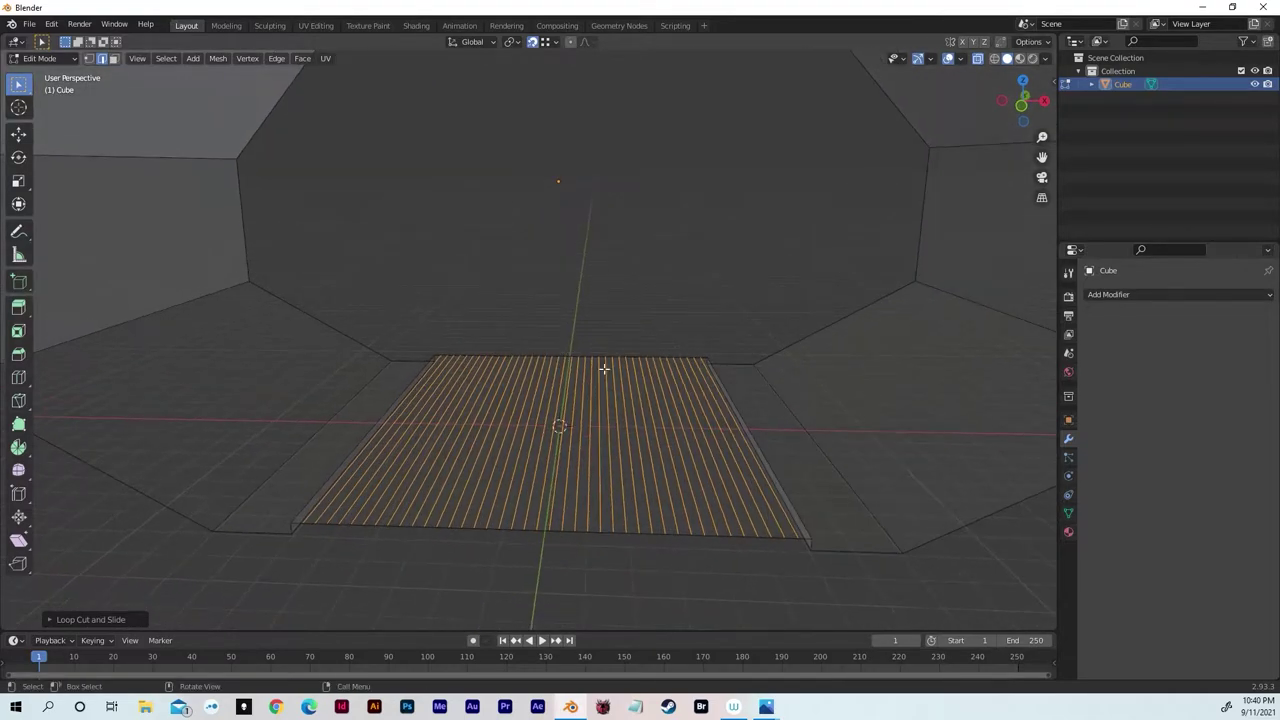
- Switch back to face select and turn off see-through display to show solid faces
key("3")
middle_click_drag(686, 486, 707, 440)
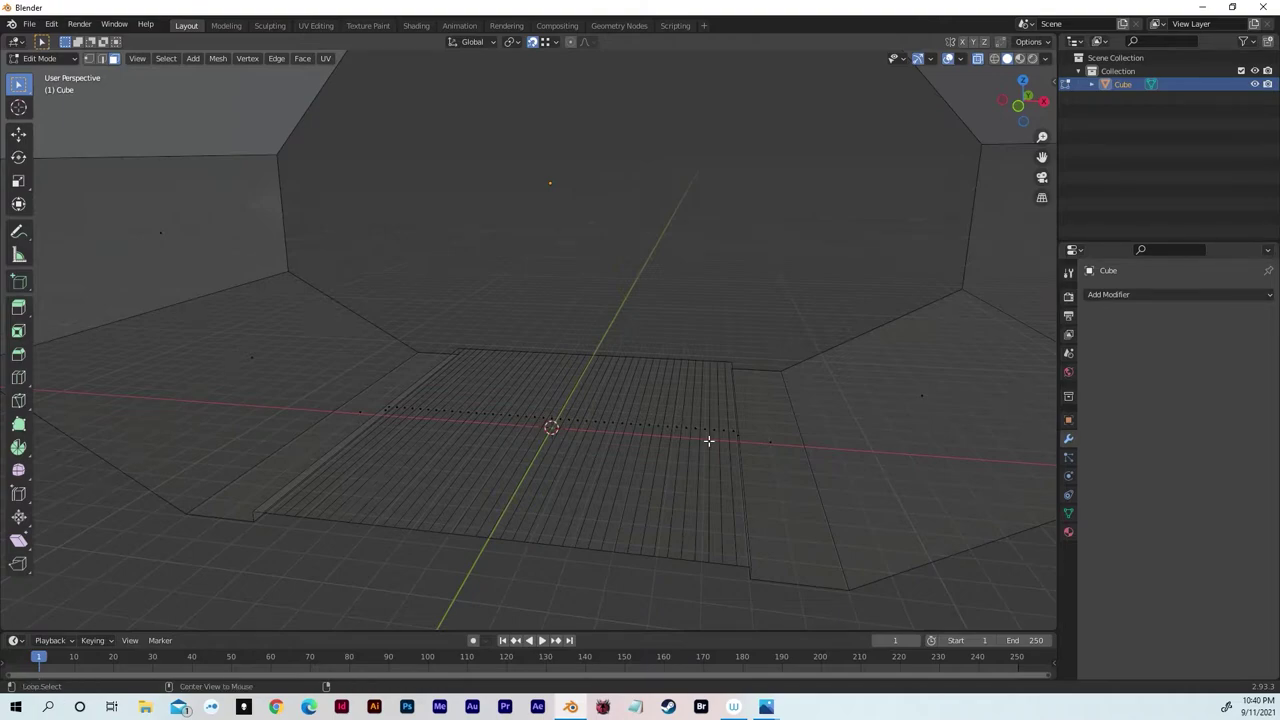
key("alt+z")
middle_click_drag(708, 443, 704, 448)
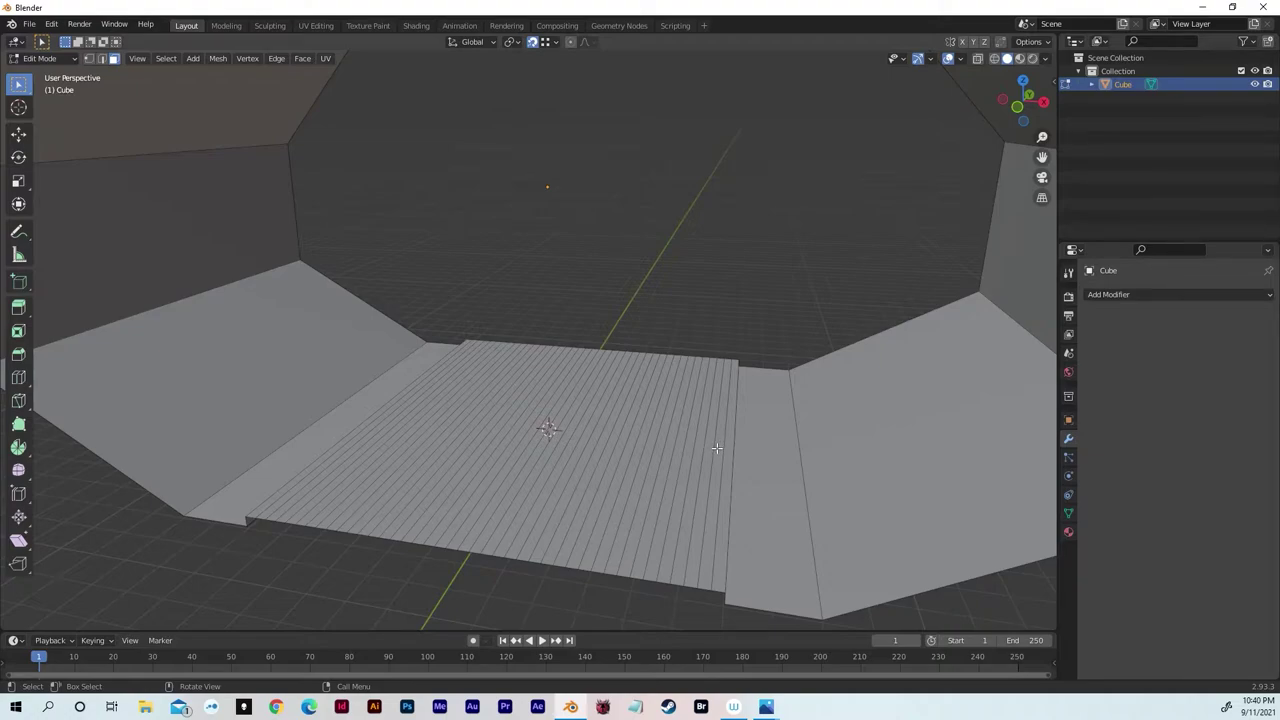
- Select 19 alternating floor strips, working from right to left across the channel
left_click(719, 450, "alt")
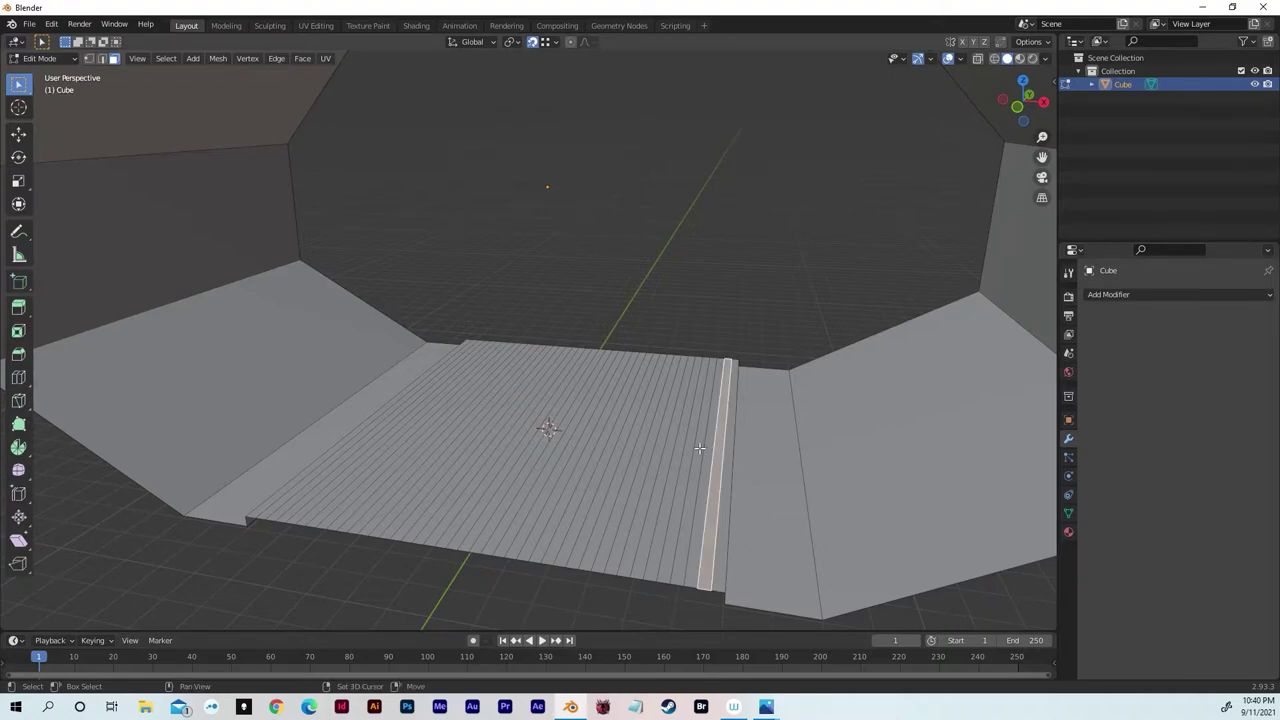
left_click(691, 448, "alt+shift")
left_click(670, 446, "alt+shift")
left_click(657, 445, "alt+shift")
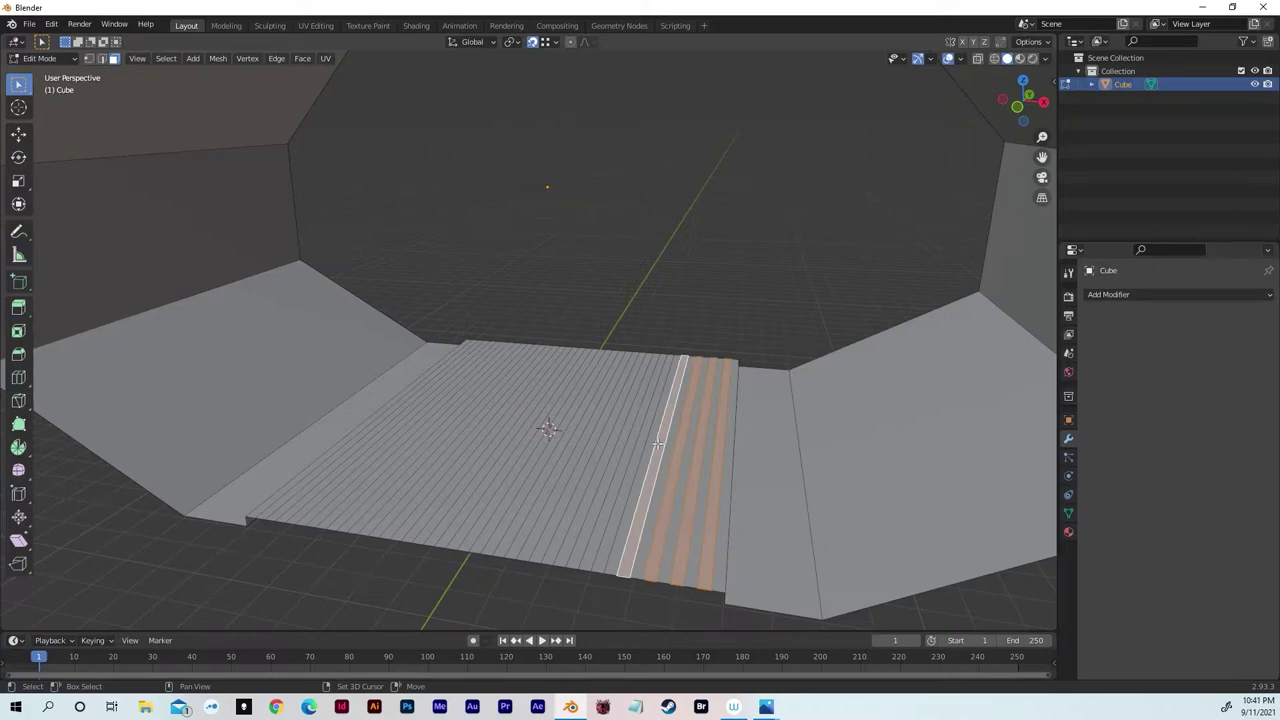
left_click(640, 441, "alt+shift")
left_click(623, 439, "alt+shift")
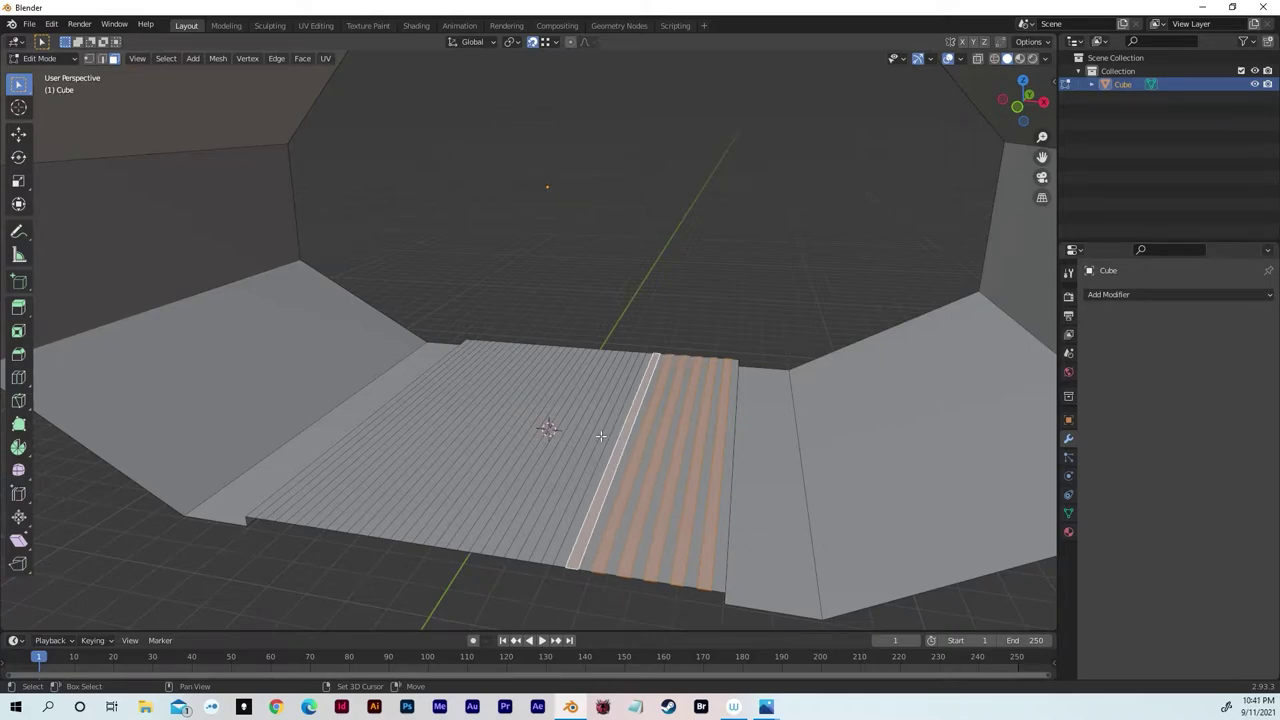
left_click(601, 437, "alt+shift")
left_click(583, 433, "alt+shift")
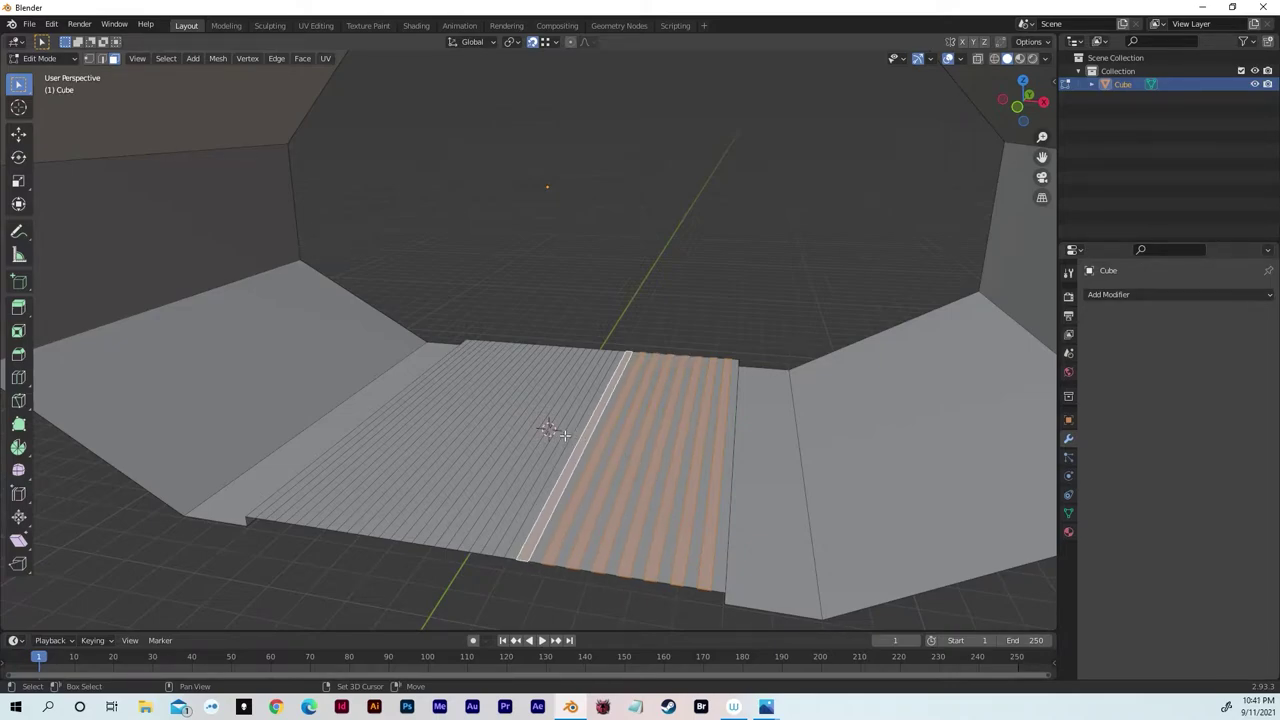
left_click(565, 436, "alt+shift")
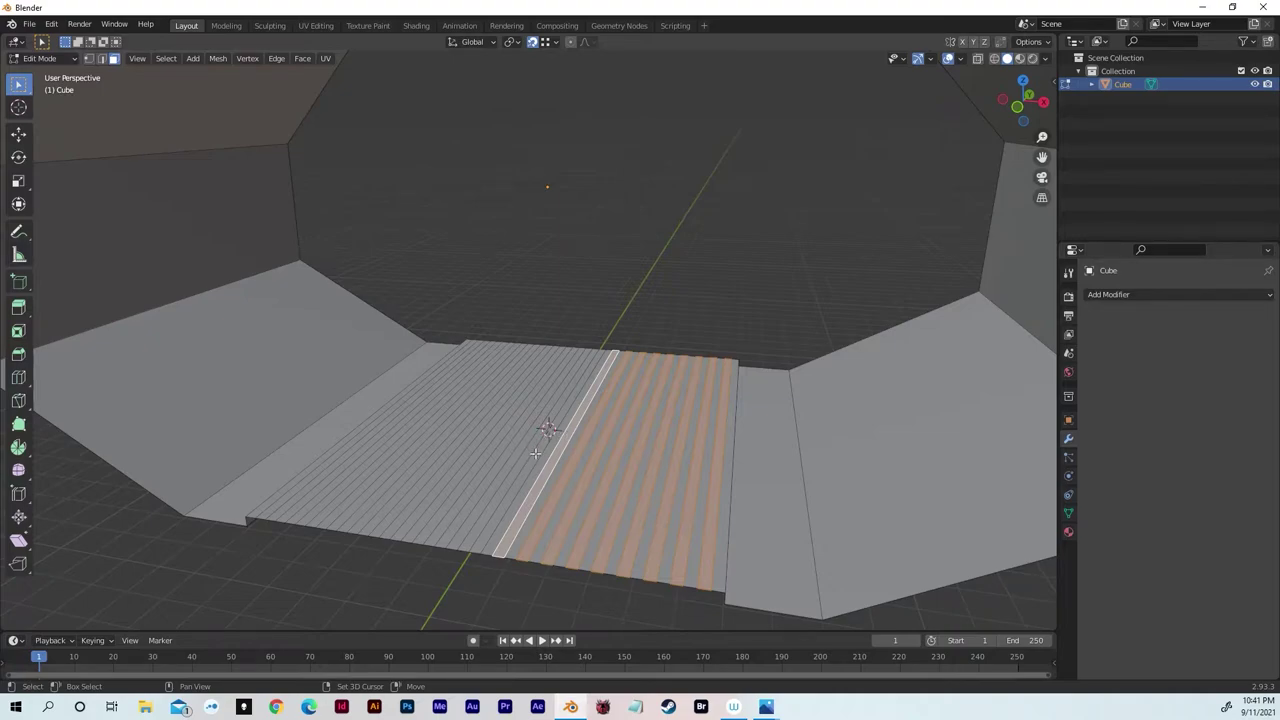
left_click(533, 452, "alt+shift")
left_click(516, 451, "alt+shift")
left_click(493, 446, "alt+shift")
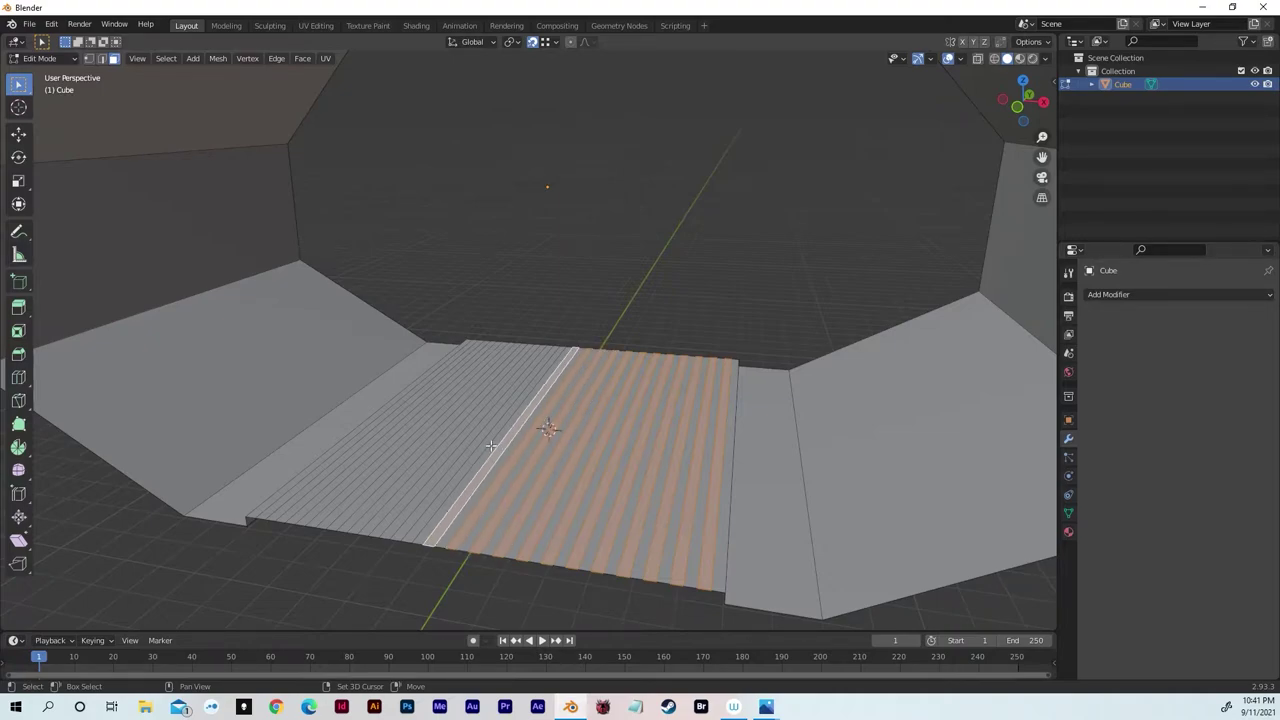
left_click(478, 446, "alt+shift")
left_click(460, 443, "alt+shift")
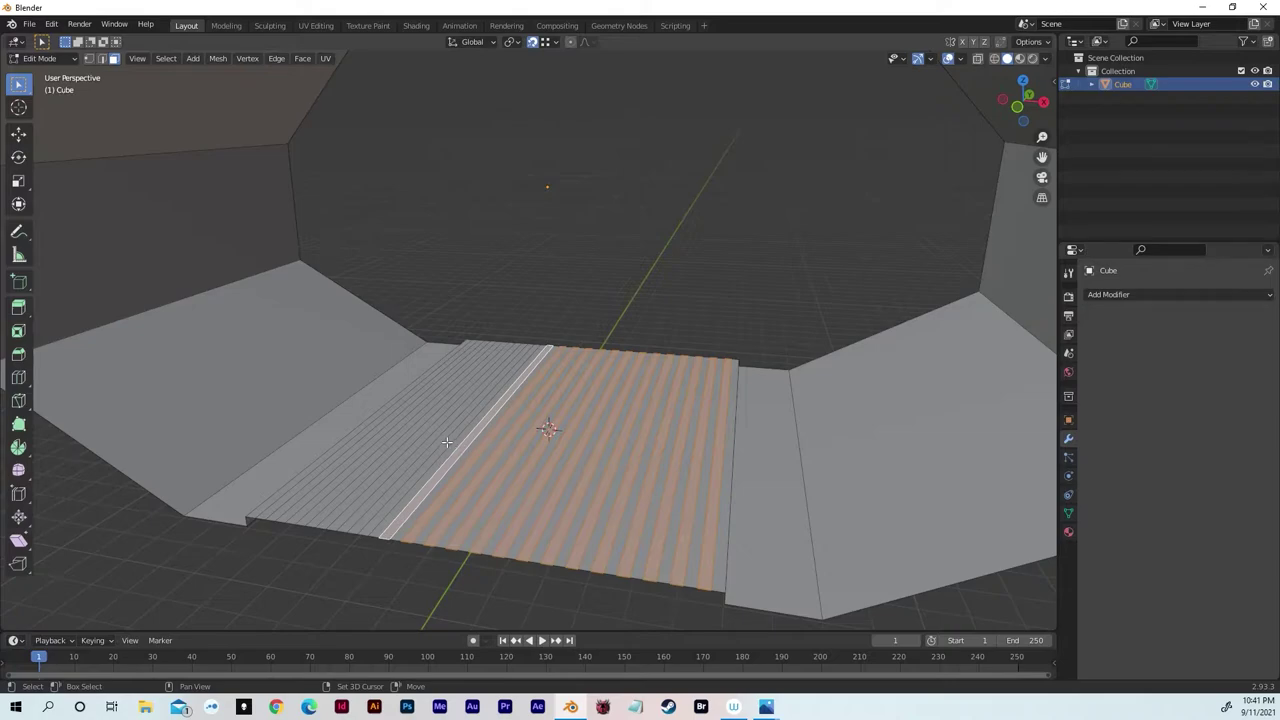
left_click(447, 442, "alt+shift")
left_click(430, 440, "alt+shift")
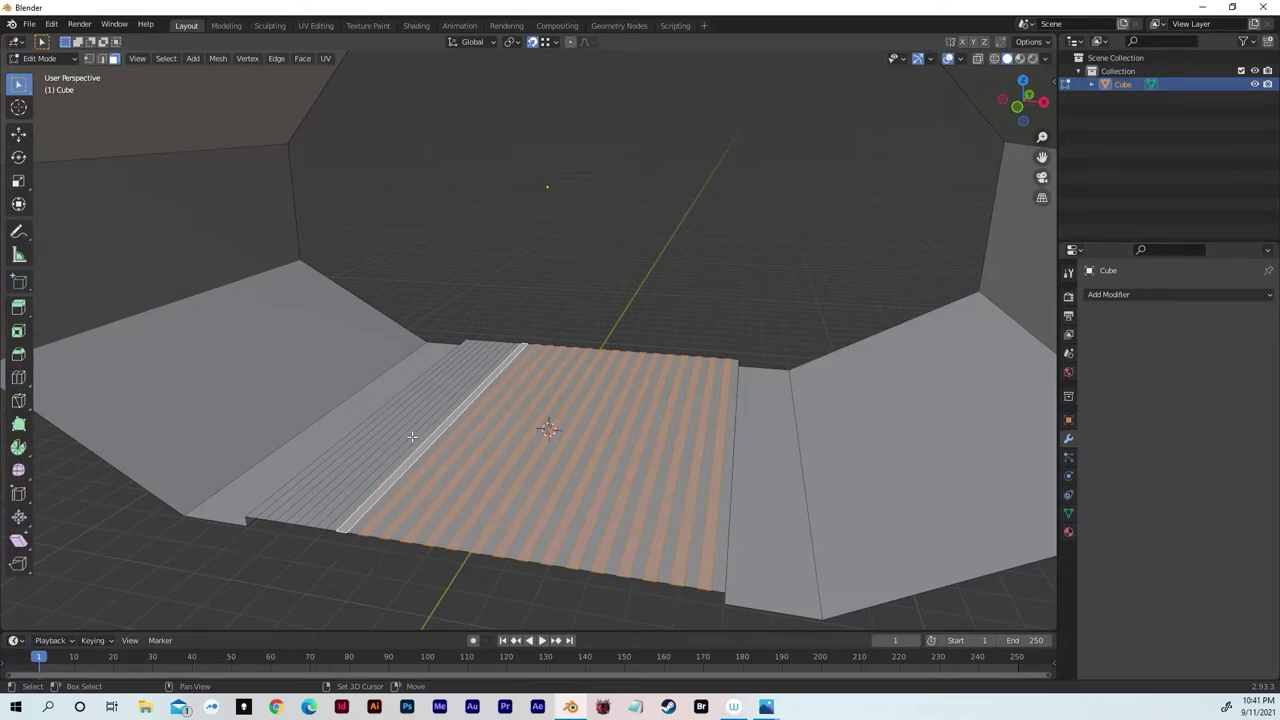
left_click(412, 437, "alt+shift")
left_click(393, 437, "alt+shift")
left_click(372, 437, "alt+shift")
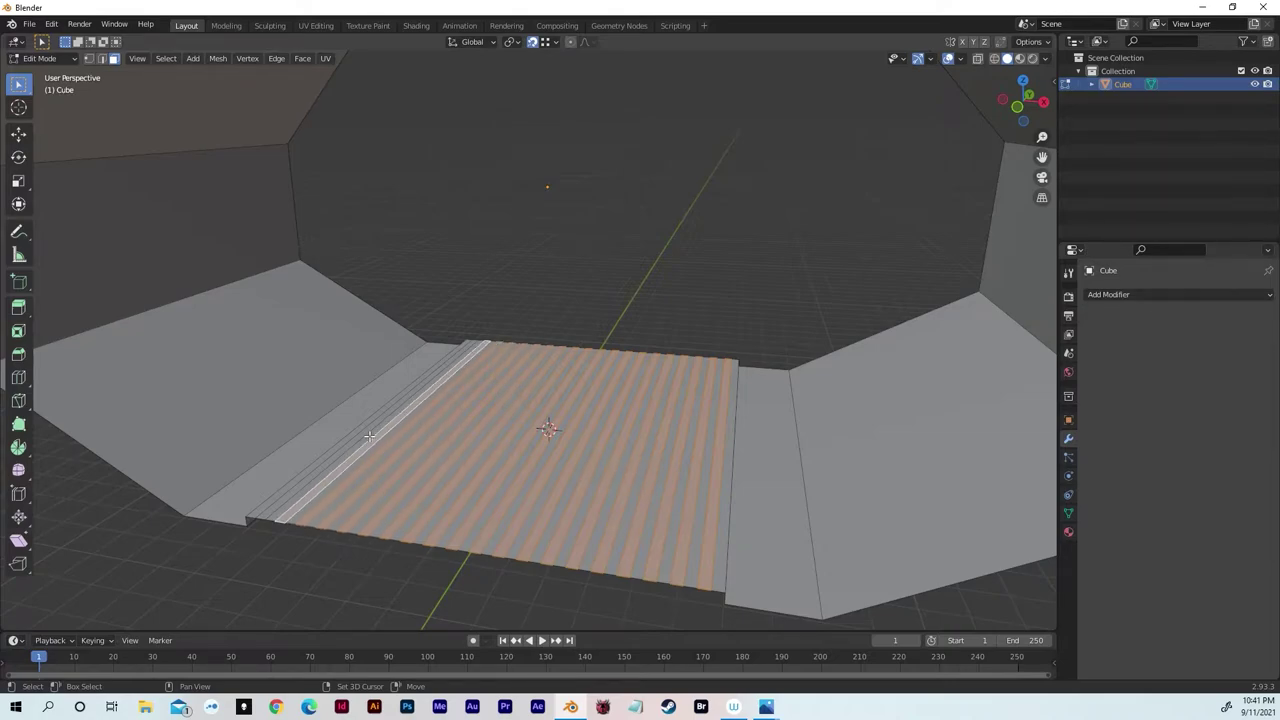
scroll(493, 438, "up", 3)
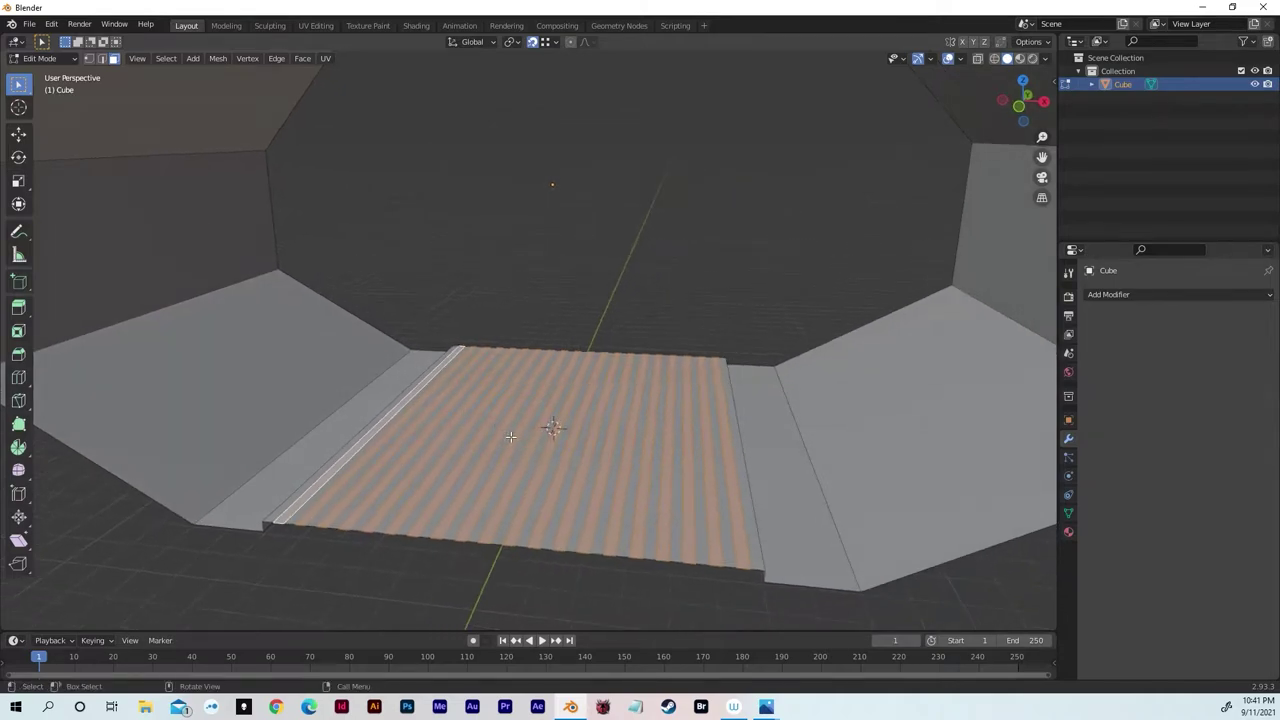
scroll(493, 438, "down", 4)
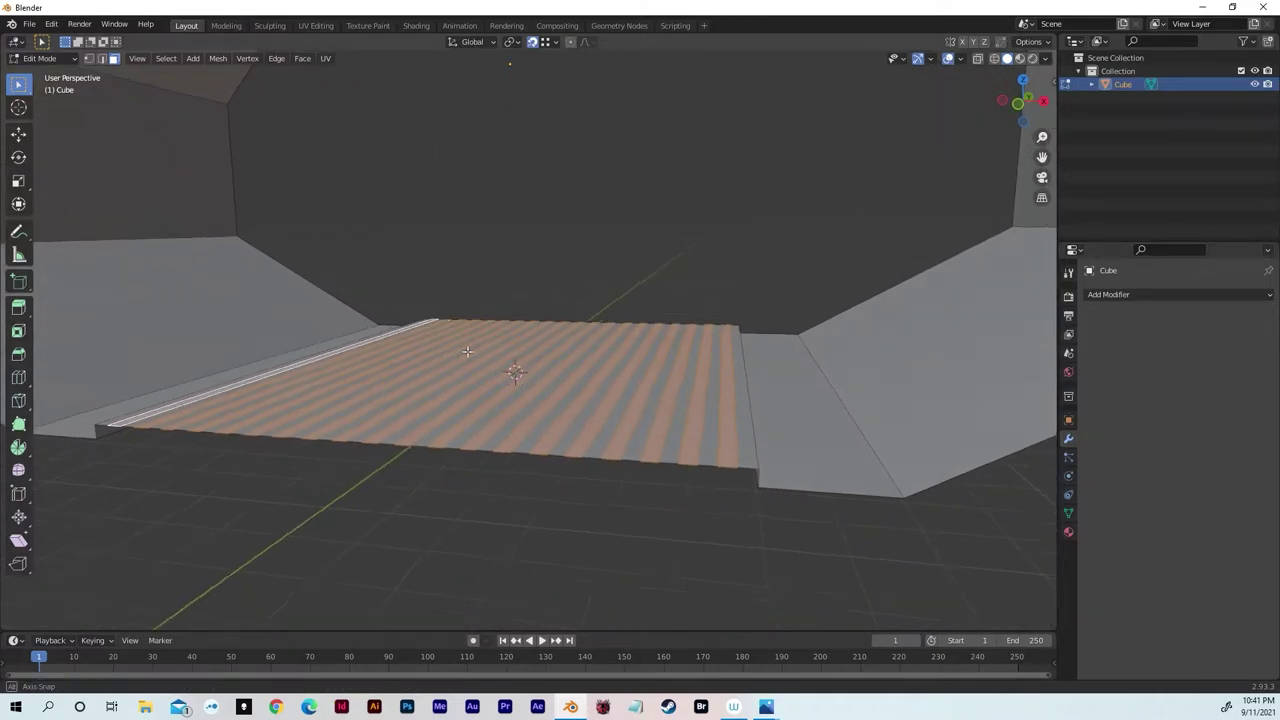
- Extrude the selected strips 0.291 m into raised ribs, then select all in X-ray view
key("g")
key("z")
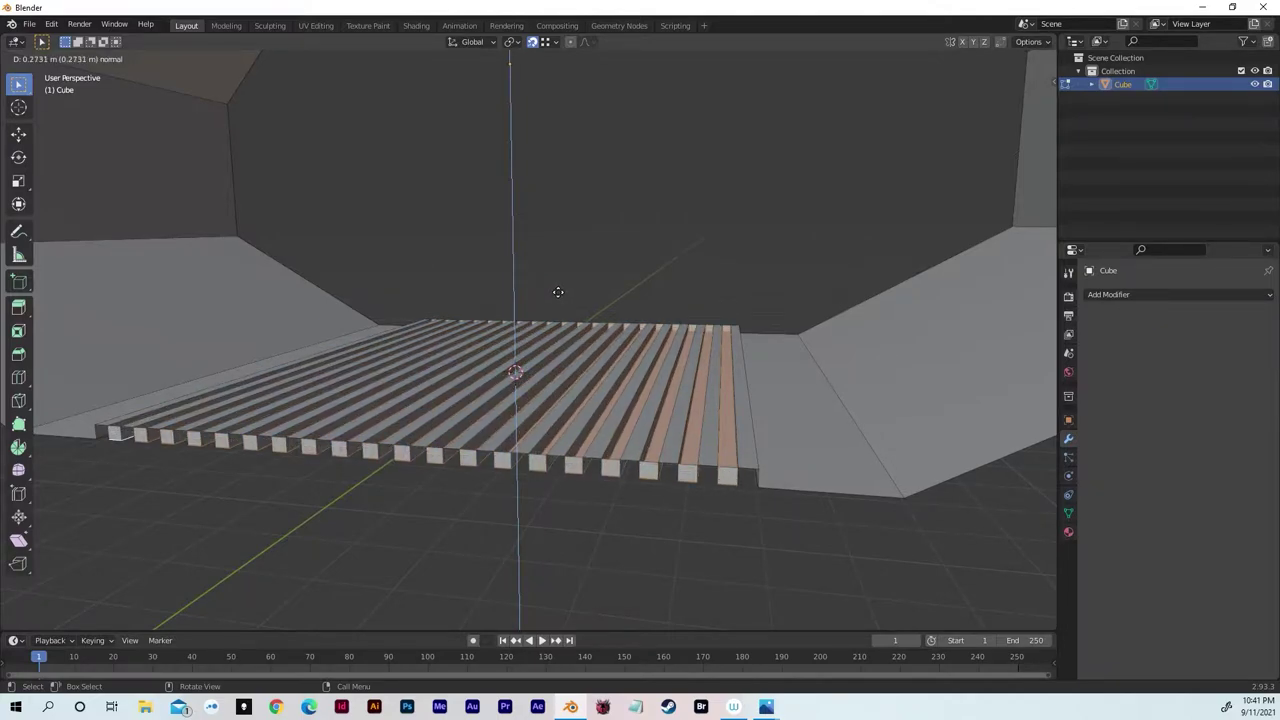
left_click(557, 291)
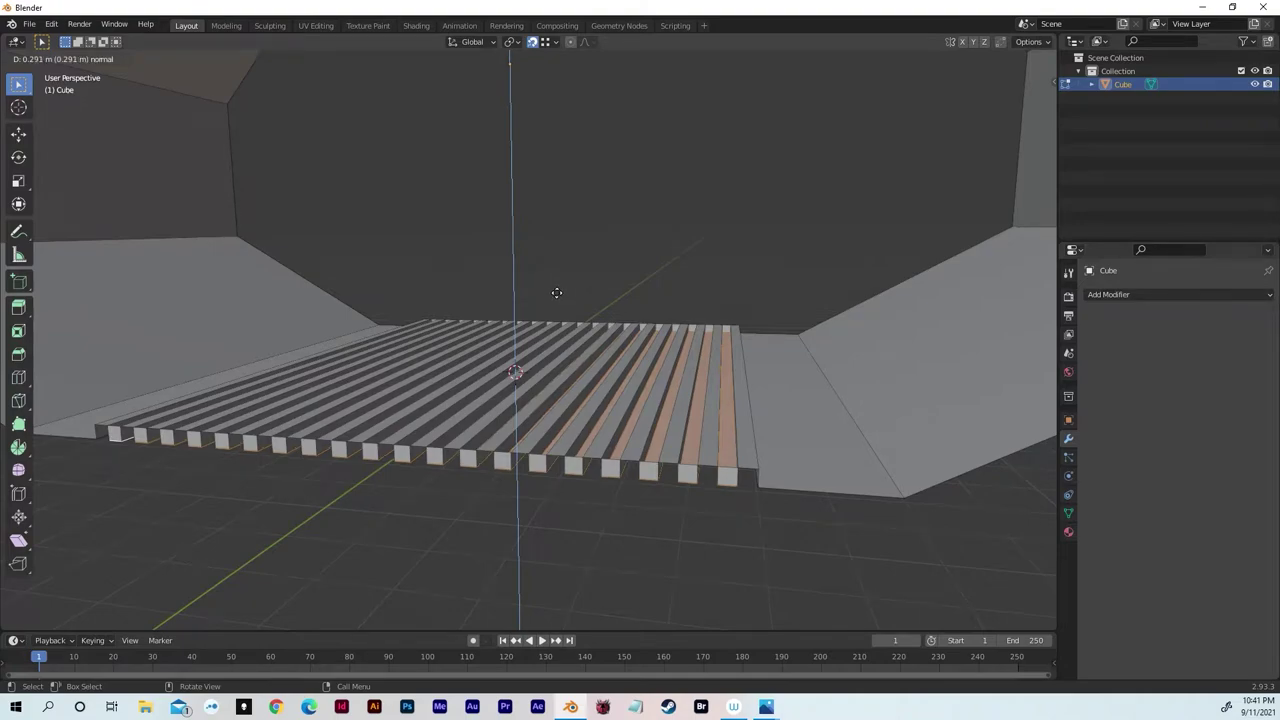
middle_click_drag(668, 323, 706, 326)
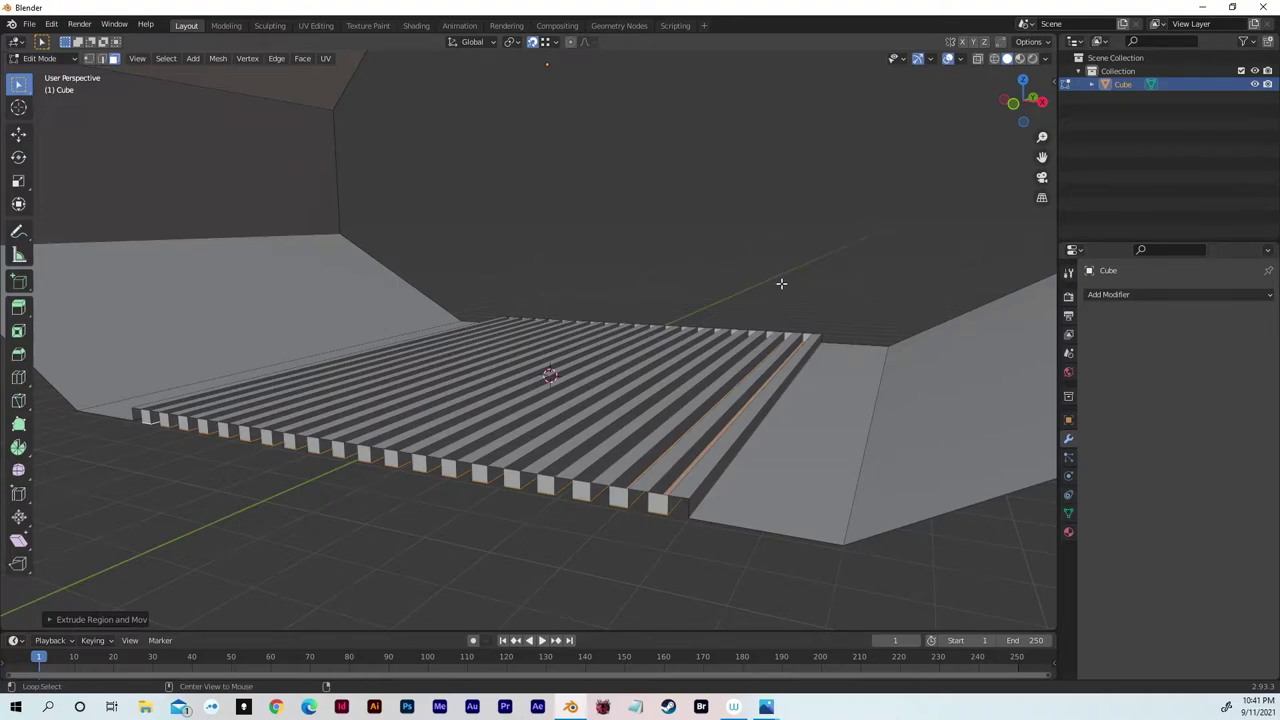
key("a")
key("alt+z")
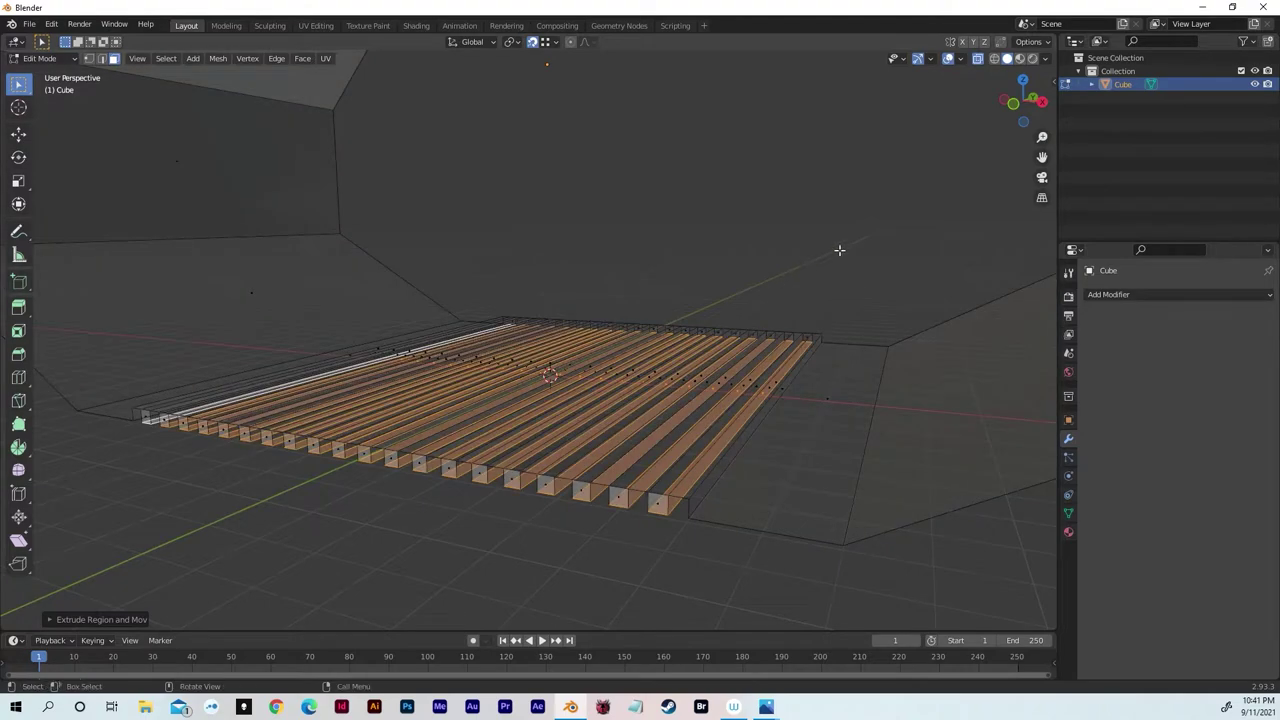
- In Right view, box-select the rib end faces at both open ends of the tunnel
left_click(1043, 104)
middle_click_drag(463, 329, 594, 318, "shift")
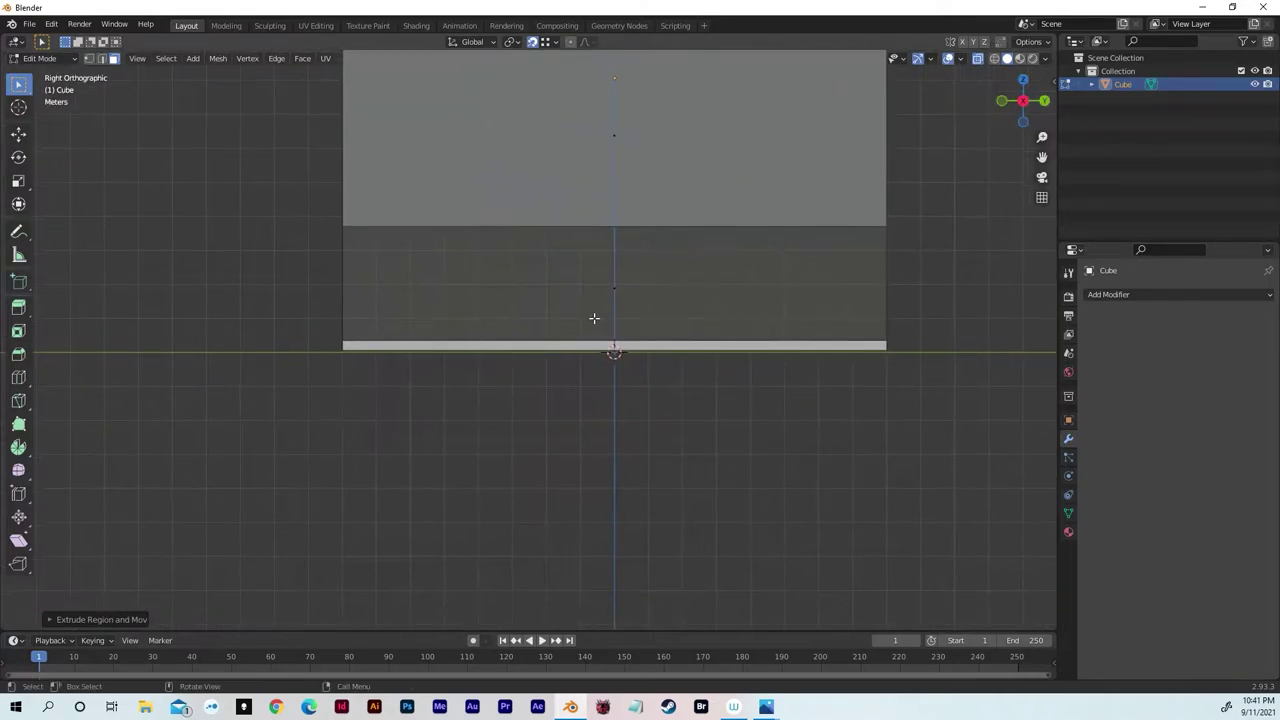
left_click_drag(286, 314, 366, 378)
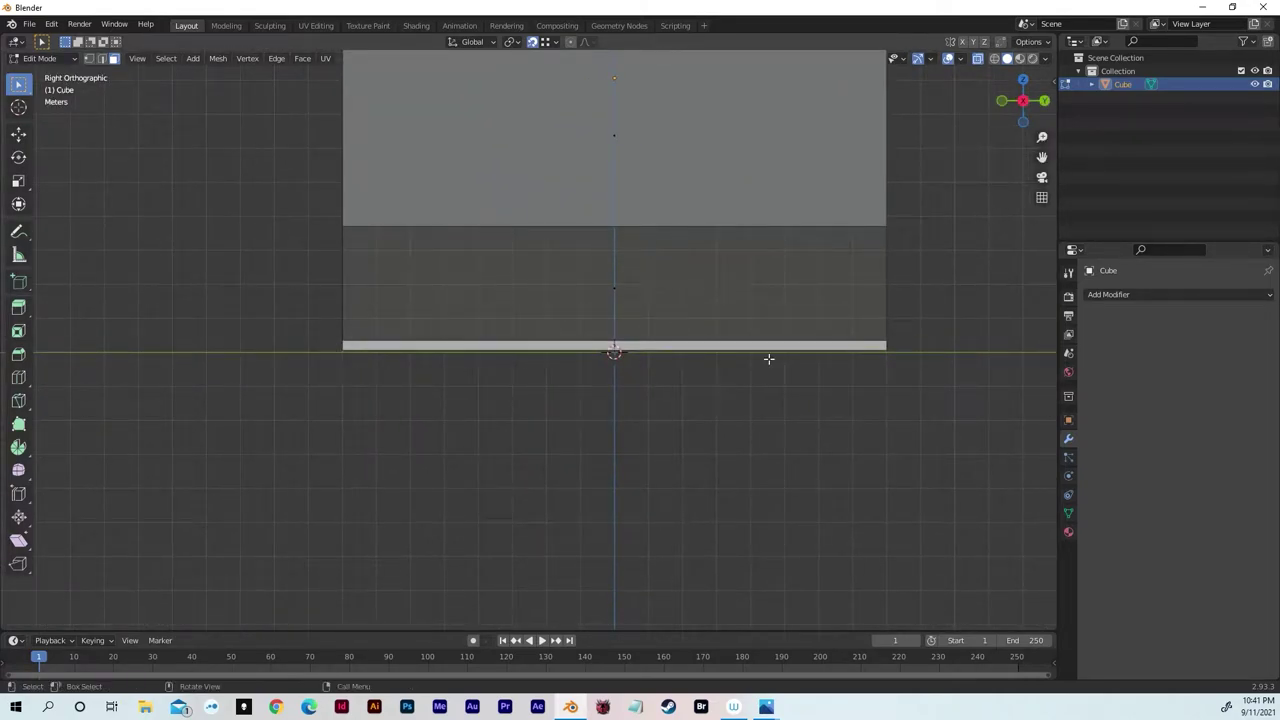
left_click_drag(920, 311, 879, 380)
middle_click_drag(689, 316, 811, 349)
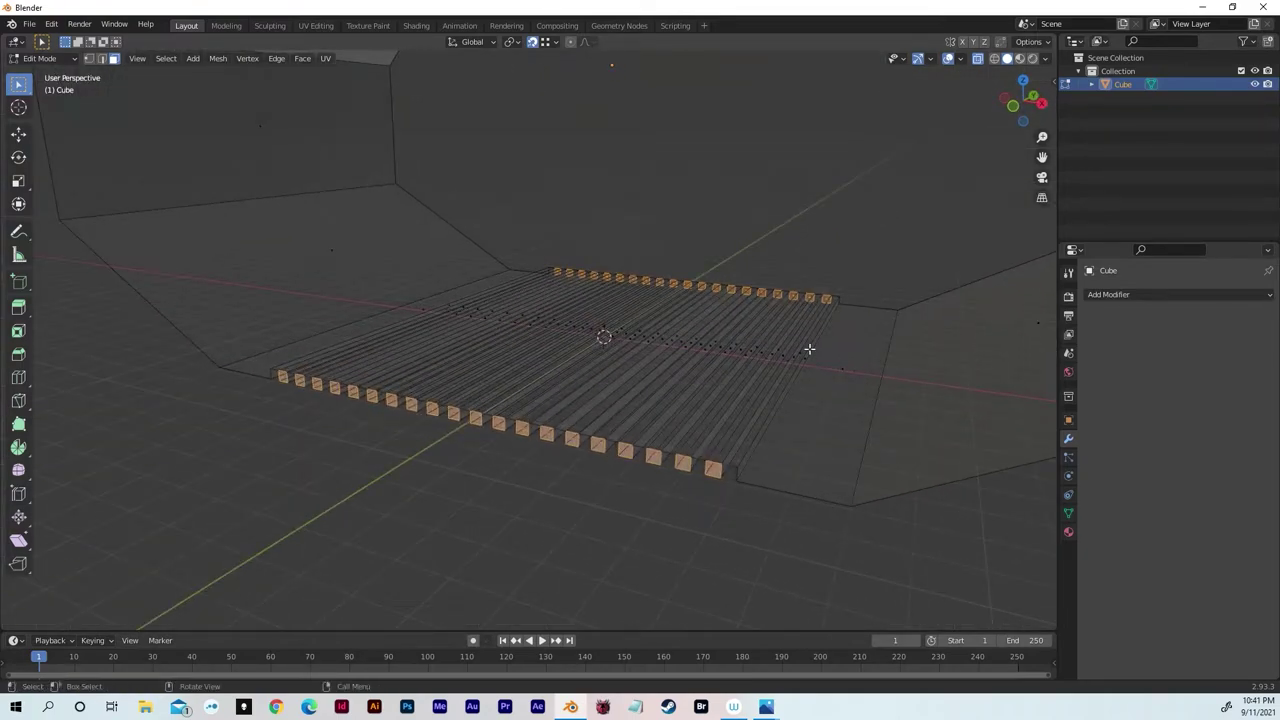
- Delete the selected rib end faces and orbit to inspect the open ribs
key("x")
left_click(706, 486)
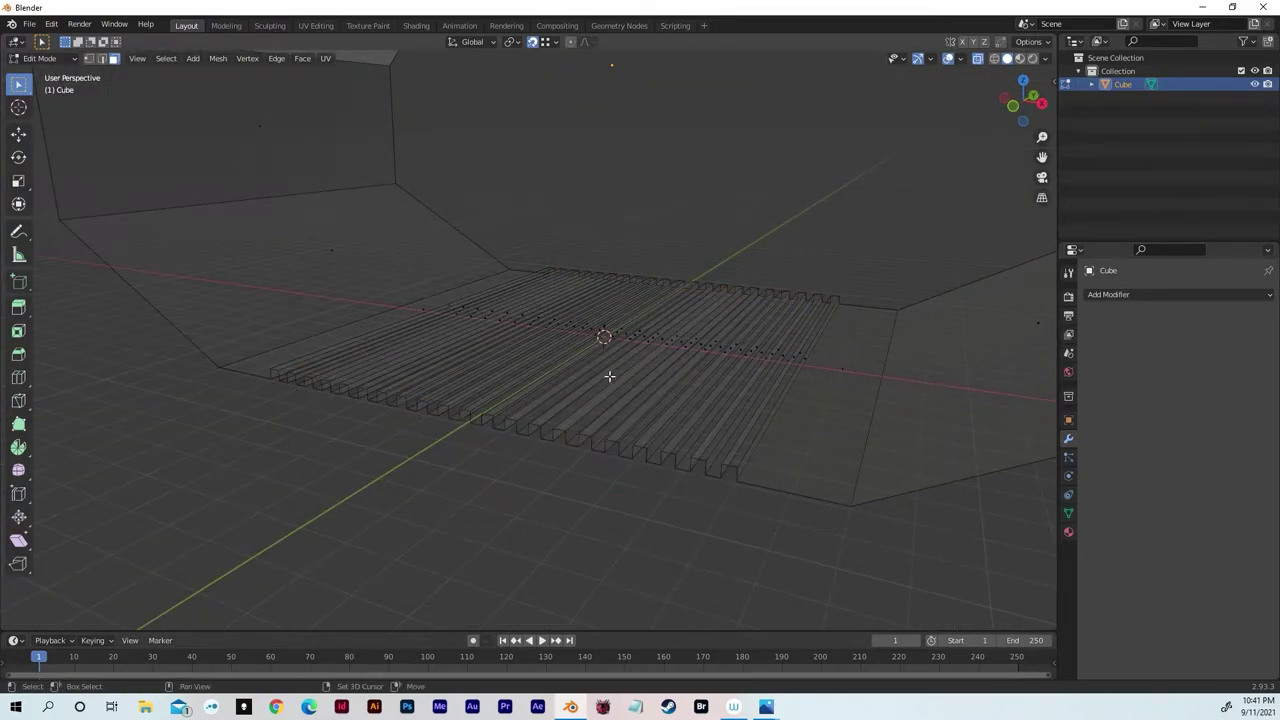
middle_click(608, 374, "alt")
mouse_move(619, 406)
middle_mouse_down()
mouse_move(604, 406)
mouse_move(611, 416)
middle_mouse_up()
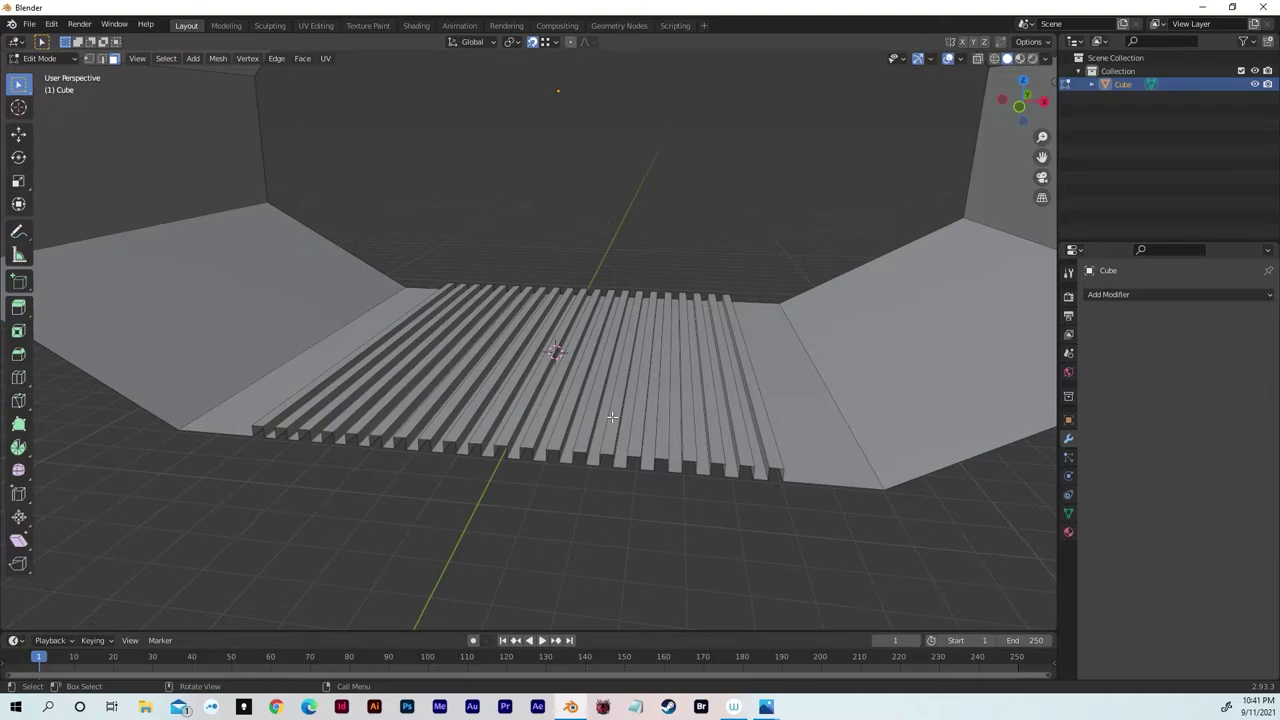
middle_click_drag(614, 416, 658, 408)
scroll(630, 413, "up", 3)
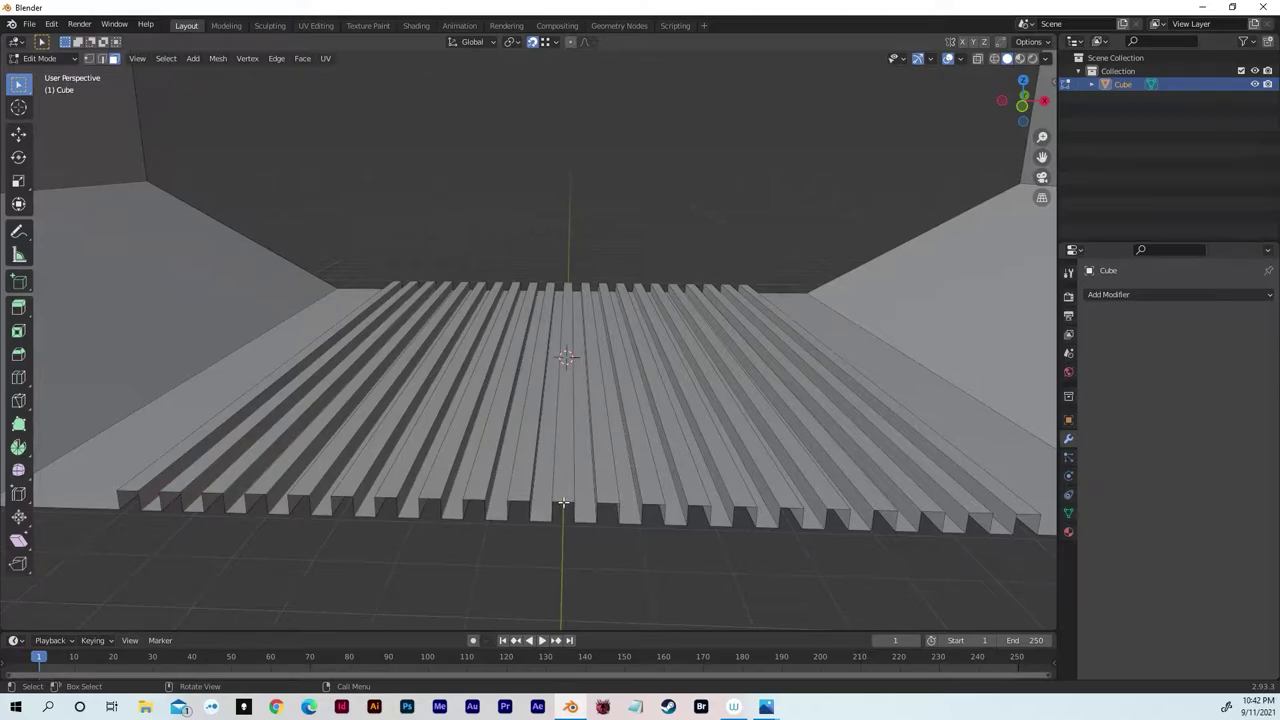
- Add a loop cut running down the tunnel's centre line
key("ctrl+r")
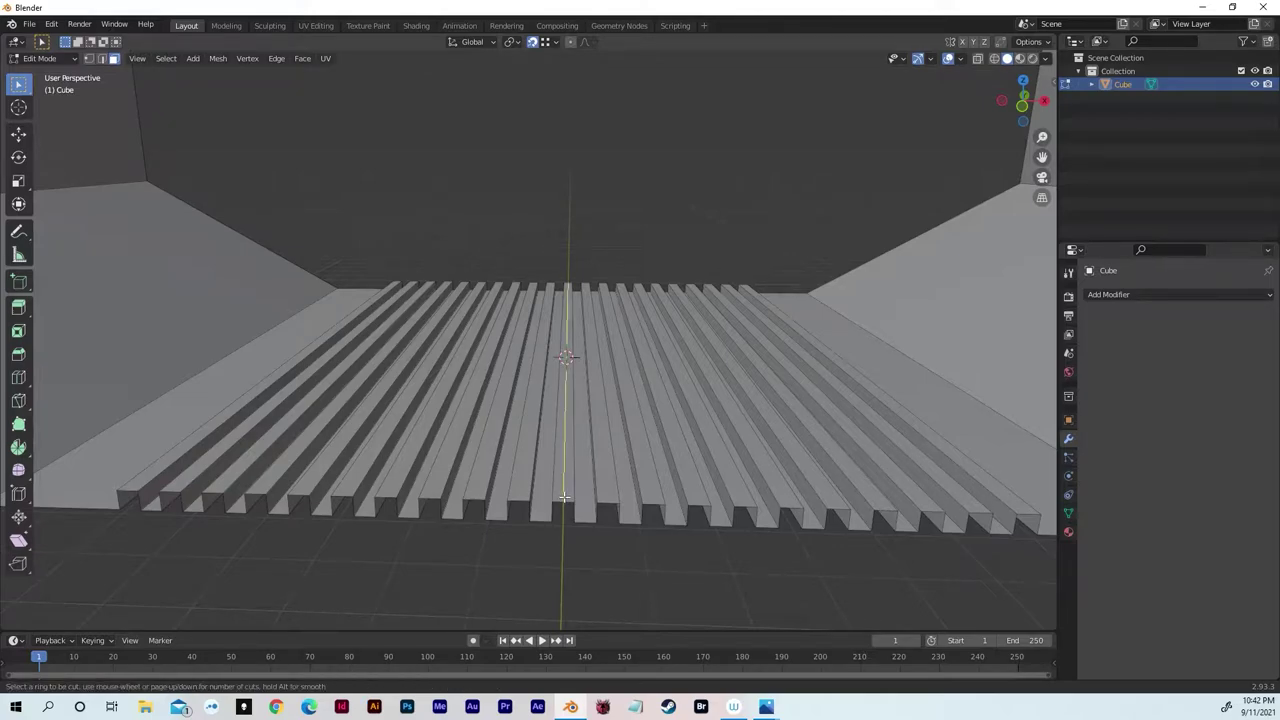
left_click(565, 497)
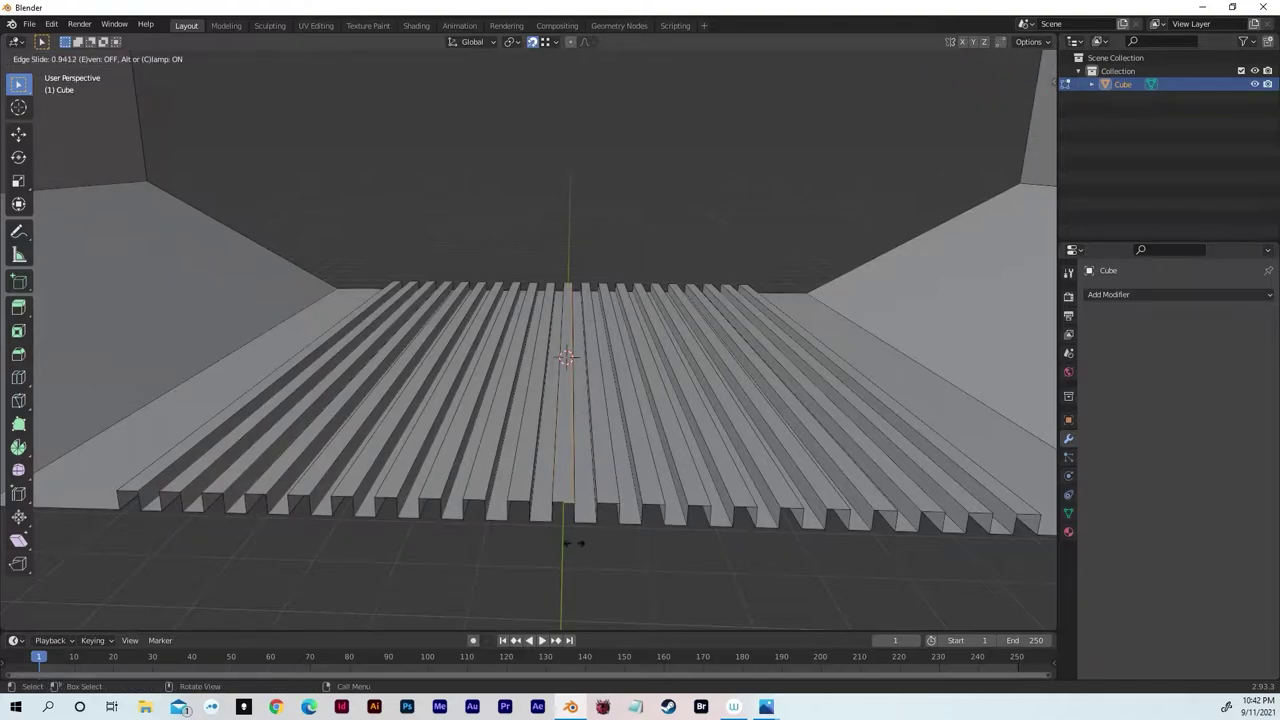
left_click(567, 526)
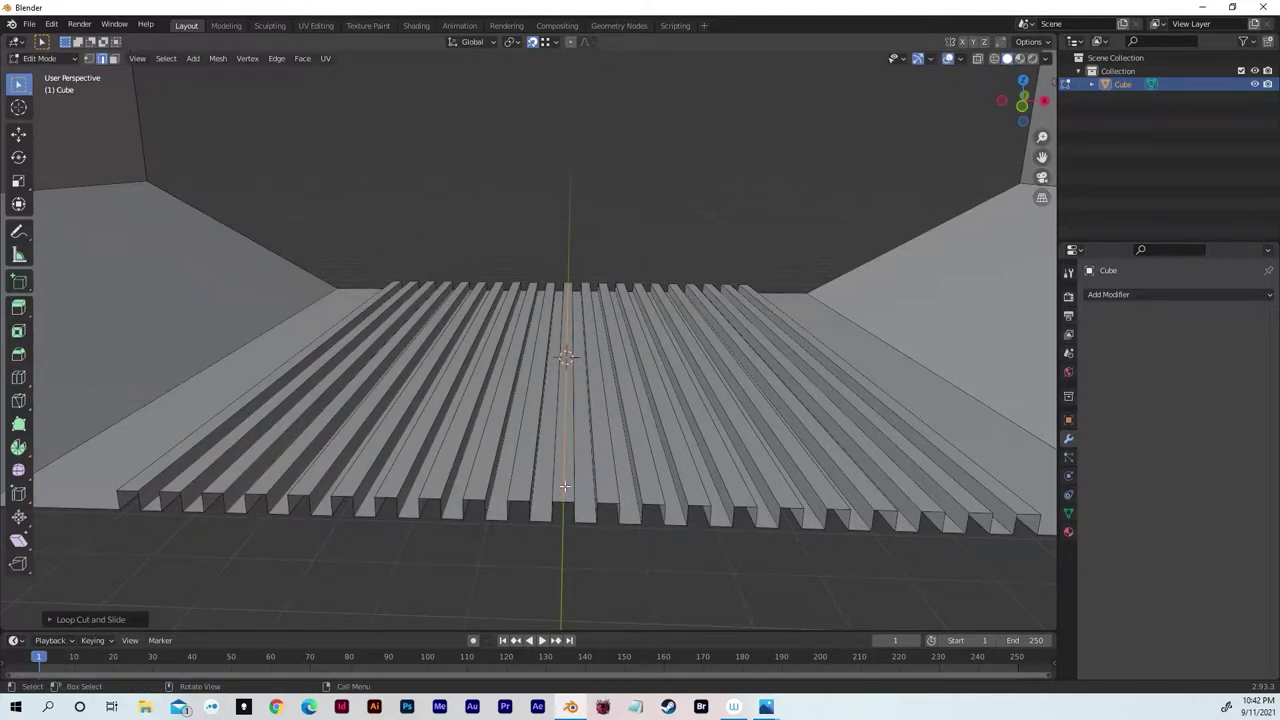
scroll(635, 492, "down", 6)
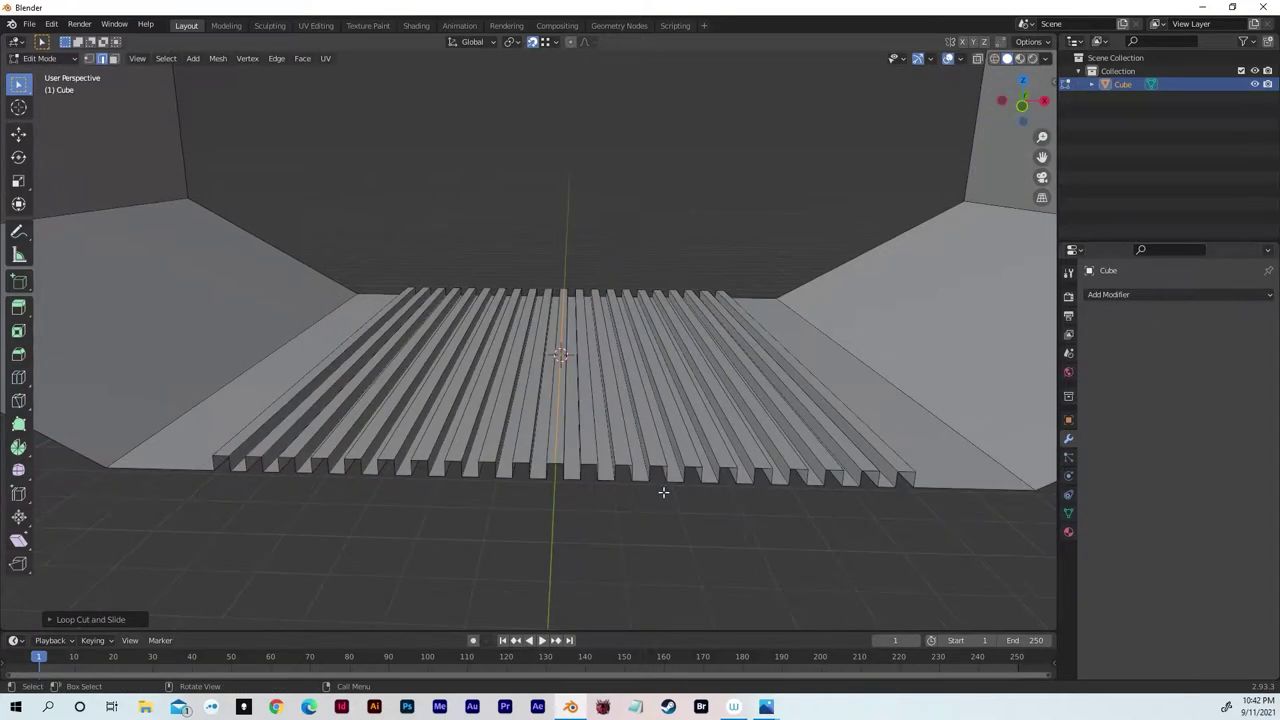
- In Front view with face select, box-select the tunnel's left half and delete its faces
left_click(1024, 104)
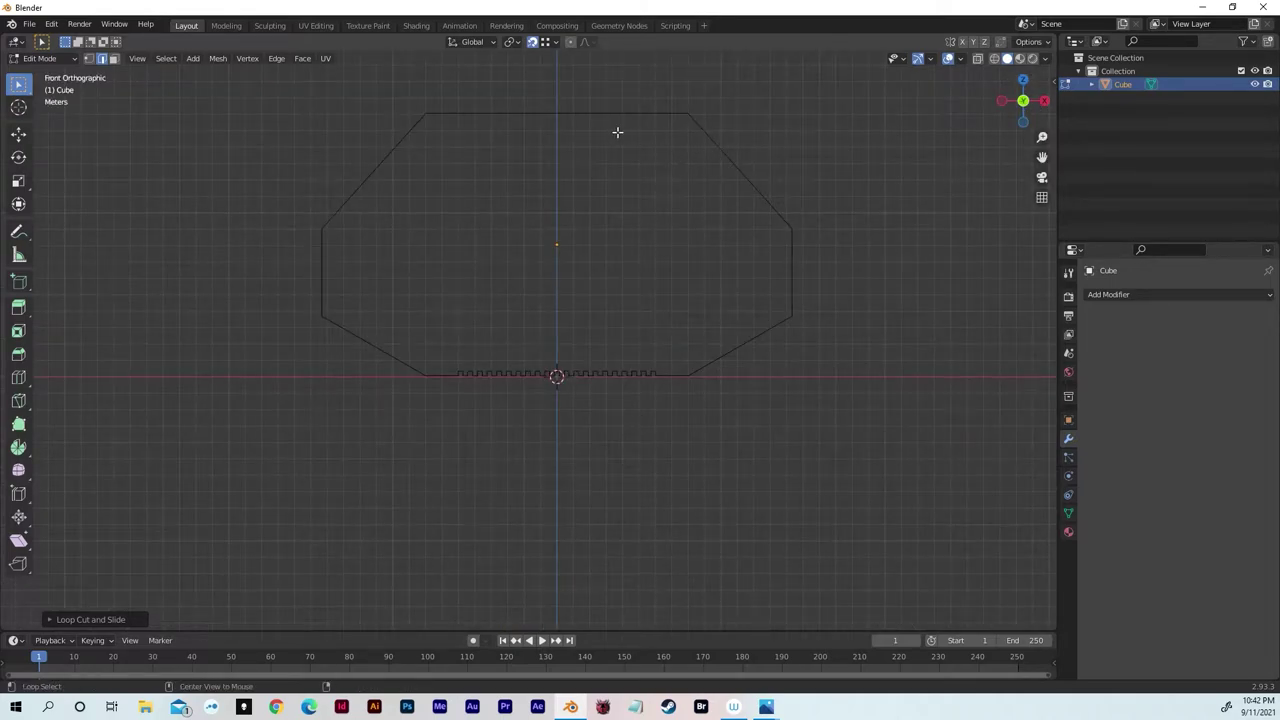
key("3")
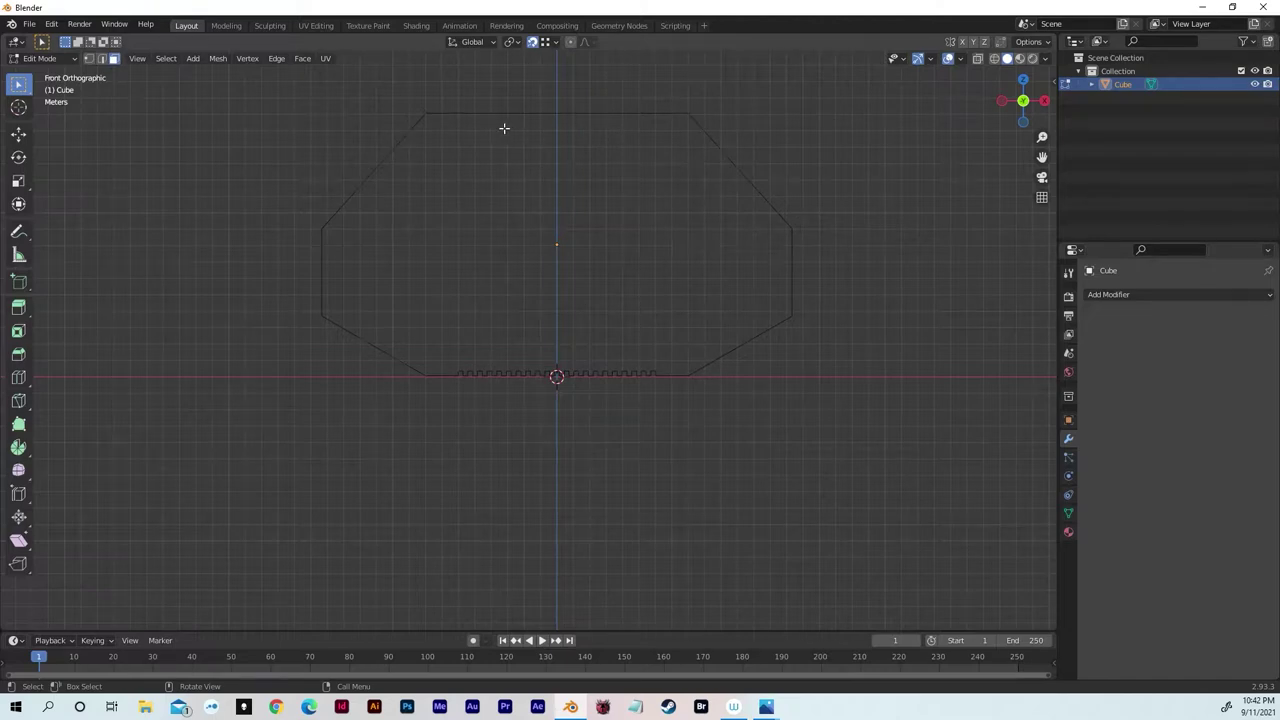
middle_click_drag(477, 134, 489, 183, "shift")
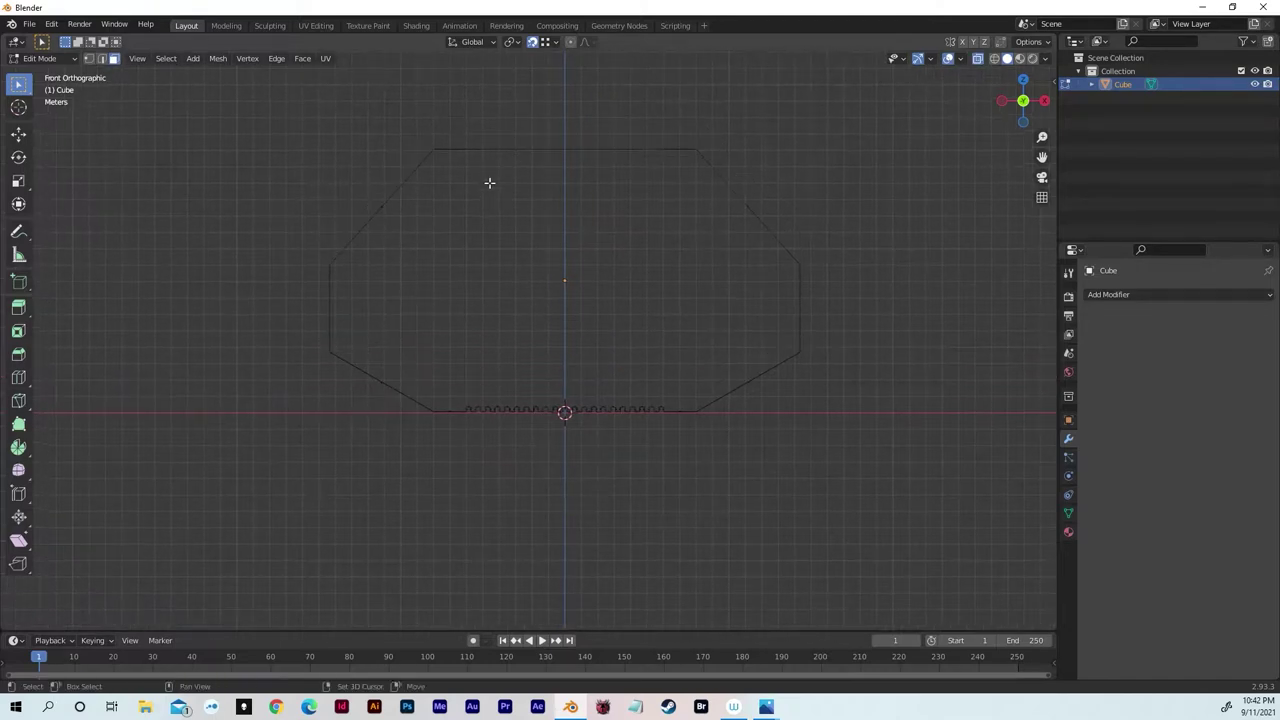
left_click_drag(229, 111, 562, 471)
key("x")
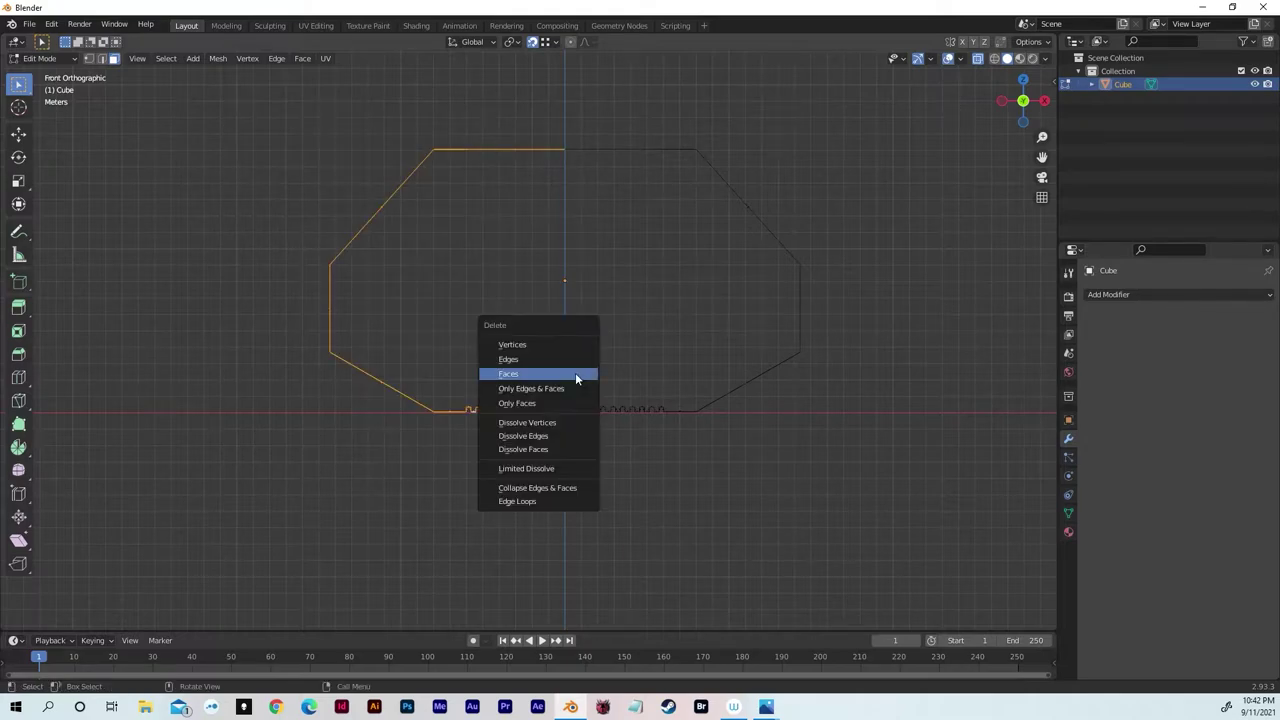
left_click(560, 372)
middle_click_drag(486, 166, 483, 194)
scroll(527, 201, "up", 5)
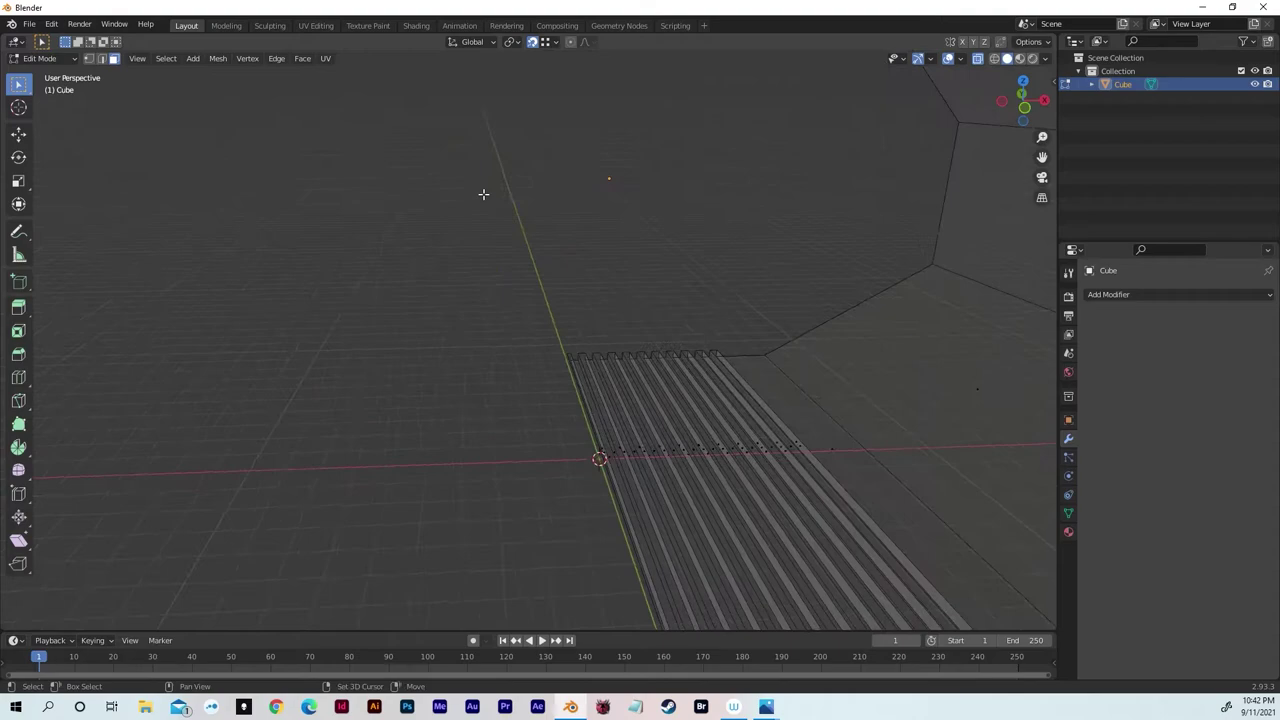
- Add a Mirror modifier on X with Clipping enabled to restore the full ribbed tunnel
left_click(1141, 295)
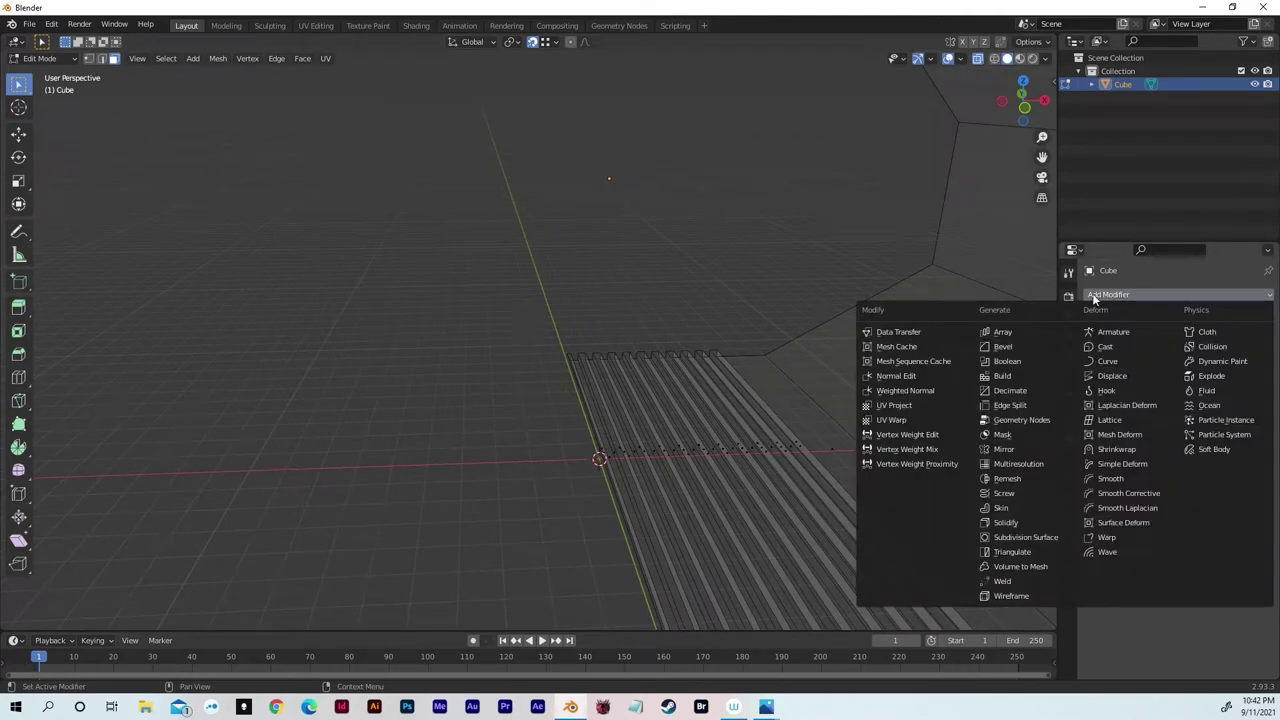
left_click(1018, 450)
middle_click_drag(974, 460, 790, 425)
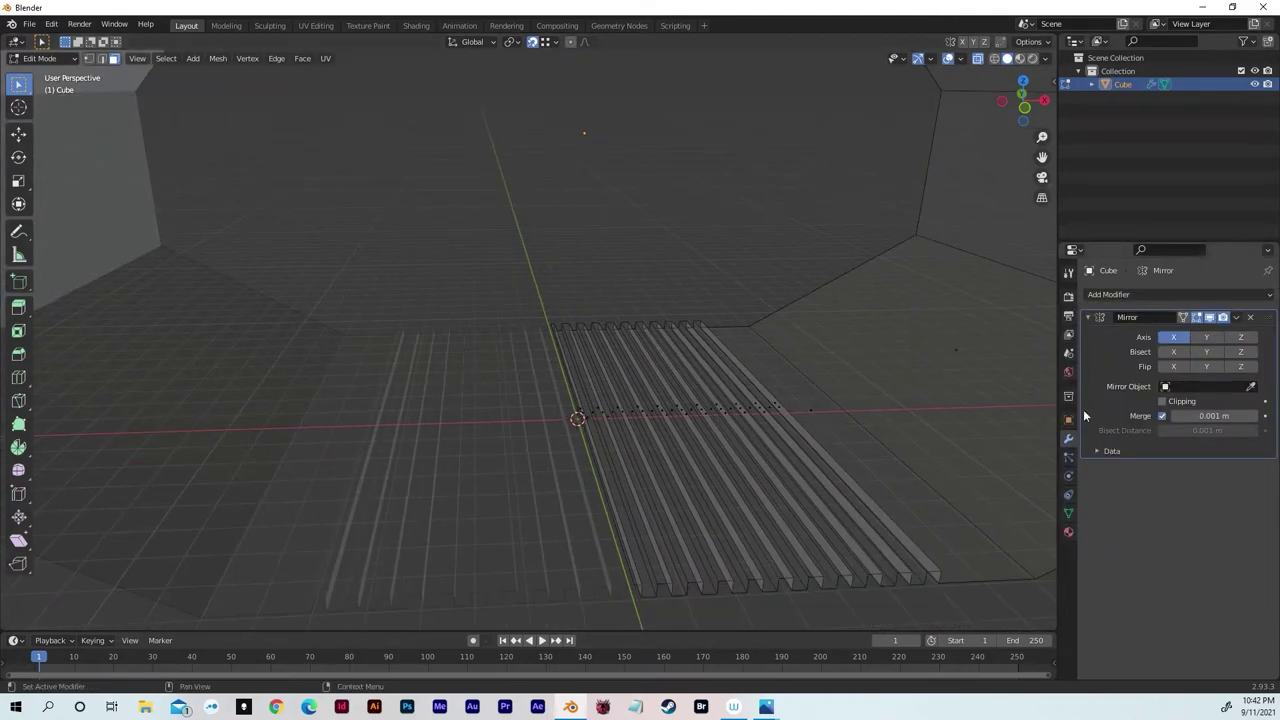
left_click(1162, 401)
middle_click_drag(920, 380, 825, 384)
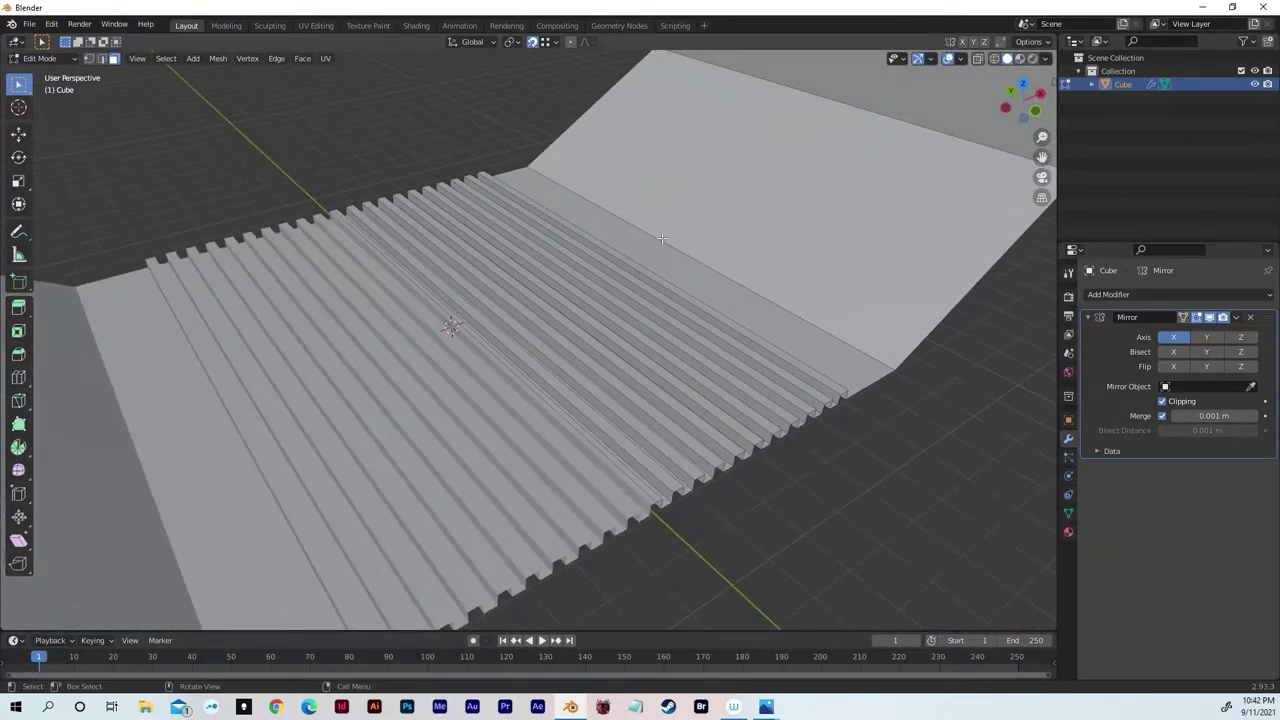
- Add three loop cuts across the tunnel and scale them apart along Y
key("ctrl+r")
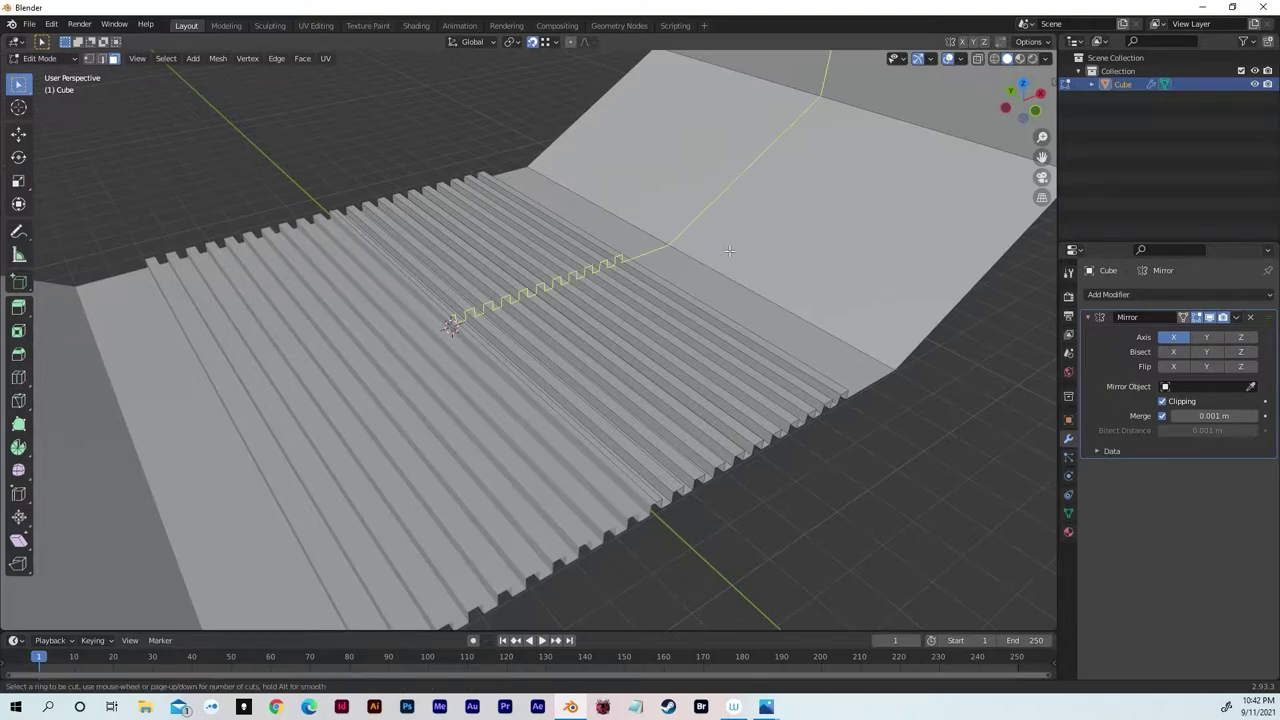
scroll(729, 250, "up", 2)
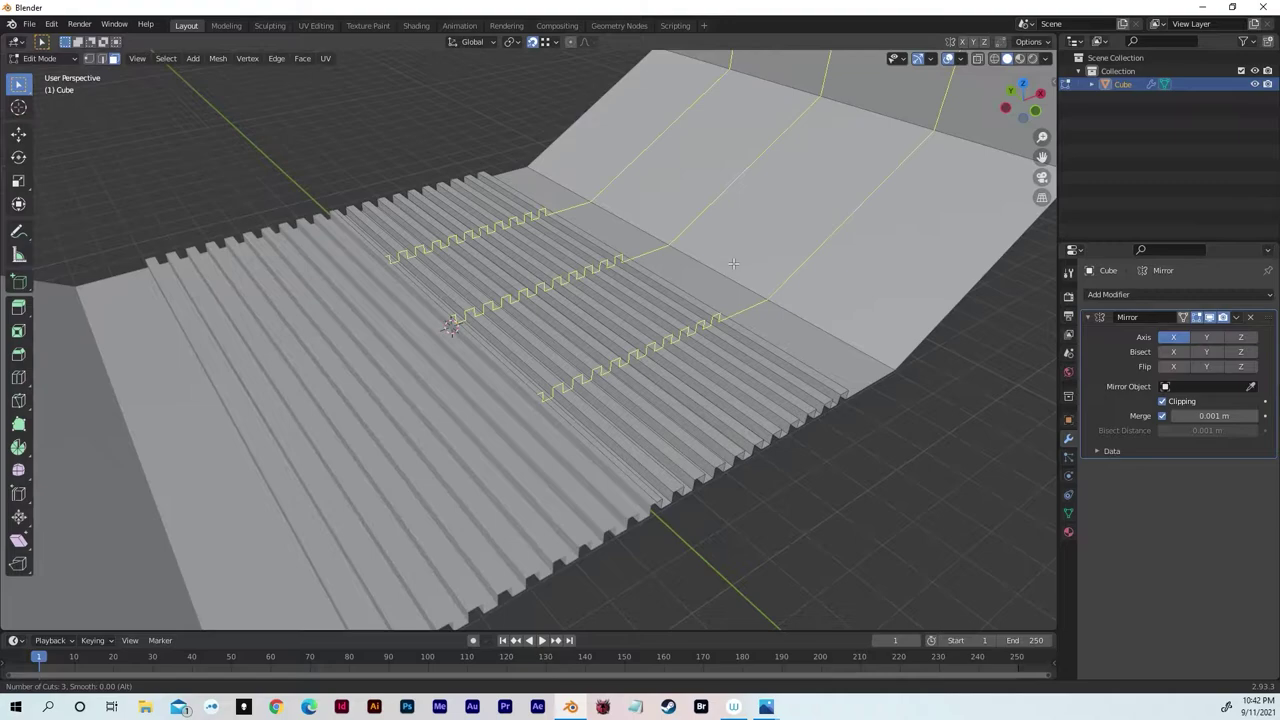
left_click(733, 262)
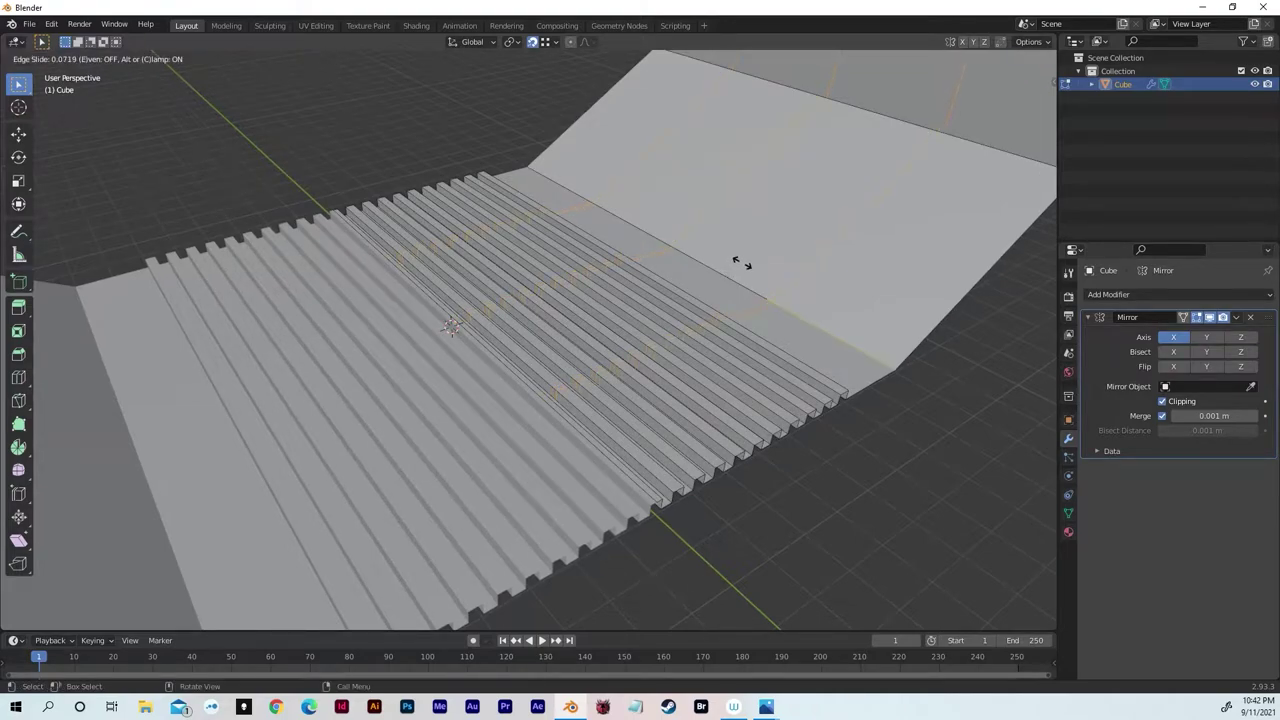
left_click(740, 263)
key("s")
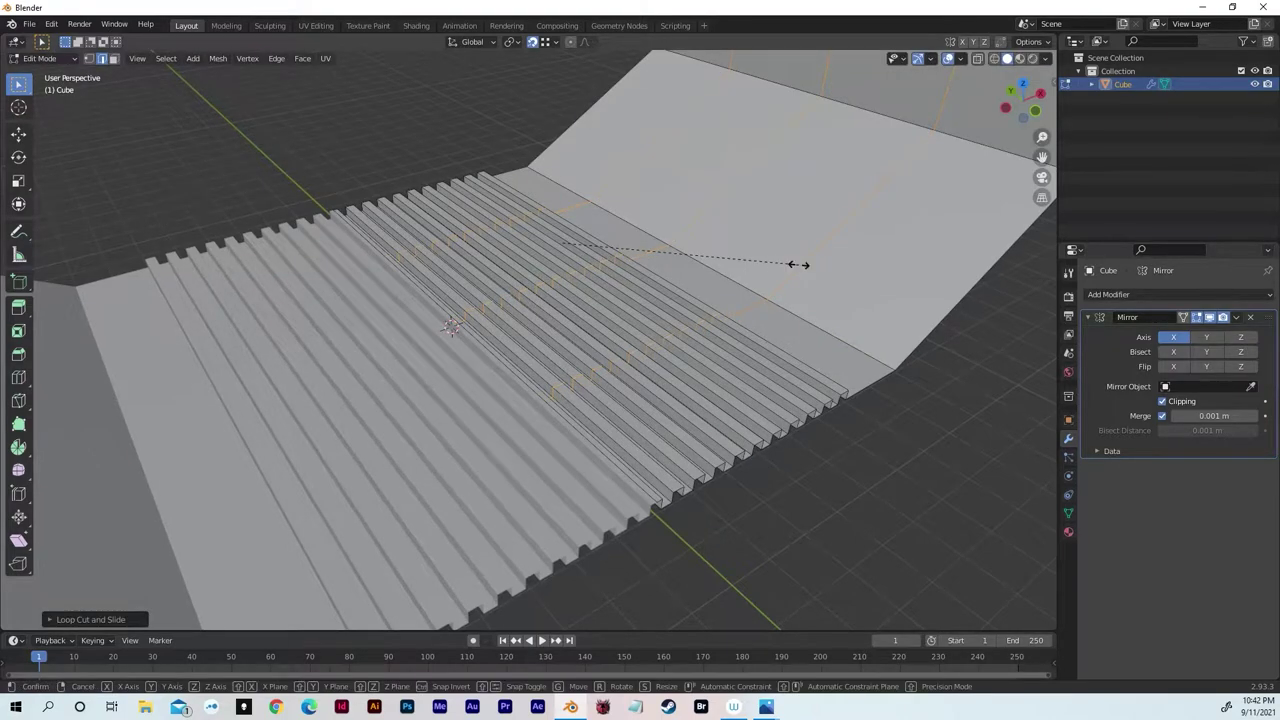
key("y")
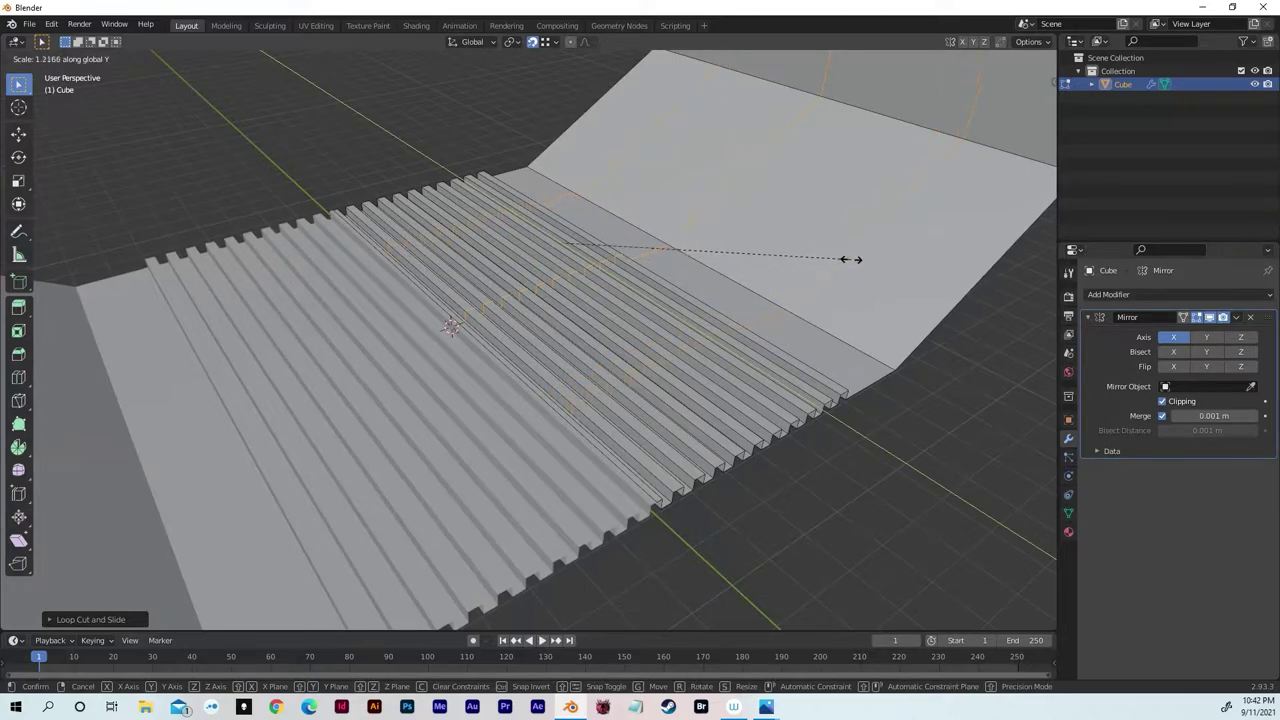
left_click(878, 256)
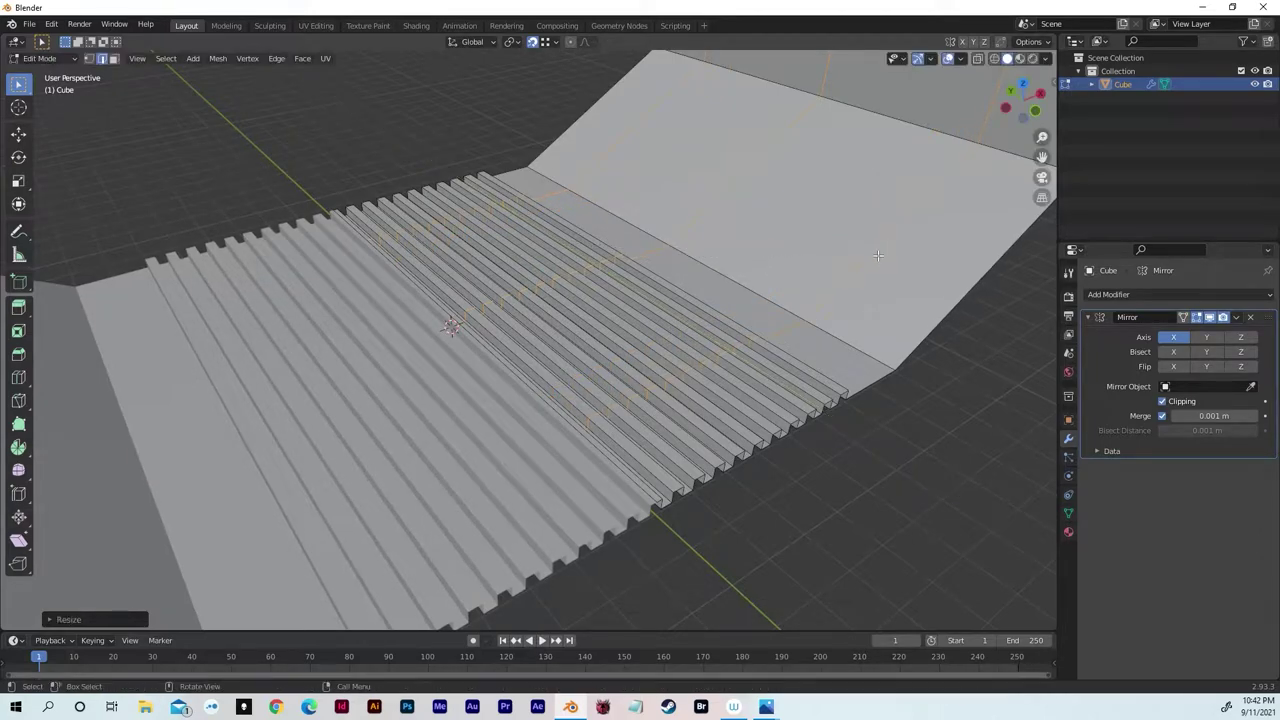
- Try beveling the three loops into wider bands, then undo the bevel
key("ctrl")
key("ctrl+b")
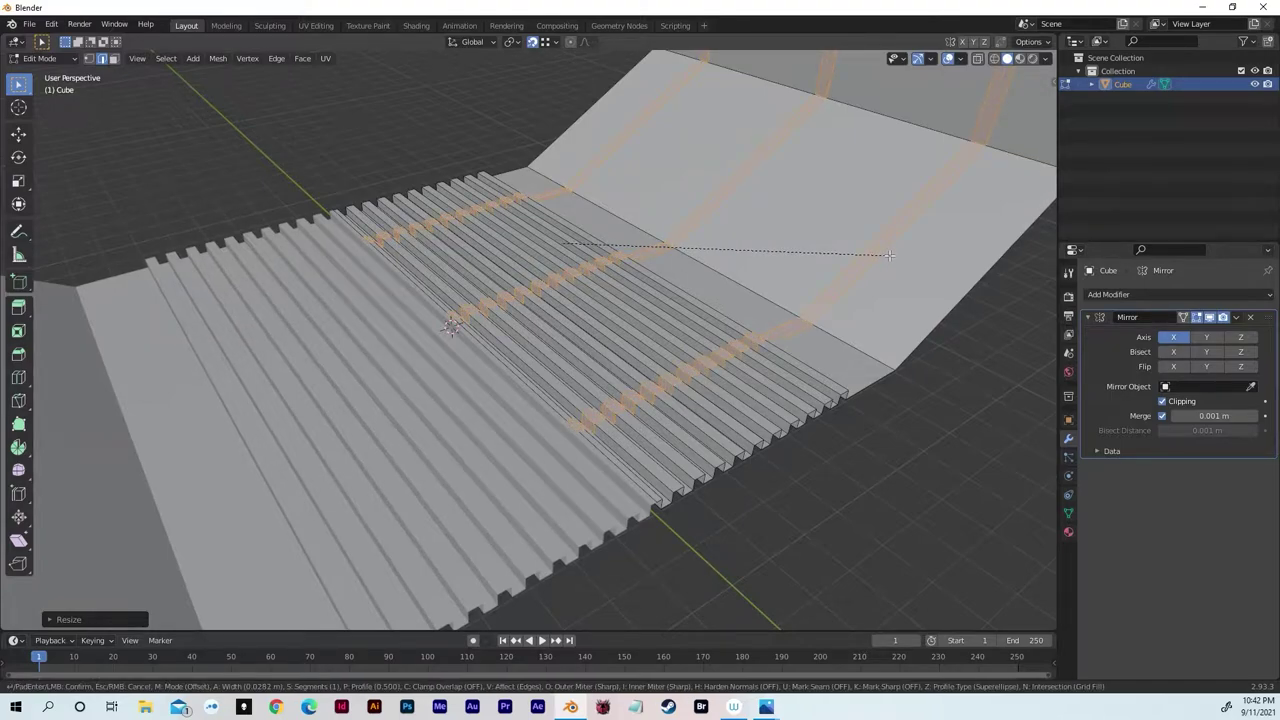
left_click(888, 256)
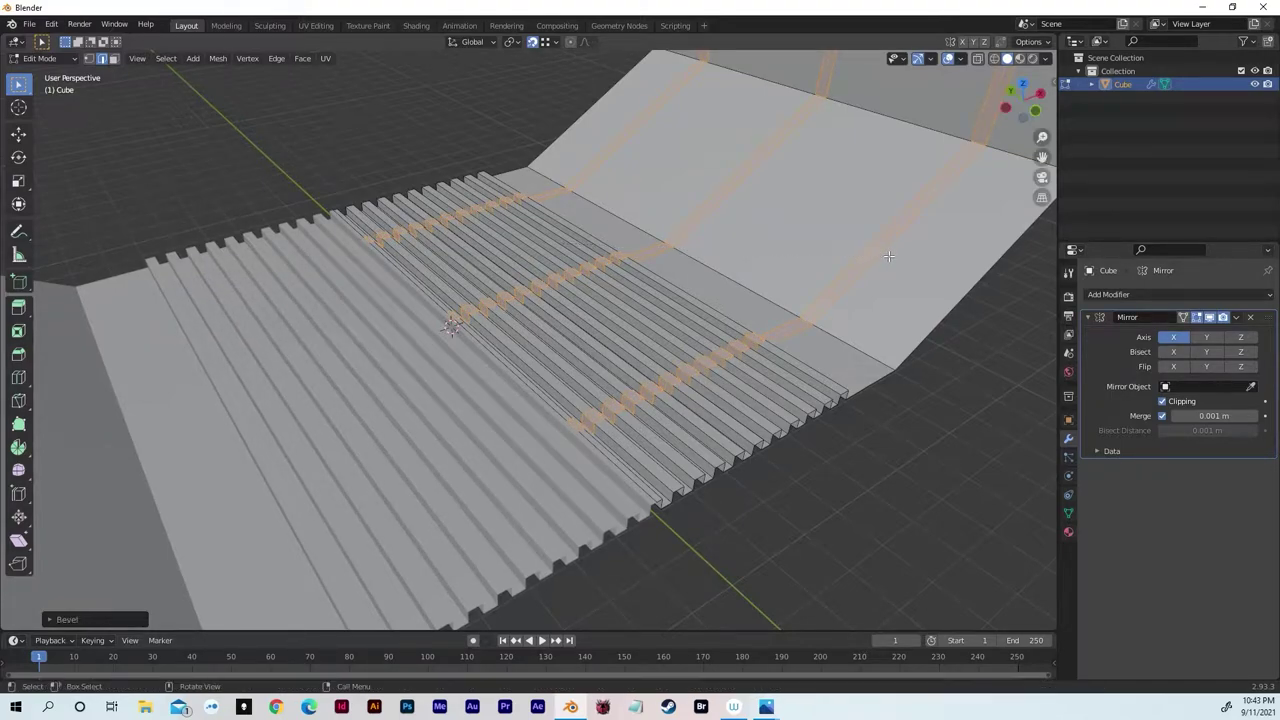
key("ctrl+z")
middle_click_drag(886, 257, 806, 205)
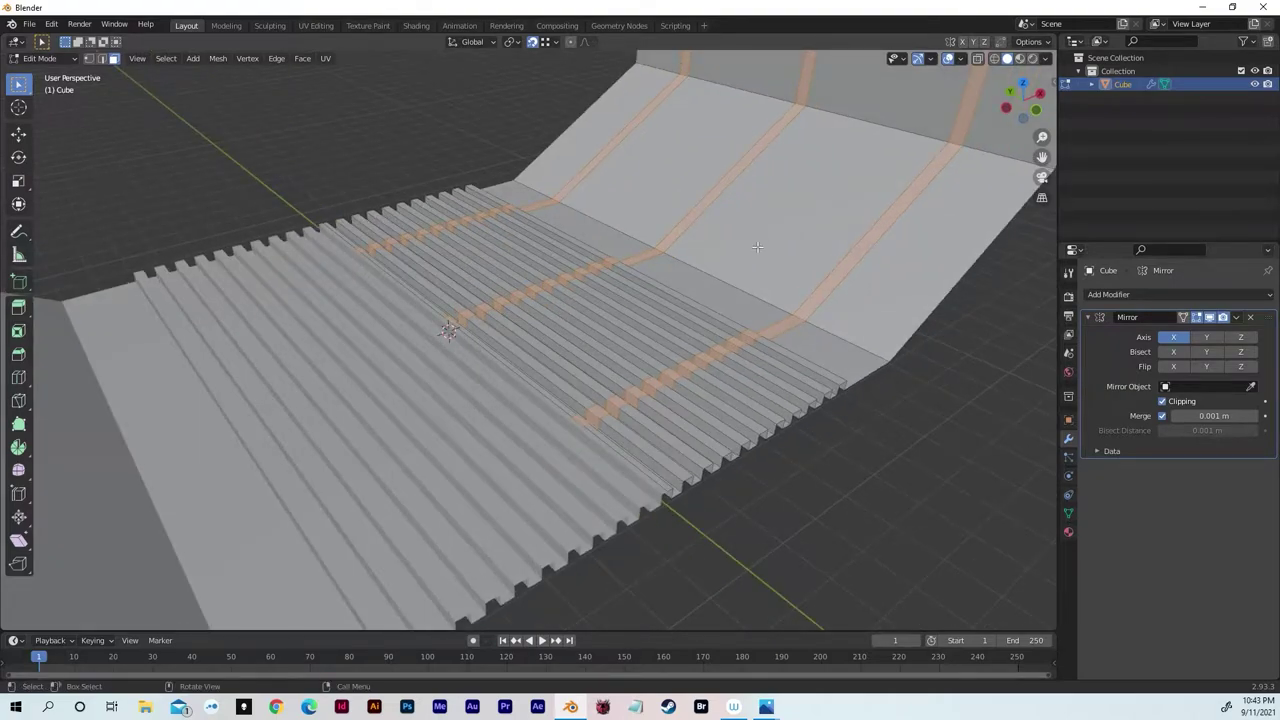
- Clear the selection and select the linked ribbed floor and wall region with L
key("alt+a")
key("l")
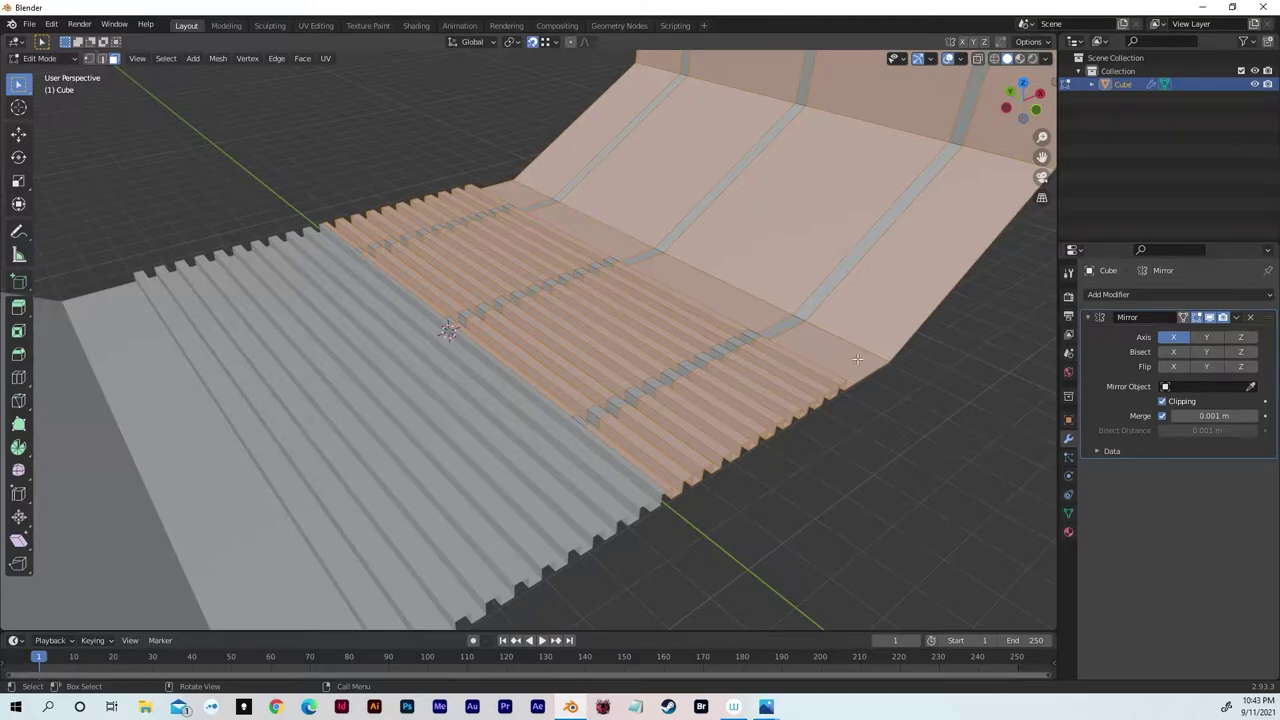
middle_click_drag(818, 377, 708, 501)
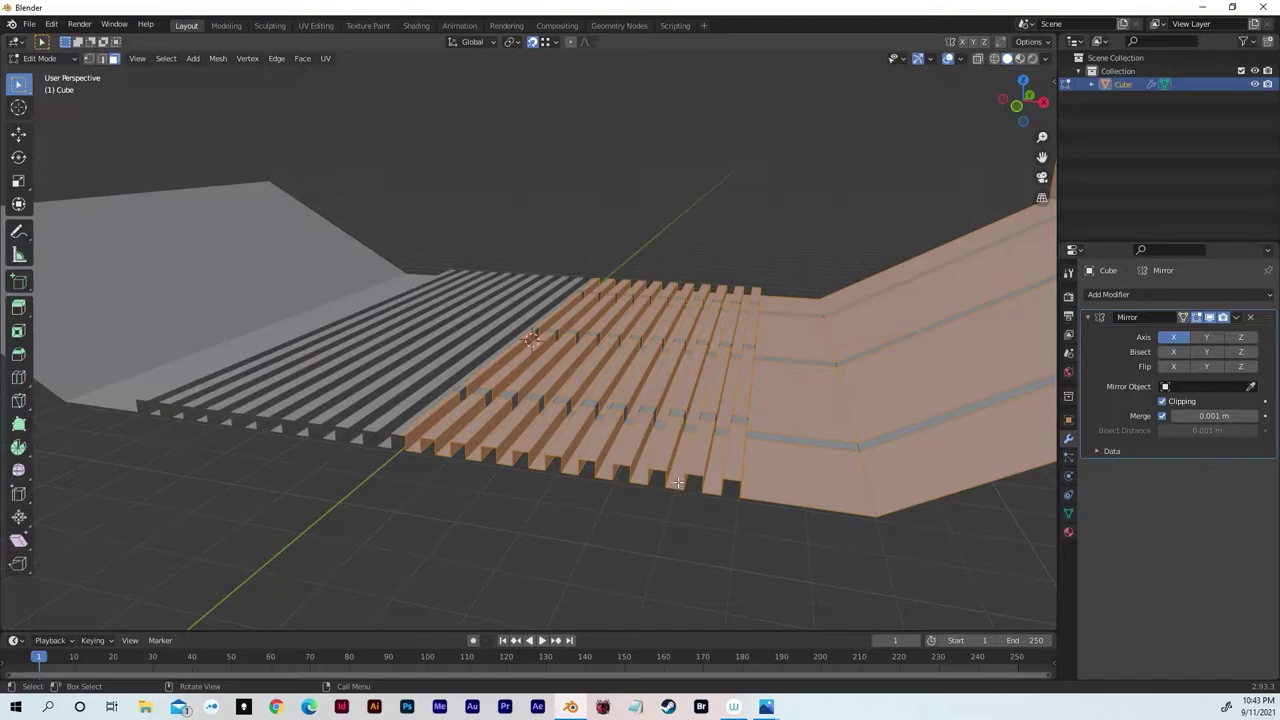
- From the front view, deselect the upper profile so only the floor slat faces remain selected
left_click(1018, 110)
middle_click_drag(823, 157, 791, 243, "shift")
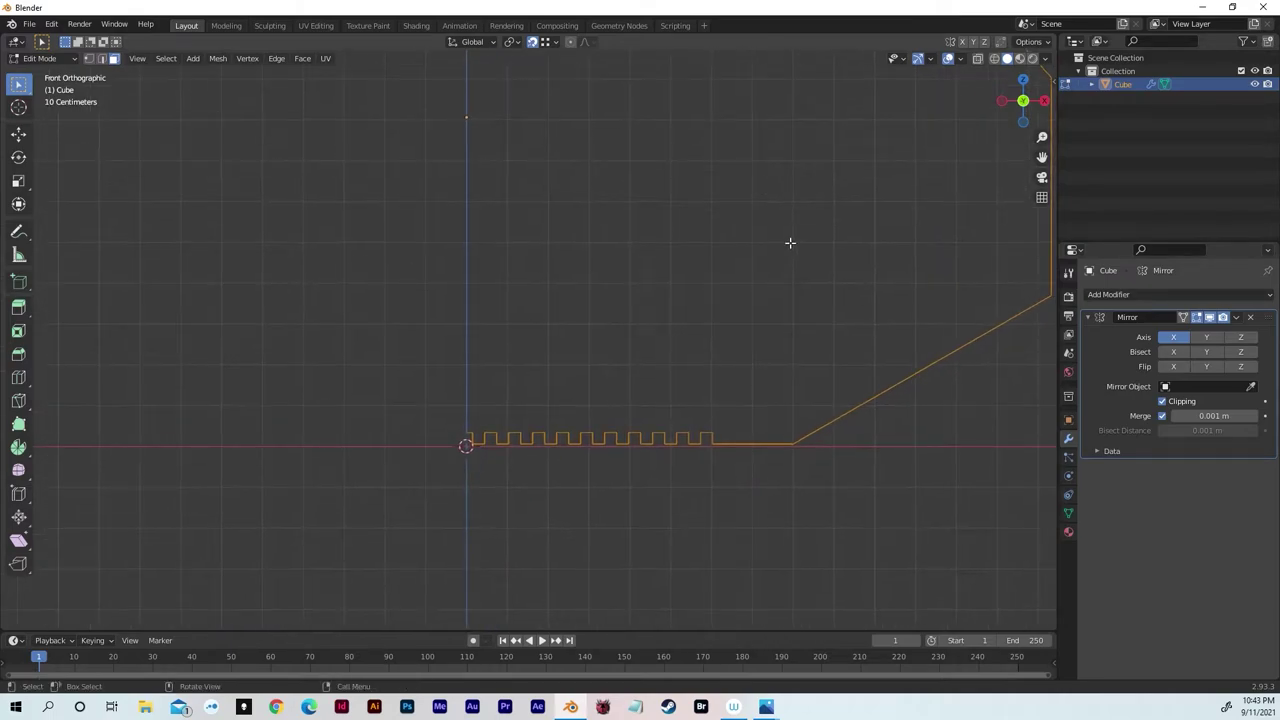
scroll(790, 243, "down", 5)
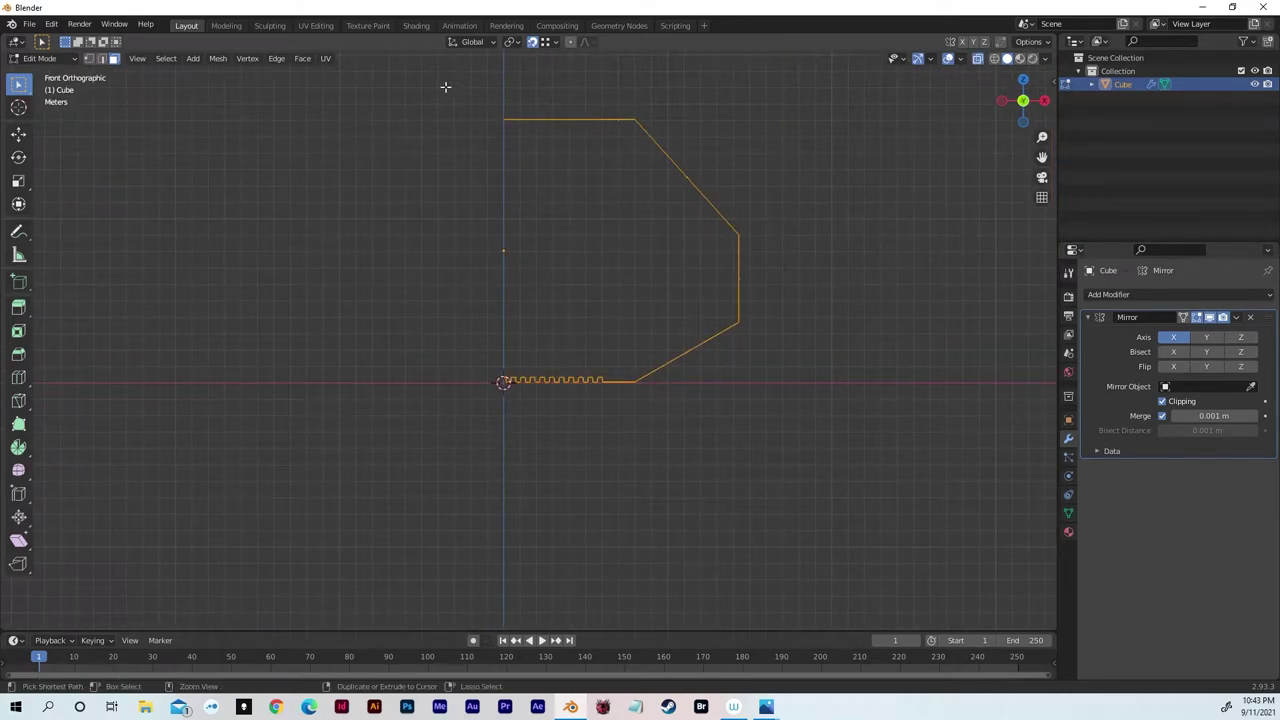
left_click_drag(445, 87, 860, 381, "ctrl")
scroll(757, 392, "up", 4)
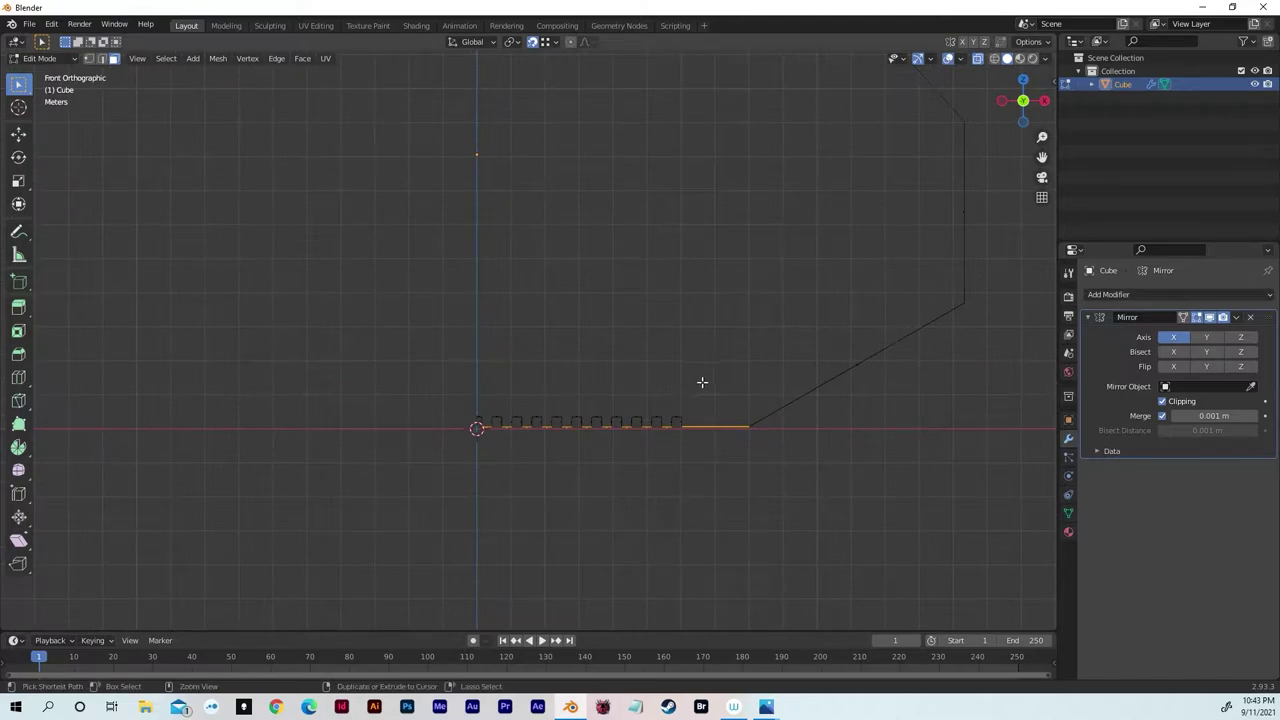
left_click_drag(696, 384, 766, 457)
middle_click_drag(766, 457, 746, 308)
scroll(749, 474, "up", 4)
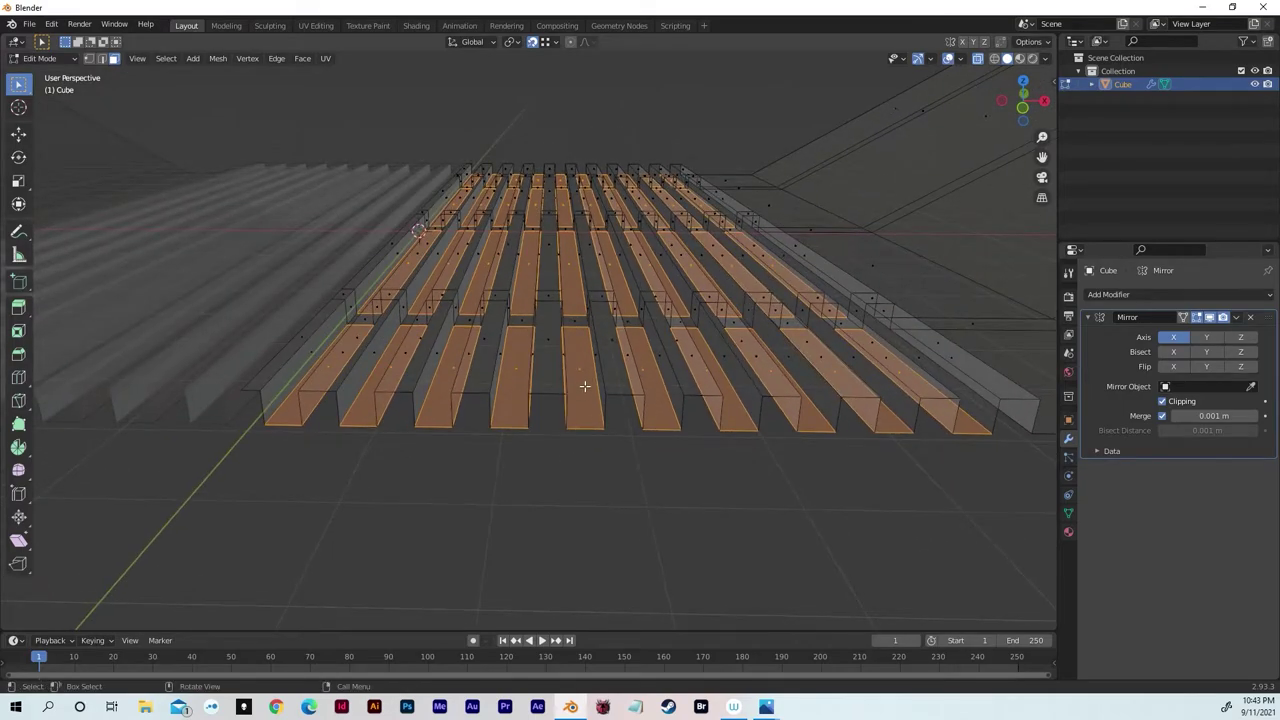
middle_click_drag(587, 380, 549, 372)
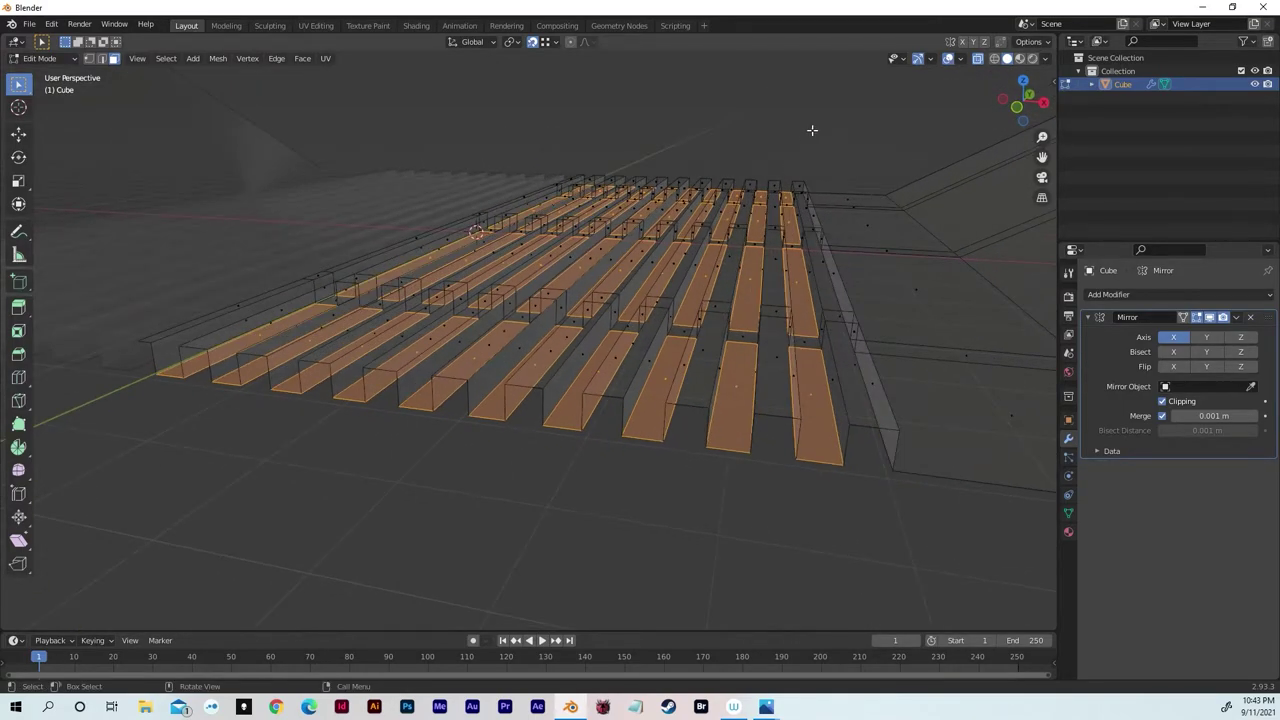
- Extrude the slat faces about 0.27 m along their normals into deep fins
key("e")
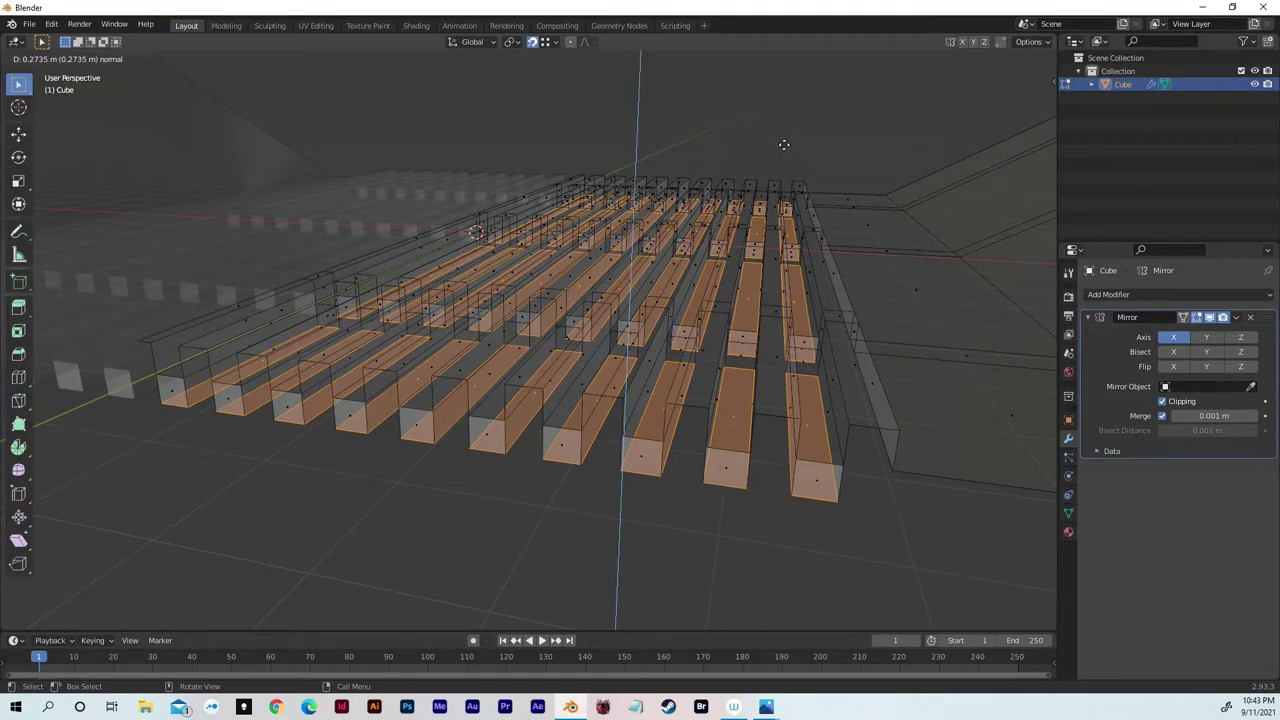
left_click(785, 145)
middle_click_drag(808, 174, 836, 203)
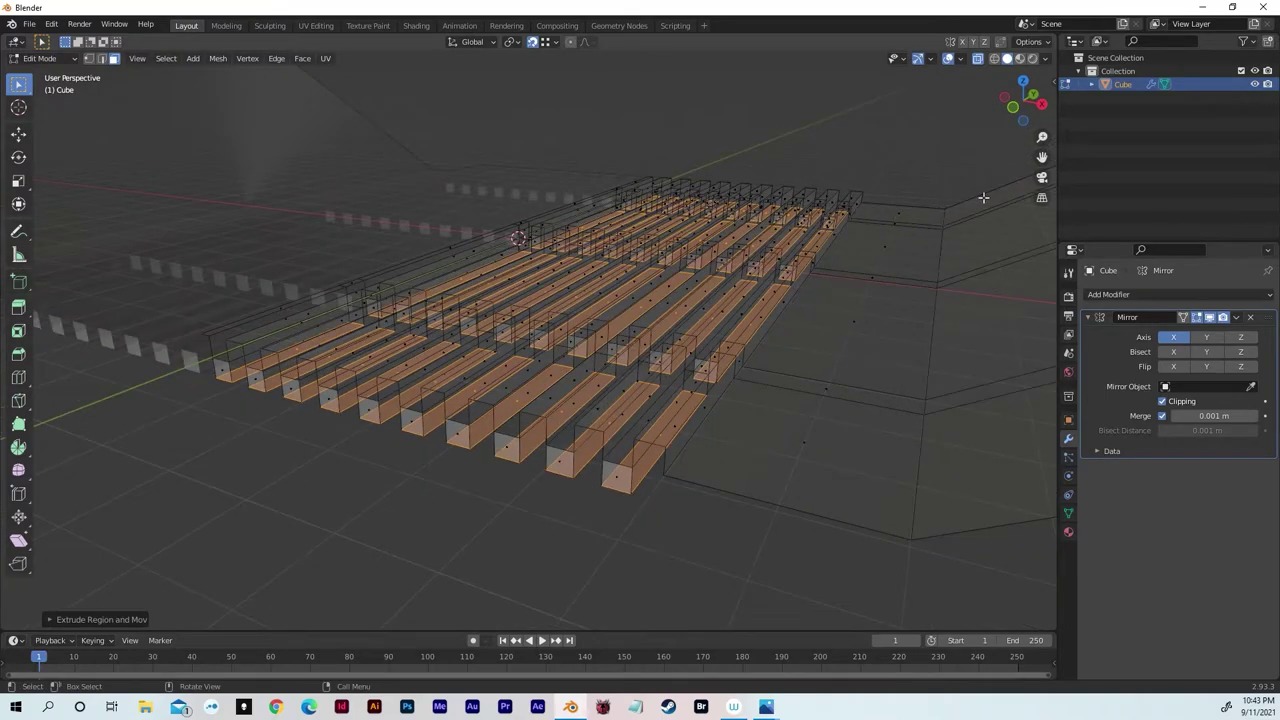
left_click(1041, 104)
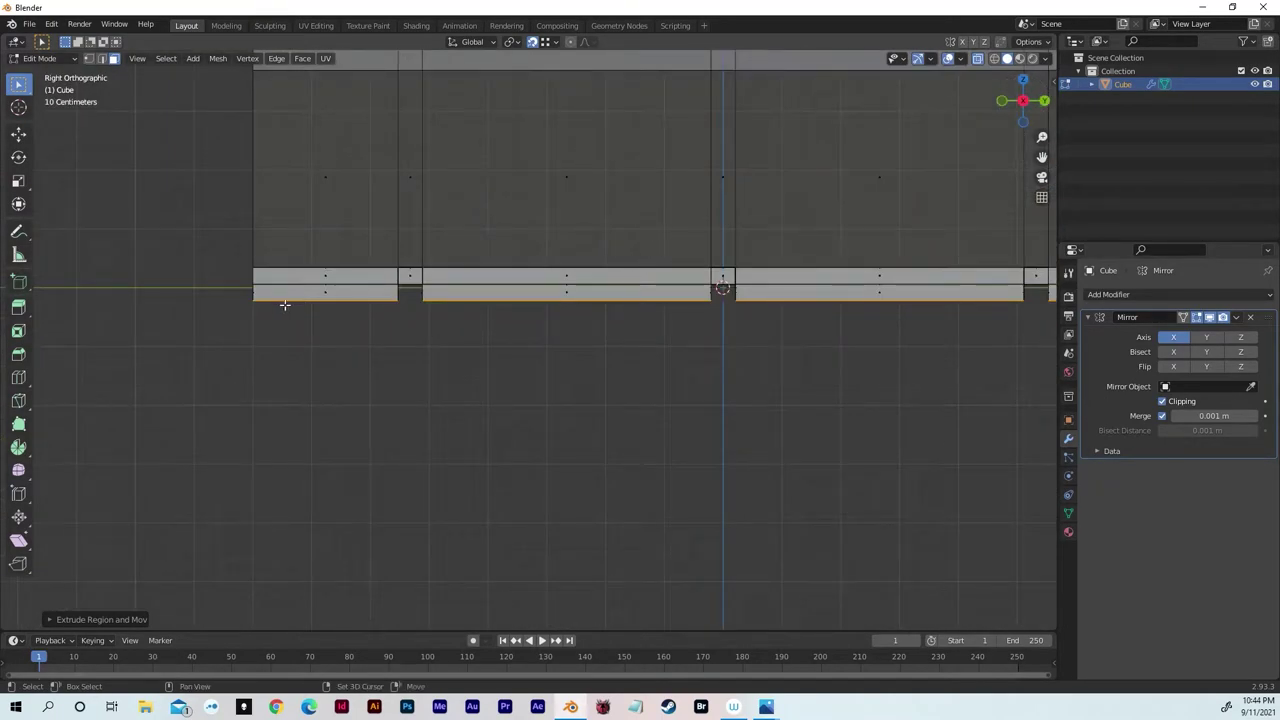
- In side view, box-select the fin end faces at both ends of the tunnel
middle_click_drag(280, 300, 426, 312, "shift")
key("b")
left_click_drag(328, 257, 313, 237)
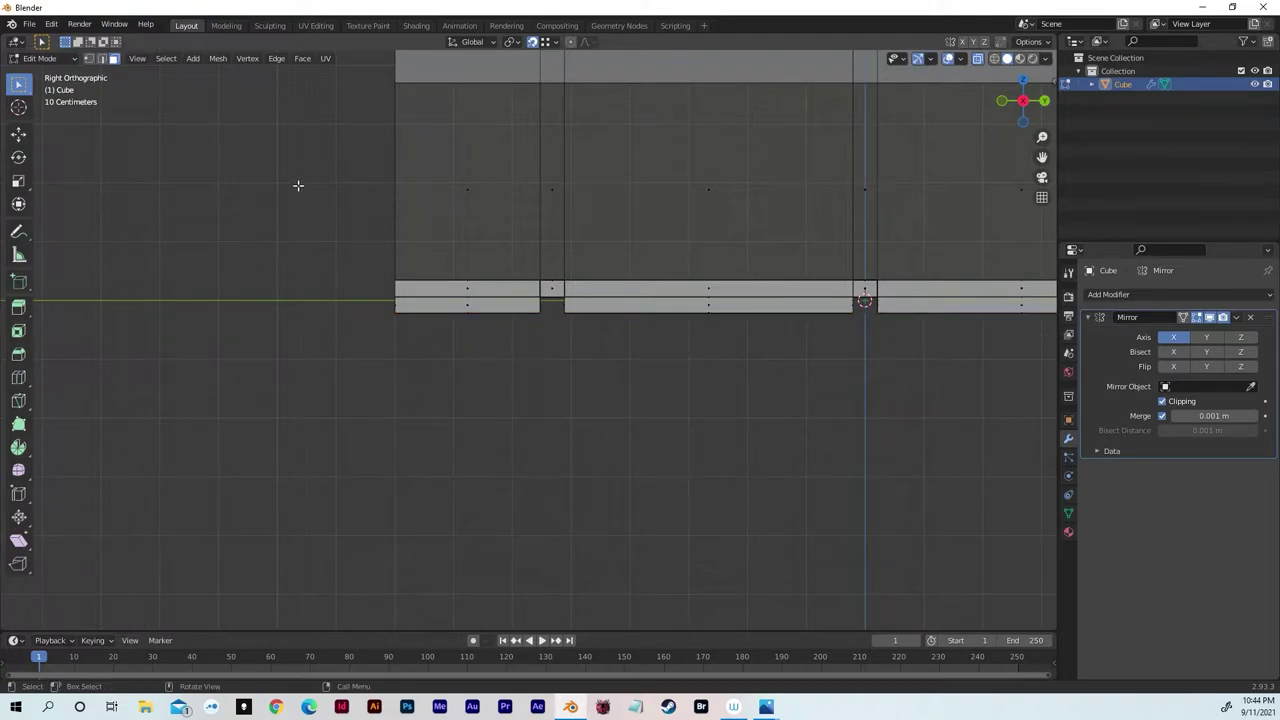
left_click_drag(299, 185, 400, 337)
scroll(740, 483, "right", 5, "ctrl")
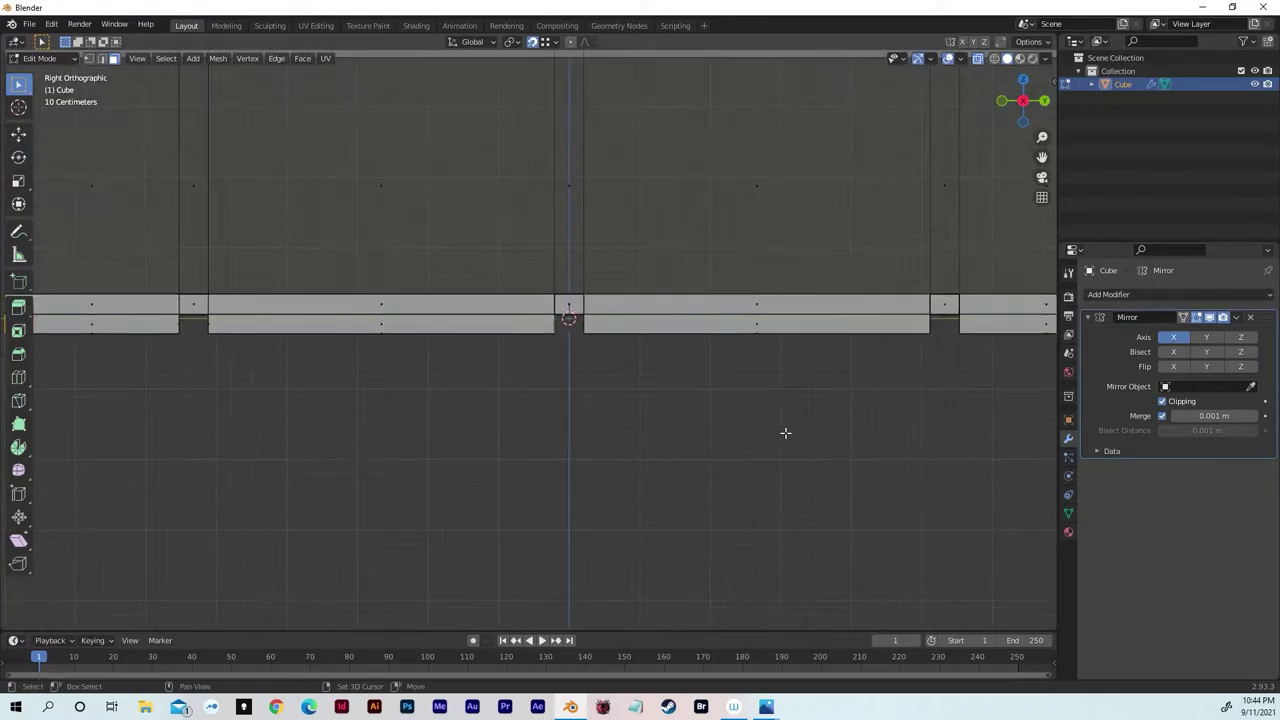
key("b")
left_click_drag(689, 394, 689, 394)
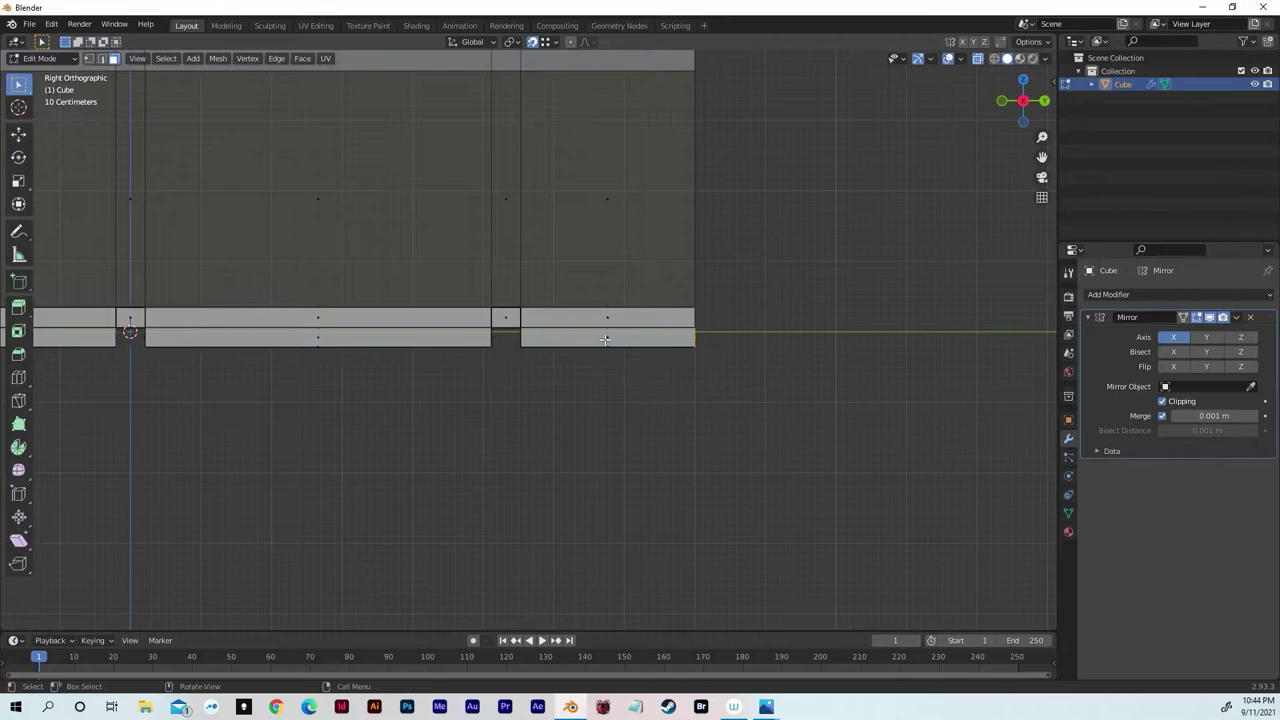
middle_click_drag(689, 394, 529, 413)
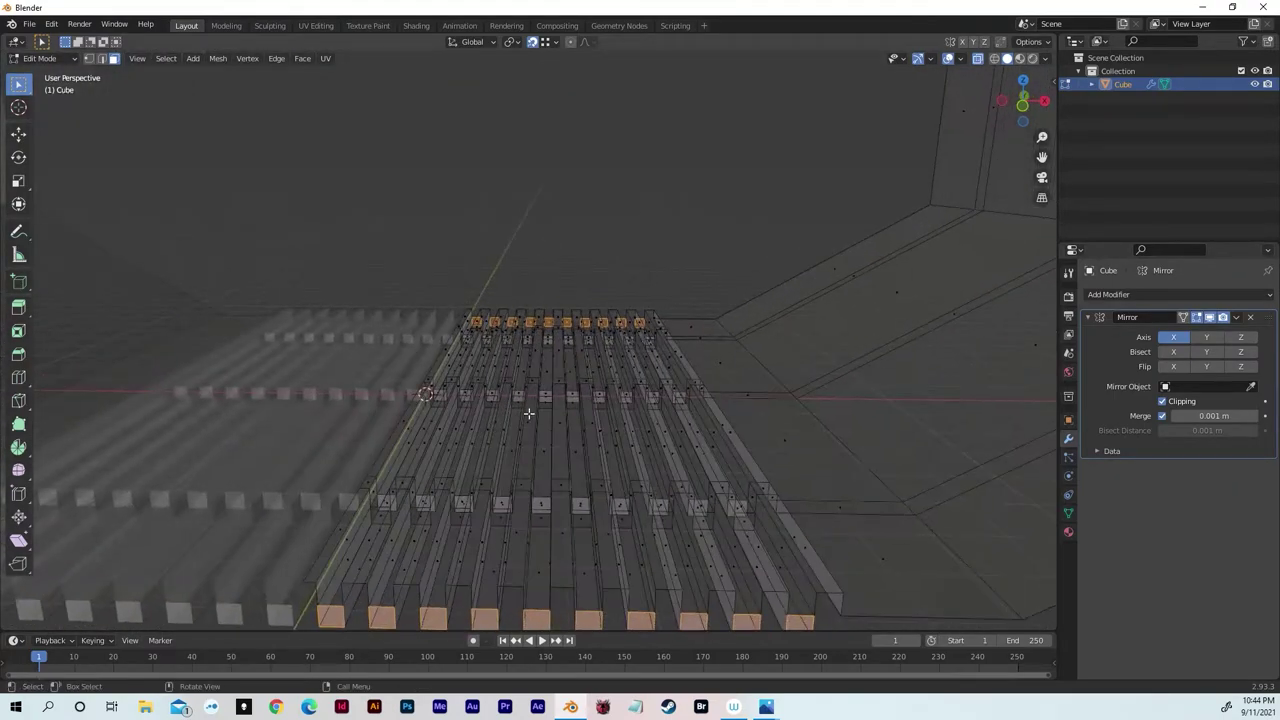
- Delete the selected fin end-cap faces
mouse_move(546, 335)
middle_mouse_down()
mouse_move(480, 314)
mouse_move(535, 318)
middle_mouse_up()
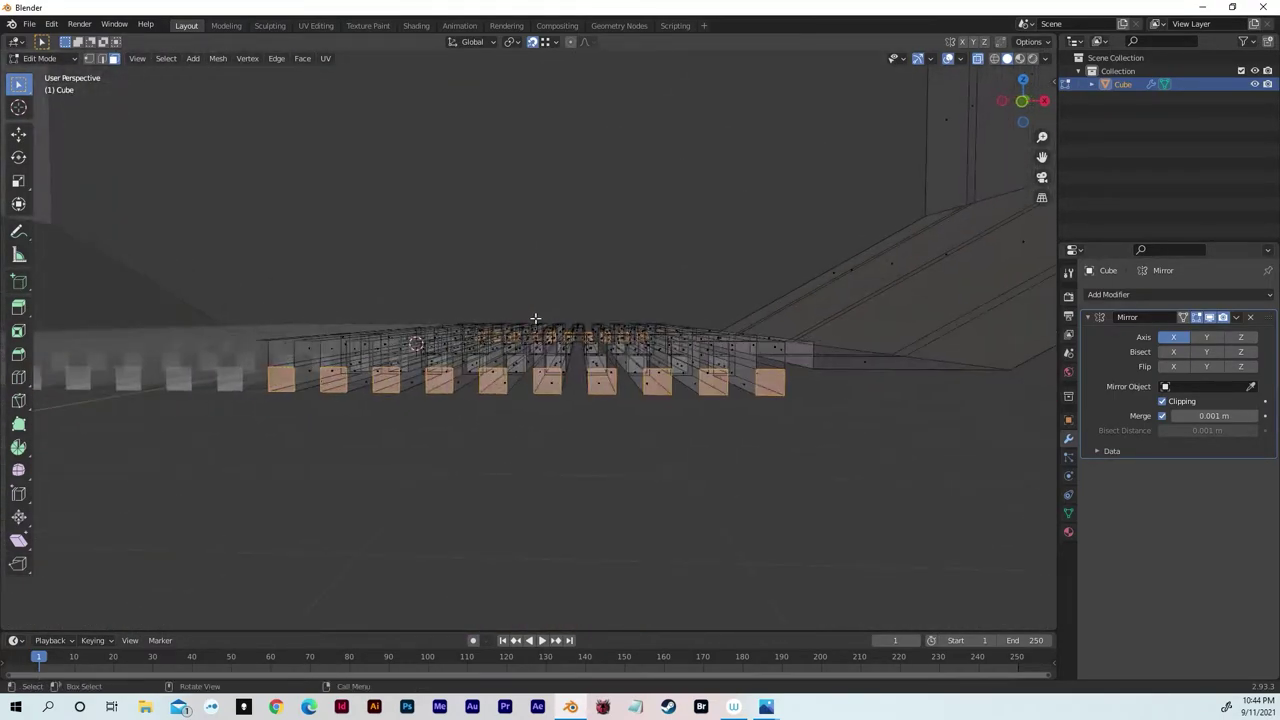
key("x")
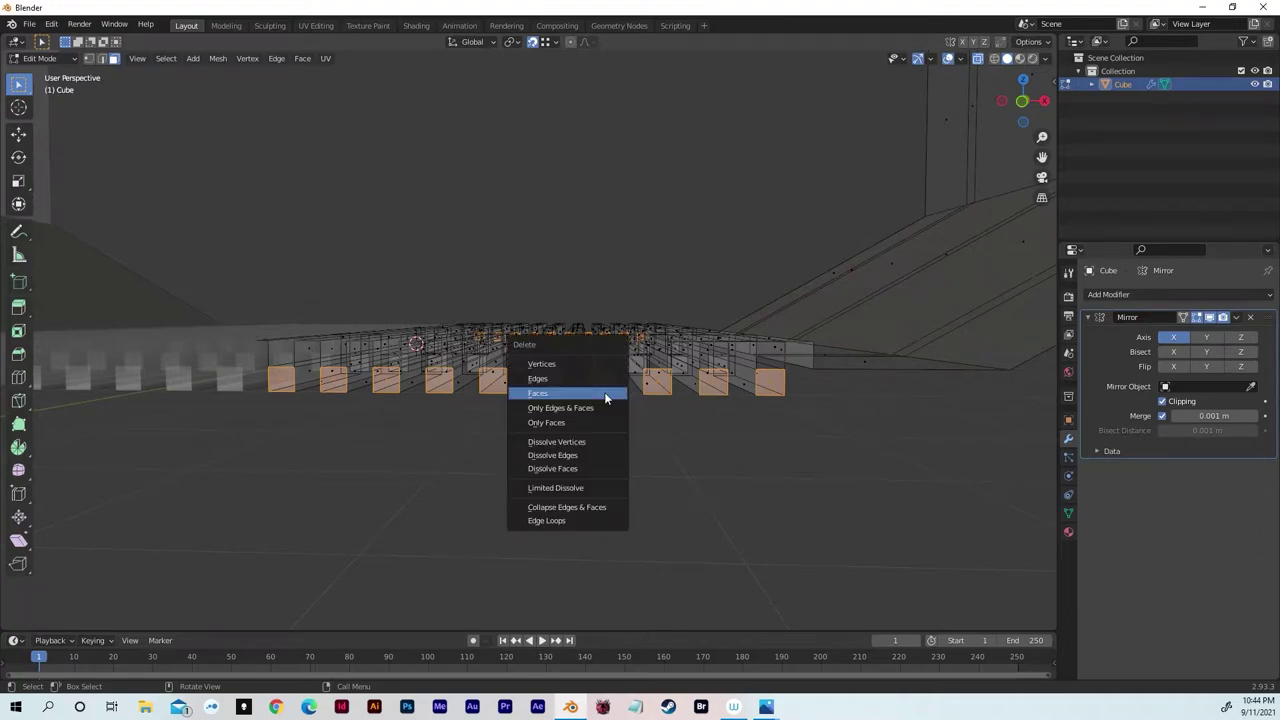
left_click(604, 392)
middle_click_drag(604, 392, 666, 300)
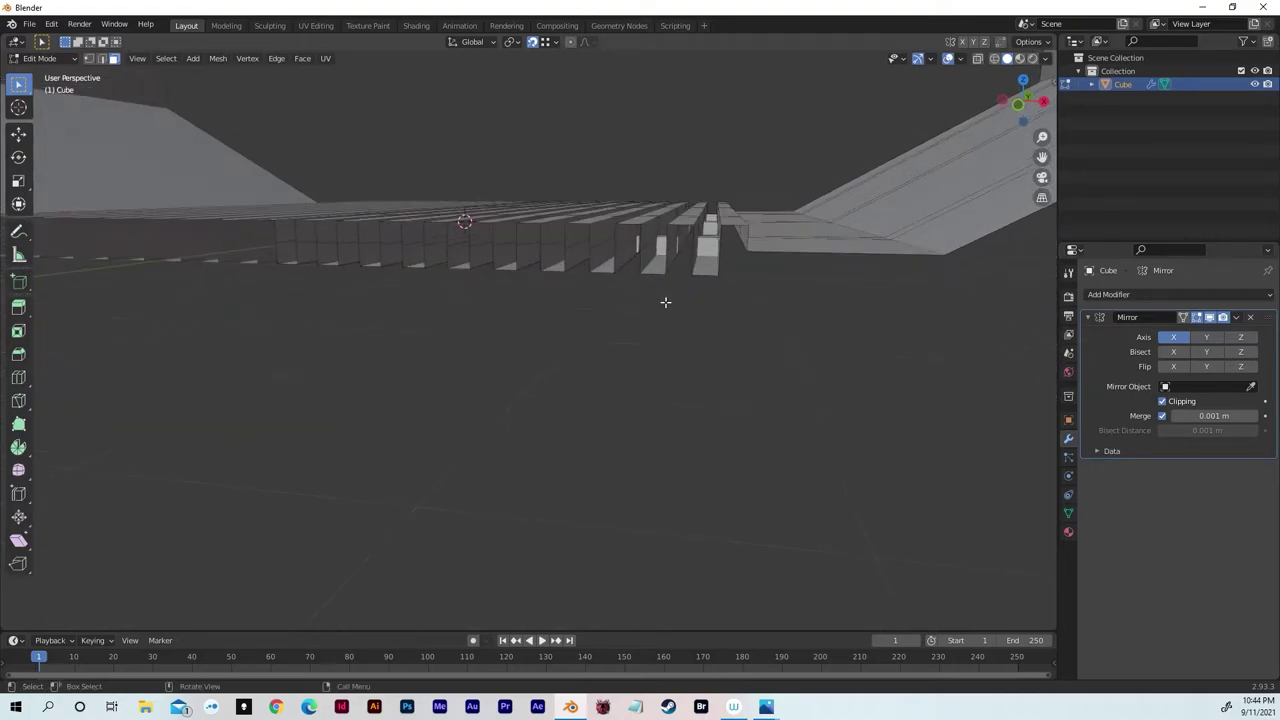
- From the front view, select and delete the fins' bottom faces, then deselect everything
left_click(1019, 105)
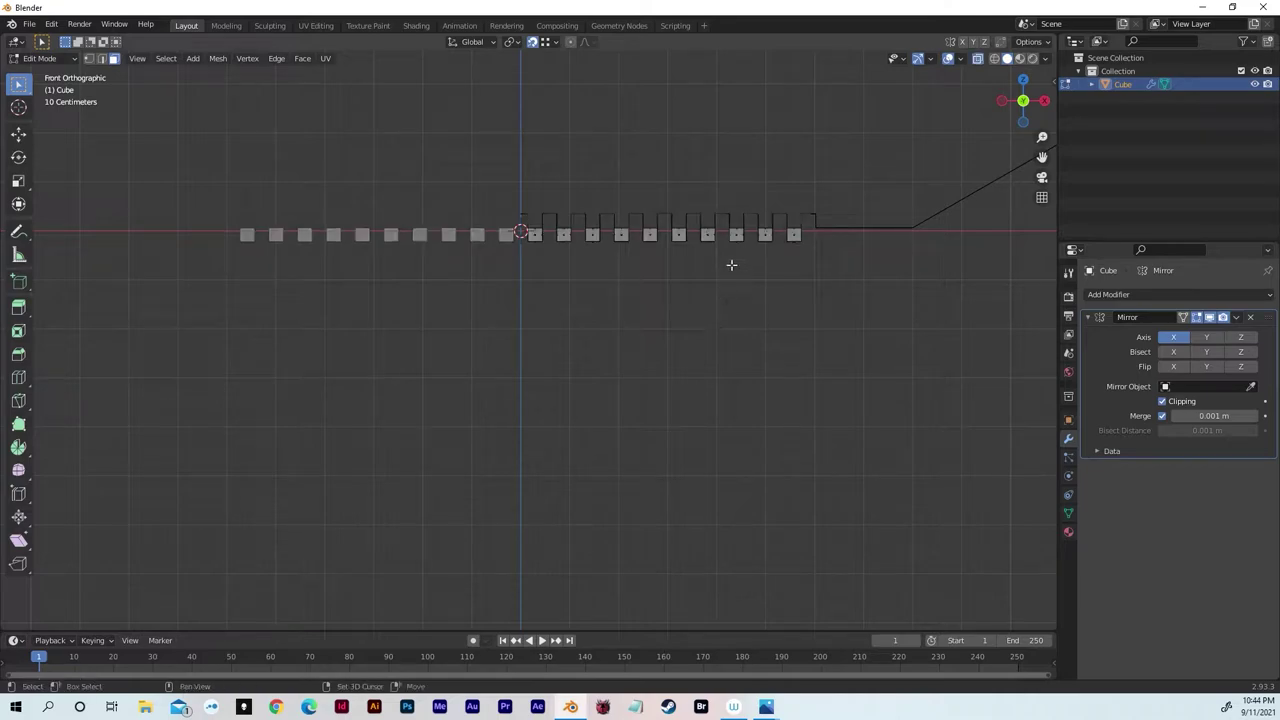
middle_click_drag(731, 263, 729, 311, "shift")
left_click_drag(434, 348, 874, 286)
middle_click_drag(743, 344, 722, 393)
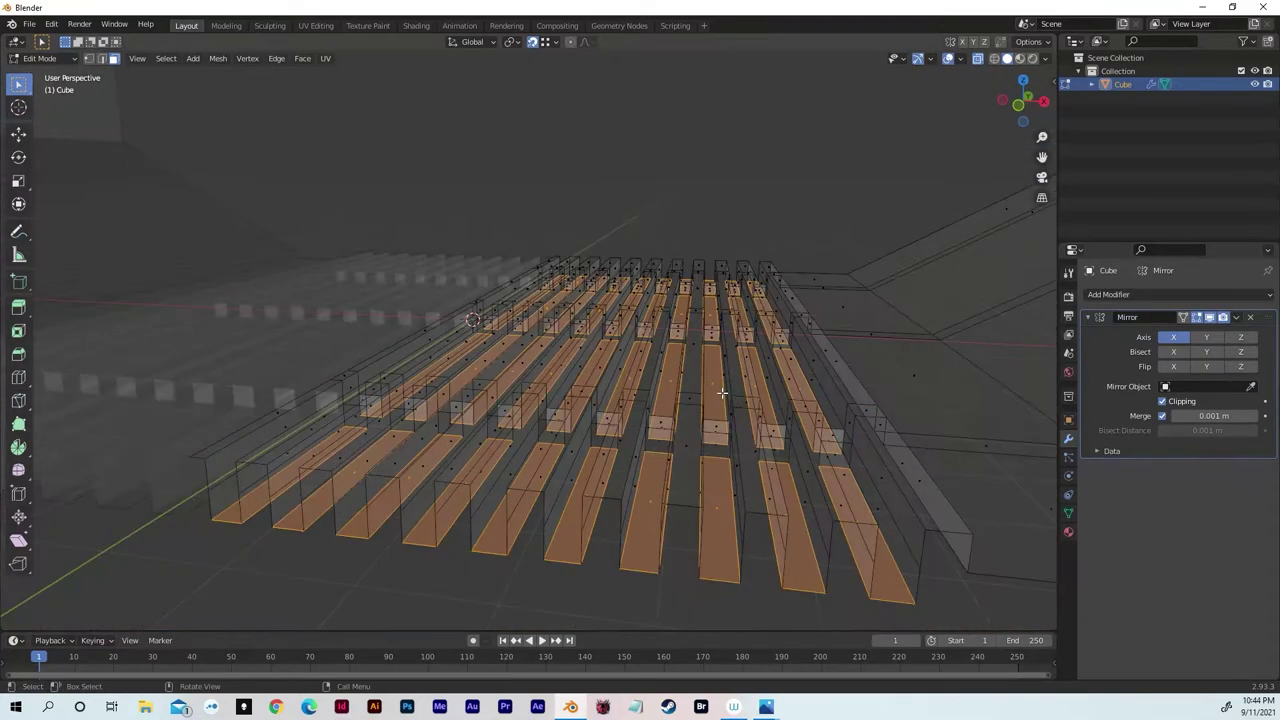
key("x")
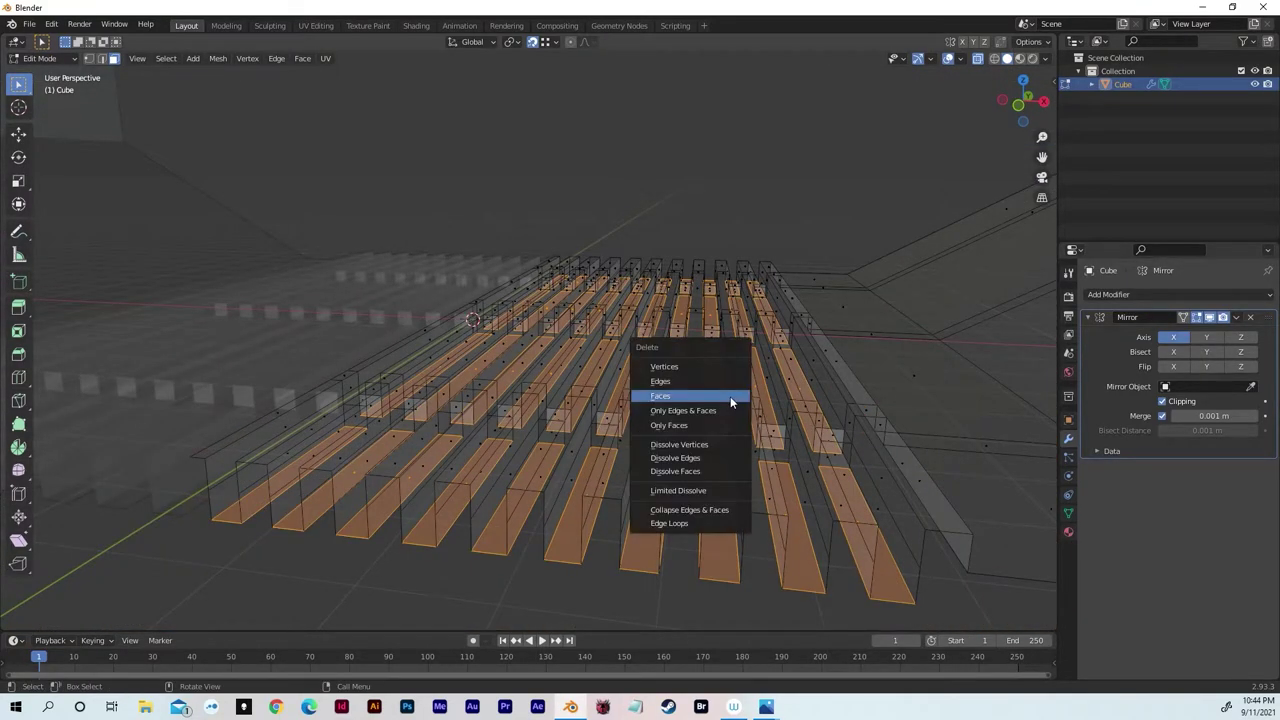
left_click(730, 396)
key("a")
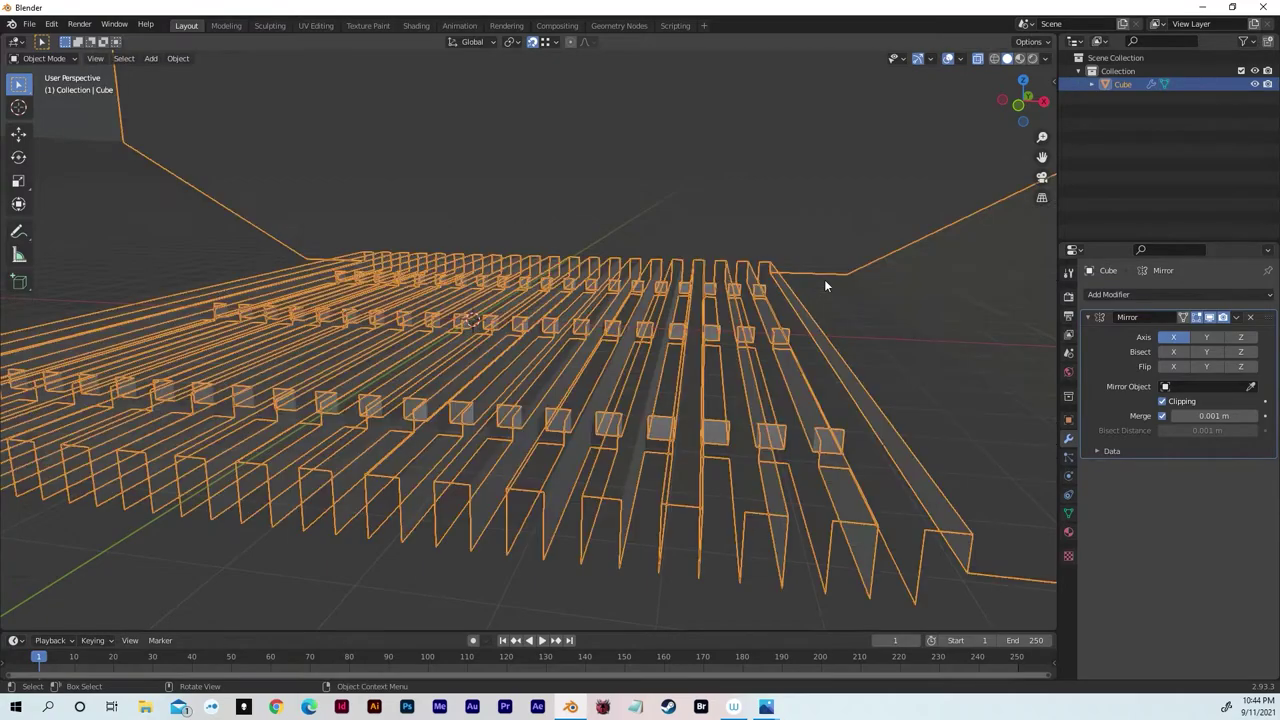
key("alt+a")
- Turn off X-ray and, in edge mode, select the outermost grate fin's bottom edge
key("alt+z")
mouse_move(824, 280)
middle_mouse_down()
mouse_move(808, 287)
mouse_move(843, 303)
mouse_move(685, 291)
middle_mouse_up()
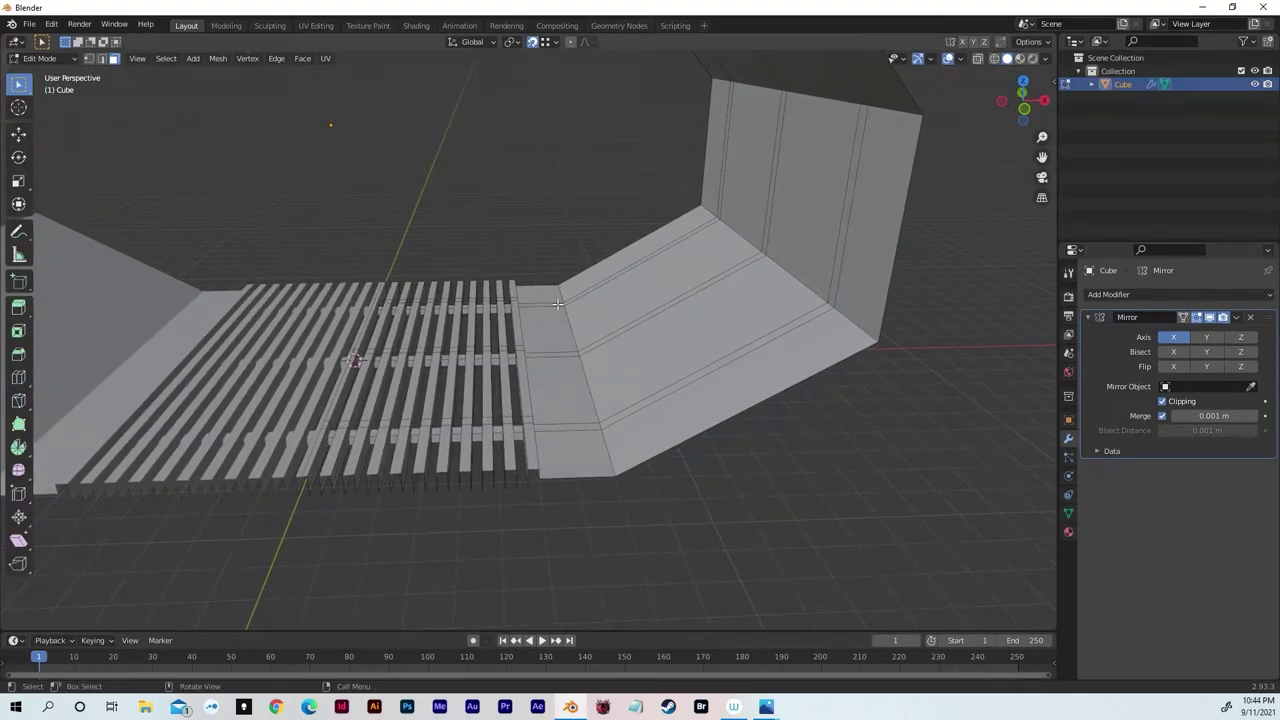
middle_click_drag(557, 305, 510, 291)
scroll(510, 291, "up", 3)
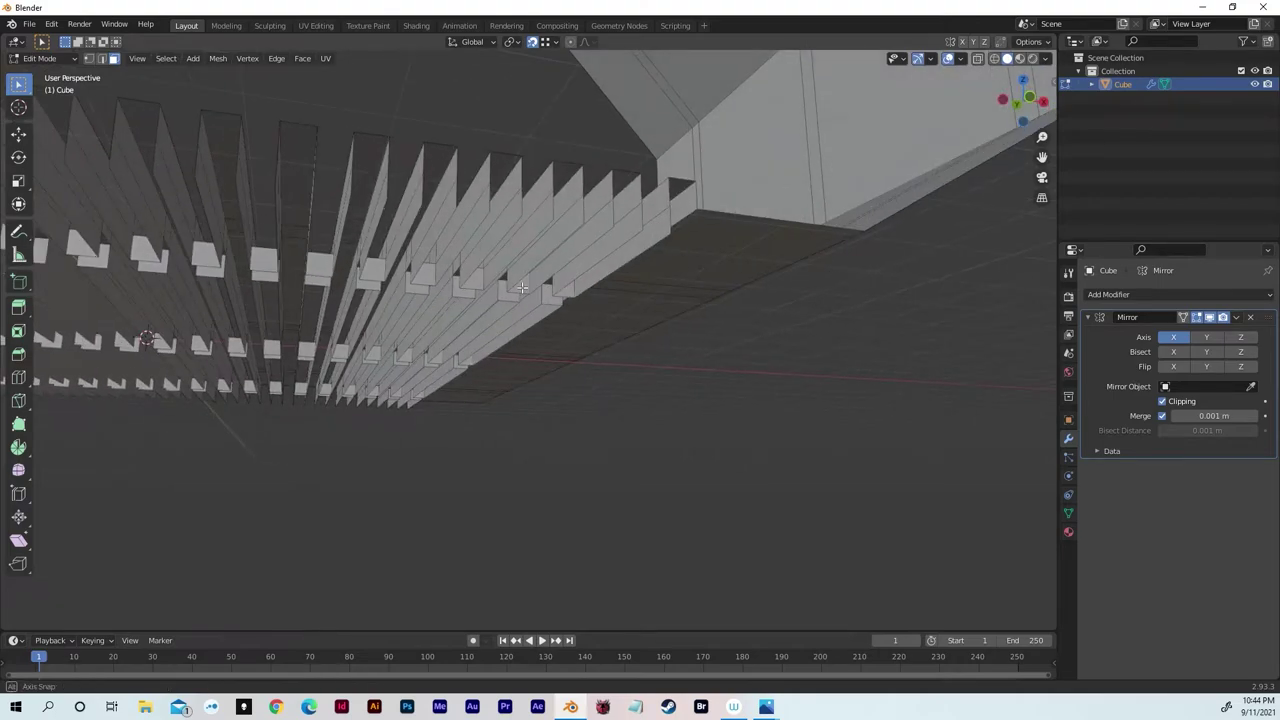
key("2")
left_click(633, 262)
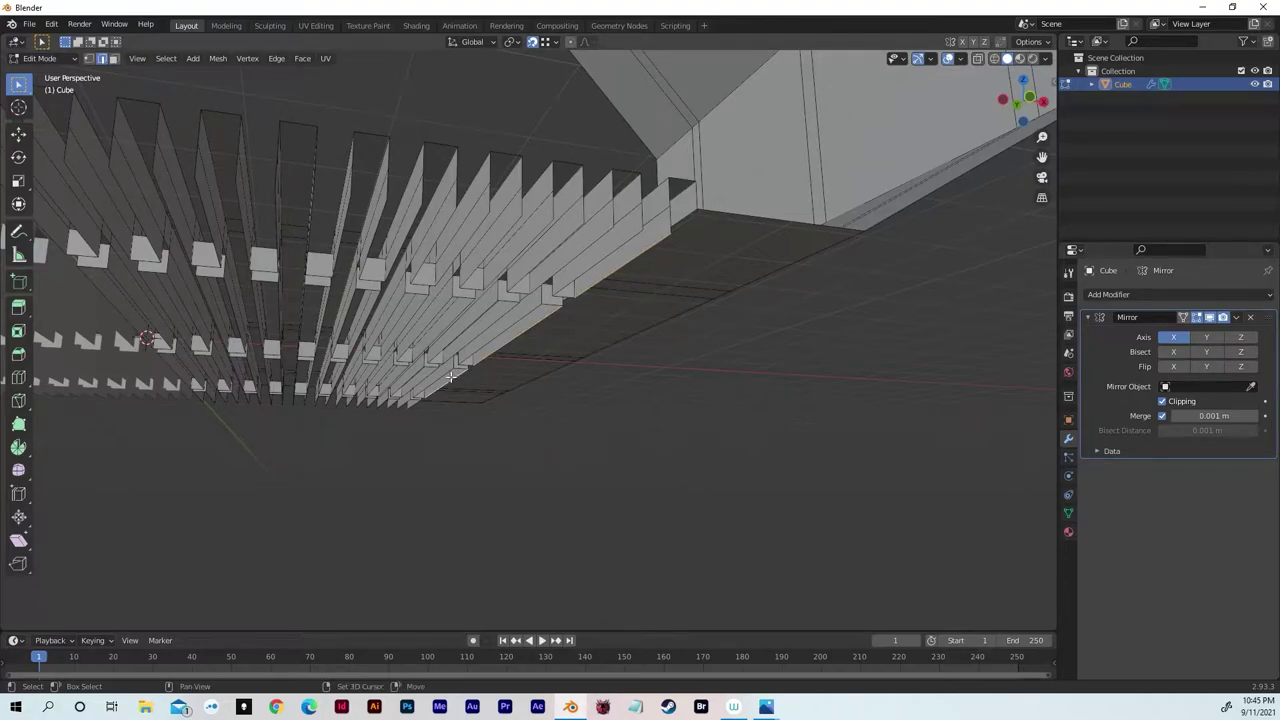
scroll(412, 403, "up", 8)
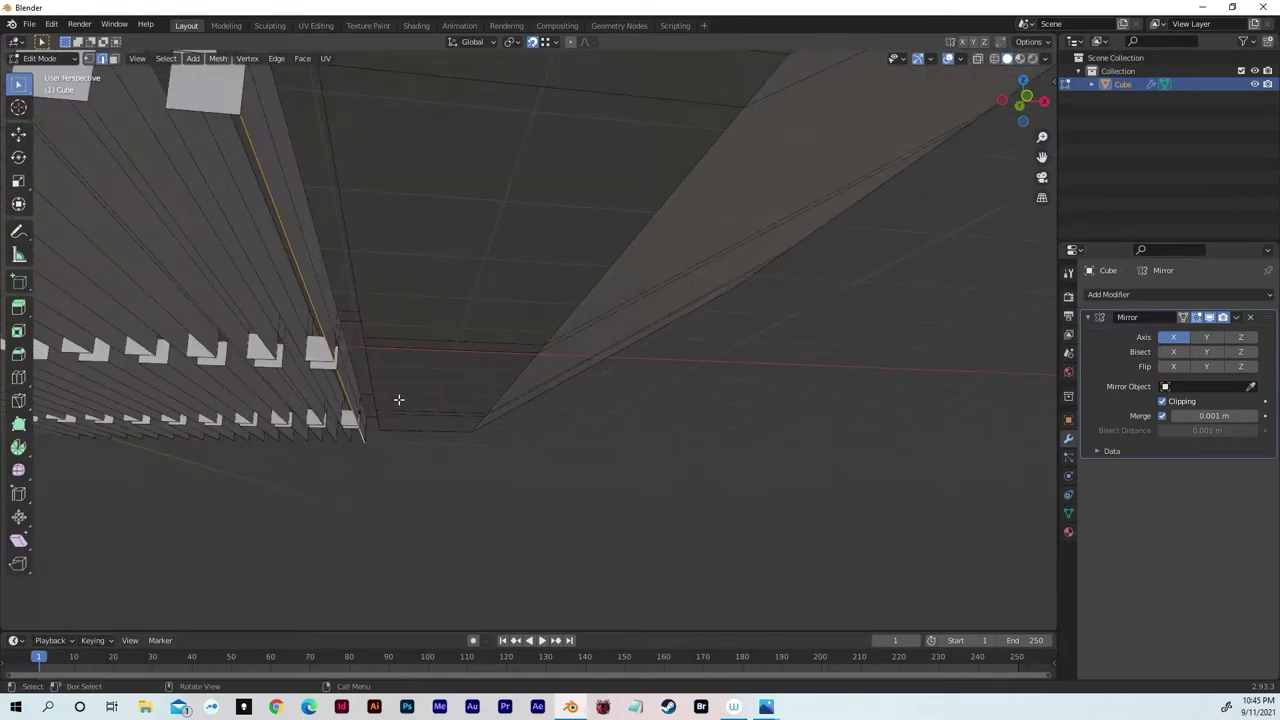
middle_click_drag(449, 449, 565, 466)
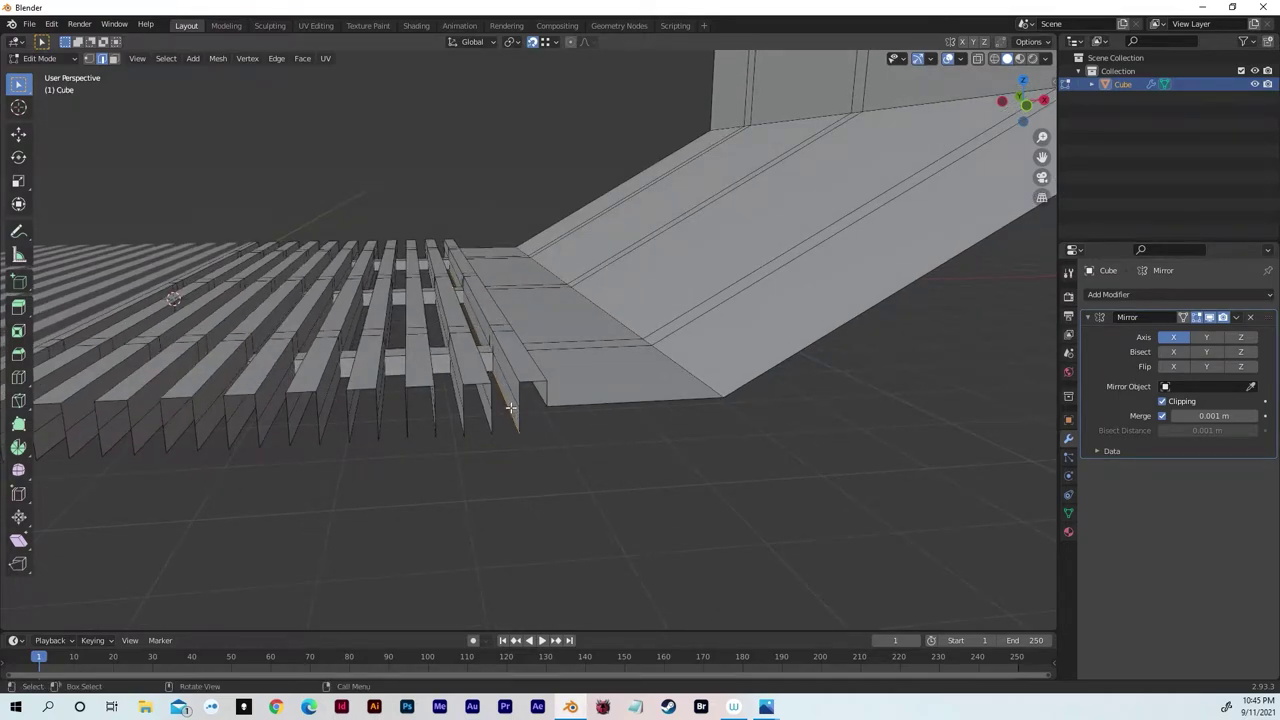
- Move the selected grate edge downward along Z to form side panels
middle_click_drag(510, 408, 509, 391)
key("g")
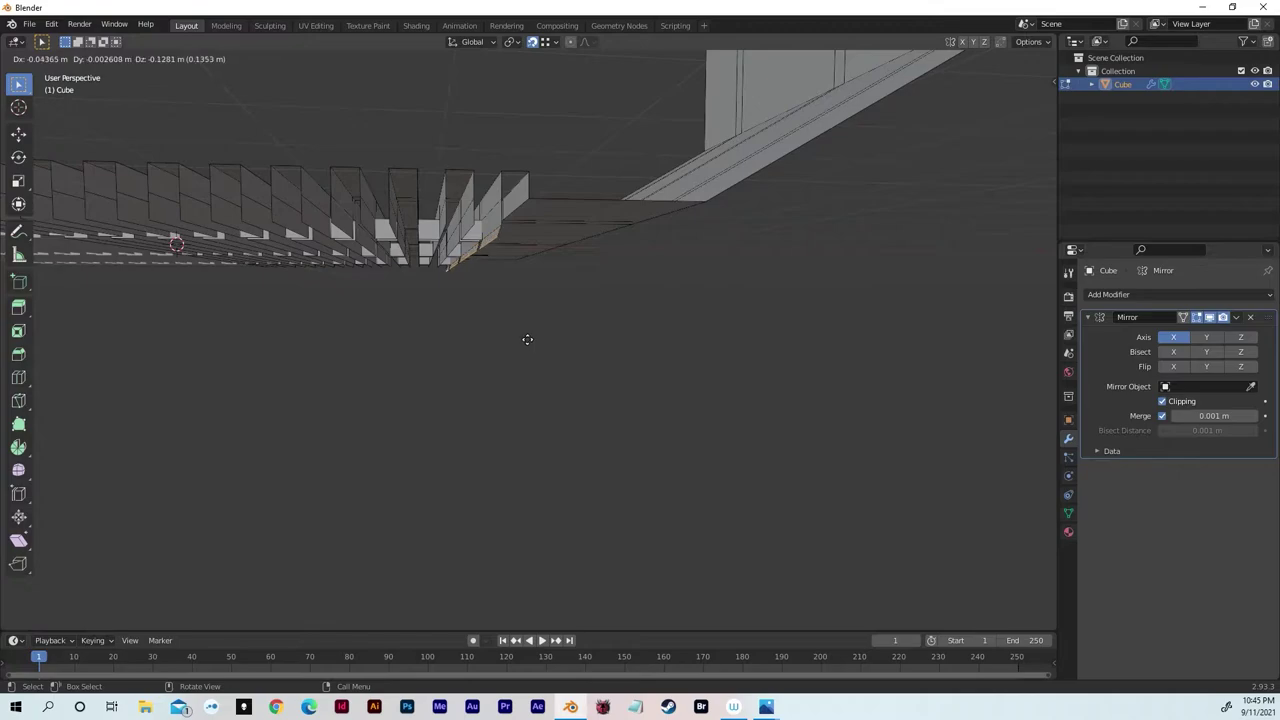
key("z")
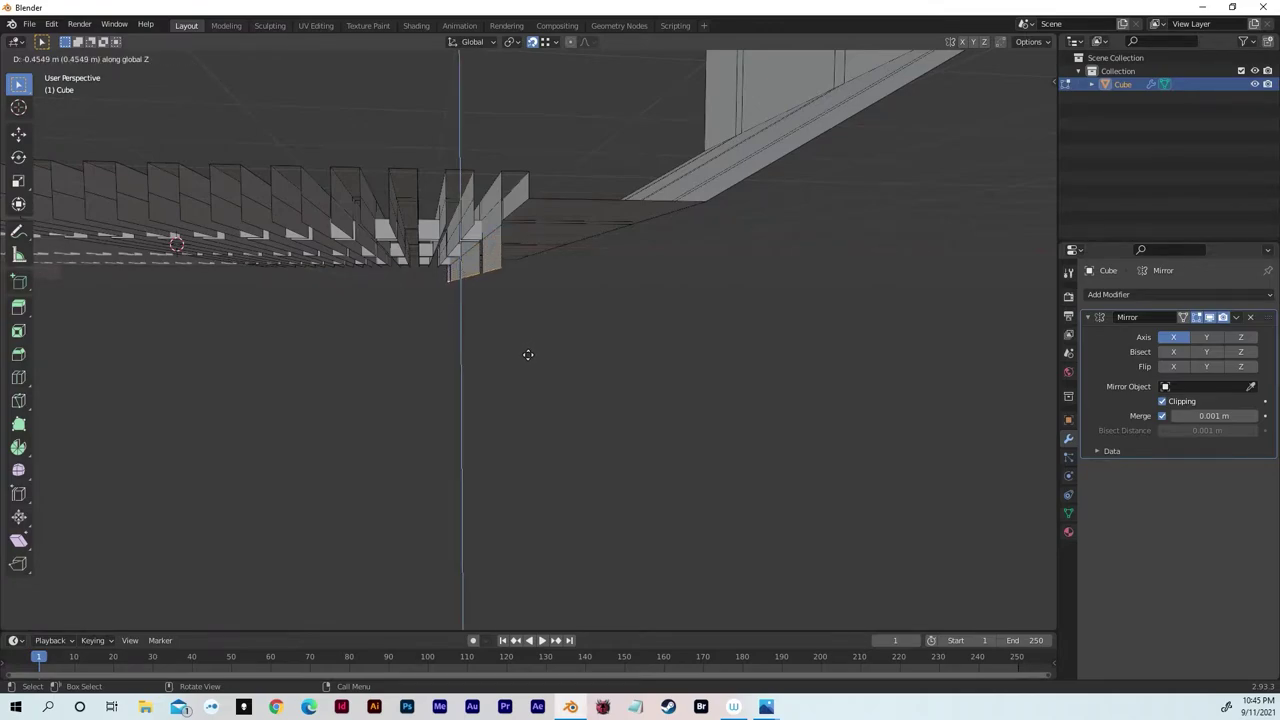
left_click(528, 364)
middle_click_drag(534, 366, 557, 368)
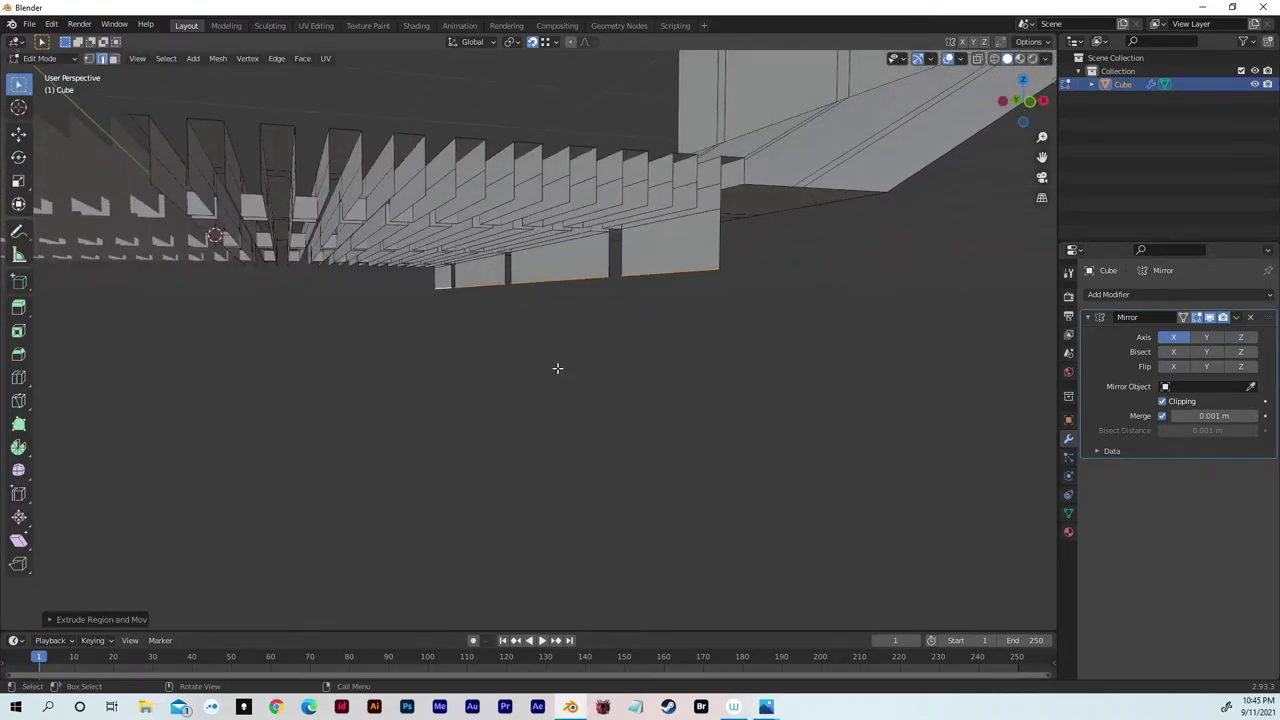
- Select the edge strip between the panels and slide it 3.043 m outward along X
left_click(608, 261)
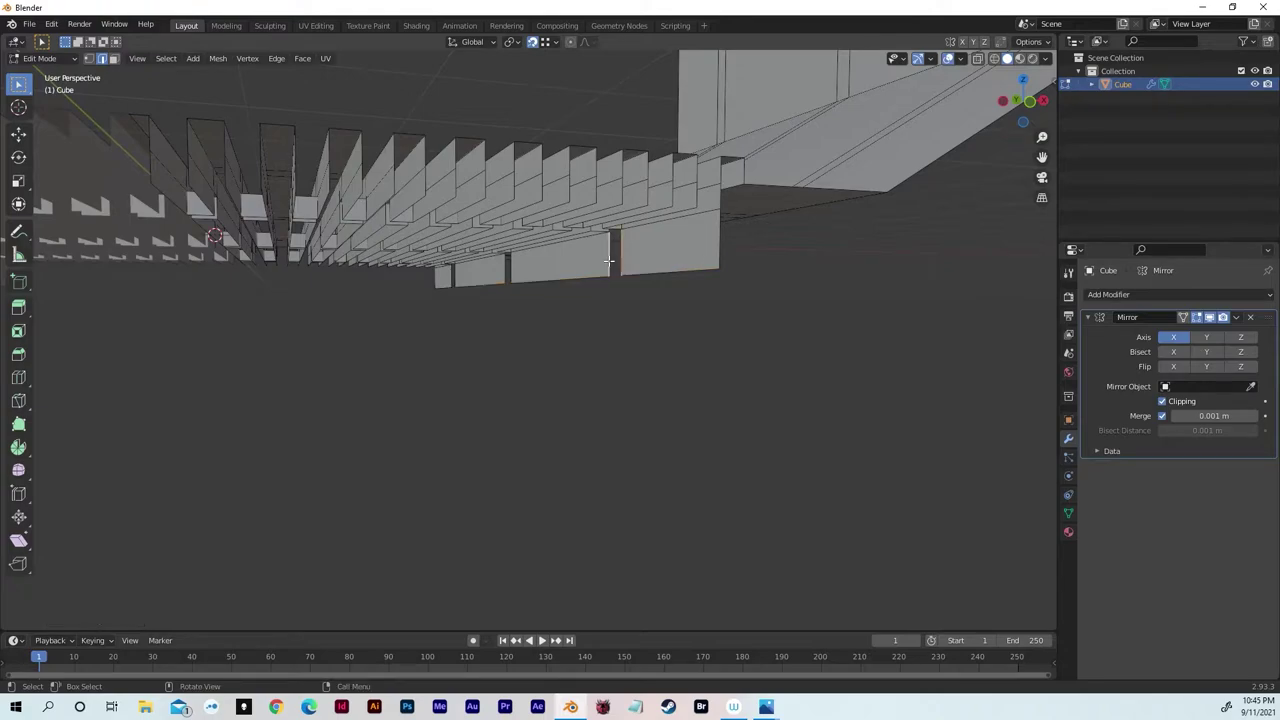
left_click(608, 261, "alt")
middle_click_drag(510, 267, 629, 286)
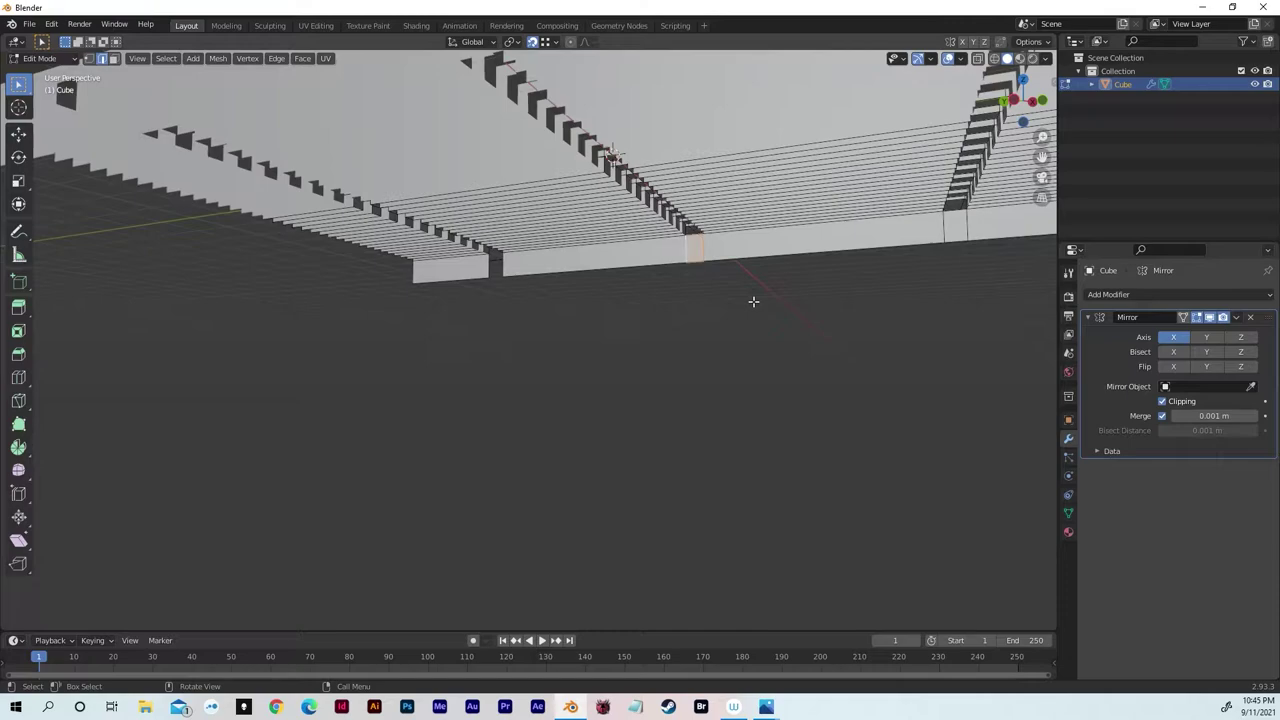
middle_click_drag(742, 281, 753, 275)
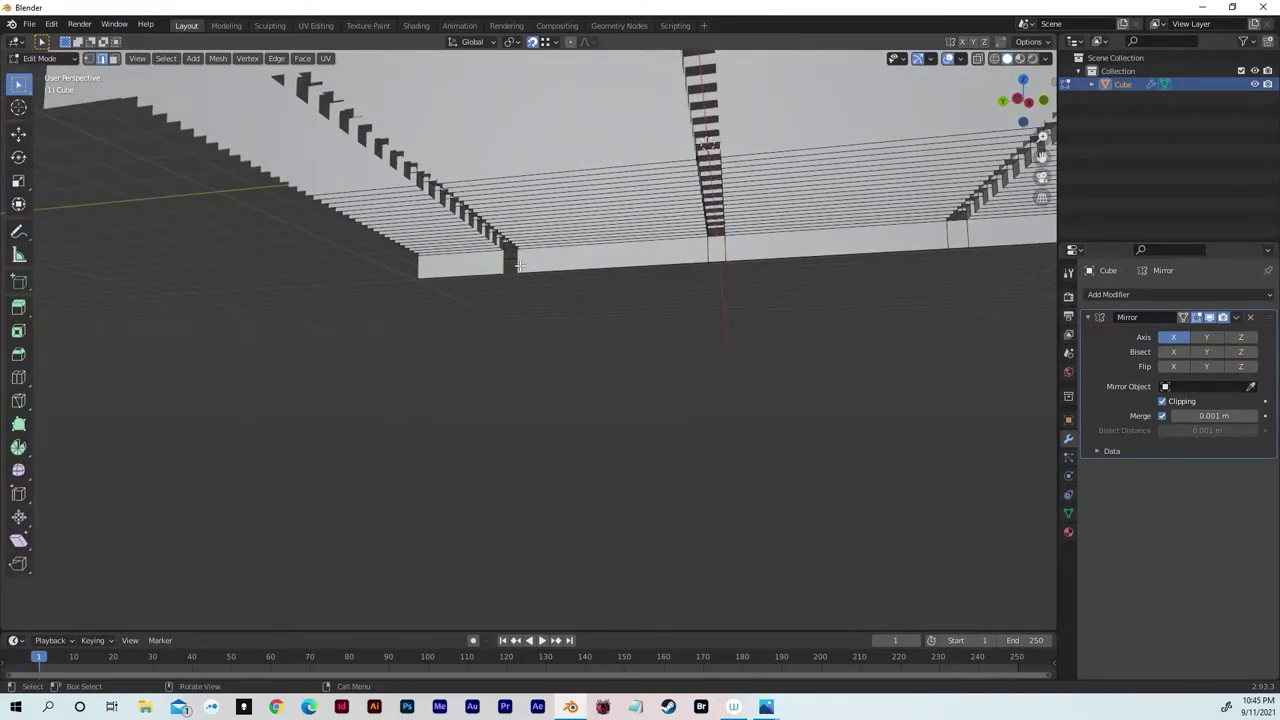
middle_click_drag(520, 265, 442, 302)
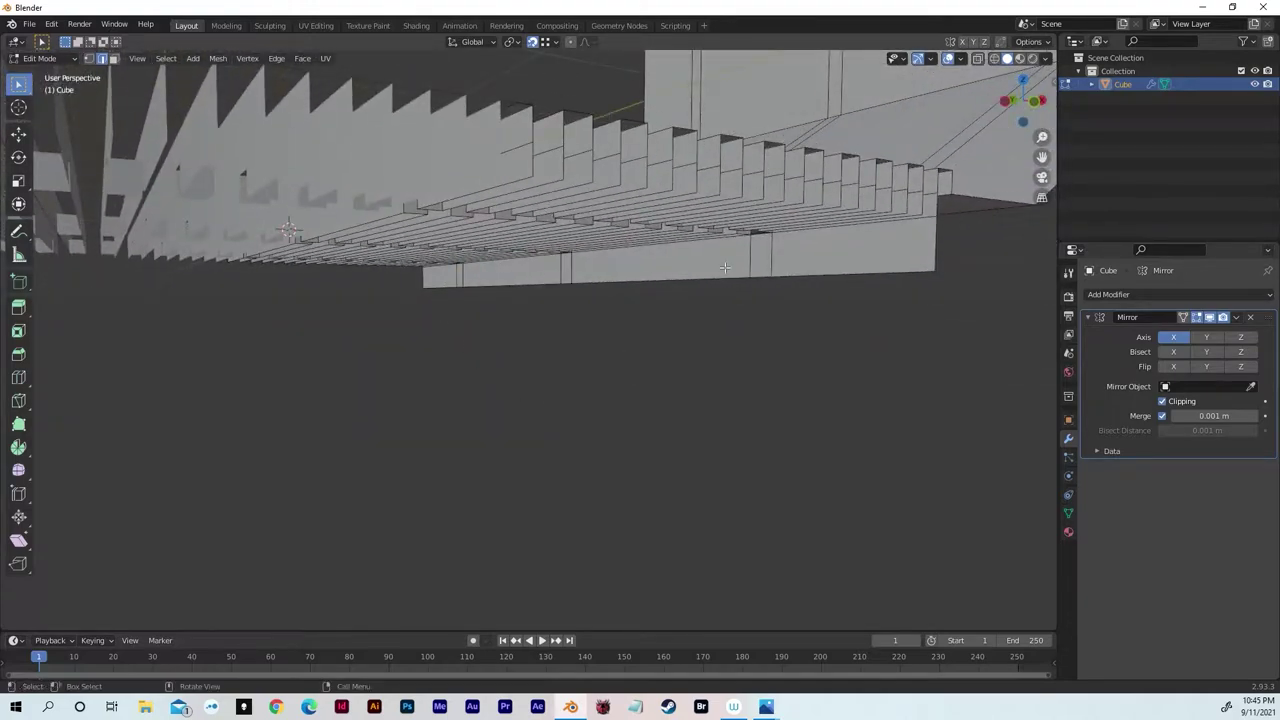
middle_click_drag(785, 274, 760, 277)
key("g")
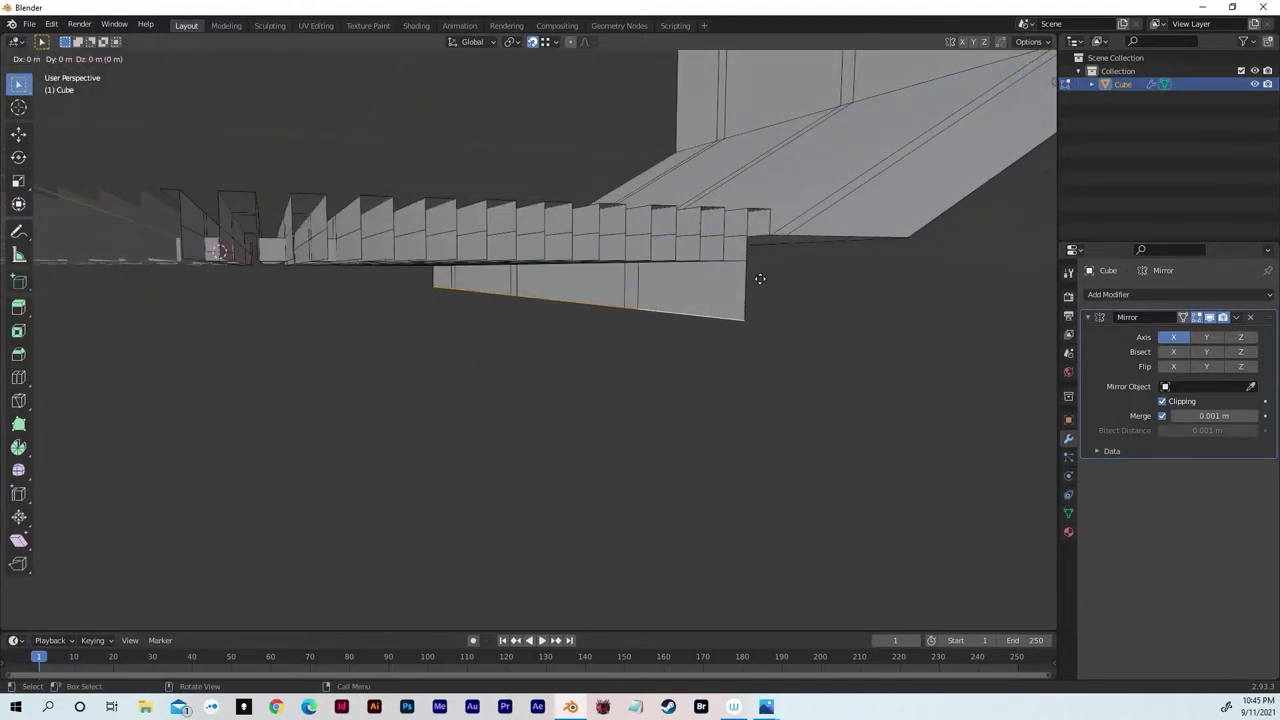
key("x")
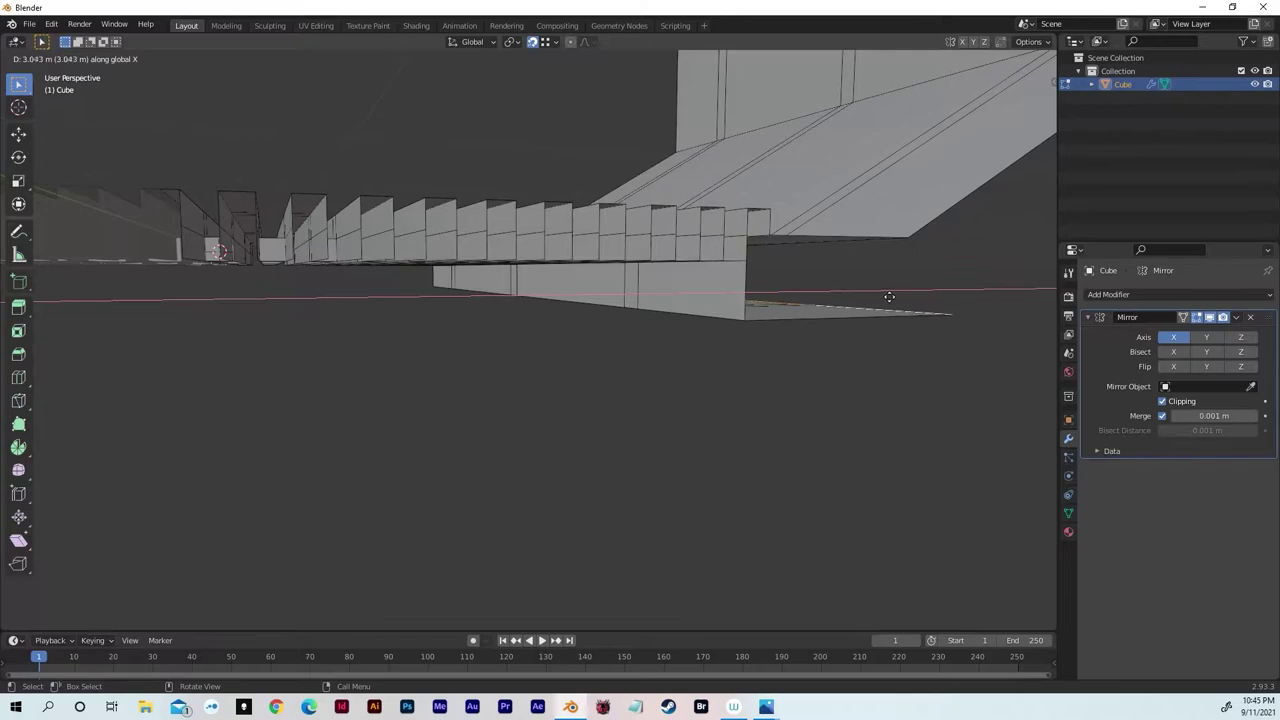
left_click(918, 298)
- Lower the sloped face 0.891 m along Z and return to Object Mode
middle_click_drag(918, 298, 894, 300)
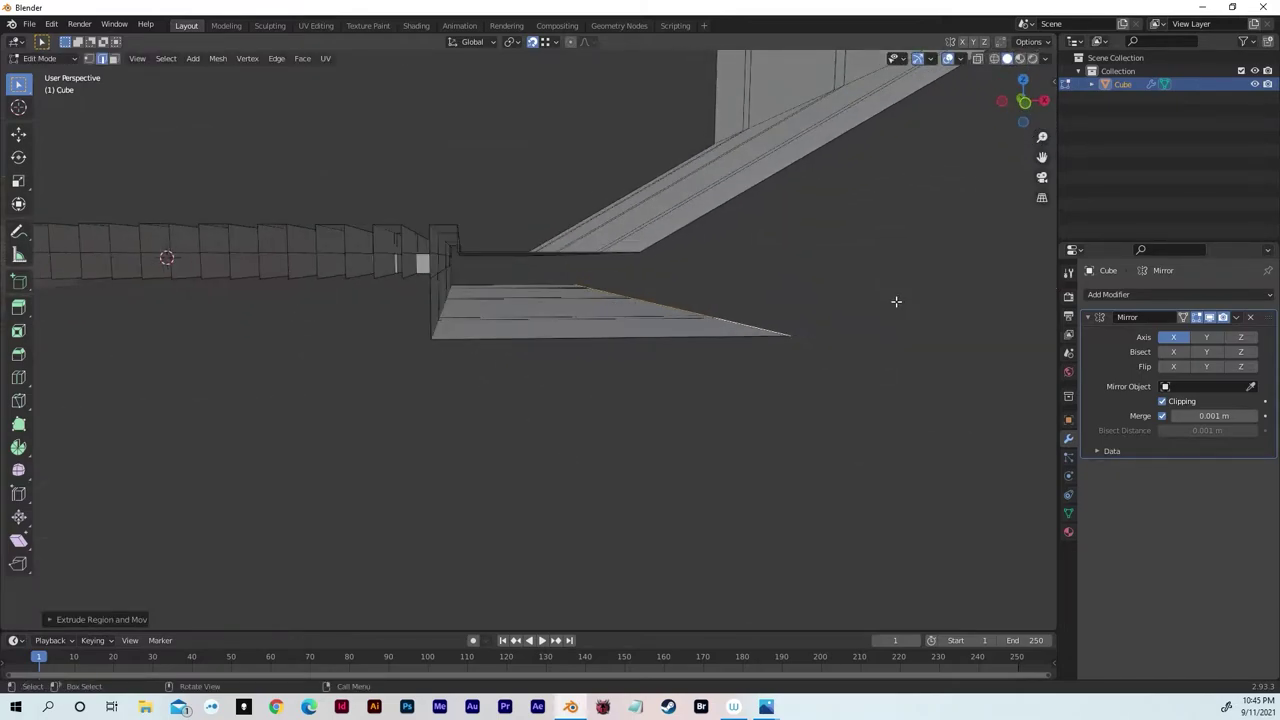
left_click(565, 346)
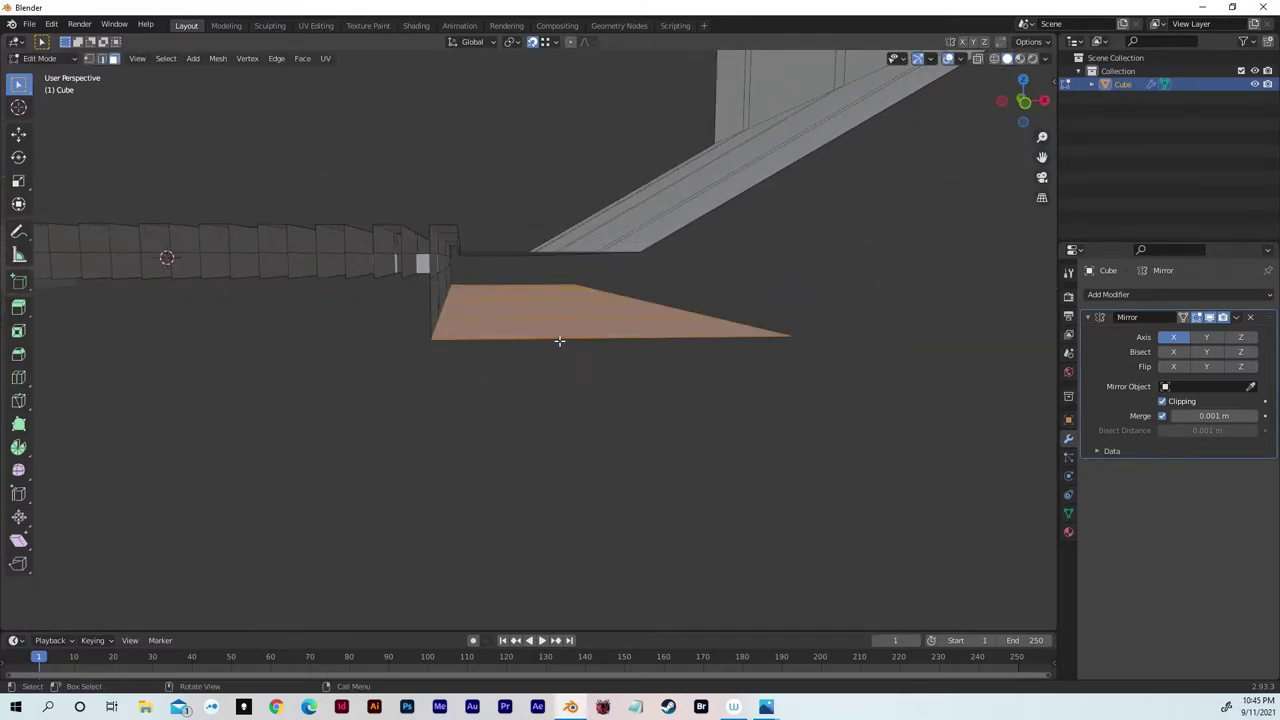
key("g")
key("z")
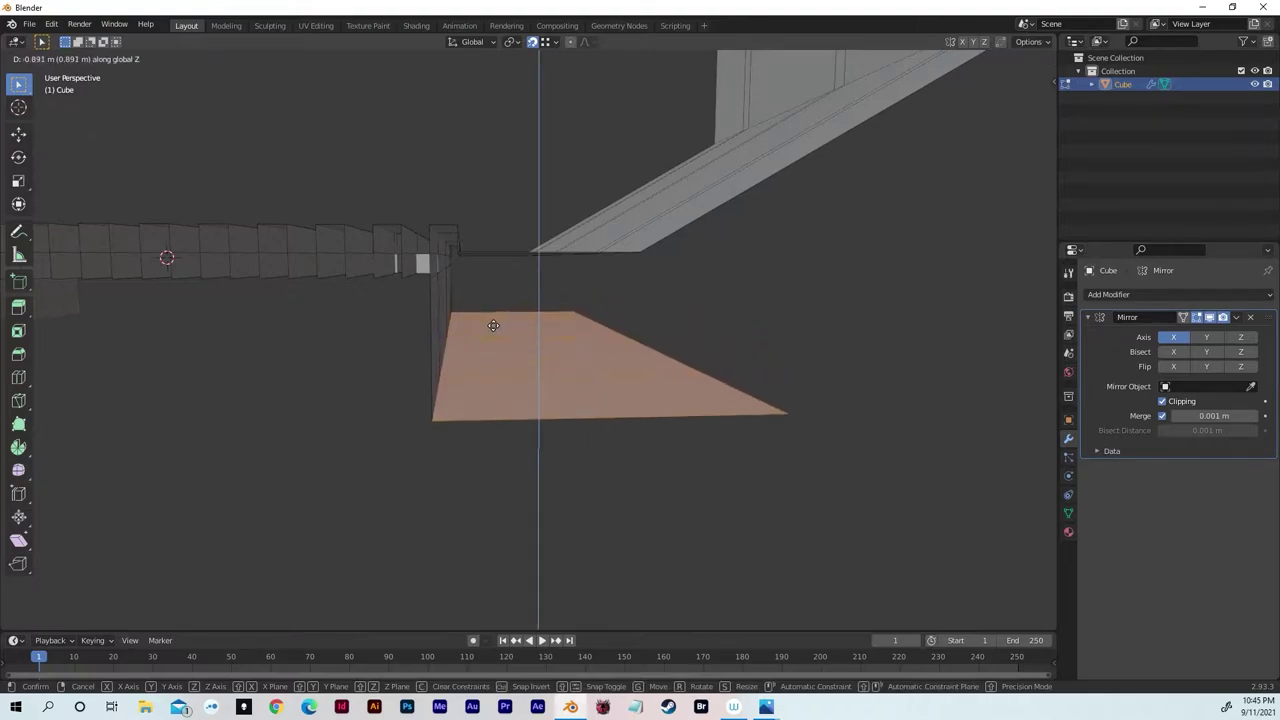
left_click(489, 343)
middle_click_drag(489, 343, 519, 378)
key("Tab")
key("alt+z")
key("alt+z")
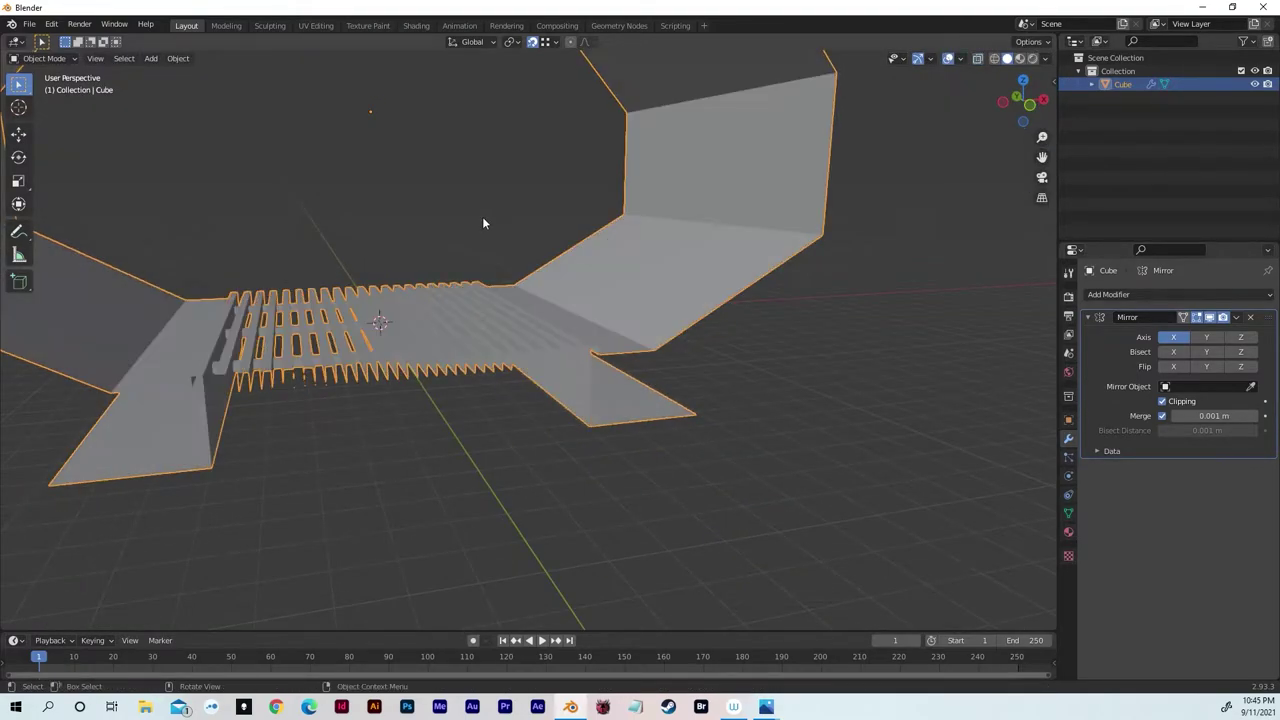
- Deselect, orbit inside the tunnel over the grate, then select the Cube and enter Edit Mode
key("alt+a")
middle_click_drag(482, 216, 459, 421)
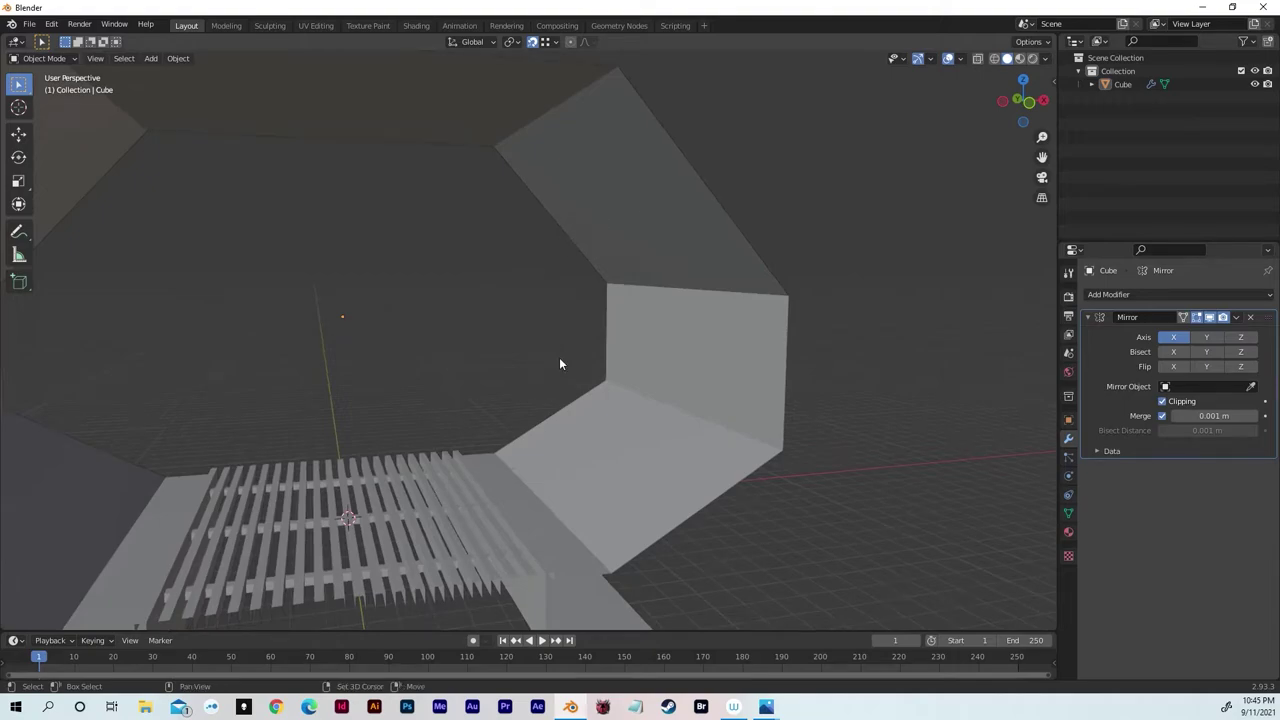
middle_click_drag(560, 365, 608, 388)
middle_click_drag(579, 448, 566, 438)
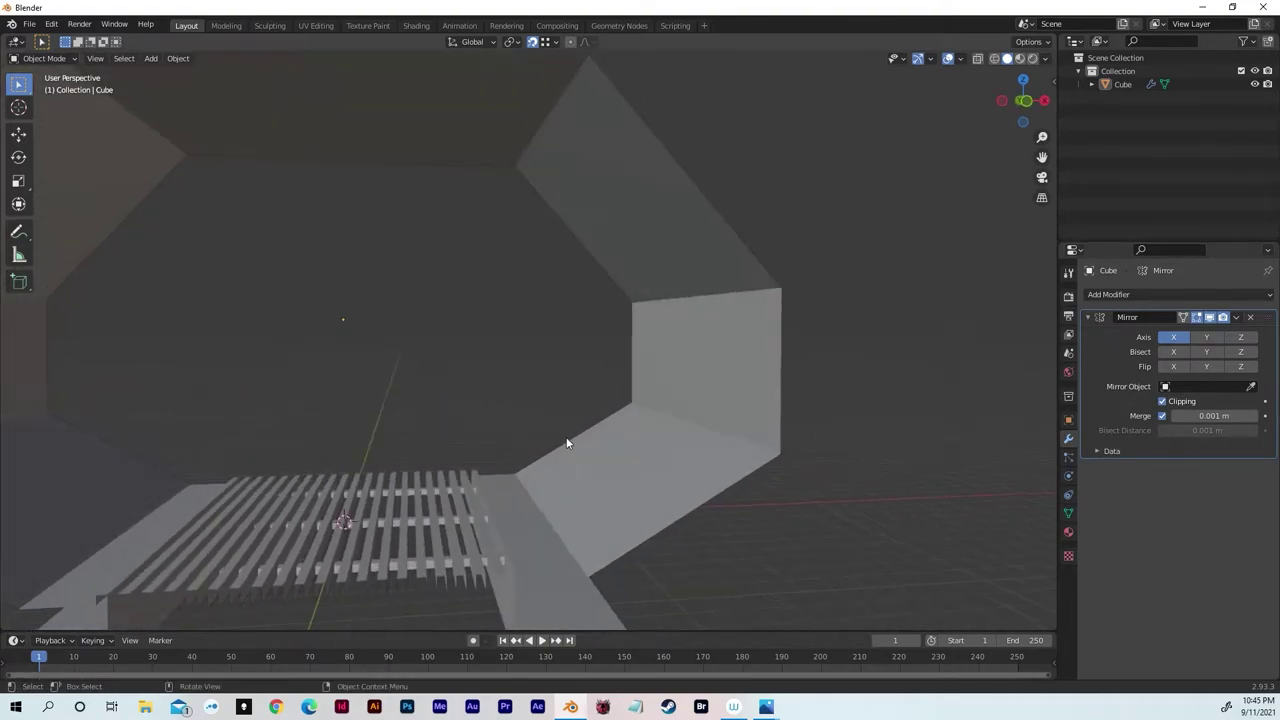
left_click(509, 524)
key("Tab")
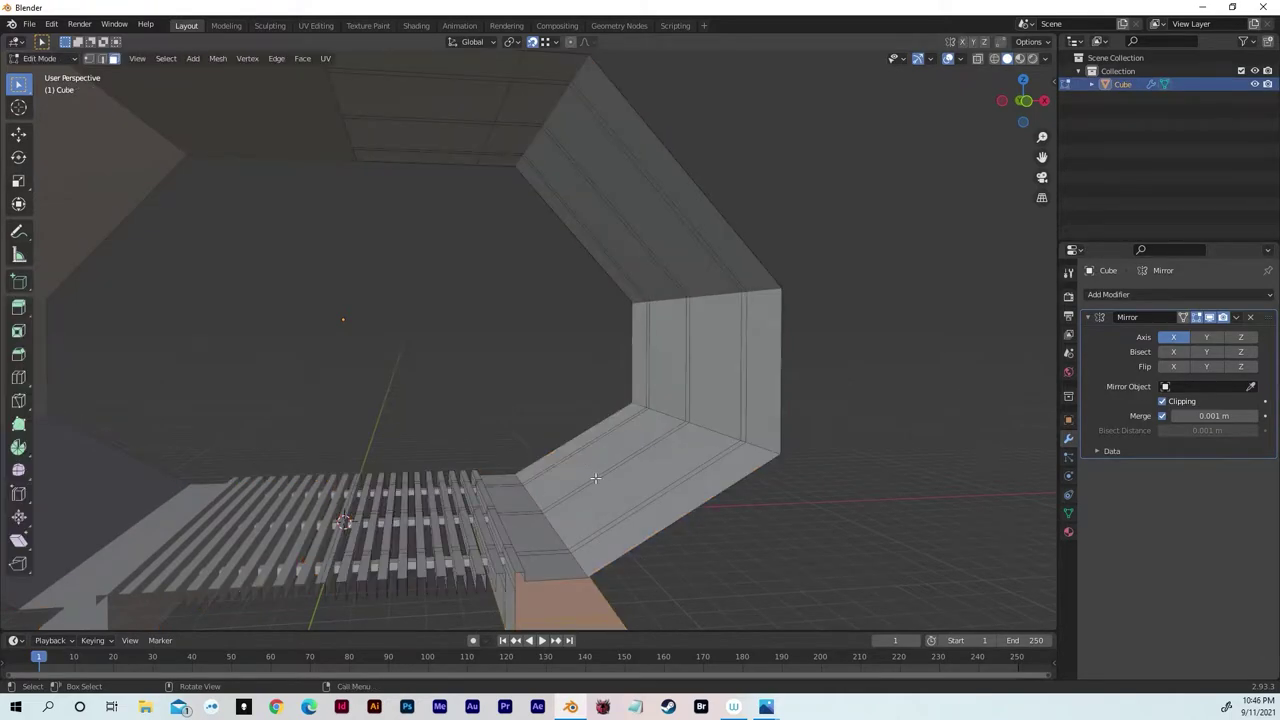
- Push the right-hand wall faces outward along the X axis
mouse_move(569, 249)
left_mouse_down()
mouse_move(734, 403)
mouse_move(791, 480)
mouse_move(807, 481)
left_mouse_up()
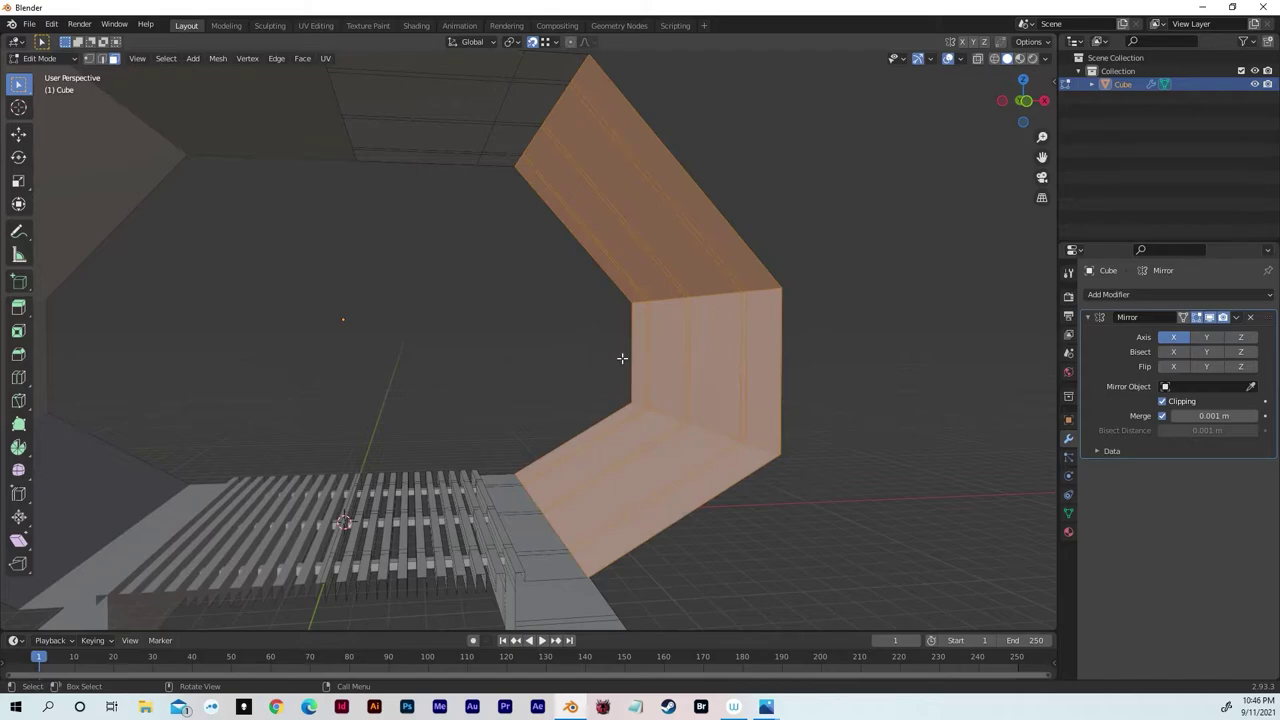
key("g")
key("x")
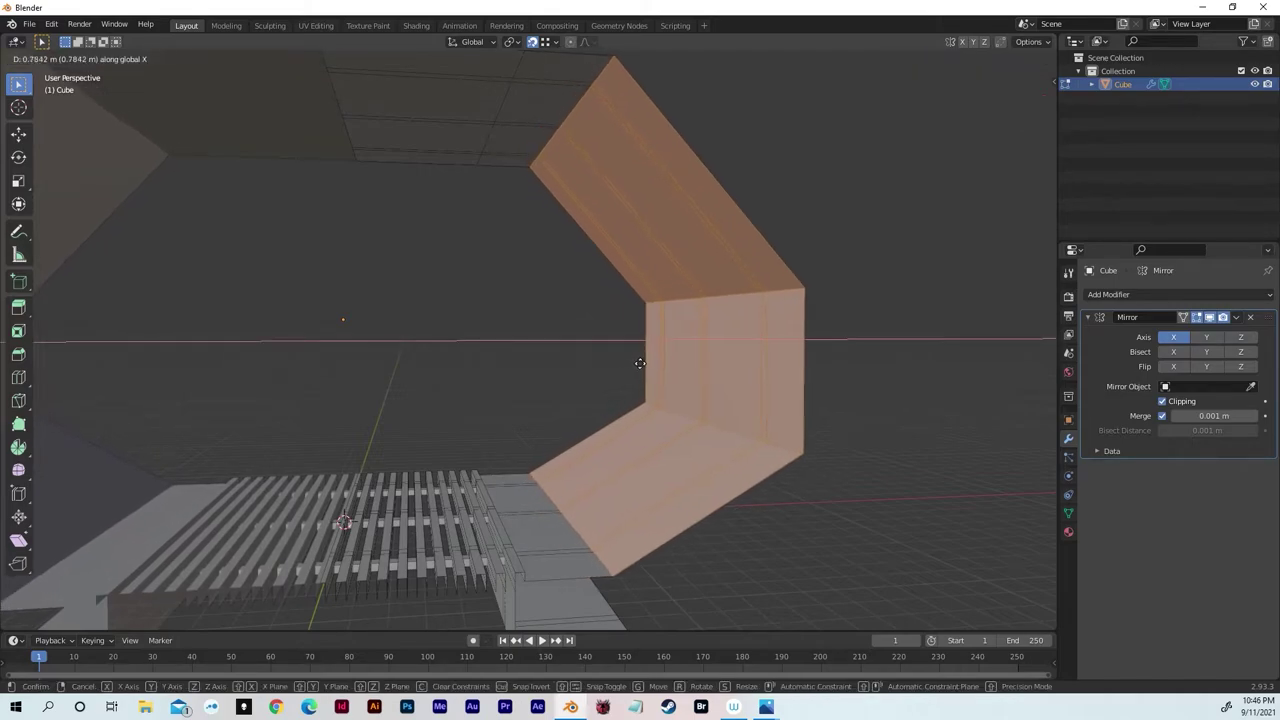
left_click(646, 363)
middle_click_drag(651, 360, 530, 372)
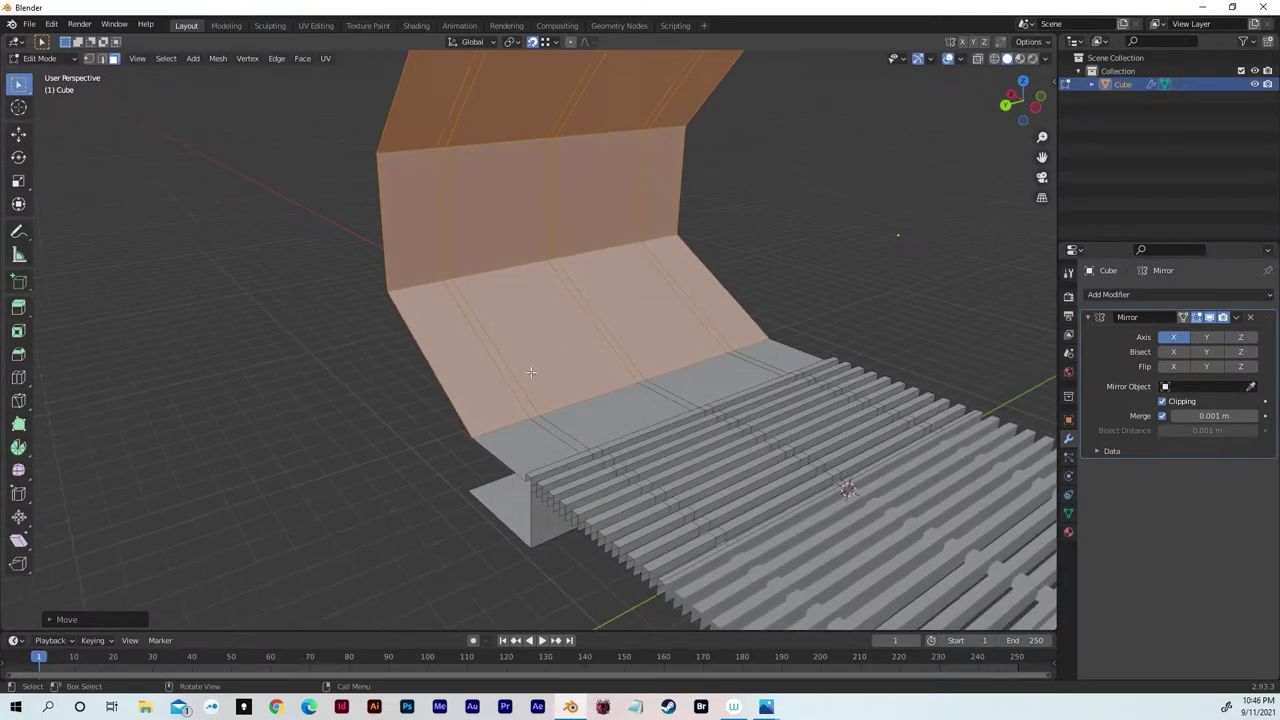
- Add a new edge loop across the side wall
key("ctrl")
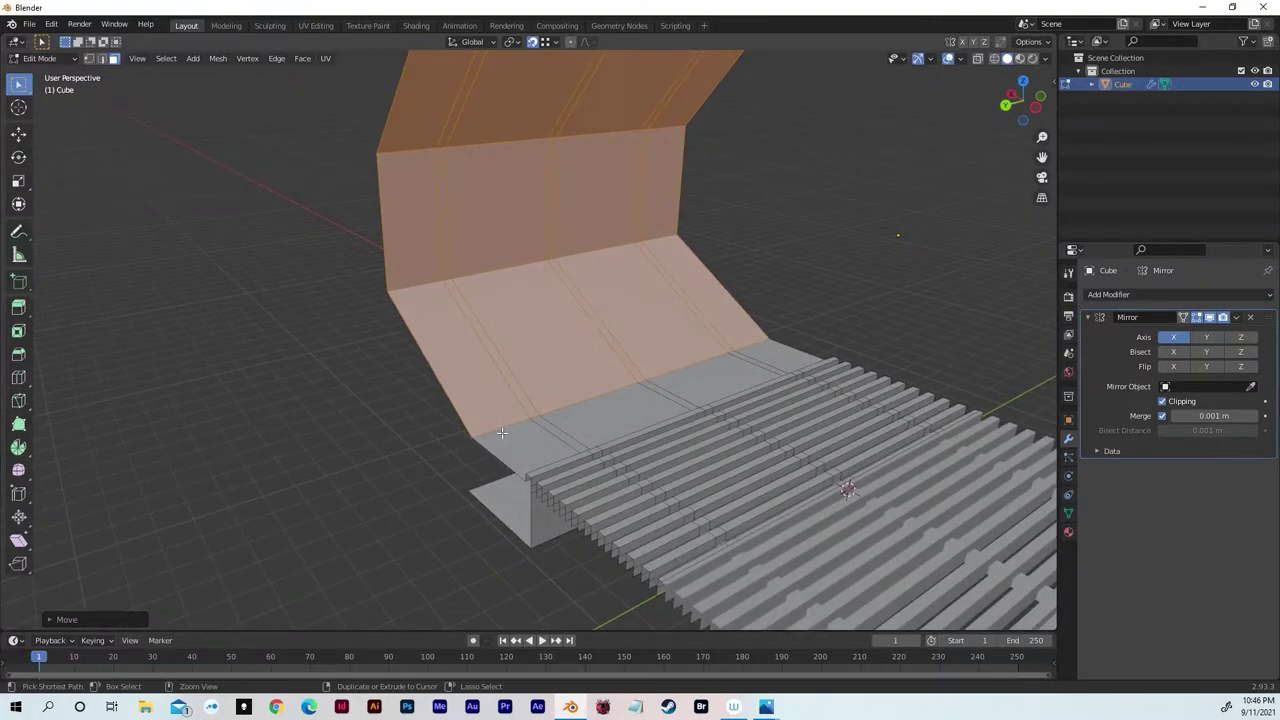
key("ctrl+r")
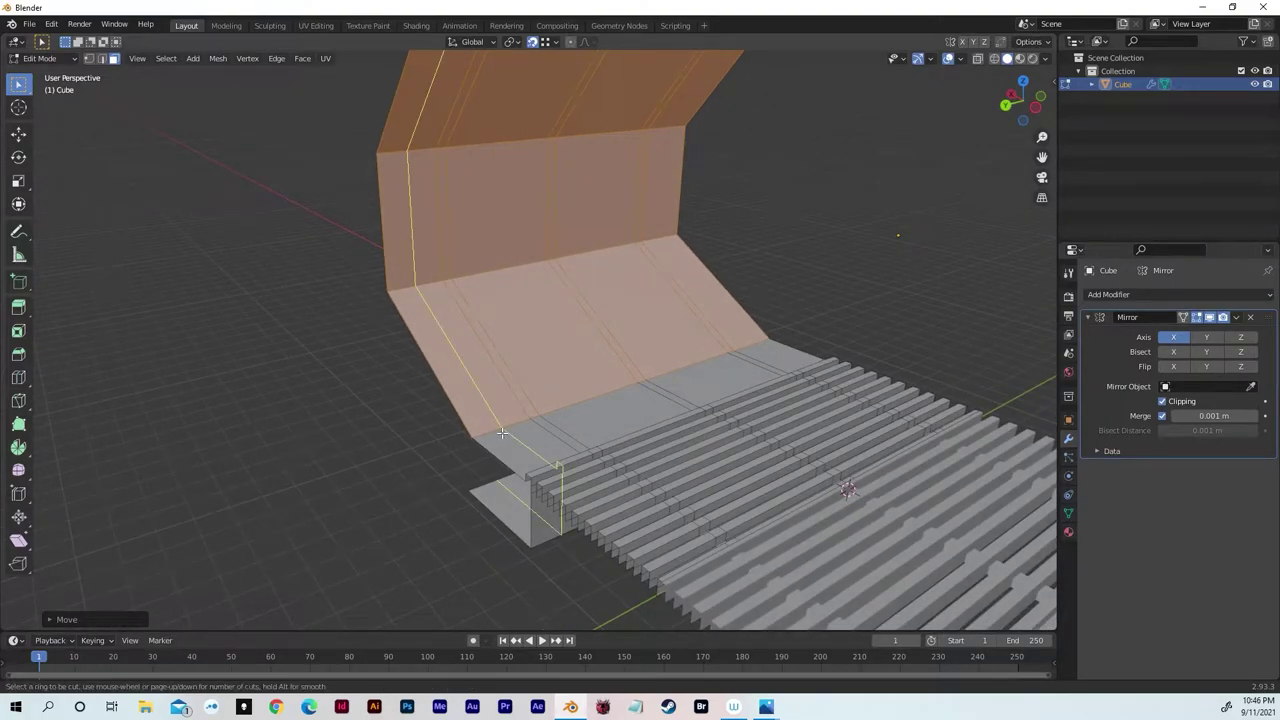
left_click(502, 432)
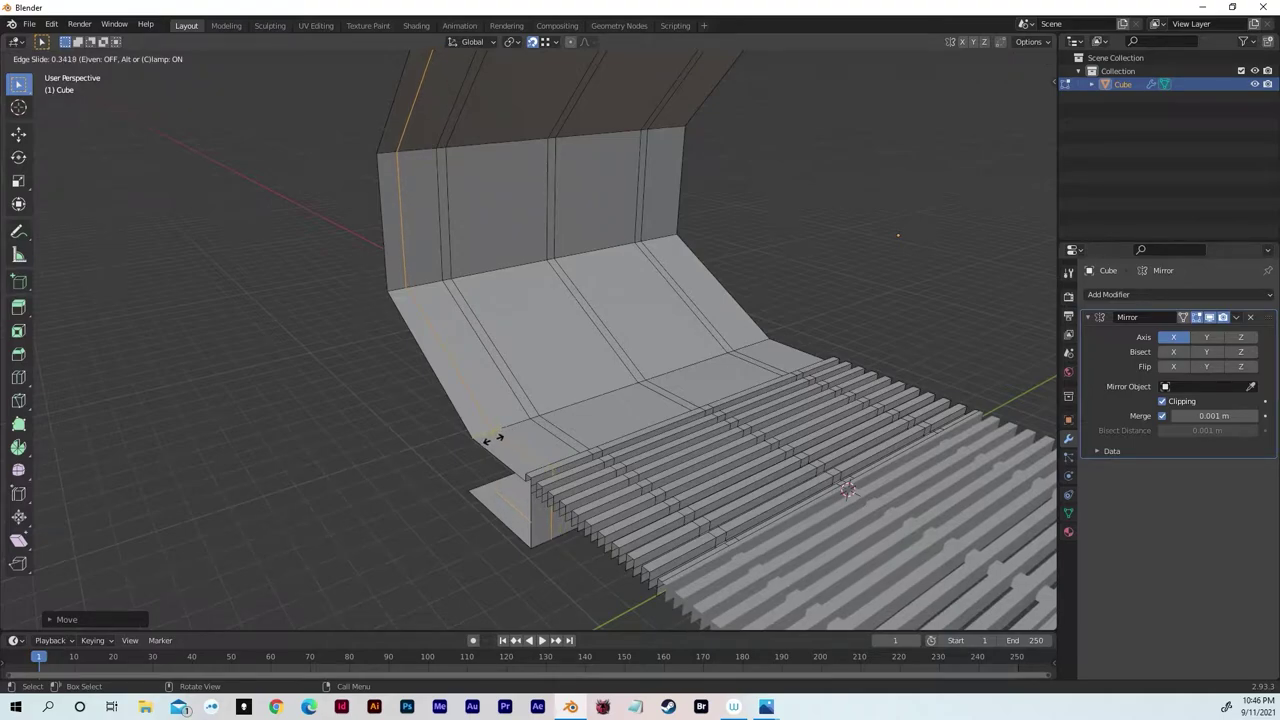
left_click(493, 439)
middle_click_drag(493, 440, 567, 573)
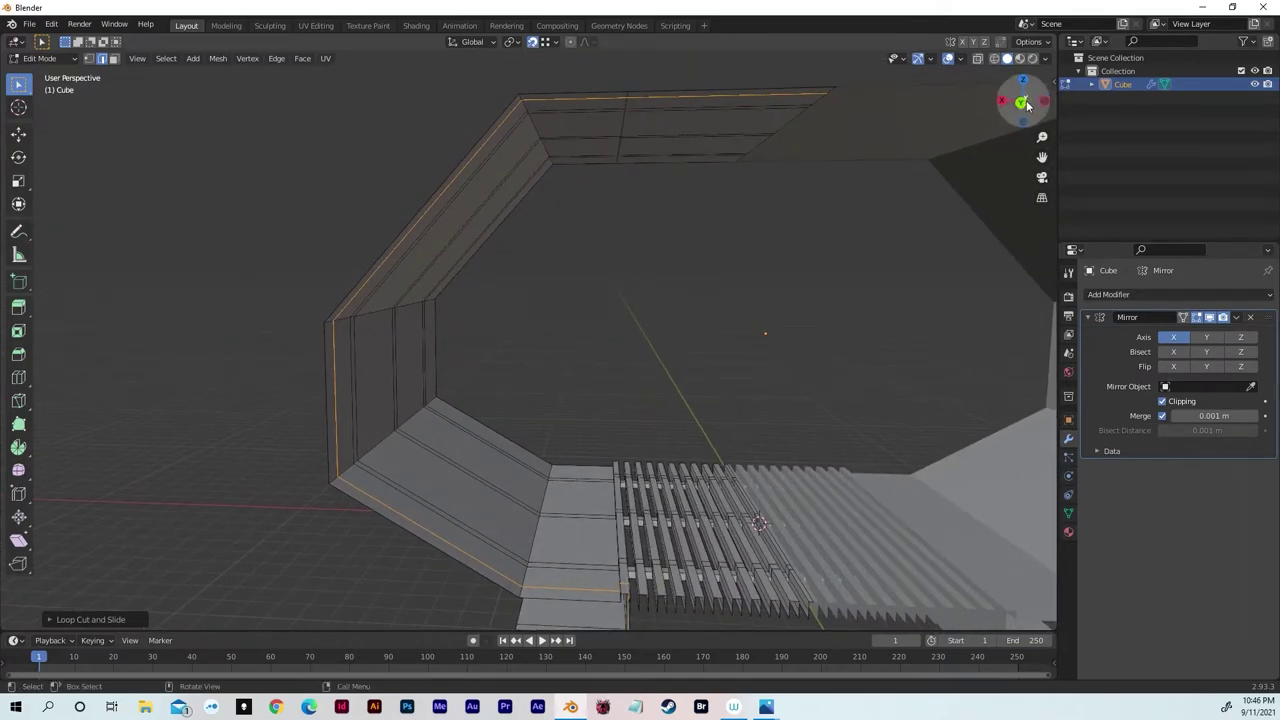
- Shift the ceiling panel's edge loop along X
left_click(597, 88)
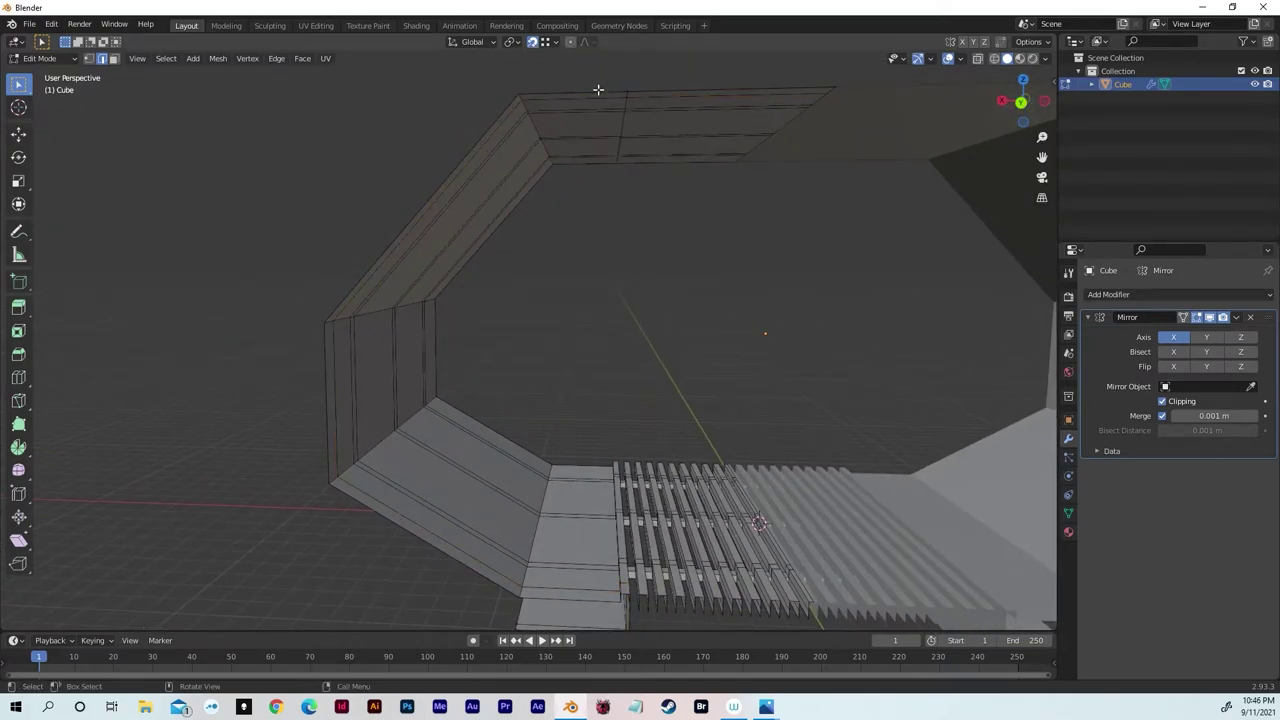
left_click_drag(594, 78, 658, 192)
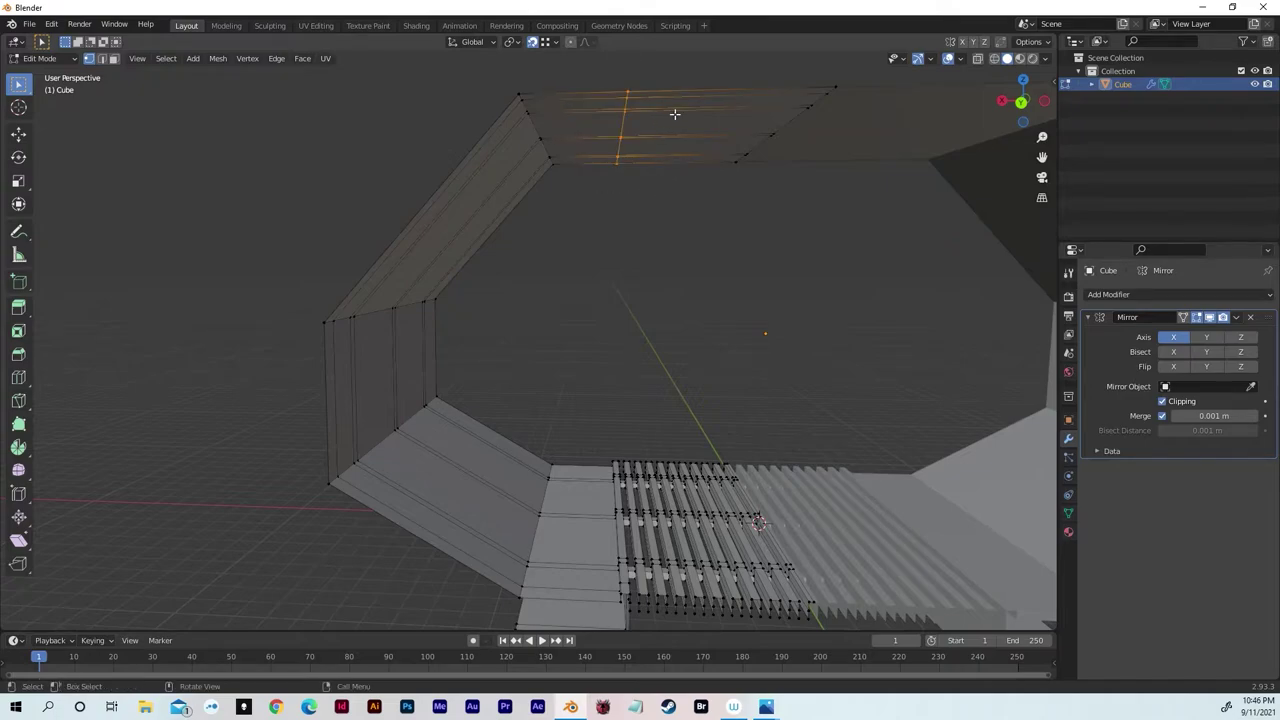
key("g")
key("x")
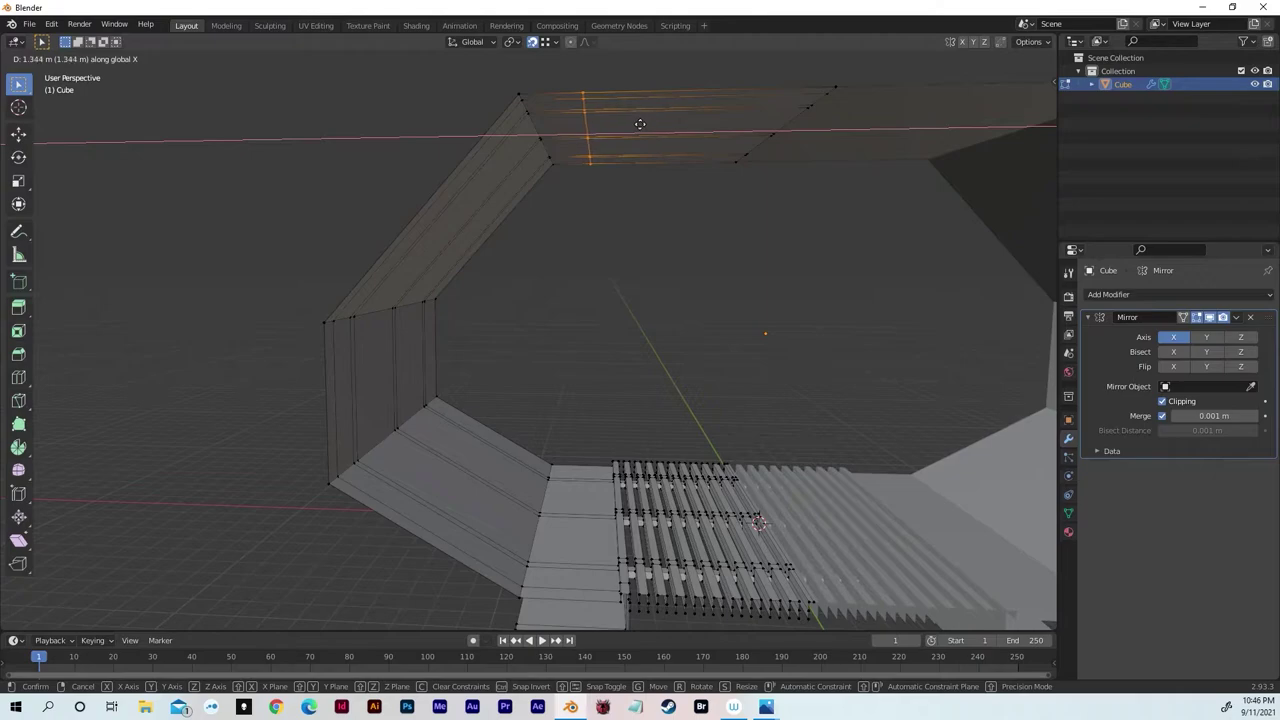
left_click(630, 125)
mouse_move(630, 125)
middle_mouse_down()
mouse_move(651, 126)
mouse_move(639, 125)
middle_mouse_up()
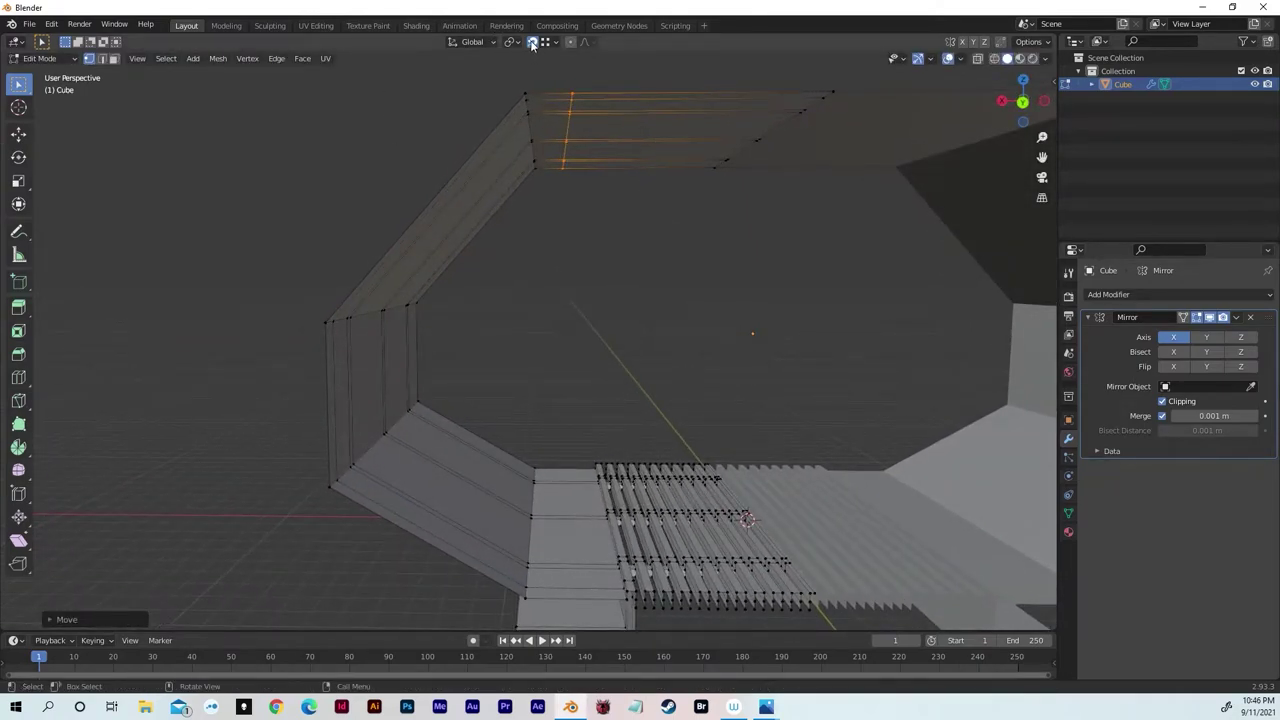
- Add an edge loop across the flat floor strip beside the grate
key("ctrl+r")
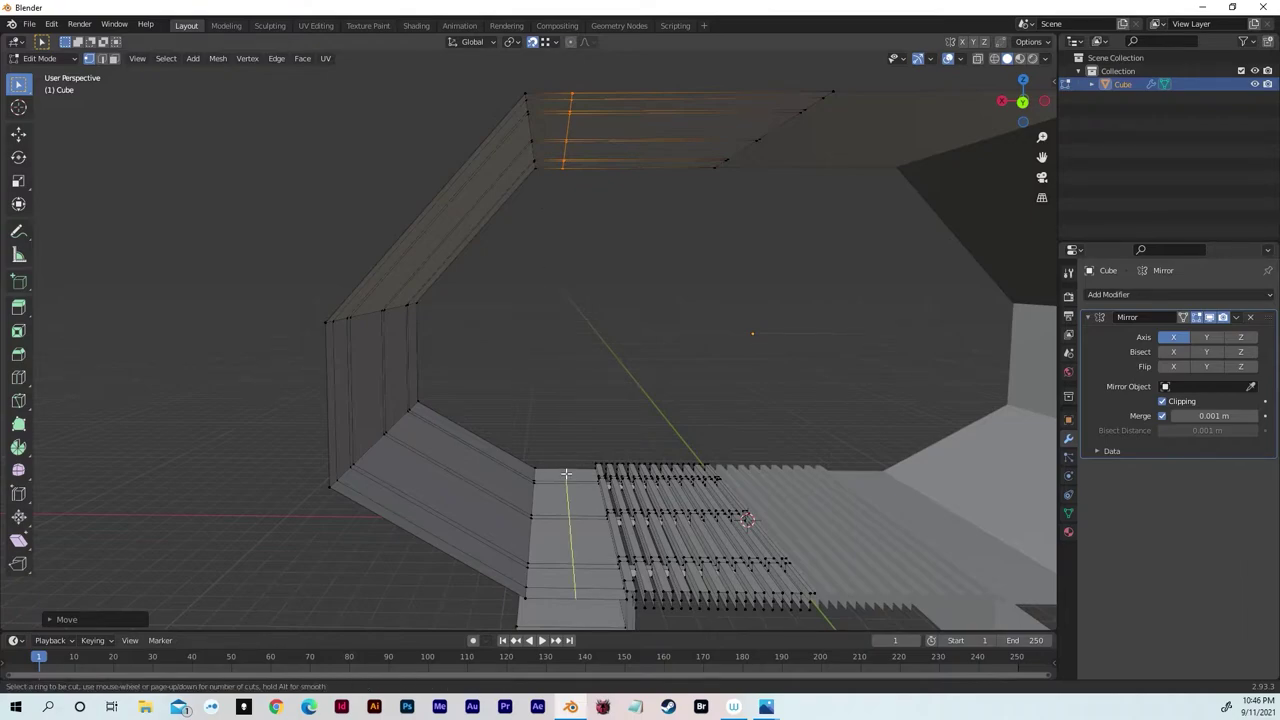
left_click(564, 480)
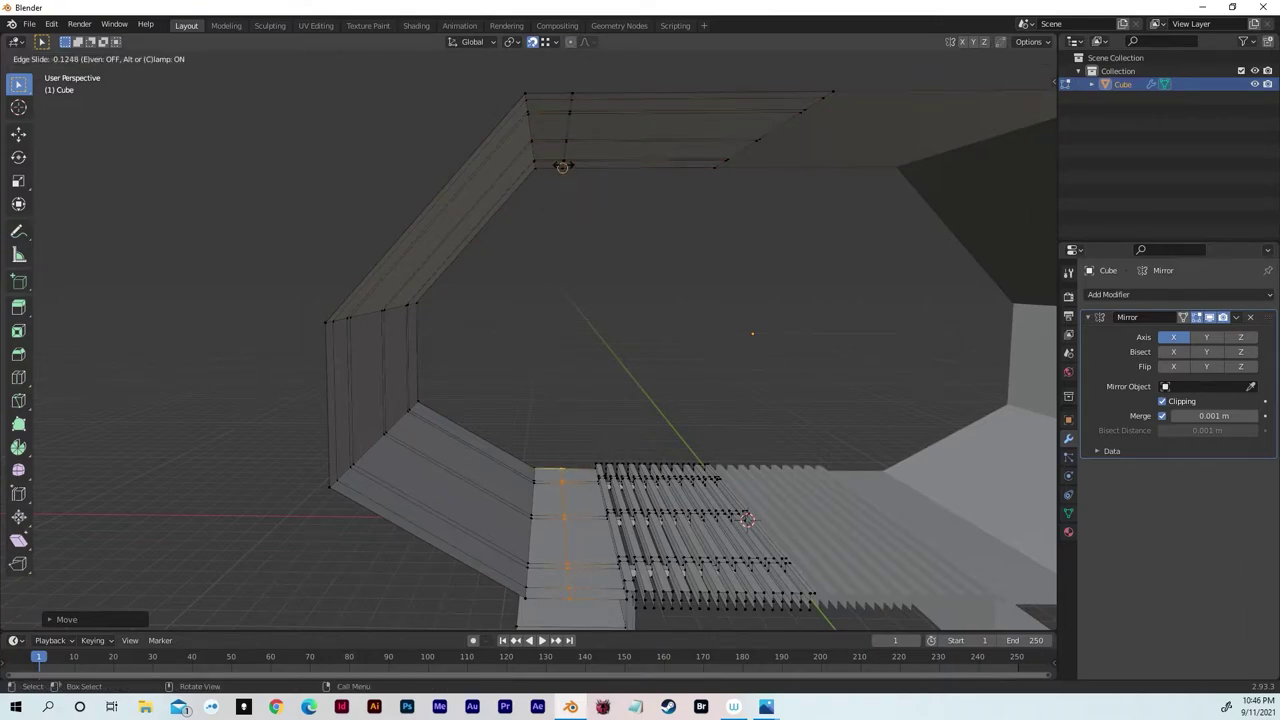
left_click(562, 166)
middle_click_drag(648, 275, 501, 605)
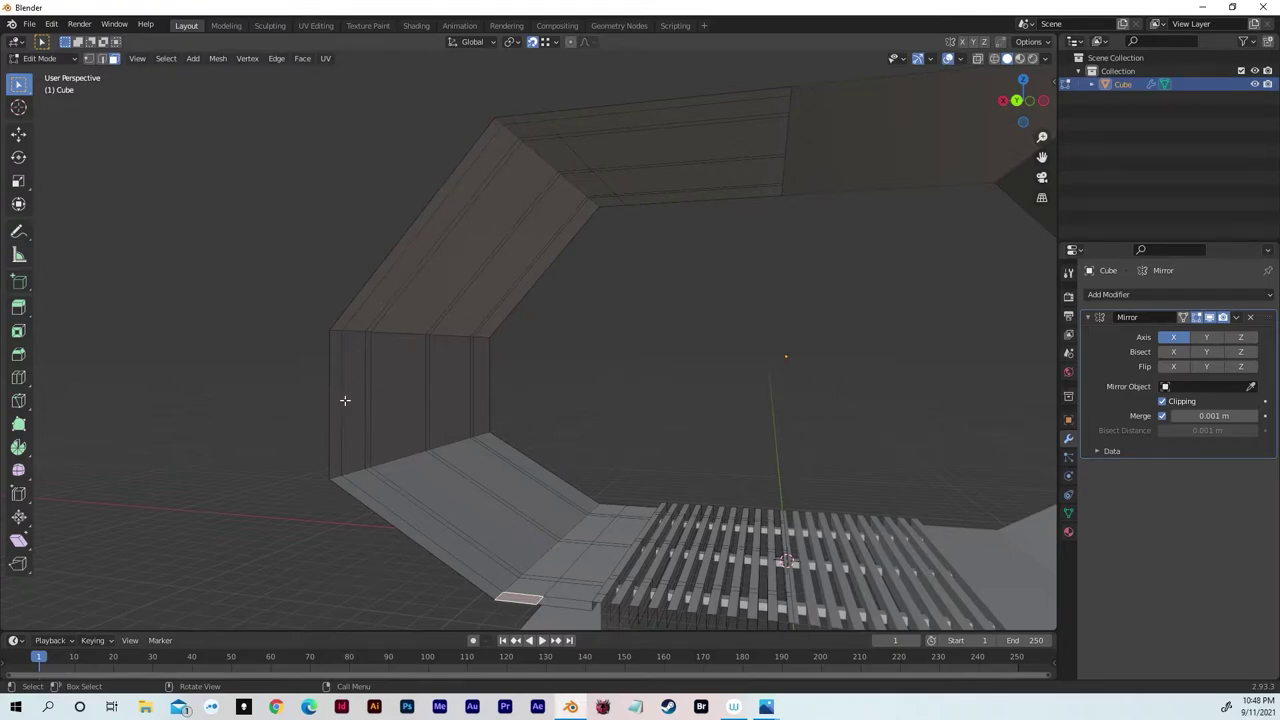
- Select the wall's outer rim face loop and scale it along Z to thicken the frame
key("ctrl")
left_click(514, 119, "ctrl")
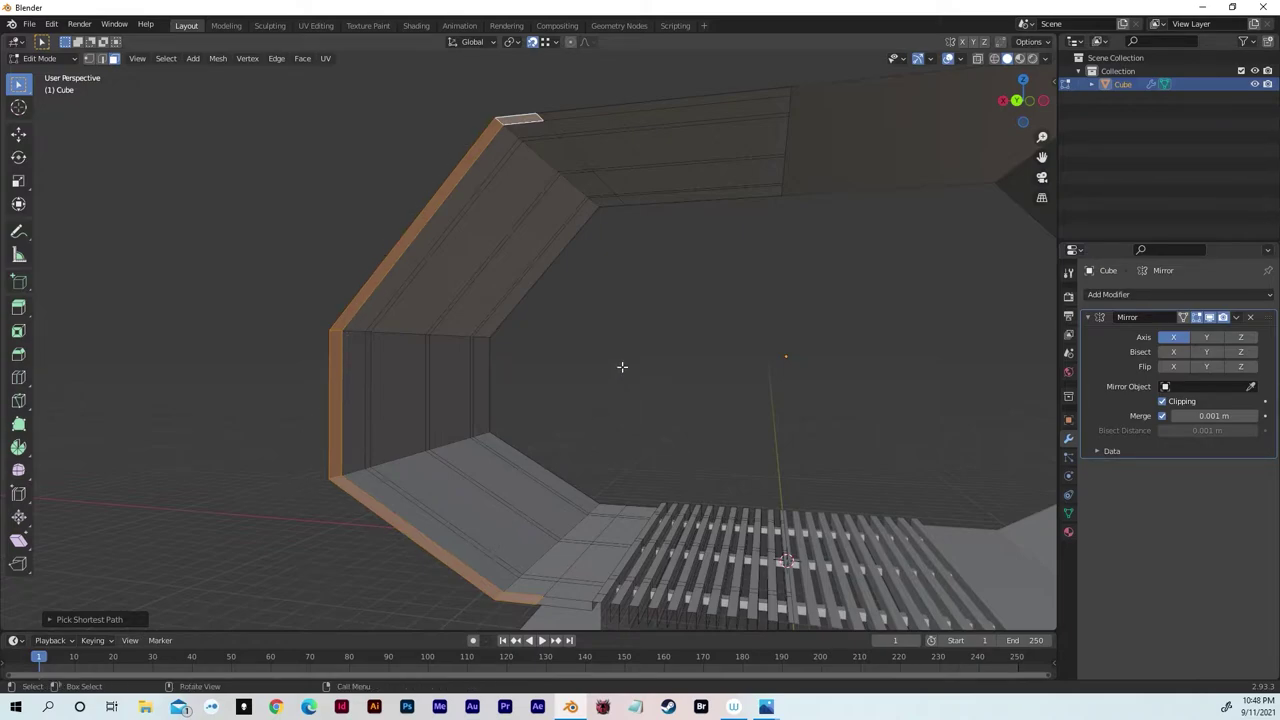
key("s")
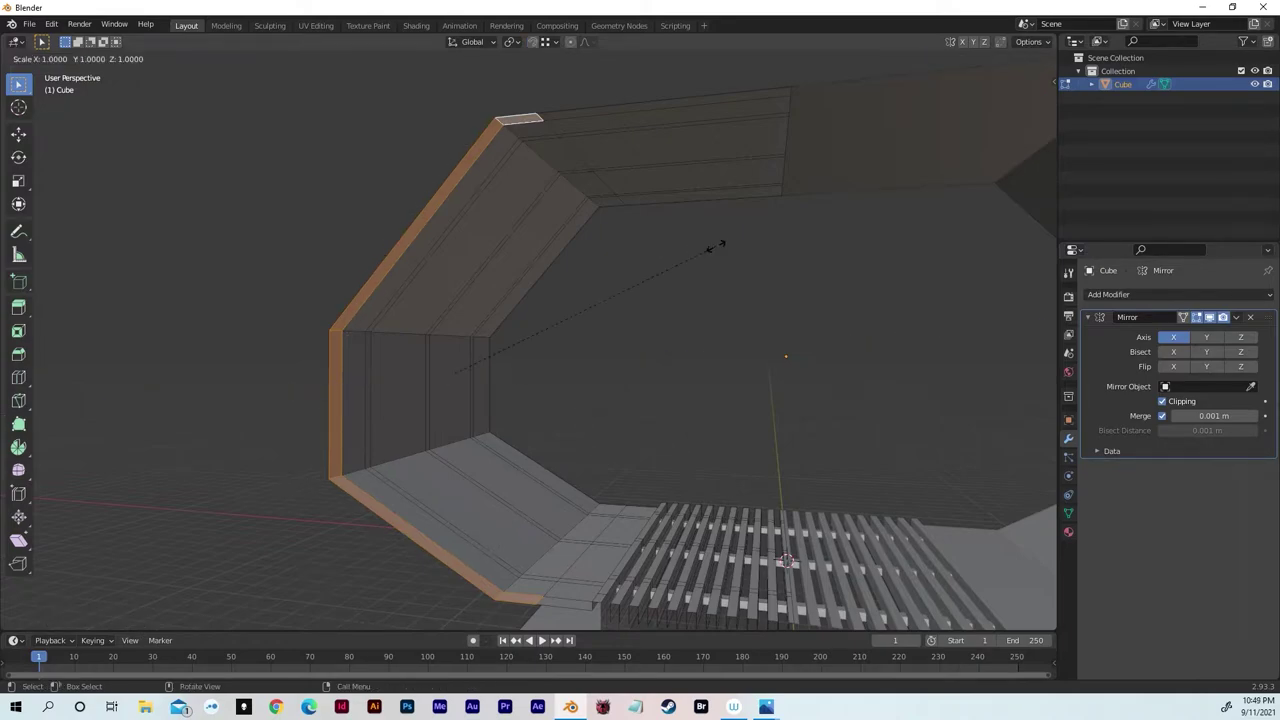
key("z")
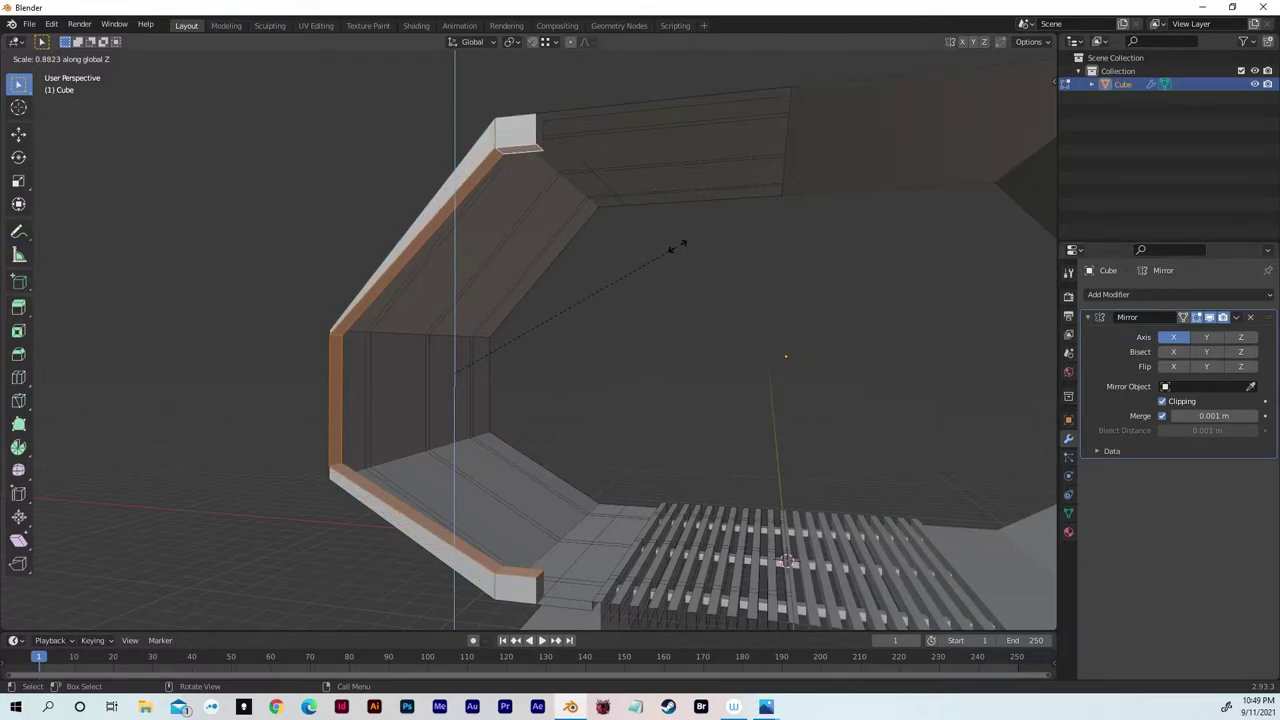
left_click(675, 249)
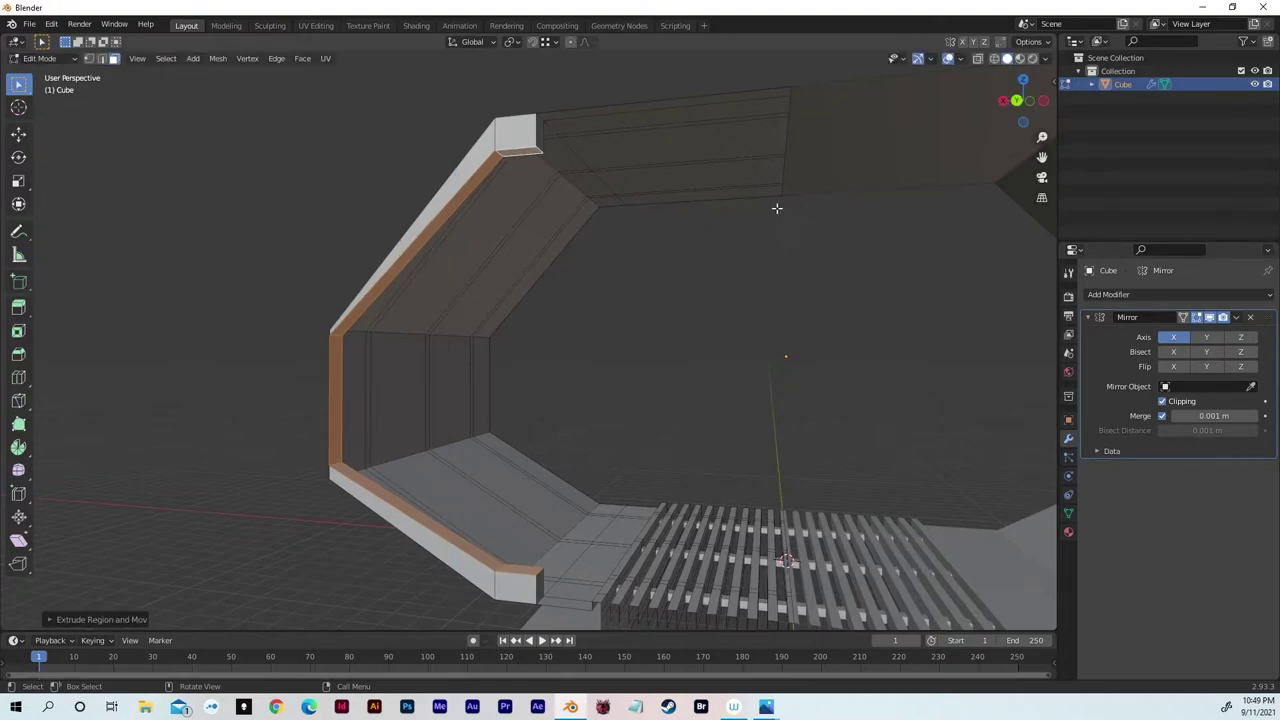
- Move the remaining side-wall face 0.6974 m along X
key("ctrl")
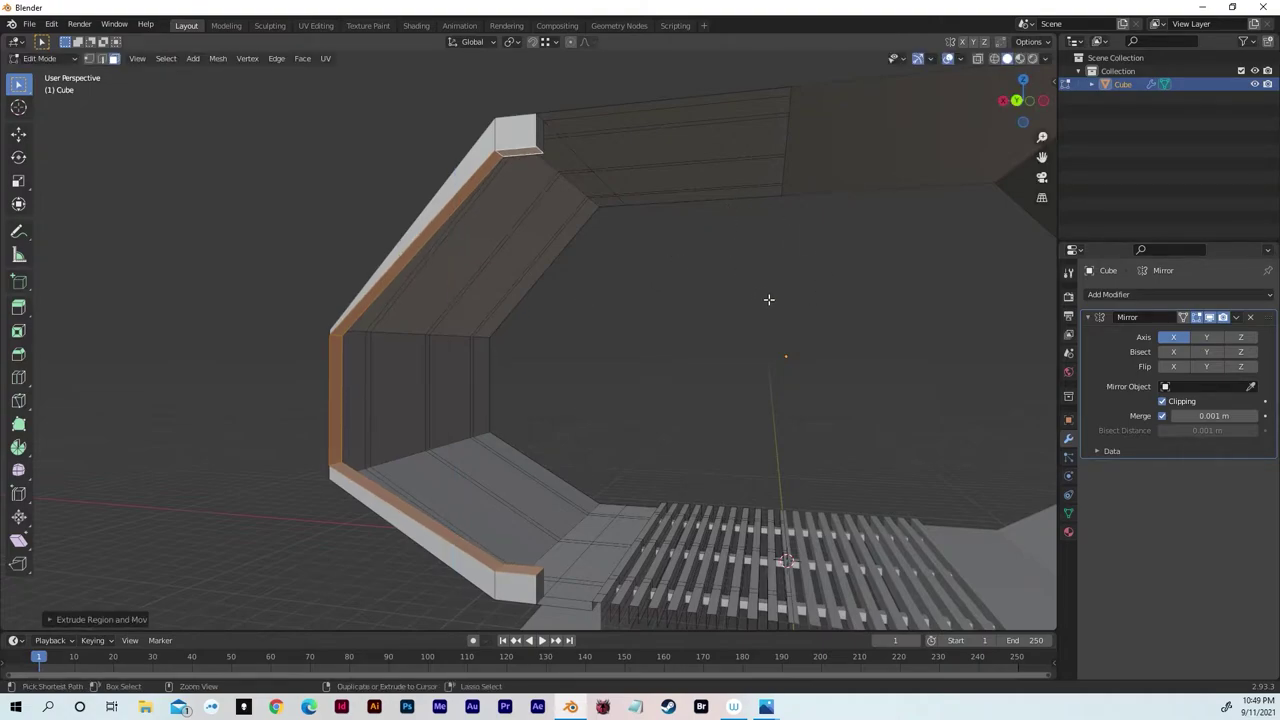
left_click_drag(714, 113, 405, 591, "ctrl")
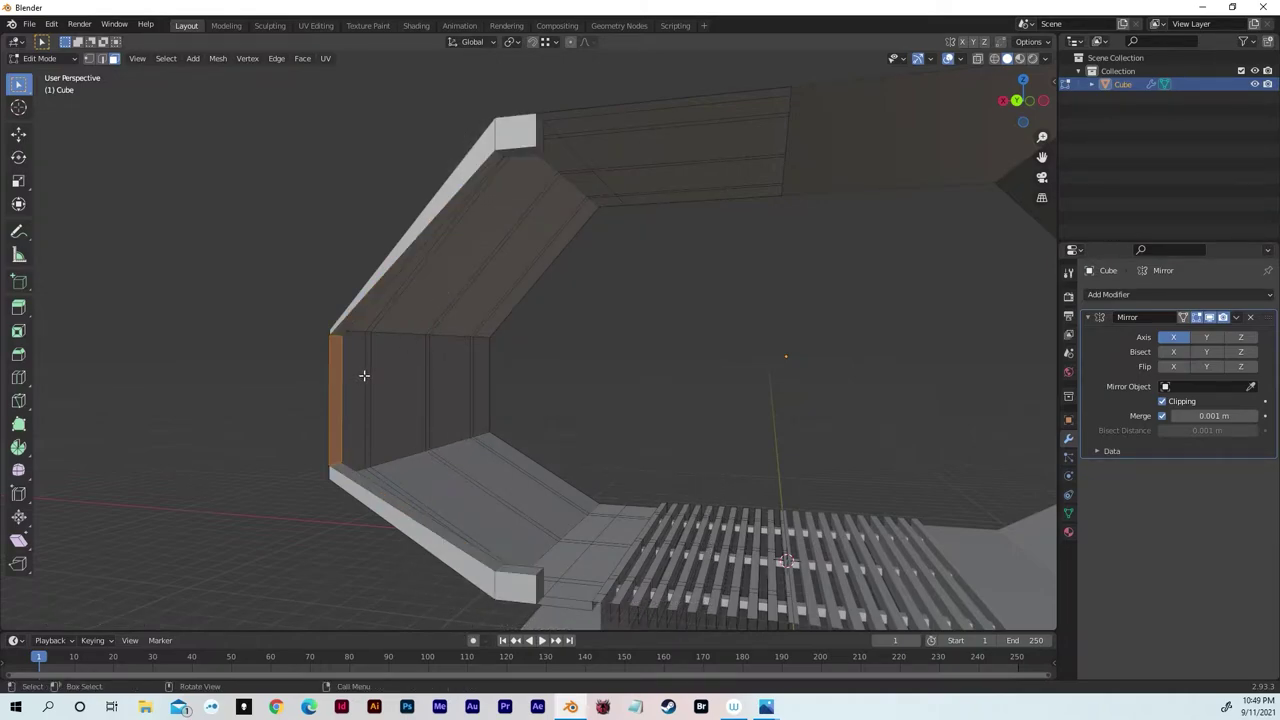
key("g")
key("x")
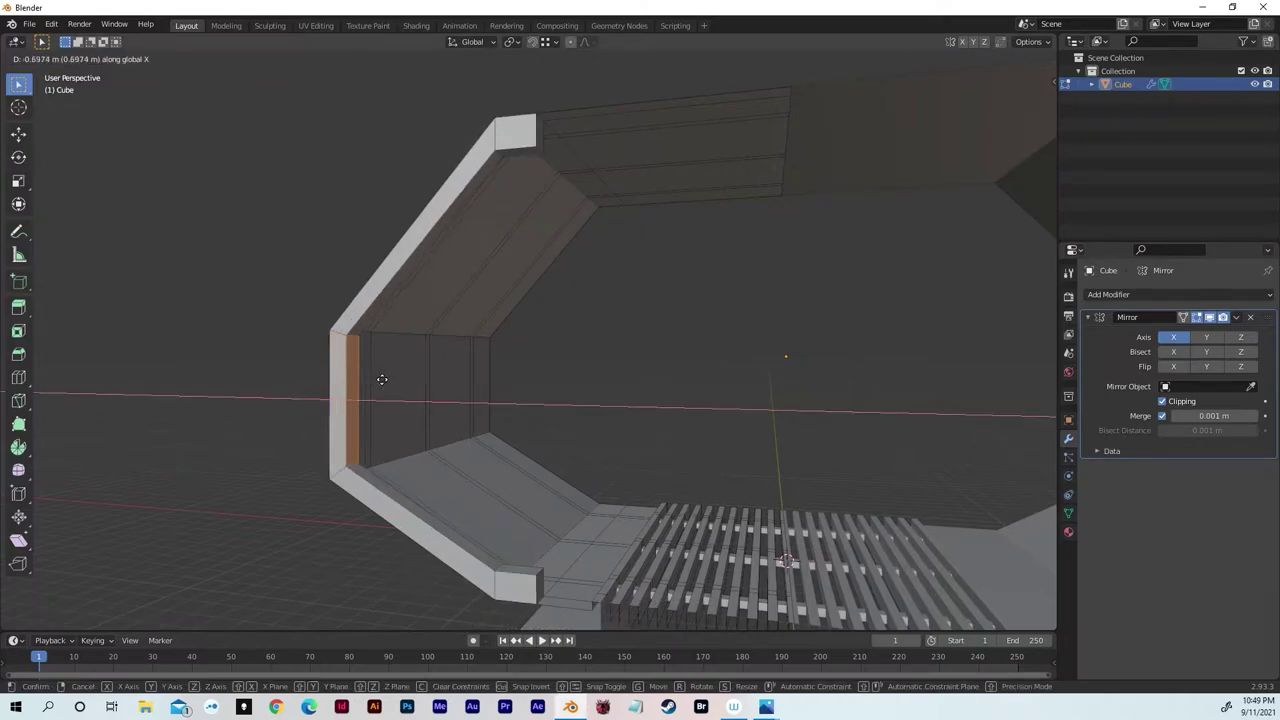
left_click(395, 380)
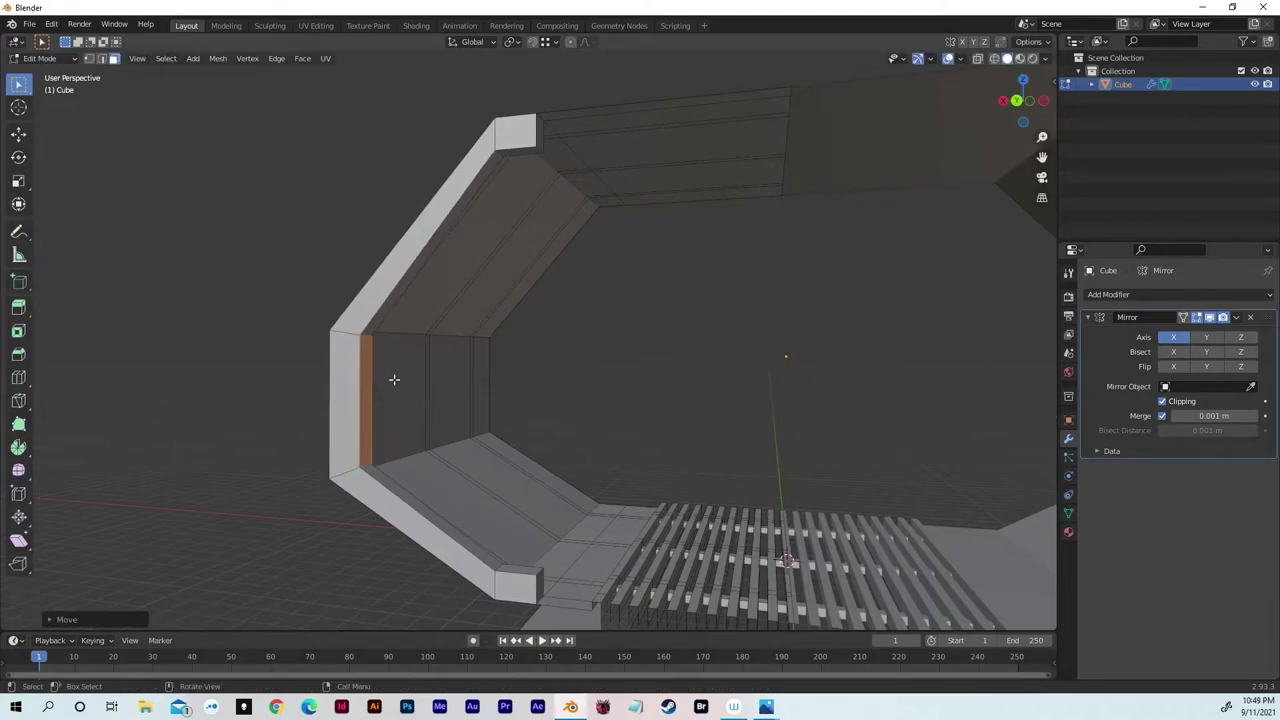
middle_click_drag(394, 380, 525, 226)
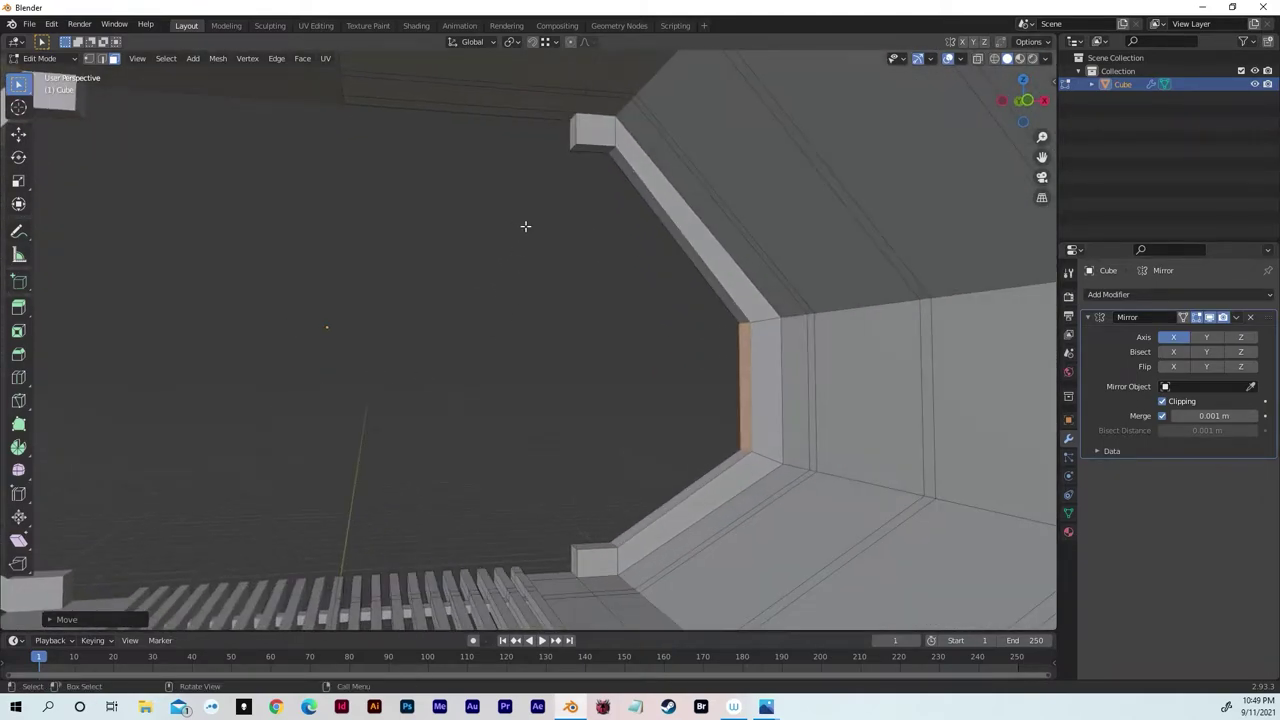
- Delete the selected wall faces and extrude the top trim strip downward
left_click(573, 135)
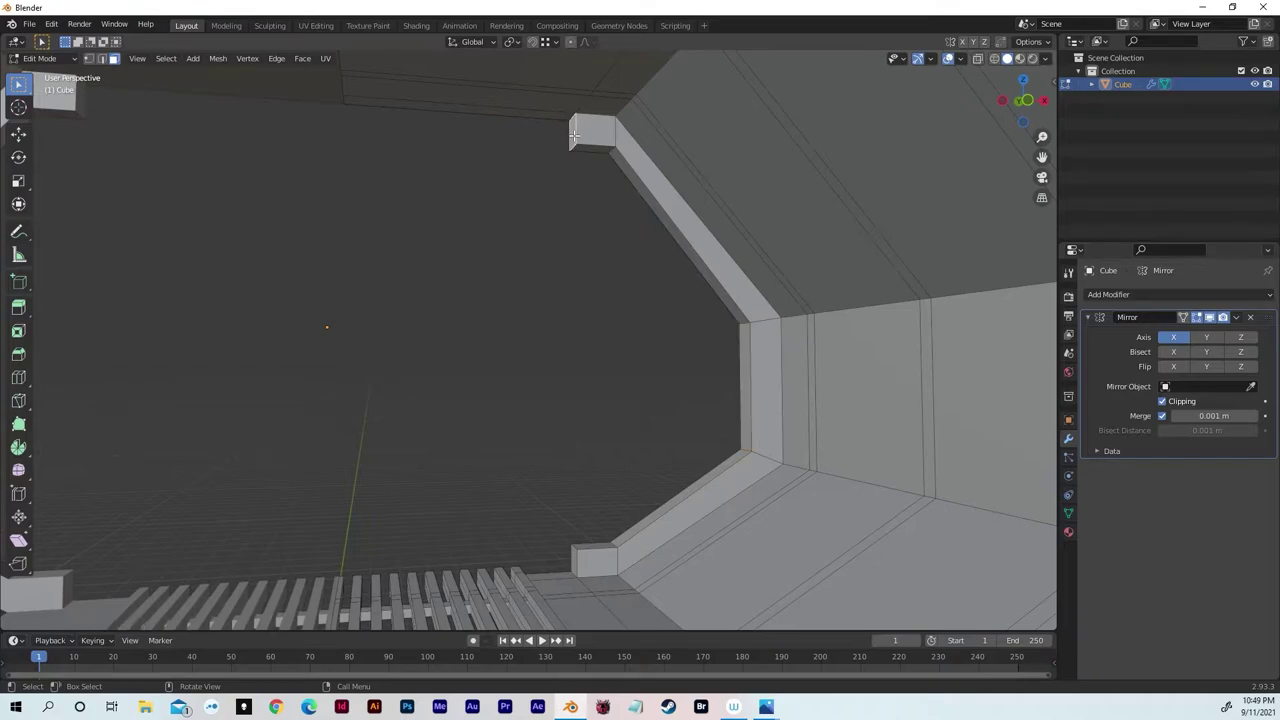
key("x")
left_click(575, 140)
key("e")
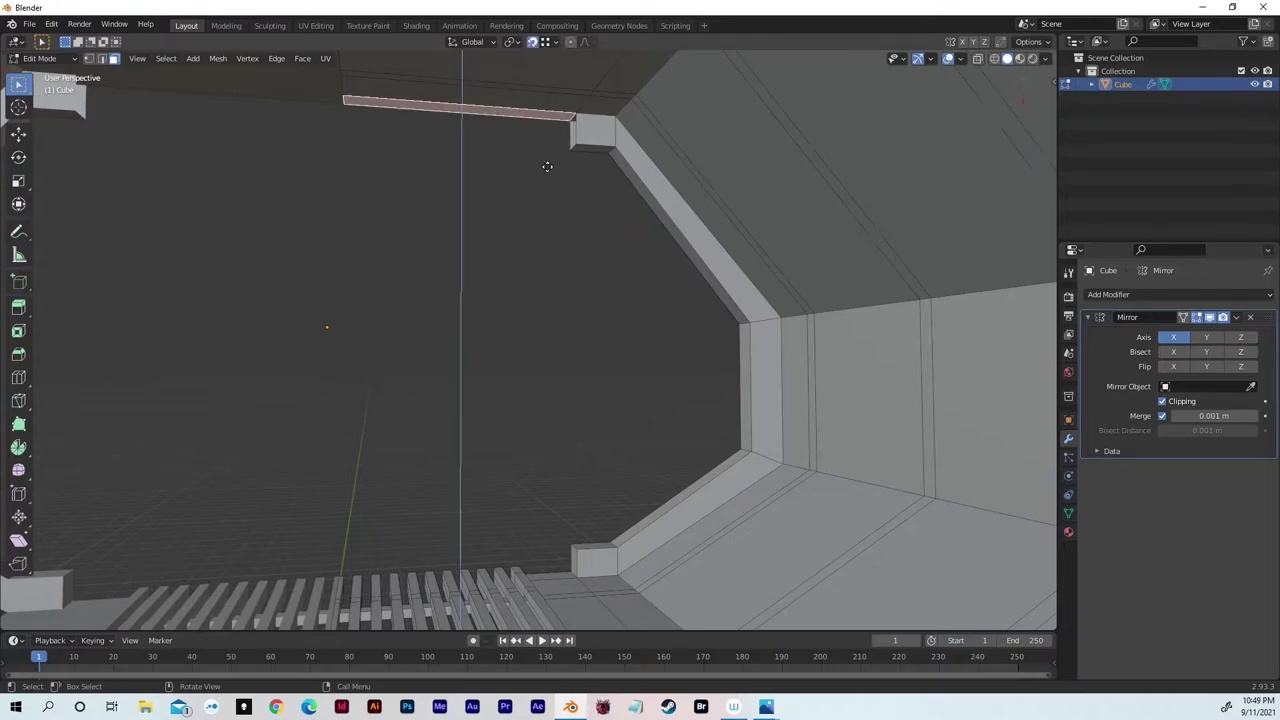
left_click(574, 145)
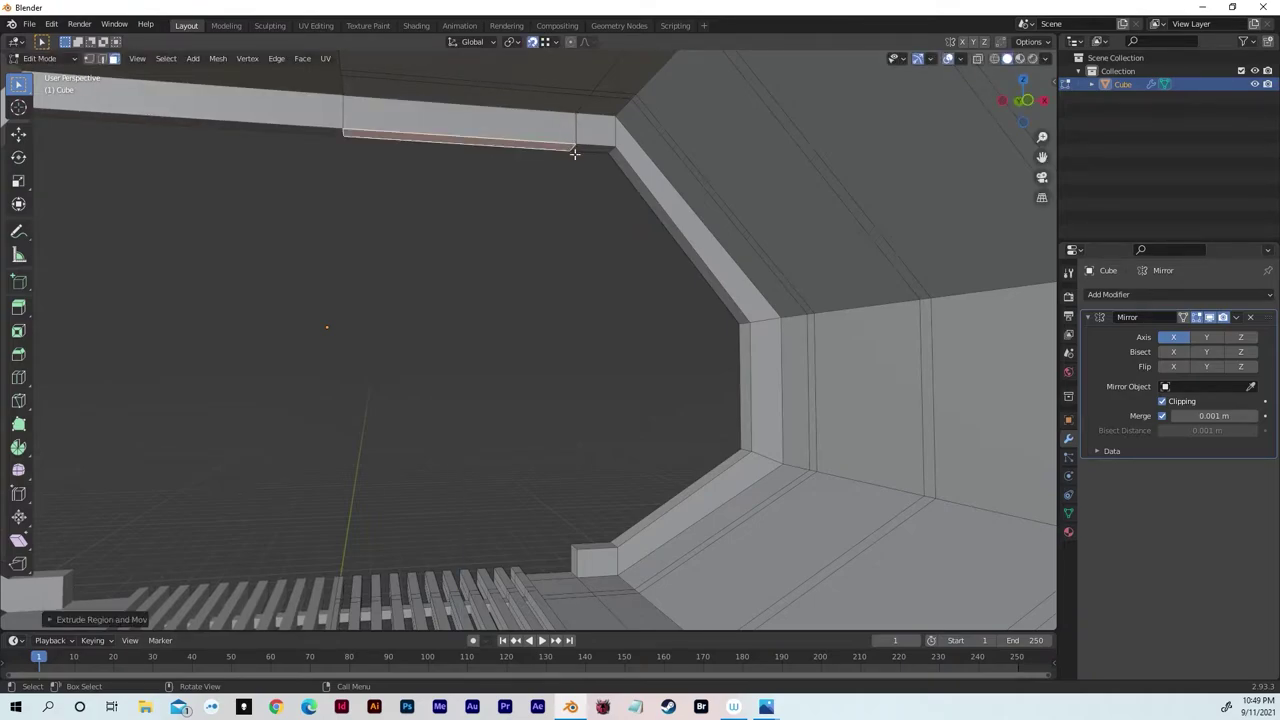
key("a")
key("ctrl+z")
- With X-ray on, delete the small end face of the strip
key("alt+z")
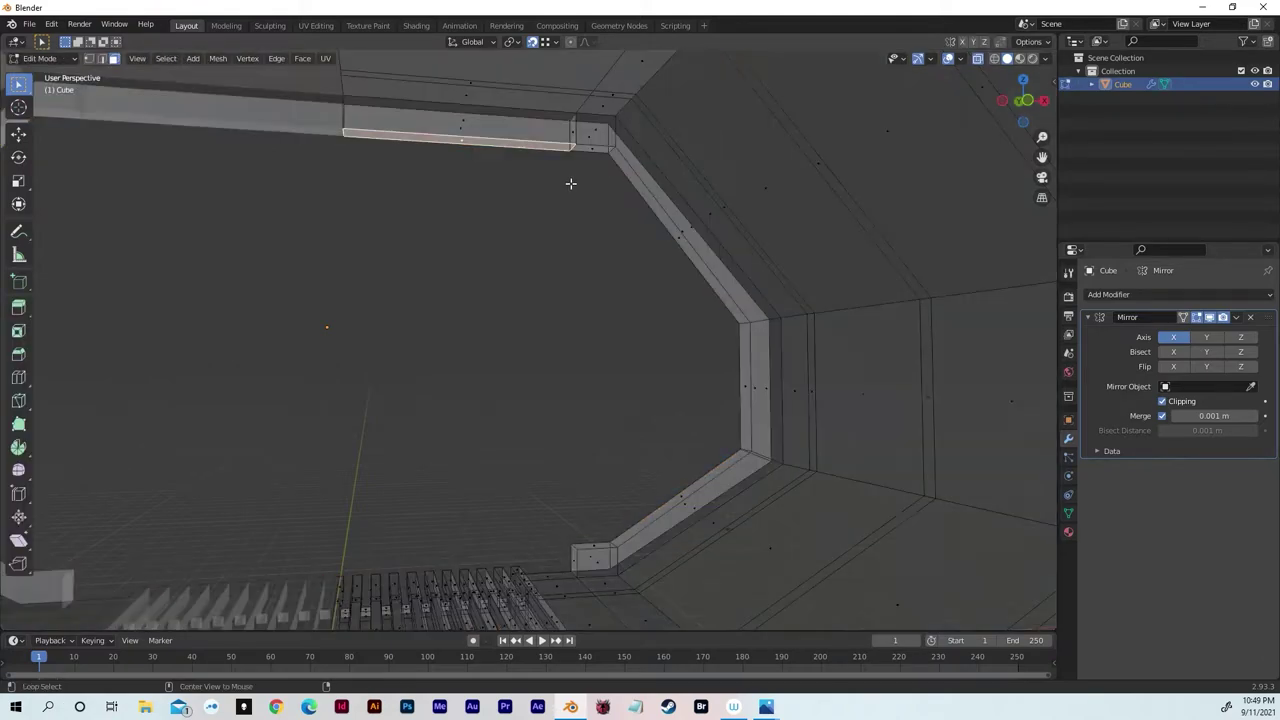
middle_click_drag(576, 174, 580, 156)
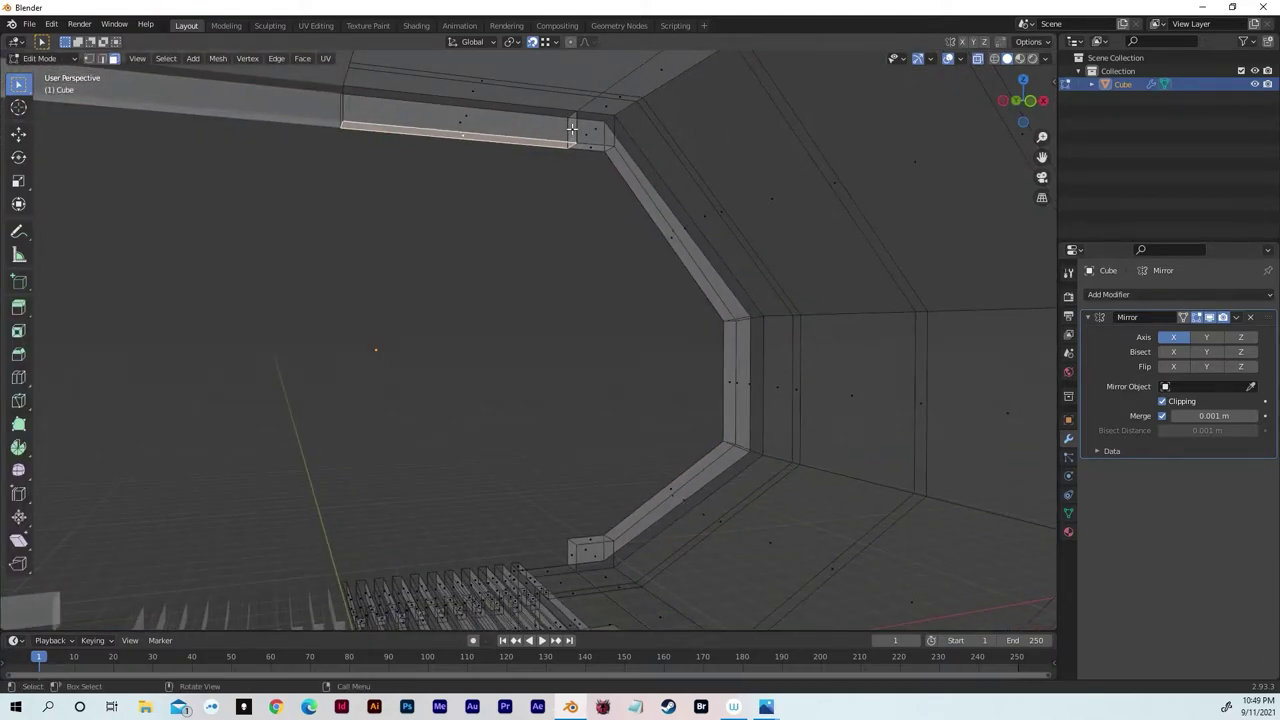
left_click(572, 130)
key("x")
left_click(576, 159)
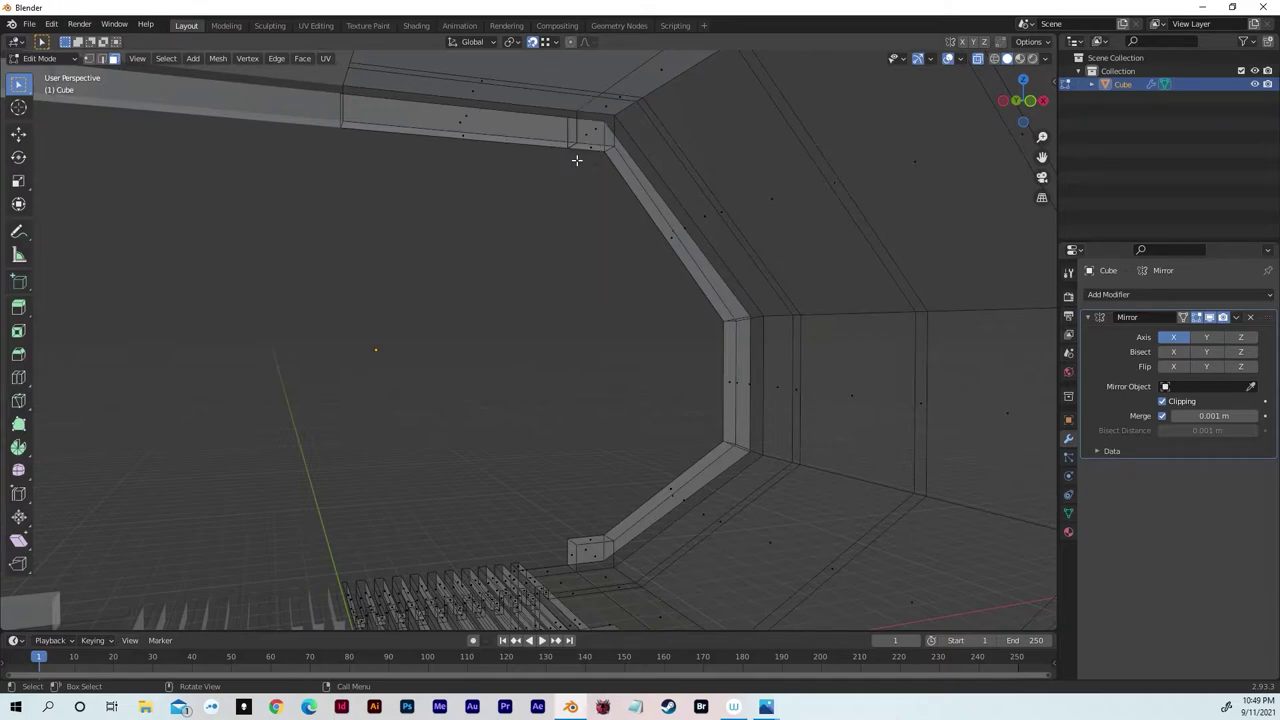
middle_click_drag(543, 183, 531, 179)
- Merge the strip's corner vertices by distance, removing 2 duplicates
key("m")
left_click(552, 178)
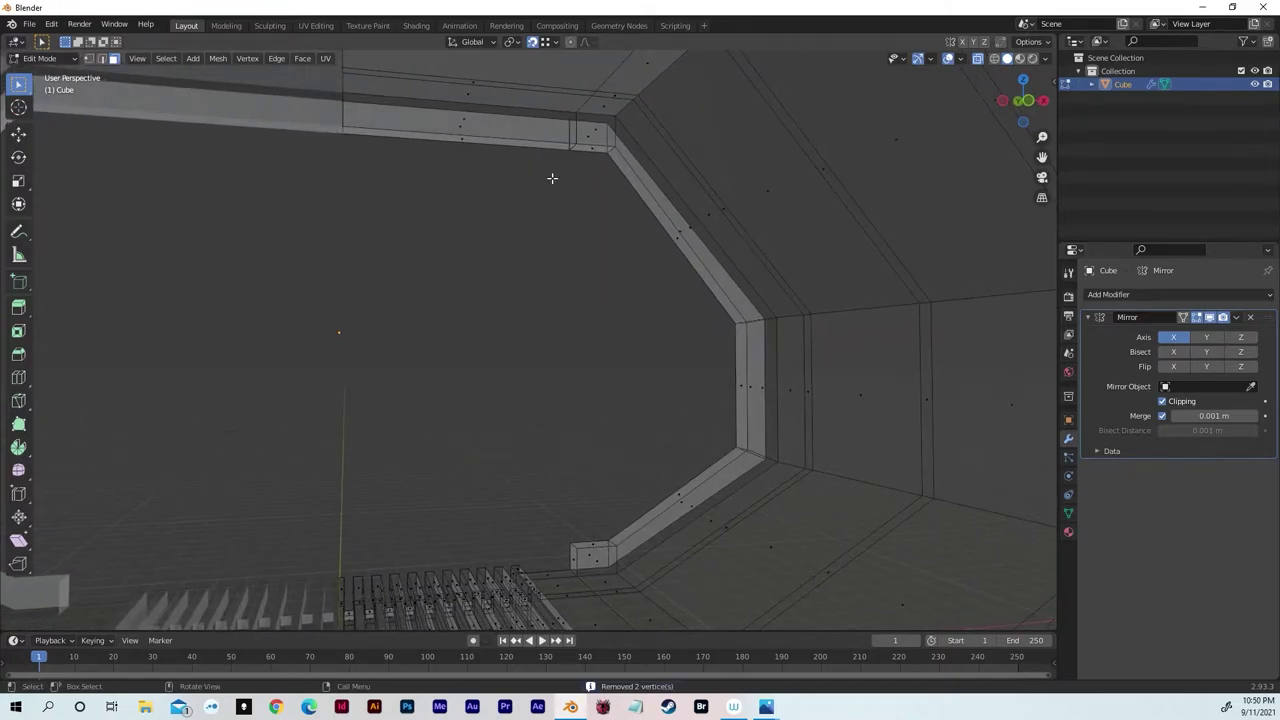
key("1")
left_click_drag(549, 172, 583, 138)
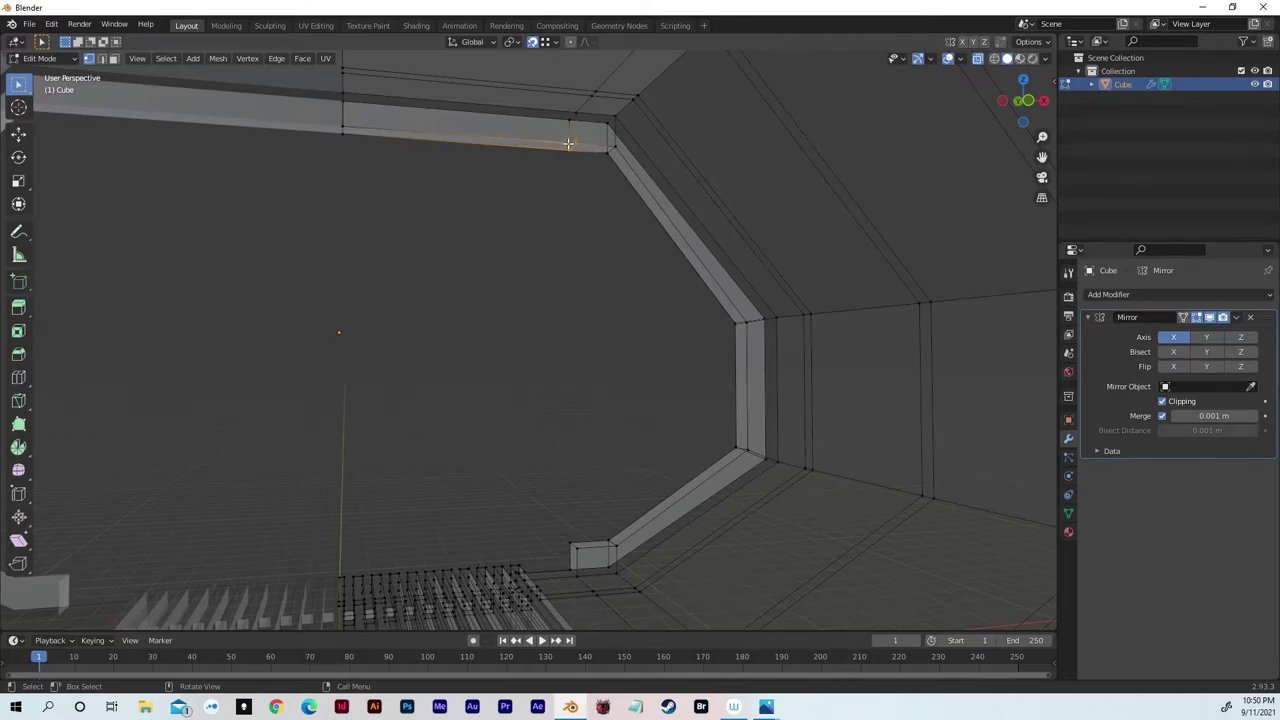
key("m")
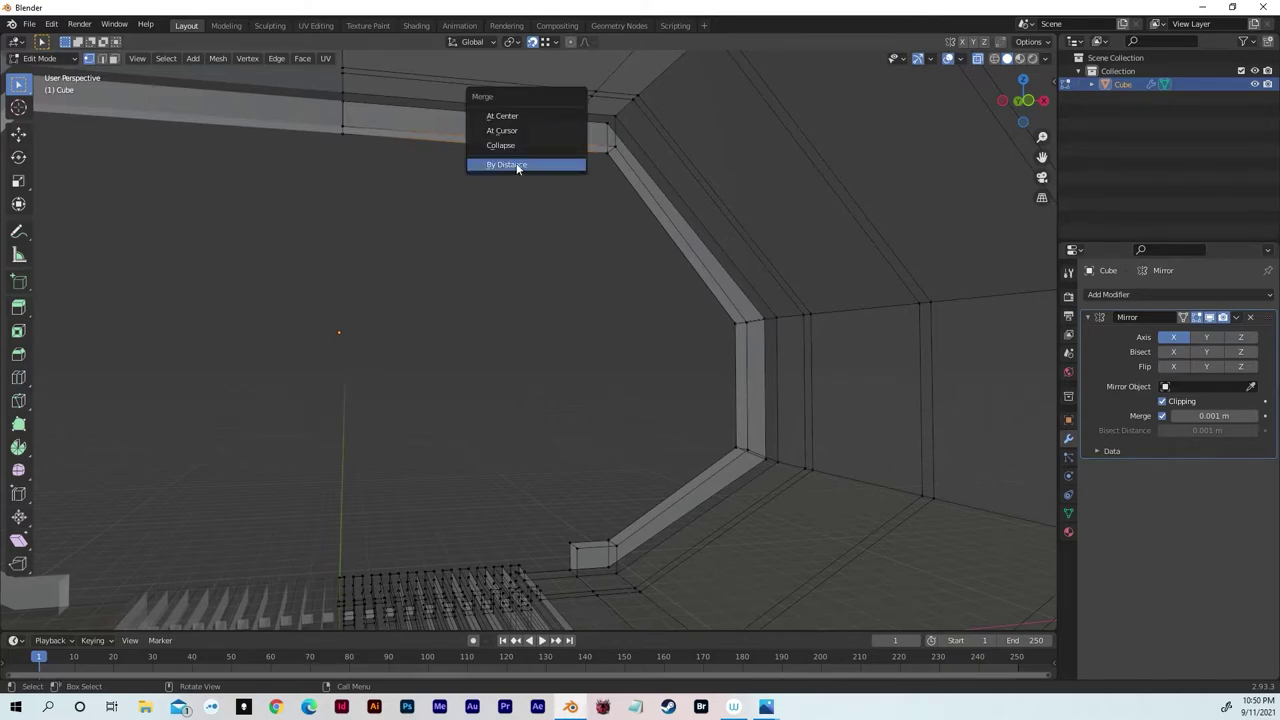
left_click(520, 165)
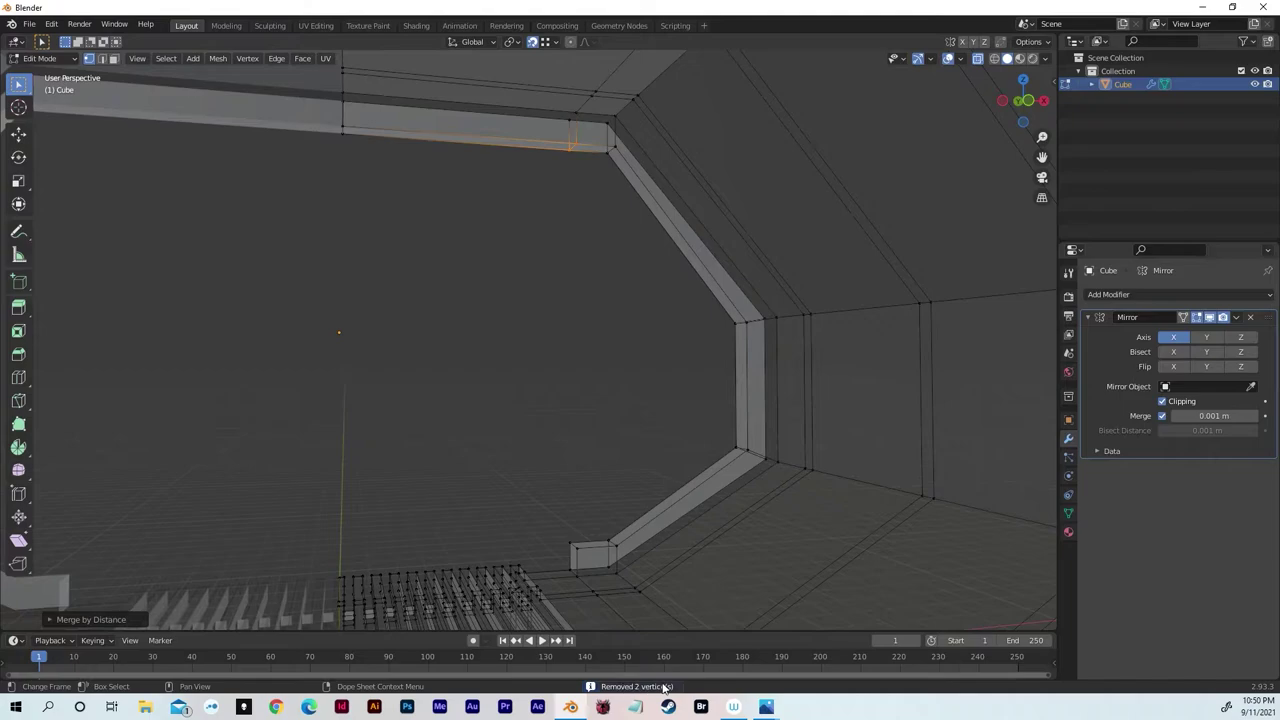
scroll(513, 411, "down", 6)
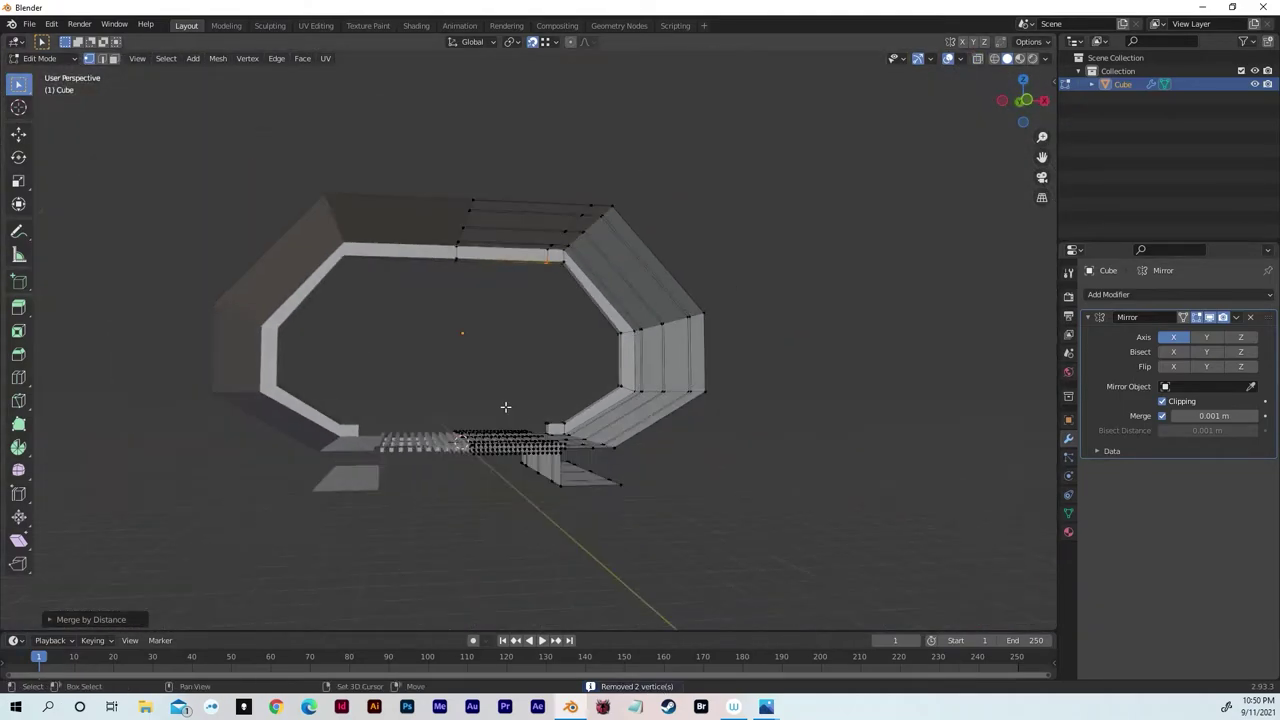
mouse_move(506, 409)
middle_mouse_down()
mouse_move(535, 416)
mouse_move(523, 423)
middle_mouse_up()
scroll(528, 417, "up", 4)
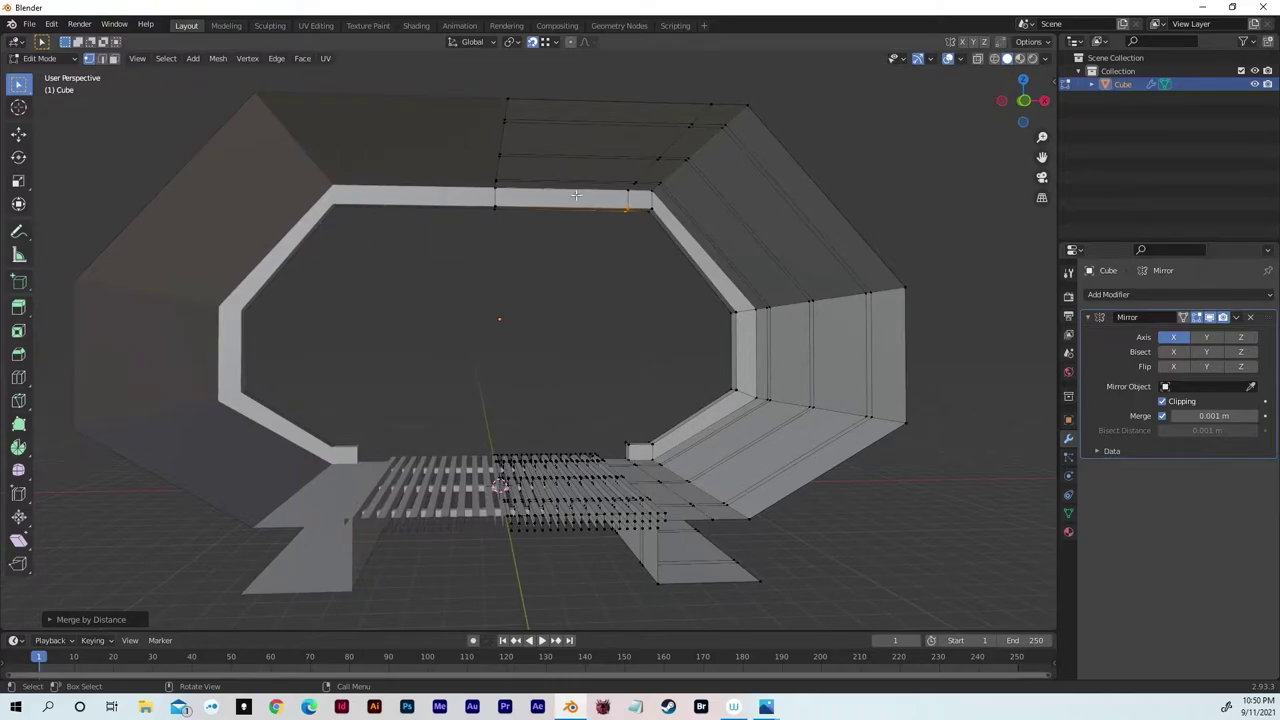
- Move the frame's top-right corner vertex along X
scroll(674, 211, "up", 2)
middle_click_drag(663, 221, 618, 242)
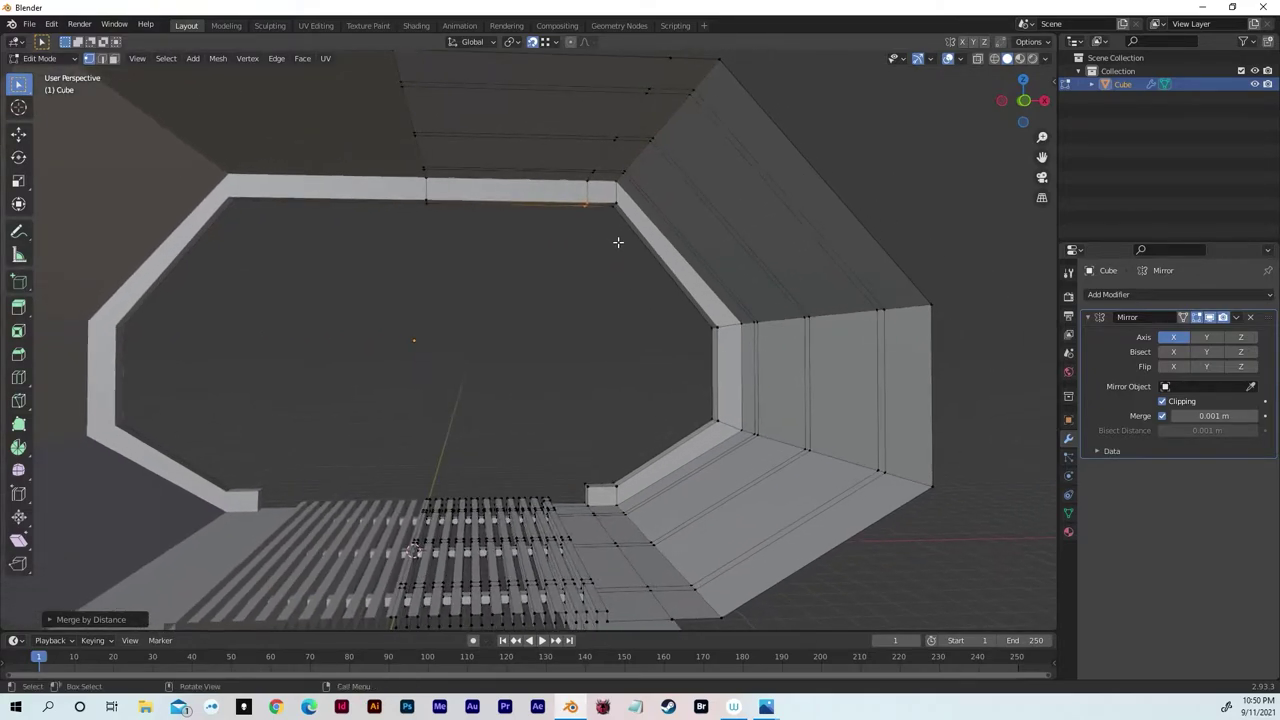
scroll(628, 230, "up", 1)
left_click_drag(606, 231, 642, 172)
key("g")
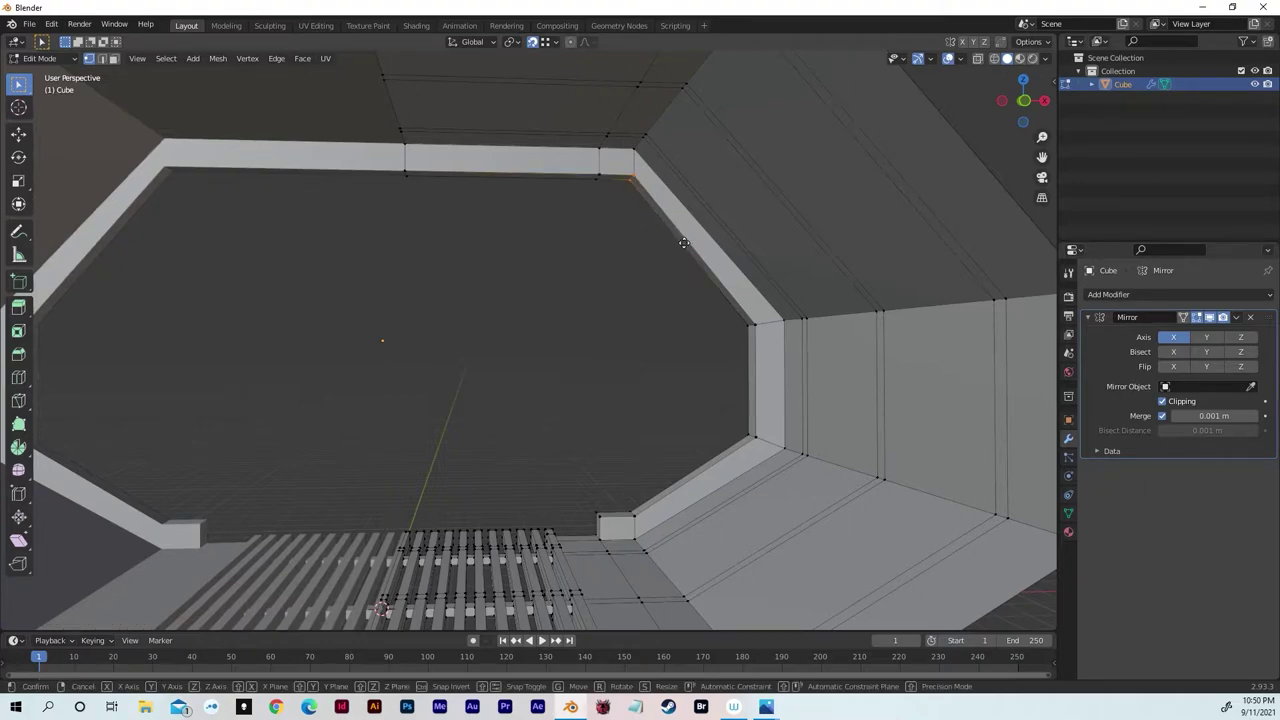
key("x")
left_click(673, 243)
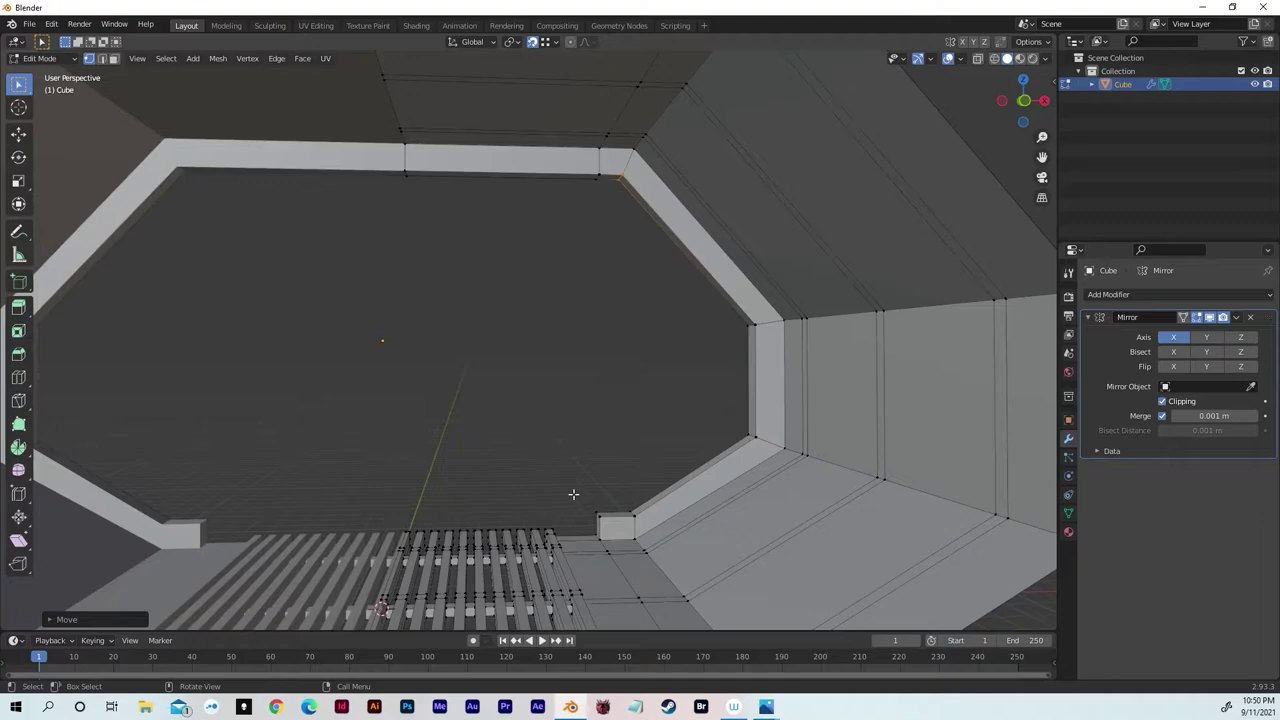
- Raise the top edge of the small floor block along Z
left_click(634, 516)
key("g")
key("z")
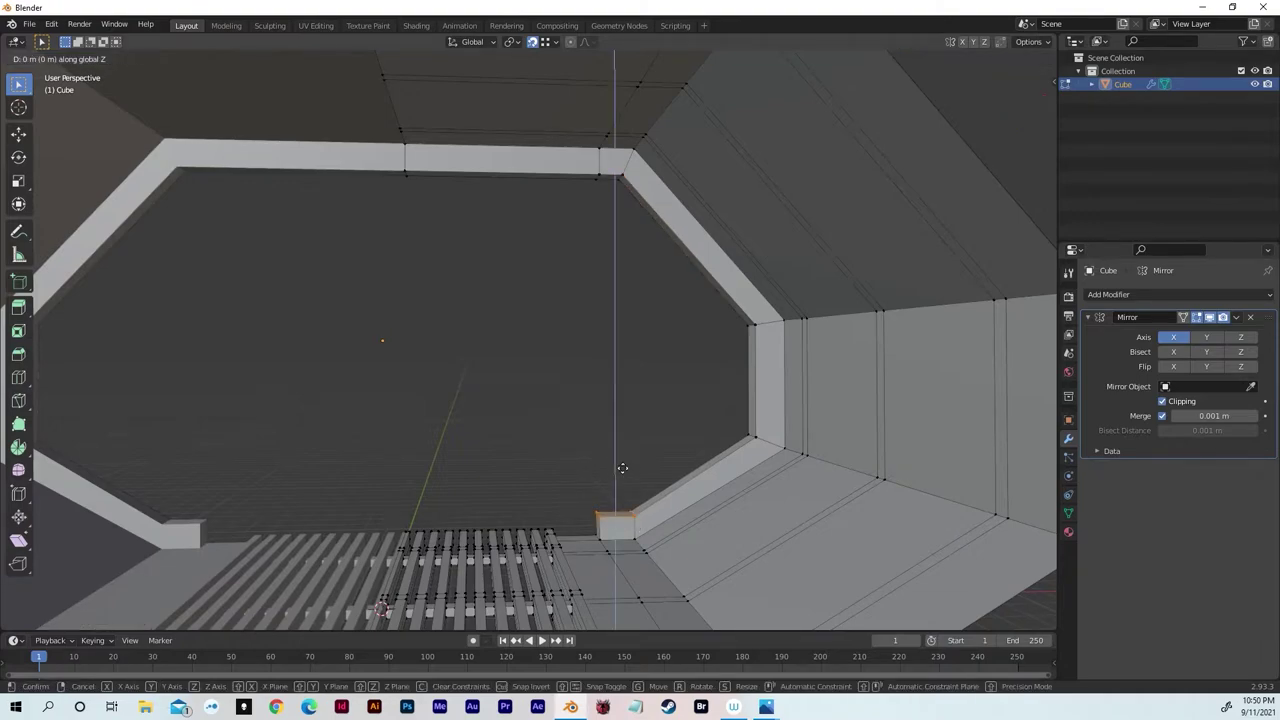
left_click(618, 460)
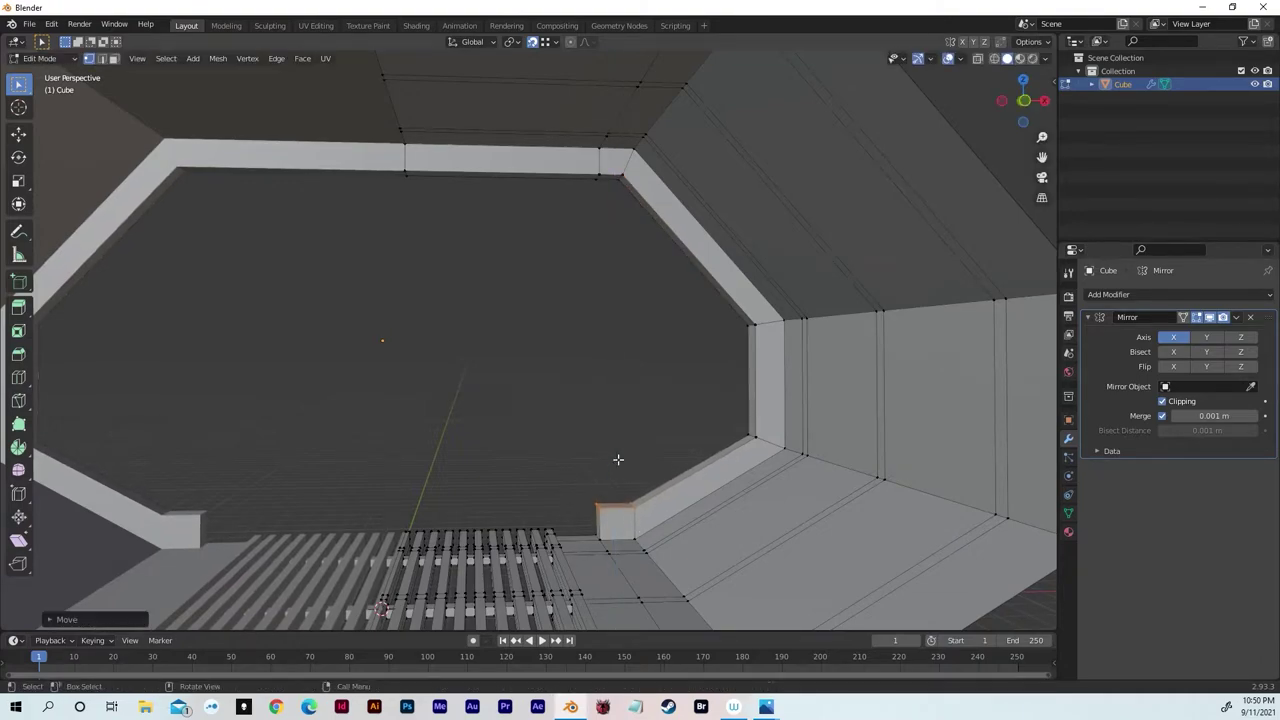
scroll(652, 453, "down", 3)
middle_click_drag(649, 449, 744, 380)
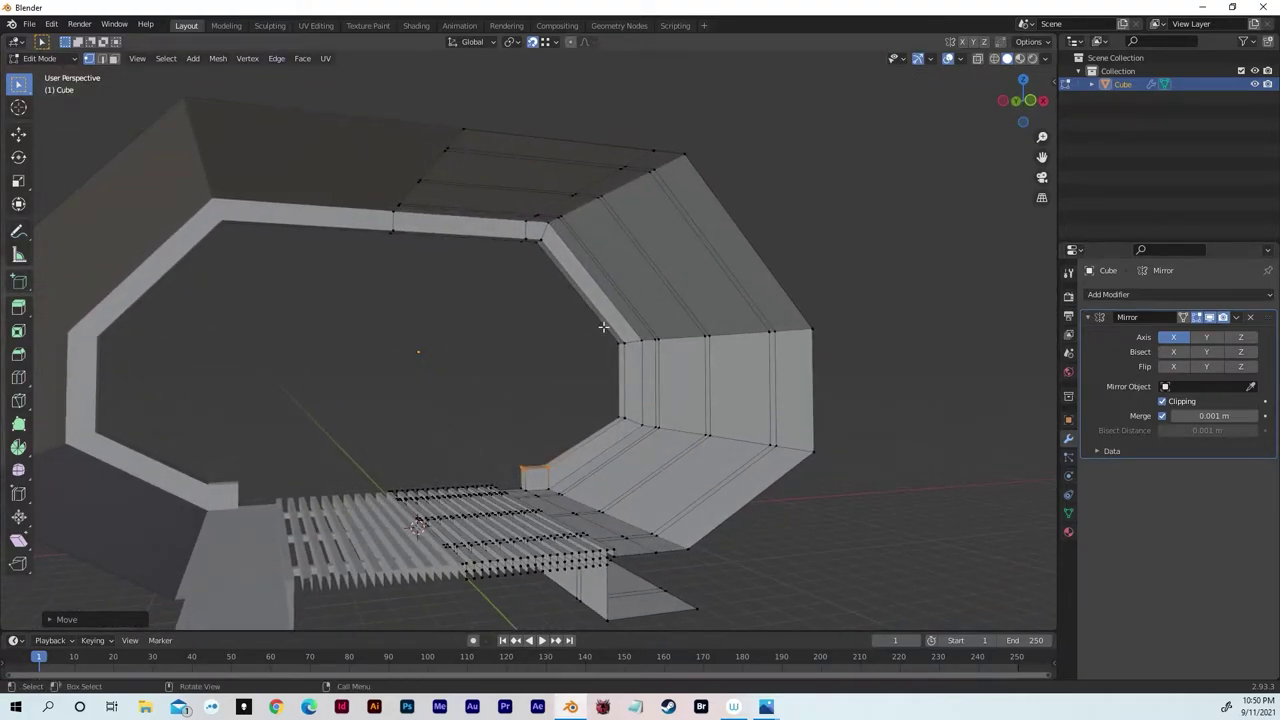
key("3")
middle_click_drag(643, 316, 655, 325)
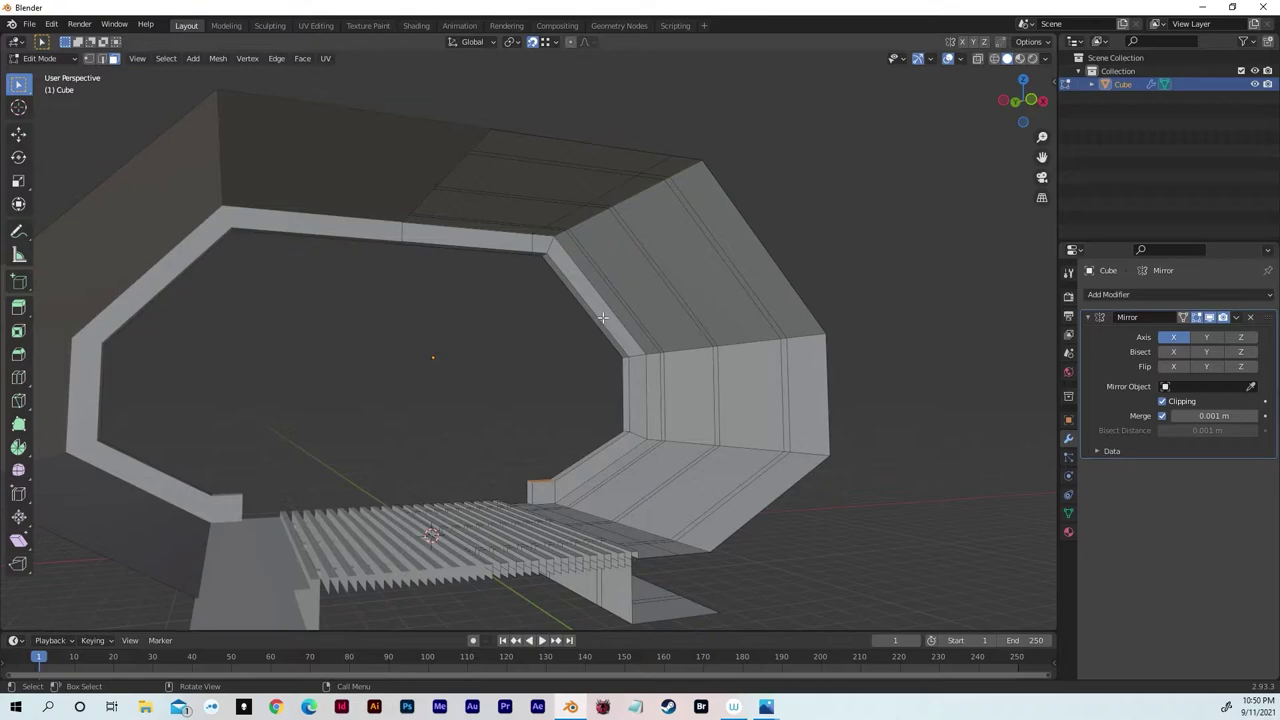
- Loop cut the side wall with one extra edge loop
key("ctrl+r")
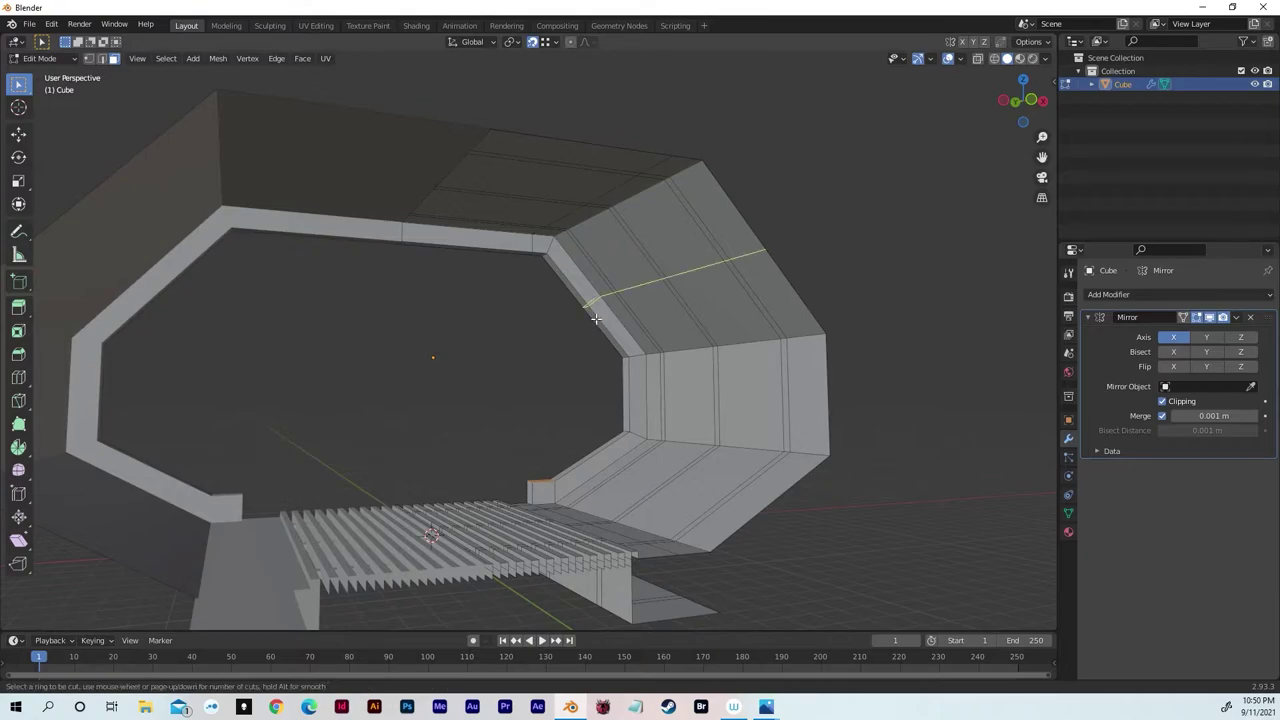
left_click(596, 318)
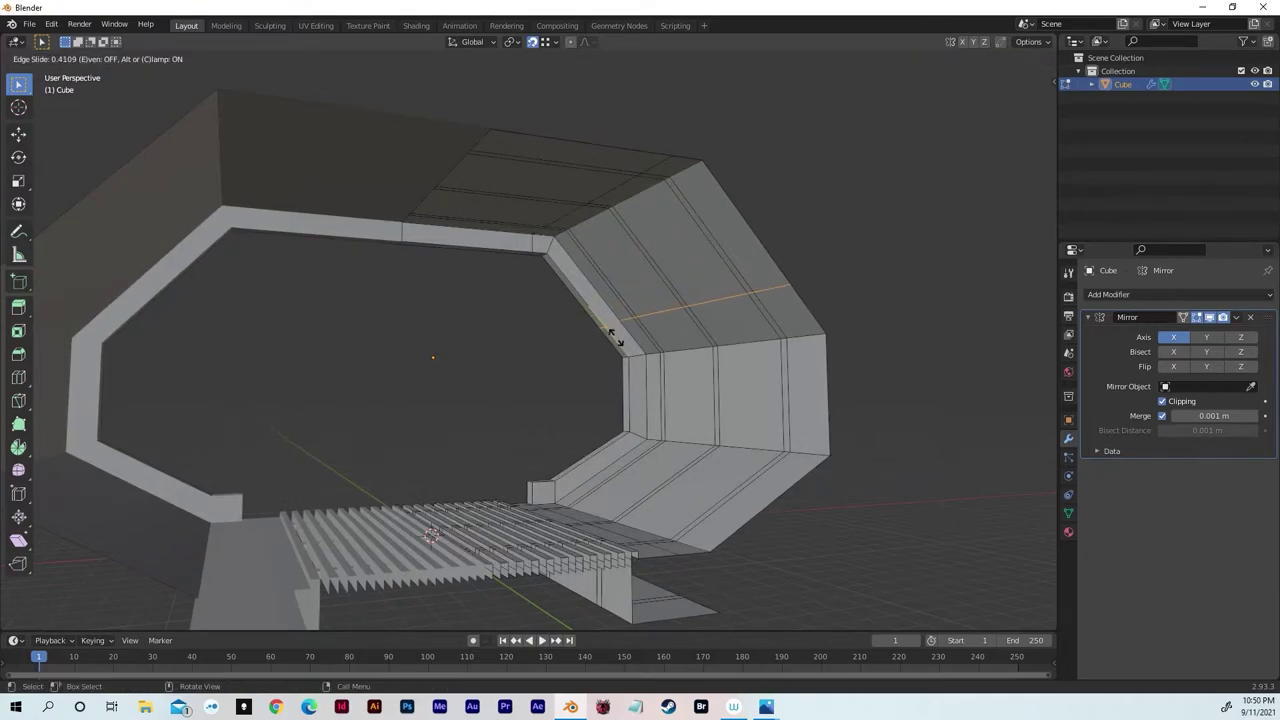
left_click(615, 338)
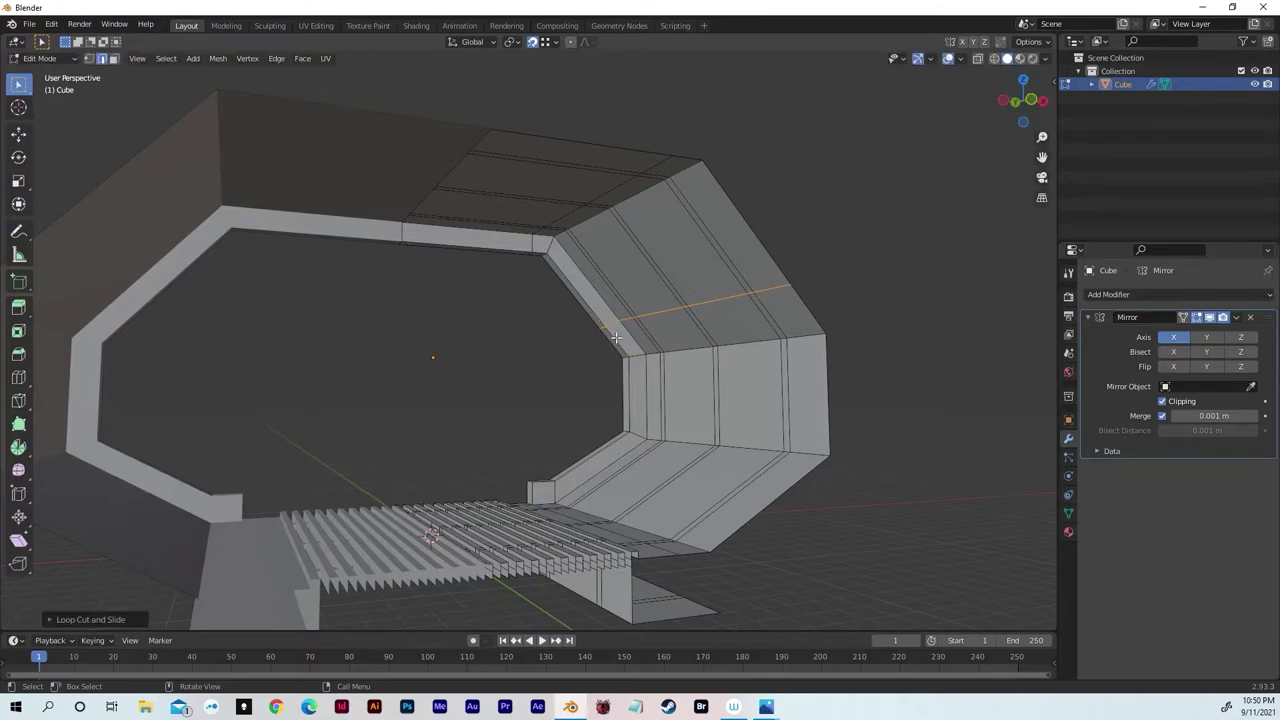
left_click(606, 440, "alt")
key("g")
key("g")
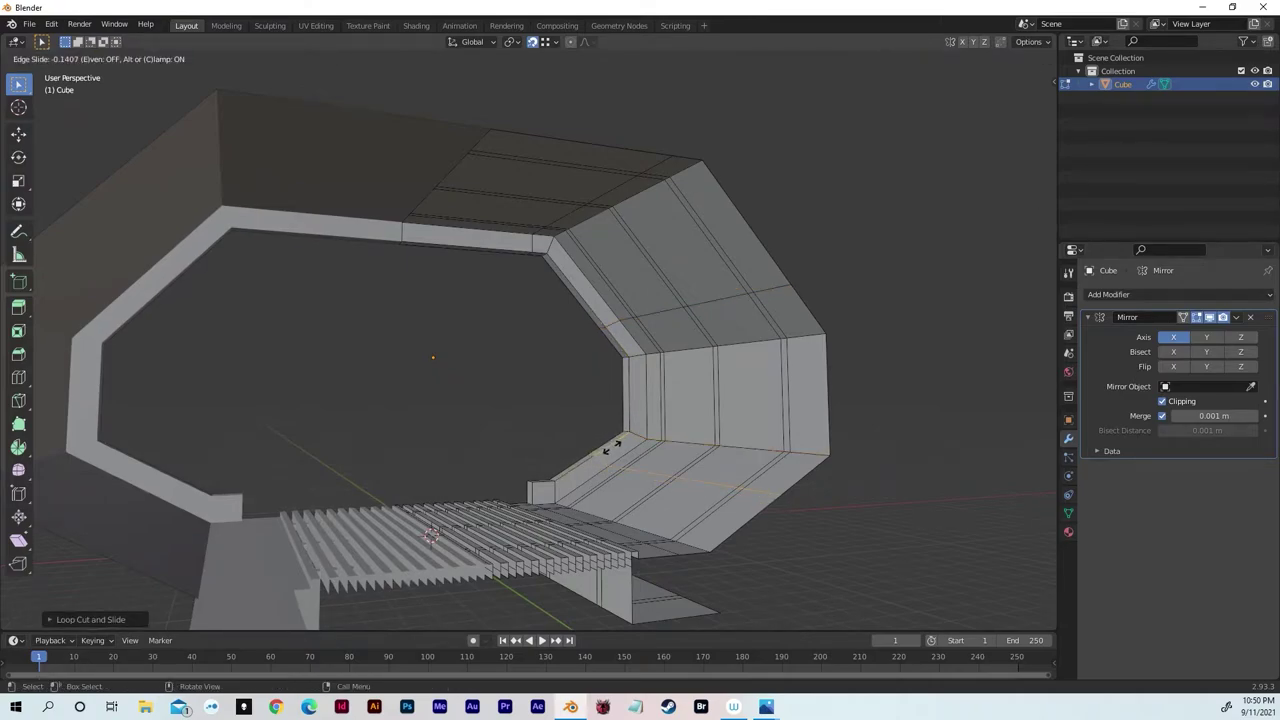
right_click(606, 450)
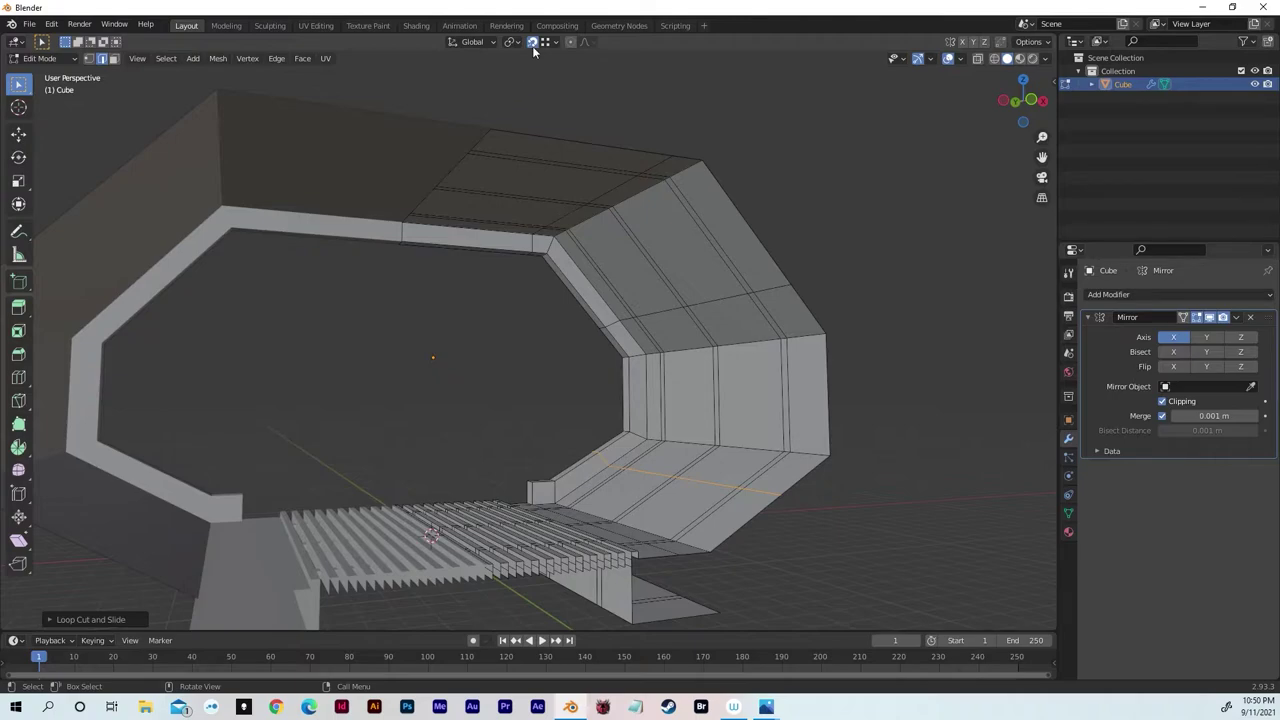
middle_click_drag(597, 188, 688, 289)
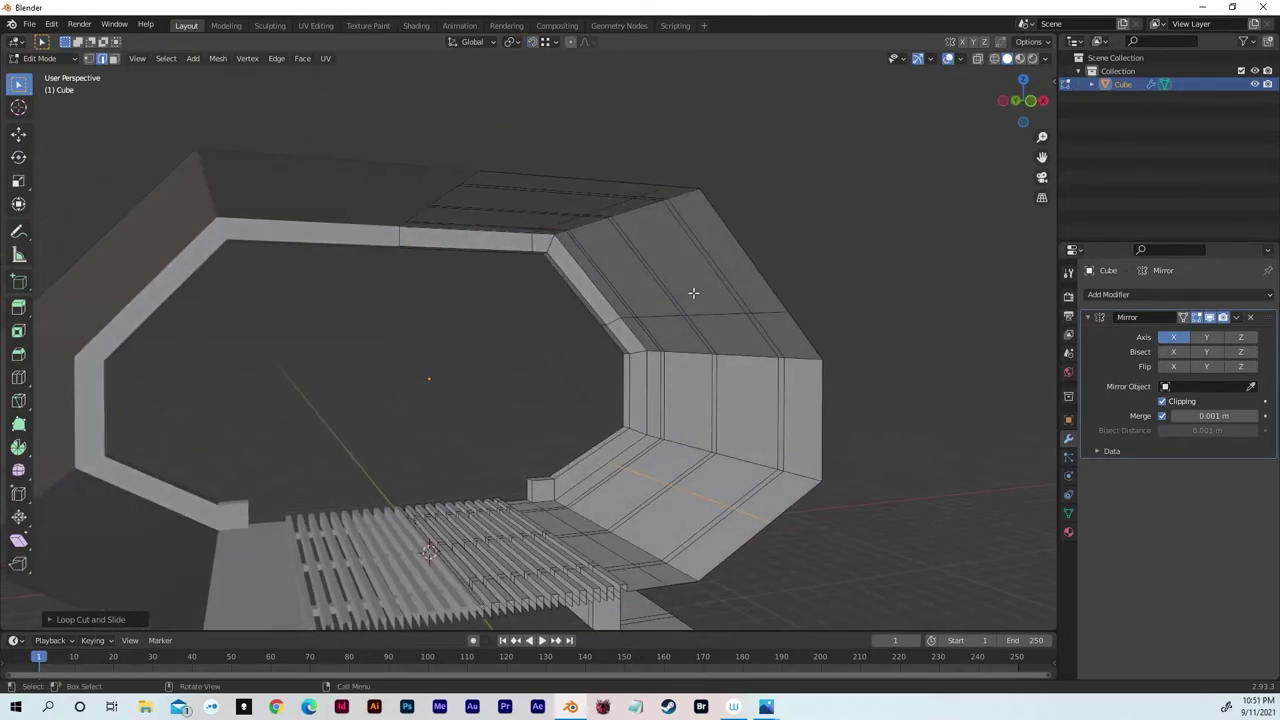
- Push the side-wall section outward along X into a wide outer rib, then exit Edit Mode
left_click(640, 333, "shift")
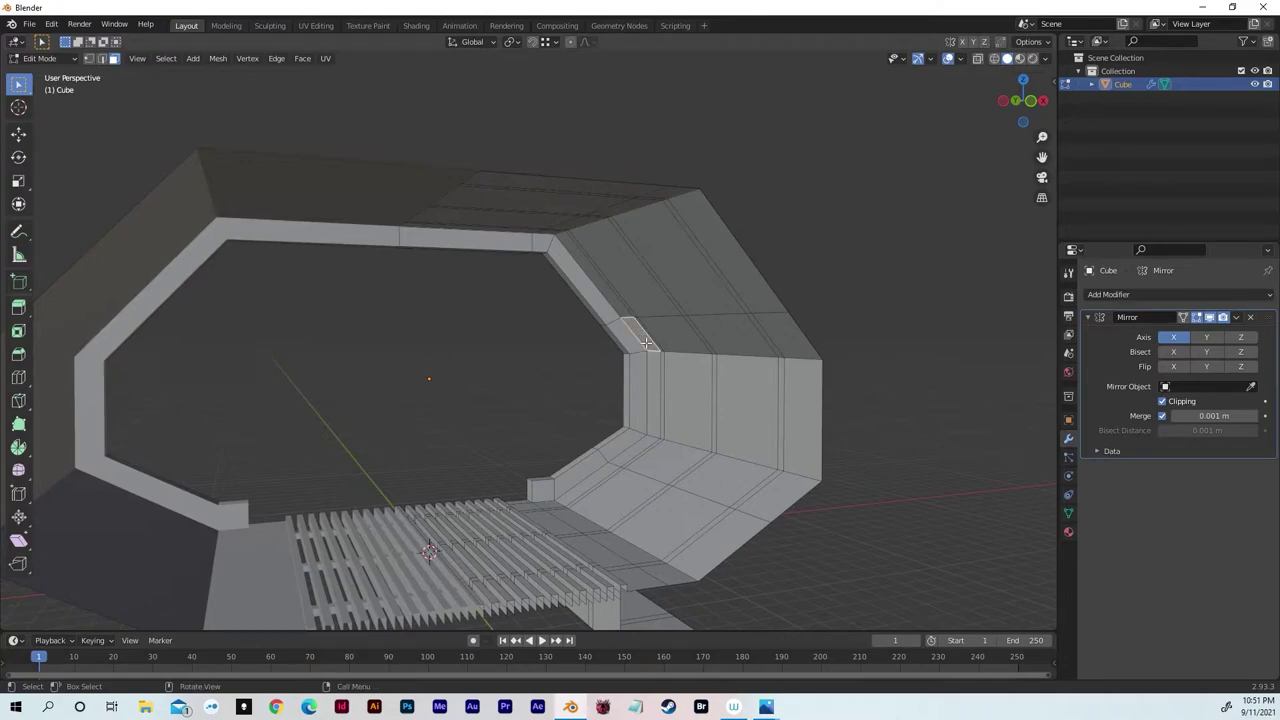
left_click(788, 487, "ctrl")
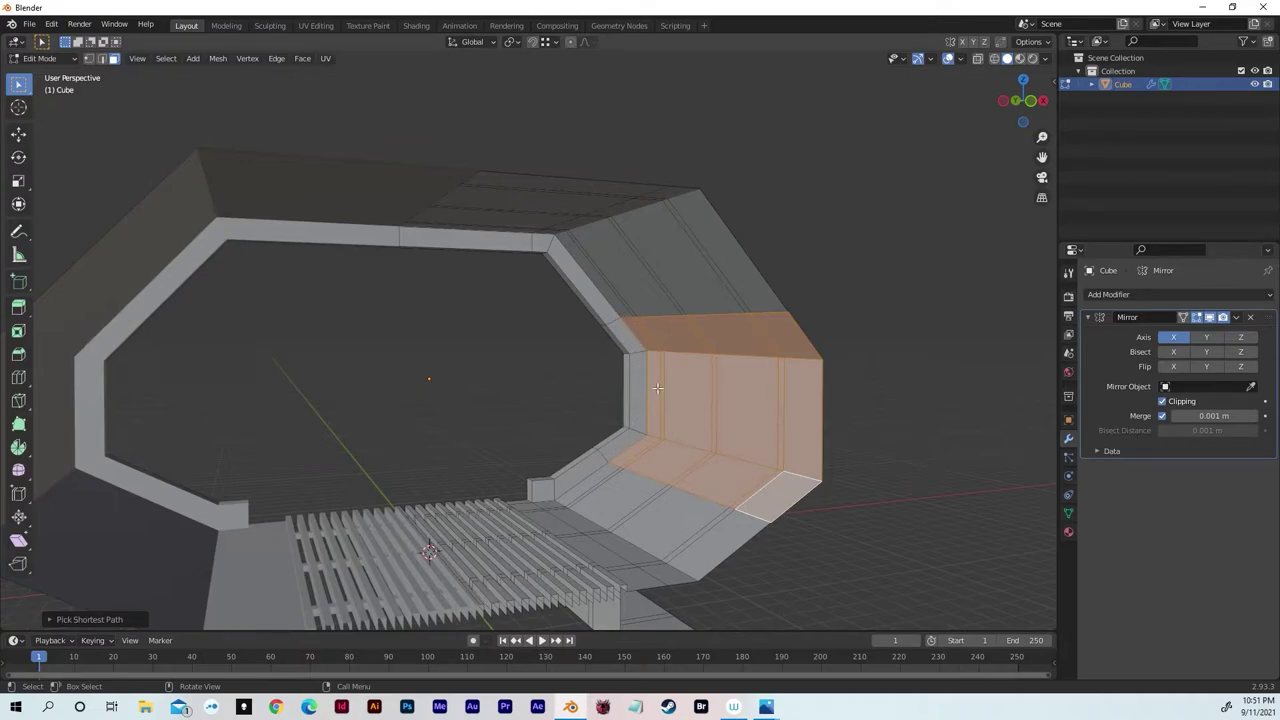
key("g")
key("x")
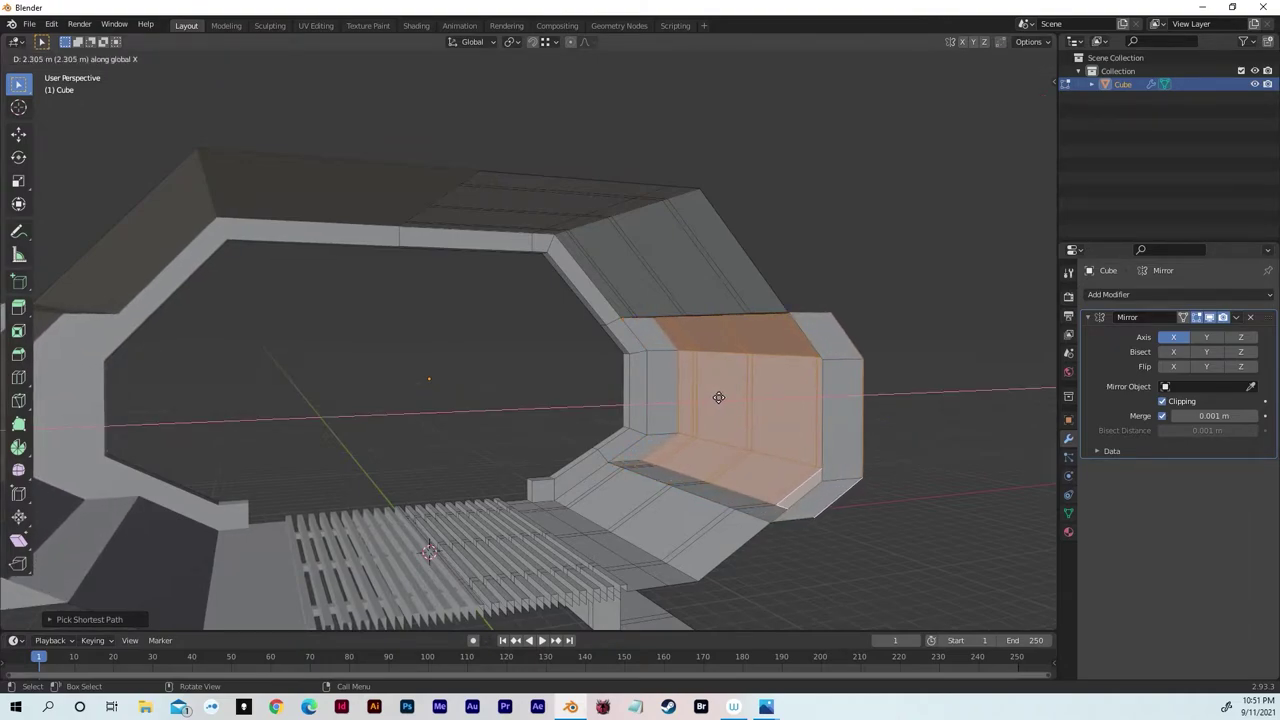
left_click(718, 397)
middle_click_drag(720, 398, 630, 306)
left_click(610, 346)
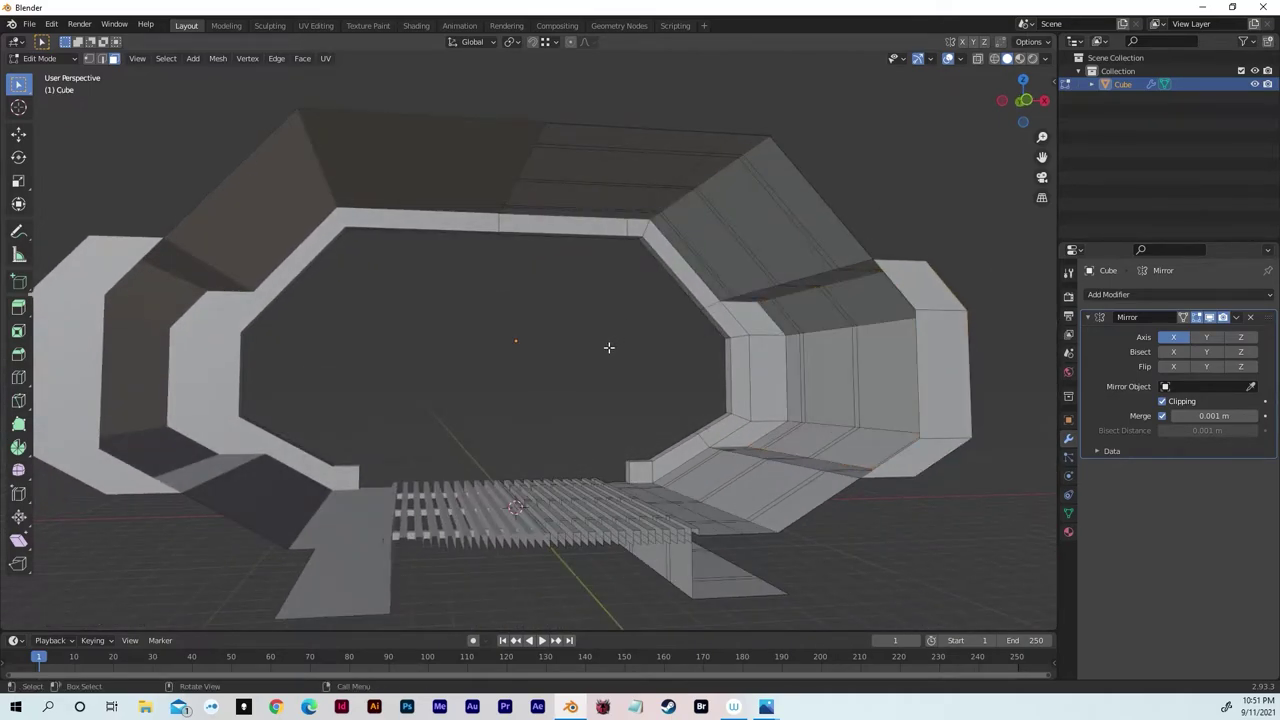
middle_click_drag(653, 421, 667, 430)
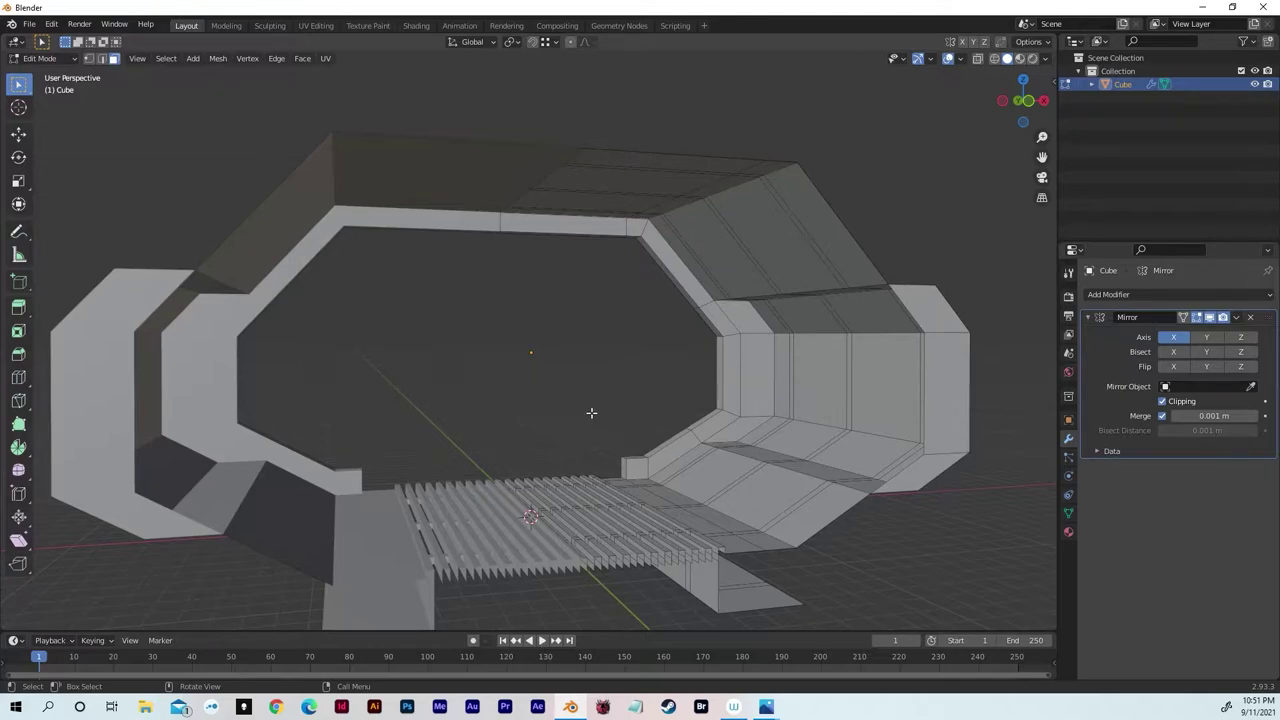
key("Tab")
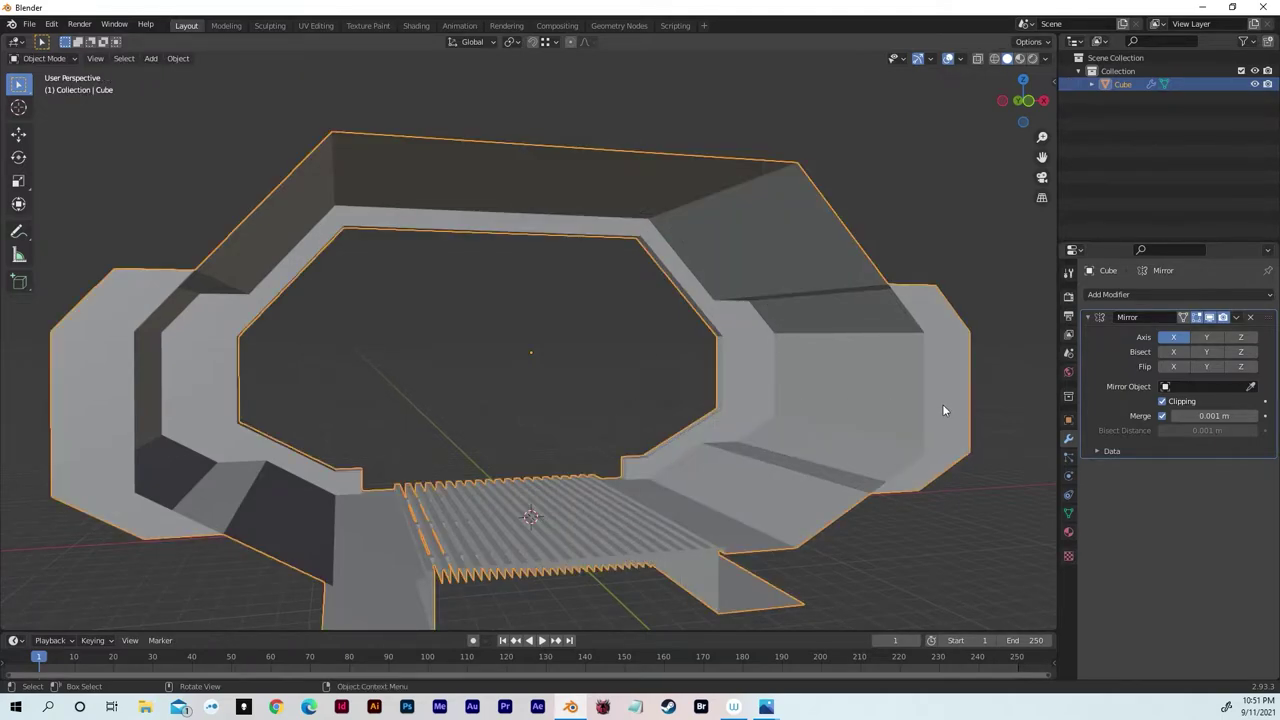
- Add an Array modifier with relative offset X 0 and Y 1
double_click(1125, 316)
key("Return")
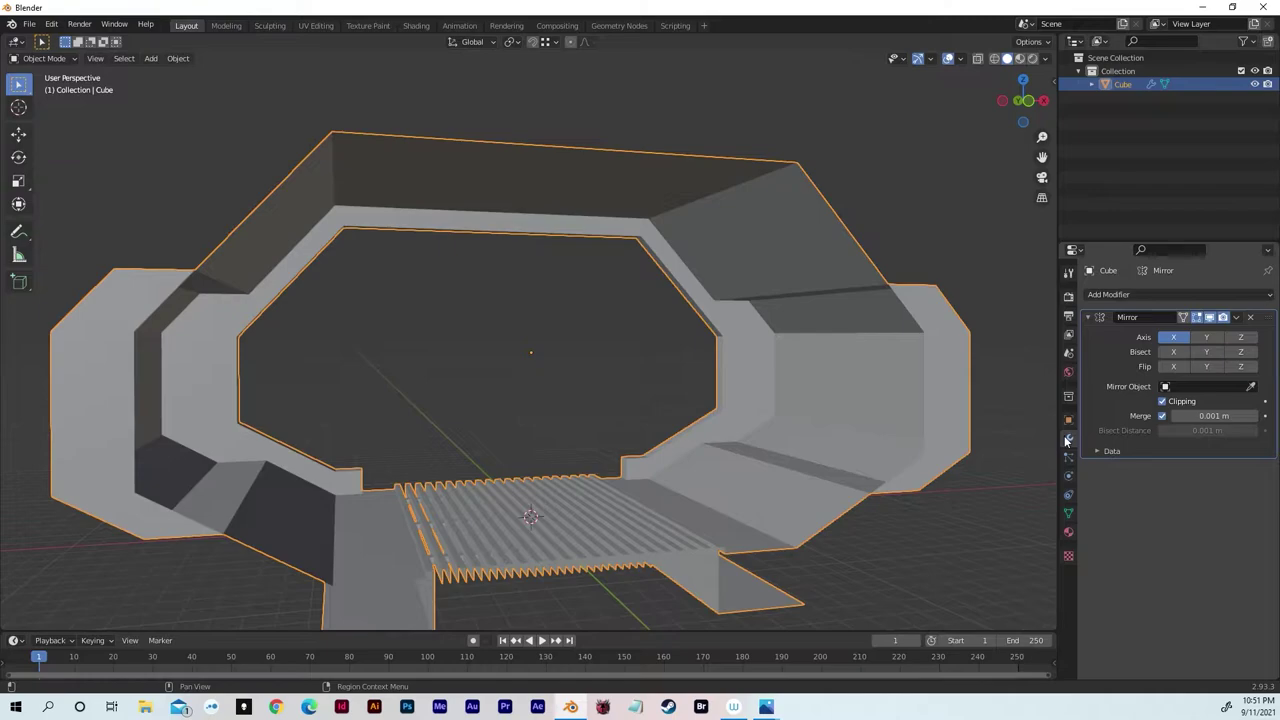
left_click(1121, 296)
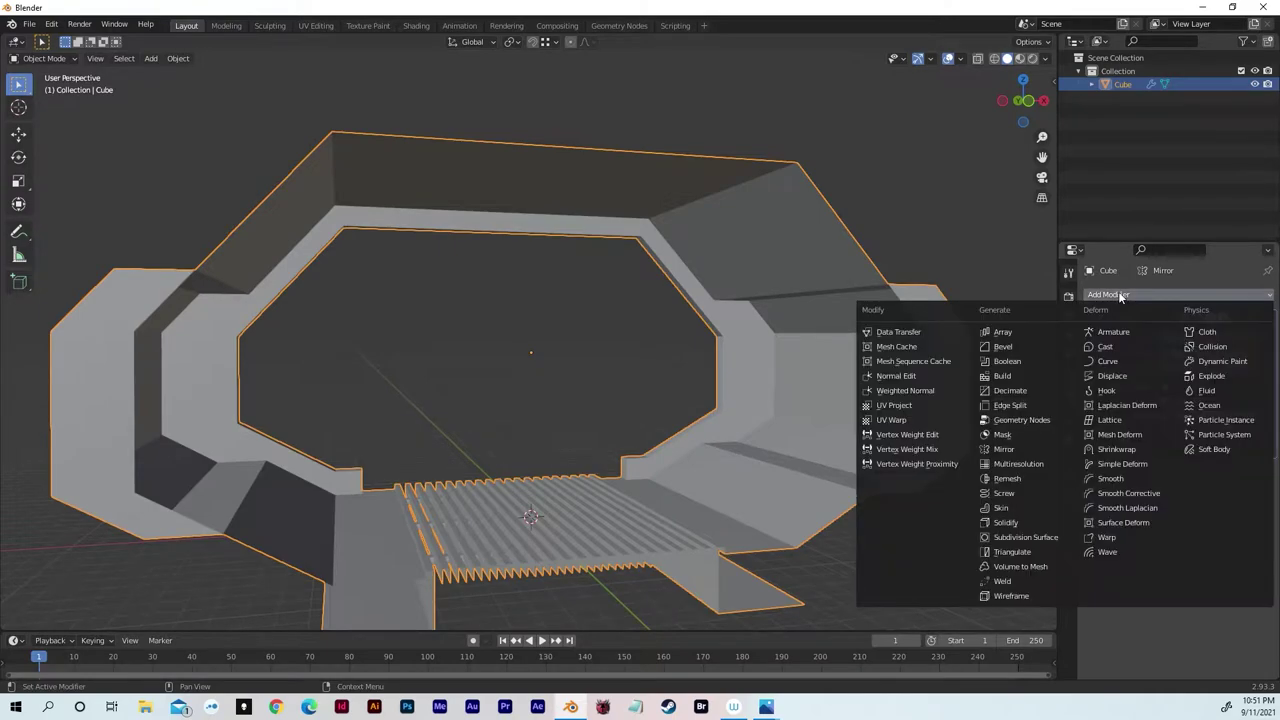
left_click(1001, 334)
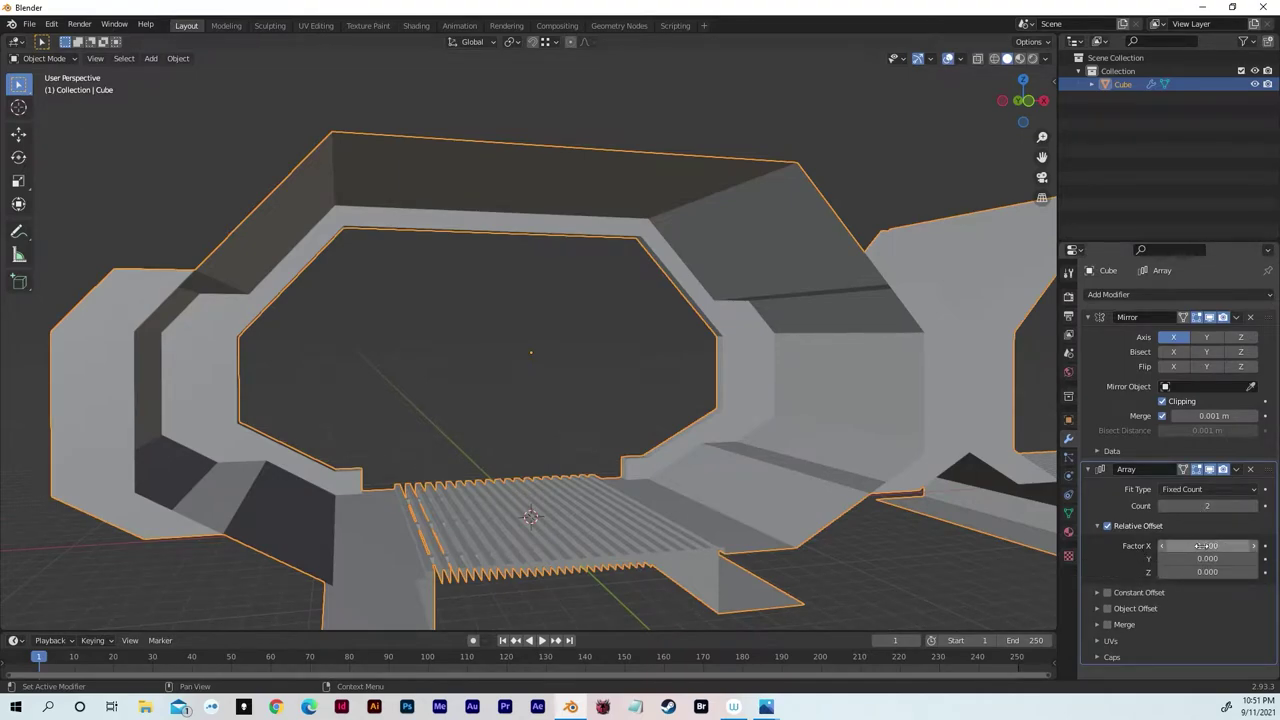
left_click(1209, 546)
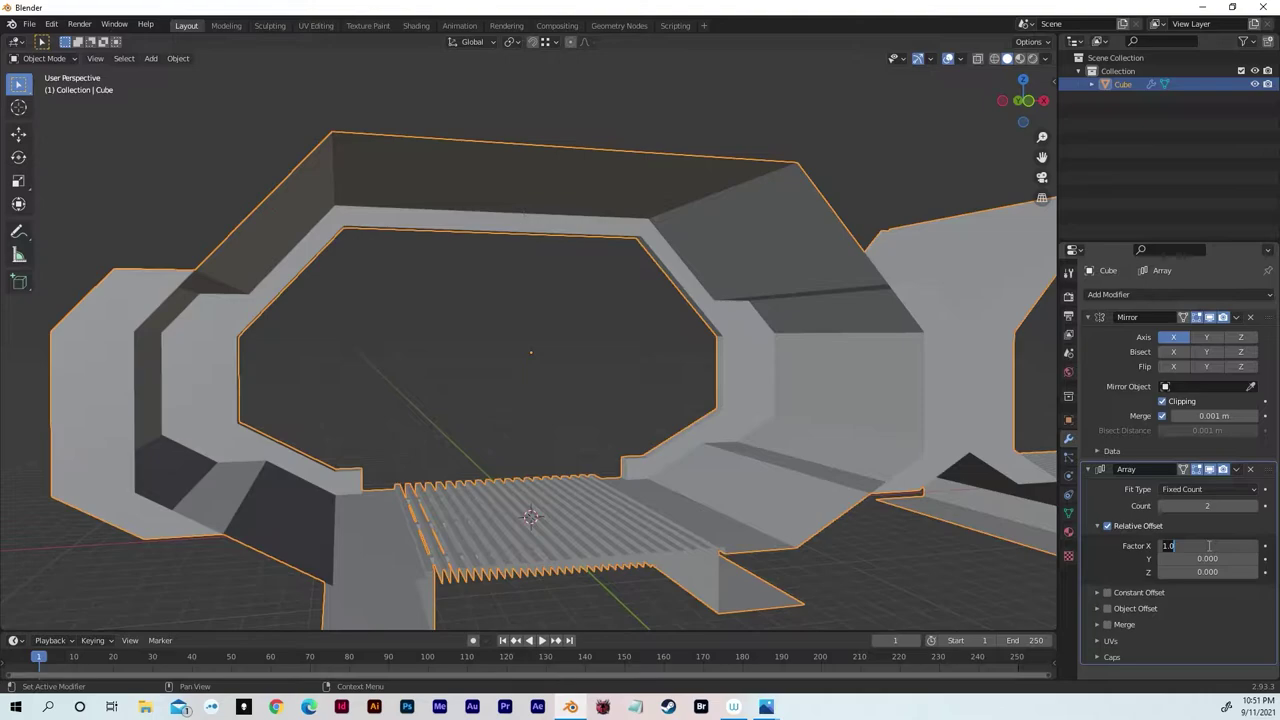
type("0")
key("Return")
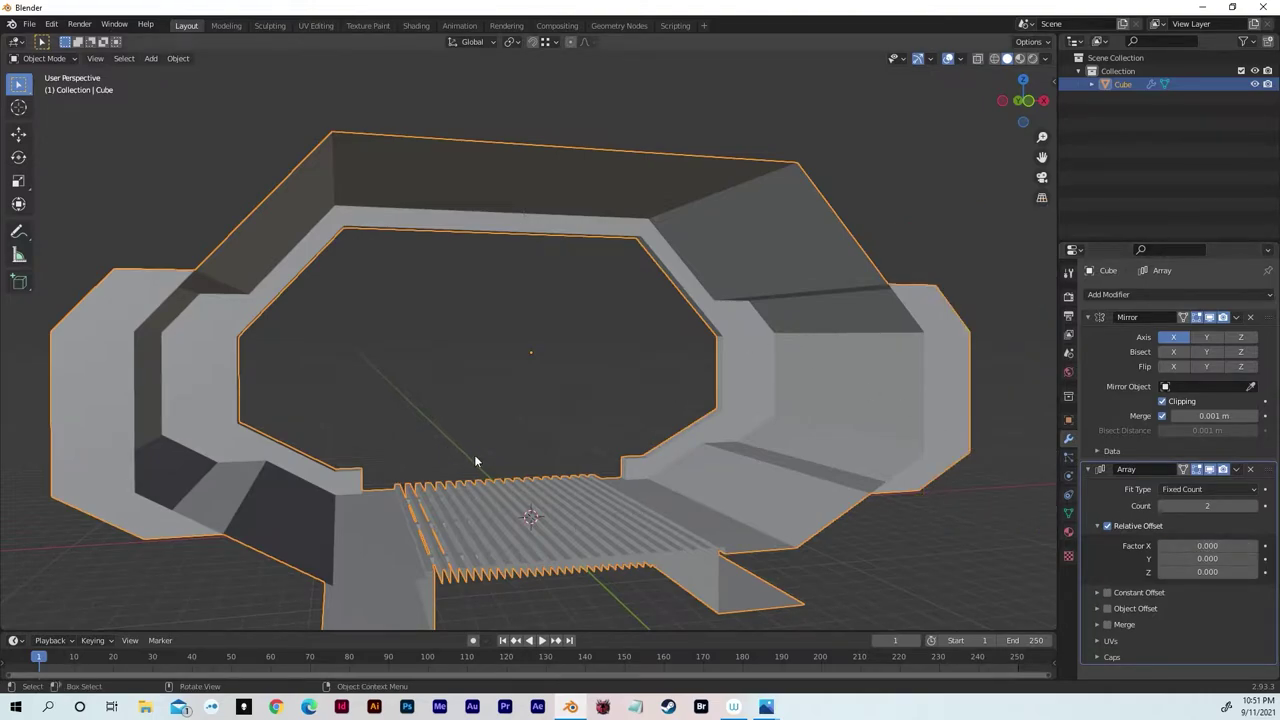
left_click(1193, 558)
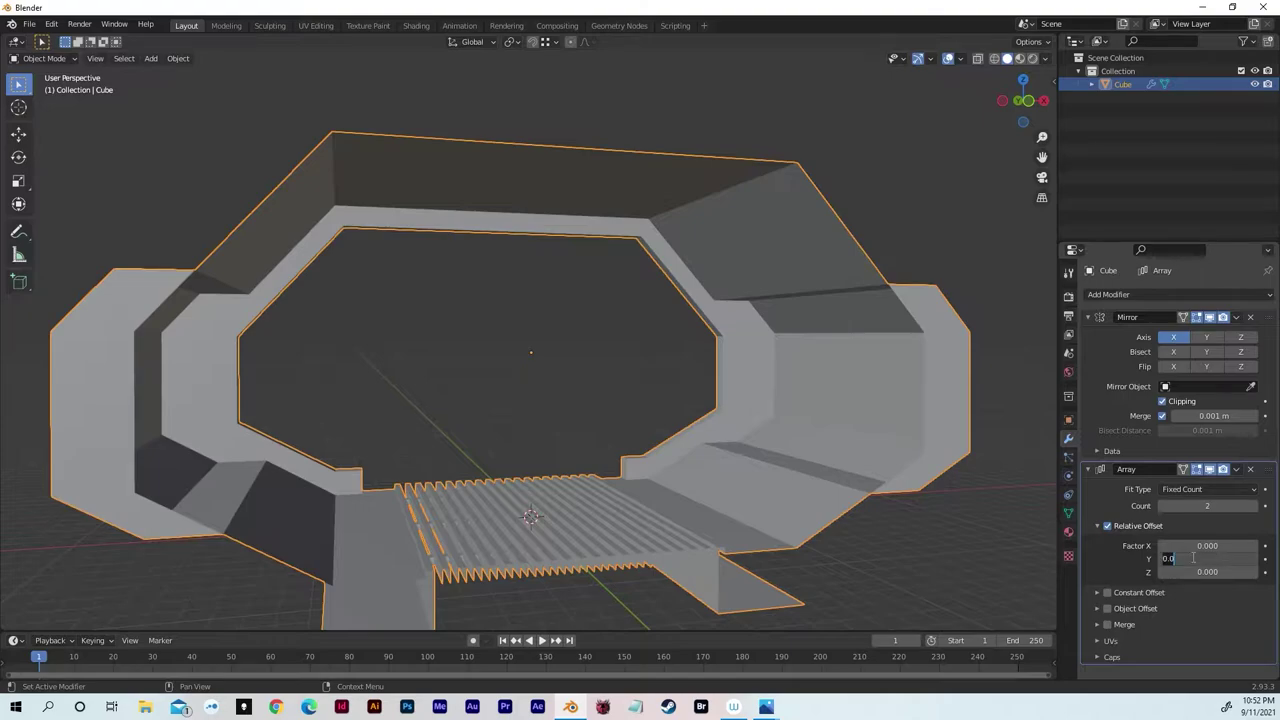
type("1")
key("Return")
- Raise the array count to 10 copies along Y
middle_click_drag(659, 437, 477, 409)
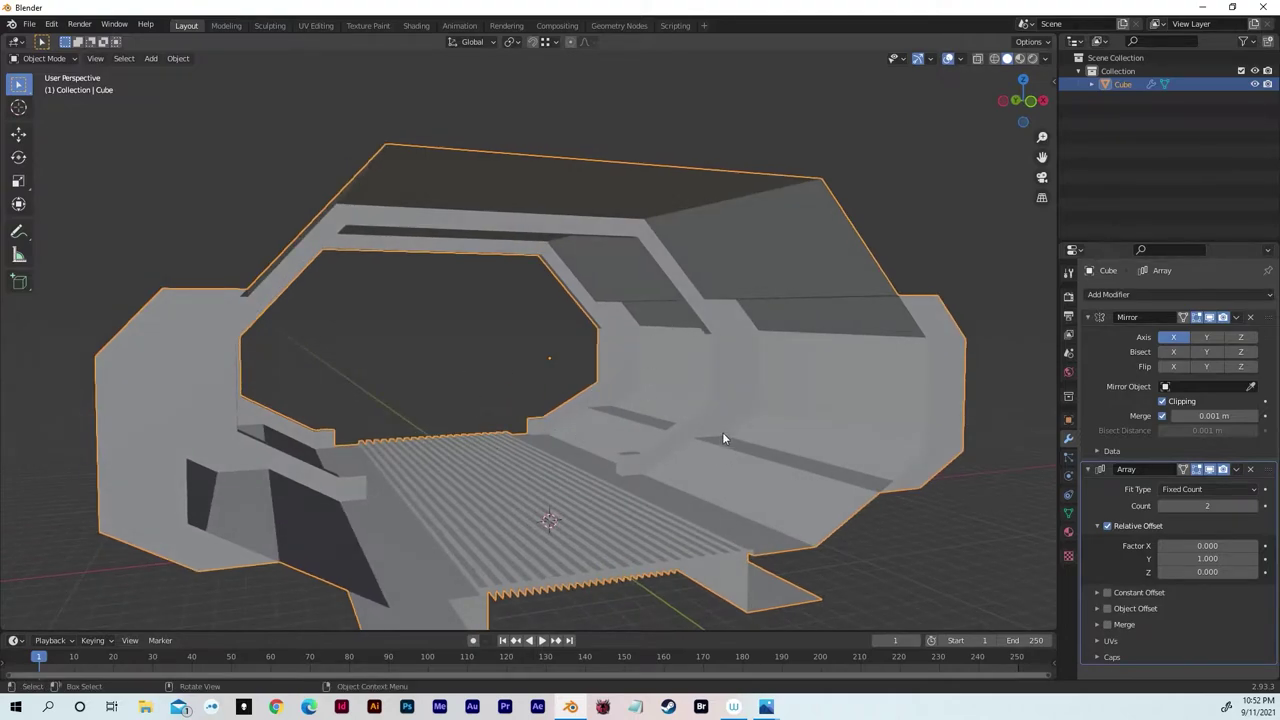
left_click(1255, 506)
left_click(1255, 506)
left_click(1255, 506)
left_click(1255, 506)
left_click(1255, 506)
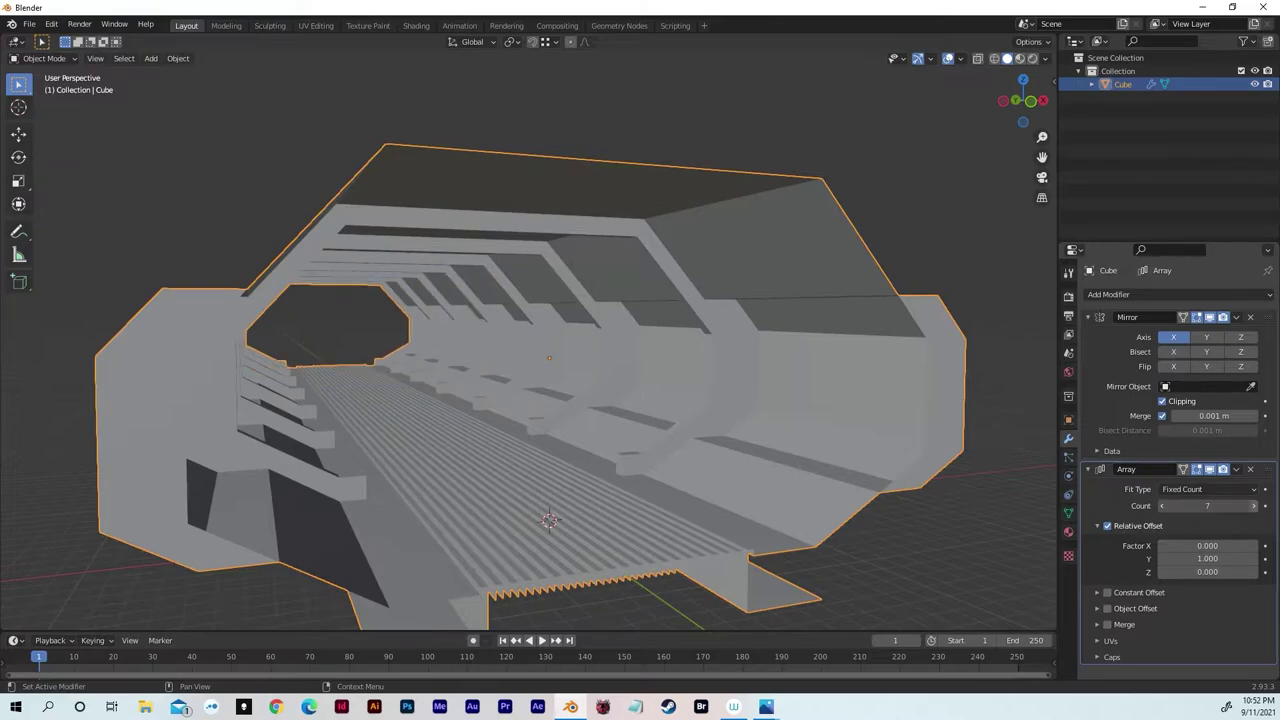
left_click(1255, 506)
left_click(1255, 506)
left_click(1255, 506)
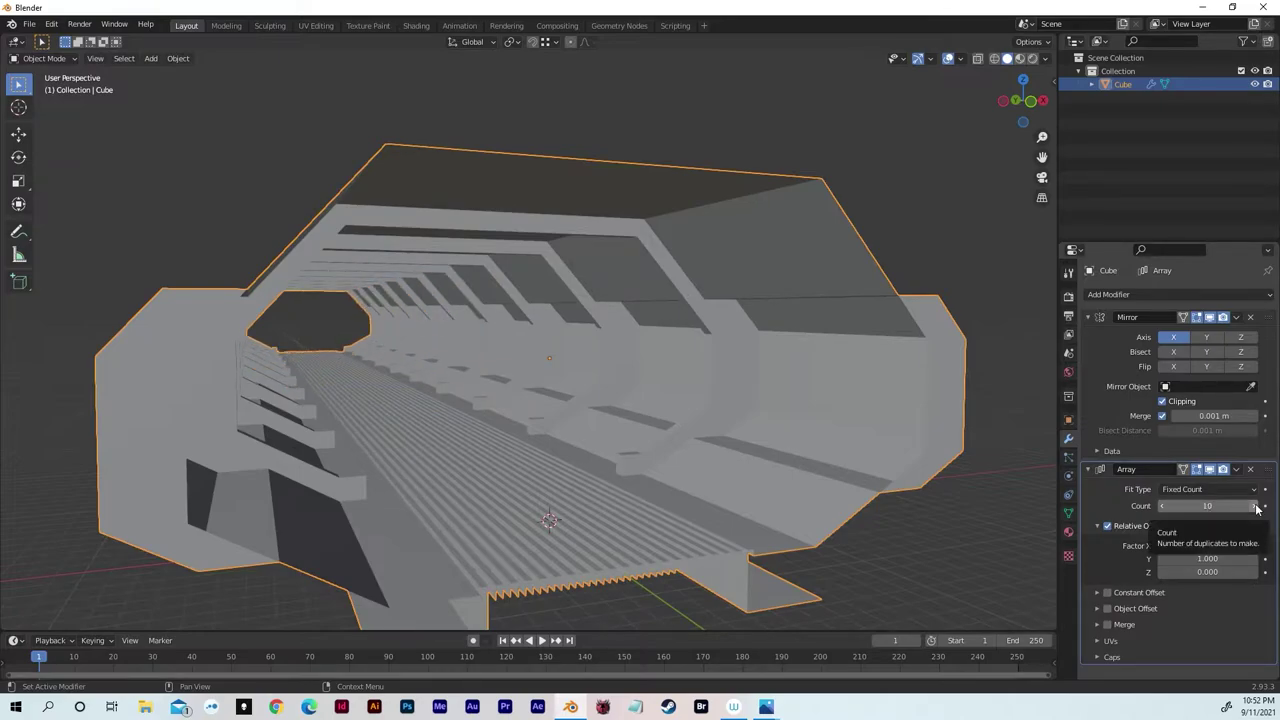
middle_click_drag(764, 420, 734, 420)
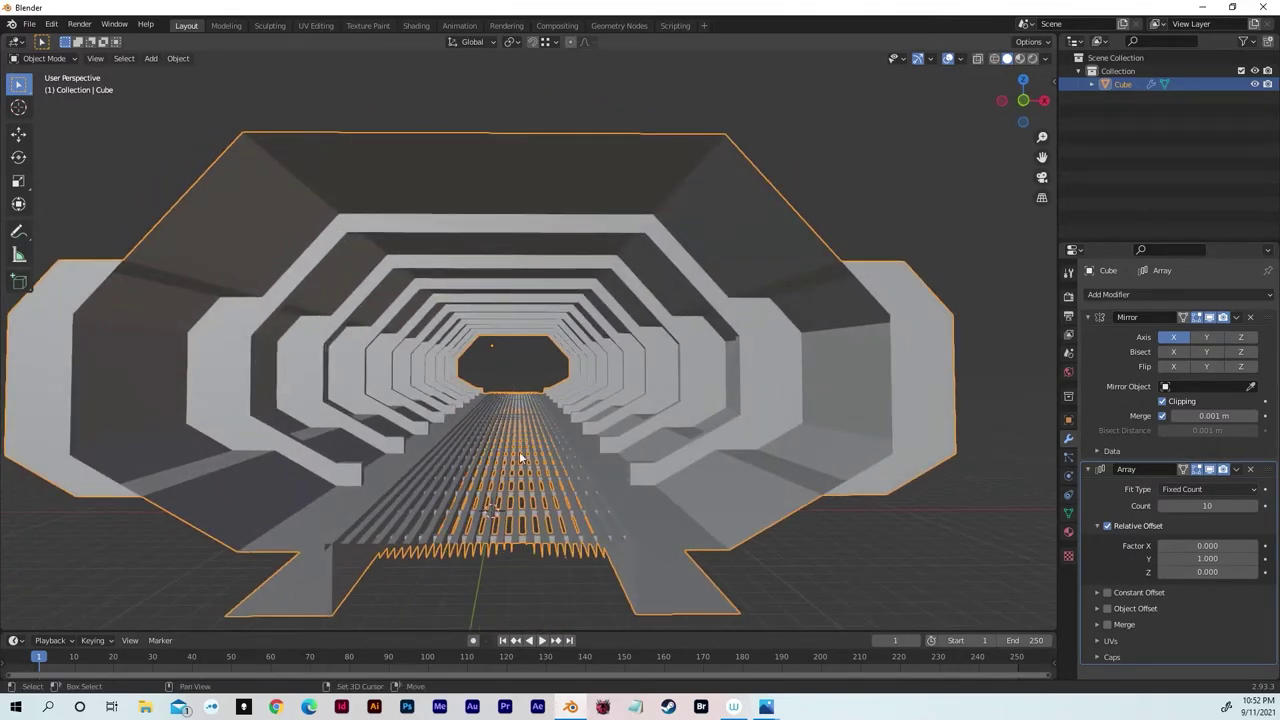
- Select the ceiling panel faces in Edit Mode and inset them
middle_click_drag(543, 473, 516, 474)
key("Tab")
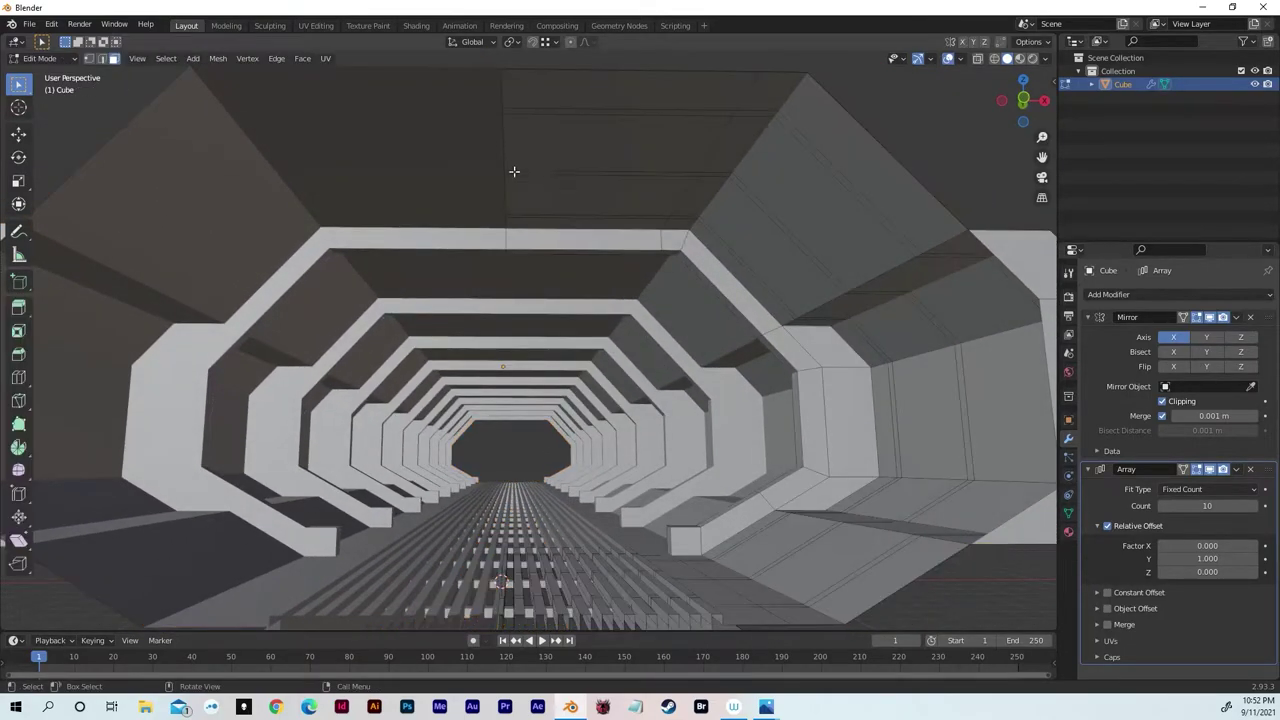
mouse_move(570, 127)
middle_mouse_down()
mouse_move(583, 191)
mouse_move(553, 143)
middle_mouse_up()
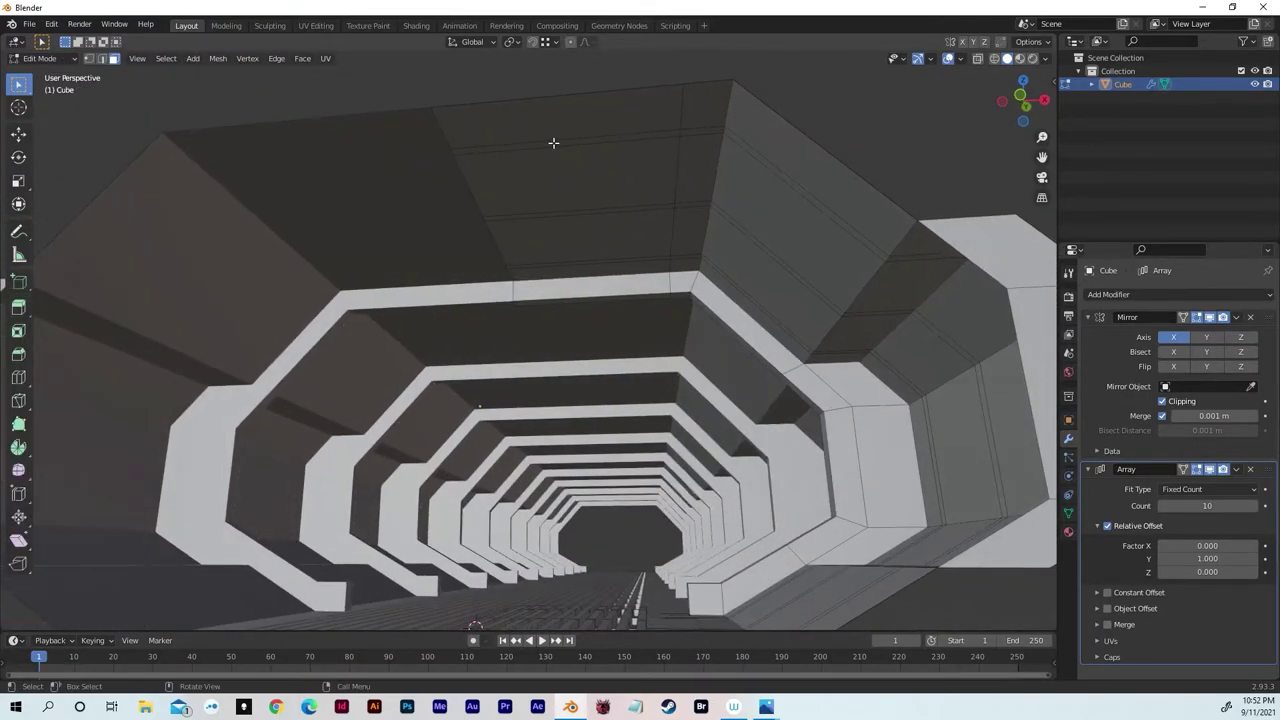
left_click_drag(551, 134, 600, 252)
scroll(538, 174, "up", 2)
left_click_drag(538, 174, 627, 368)
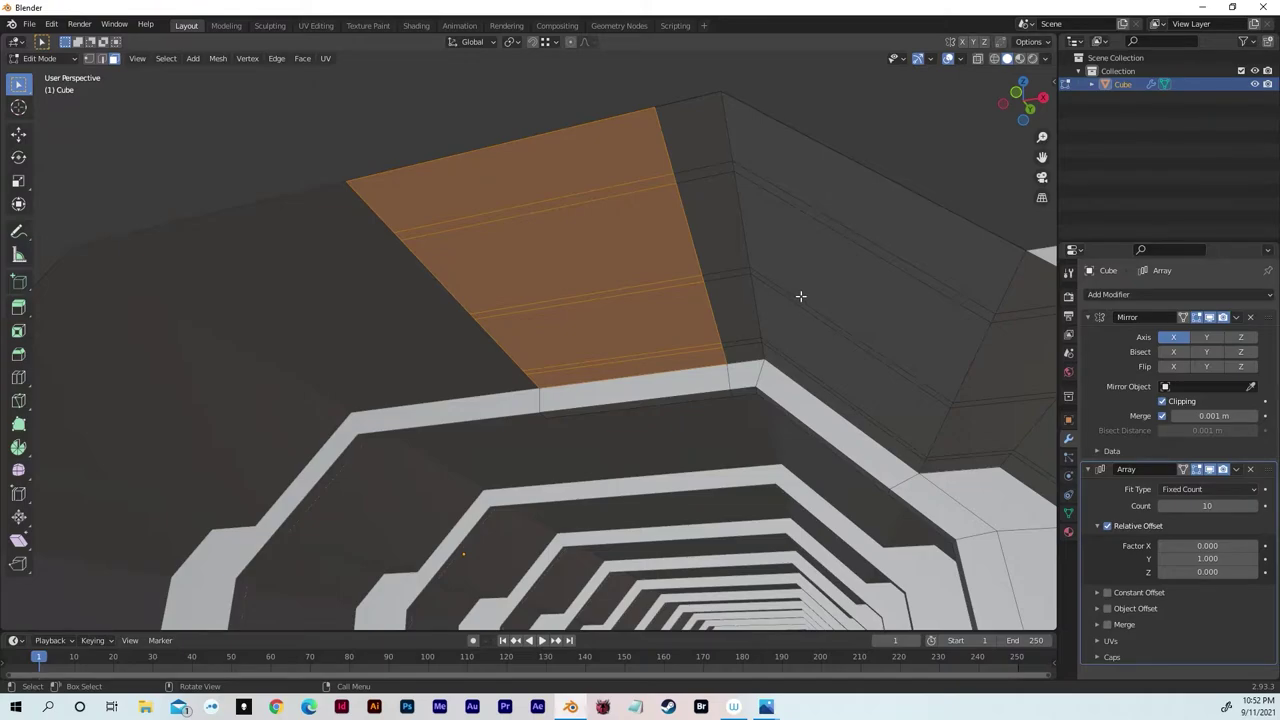
key("i")
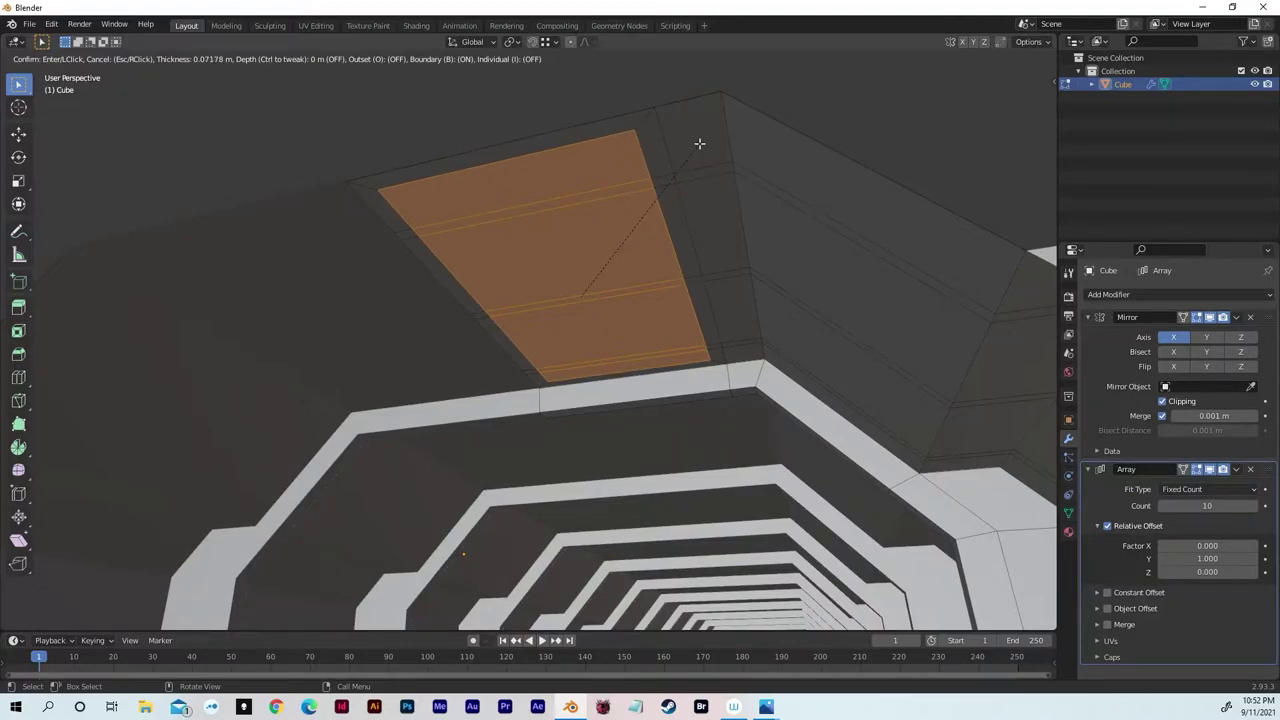
left_click(697, 145)
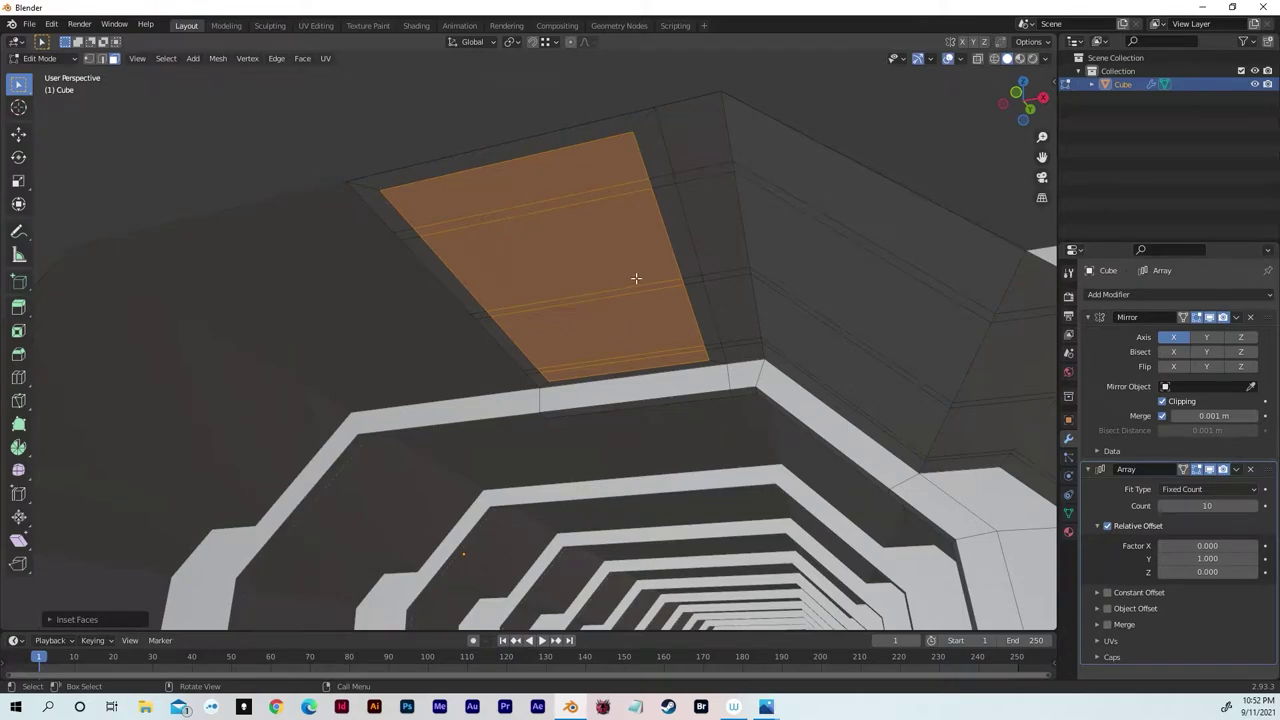
- Extrude the panel upward, scale it to 0.95, and extrude it again about 0.57 m
key("e")
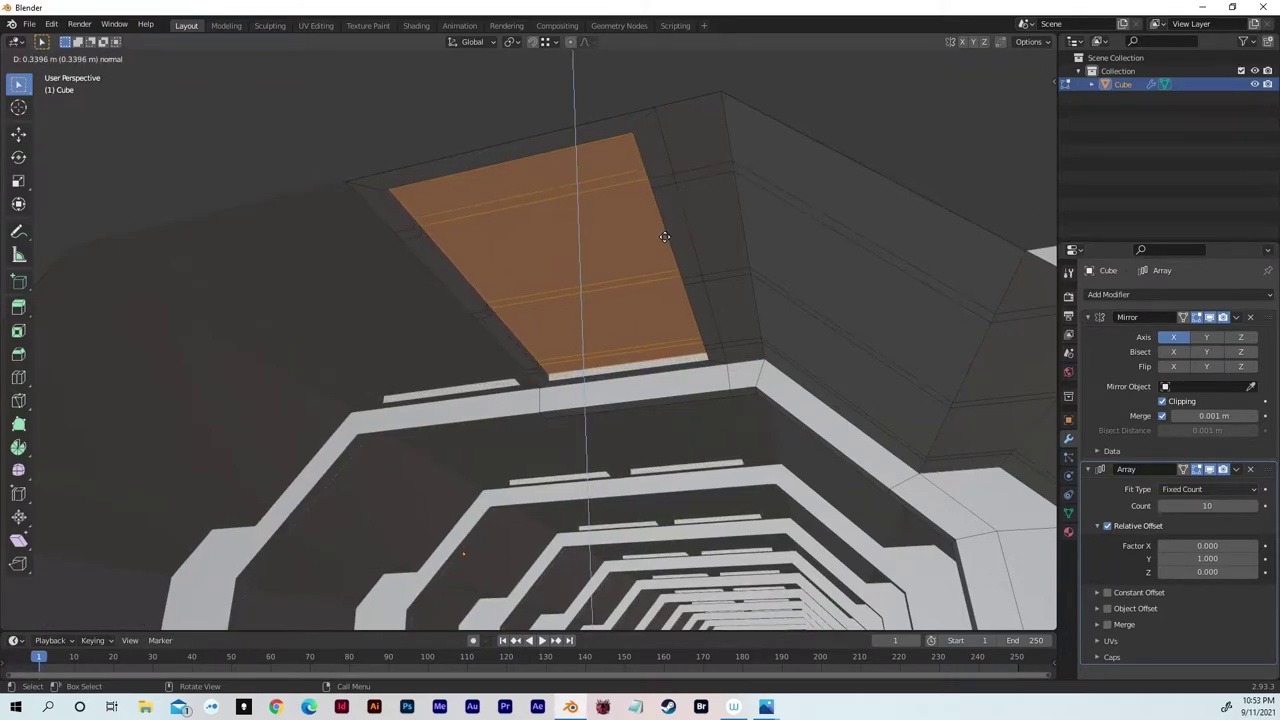
left_click(663, 235)
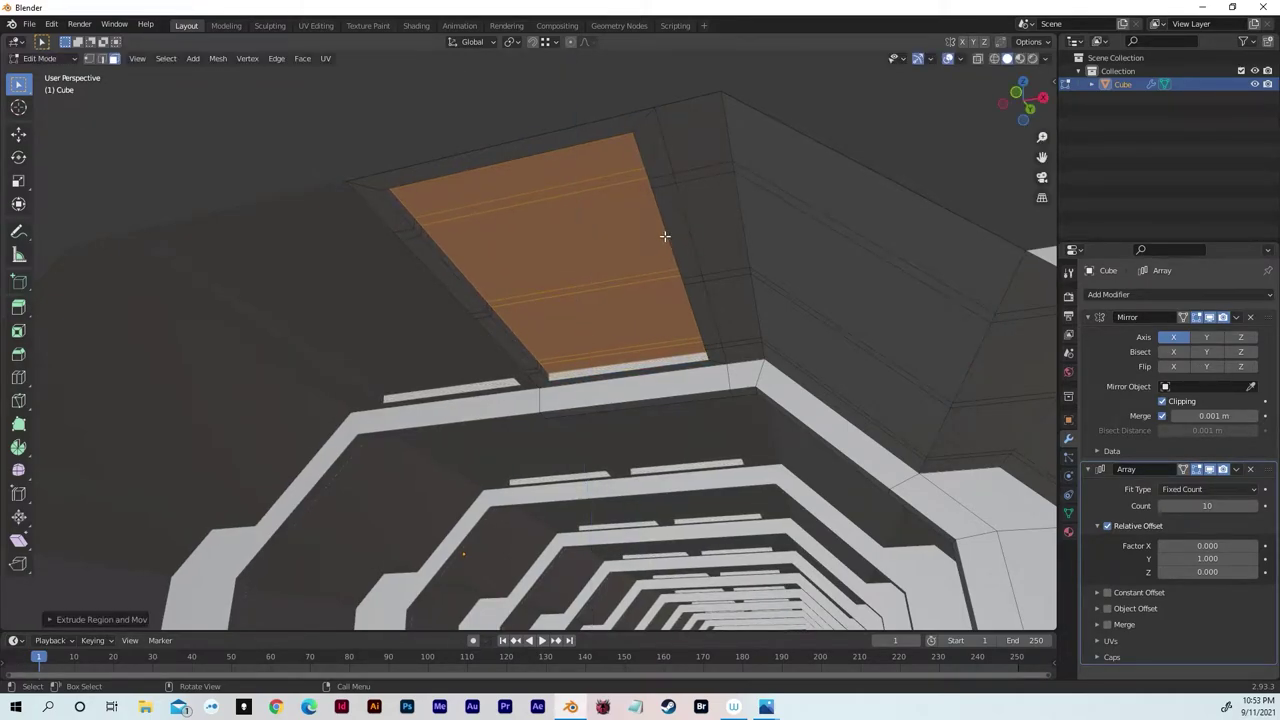
middle_click_drag(663, 237, 837, 331, "shift")
scroll(710, 242, "up", 2)
key("s")
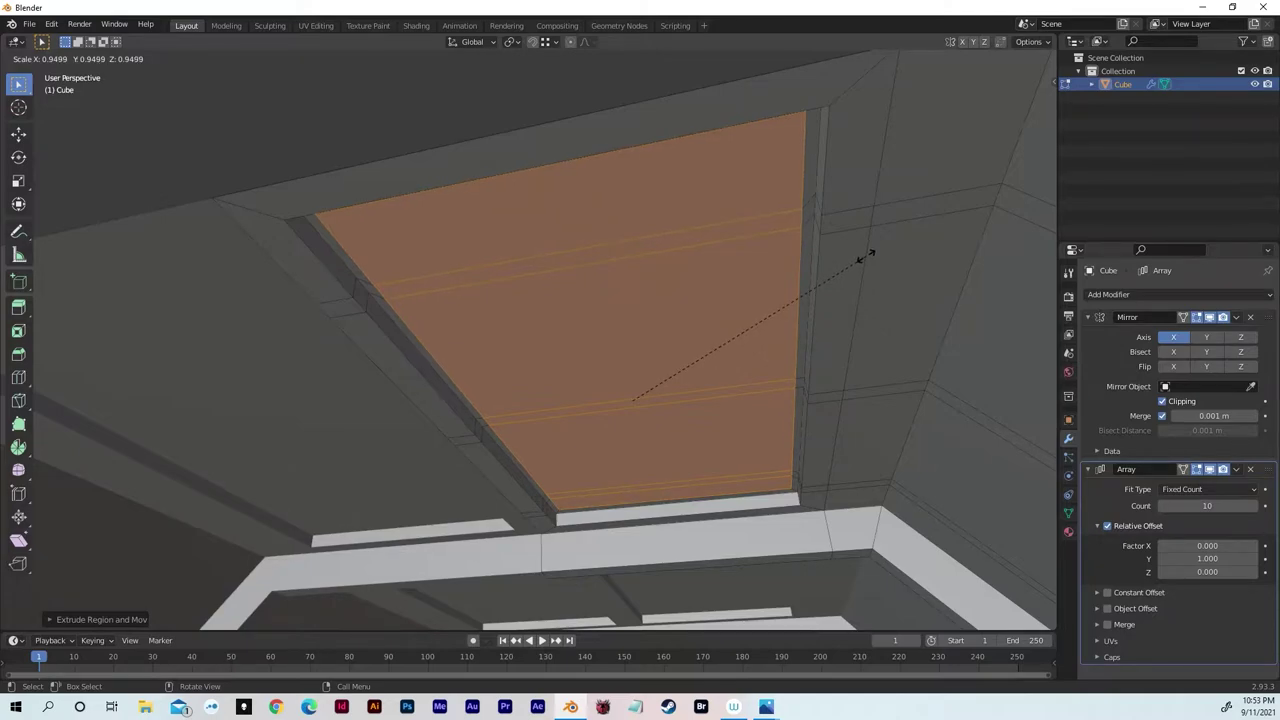
left_click(868, 256)
key("e")
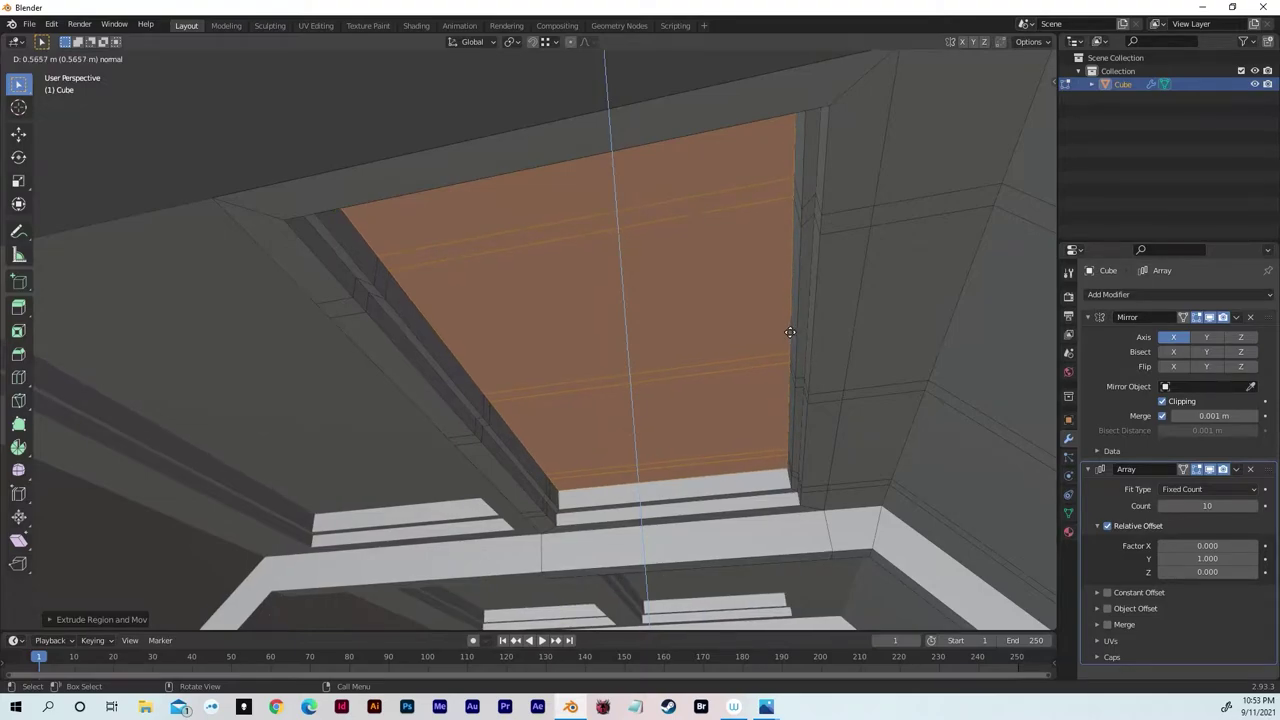
left_click(790, 332)
middle_click_drag(789, 334, 882, 352)
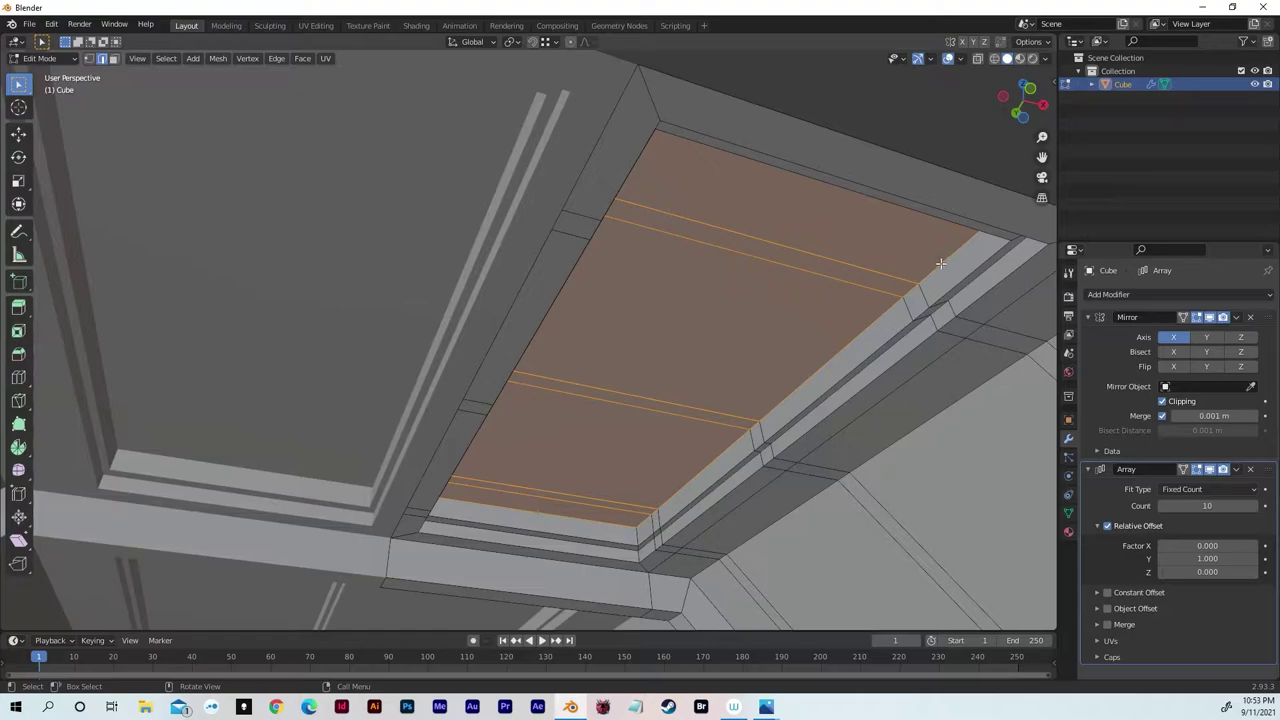
- Raise one long top edge of the skylight box 2.097 m along Z so the roof slopes
key("alt+a")
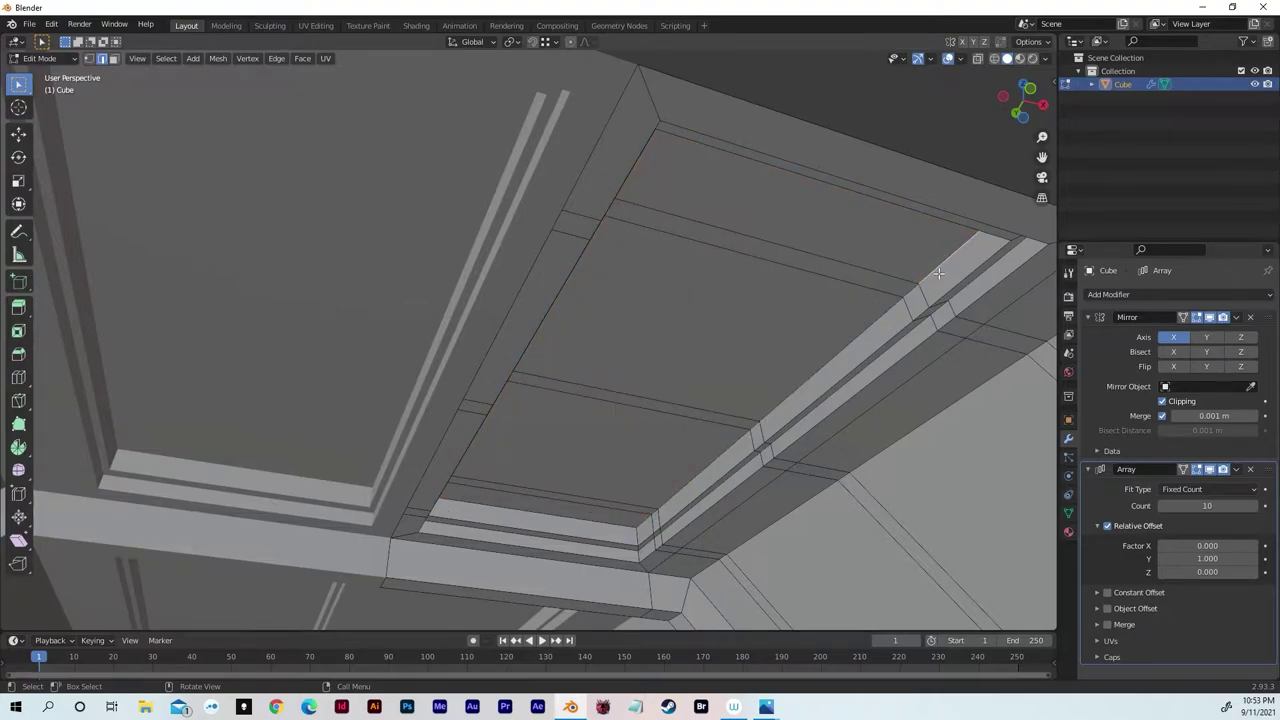
left_click(643, 519, "ctrl")
middle_click_drag(643, 519, 600, 468)
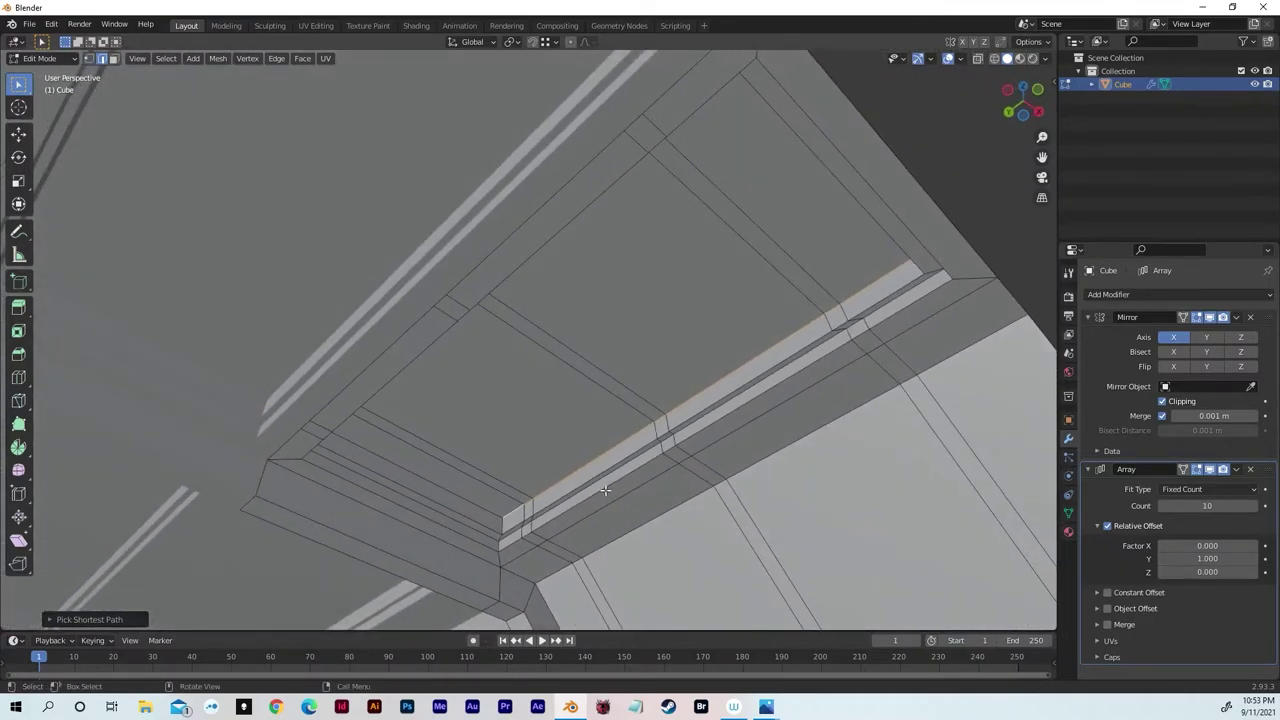
key("g")
key("z")
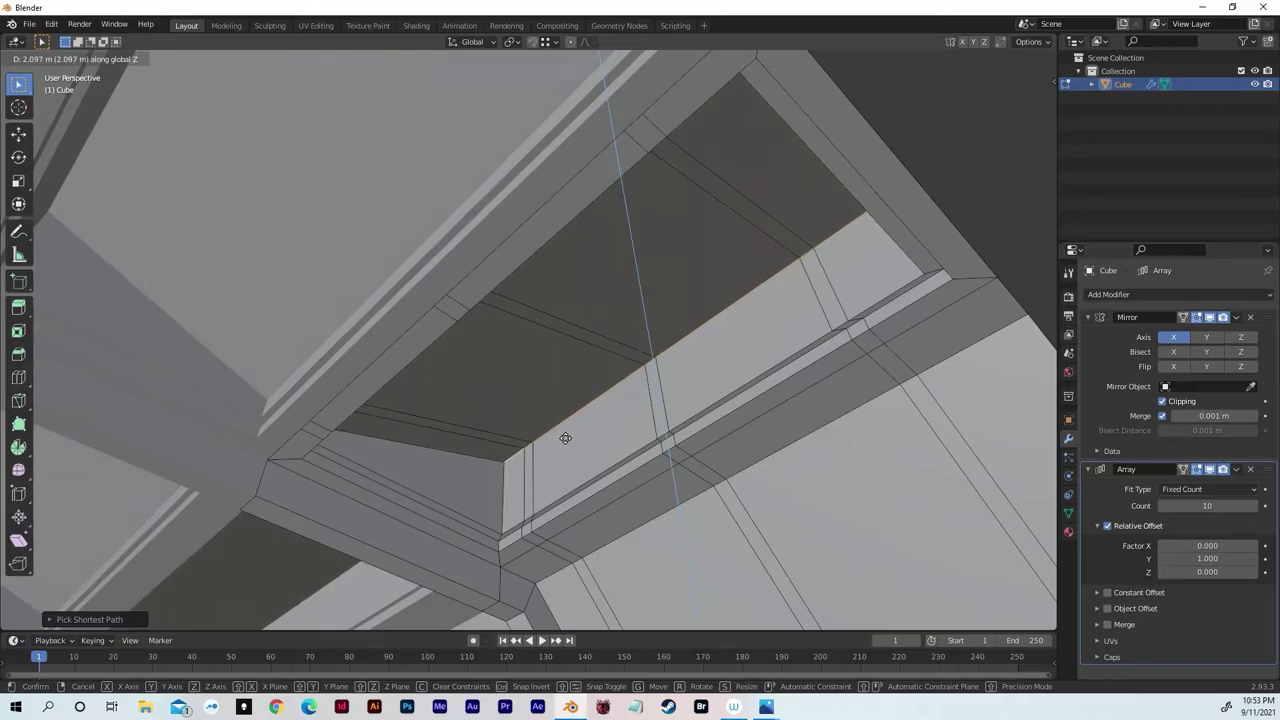
left_click(561, 445)
middle_click_drag(561, 445, 513, 377)
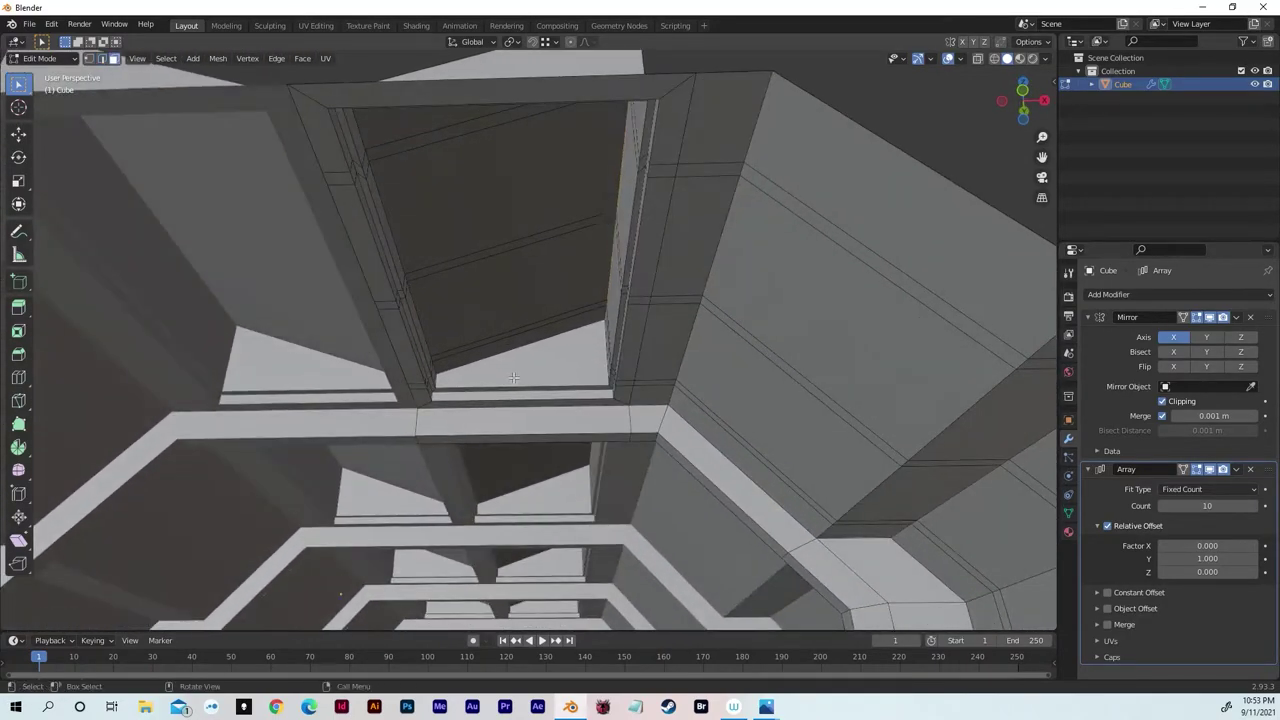
middle_click_drag(454, 293, 534, 309)
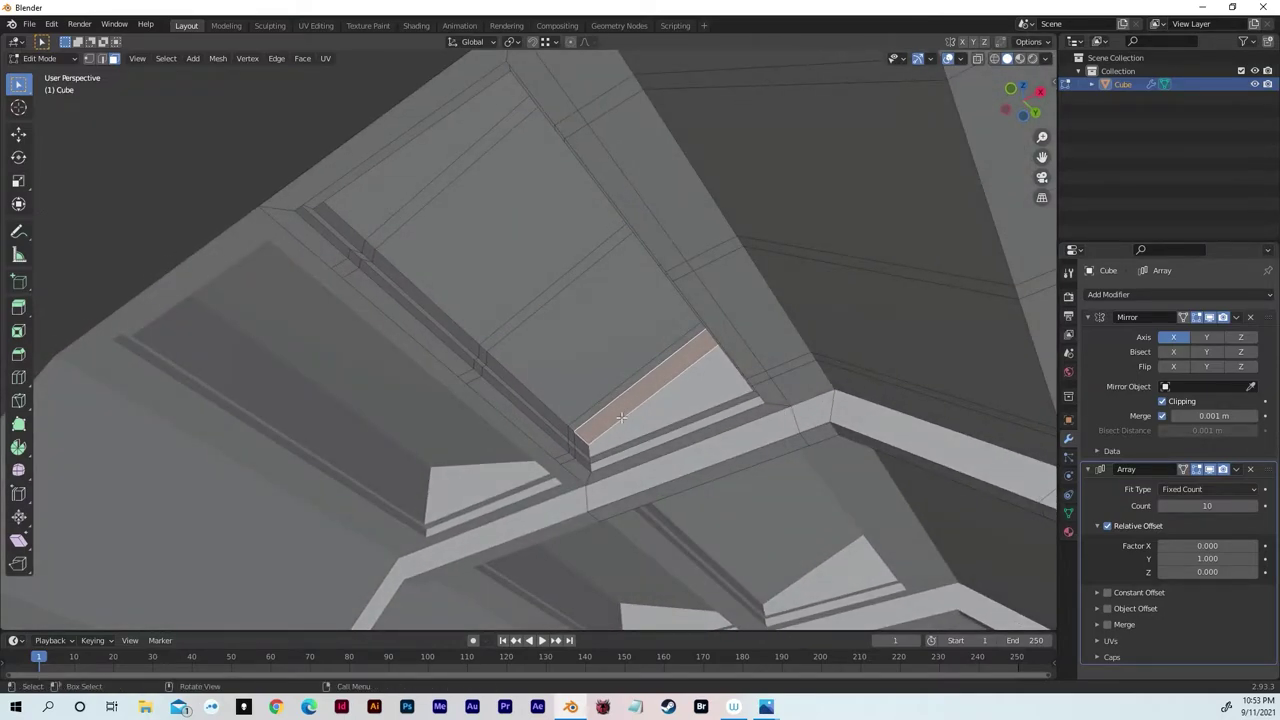
- Inset the skylight's sloped top face about 0.03 m and extrude it into a framed pane
left_click(378, 205, "ctrl")
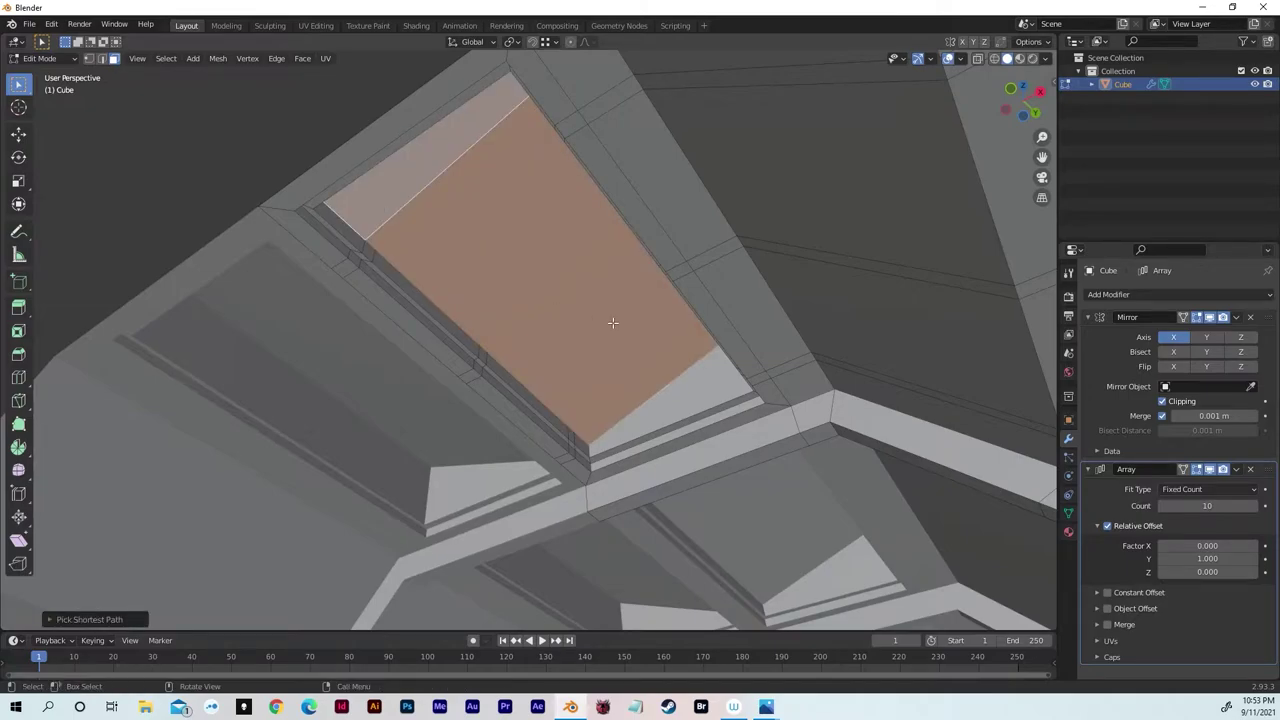
middle_click_drag(608, 323, 652, 319)
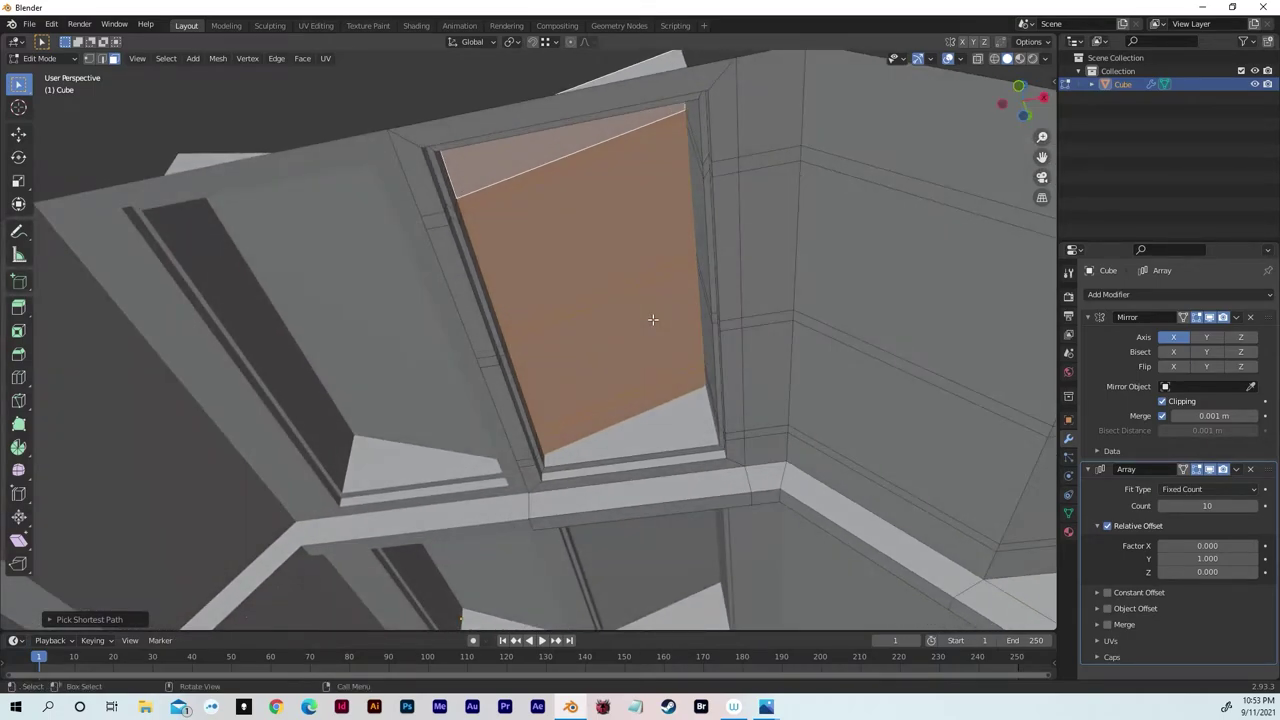
key("i")
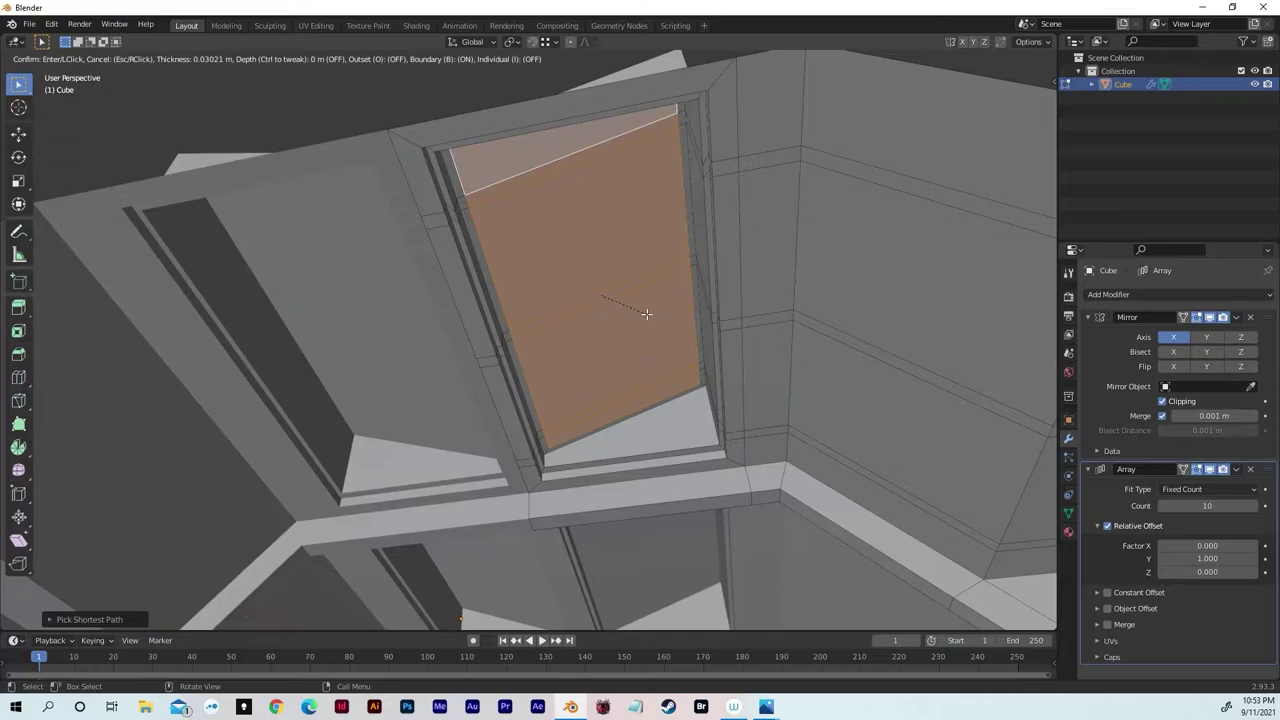
left_click(647, 314)
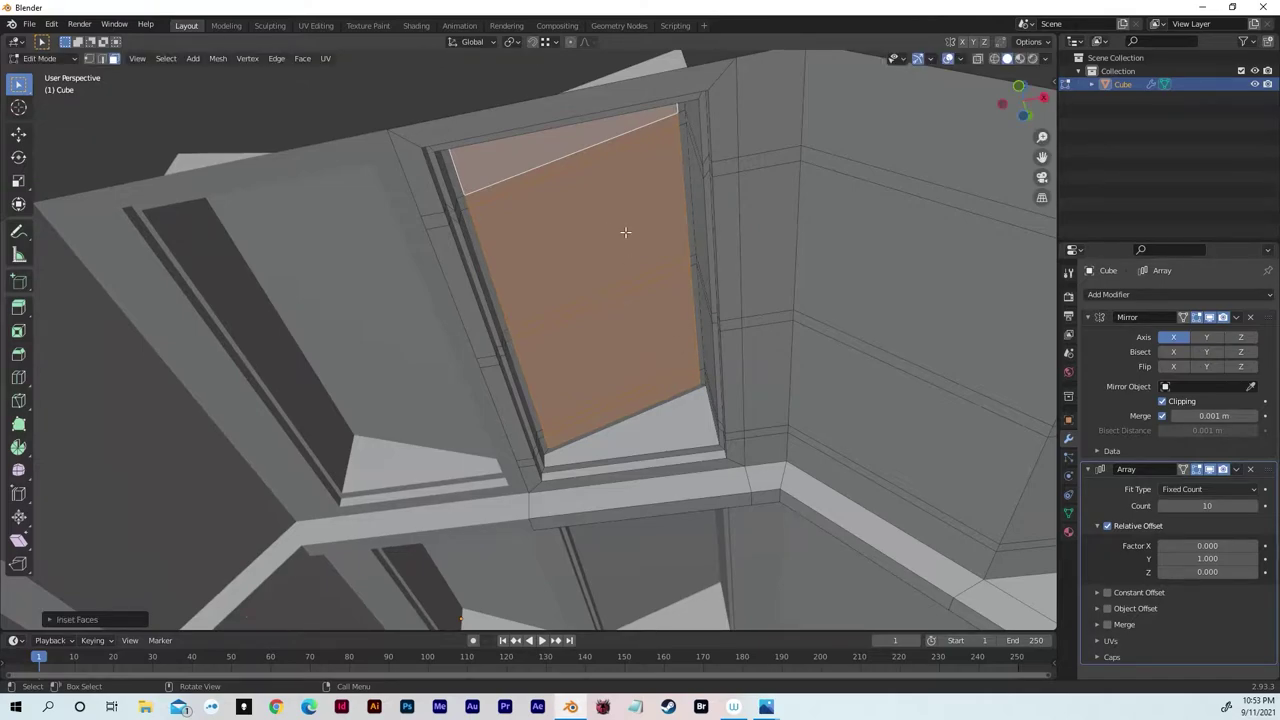
key("e")
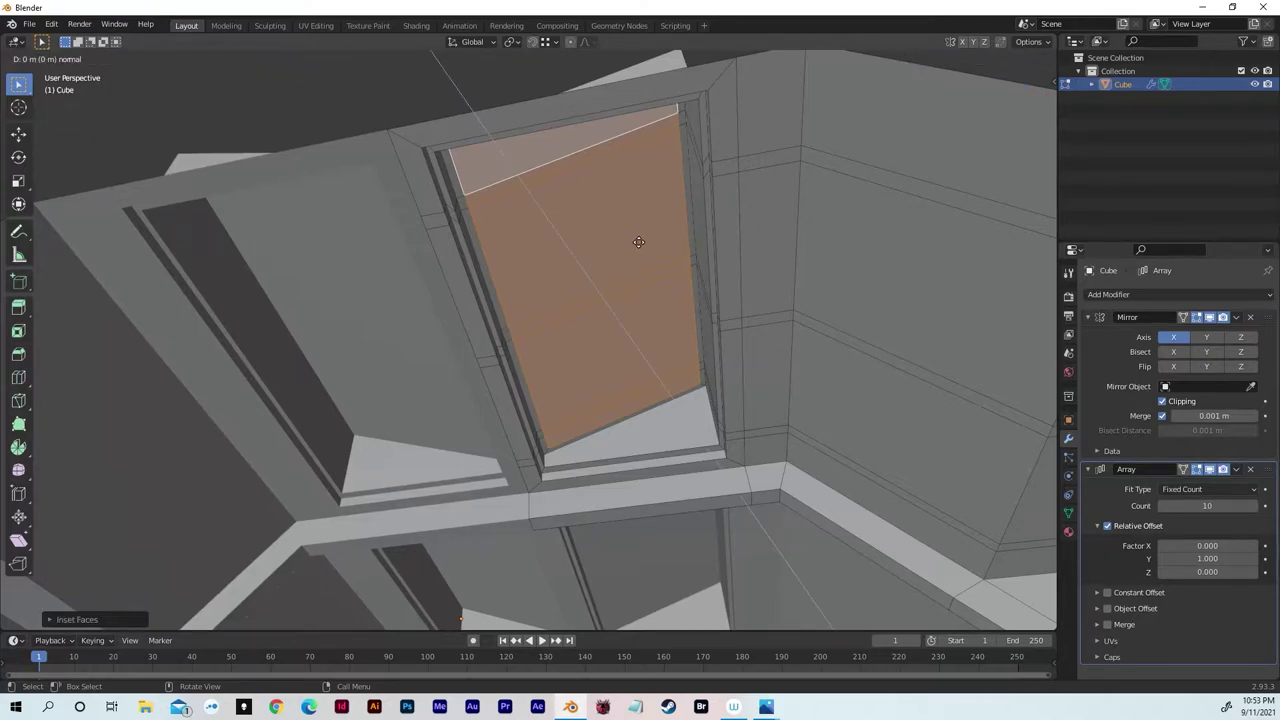
left_click(638, 237)
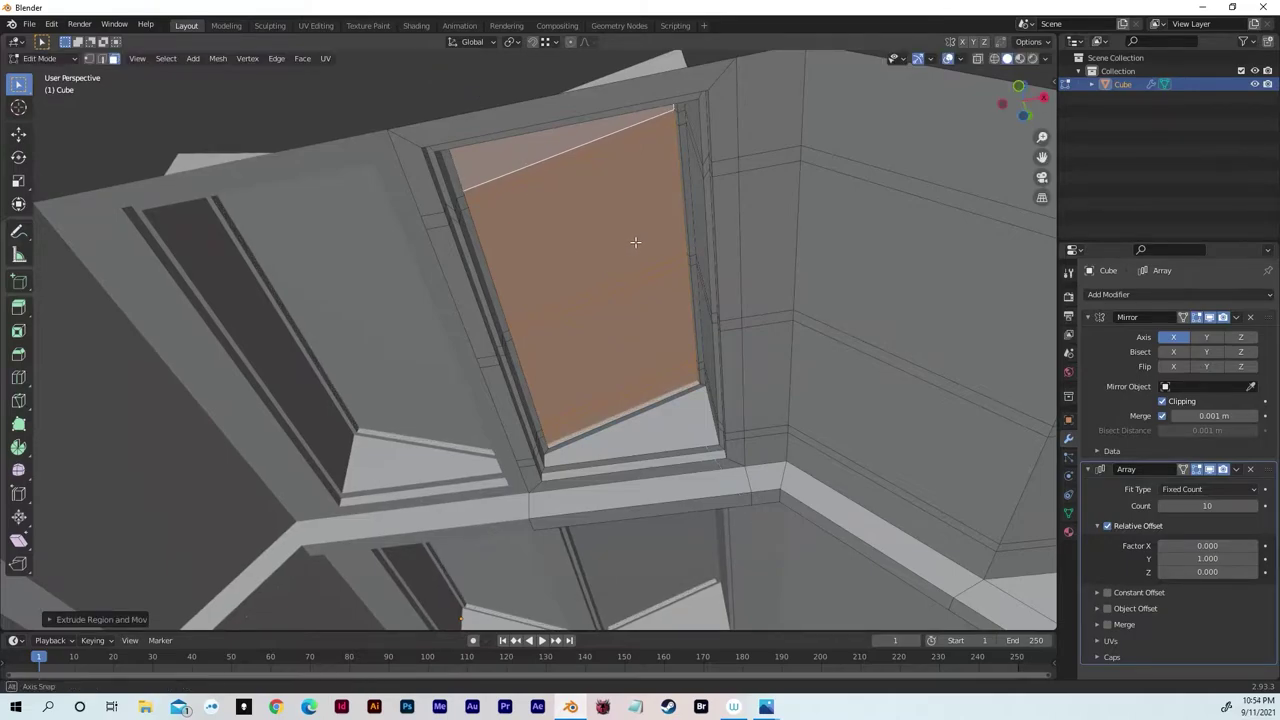
mouse_move(634, 243)
middle_mouse_down()
mouse_move(643, 260)
mouse_move(646, 217)
mouse_move(651, 240)
middle_mouse_up()
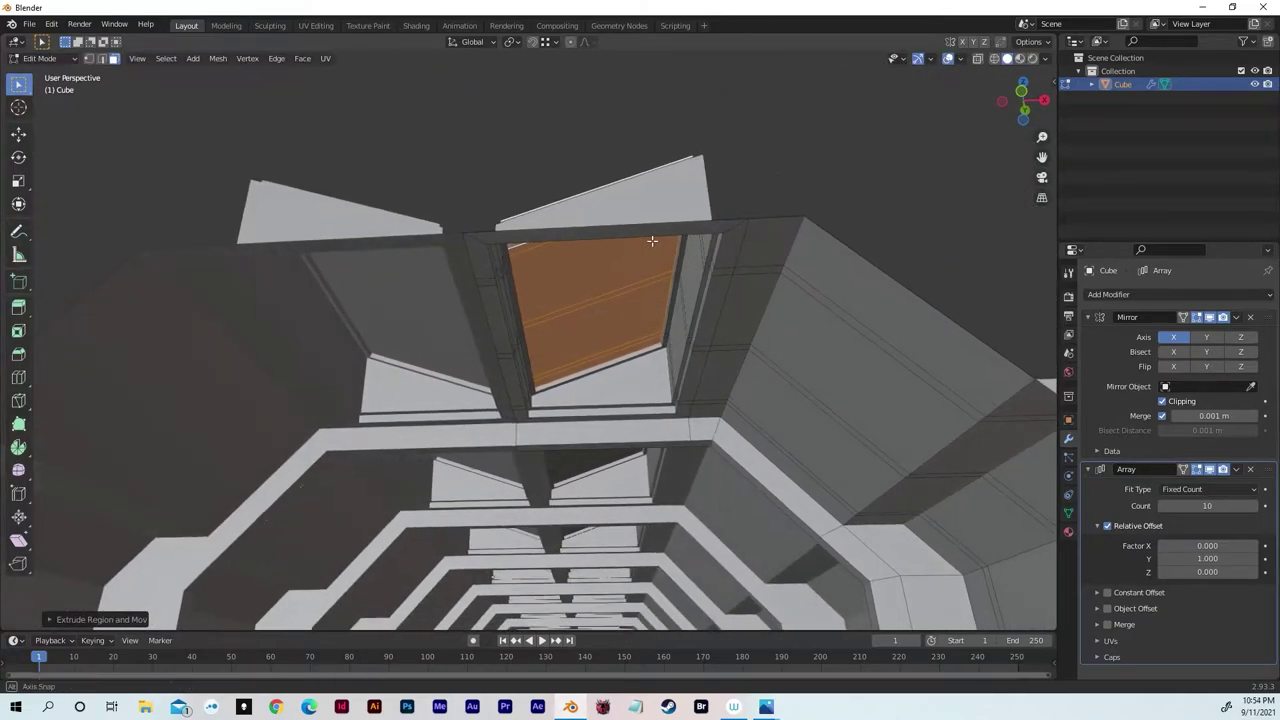
- Return to Object Mode and view the whole arrayed tunnel
key("Tab")
middle_click_drag(746, 231, 704, 256)
scroll(755, 258, "up", 3)
scroll(757, 300, "down", 5)
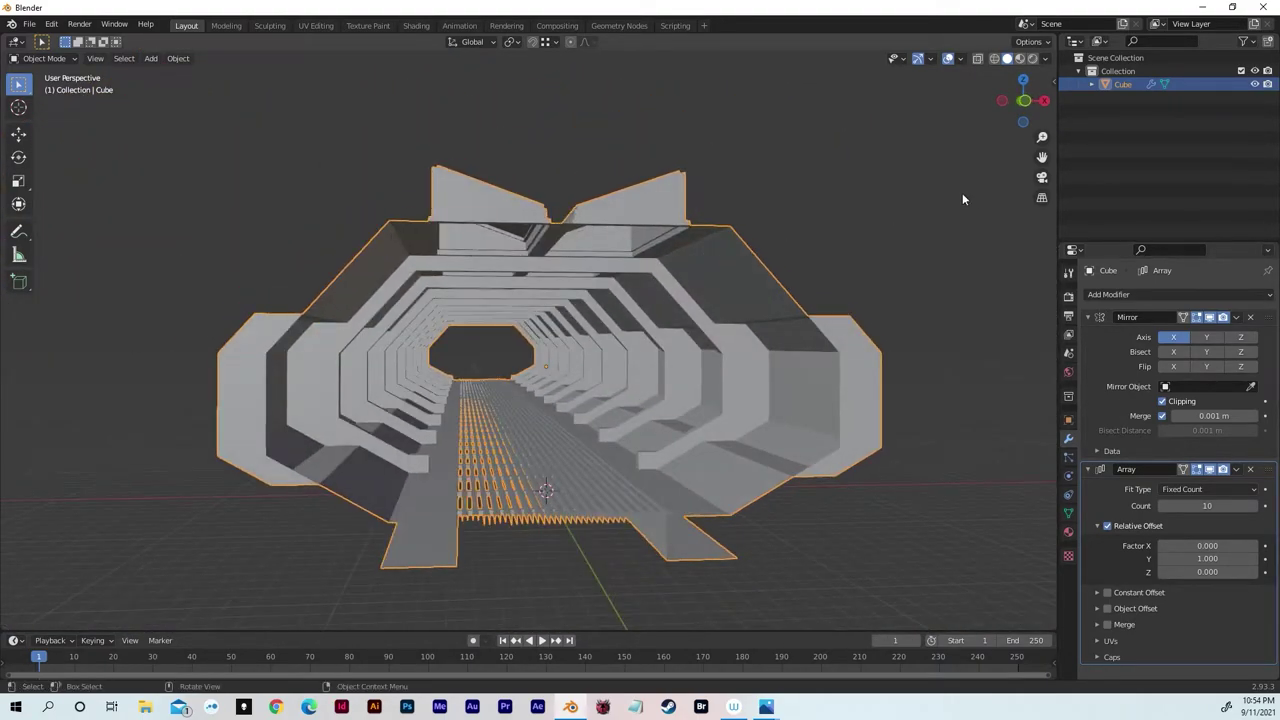
- Deselect the tunnel, switch to Material Preview shading, and show its empty material settings
left_click(830, 205)
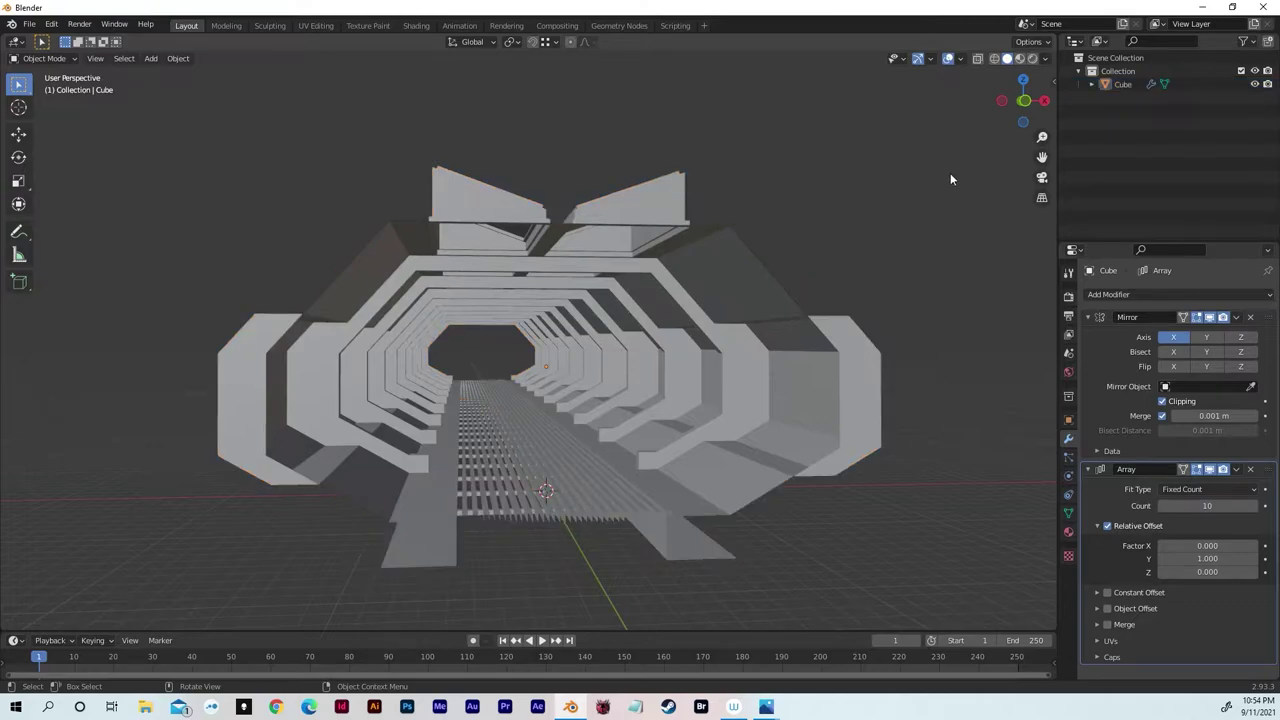
left_click(1020, 60)
mouse_move(836, 150)
middle_mouse_down()
mouse_move(751, 195)
mouse_move(740, 180)
middle_mouse_up()
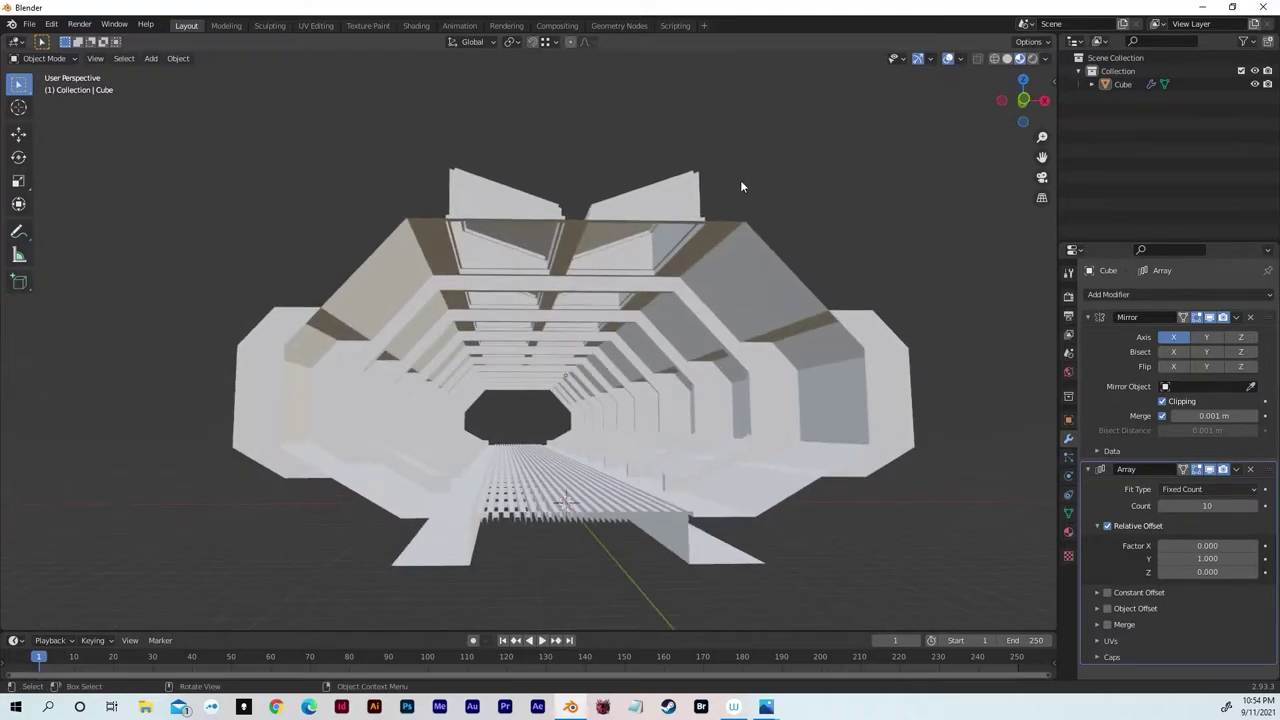
left_click(1069, 535)
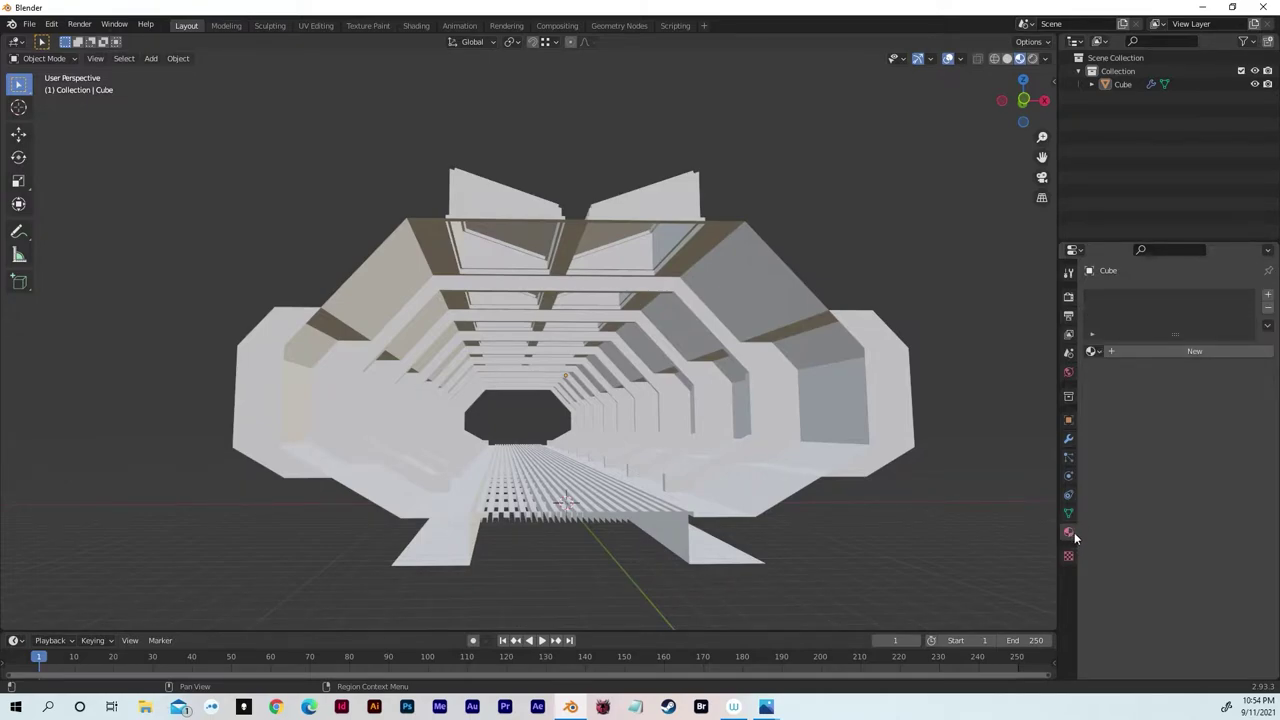
- Assign the existing 'Material' to the tunnel and darken its base colour to bluish-grey
left_click(1094, 351)
left_click(1120, 372)
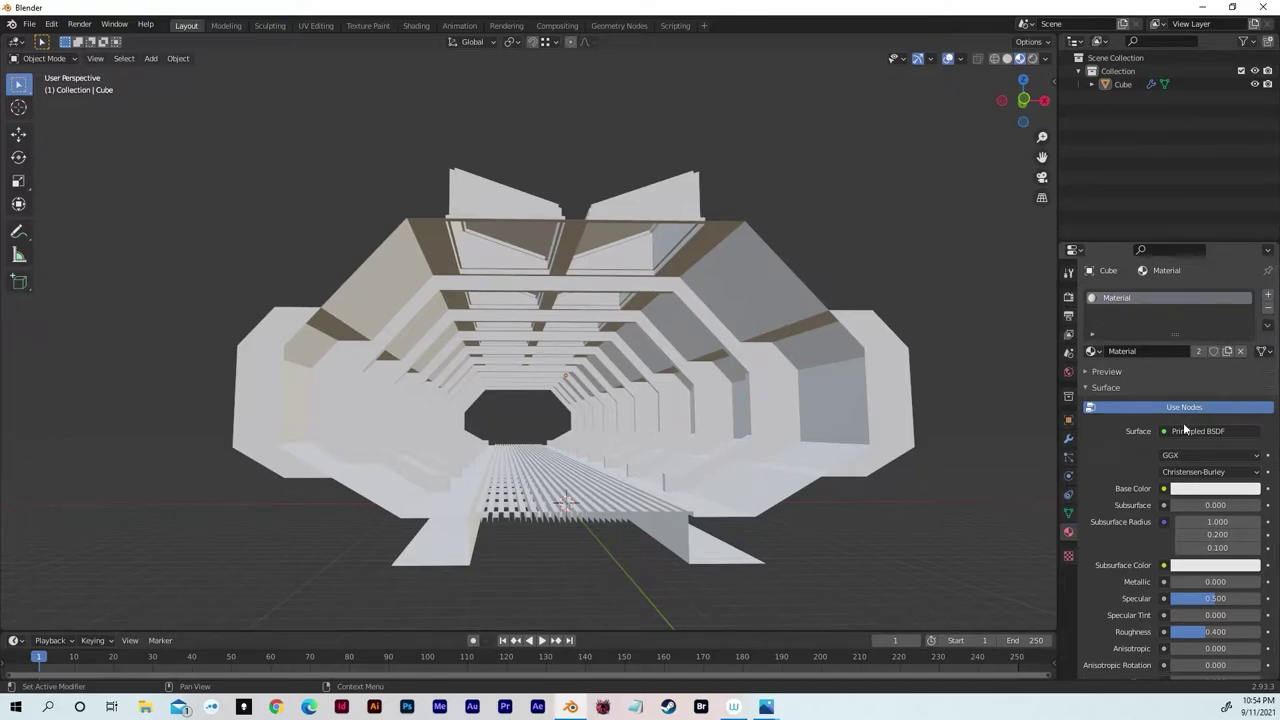
left_click(1188, 490)
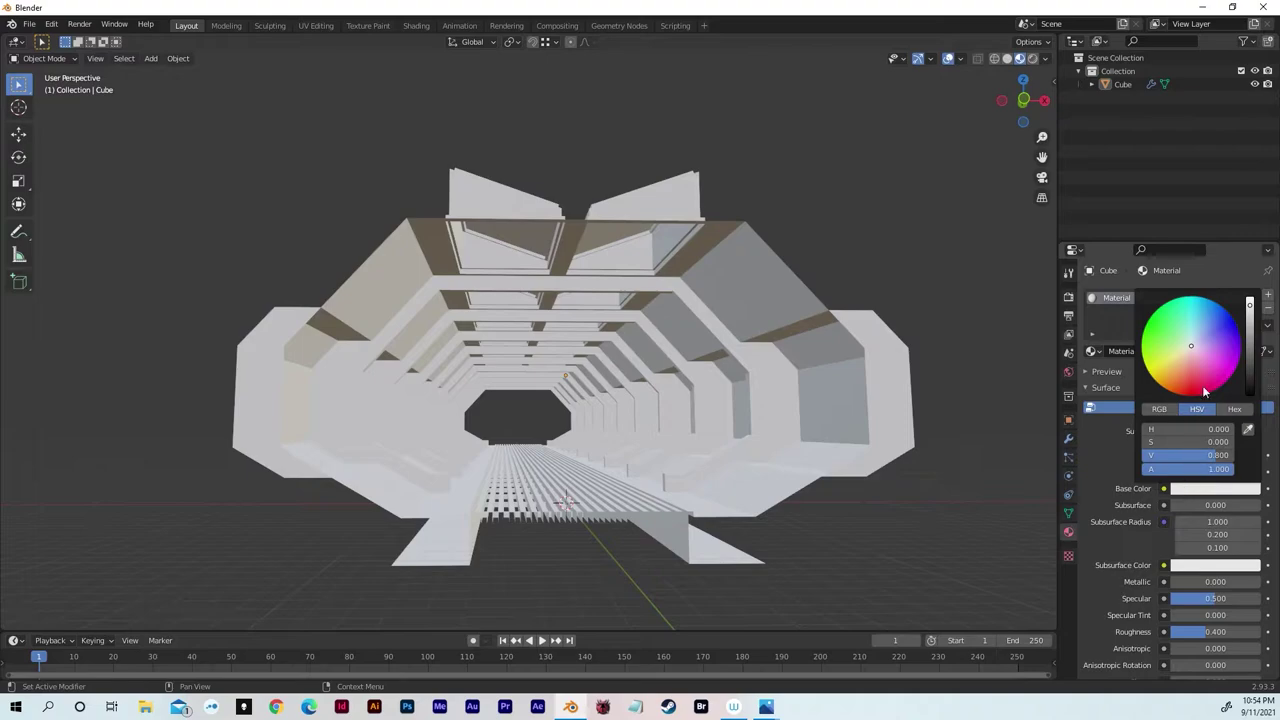
left_click(1250, 318)
mouse_move(1249, 318)
left_mouse_down()
mouse_move(1249, 352)
mouse_move(1191, 342)
left_mouse_up()
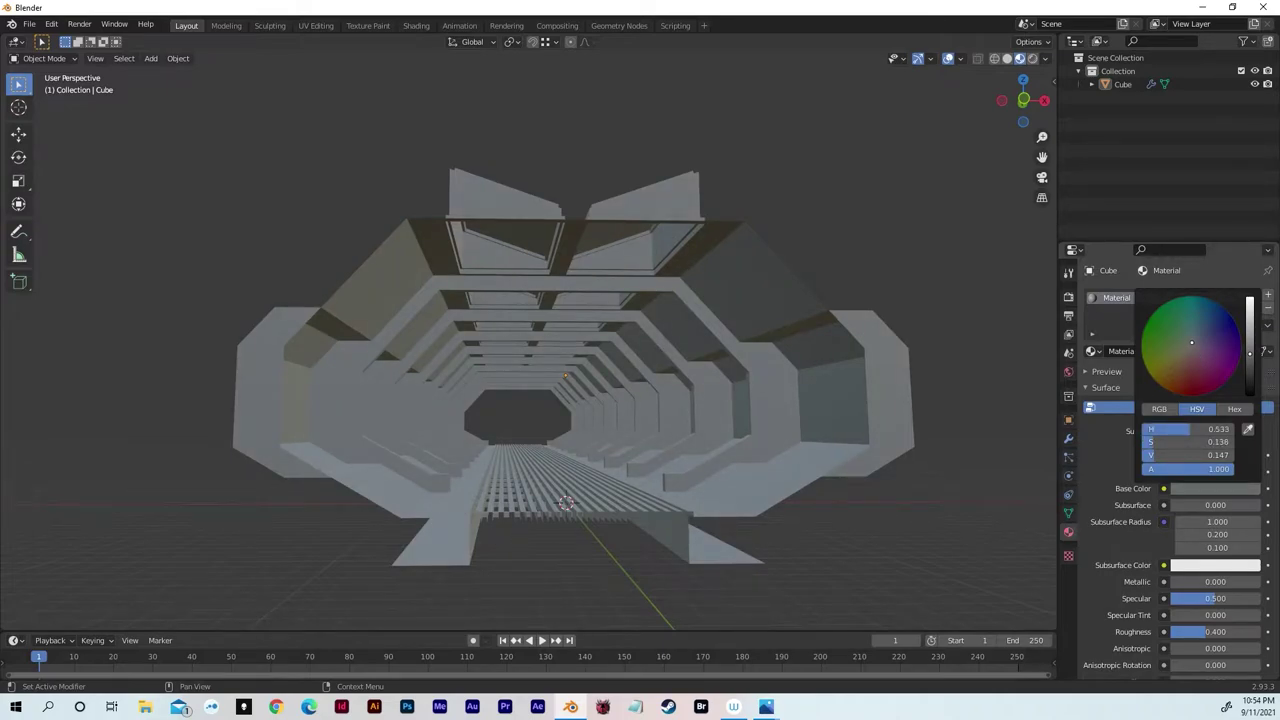
- Zoom in and line up the view down the tunnel, then return to Edit Mode
middle_click_drag(778, 351, 708, 308)
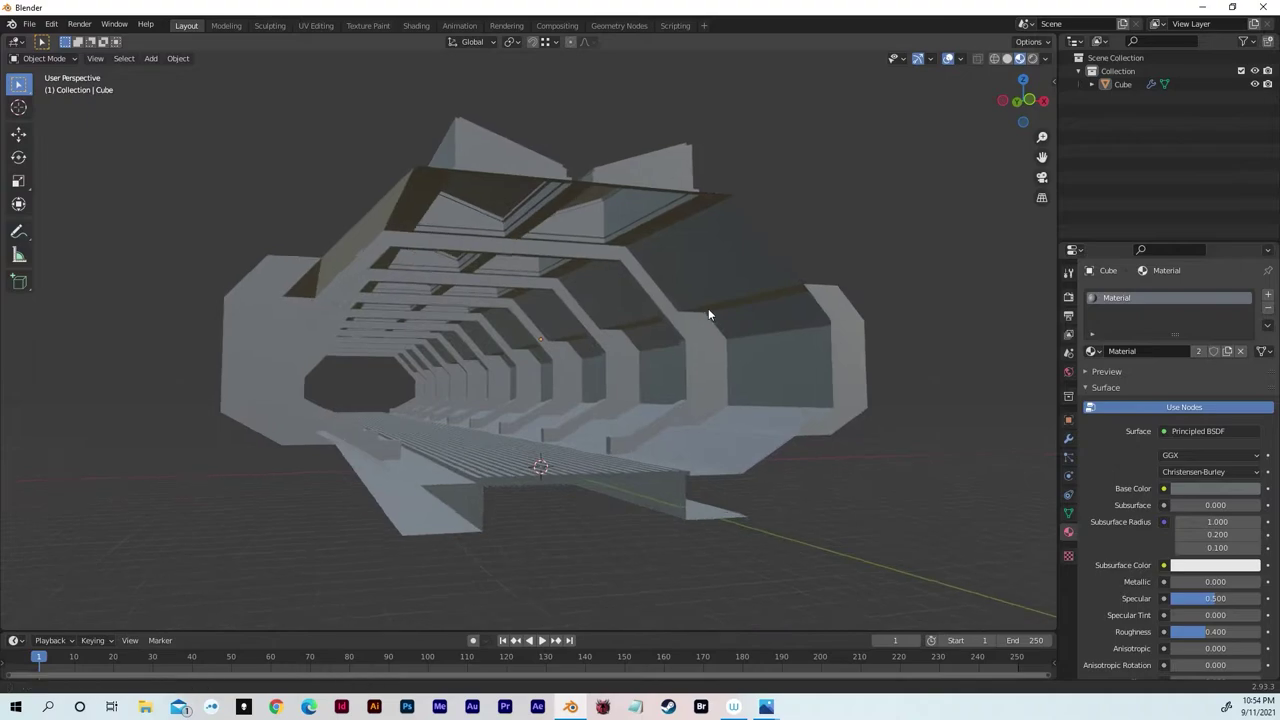
scroll(710, 290, "up", 10)
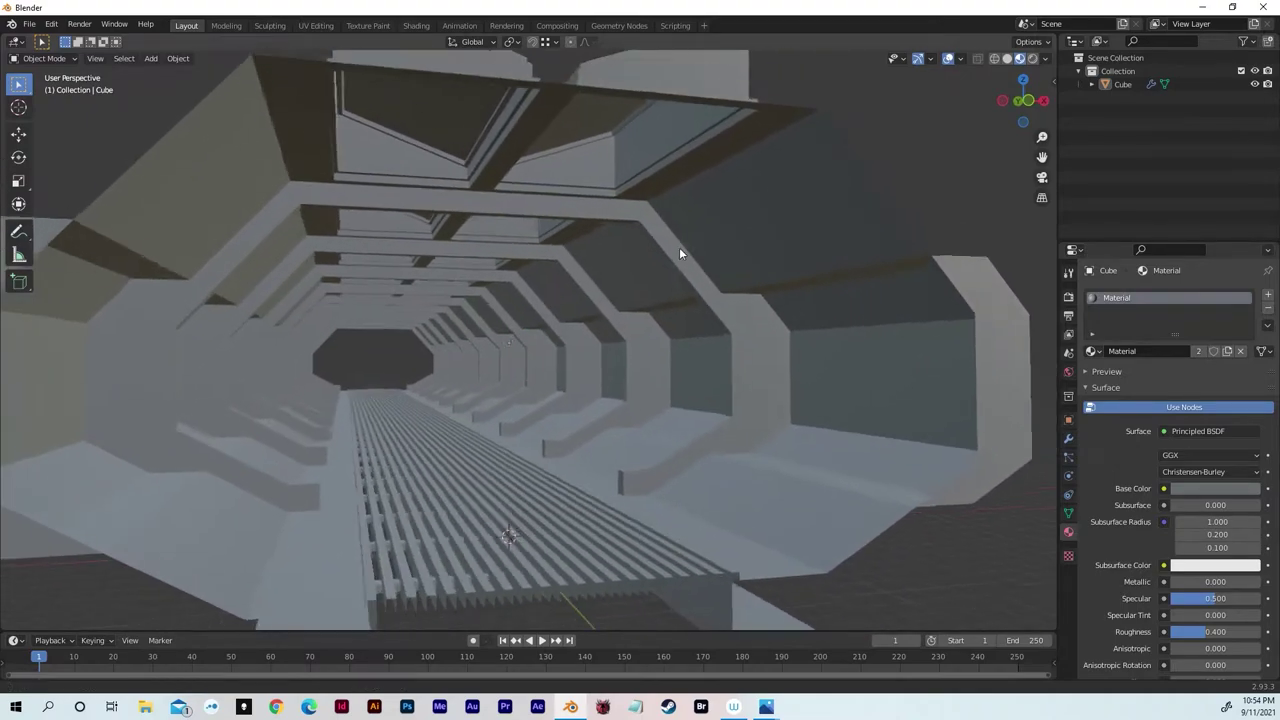
middle_click_drag(679, 253, 648, 264)
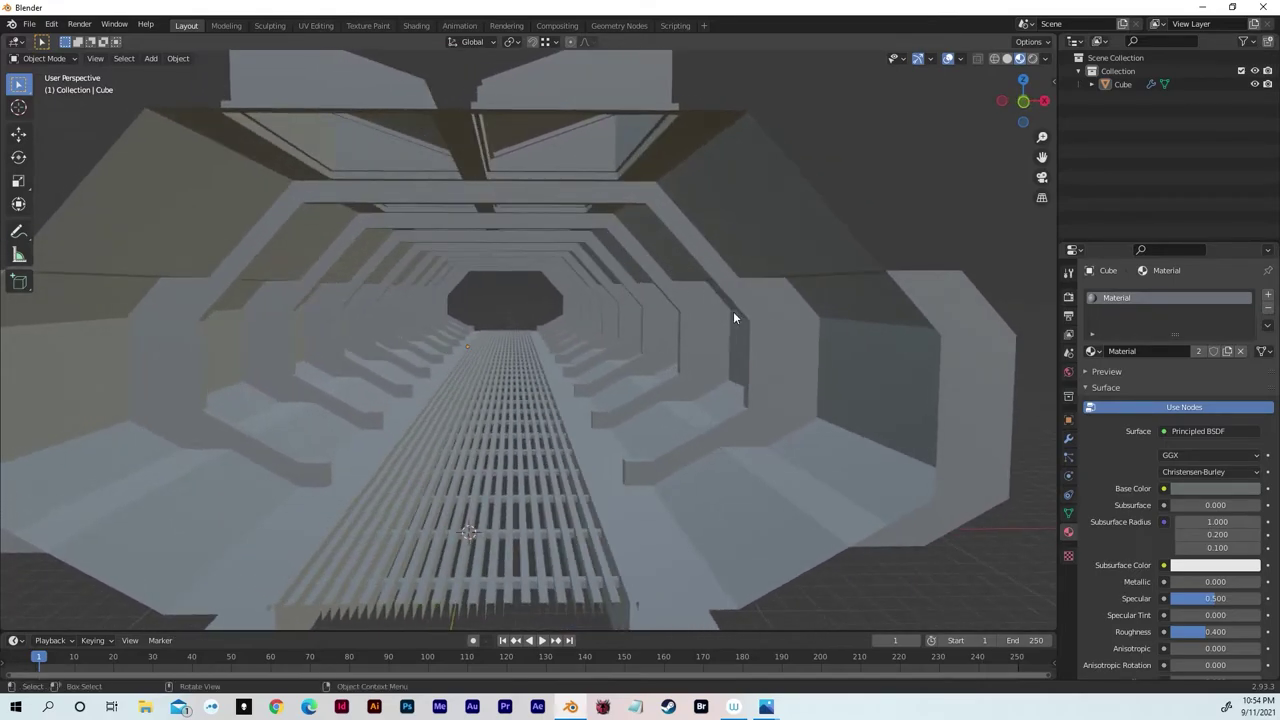
key("Tab")
middle_click_drag(674, 466, 678, 484)
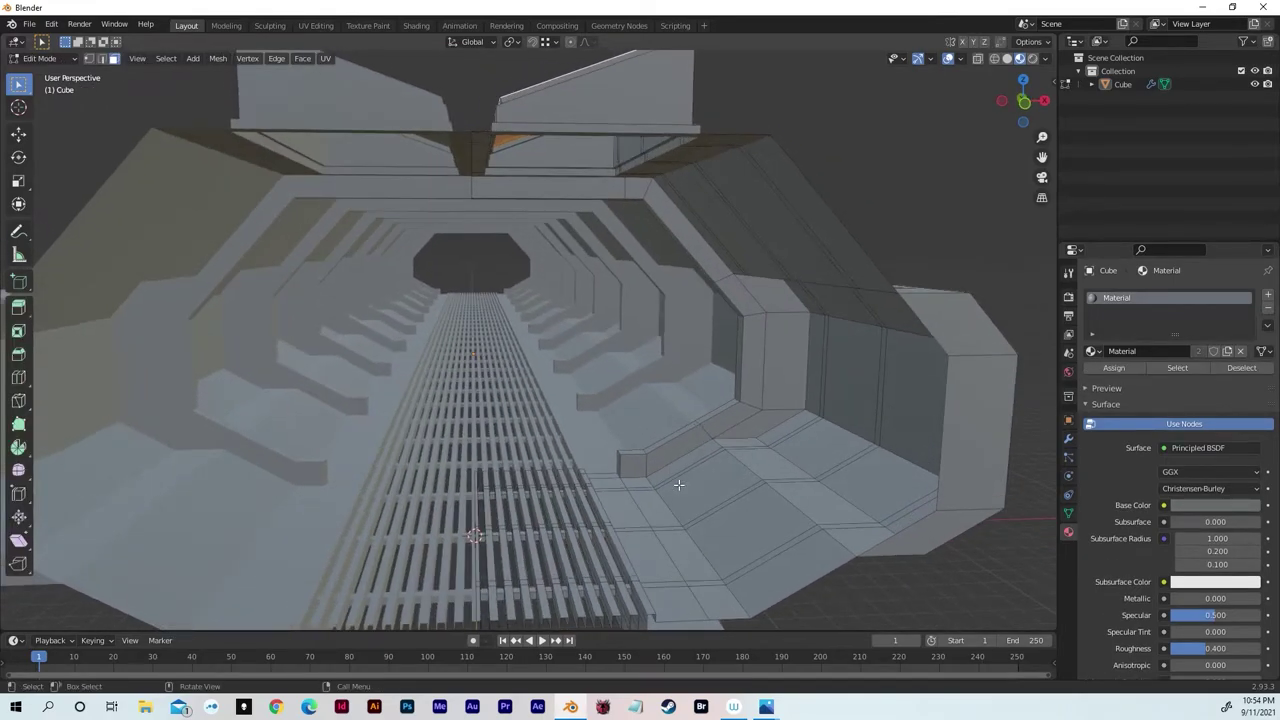
- Select the shortest-path strip of floor faces beside the grating
left_click(598, 473)
middle_click_drag(601, 477, 648, 554)
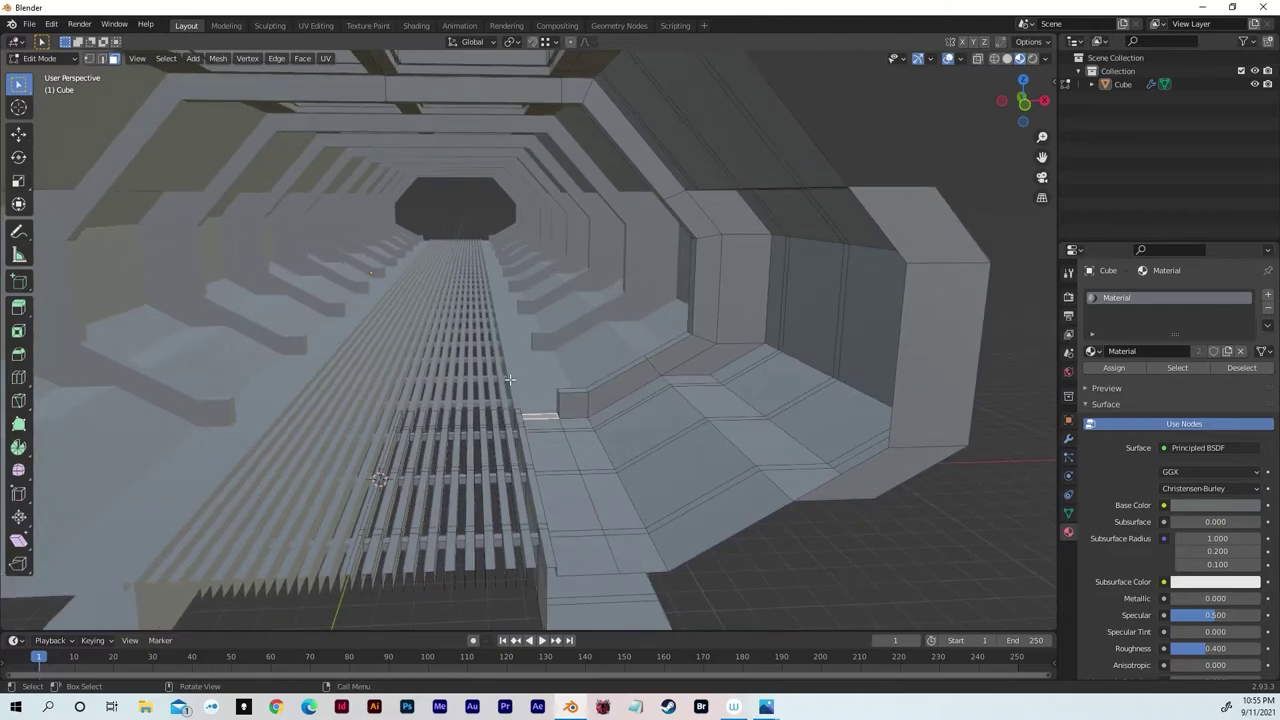
left_click(648, 554, "ctrl")
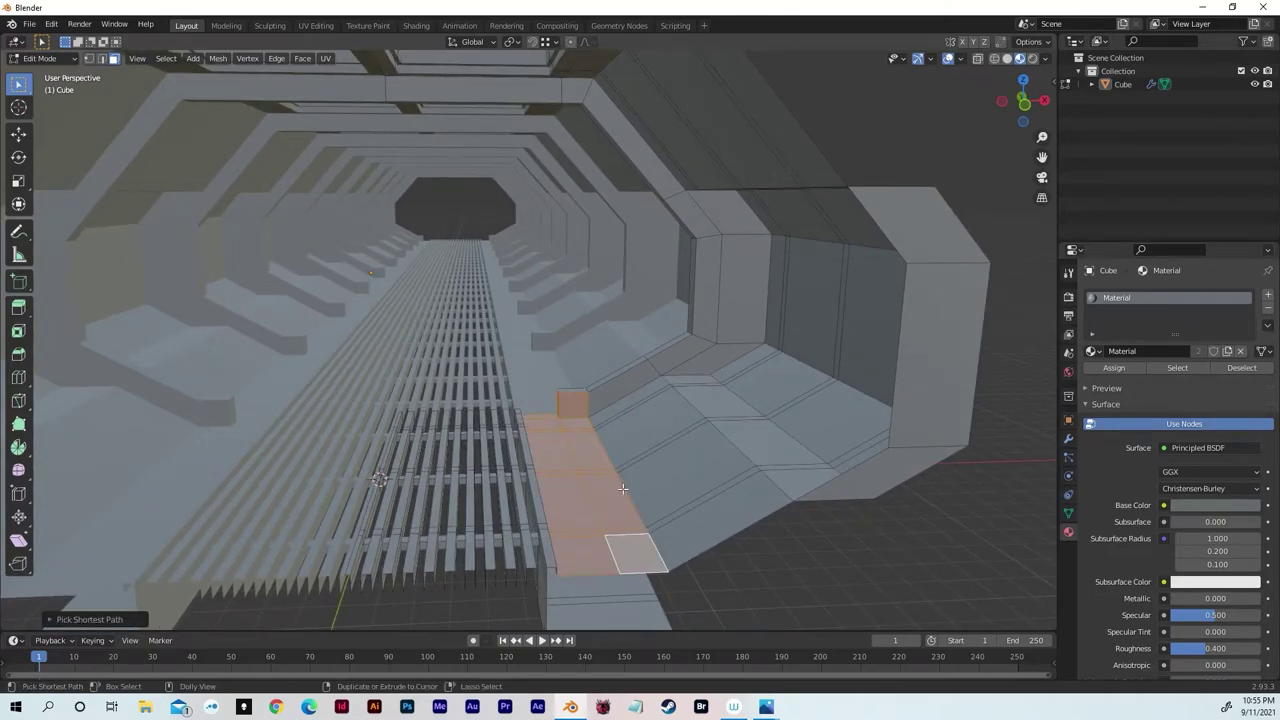
middle_click_drag(622, 488, 561, 428)
middle_click_drag(632, 553, 553, 540)
middle_click_drag(597, 441, 603, 457)
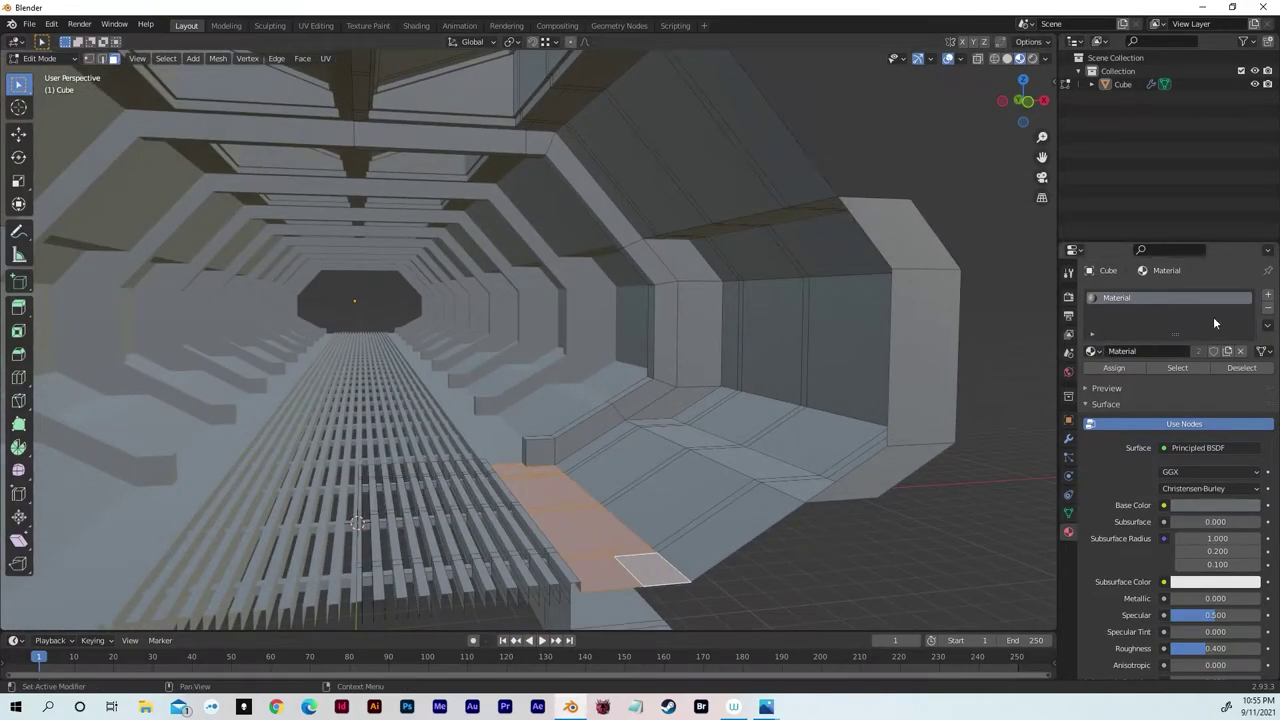
- Add a material slot with a new Material.001 and assign it to the floor strip
left_click(1268, 295)
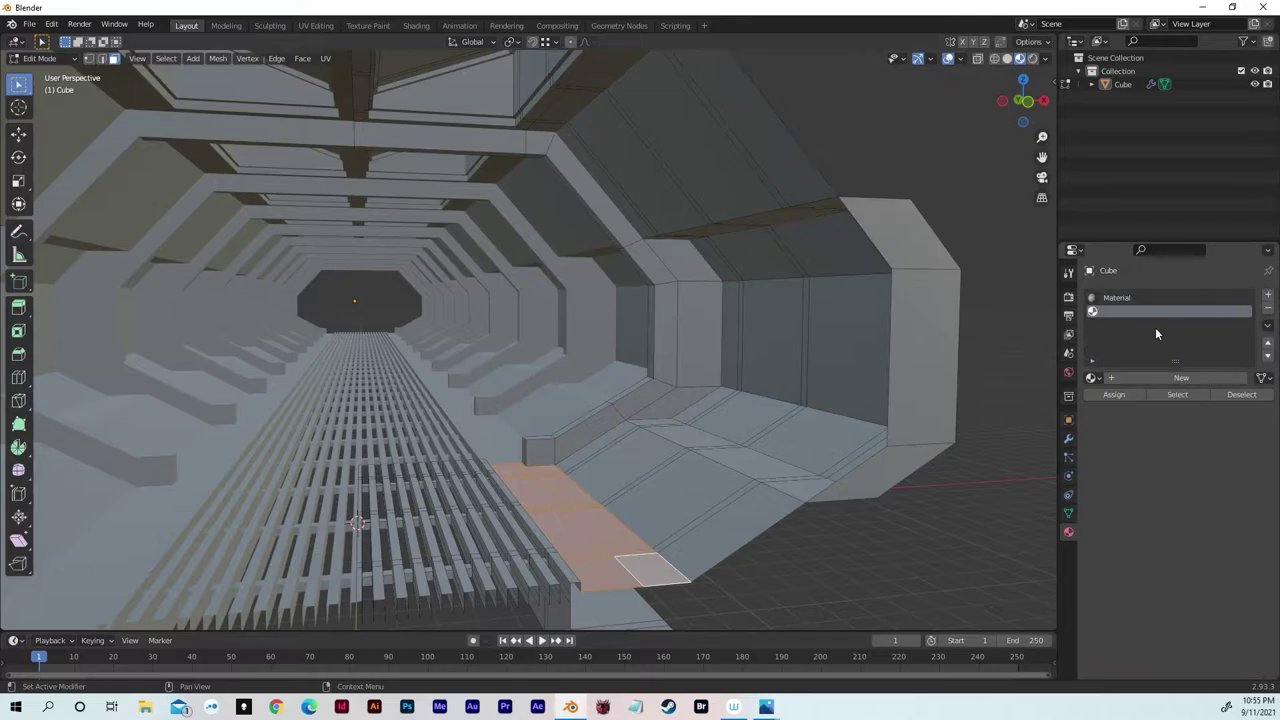
left_click(1110, 377)
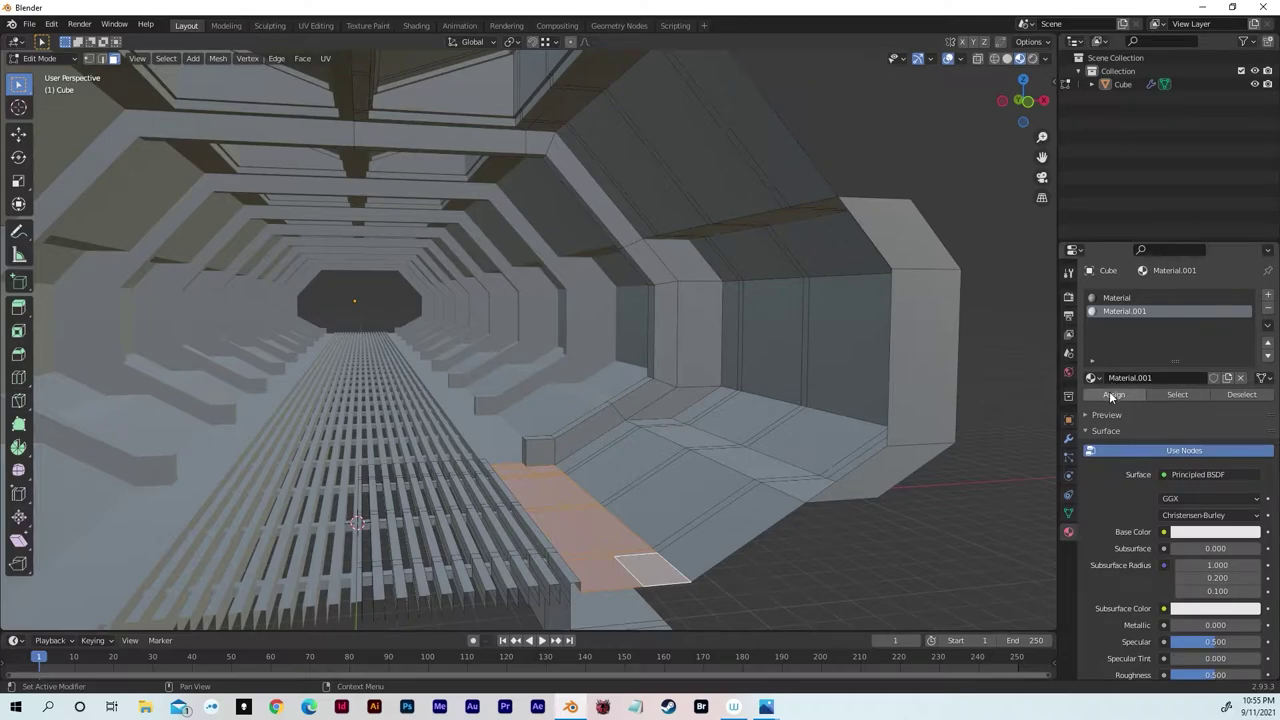
left_click(1112, 394)
middle_click_drag(830, 412, 838, 410)
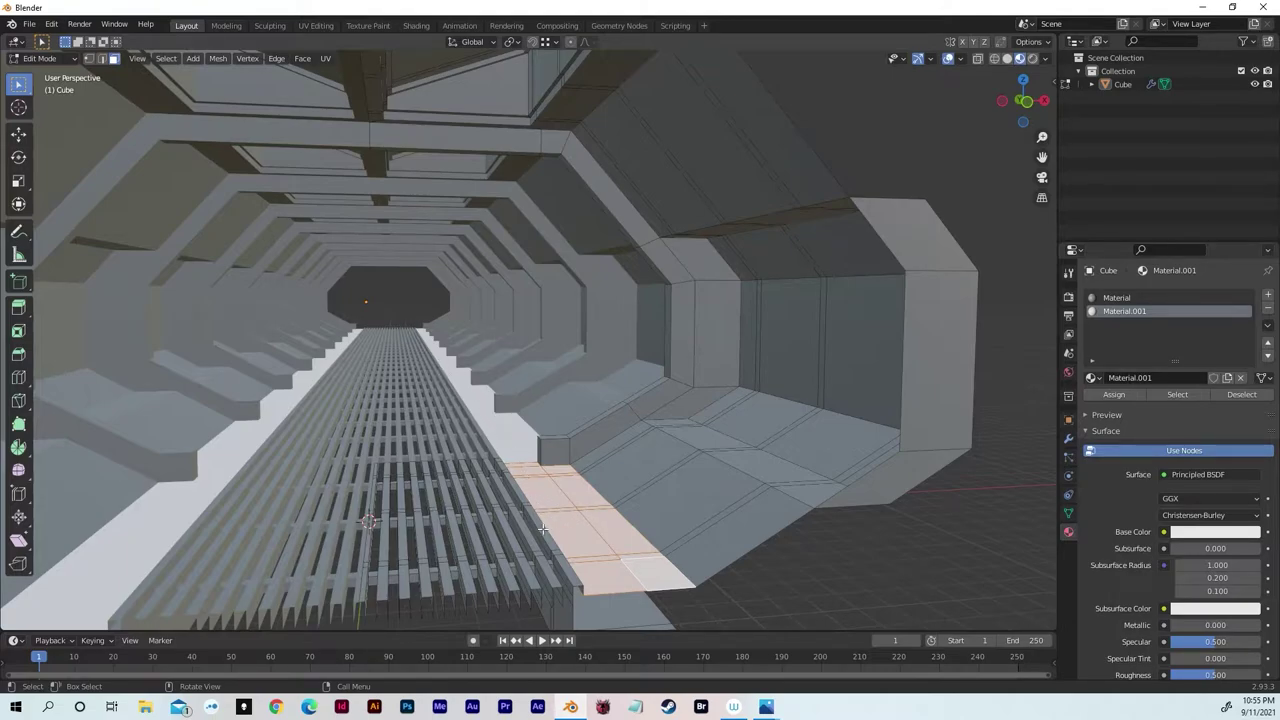
mouse_move(620, 557)
middle_mouse_down()
mouse_move(630, 550)
mouse_move(614, 560)
middle_mouse_up()
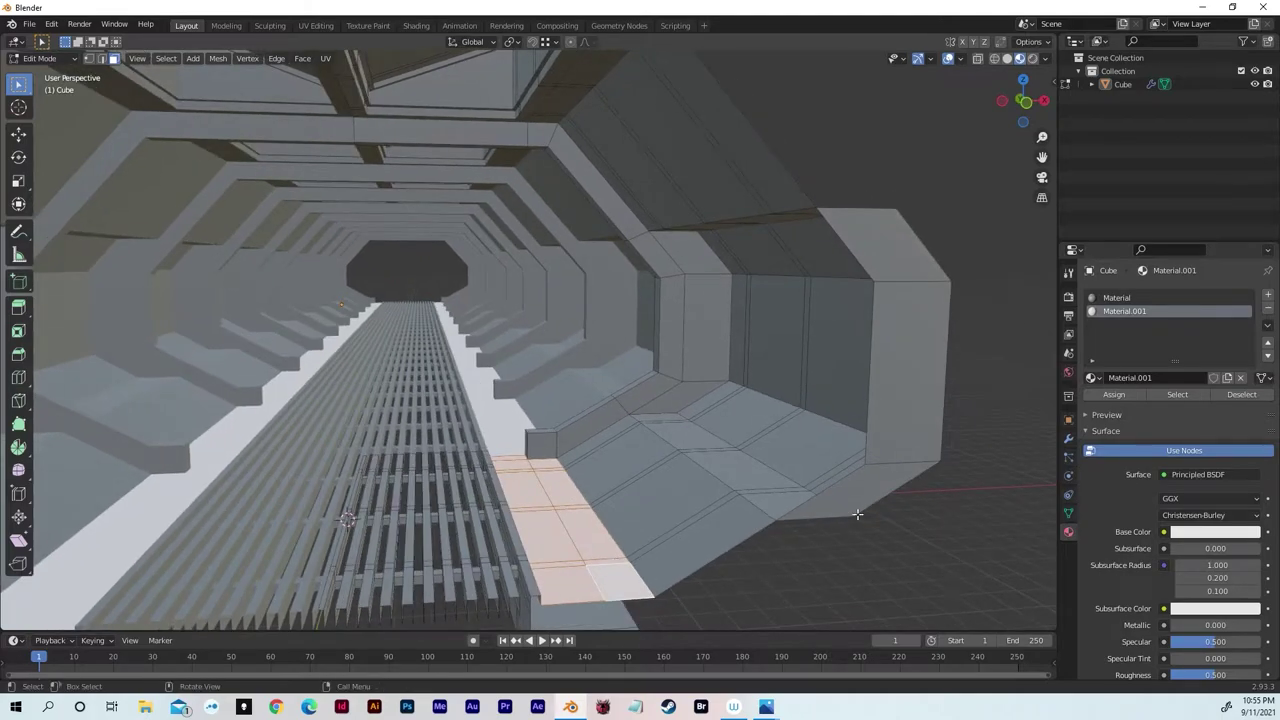
- Give Material.001 a near-black greenish base colour
left_click(1212, 531)
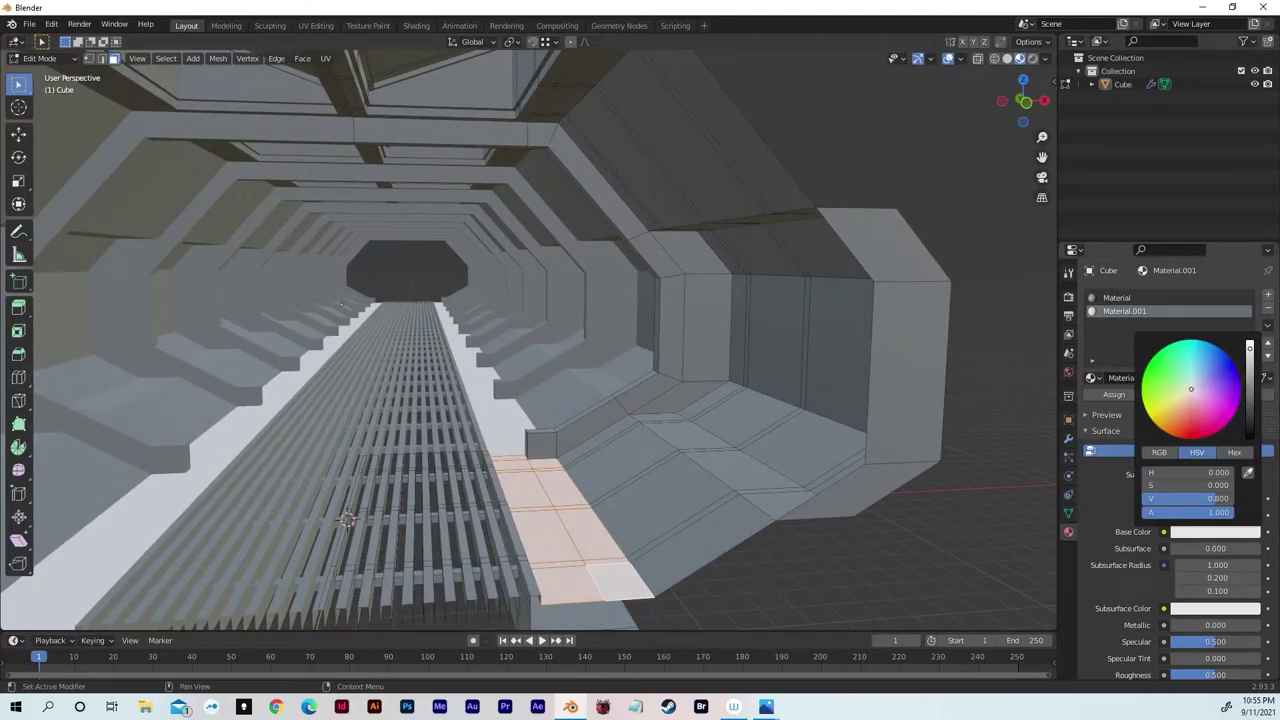
left_click(1185, 390)
left_click_drag(1249, 346, 1249, 413)
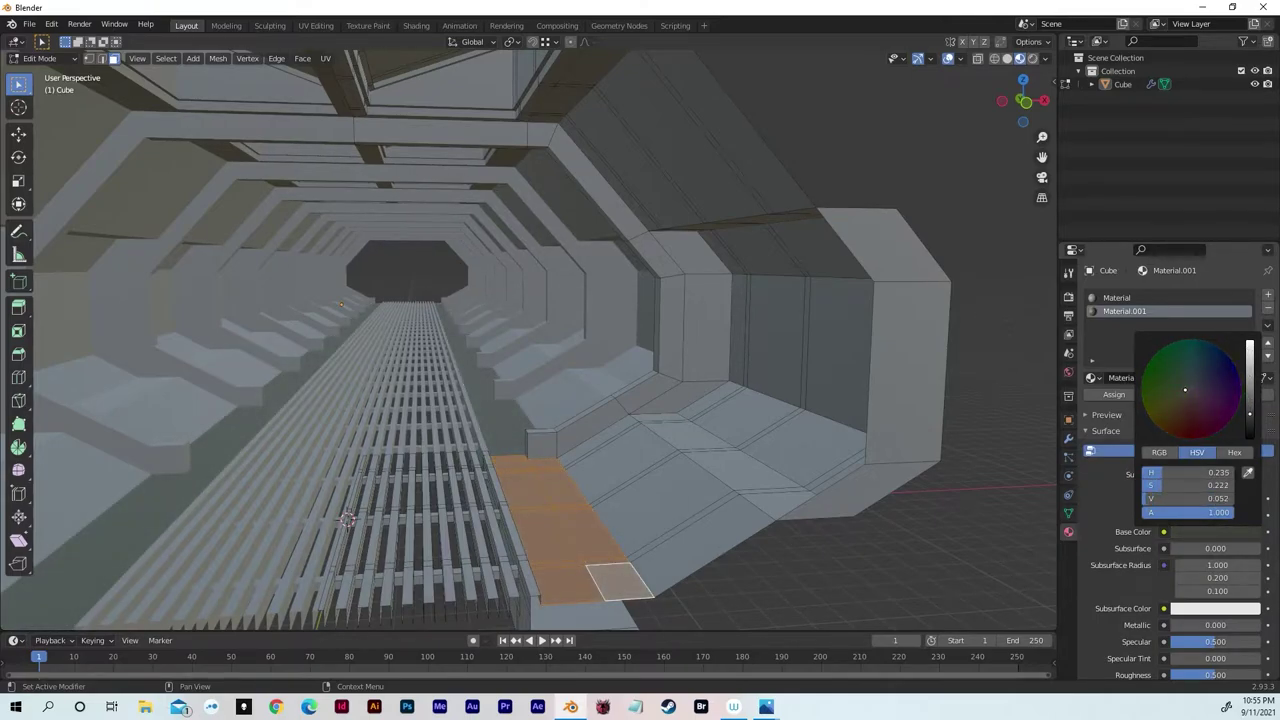
- Select one face of the sloped lower wall panel
middle_click_drag(620, 430, 683, 474)
middle_click_drag(684, 371, 648, 473)
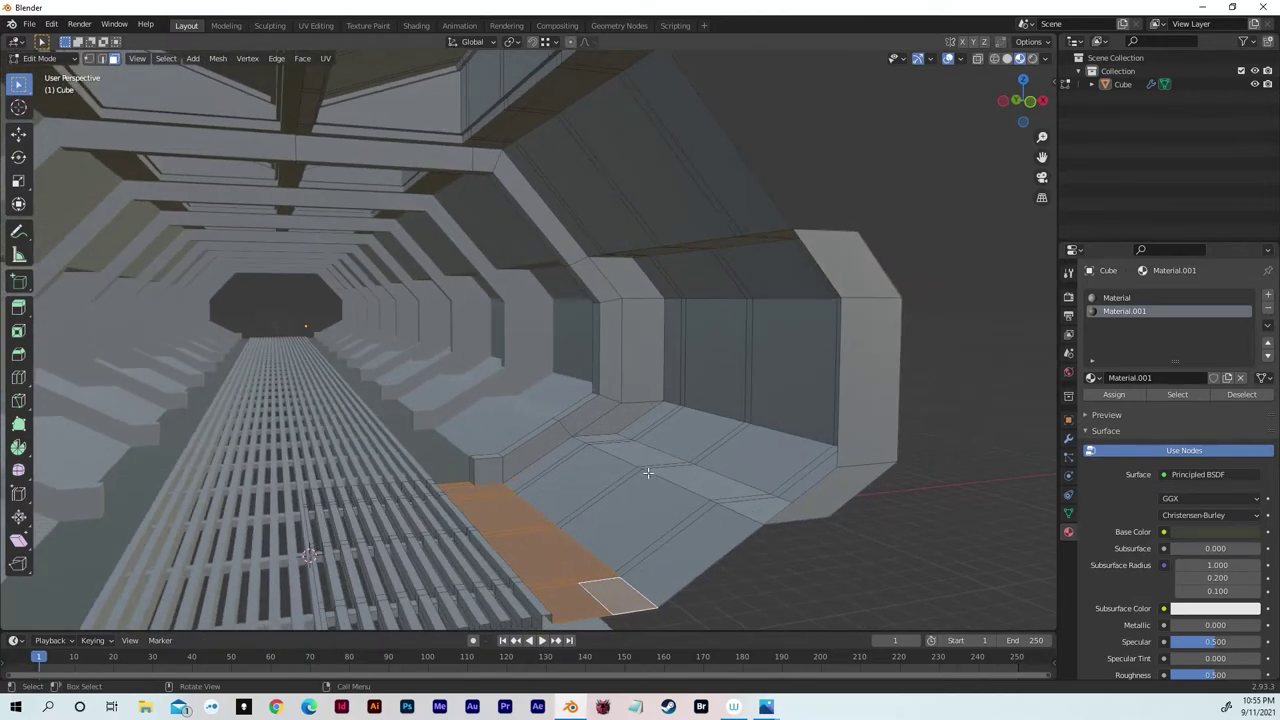
left_click(593, 438)
- Select the sloped lower panel and the run of upper wall panels
left_click(706, 557, "ctrl")
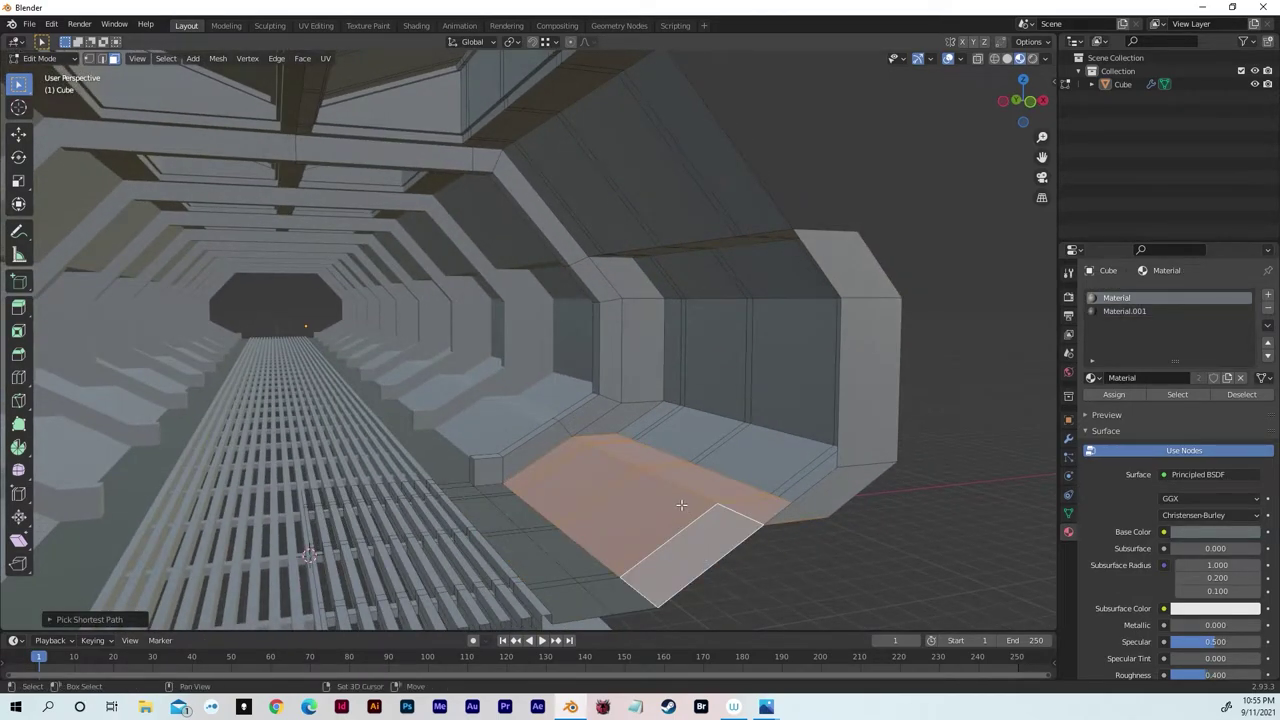
mouse_move(681, 505)
middle_mouse_down()
mouse_move(686, 517)
mouse_move(690, 507)
middle_mouse_up()
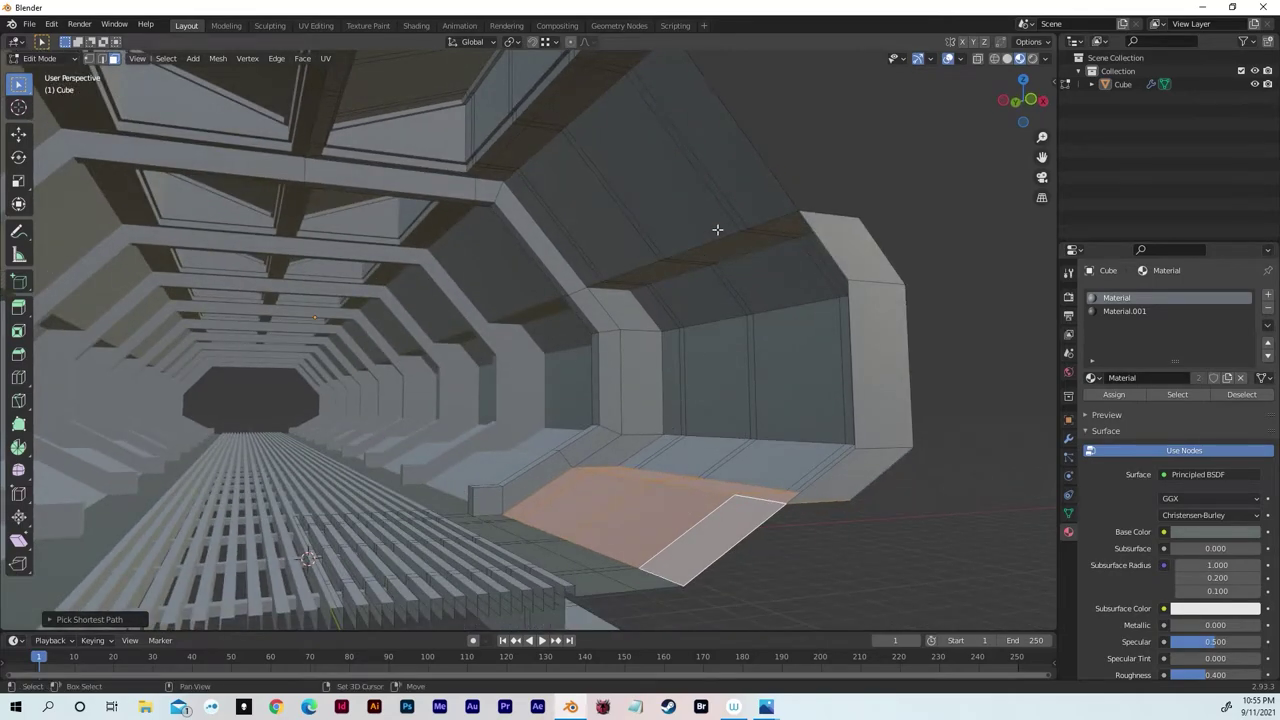
left_click(717, 156, "ctrl")
left_click(615, 287, "ctrl")
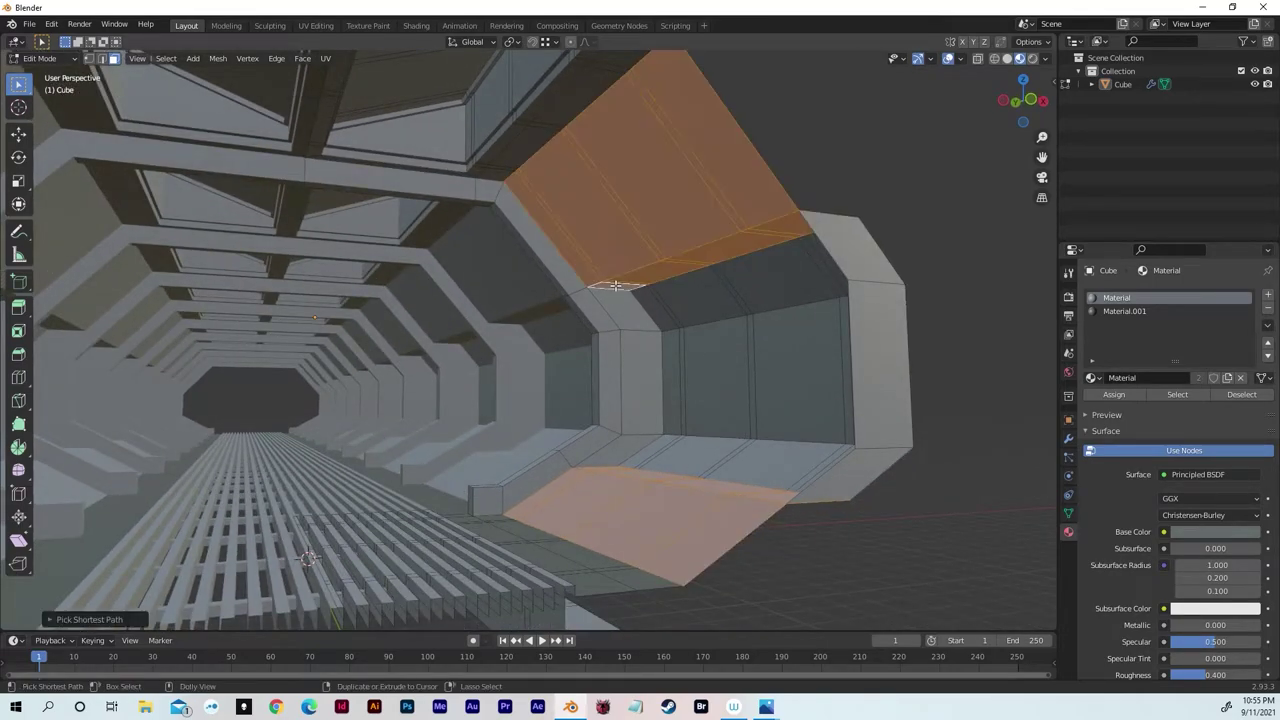
mouse_move(746, 257)
middle_mouse_down()
mouse_move(749, 280)
mouse_move(748, 263)
mouse_move(768, 262)
middle_mouse_up()
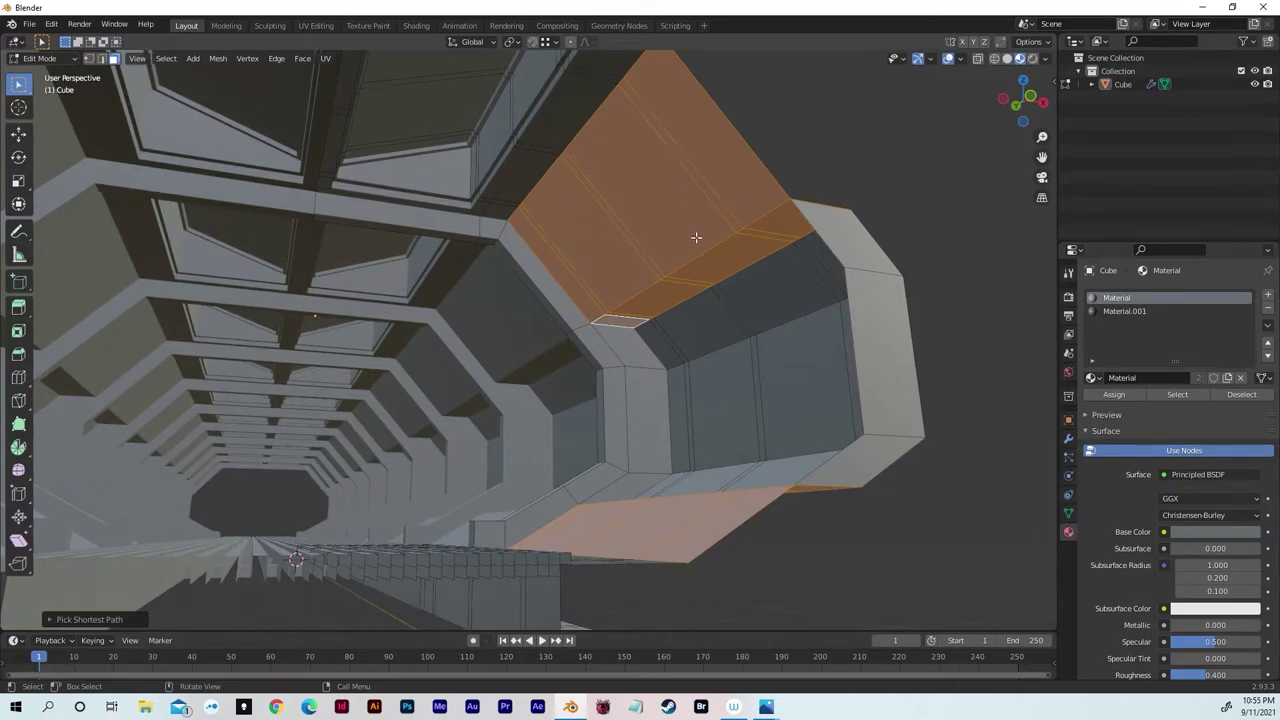
middle_click_drag(696, 237, 660, 263)
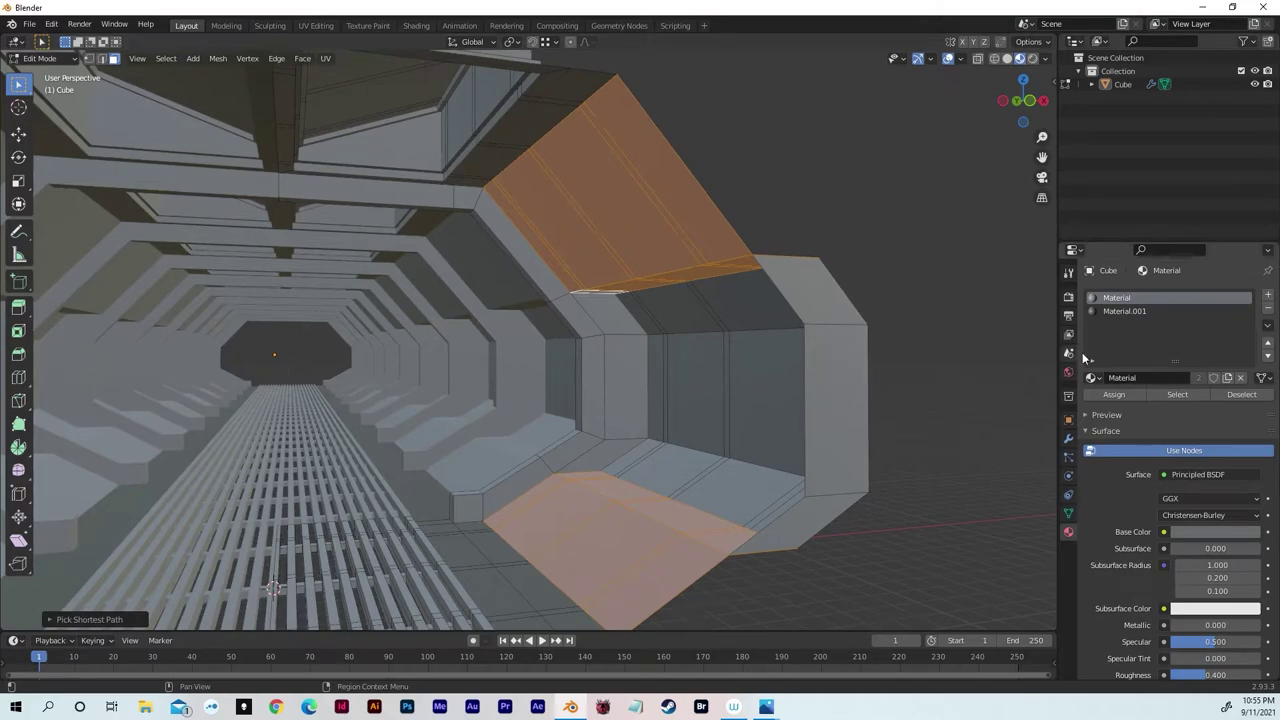
- Assign a new Material.002 to the selected wall panels with a pale pink tint
left_click(1268, 295)
left_click(1130, 380)
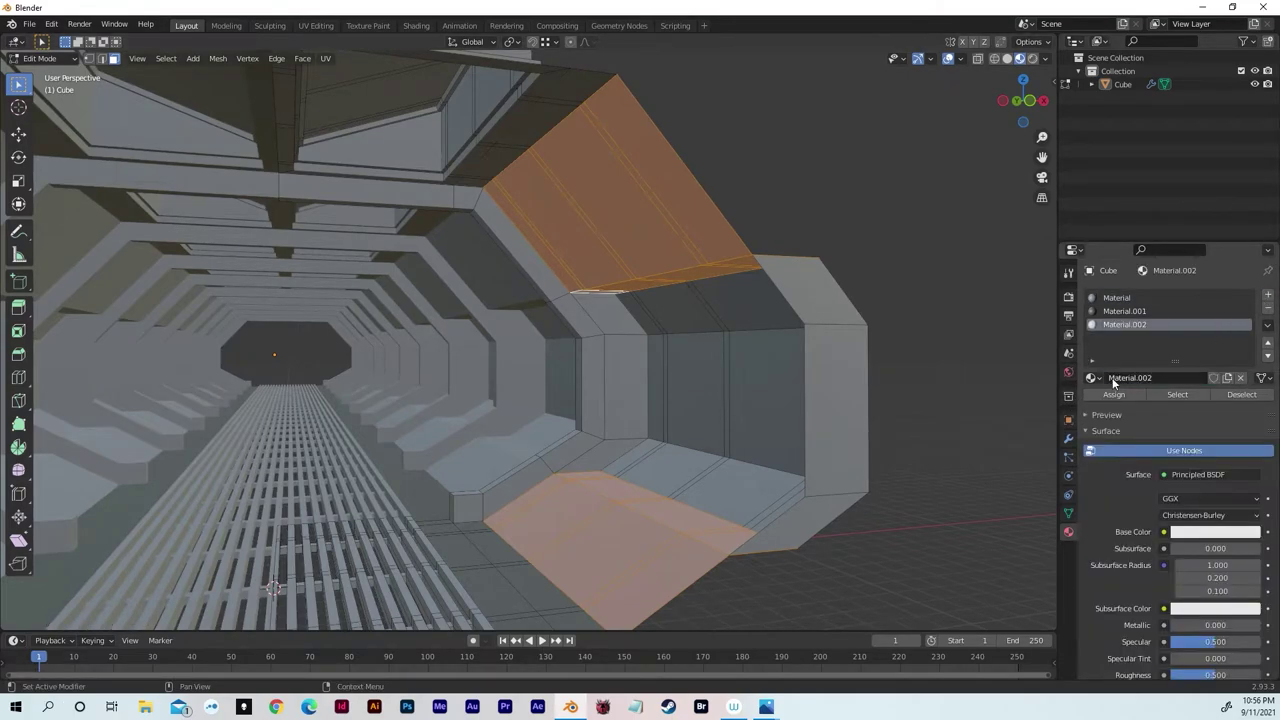
left_click(1110, 398)
middle_click_drag(886, 360, 914, 354)
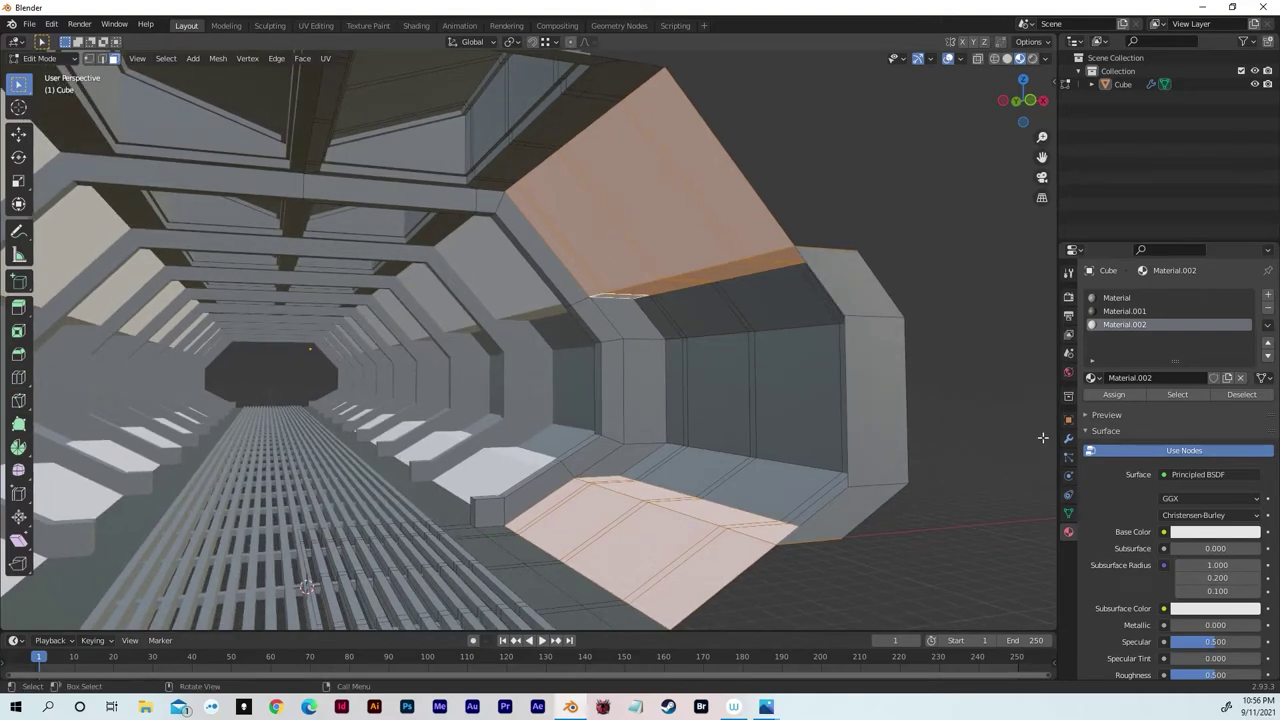
left_click(1230, 532)
left_click_drag(1192, 395, 1250, 388)
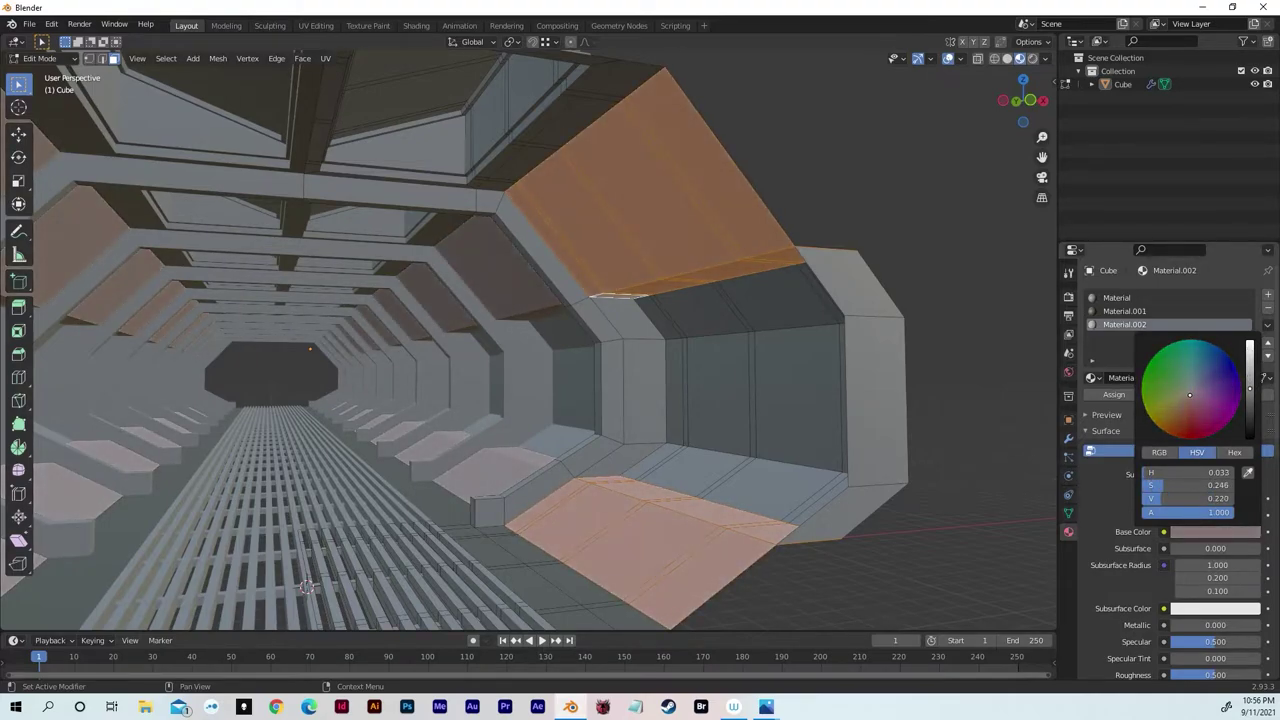
- Darken Material.002 to reddish-brown: H 0.033, S 0.240, V 0.133
middle_click_drag(814, 391, 658, 463)
left_click(825, 383)
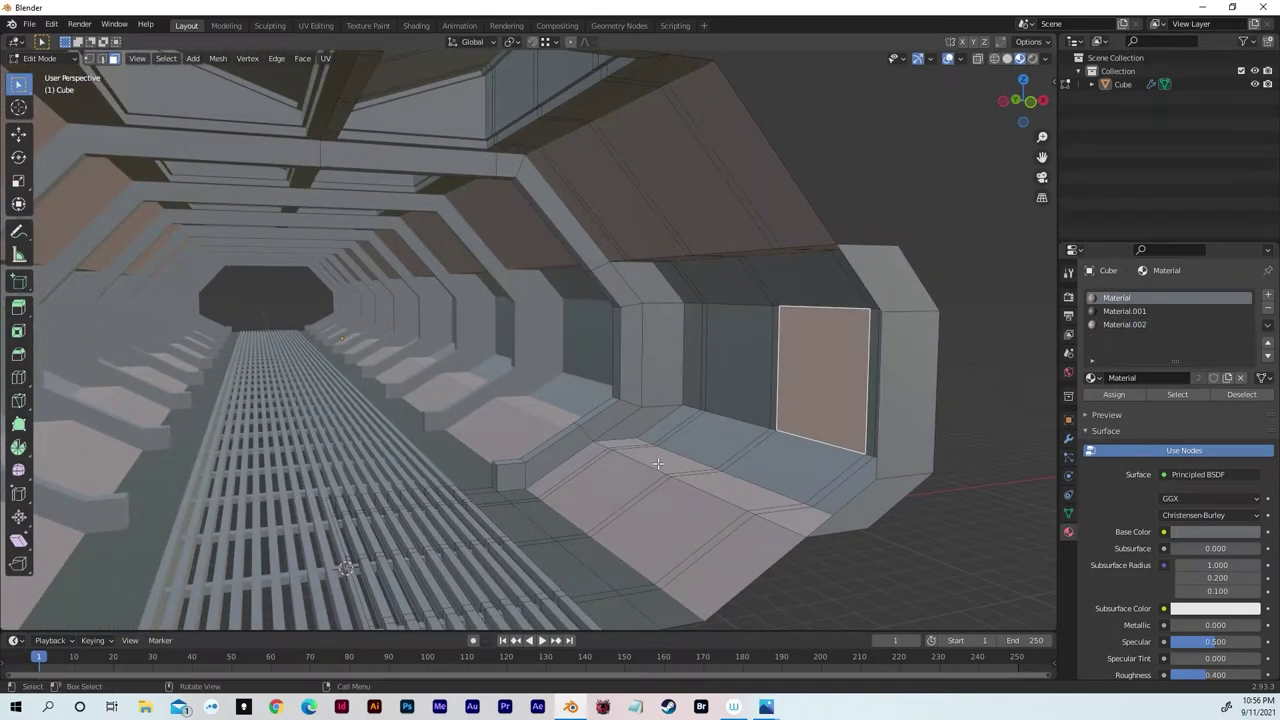
left_click(708, 486)
left_click(1250, 532)
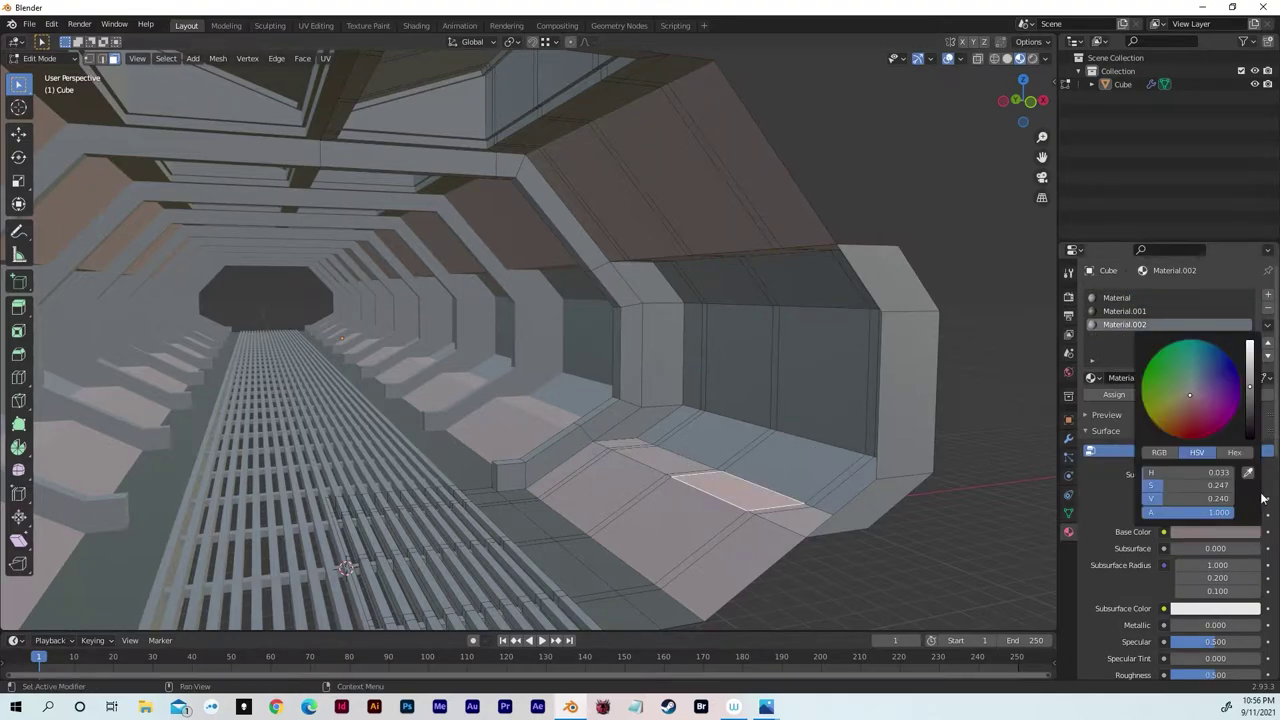
left_click_drag(1249, 386, 1249, 398)
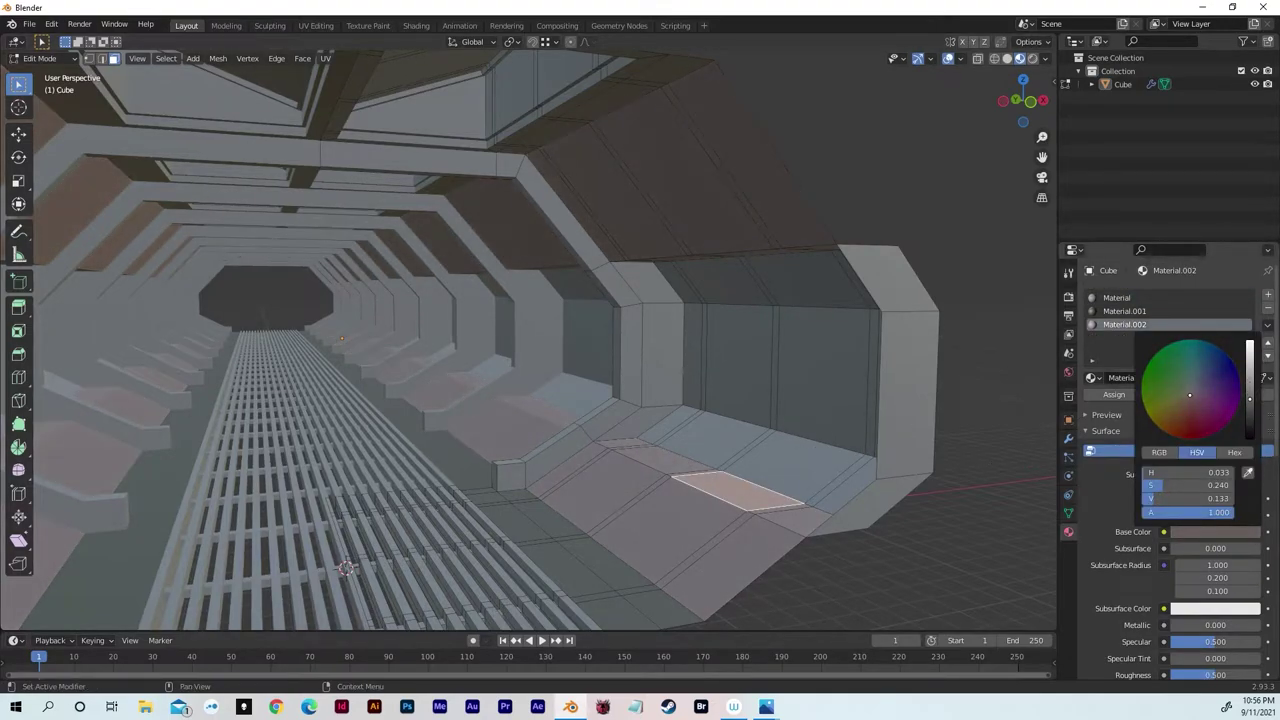
middle_click_drag(782, 418, 659, 303)
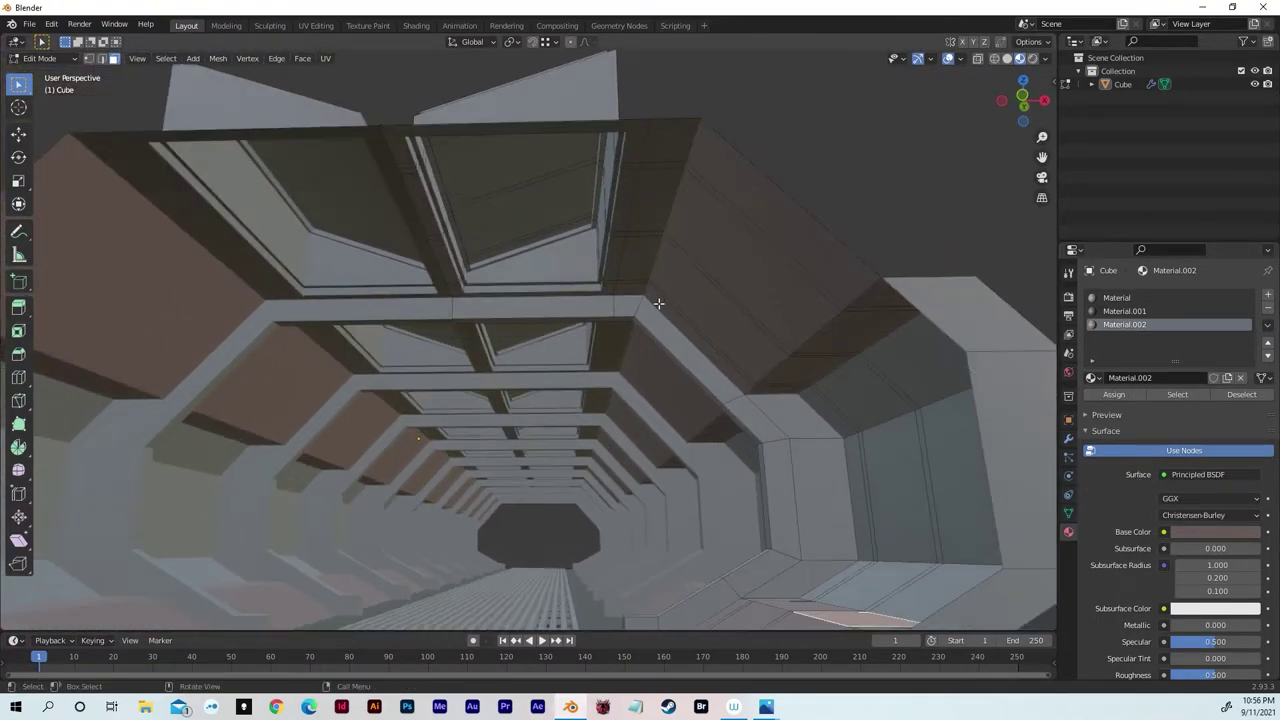
- Path-select a ceiling beam strip and move it about 0.26 m up along Z
mouse_move(639, 129)
middle_mouse_down()
mouse_move(580, 123)
mouse_move(629, 124)
middle_mouse_up()
left_click(634, 127)
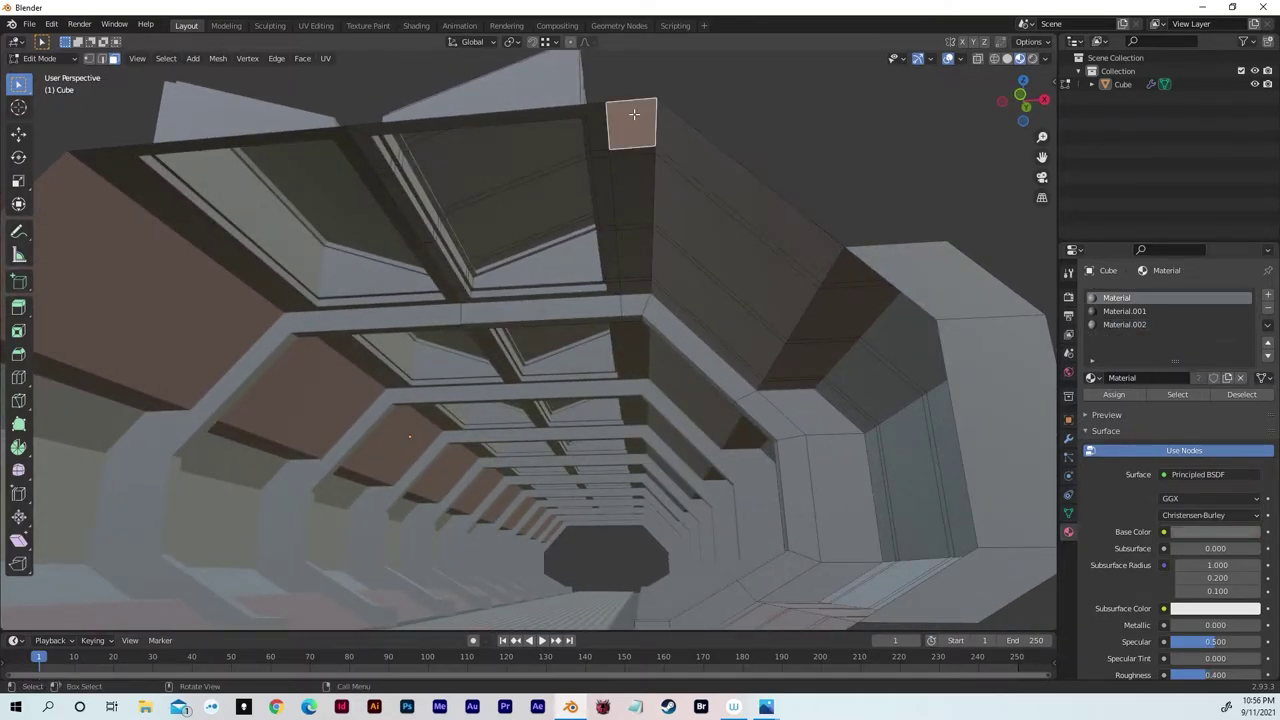
left_click(632, 286, "ctrl")
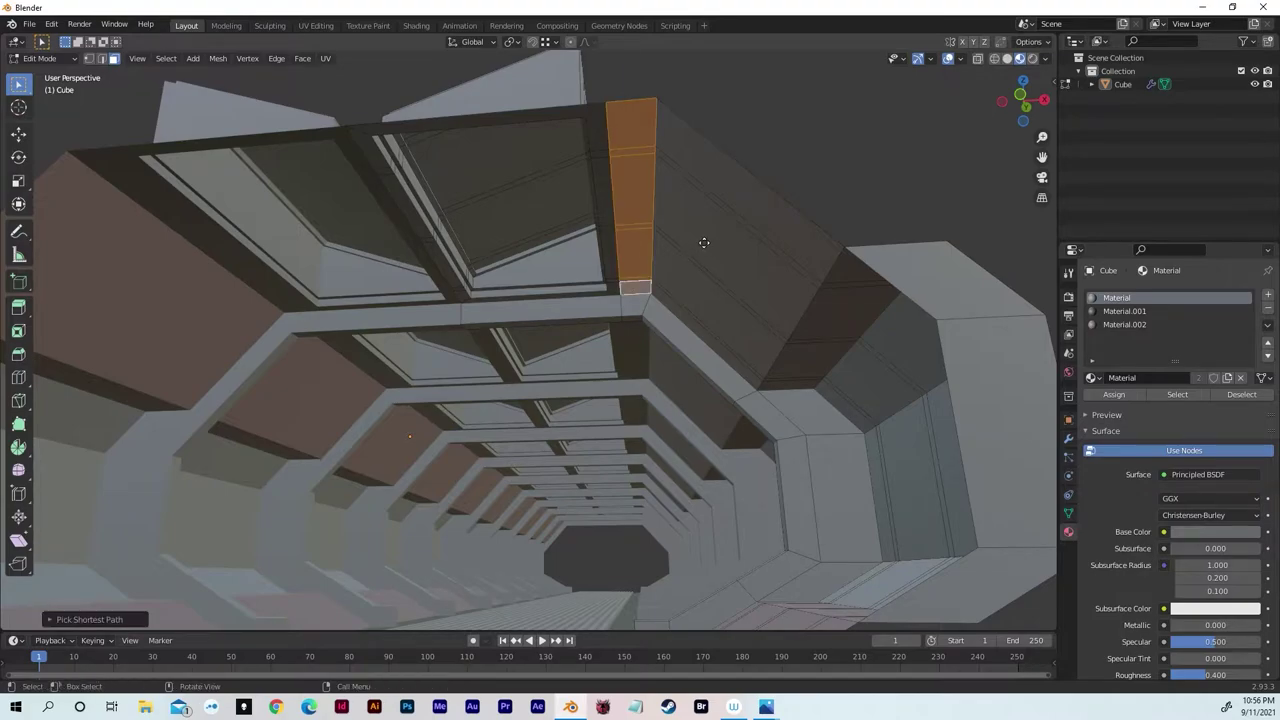
key("g")
key("z")
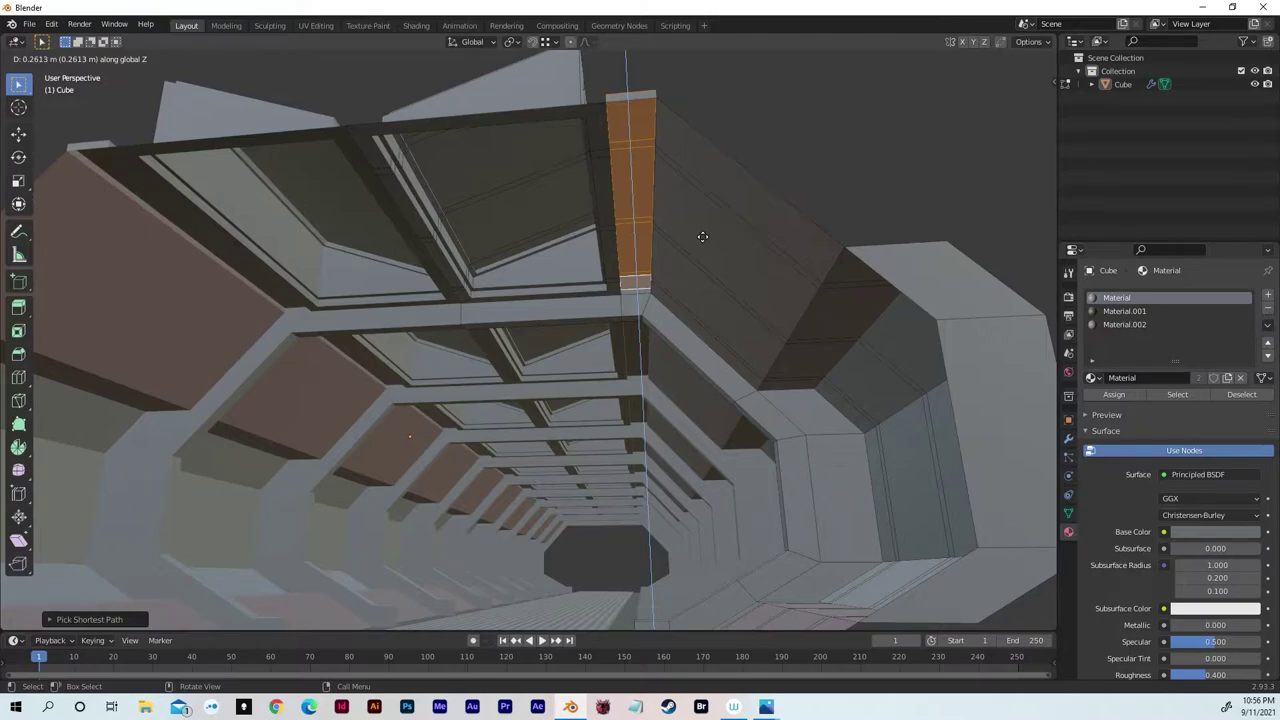
left_click(702, 236)
- Check the ceiling in Object Mode, then select the whole frame around a skylight opening
key("Tab")
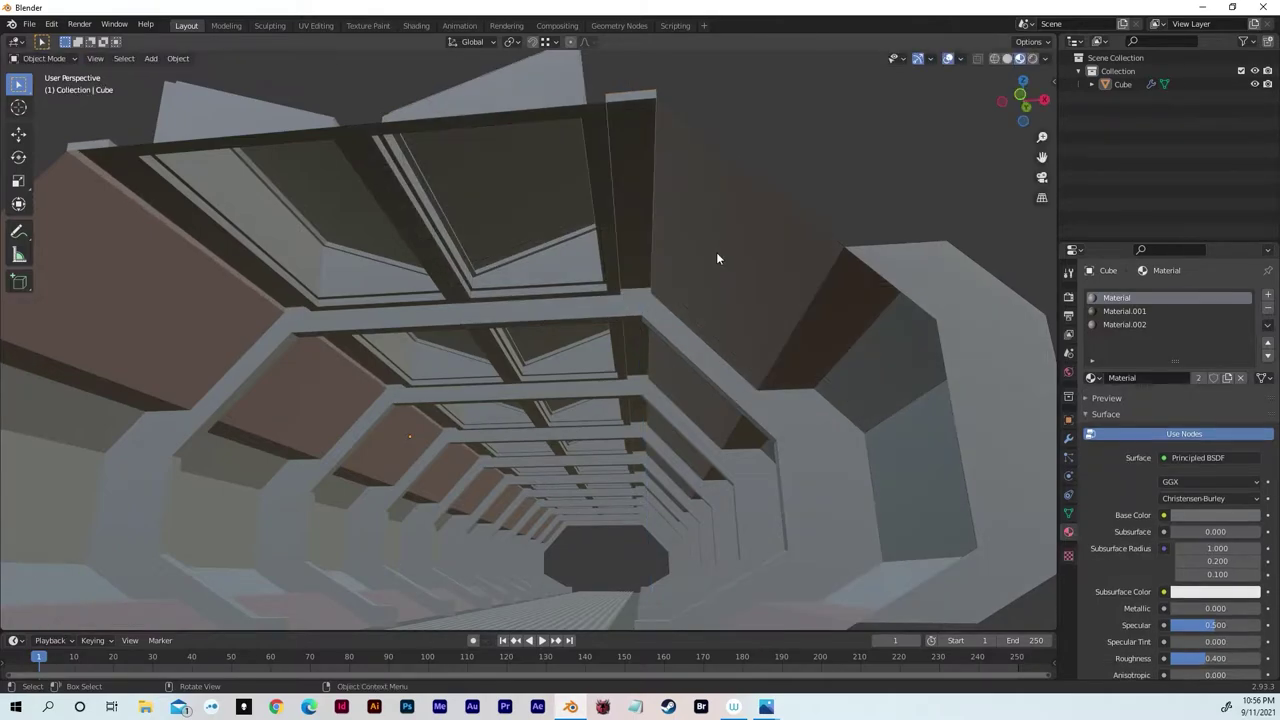
middle_click_drag(716, 252, 680, 288)
key("Tab")
middle_click_drag(657, 214, 641, 224)
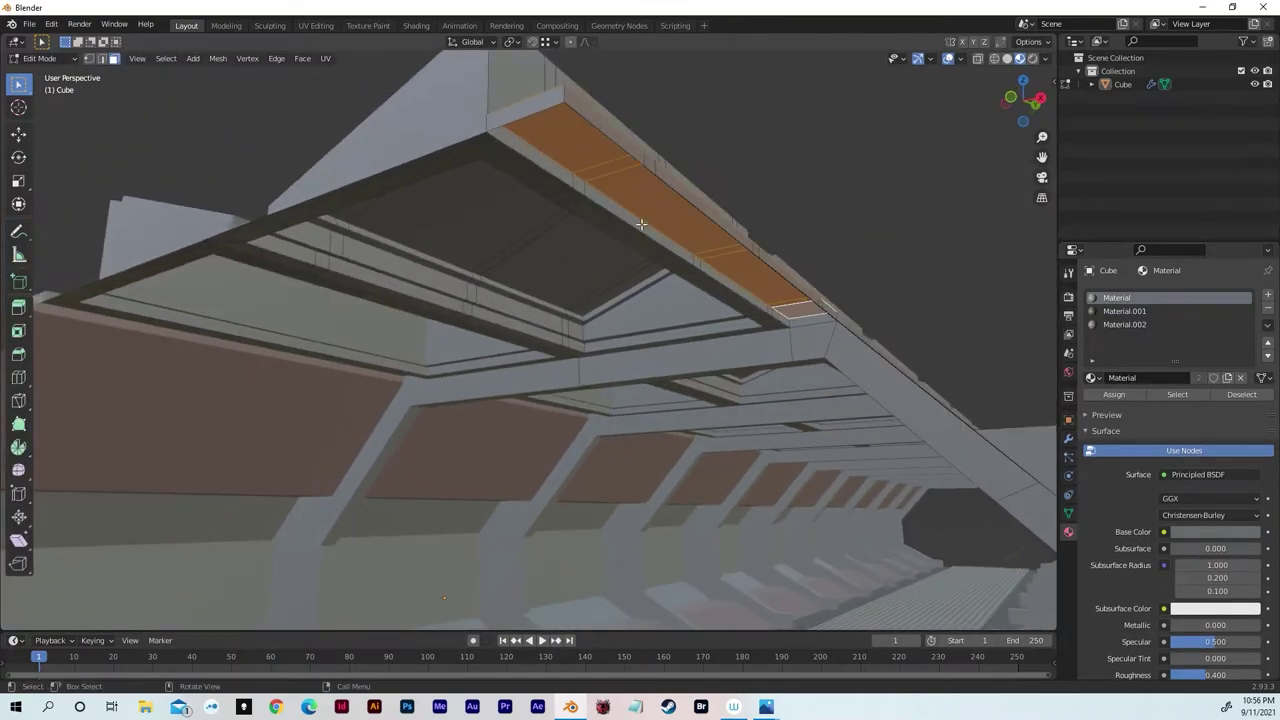
left_click(553, 170)
left_click(778, 315, "ctrl")
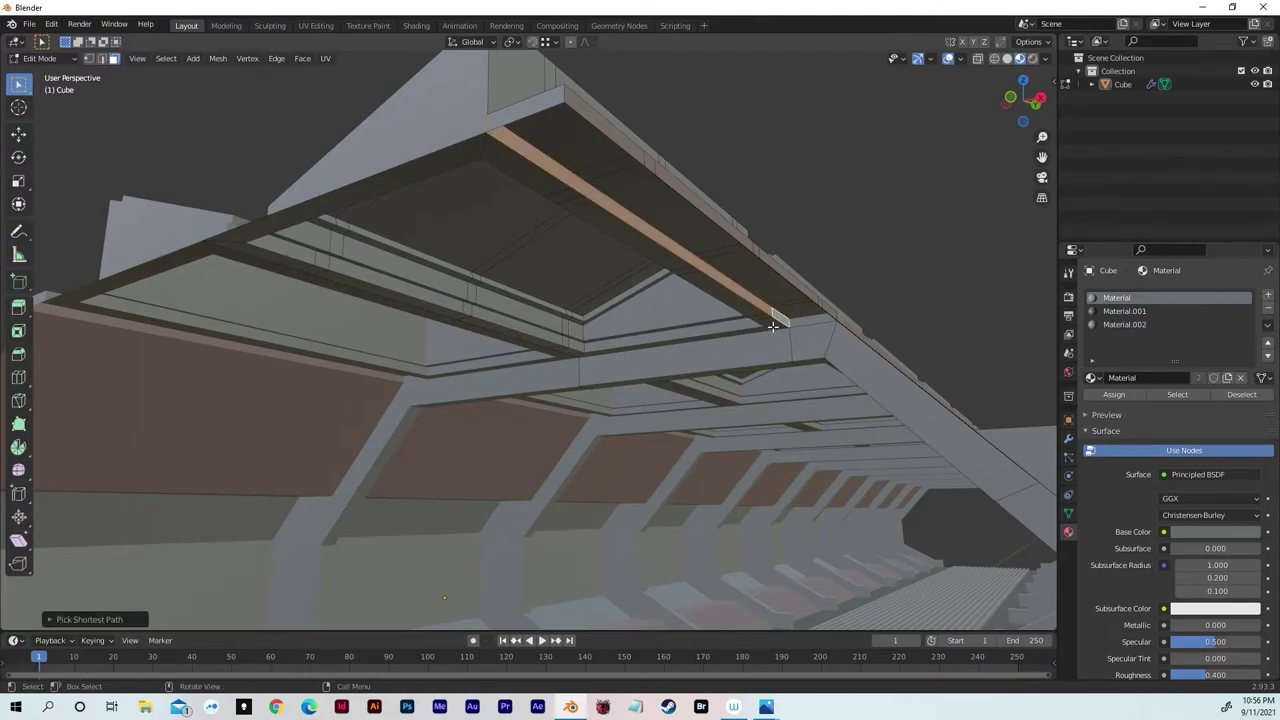
middle_click_drag(775, 325, 751, 220)
left_click(655, 144, "alt")
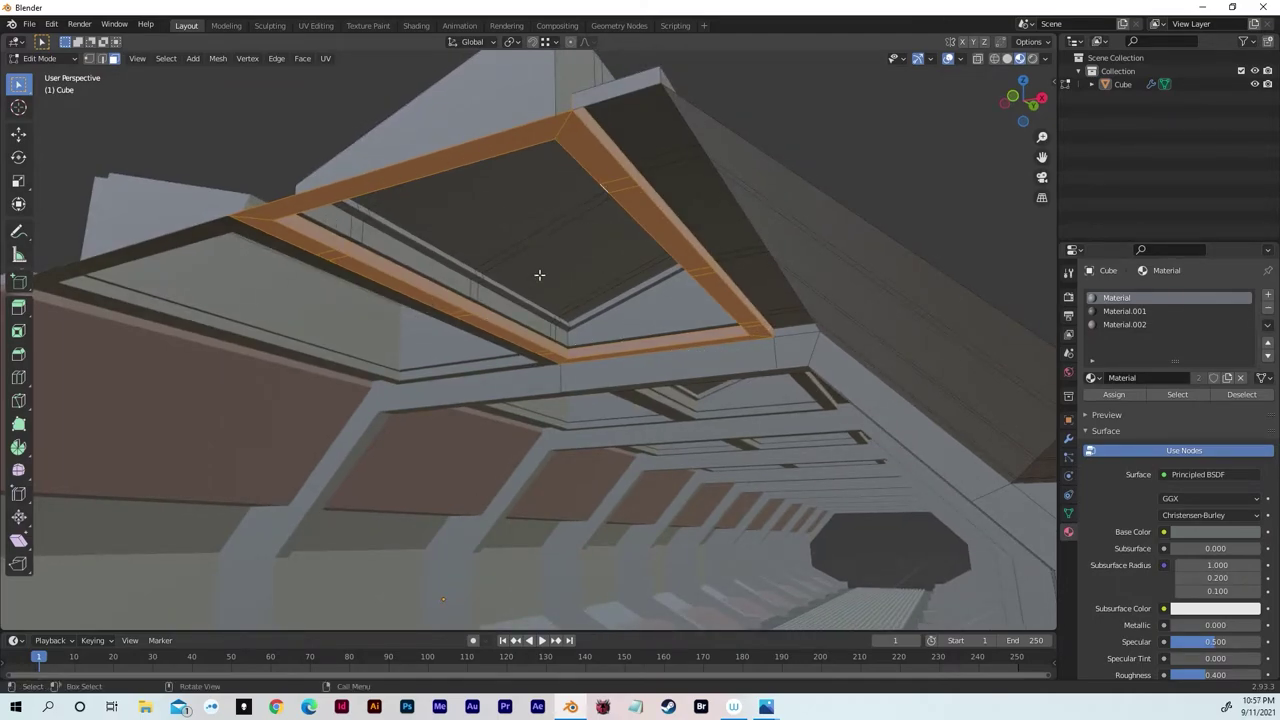
- Assign a new Material.003 to the skylight frame and set its base colour V to 0.005
middle_click_drag(539, 274, 574, 269)
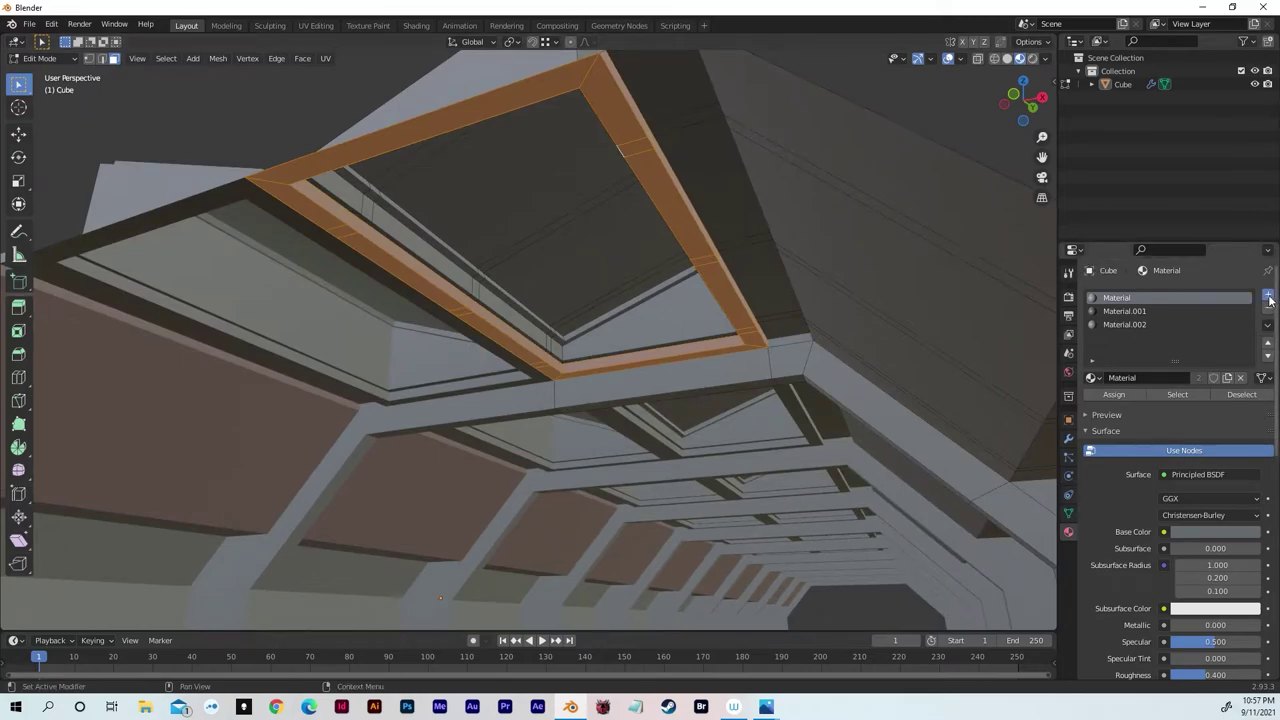
left_click(1268, 298)
left_click(1110, 378)
left_click(1112, 395)
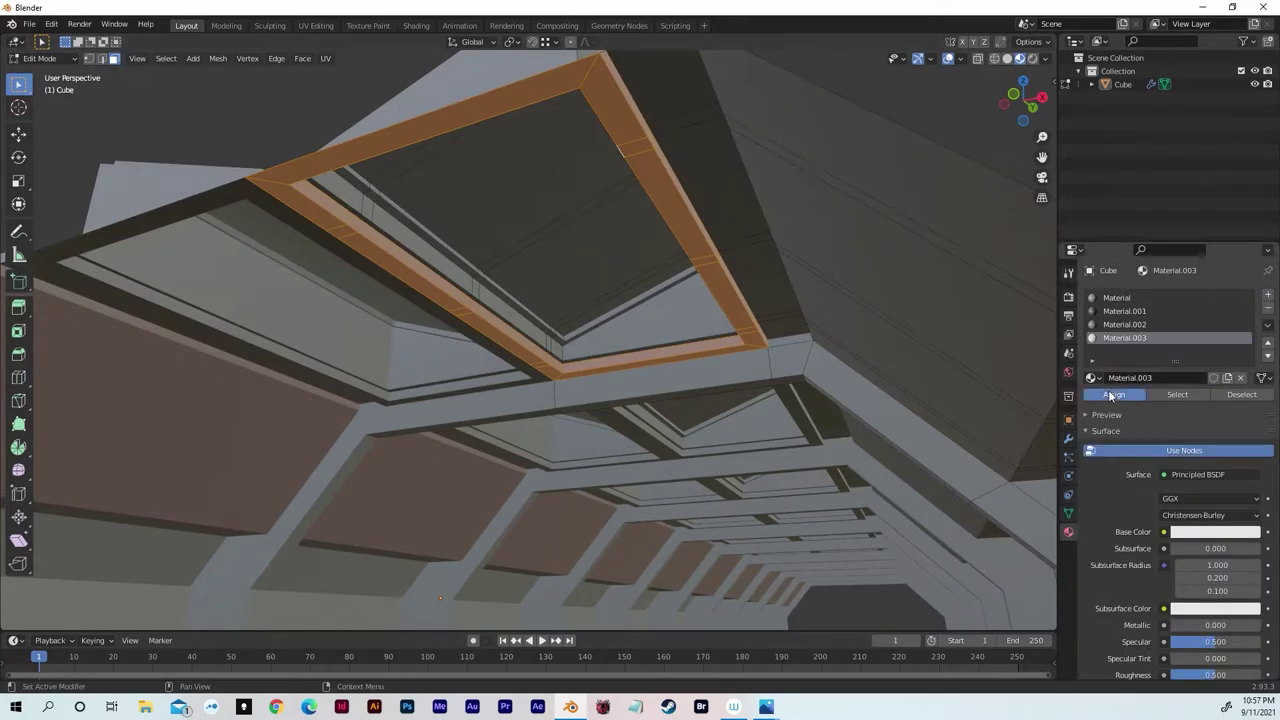
left_click(1193, 533)
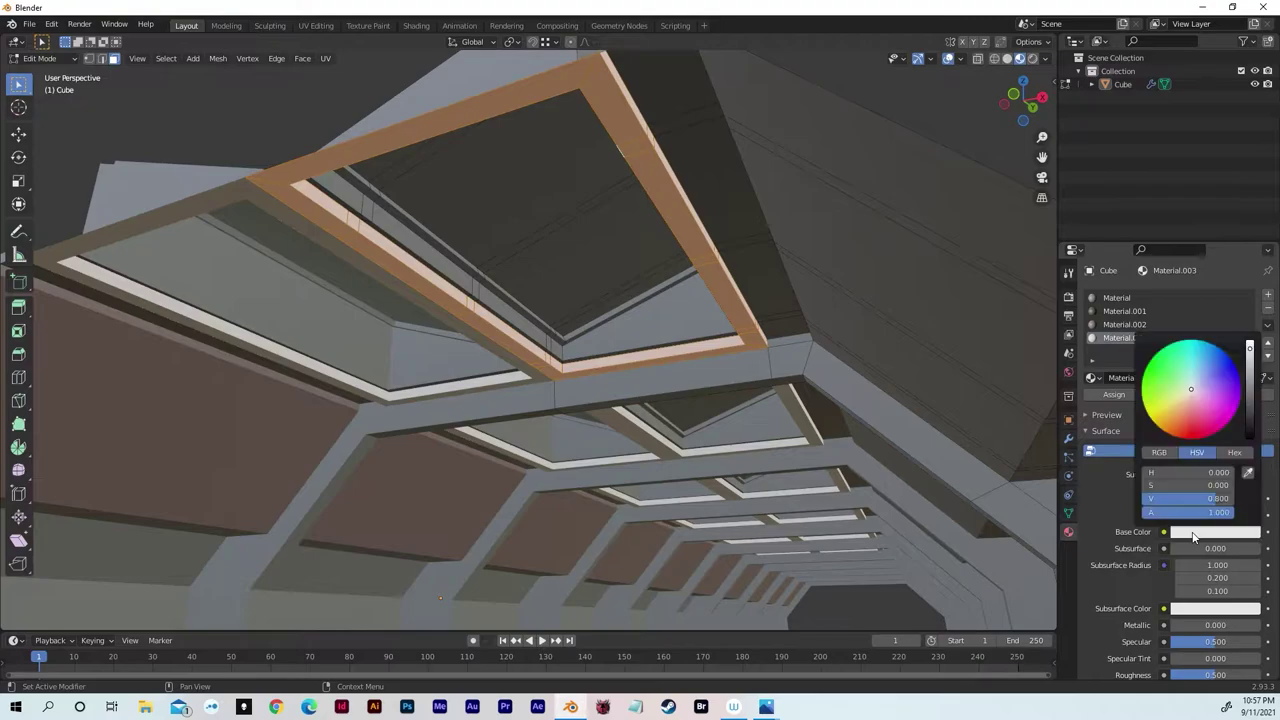
left_click_drag(1252, 398, 1250, 436)
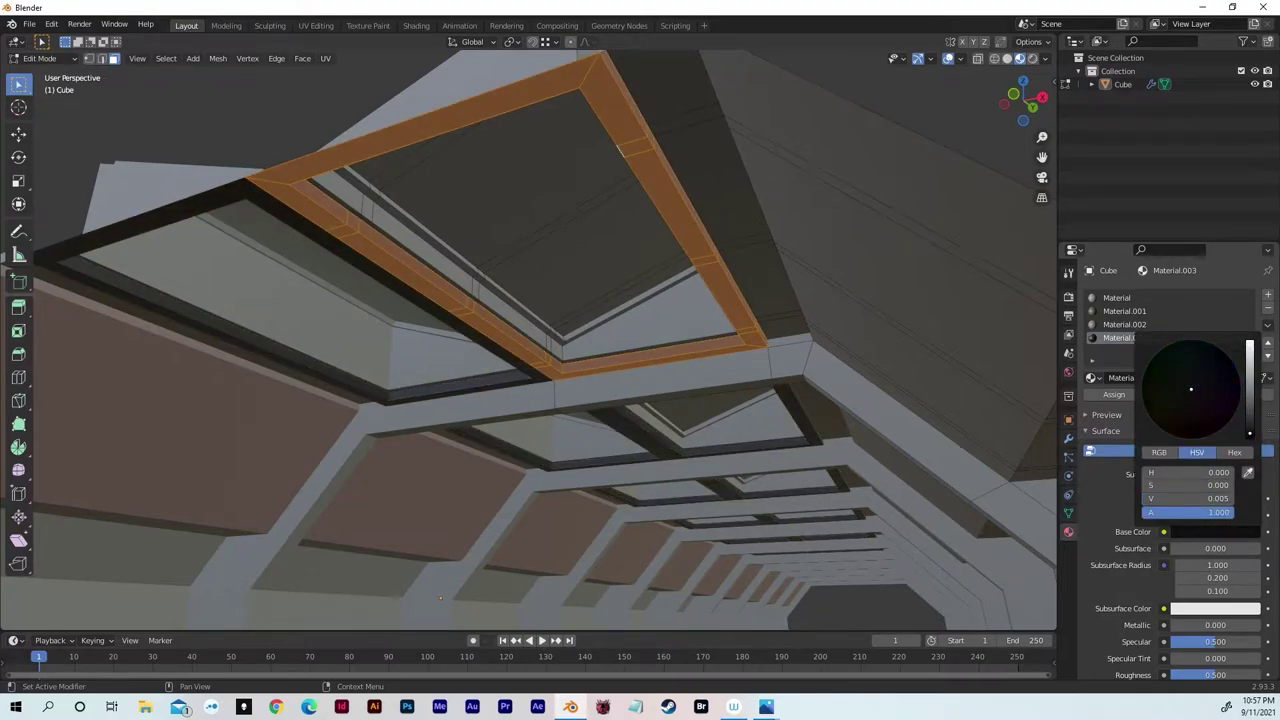
- Select the frame's two inner edge loops and assign them the black Material.003
middle_click_drag(1000, 450, 853, 398)
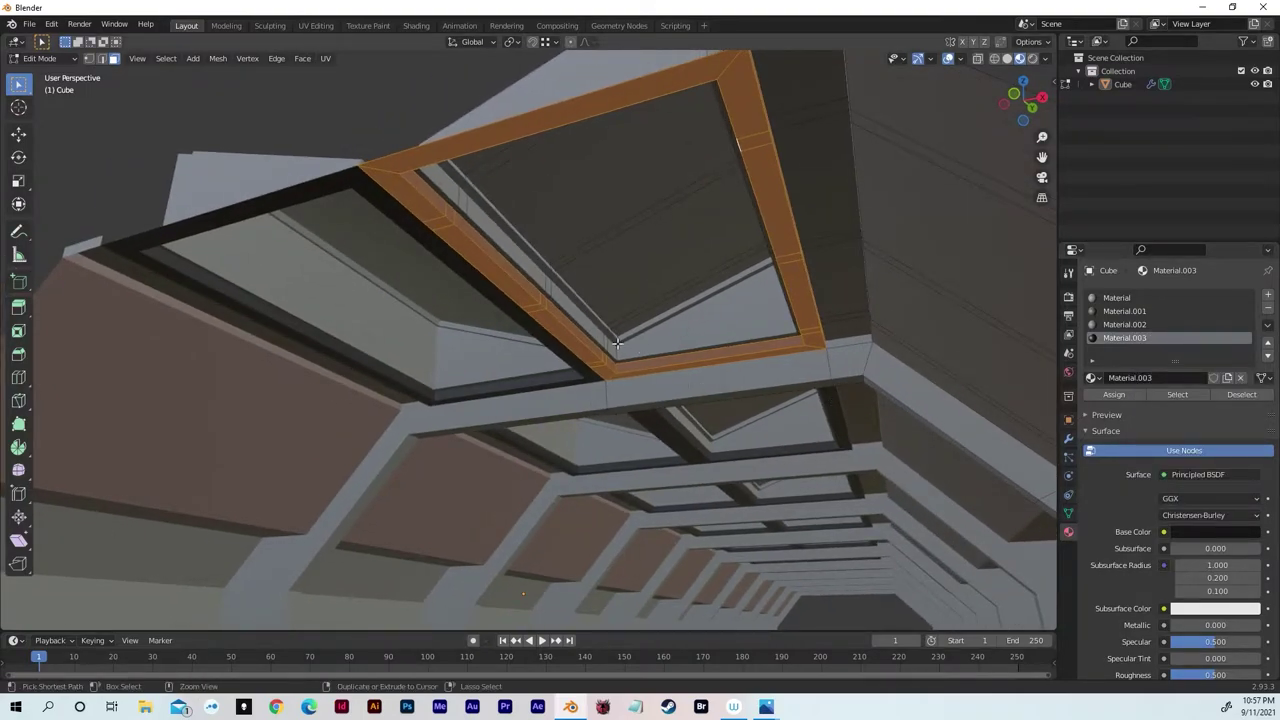
scroll(610, 343, "up", 3)
middle_click_drag(600, 347, 688, 454)
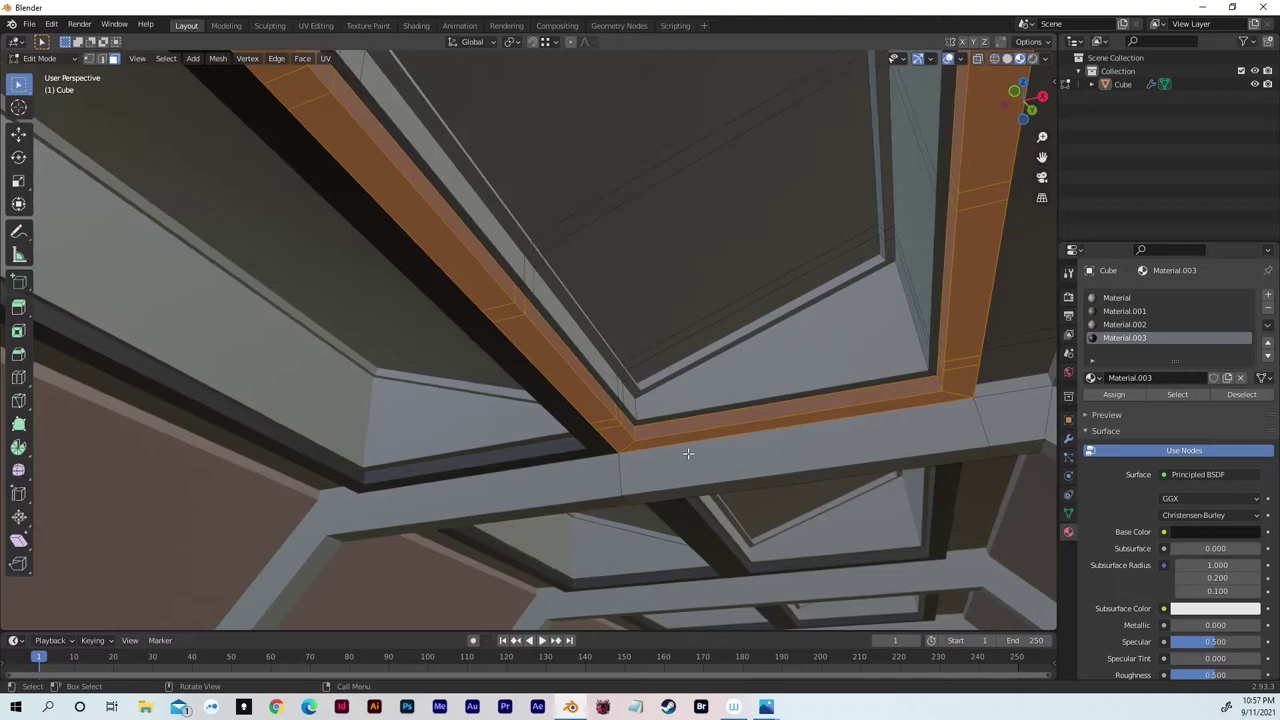
left_click(641, 395, "alt")
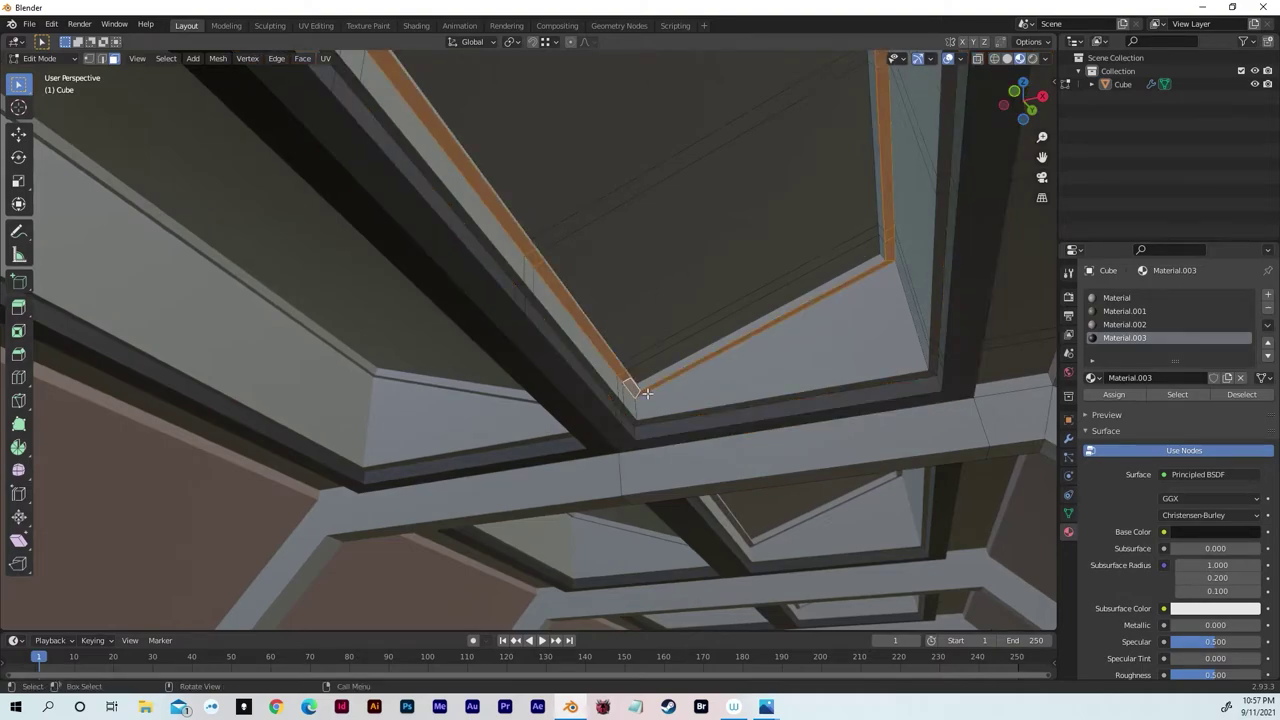
left_click(882, 256, "alt+shift")
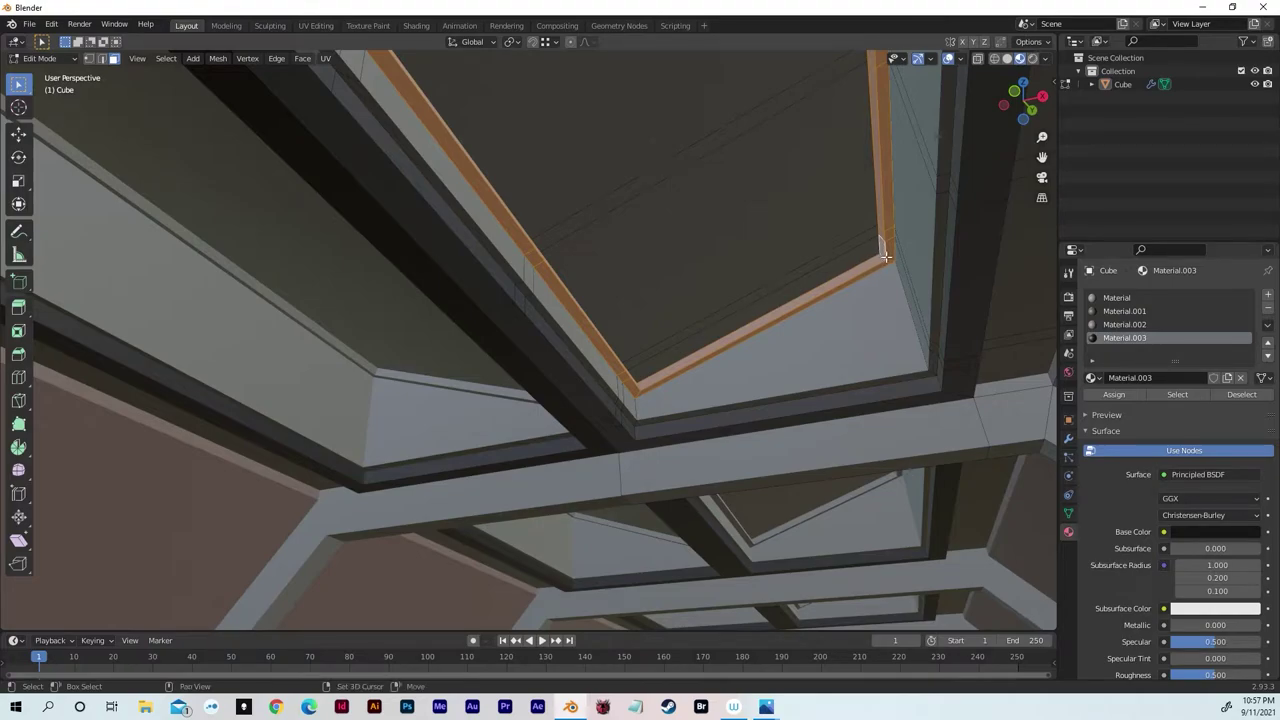
middle_click_drag(880, 270, 910, 300)
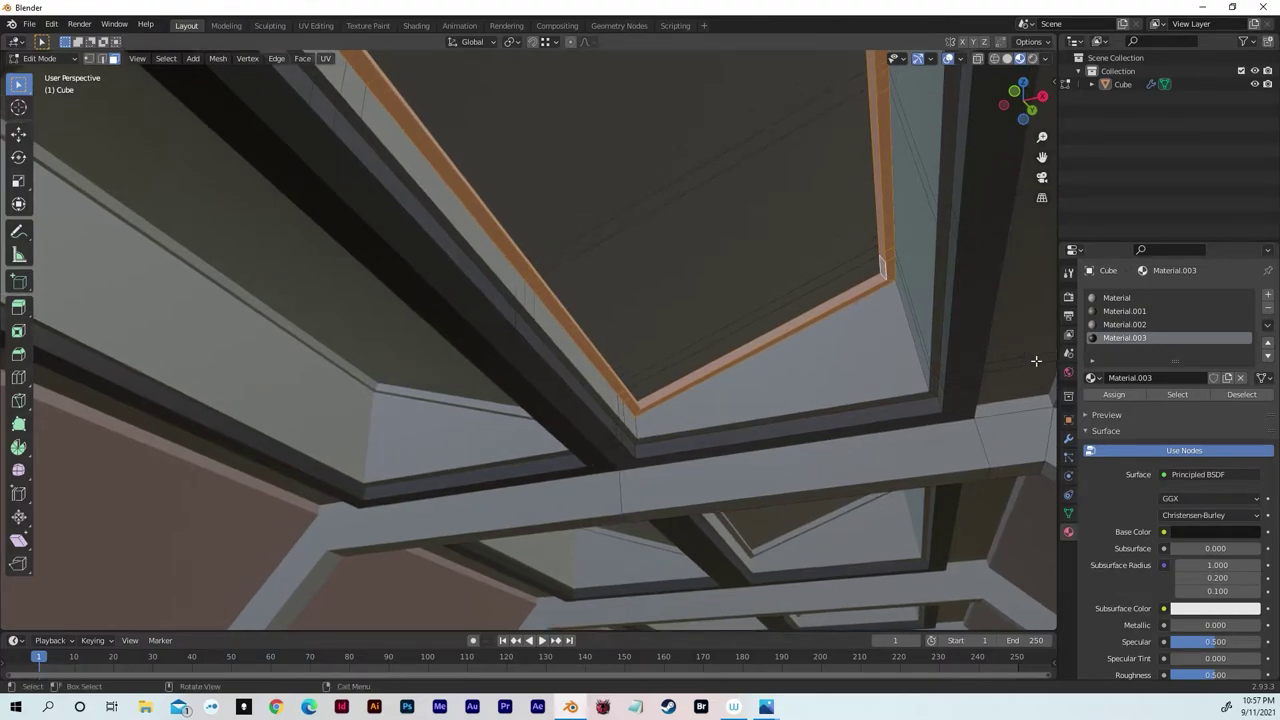
left_click(1113, 394)
- Select a face on the skylight pane
middle_click_drag(900, 360, 780, 403)
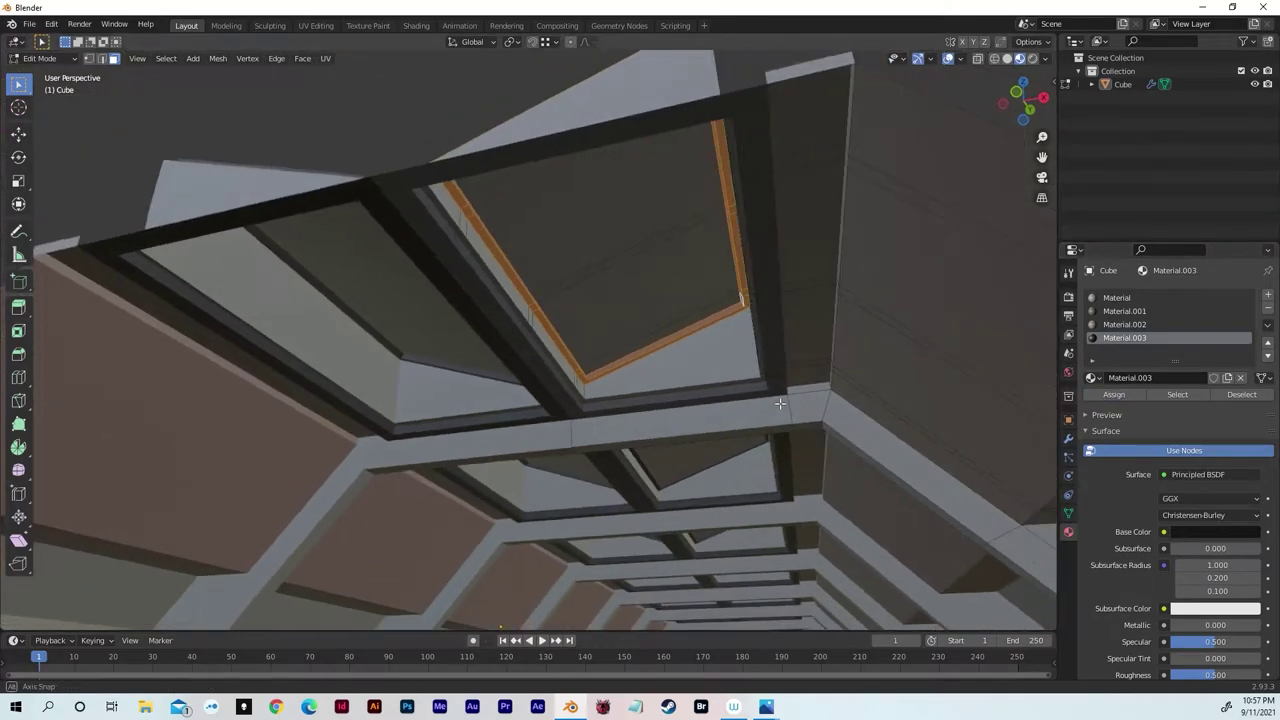
middle_click_drag(694, 357, 446, 240)
left_click(678, 364)
- Select all skylight pane faces and assign them a new Material.004
left_click(403, 199, "ctrl")
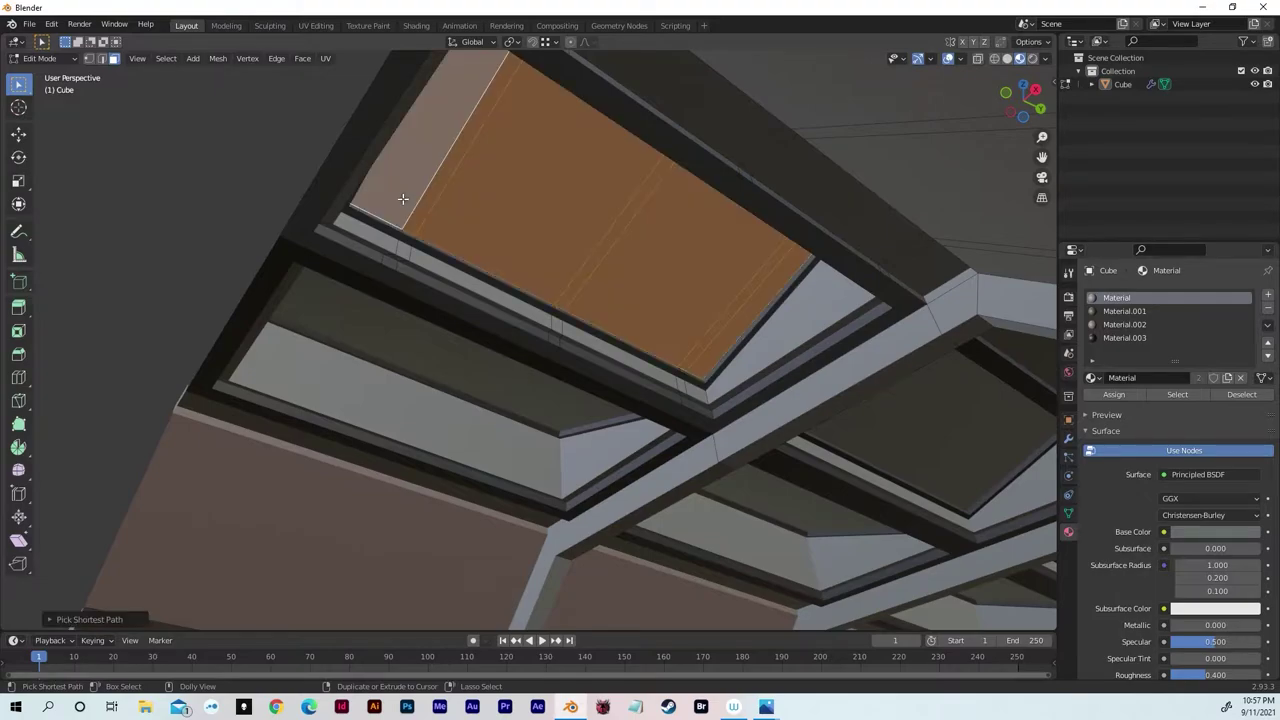
middle_click_drag(744, 333, 850, 420)
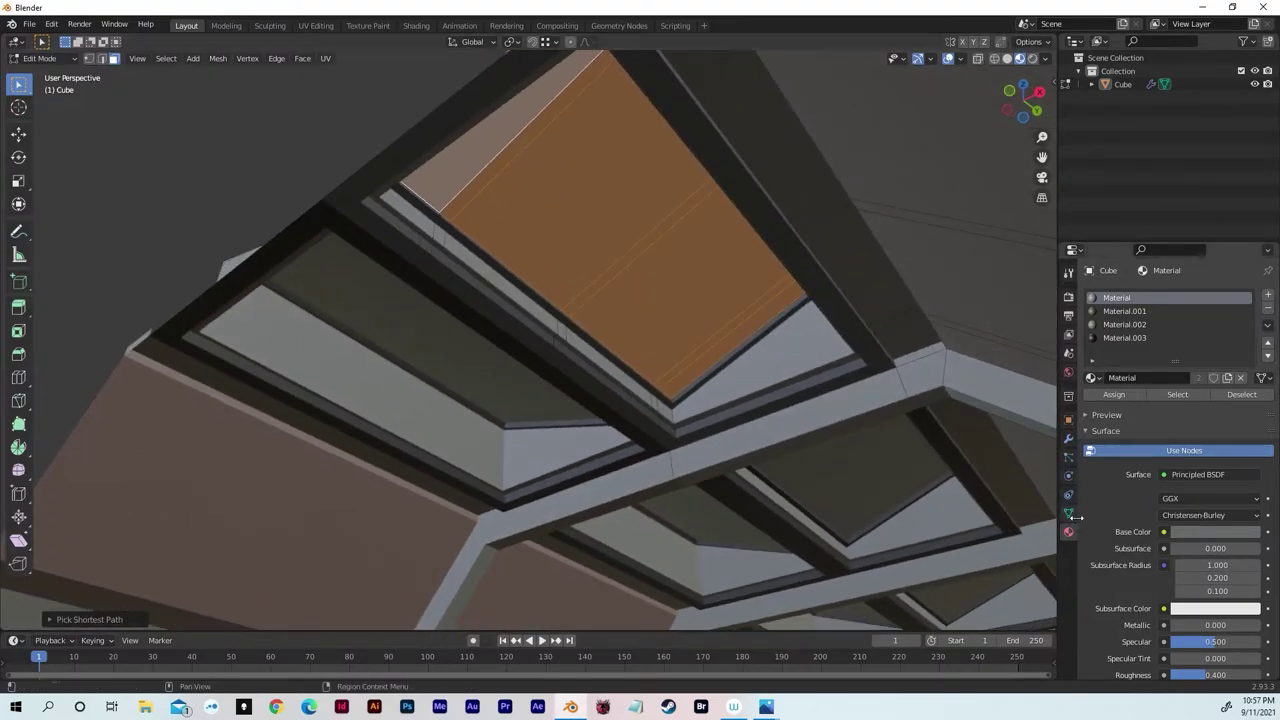
left_click(1268, 294)
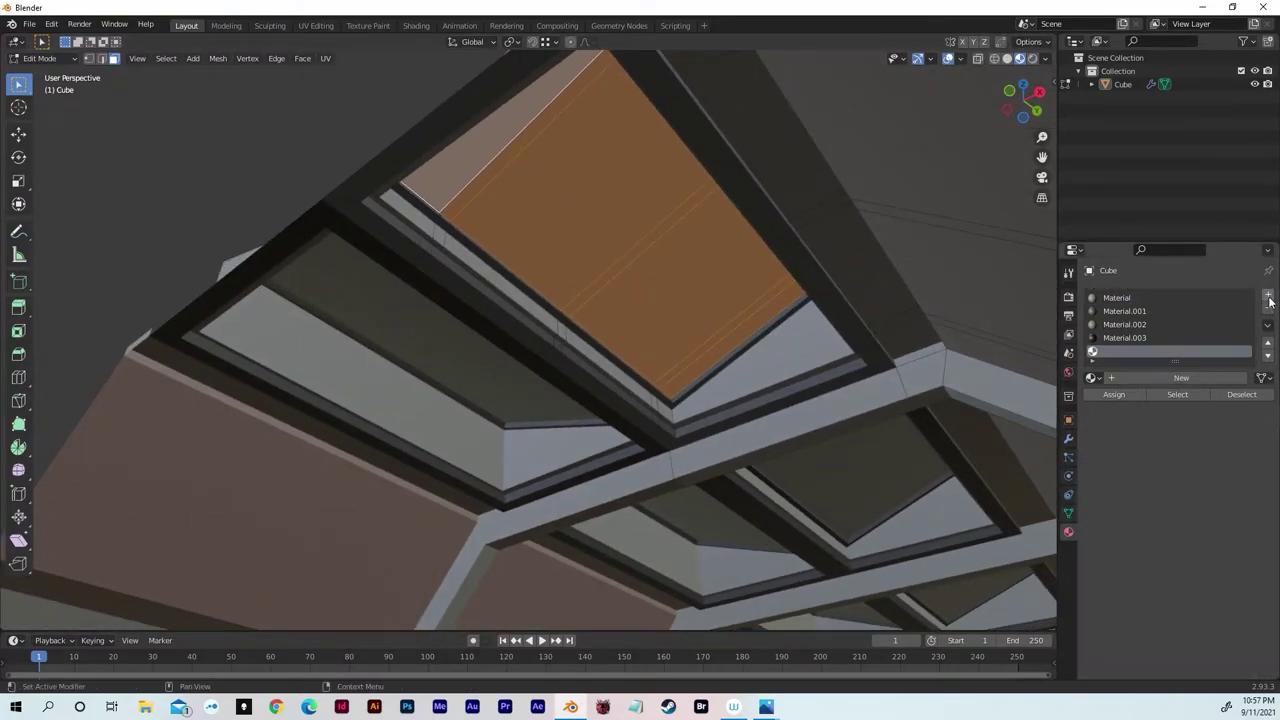
left_click(1112, 379)
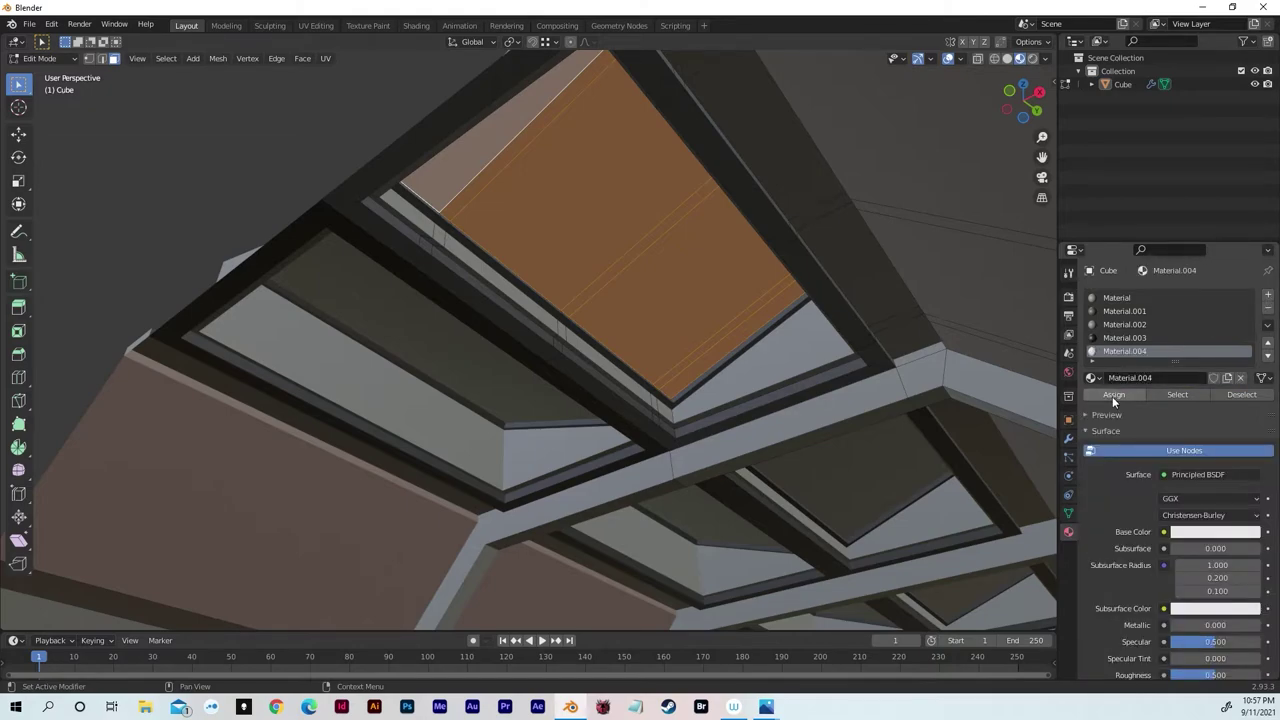
left_click(1125, 393)
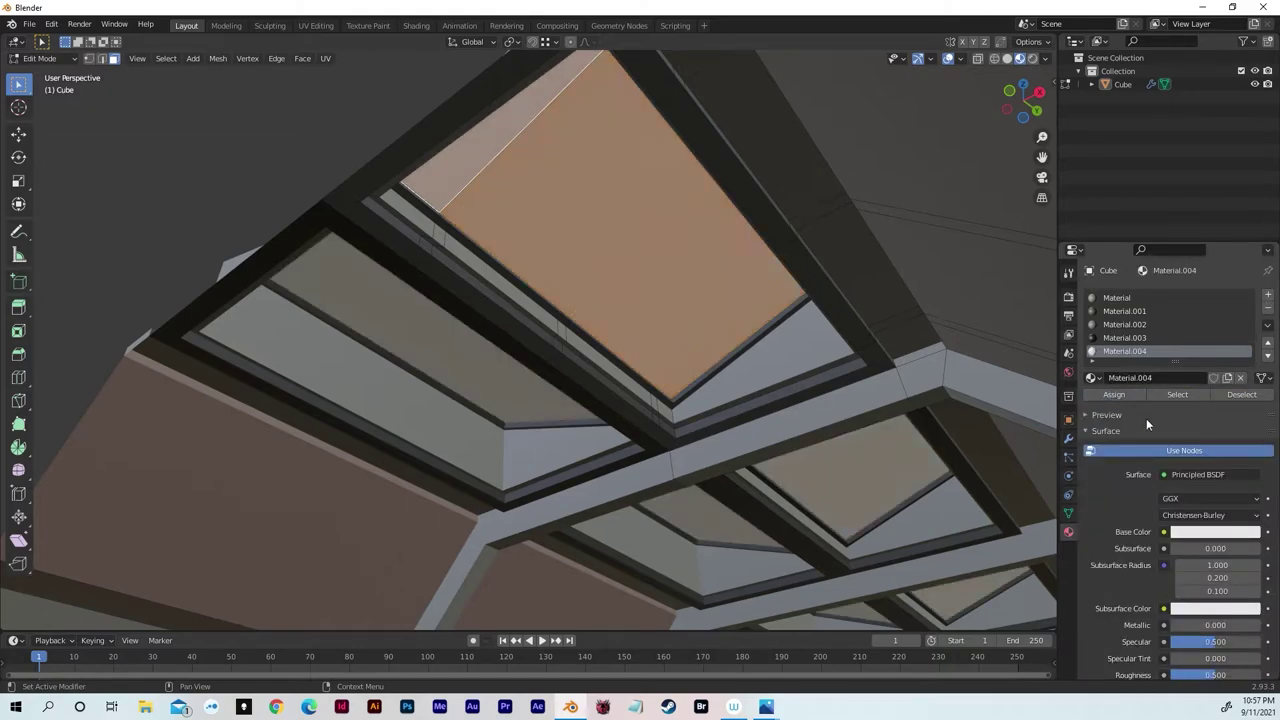
- Make Material.004 an Emission shader with Shadow Mode None, and return to Object Mode
left_click(1187, 475)
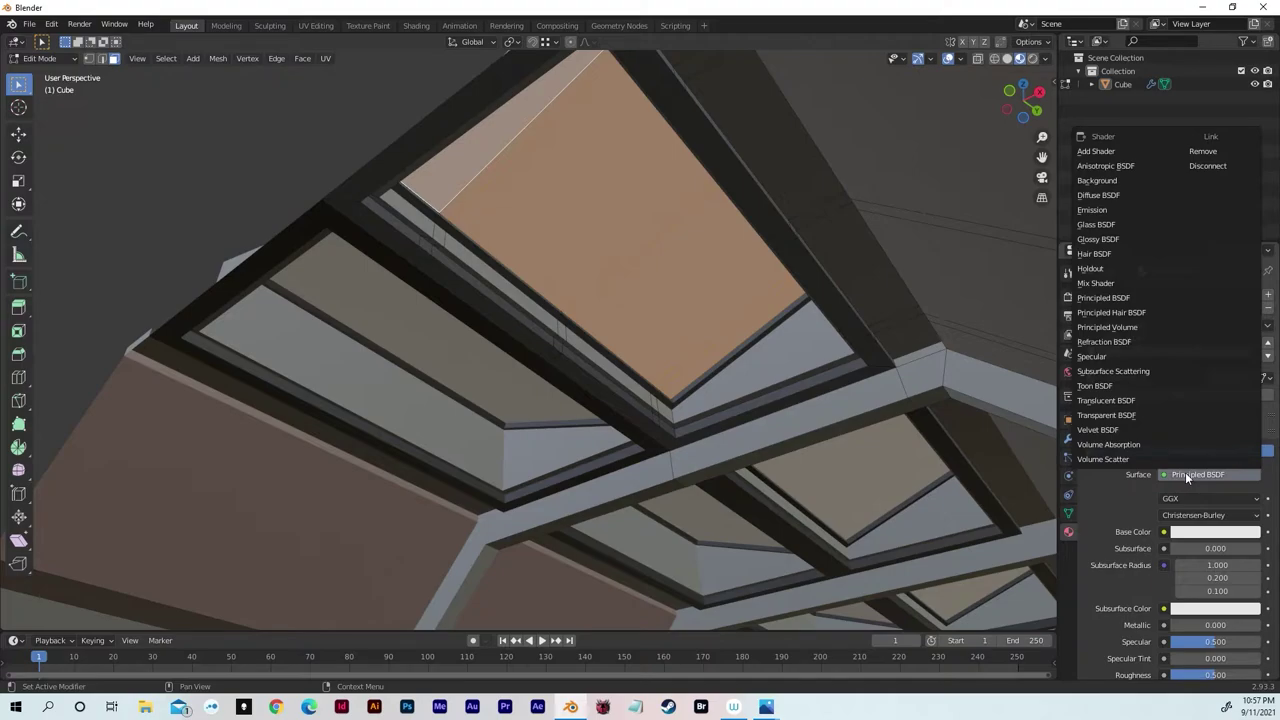
left_click(1107, 211)
middle_click_drag(950, 260, 617, 254)
key("Tab")
key("Tab")
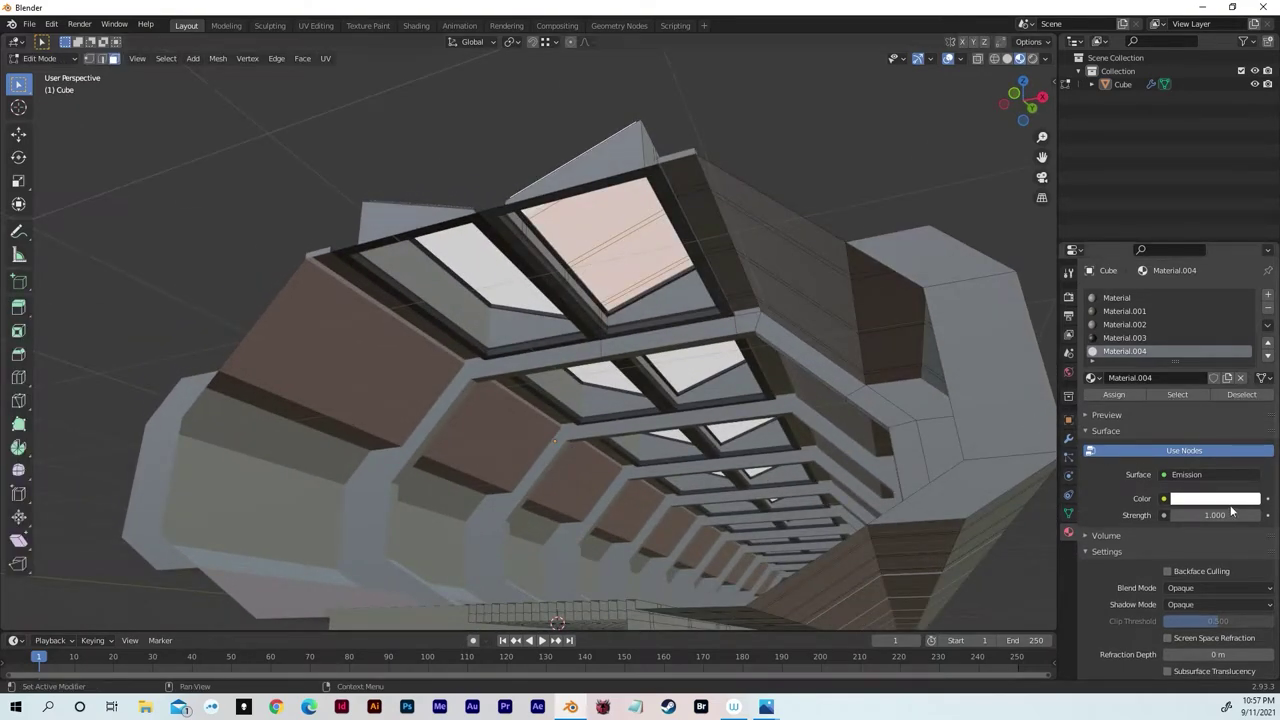
scroll(1158, 514, "down", 3)
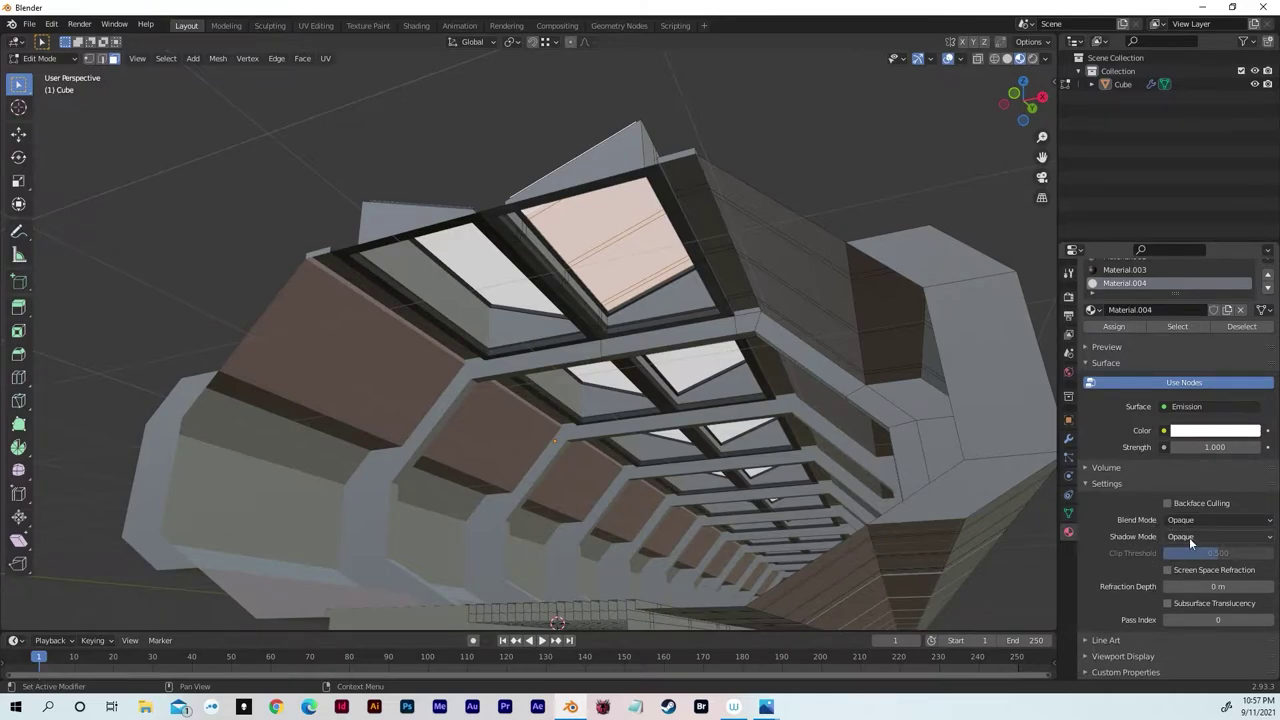
left_click(1189, 537)
left_click(1178, 554)
key("Tab")
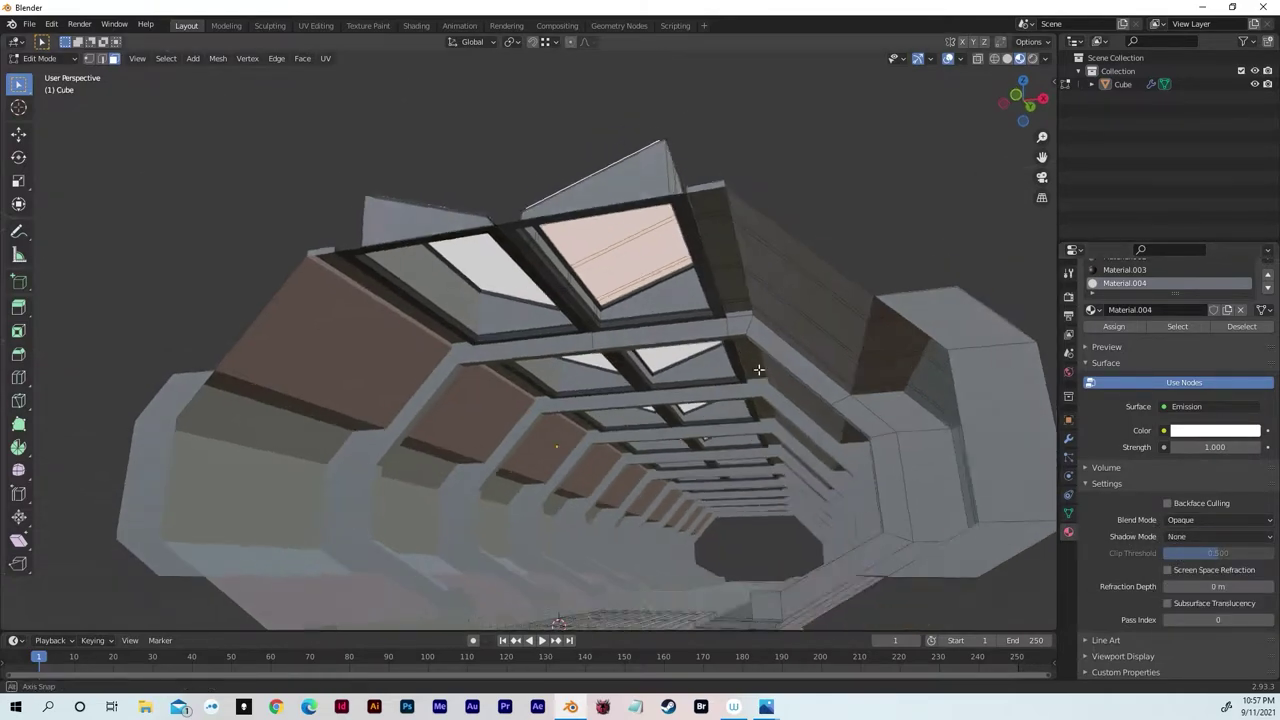
mouse_move(760, 366)
middle_mouse_down()
mouse_move(809, 284)
mouse_move(775, 218)
mouse_move(809, 219)
mouse_move(788, 191)
mouse_move(846, 203)
middle_mouse_up()
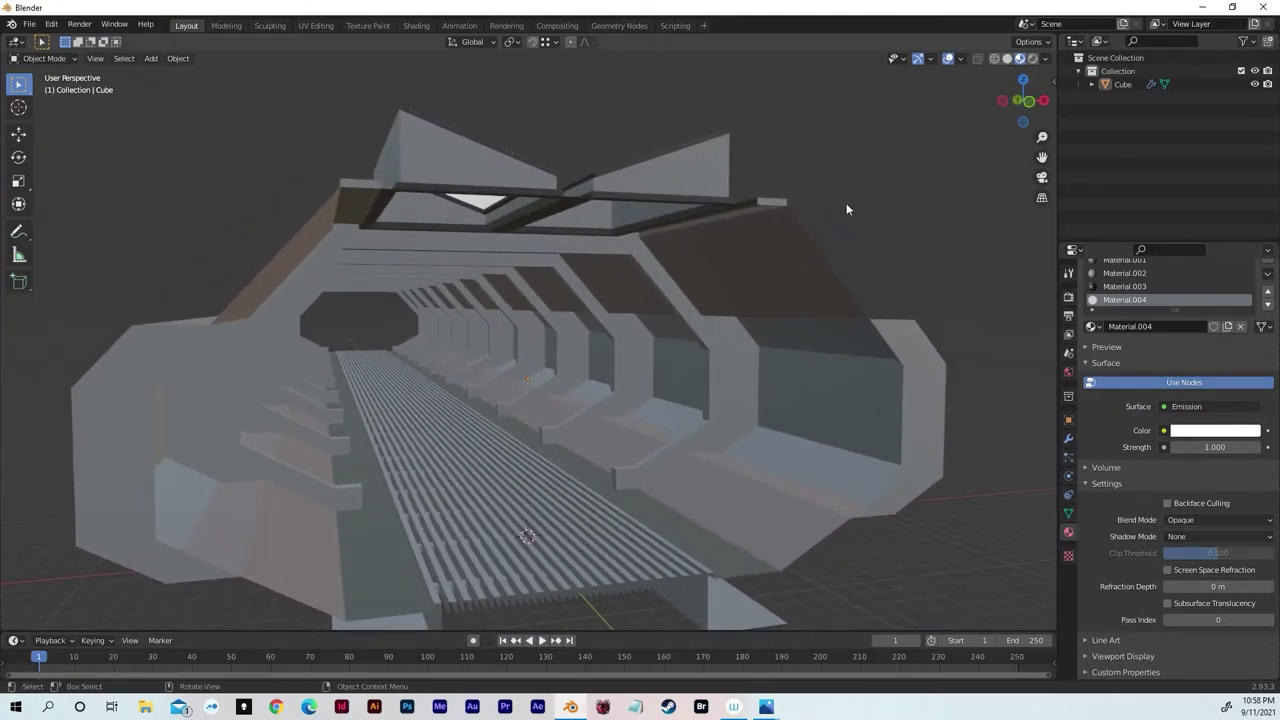
- Switch to Rendered shading and look straight down the corridor at the glowing skylights
left_click(1035, 60)
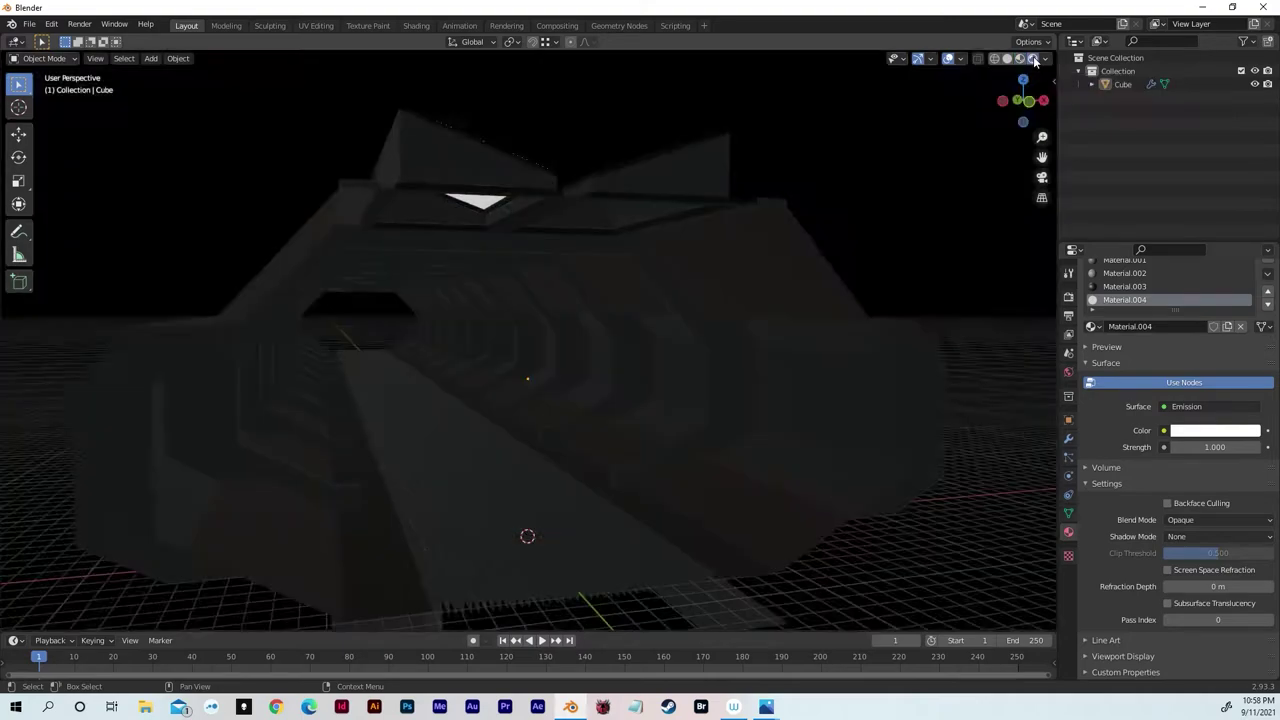
mouse_move(700, 300)
middle_mouse_down()
mouse_move(686, 320)
mouse_move(700, 294)
mouse_move(660, 286)
mouse_move(674, 297)
mouse_move(660, 357)
mouse_move(652, 332)
middle_mouse_up()
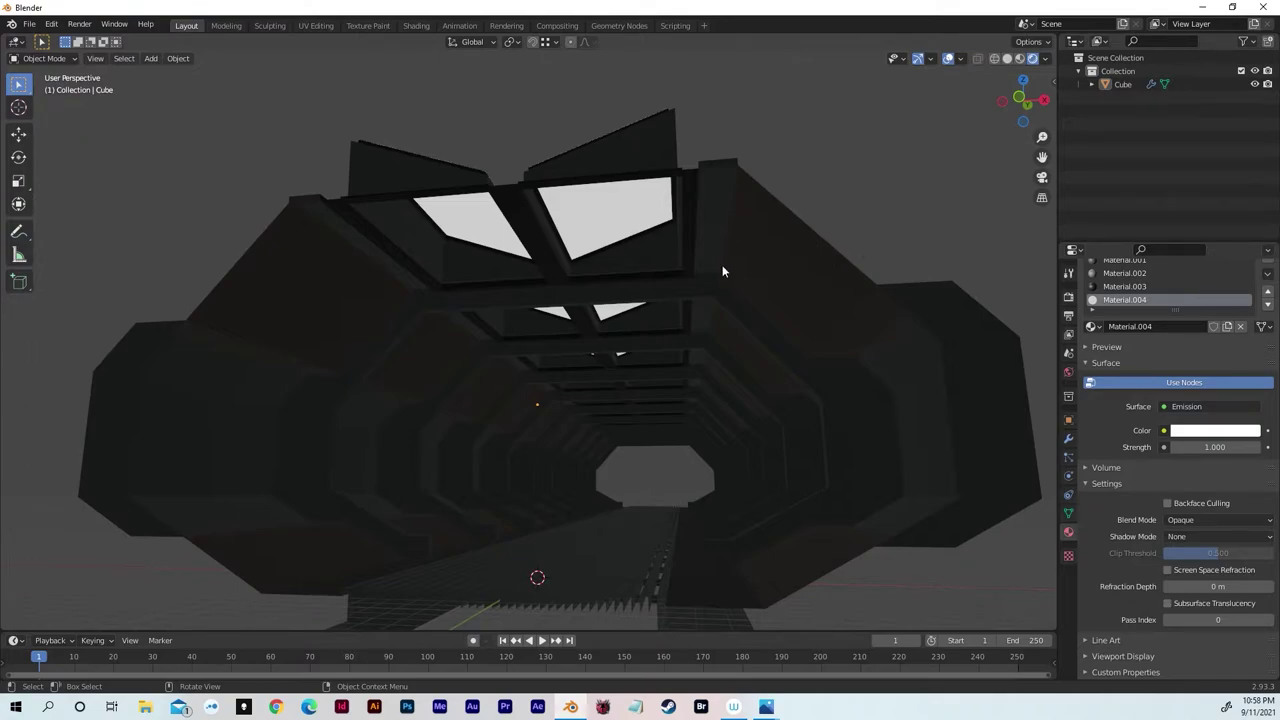
- Orbit to look down on the corridor roof, then bring up the Shift+A Add menu
middle_click_drag(704, 275, 562, 233)
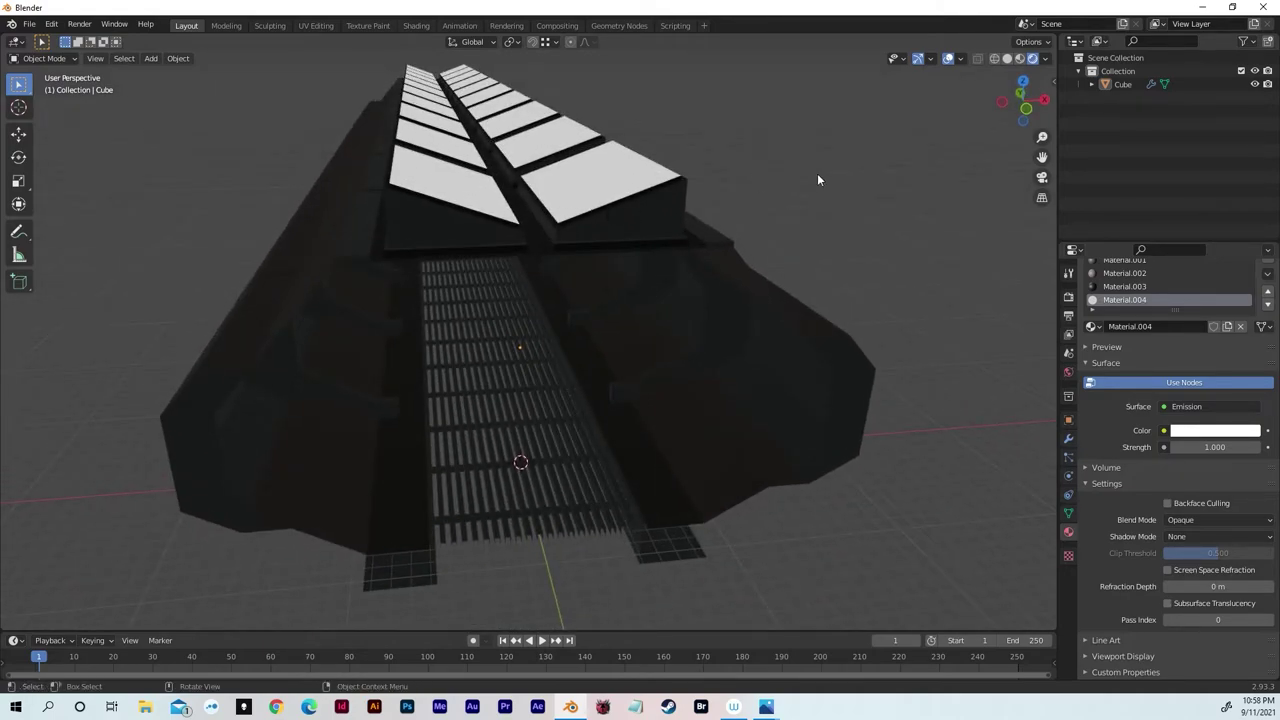
middle_click_drag(817, 180, 832, 163)
key("shift+a")
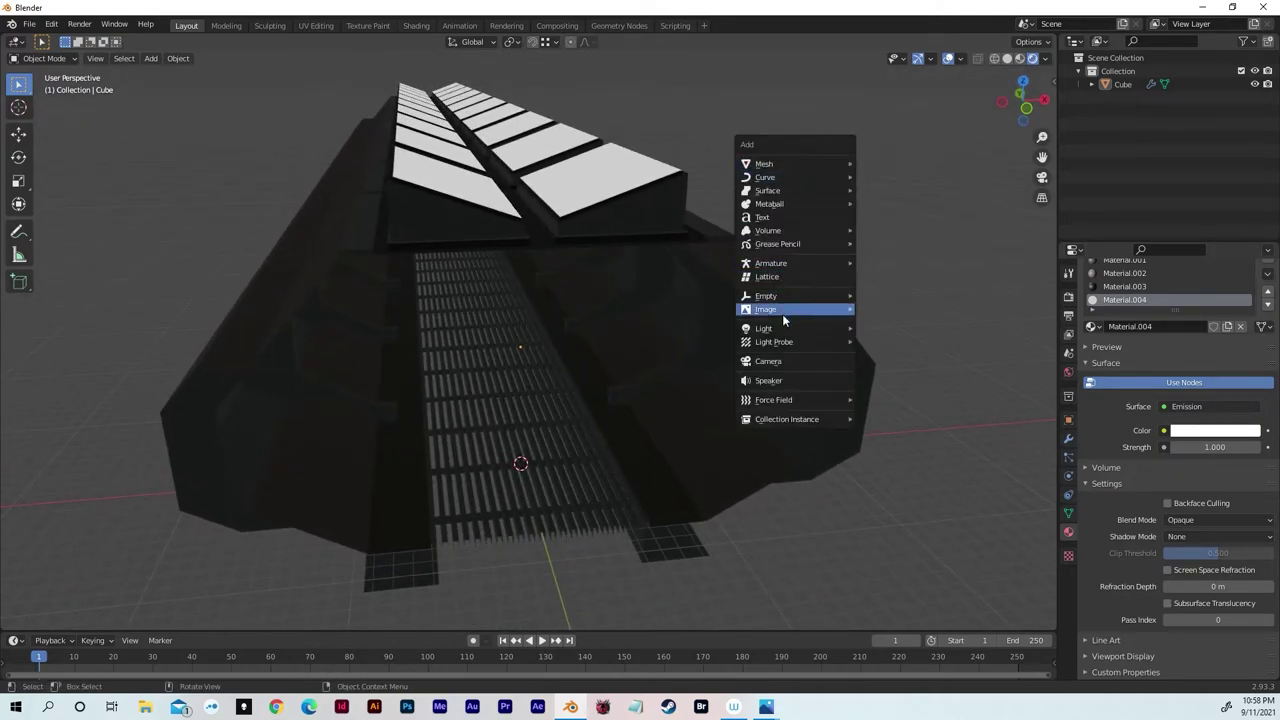
key("Escape")
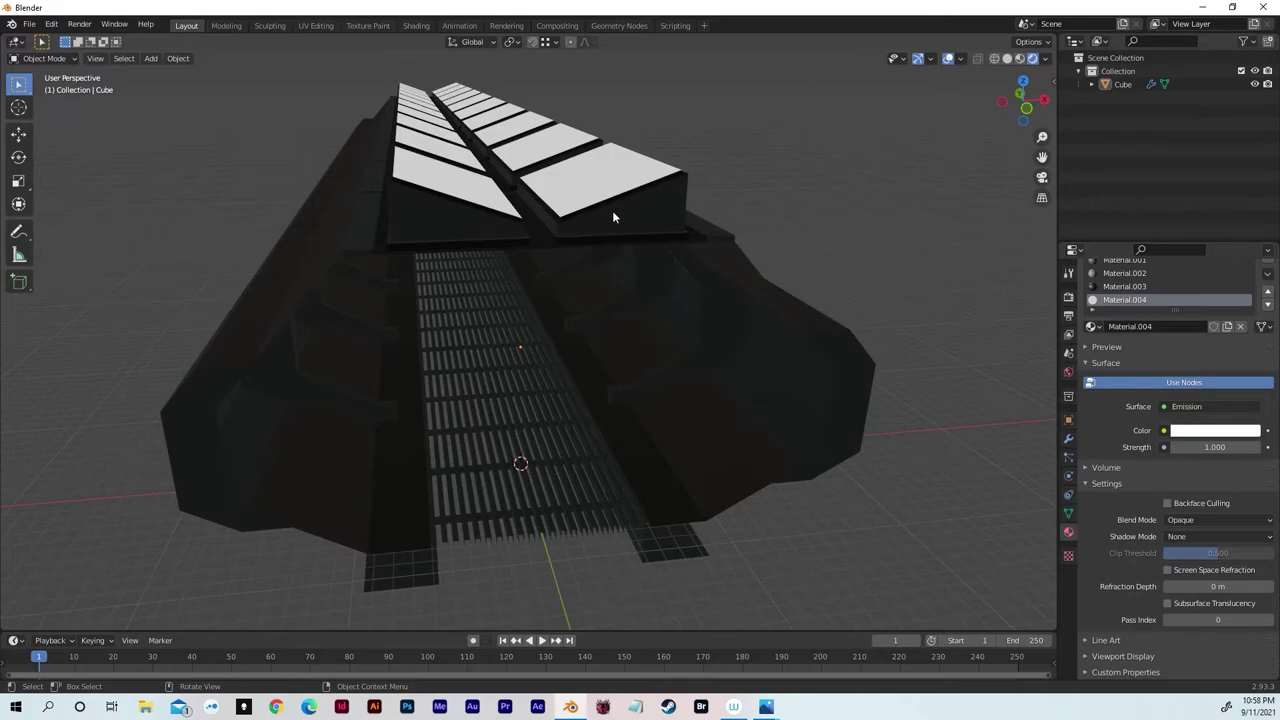
left_click(655, 228)
left_click(655, 225, "shift")
key("shift+a")
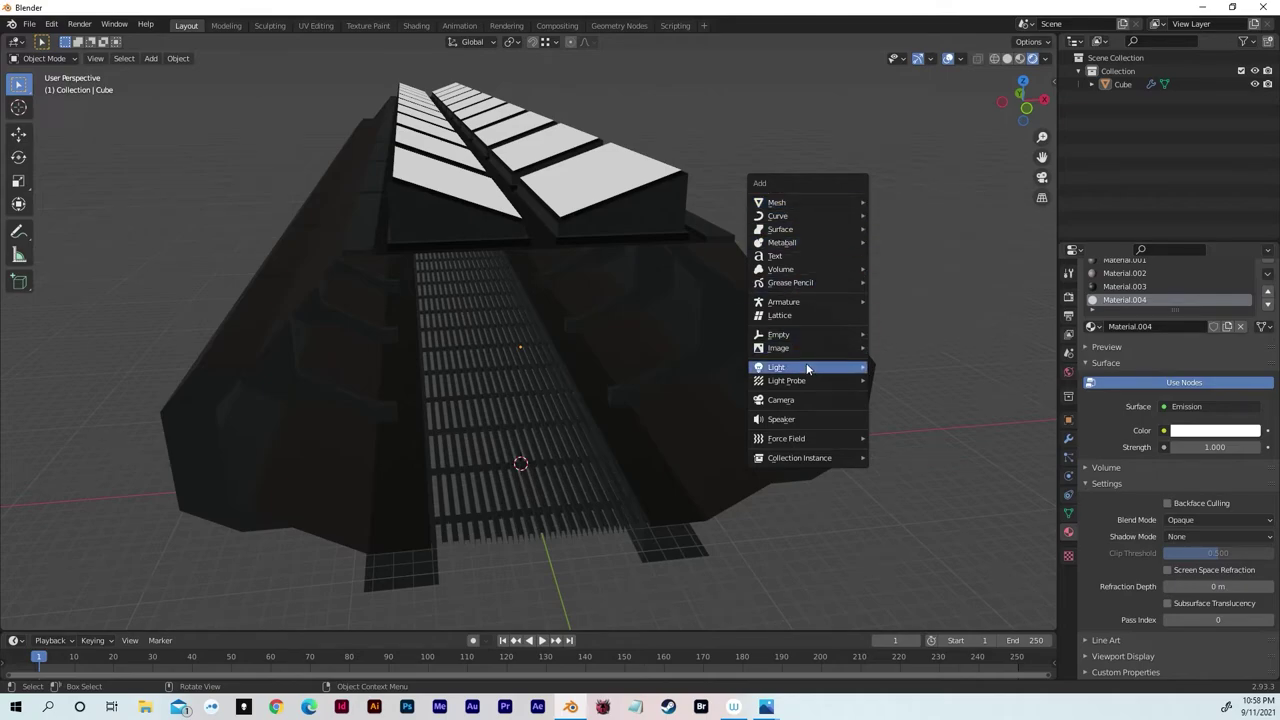
- Add an Area light and raise it along Z toward the corridor roof
mouse_move(807, 369)
left_click(904, 410)
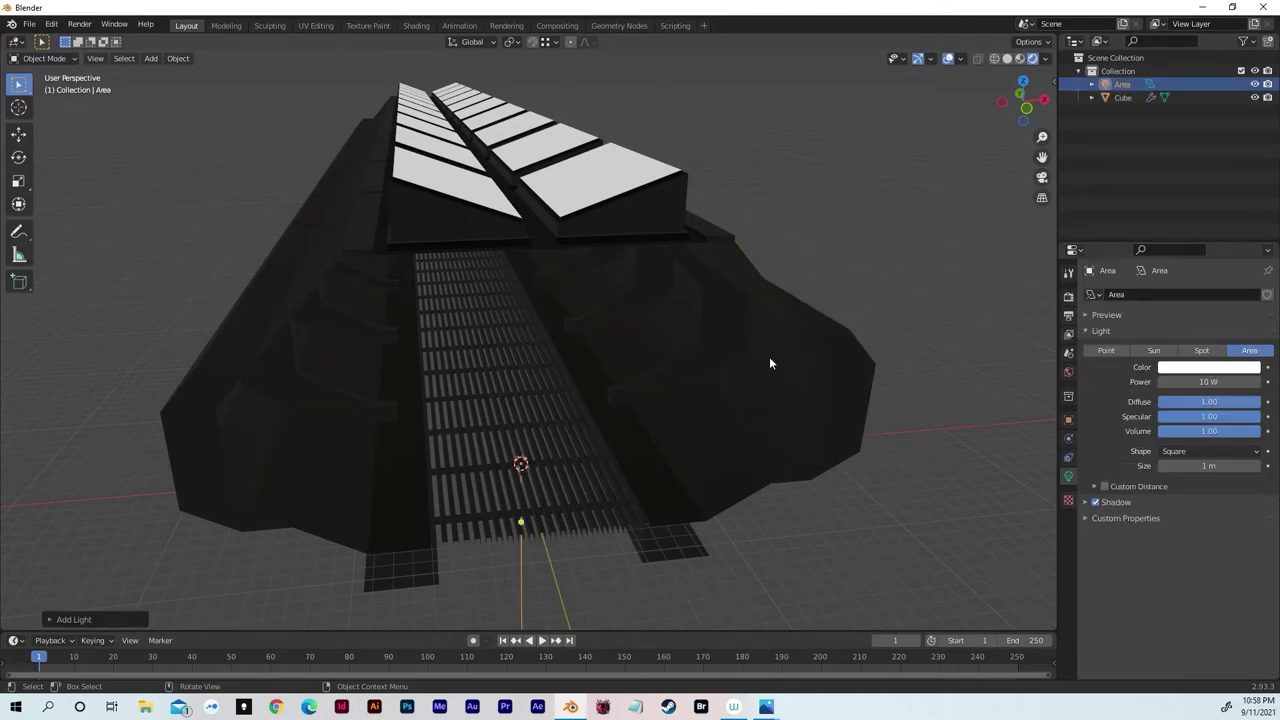
middle_click_drag(769, 364, 541, 455)
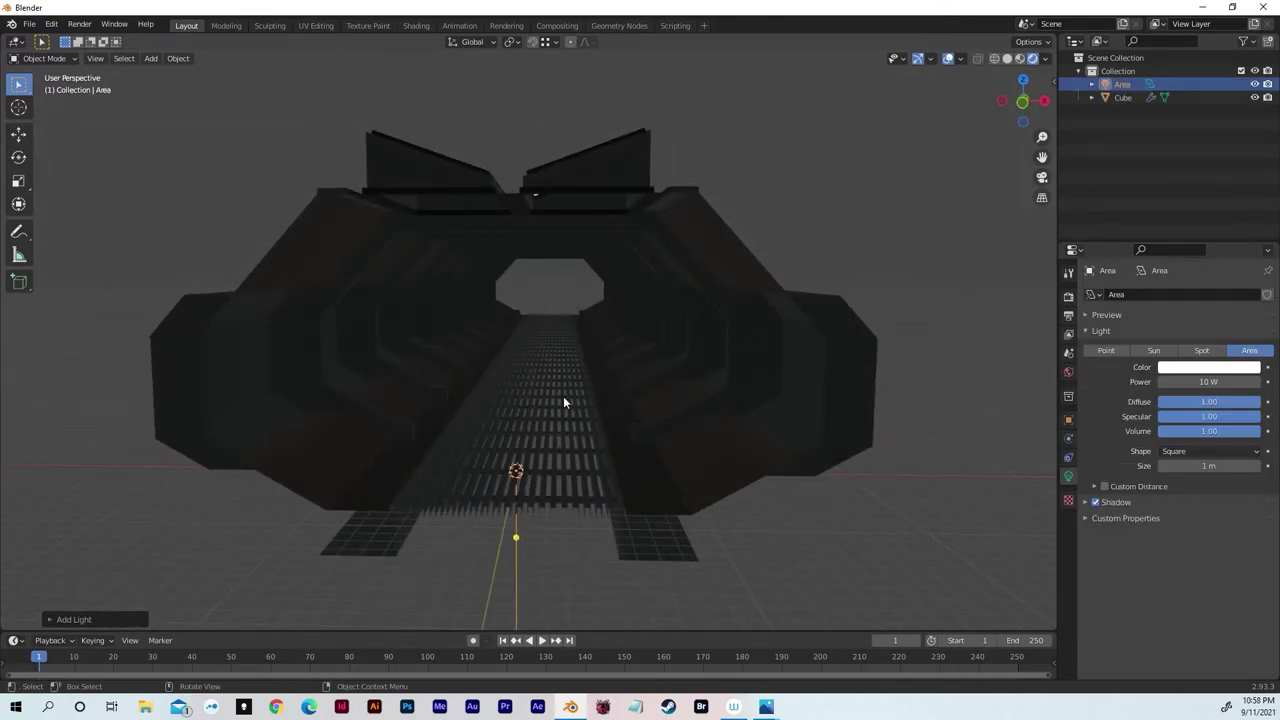
key("g")
key("z")
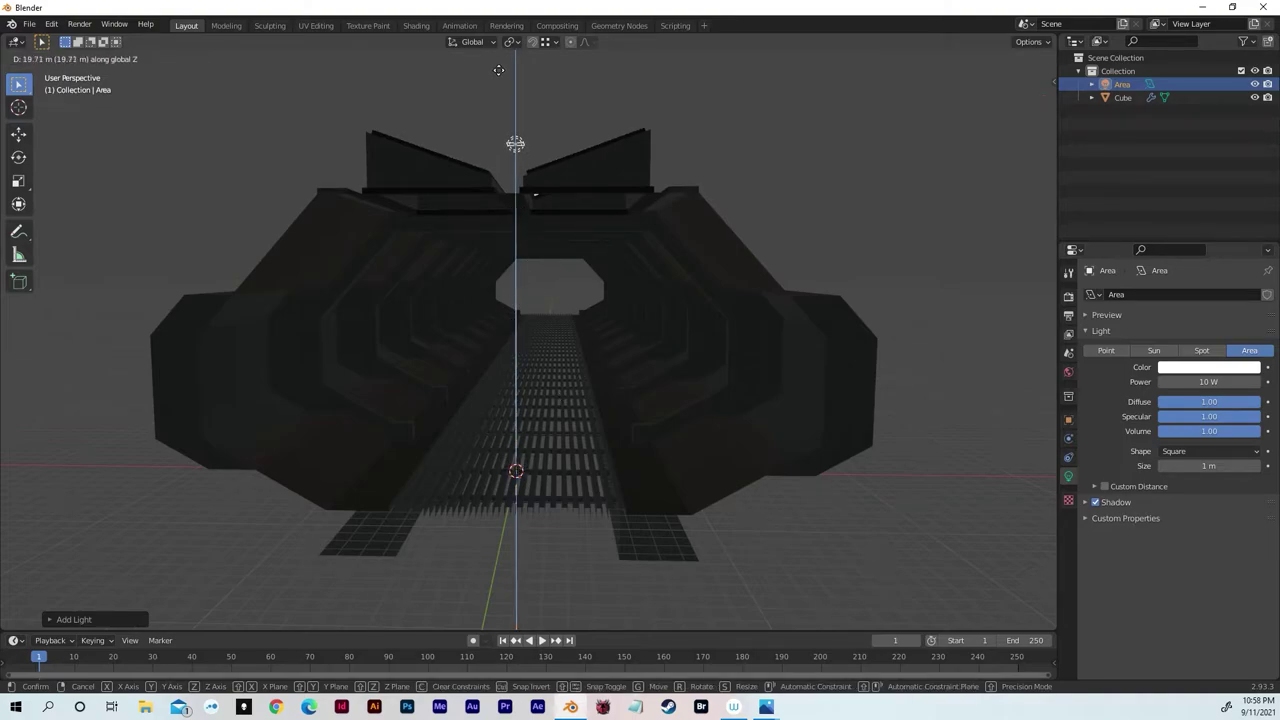
left_click(501, 62)
- Resize the area light and fine-tune its height just above the skylights
middle_click_drag(843, 87, 946, 163)
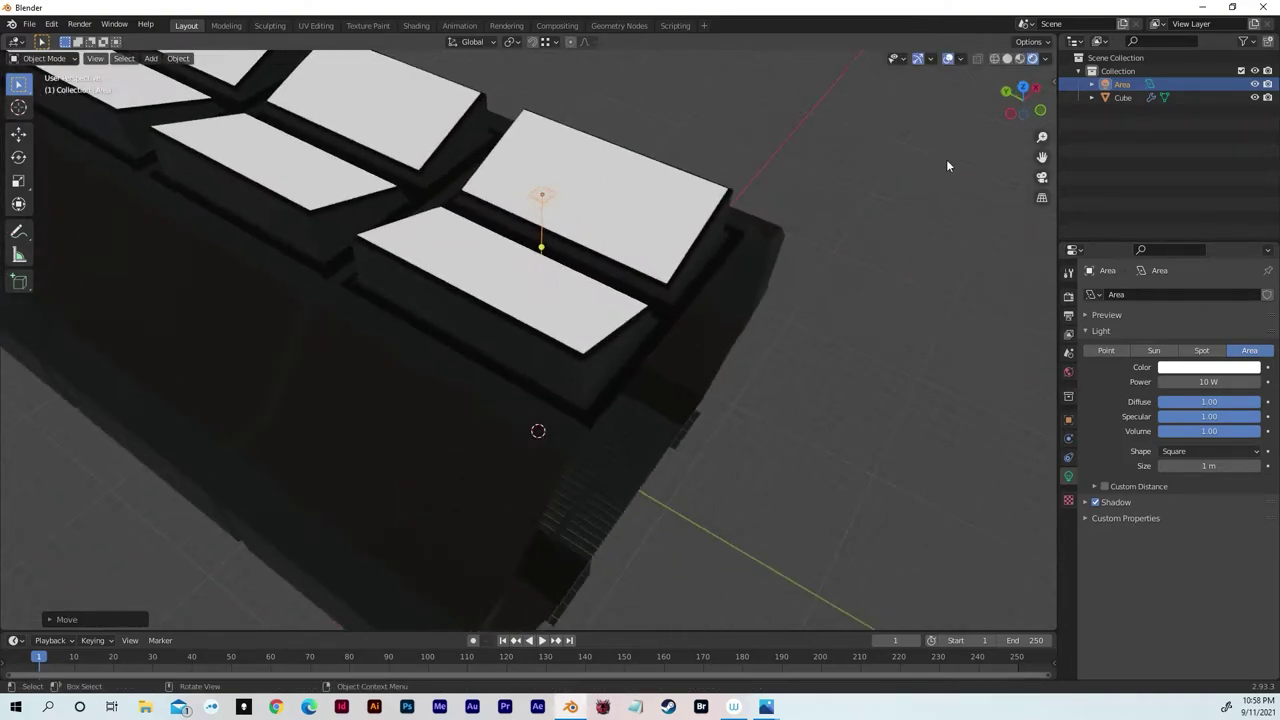
middle_click_drag(823, 180, 686, 152)
key("s")
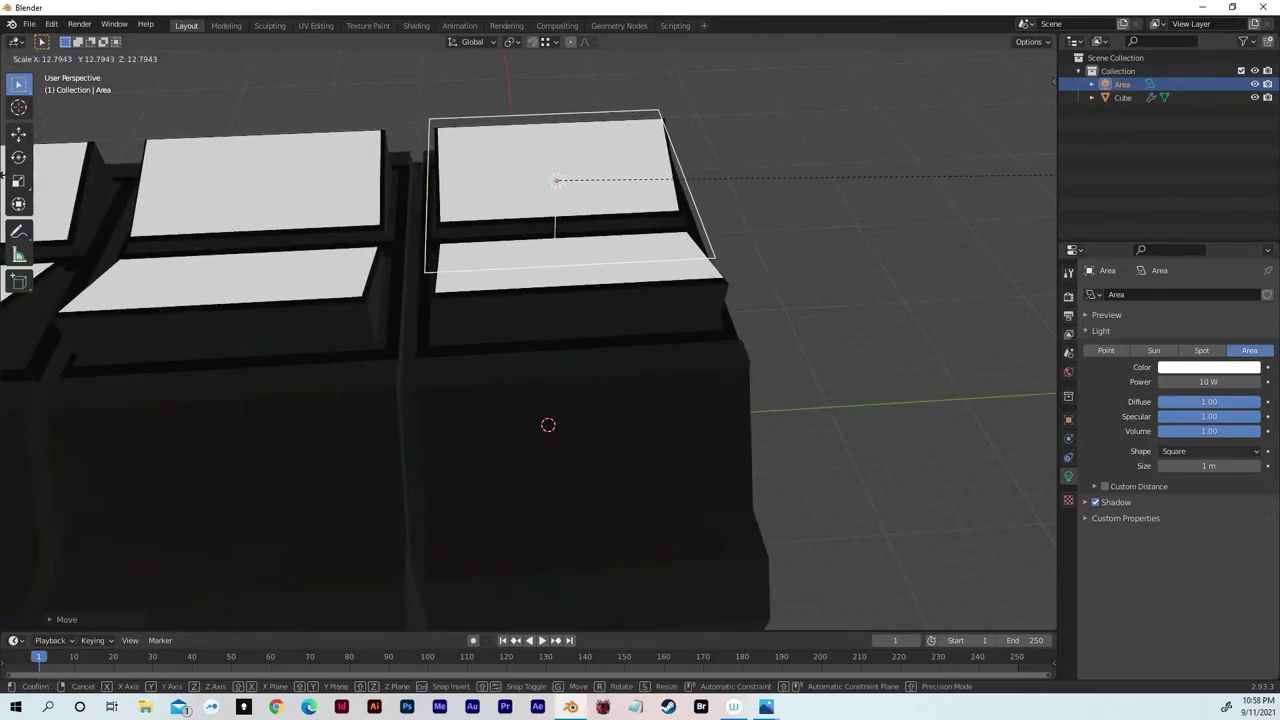
key("Return")
middle_click_drag(352, 220, 466, 284)
key("g")
key("z")
left_click(446, 240)
scroll(520, 265, "up", 5)
key("s")
left_click(522, 258)
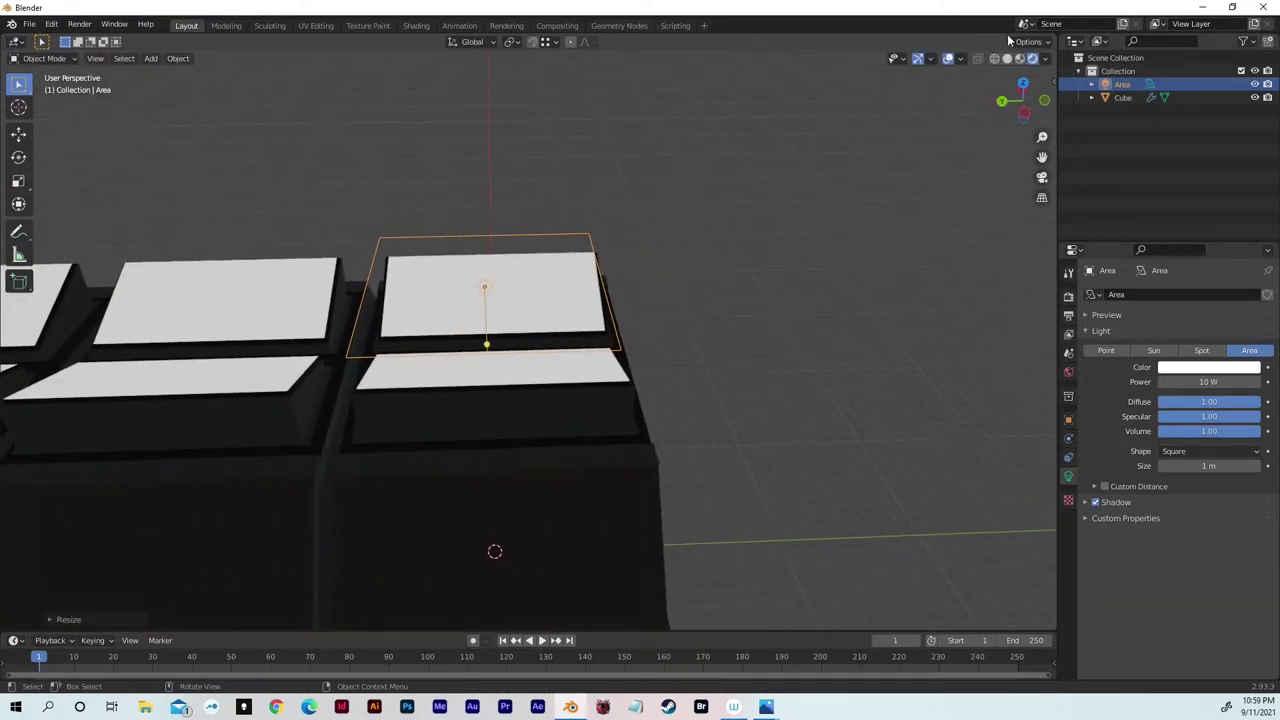
- In top view, slide the light along Y and stretch it in X over both skylight panes
left_click(1023, 86)
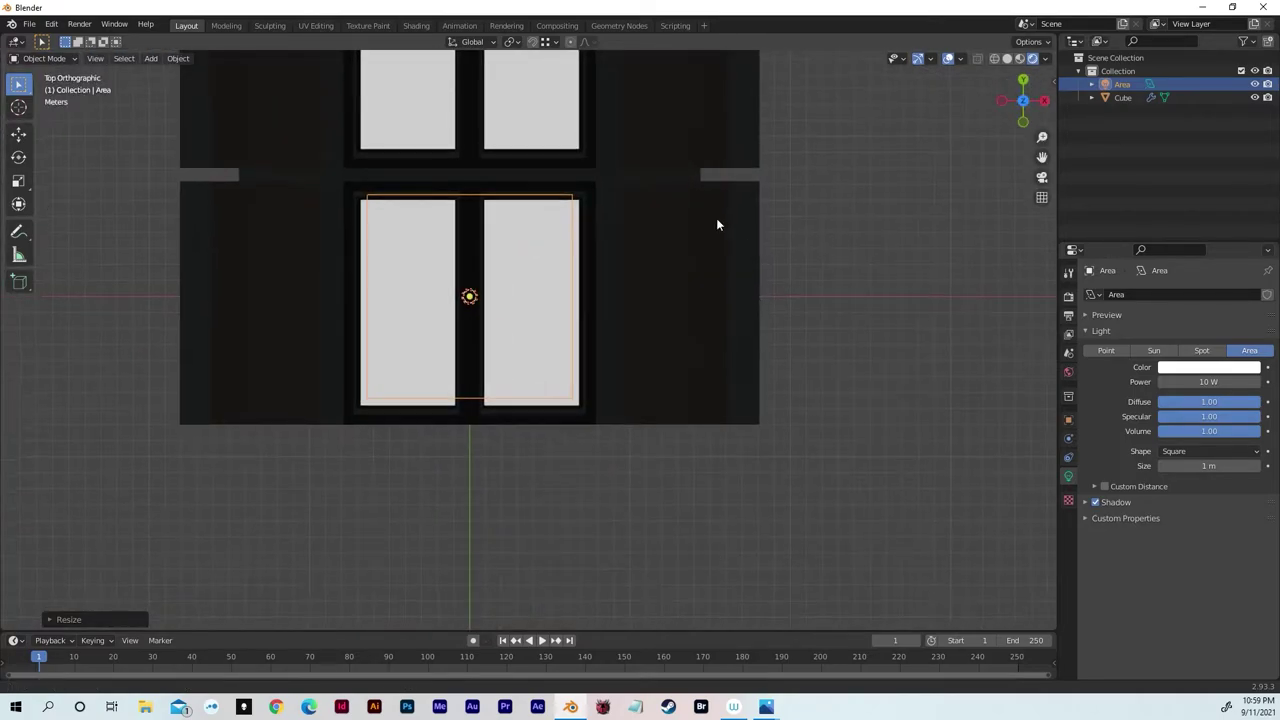
middle_click_drag(717, 220, 751, 183, "shift")
key("g")
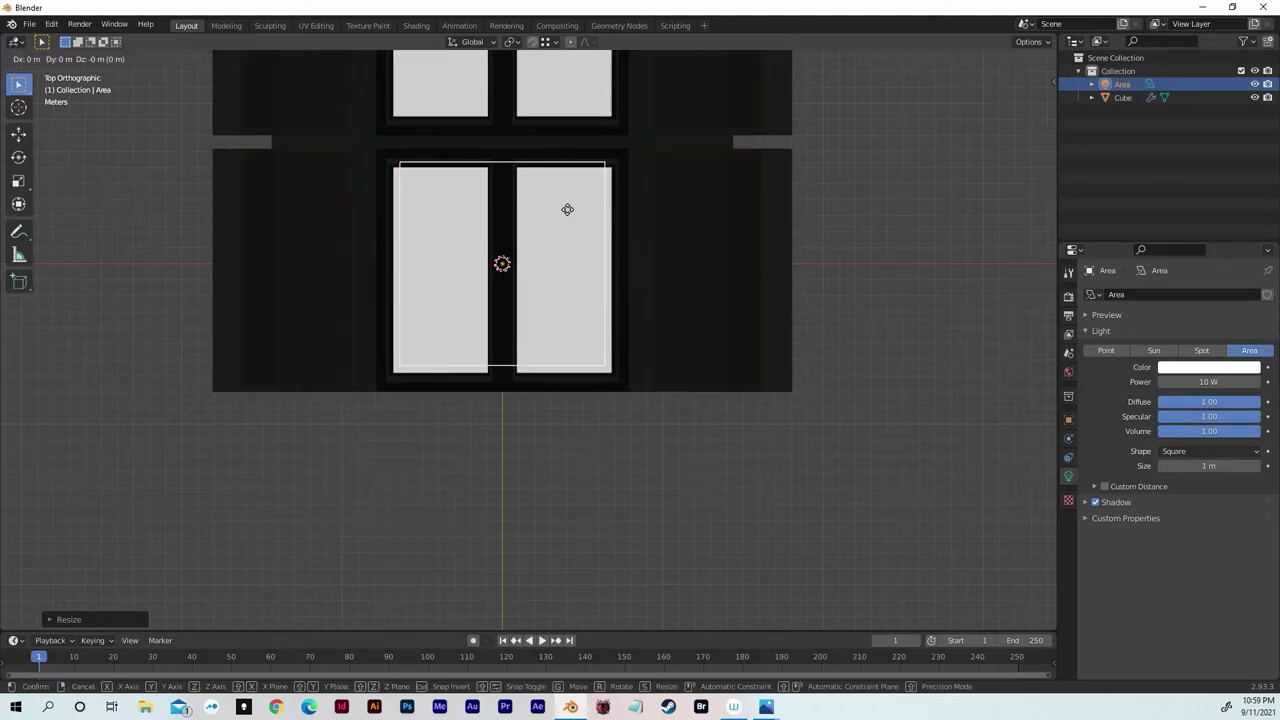
key("y")
left_click(566, 217)
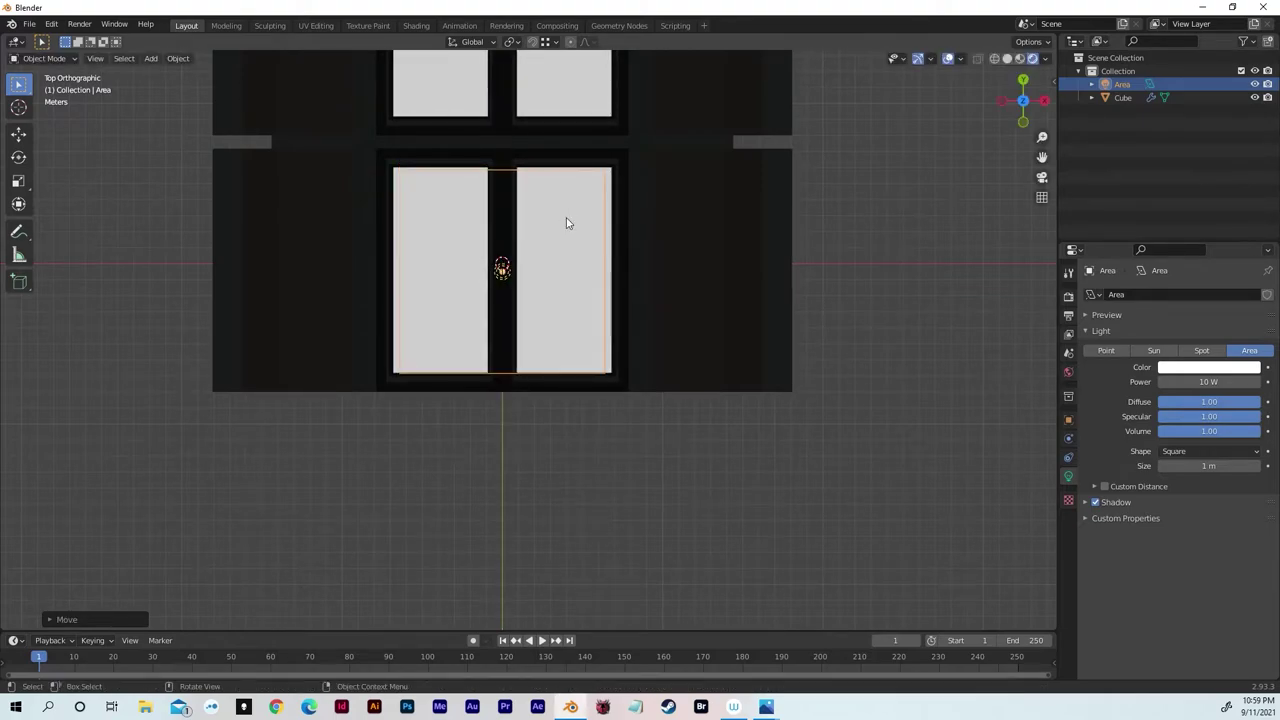
key("s")
key("x")
left_click(573, 219)
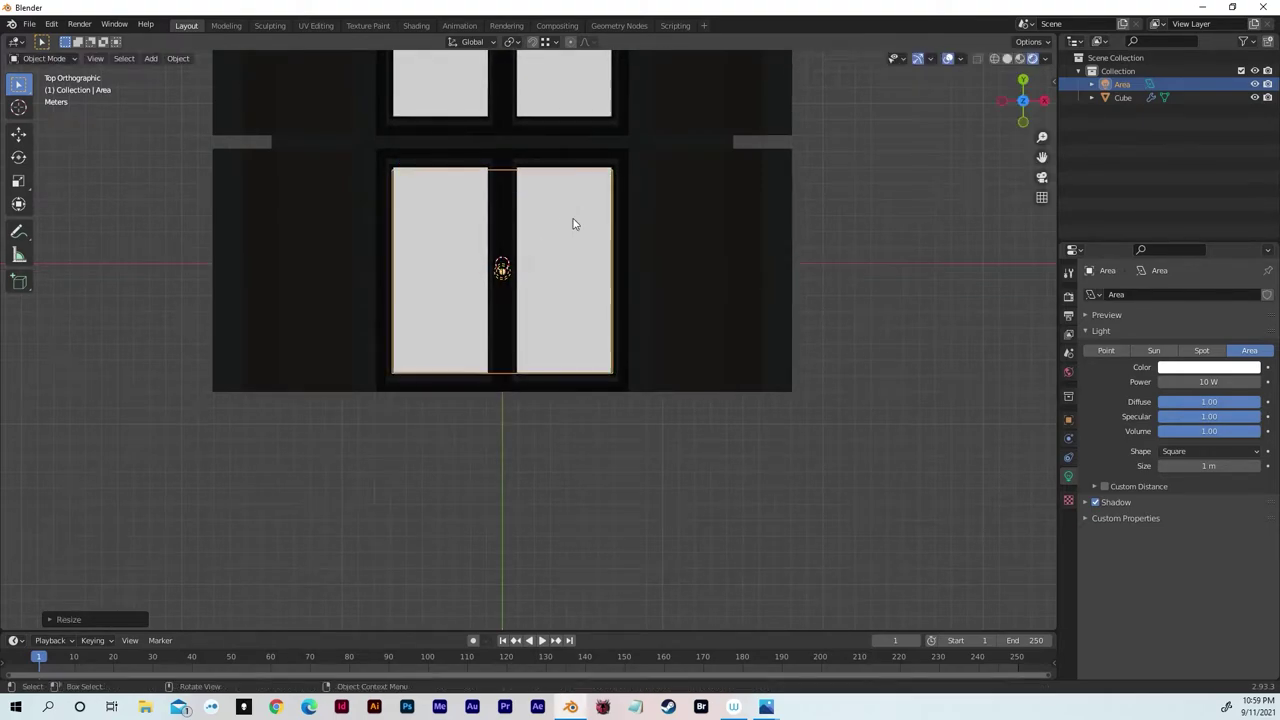
middle_click_drag(571, 220, 620, 87)
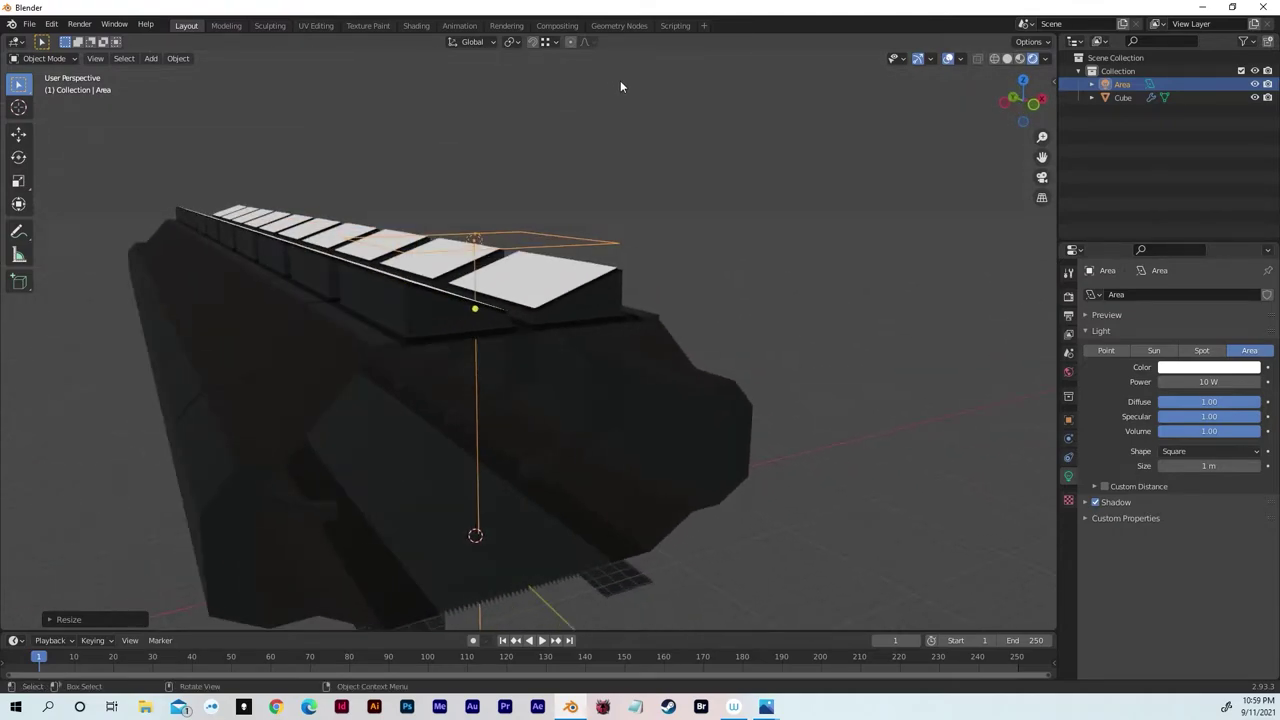
- Set the area light's power to 100 W, then to 1000 W
middle_click_drag(911, 210, 896, 165)
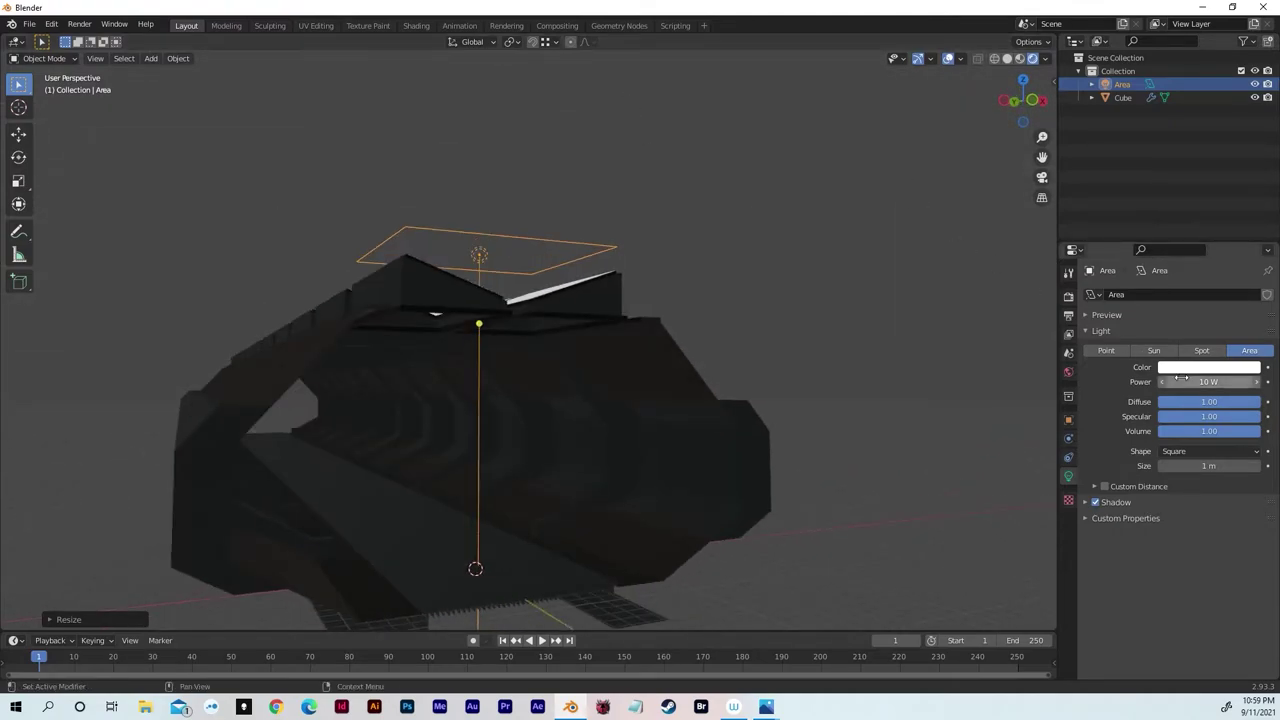
middle_click_drag(738, 229, 737, 140)
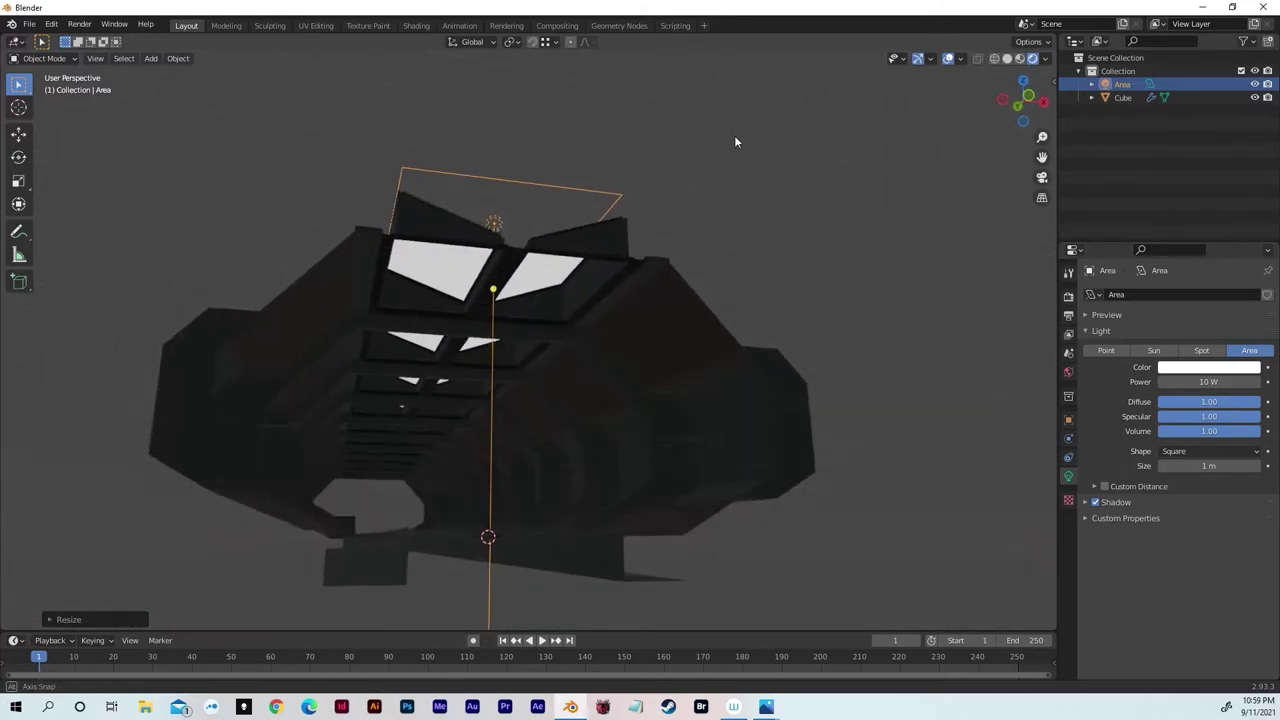
left_click(1188, 382)
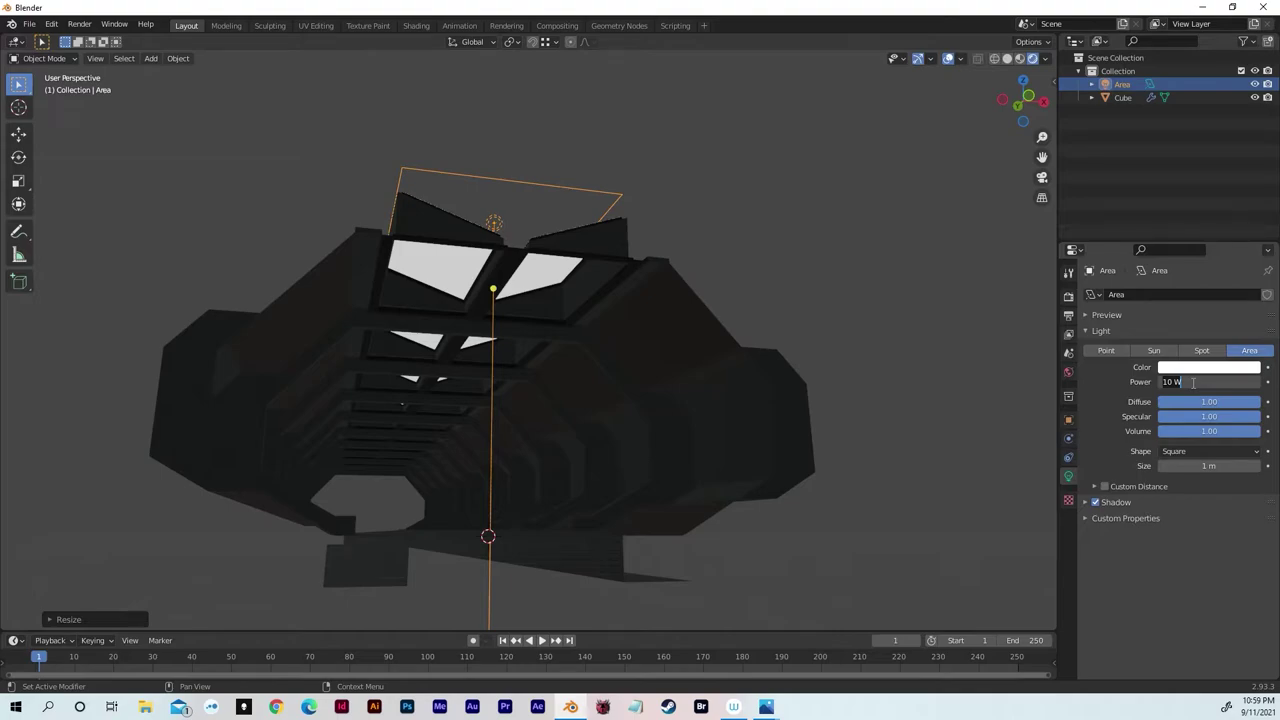
type("100")
key("Return")
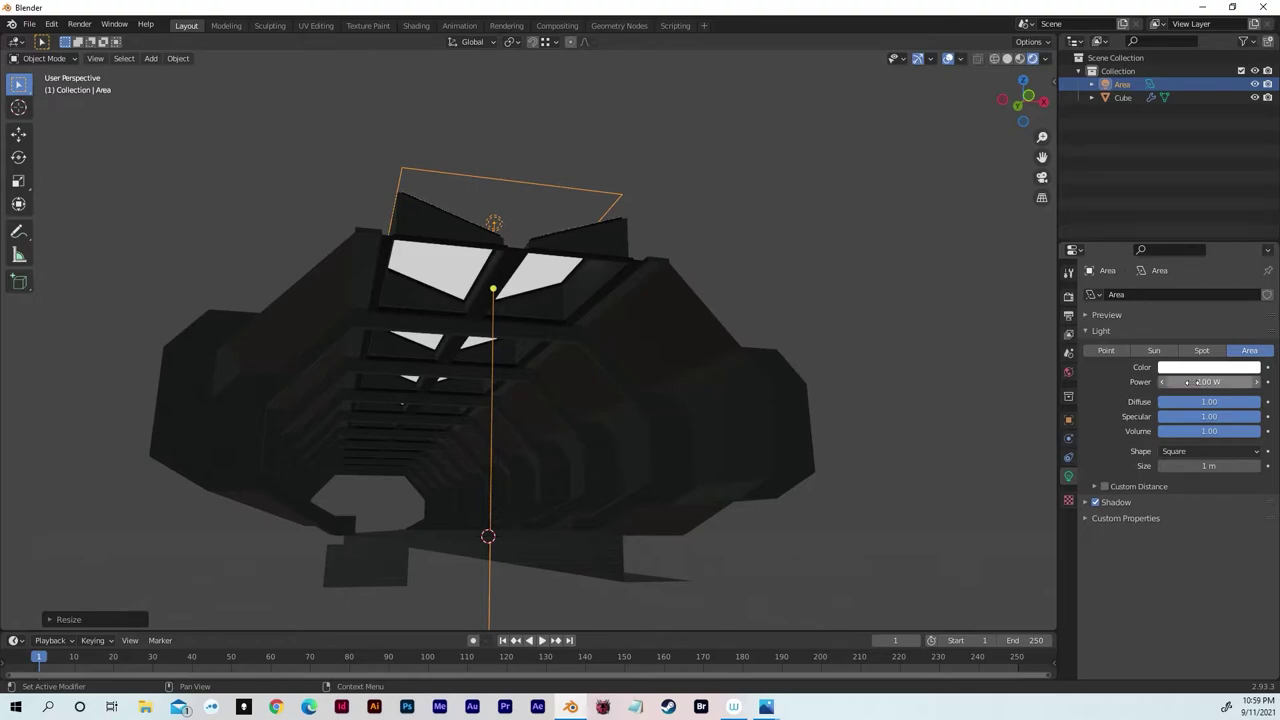
left_click(1187, 382)
type("1")
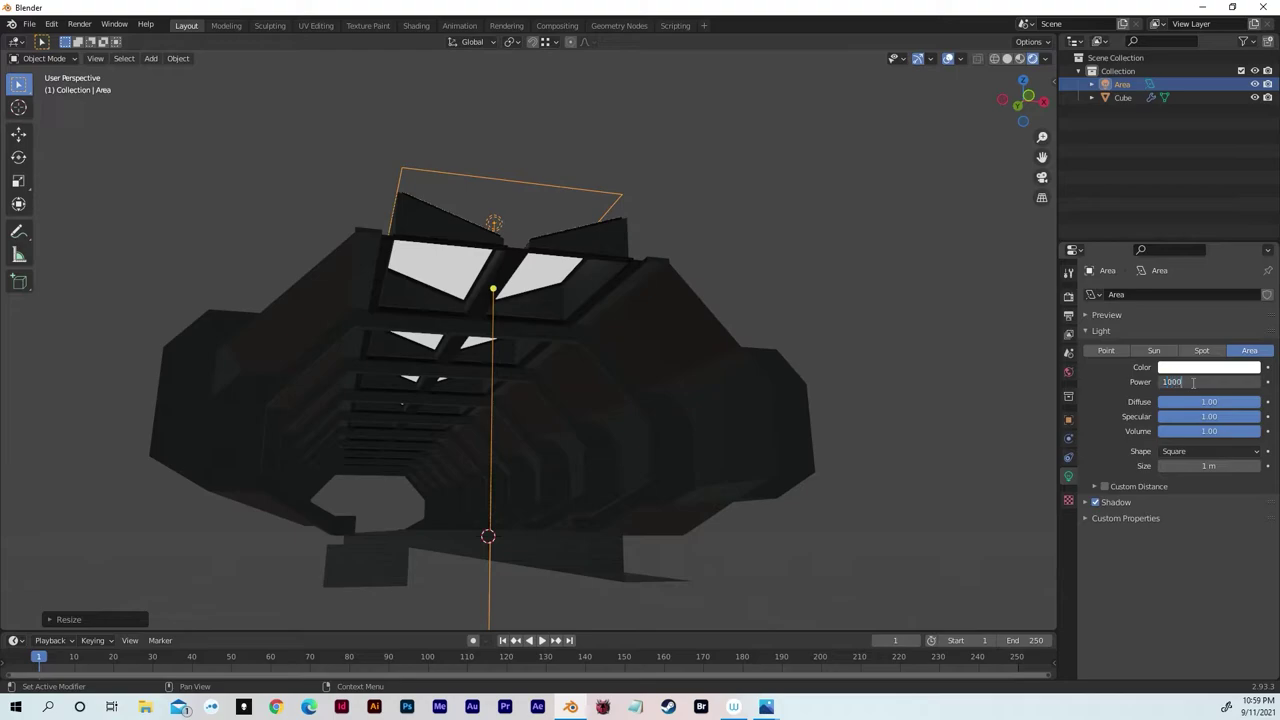
type("000")
key("Return")
- Raise the light's power to 2000 W and inspect the brighter corridor
mouse_move(773, 321)
middle_mouse_down()
mouse_move(763, 353)
mouse_move(731, 362)
mouse_move(763, 360)
mouse_move(783, 328)
middle_mouse_up()
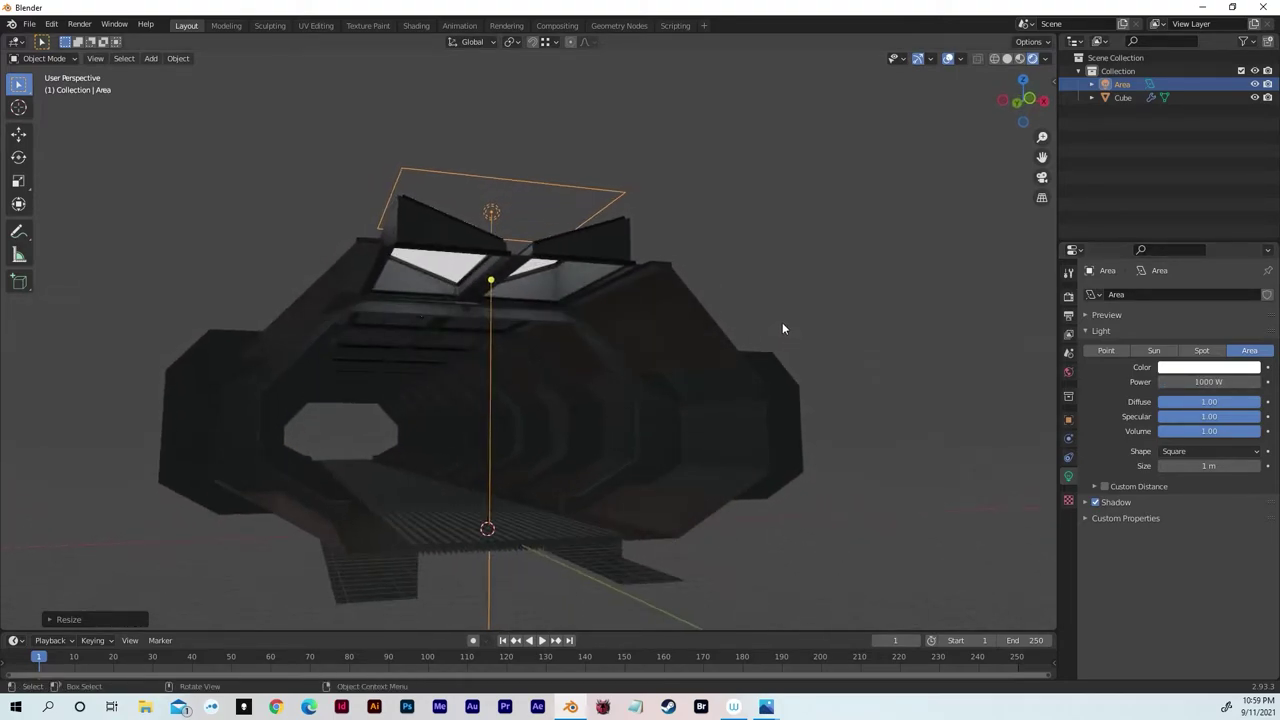
left_click(1197, 383)
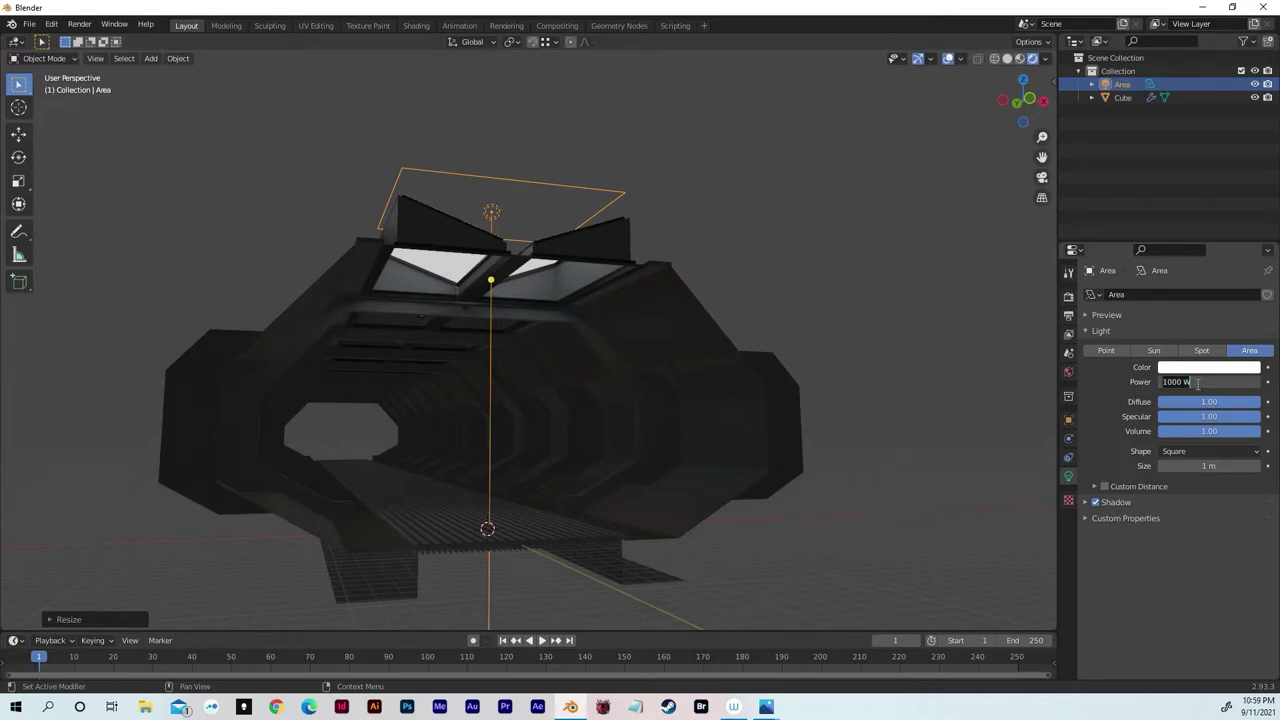
type("0000")
key("Return")
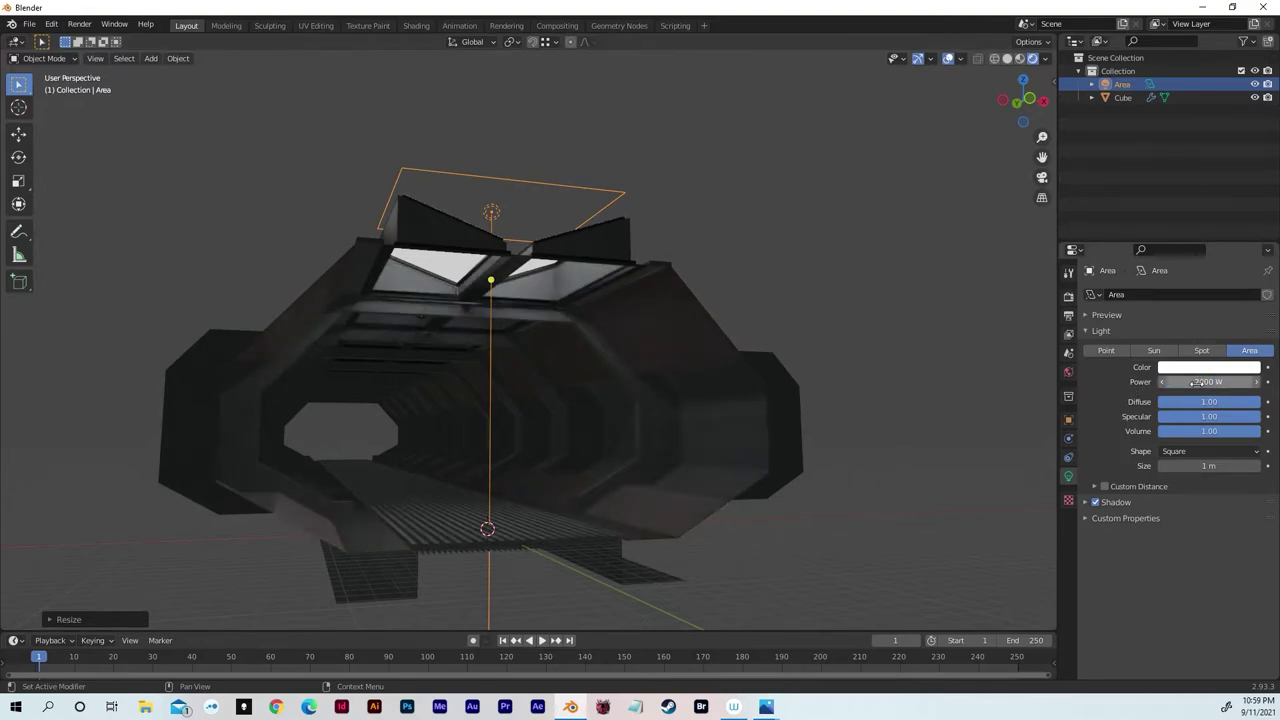
left_click(853, 343)
middle_click_drag(854, 349, 843, 317)
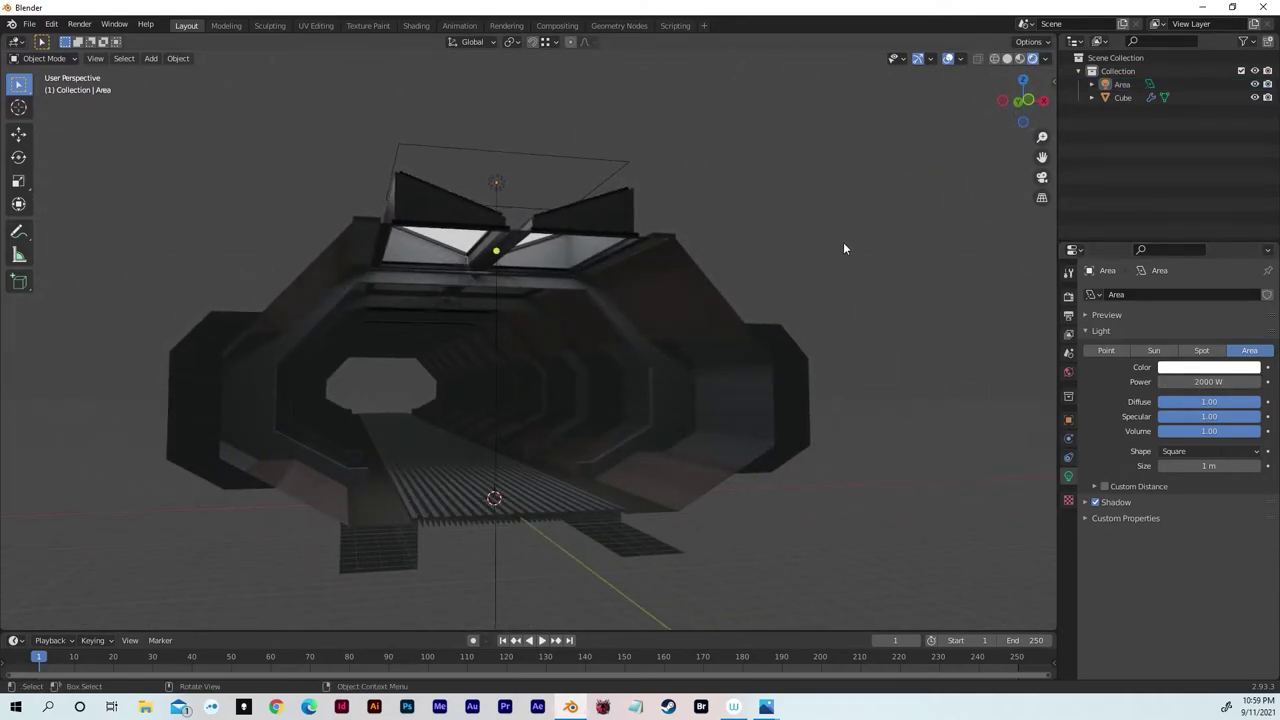
- Enable Ambient Occlusion and Bloom, plus depth of field high-quality defocus and jitter camera
left_click(1068, 298)
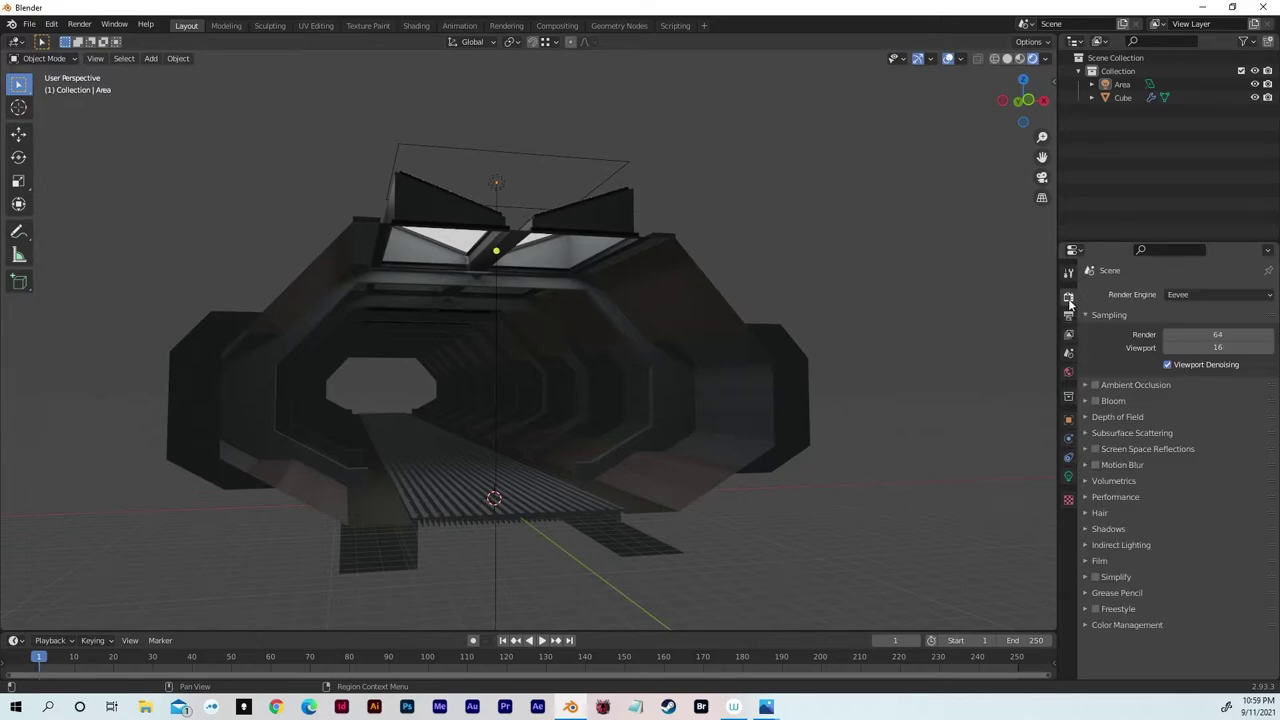
left_click(1095, 386)
left_click(1085, 385)
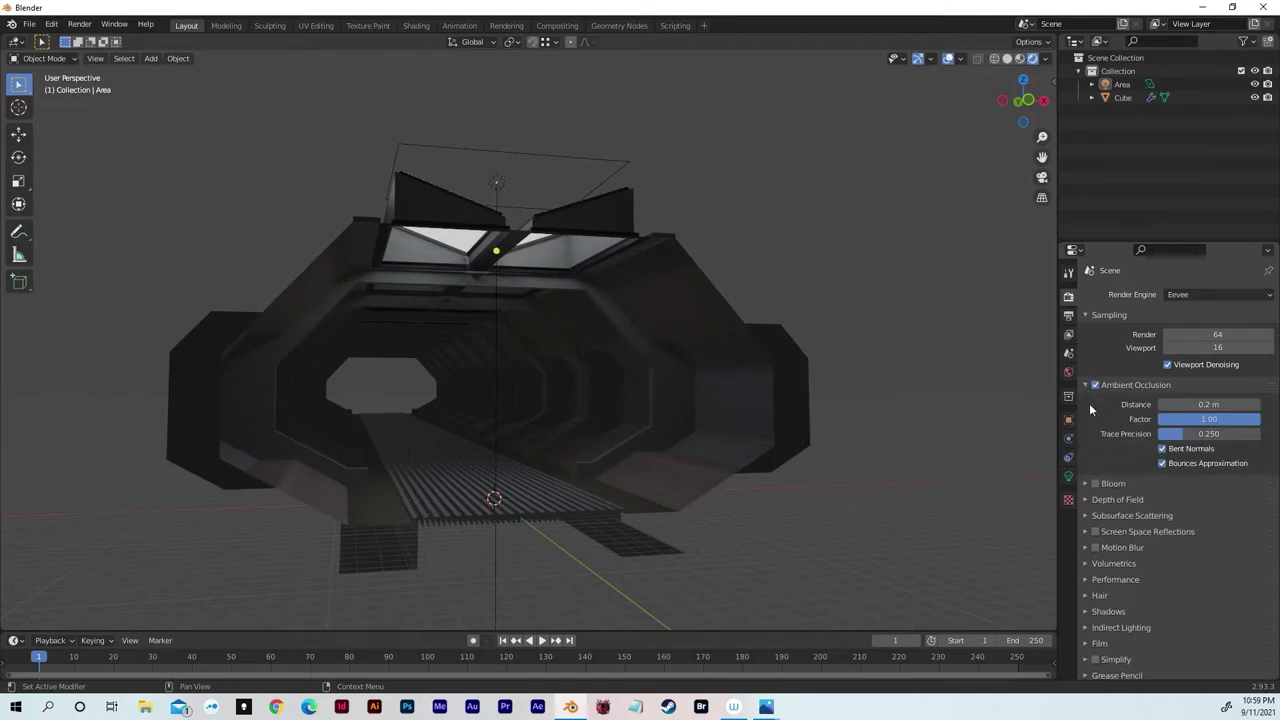
left_click(1084, 484)
left_click(1096, 483)
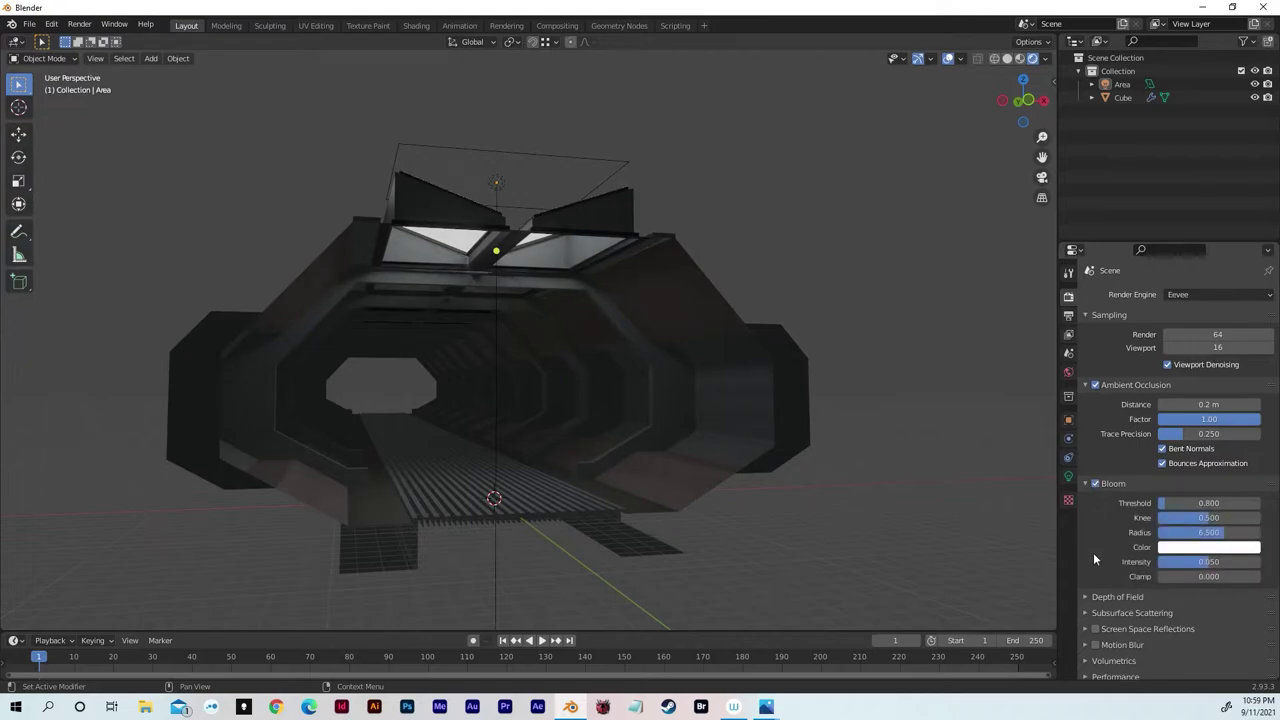
left_click(1085, 596)
scroll(1118, 600, "down", 3)
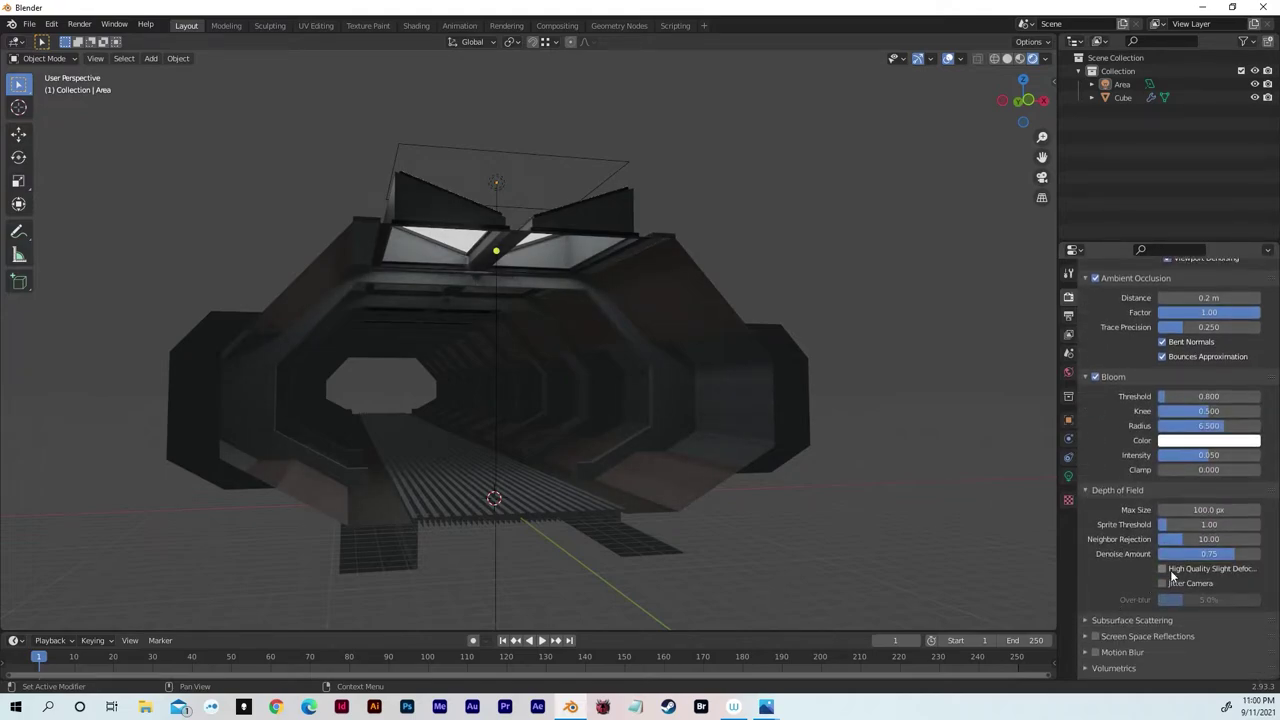
left_click(1162, 569)
left_click(1162, 583)
scroll(1128, 582, "down", 3)
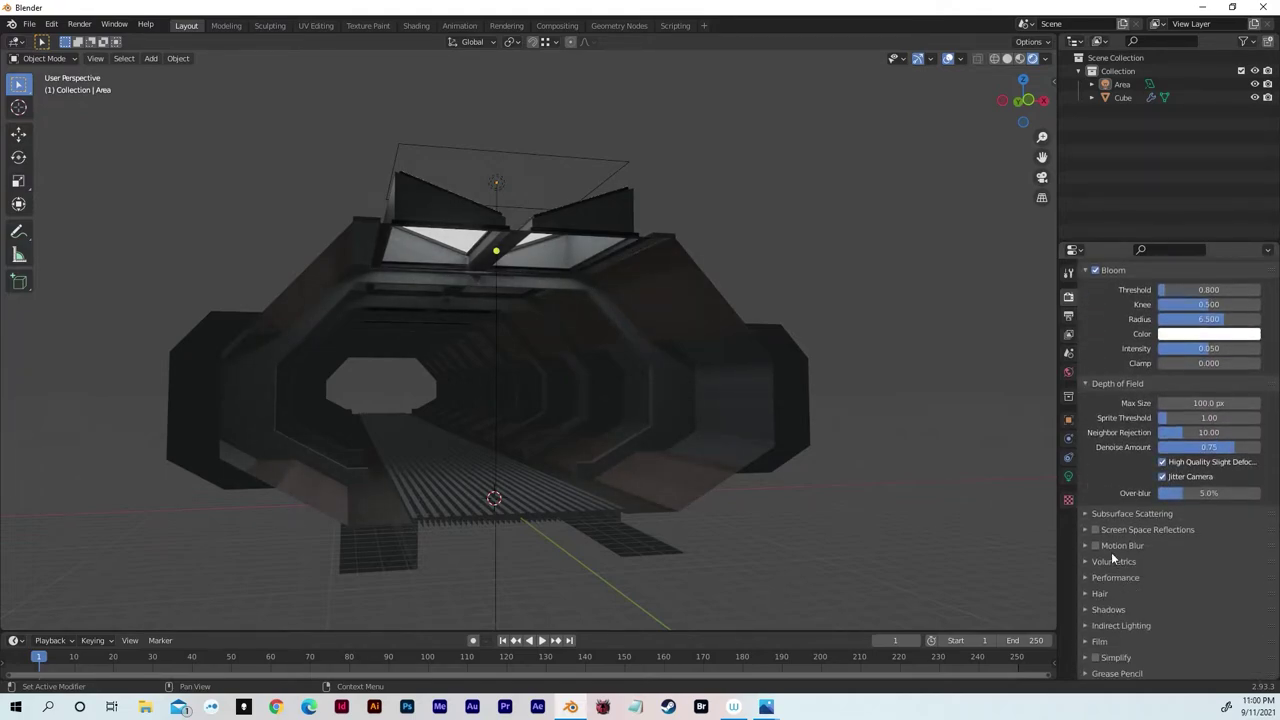
- Turn on Screen Space Reflections with refraction, and enable Motion Blur
left_click(1090, 515)
scroll(1100, 560, "down", 2)
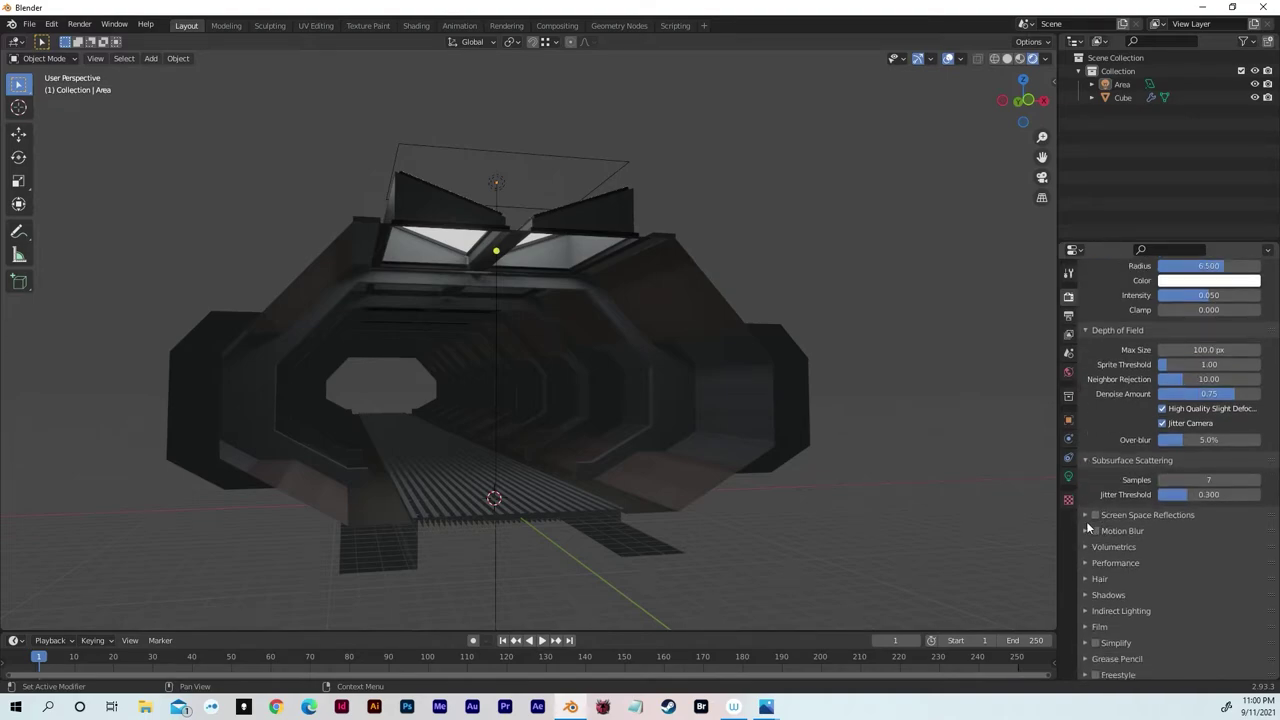
left_click(1085, 513)
left_click(1098, 517)
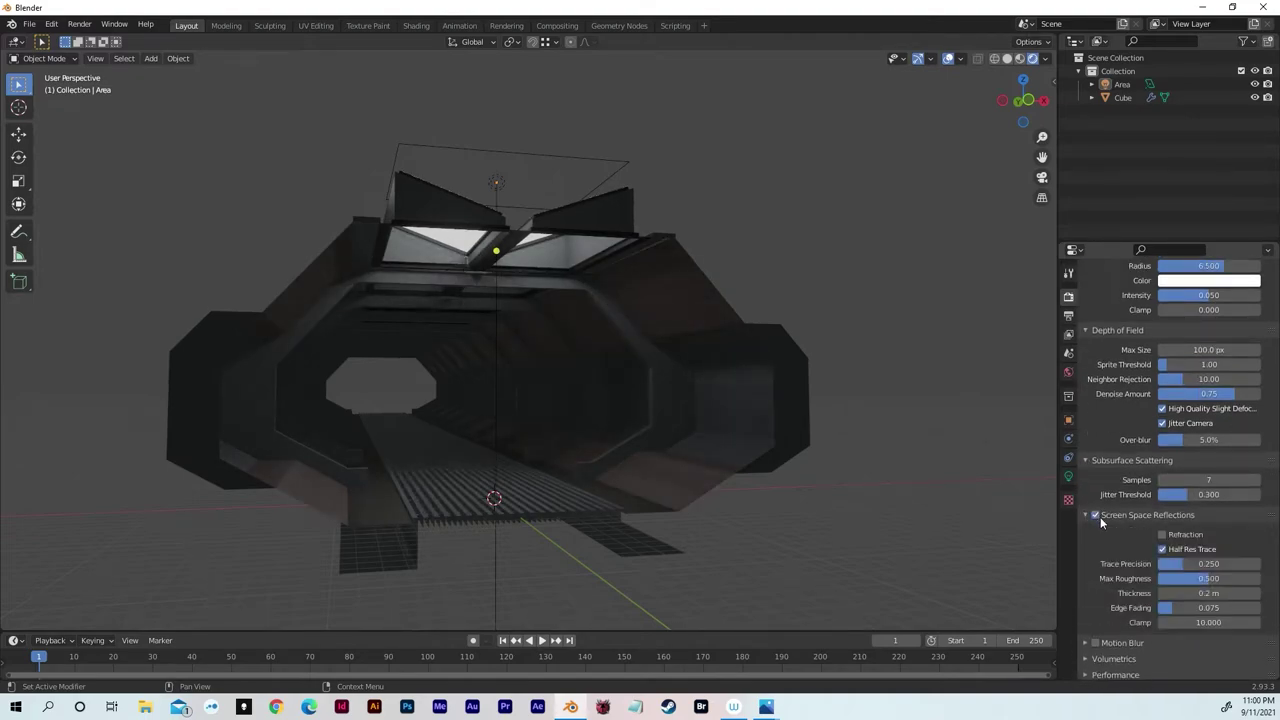
left_click(1164, 532)
scroll(1150, 535, "down", 2)
scroll(1120, 550, "down", 1)
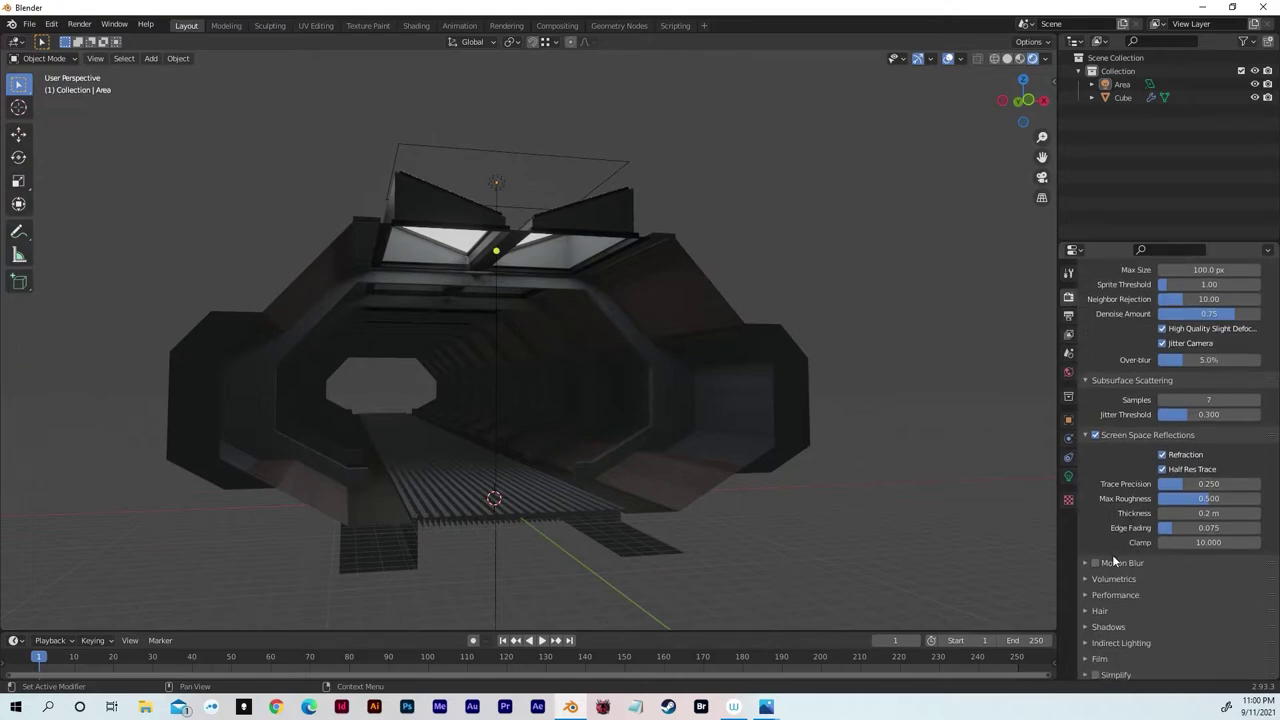
left_click(1105, 563)
left_click(1095, 563)
scroll(1093, 560, "down", 5)
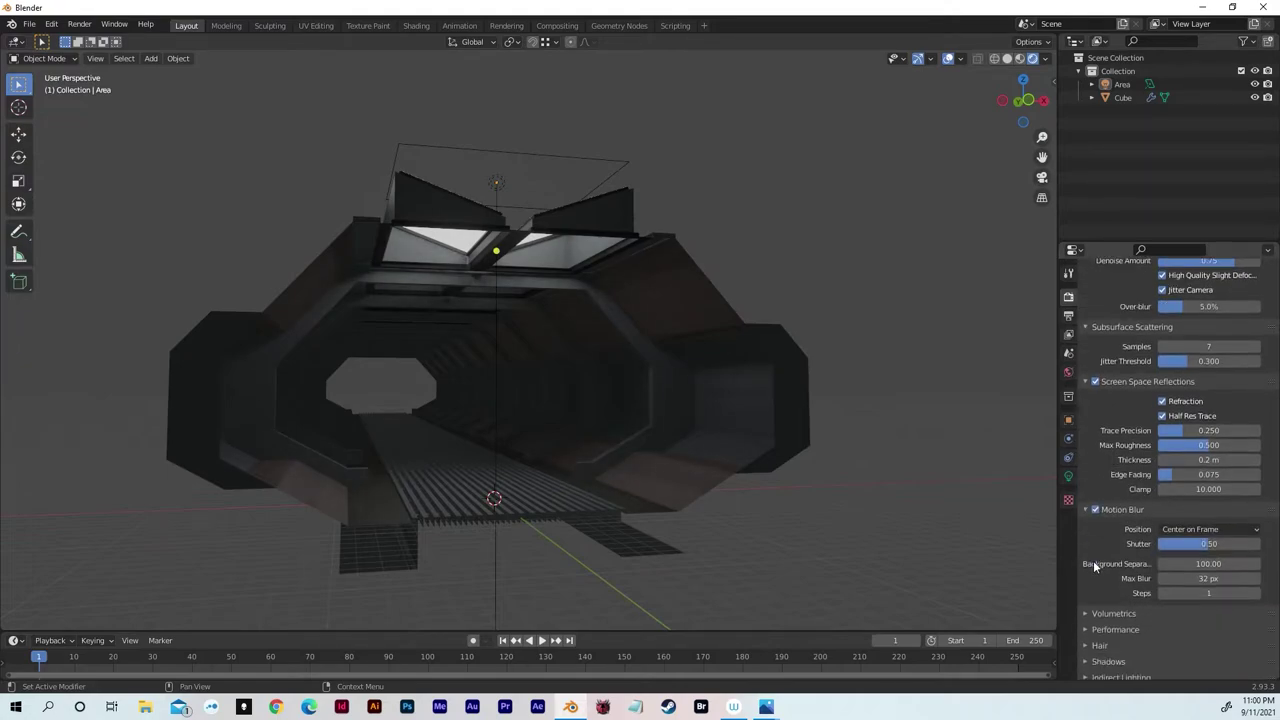
- Set Volumetrics tile size to 2 px and enable Volumetric Shadows
left_click(1085, 528)
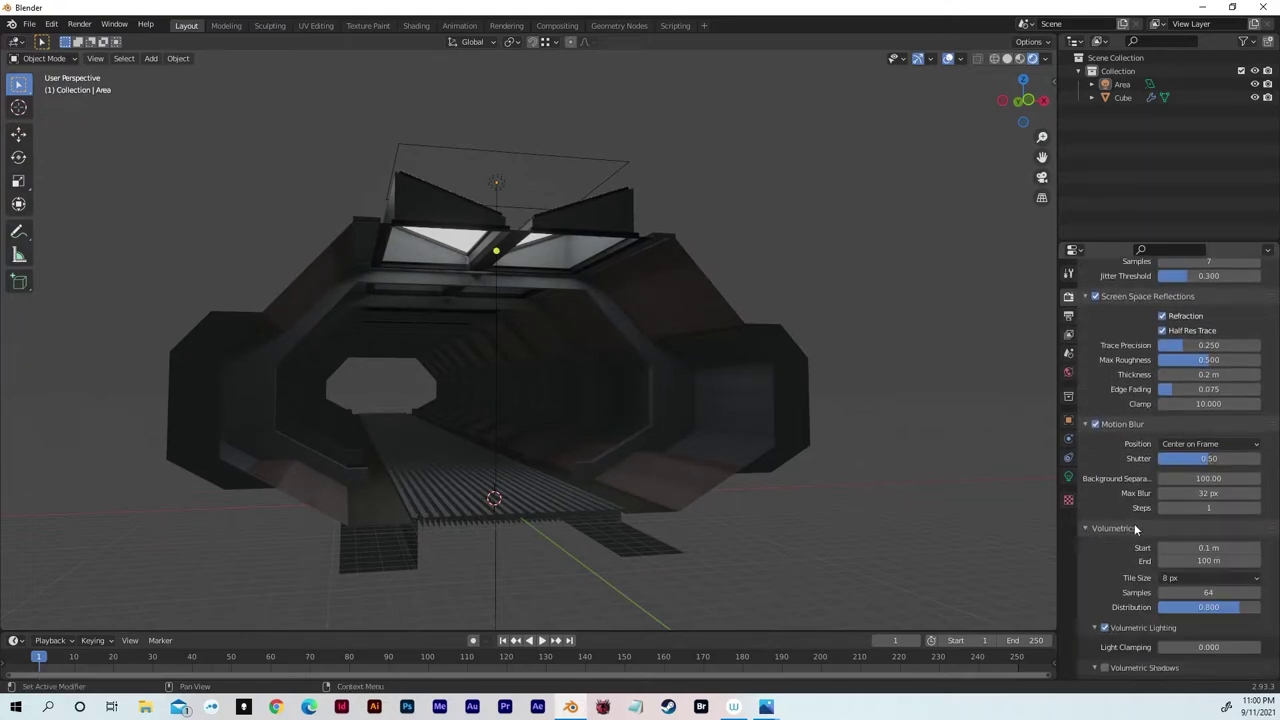
left_click(1165, 577)
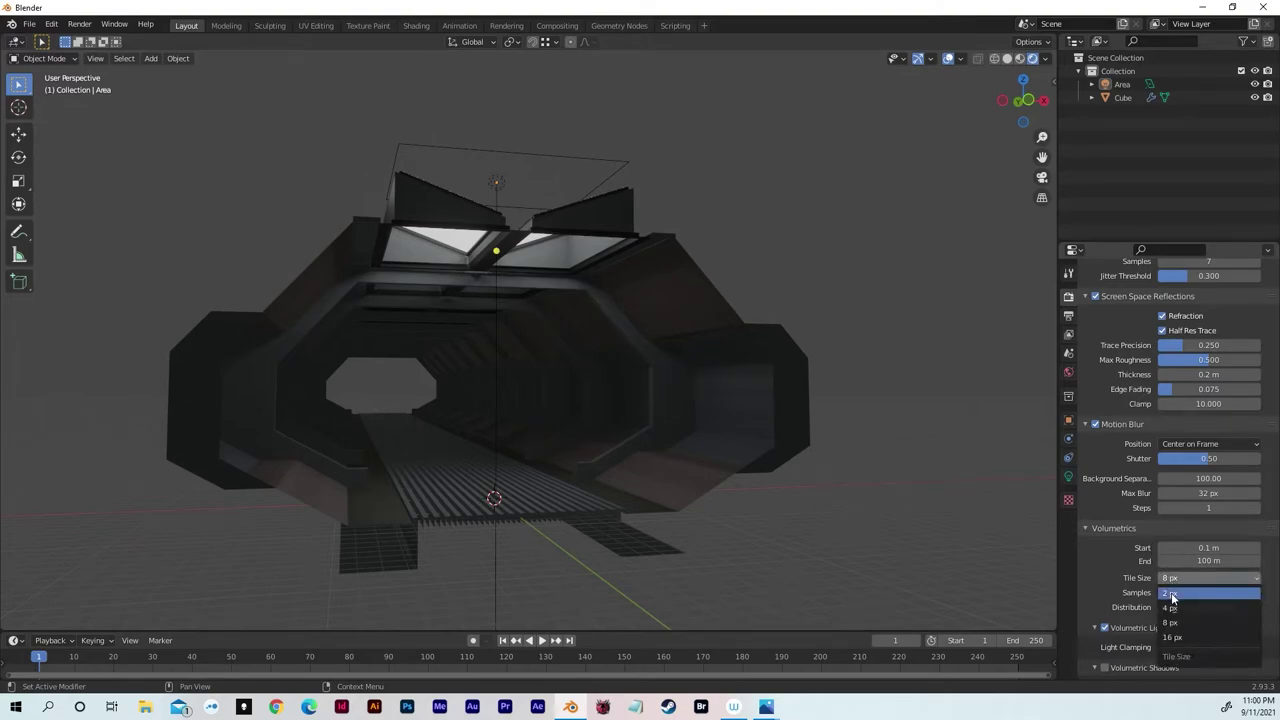
left_click(1172, 594)
middle_click_drag(908, 493, 892, 411)
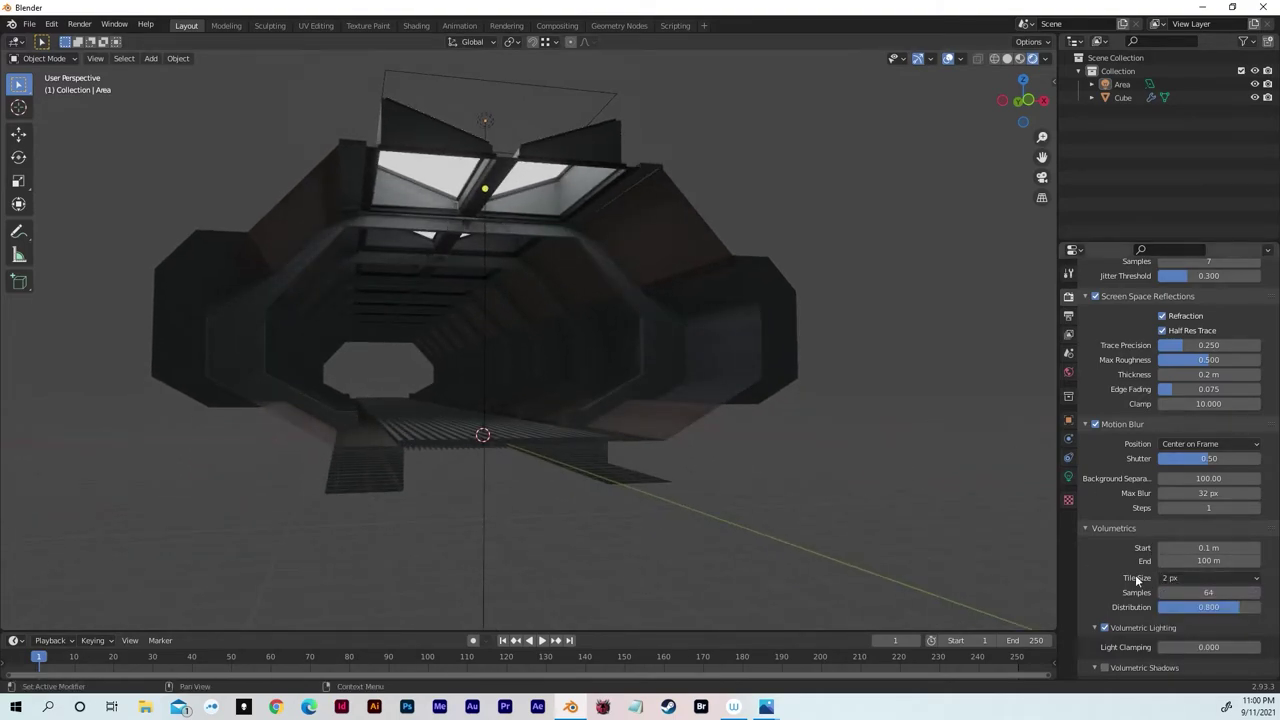
scroll(1135, 574, "down", 4)
left_click(1104, 508)
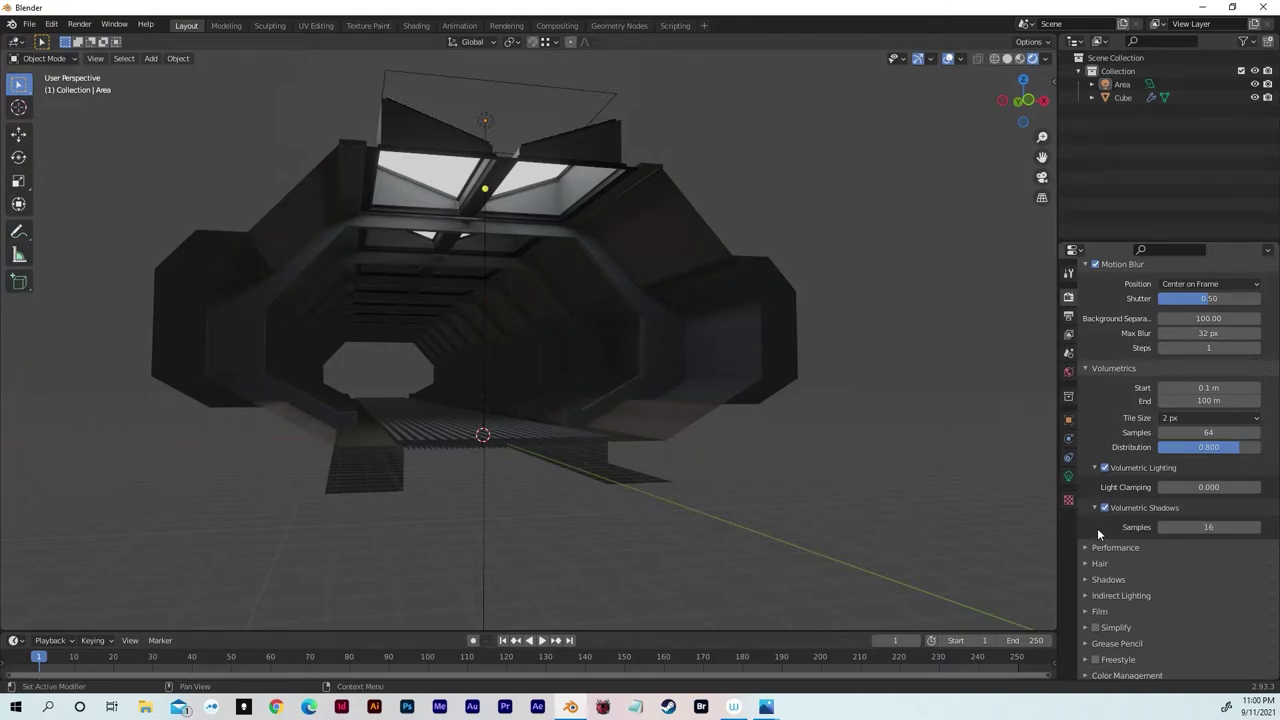
left_click(1180, 420)
- Set shadow cube and cascade sizes to 4096 px and enable High Bit Depth
left_click(1085, 548)
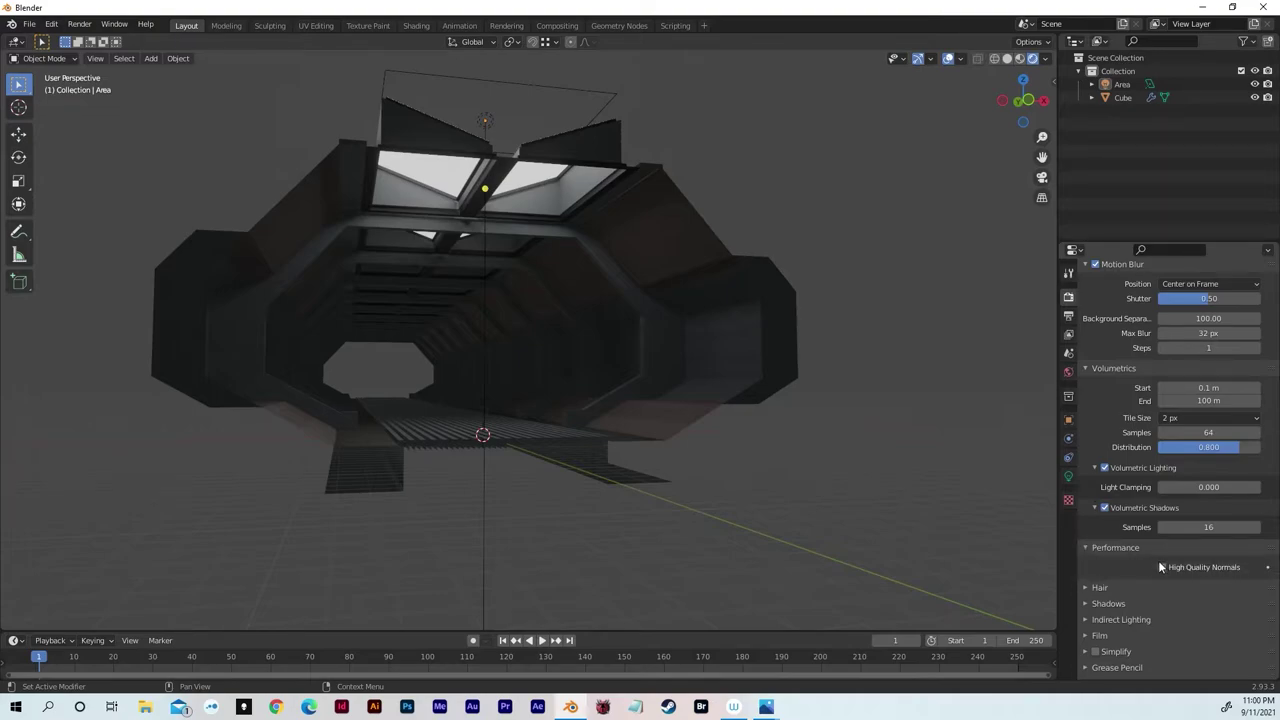
left_click(1085, 604)
scroll(1125, 597, "down", 2)
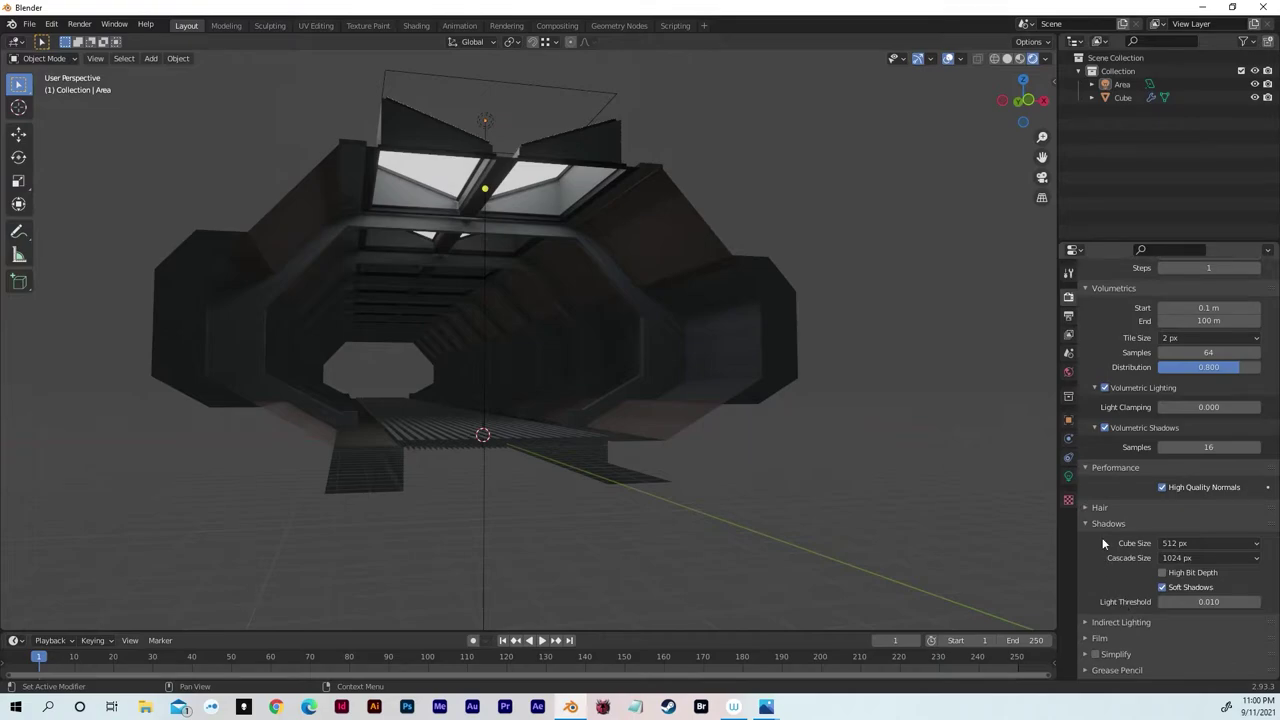
left_click(1167, 542)
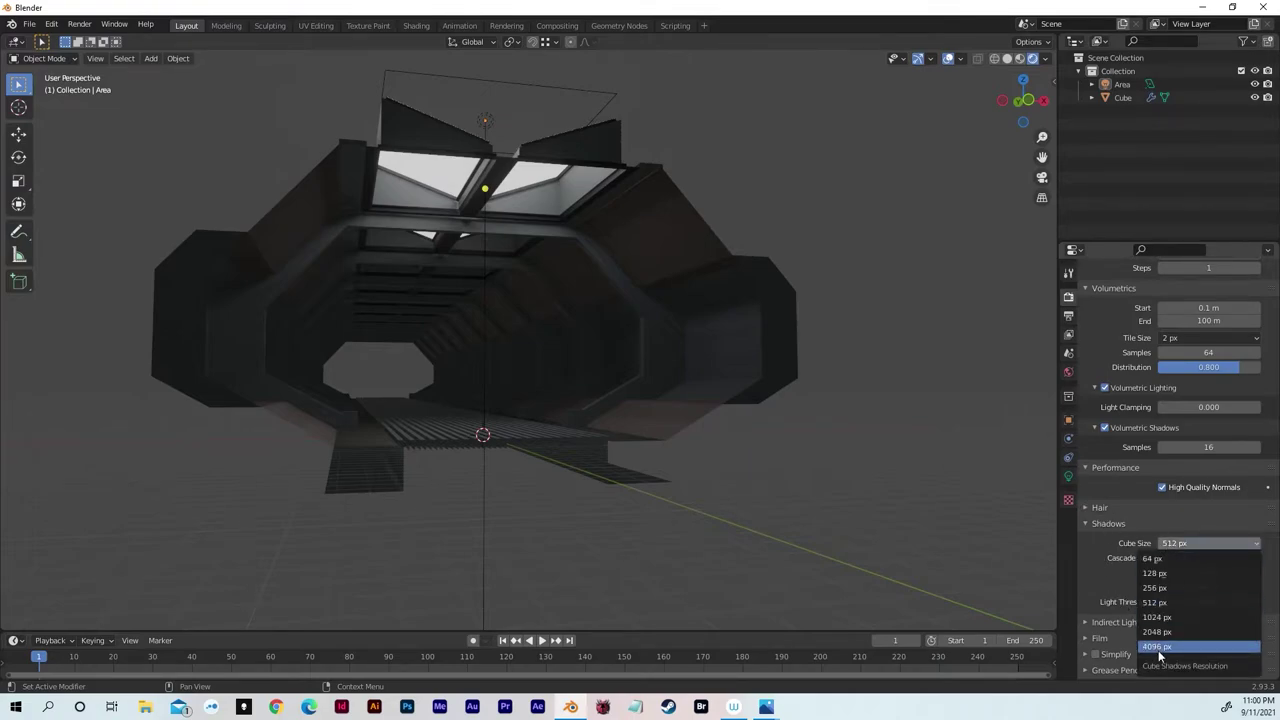
left_click(1160, 648)
left_click(1170, 558)
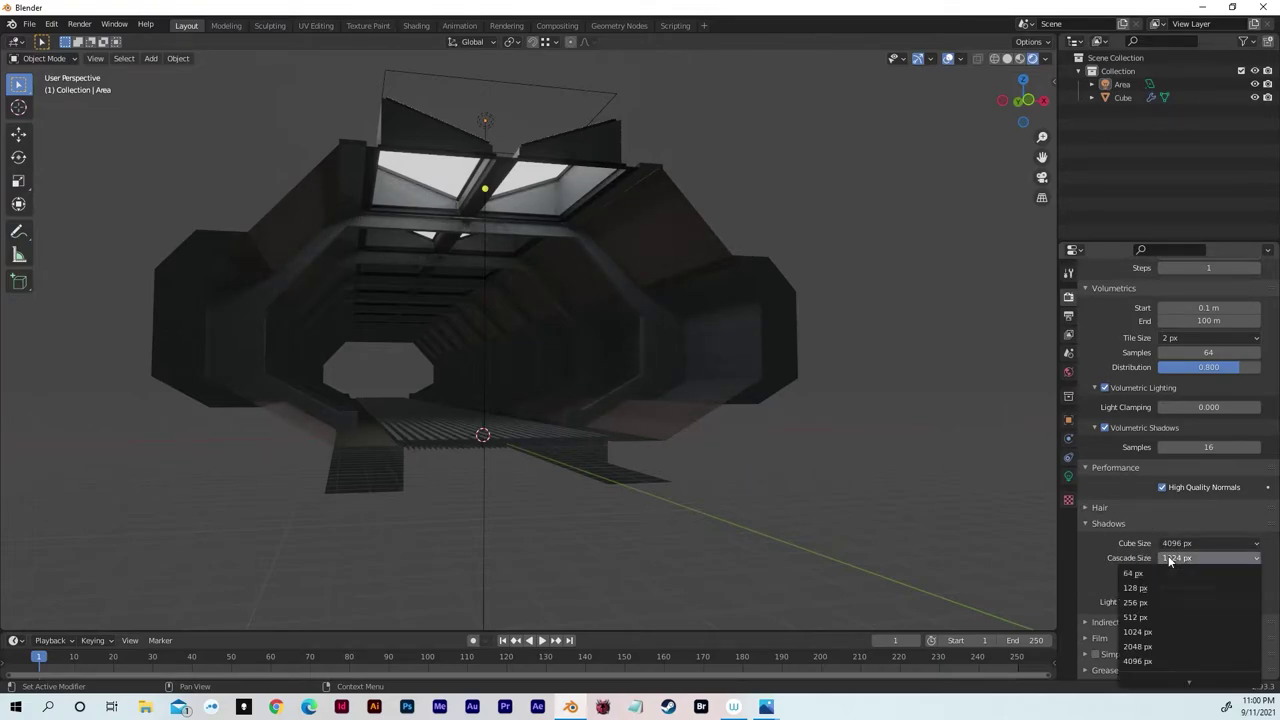
left_click(1149, 658)
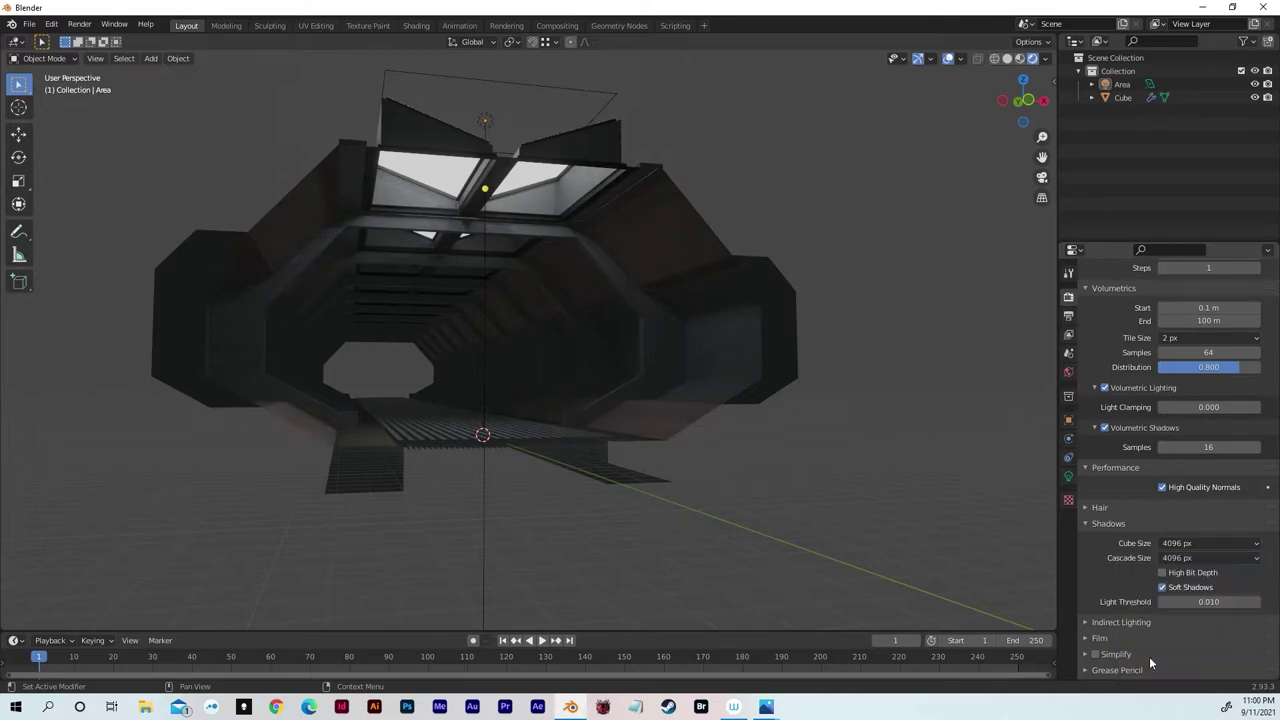
left_click(1161, 572)
scroll(1140, 570, "down", 1)
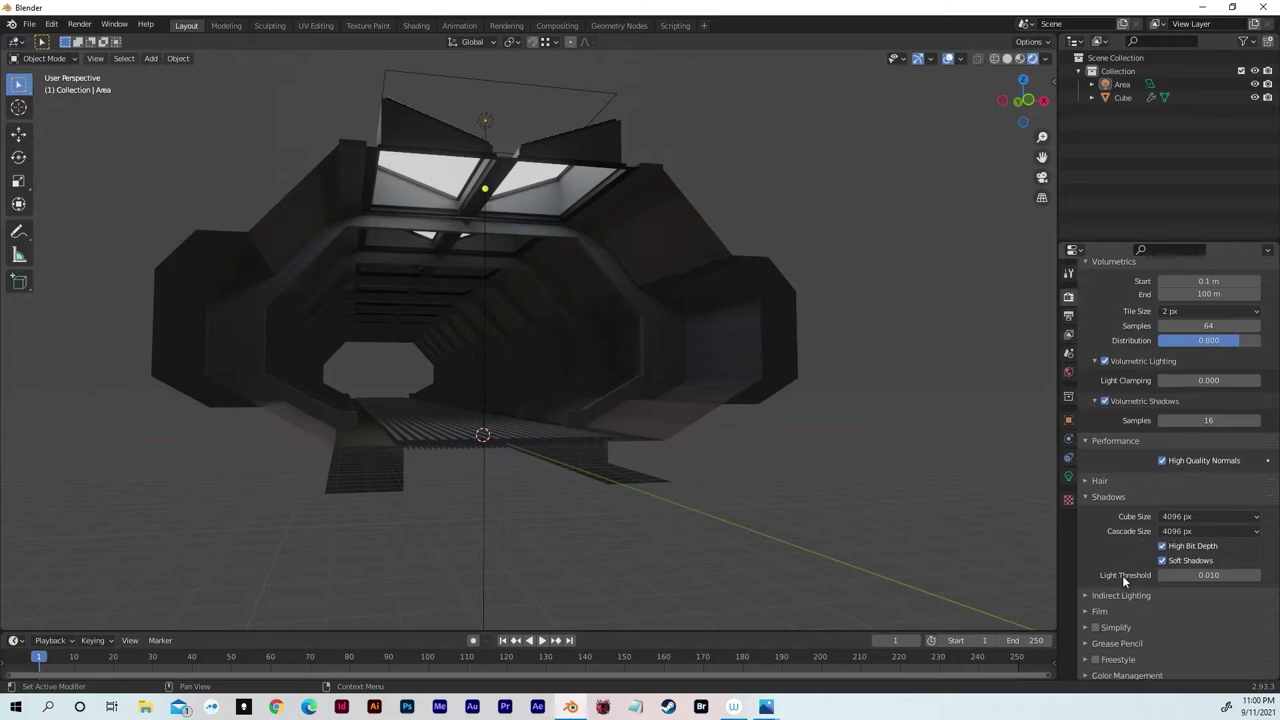
left_click(1084, 594)
left_click(1084, 594)
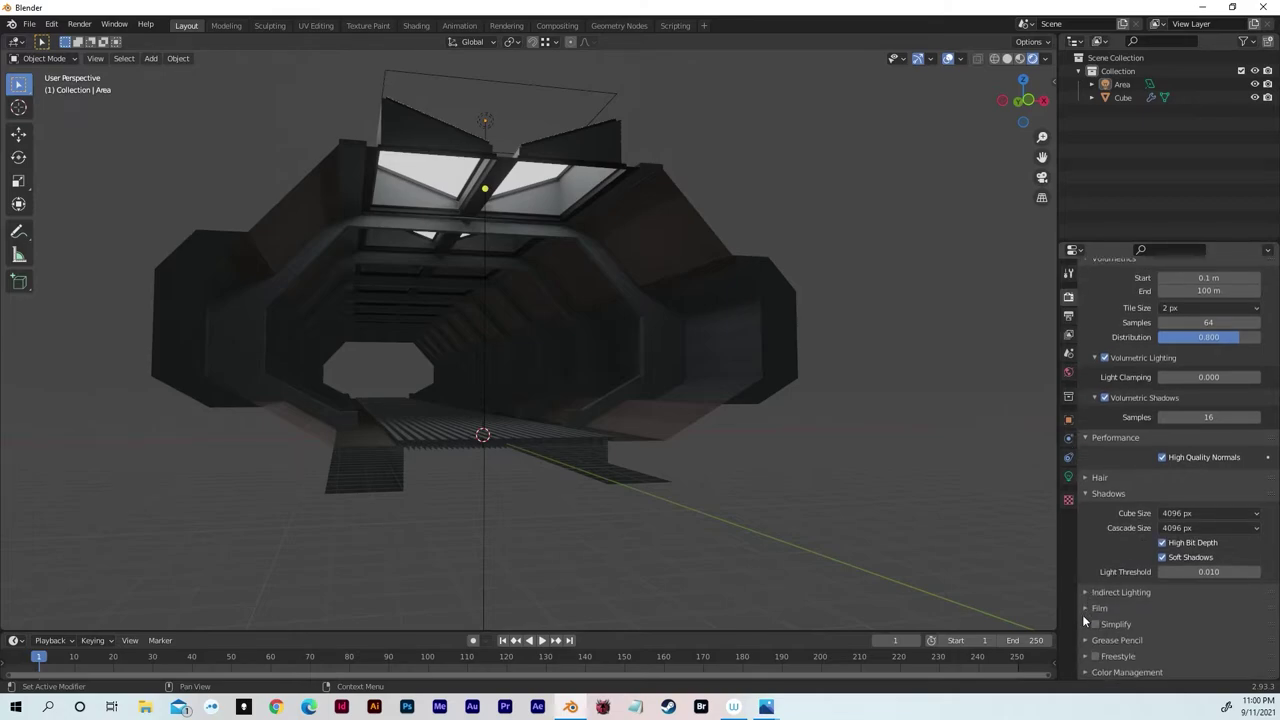
left_click(1084, 607)
left_click(1084, 607)
- Enable Contact Shadows in the Area light's Shadow settings, then orbit into the tunnel
middle_click_drag(920, 420, 619, 221)
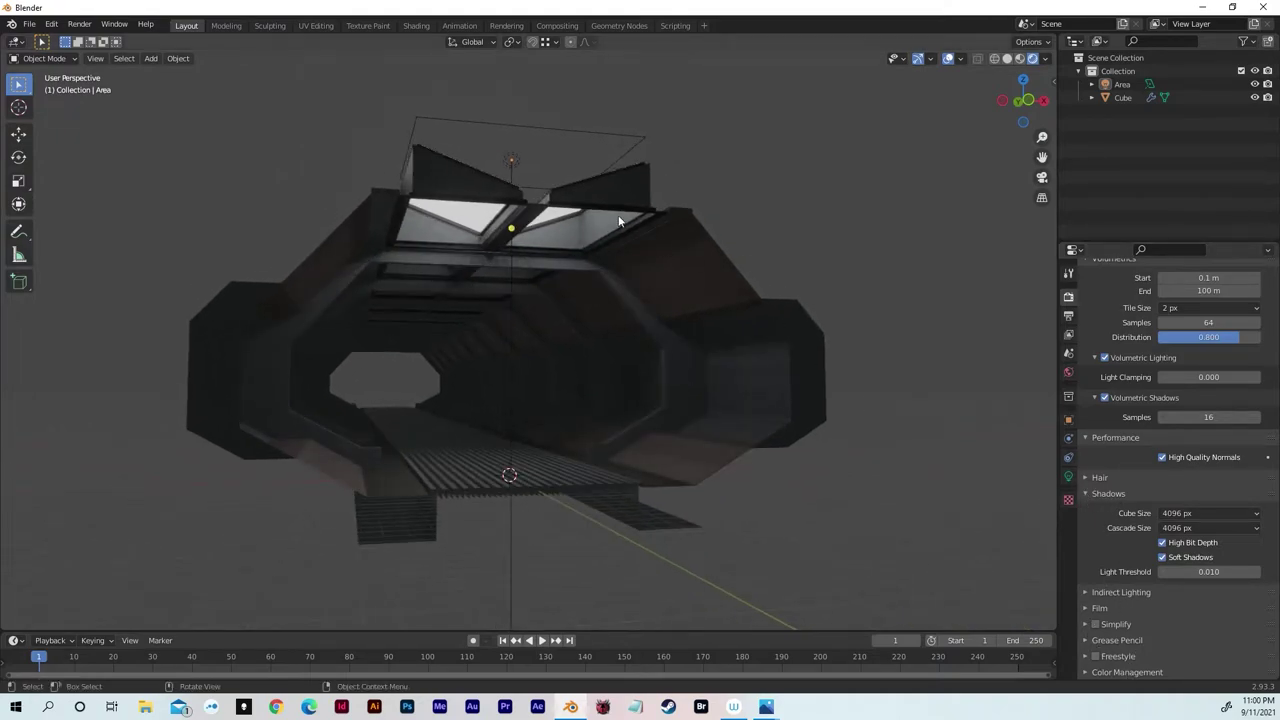
left_click(507, 162)
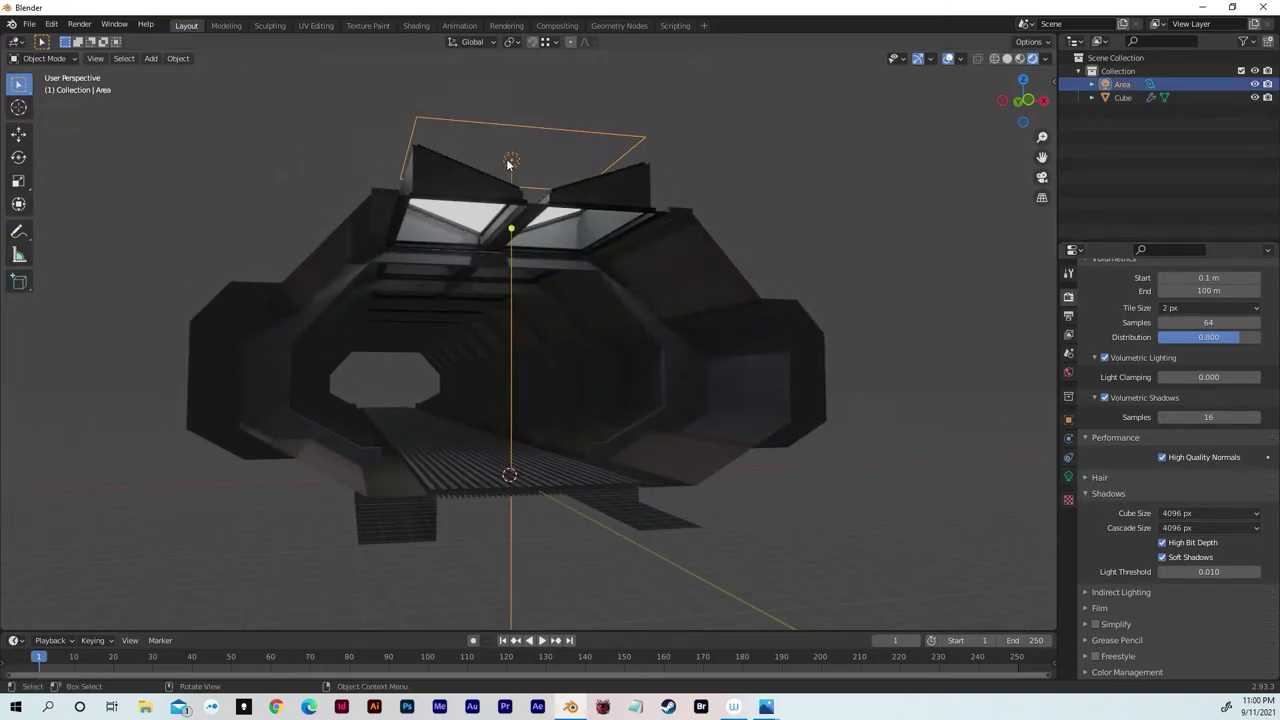
left_click(1068, 478)
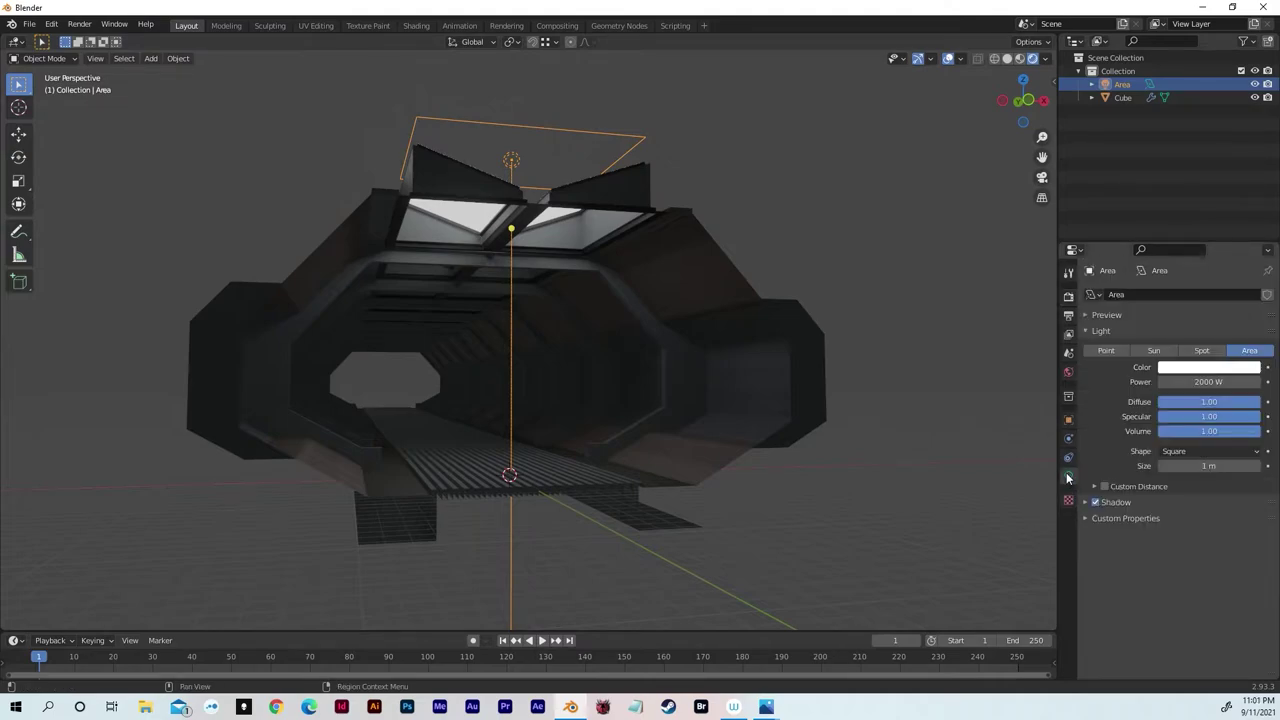
left_click(1090, 503)
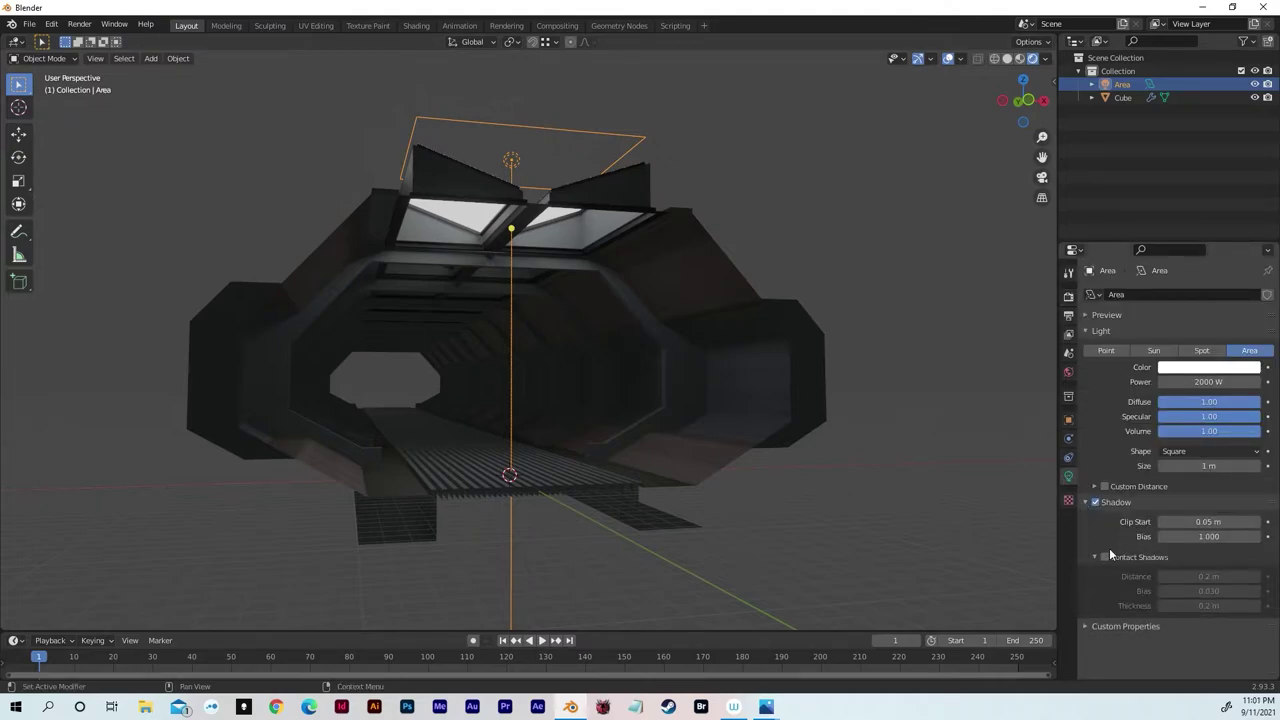
left_click(1104, 557)
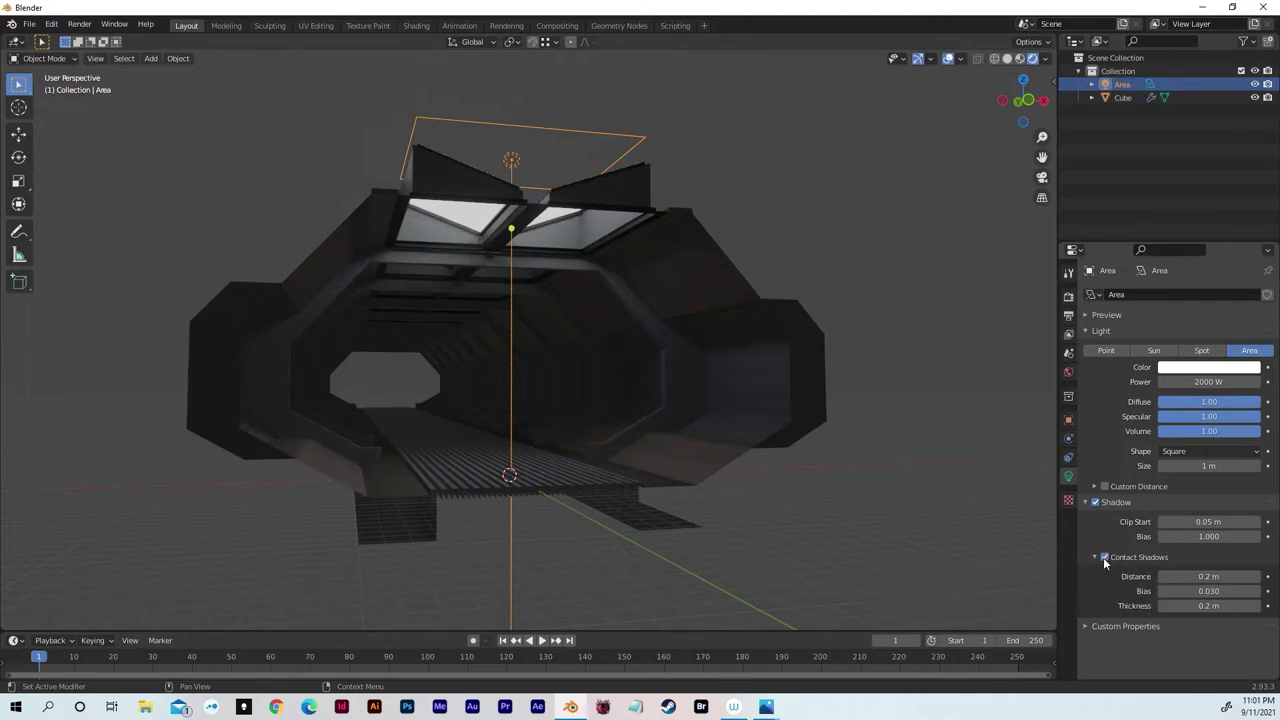
left_click(936, 453)
middle_click_drag(936, 453, 926, 424)
scroll(961, 449, "up", 4)
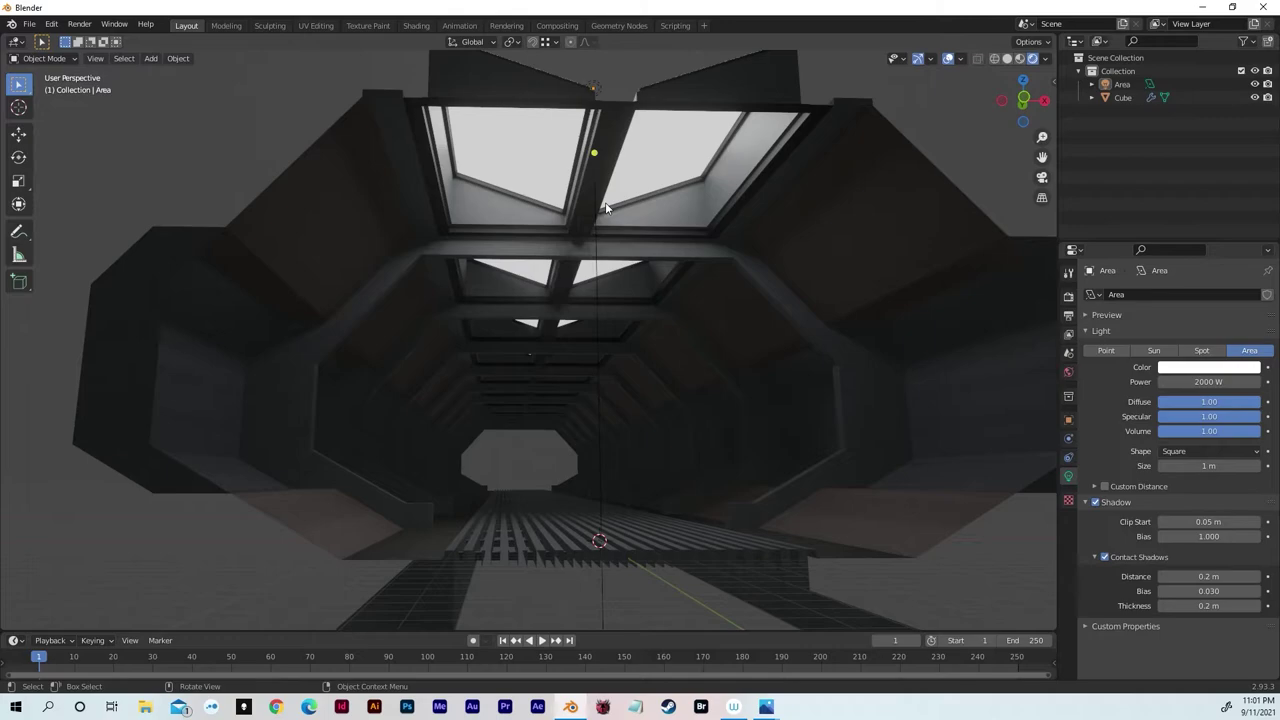
middle_click_drag(655, 244, 892, 160)
- In Edit Mode on the Cube, extrude a face loop on the right wall into a rib
left_click(892, 160)
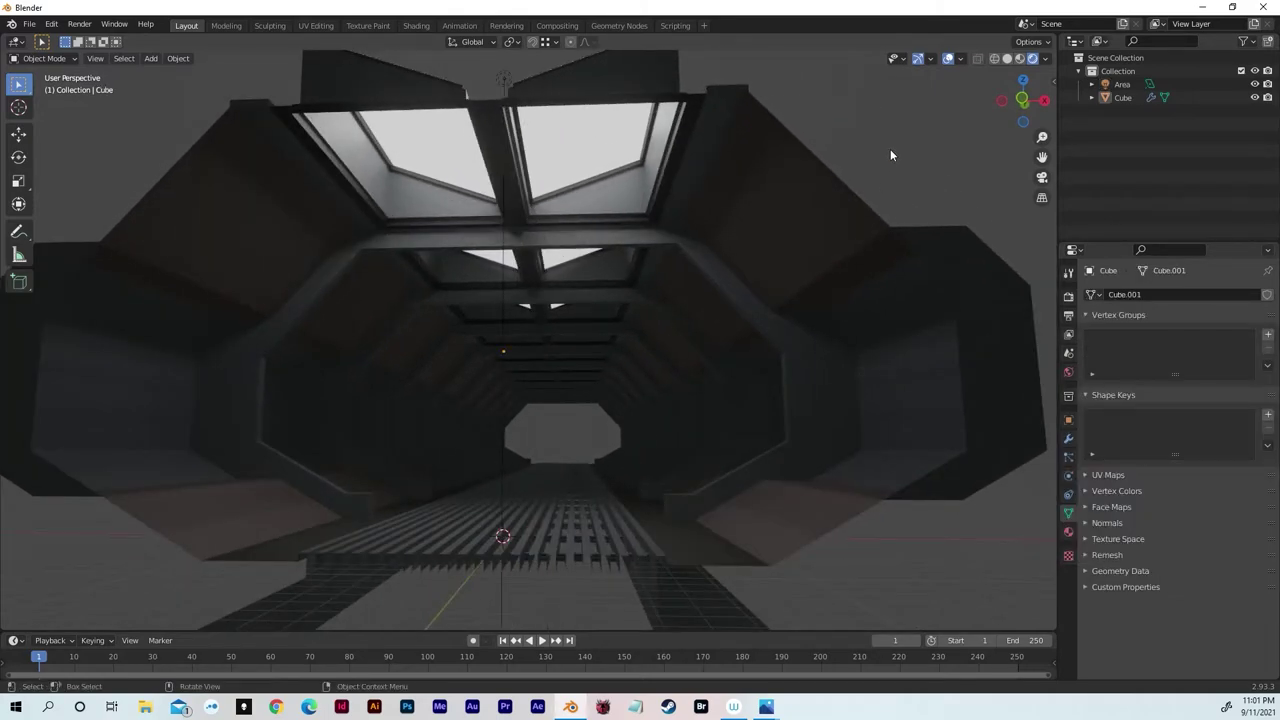
left_click(810, 240)
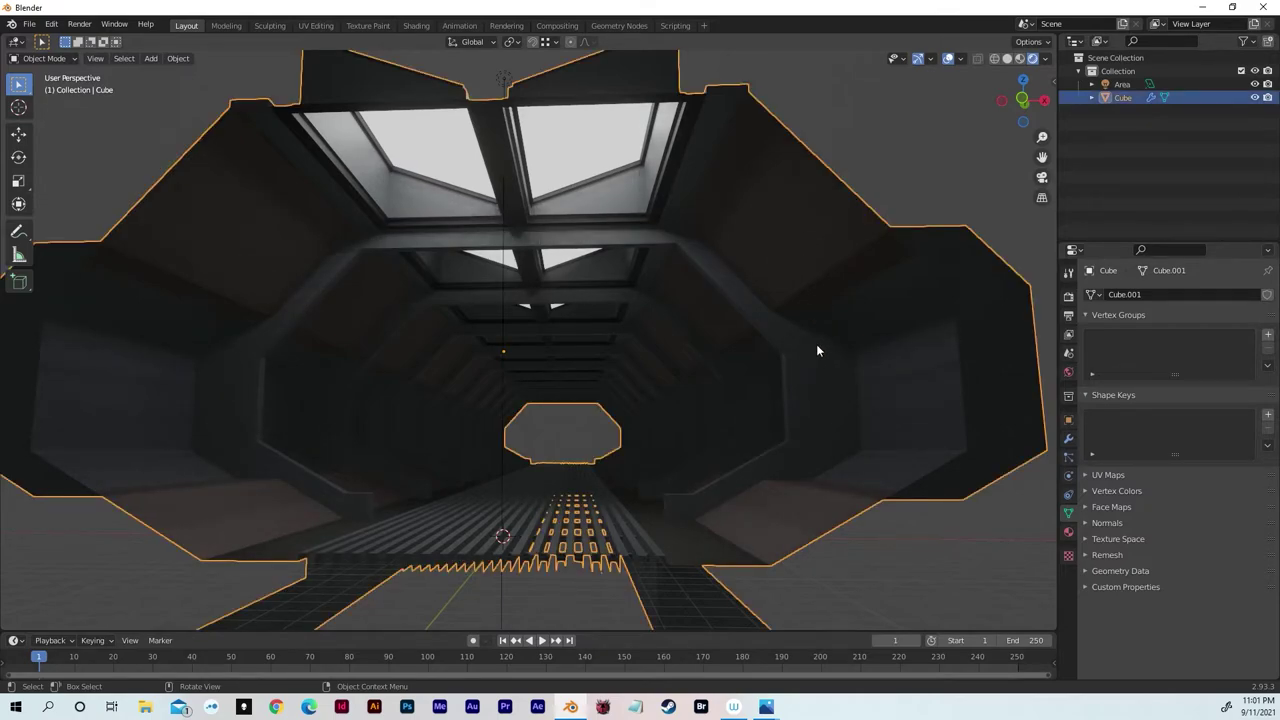
key("Tab")
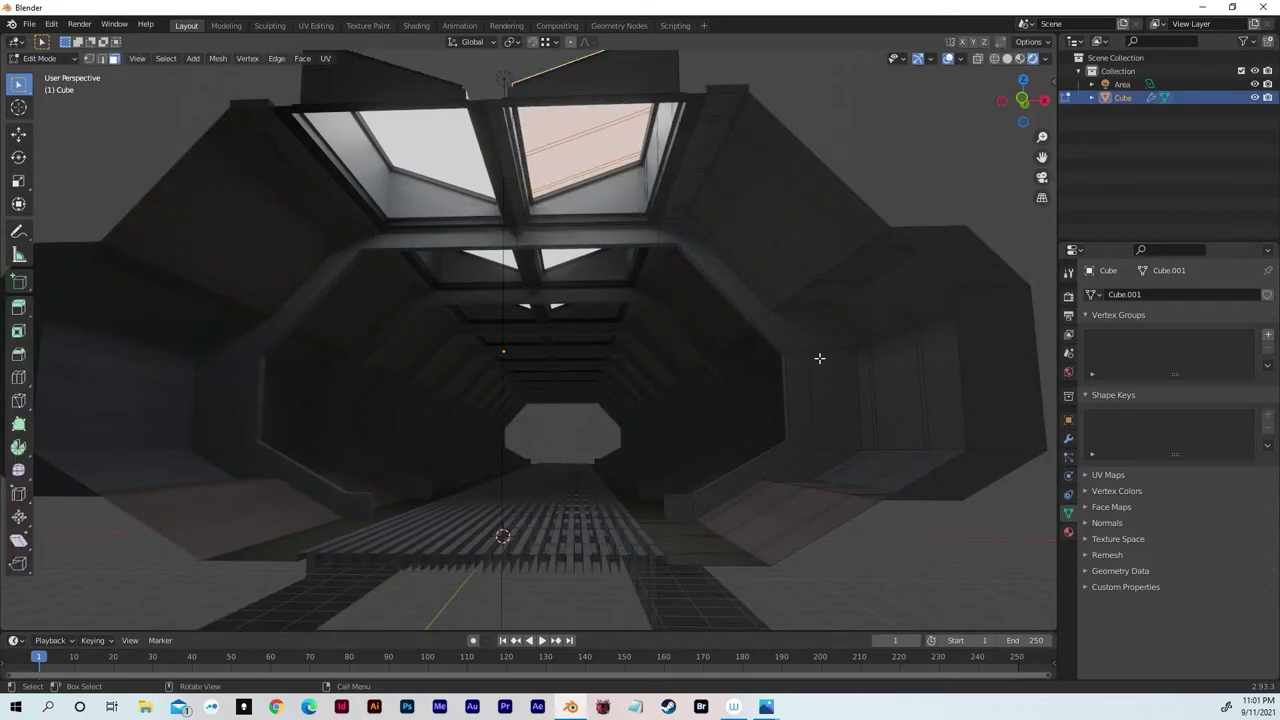
left_click(762, 312, "alt")
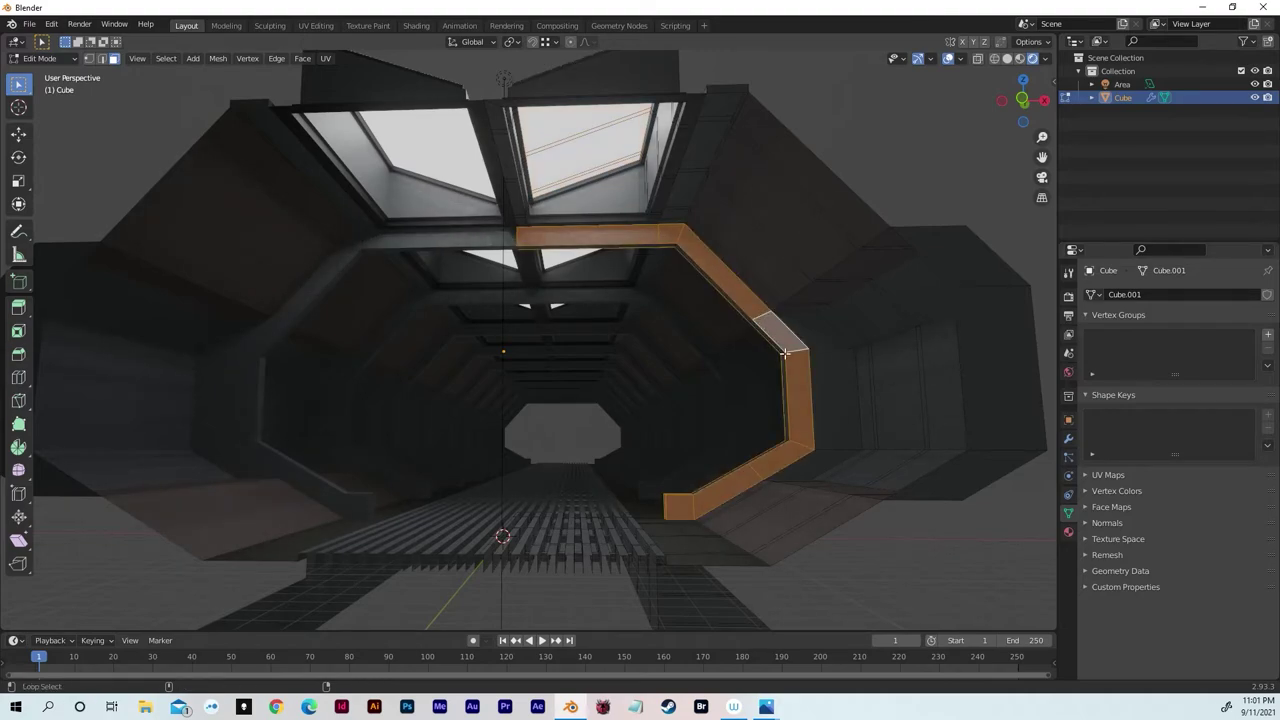
key("e")
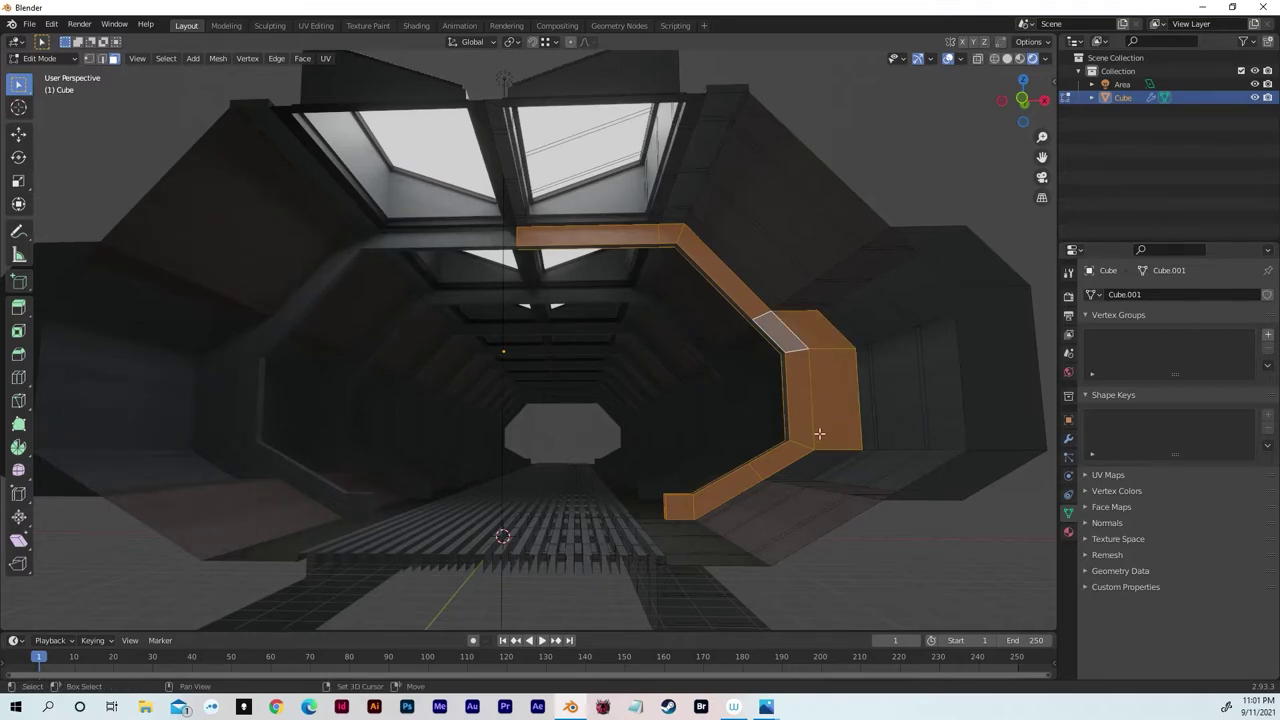
left_click(816, 456)
middle_click_drag(816, 456, 889, 489)
- With X-ray on, select the top, side and bottom faces of another wall ring
left_click(678, 401, "alt")
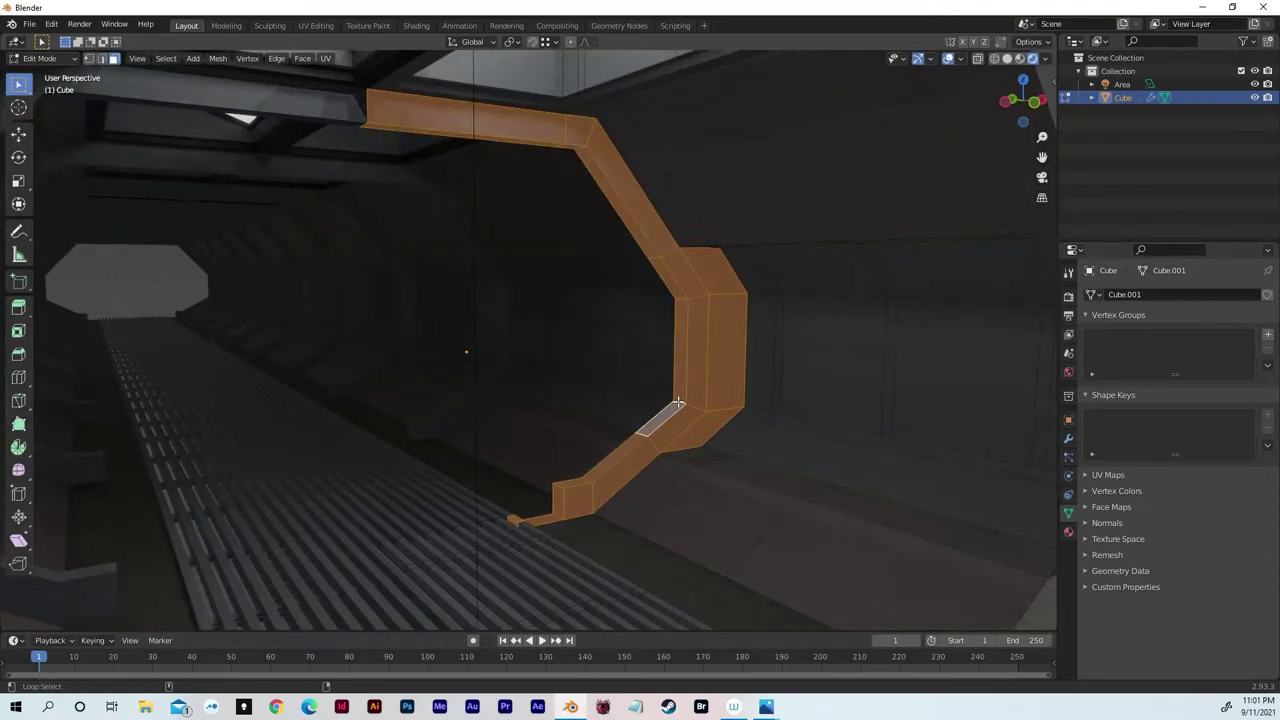
middle_click_drag(678, 401, 591, 462)
left_click_drag(588, 458, 700, 563)
key("alt+z")
middle_click_drag(700, 563, 642, 223)
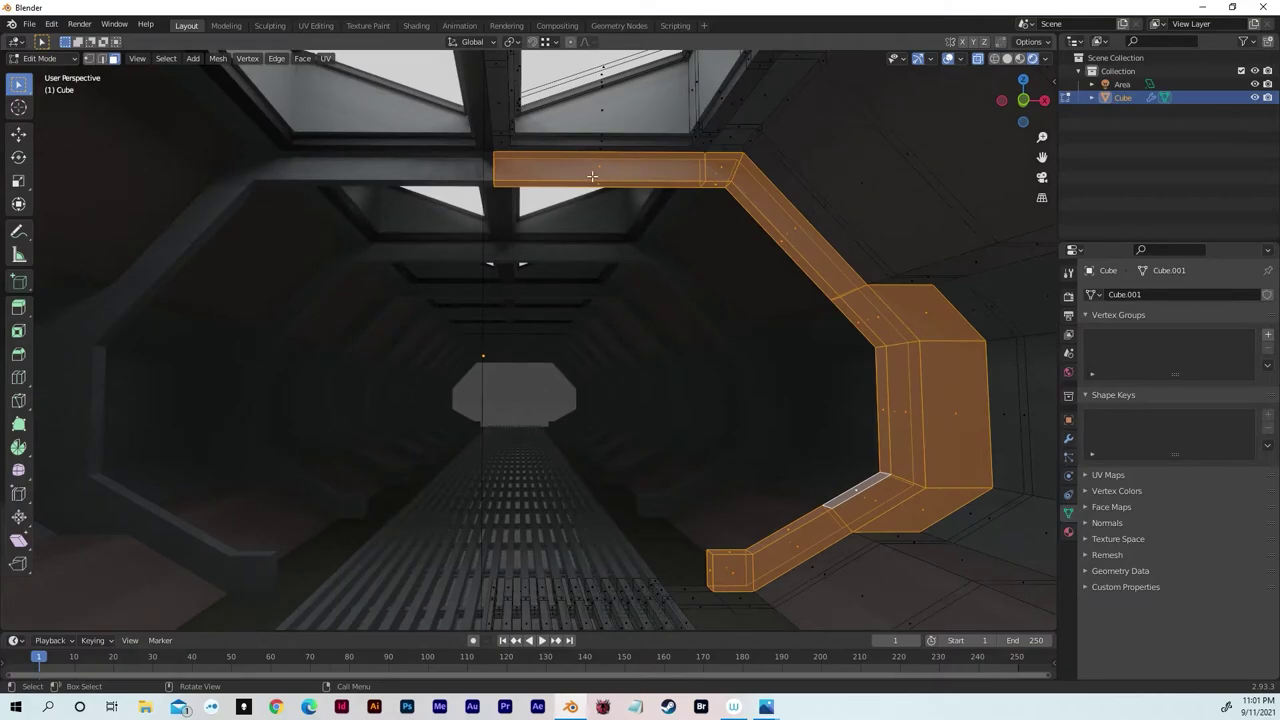
middle_click_drag(592, 176, 503, 311)
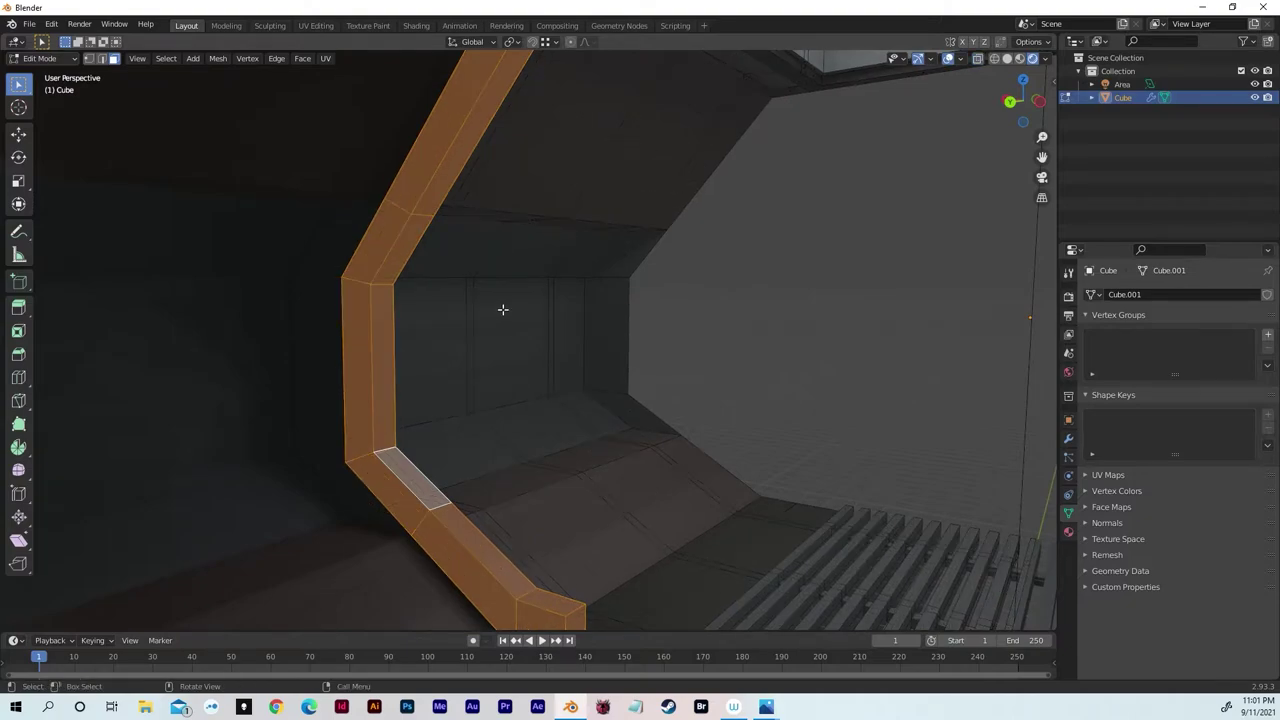
left_click(632, 258, "shift")
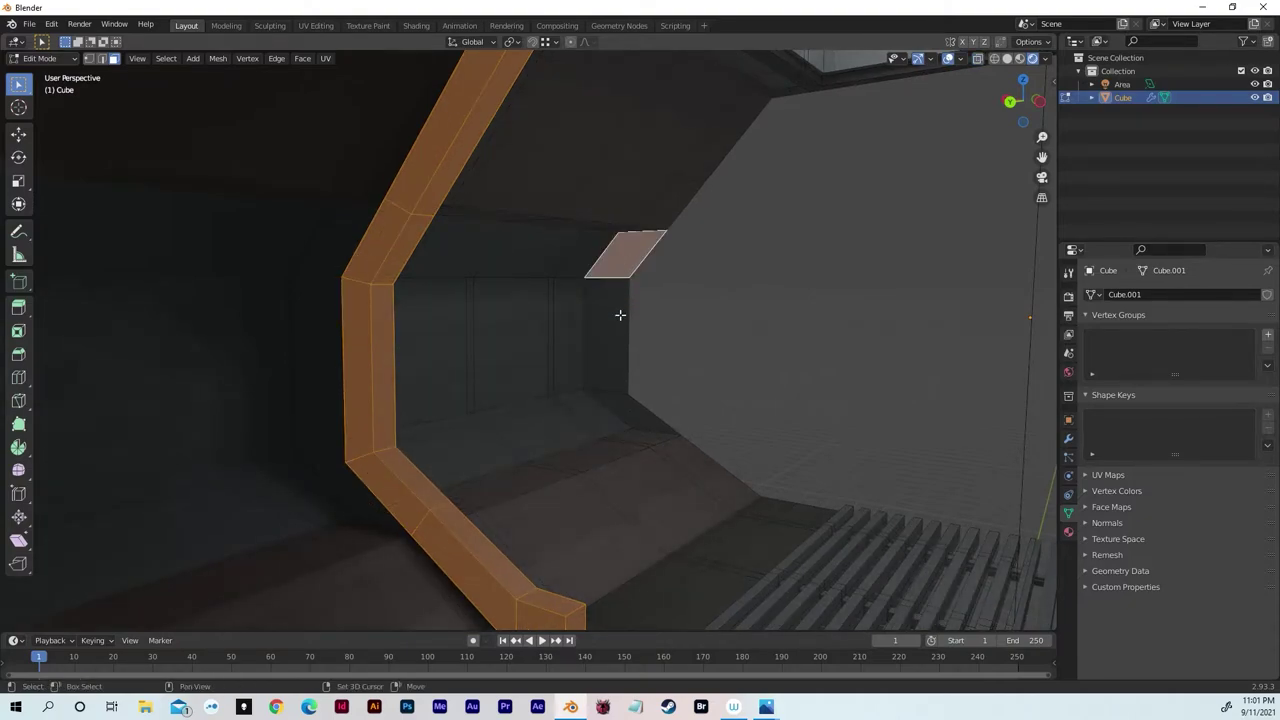
left_click(620, 318, "shift")
left_click(651, 422, "shift")
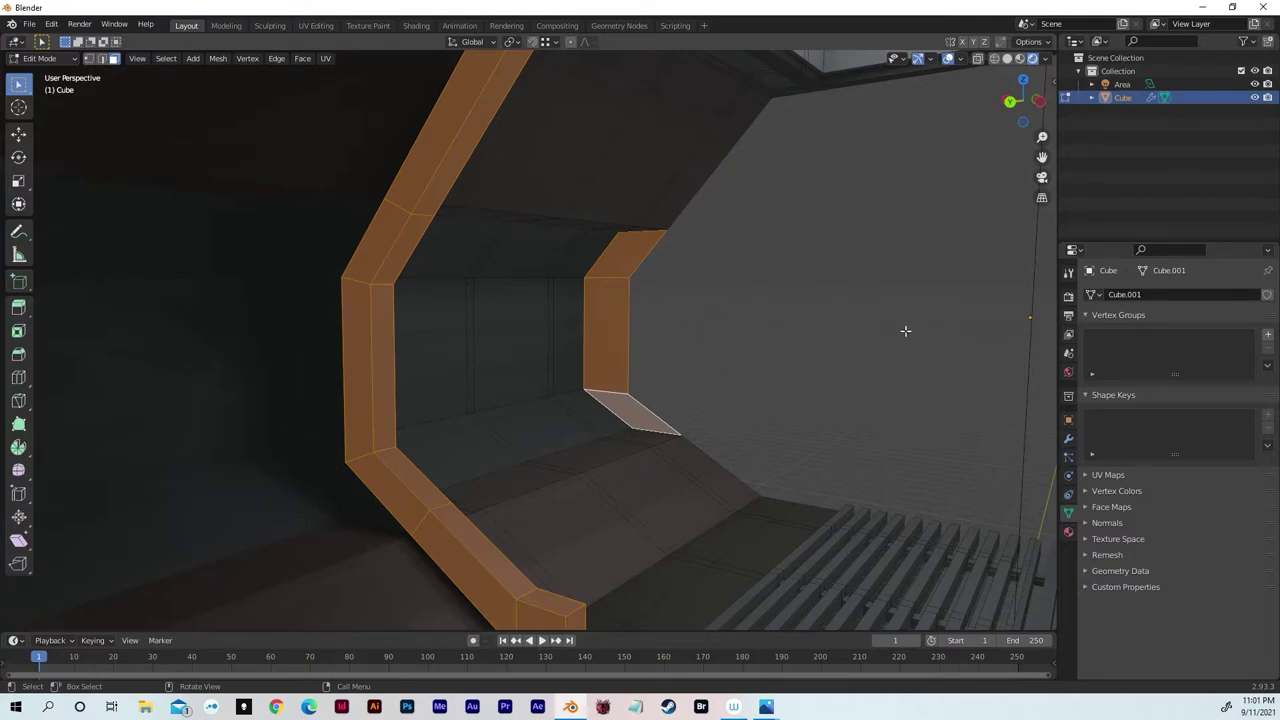
middle_click_drag(903, 324, 793, 320)
scroll(737, 303, "down", 3)
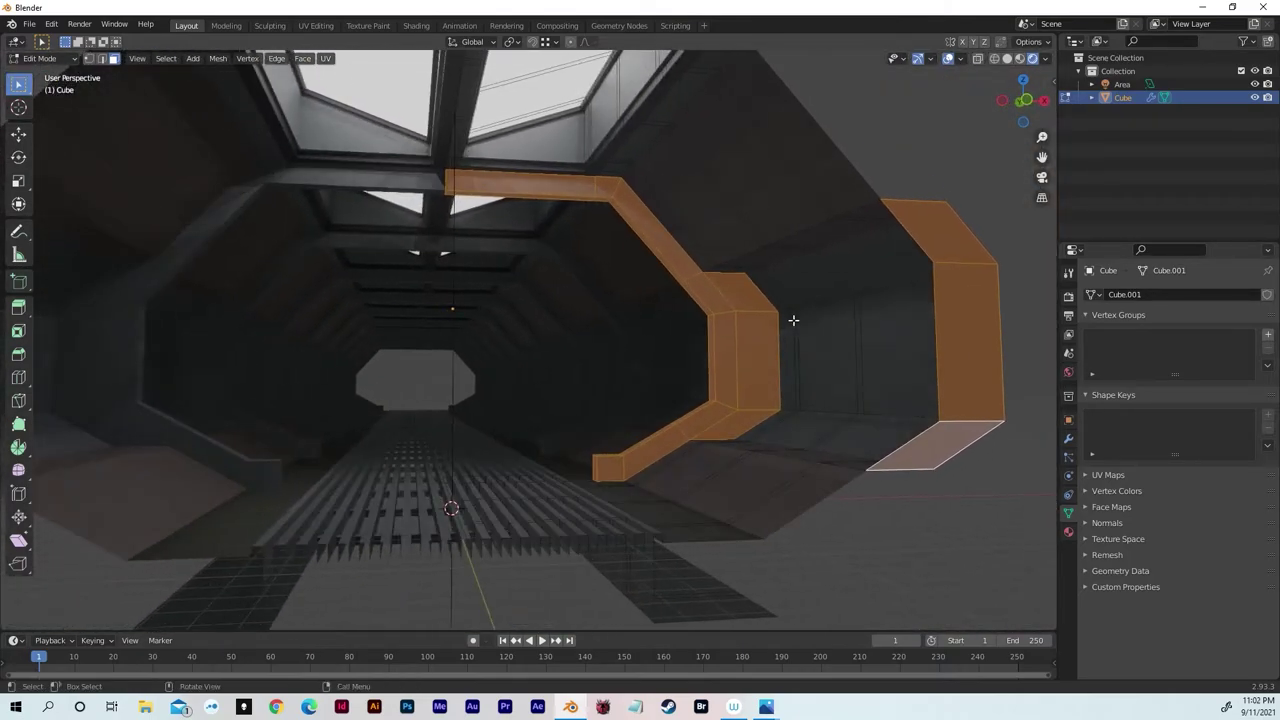
- Create a new material slot and material and assign it to the selected faces
left_click(1068, 534)
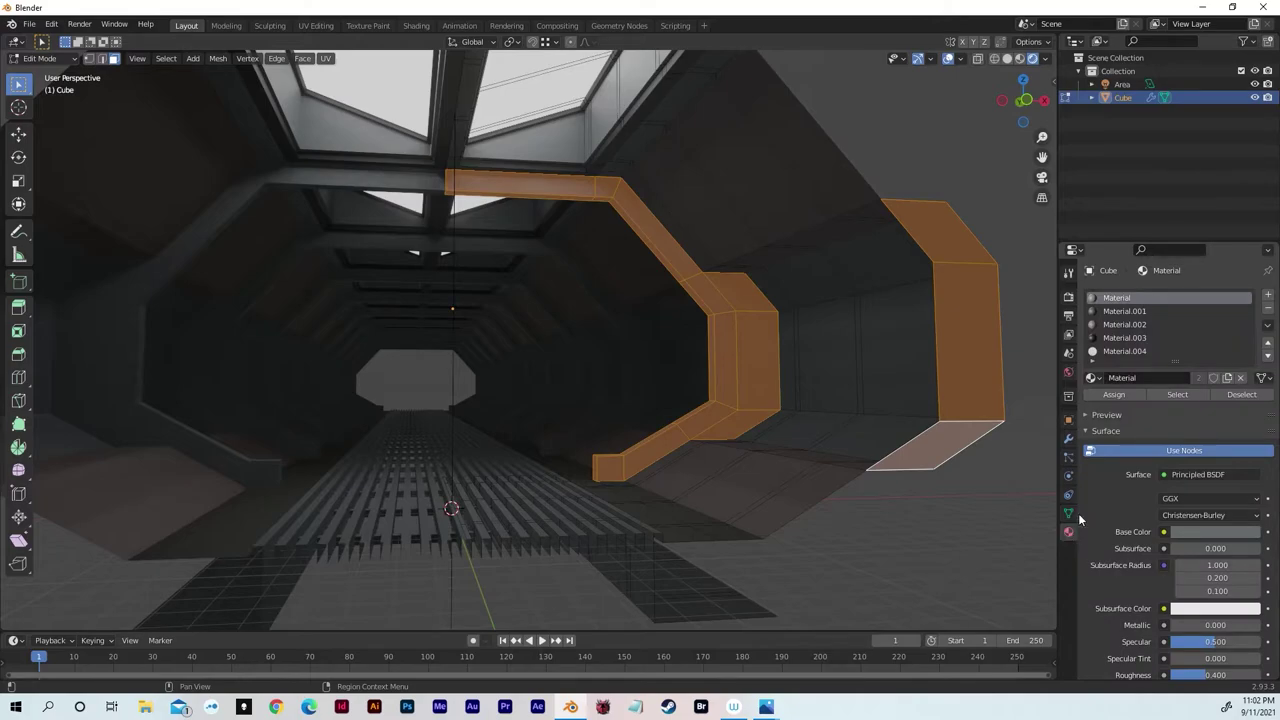
left_click(1268, 297)
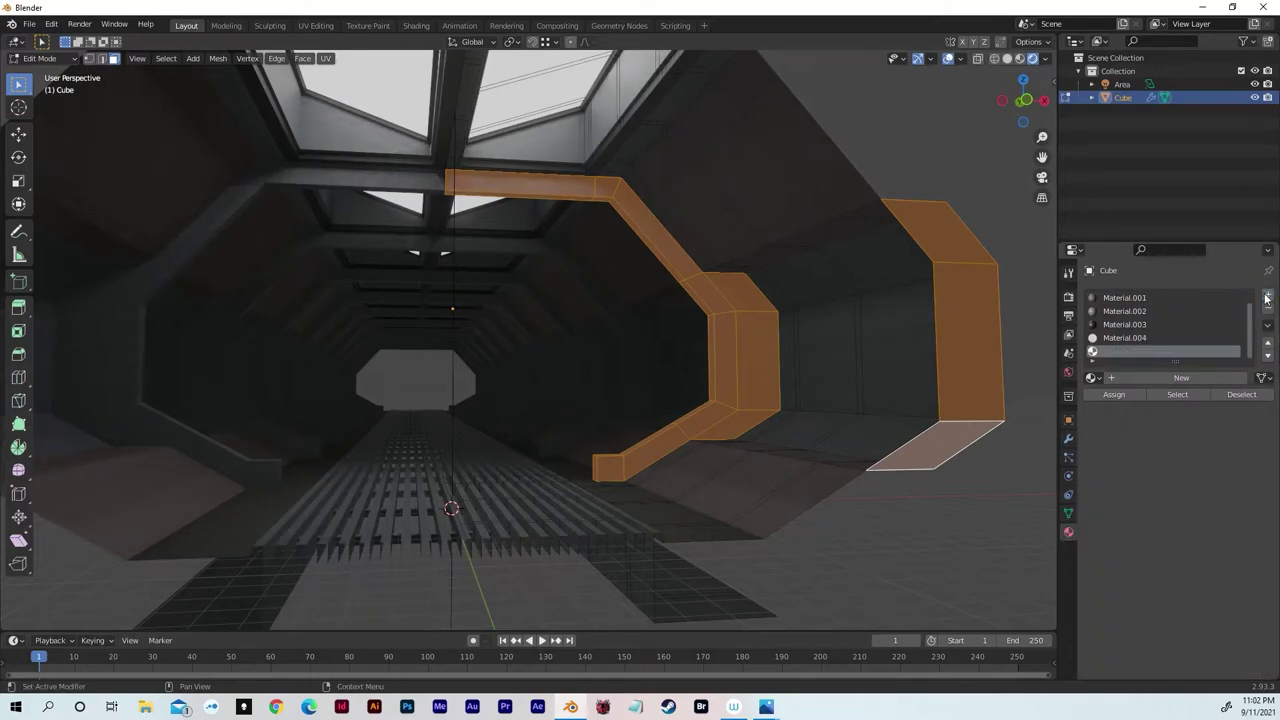
left_click(1110, 378)
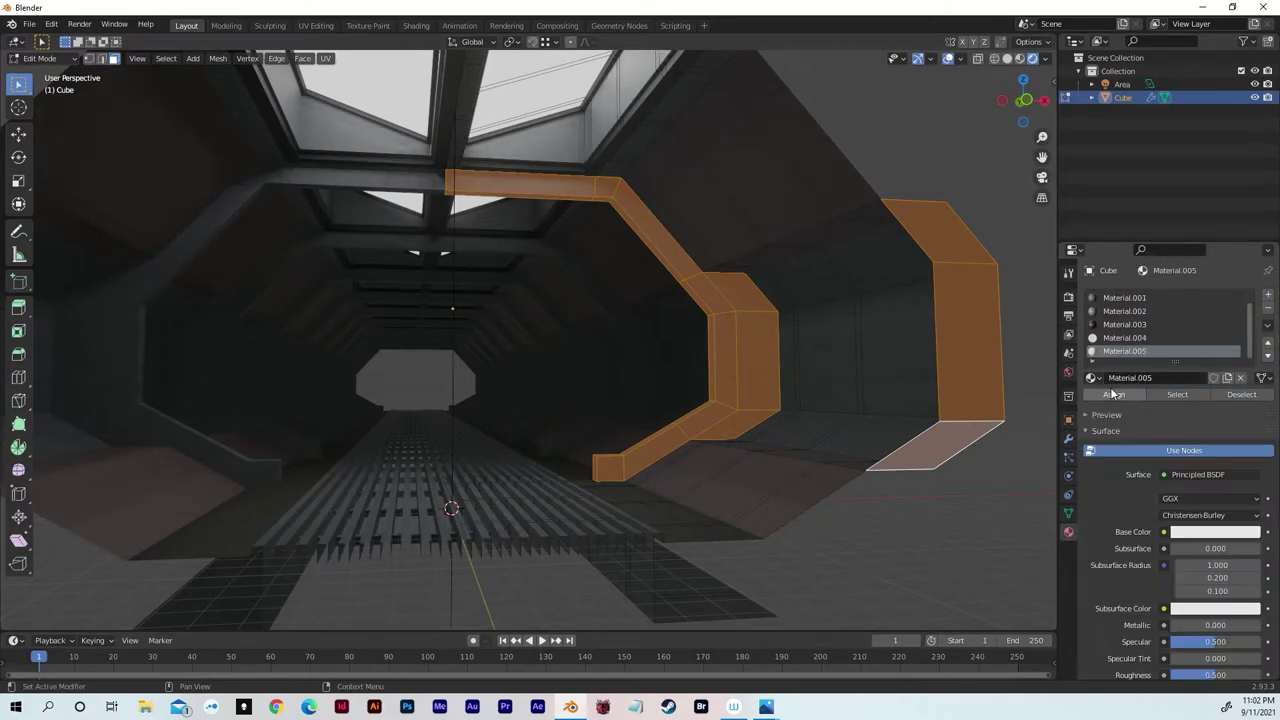
left_click(1113, 394)
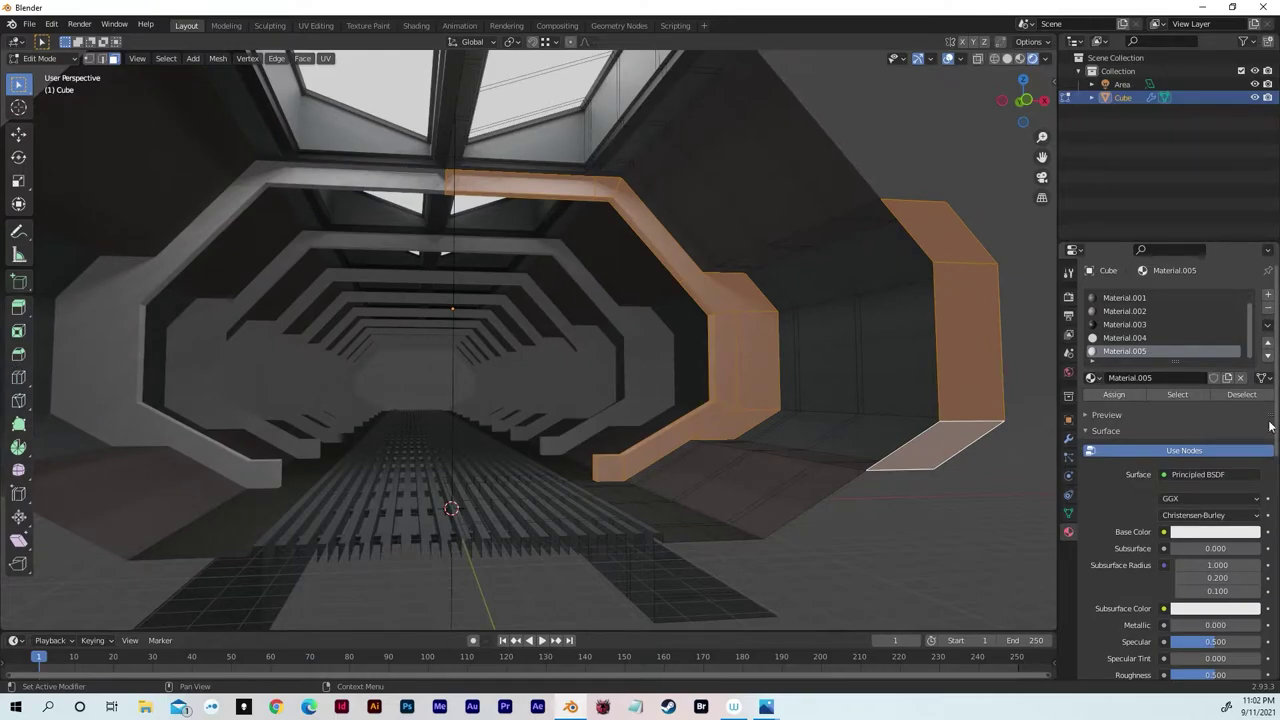
- Make the material grey with roughness 0.221 and metallic 0.301, previewing it in Object Mode
left_click(1187, 533)
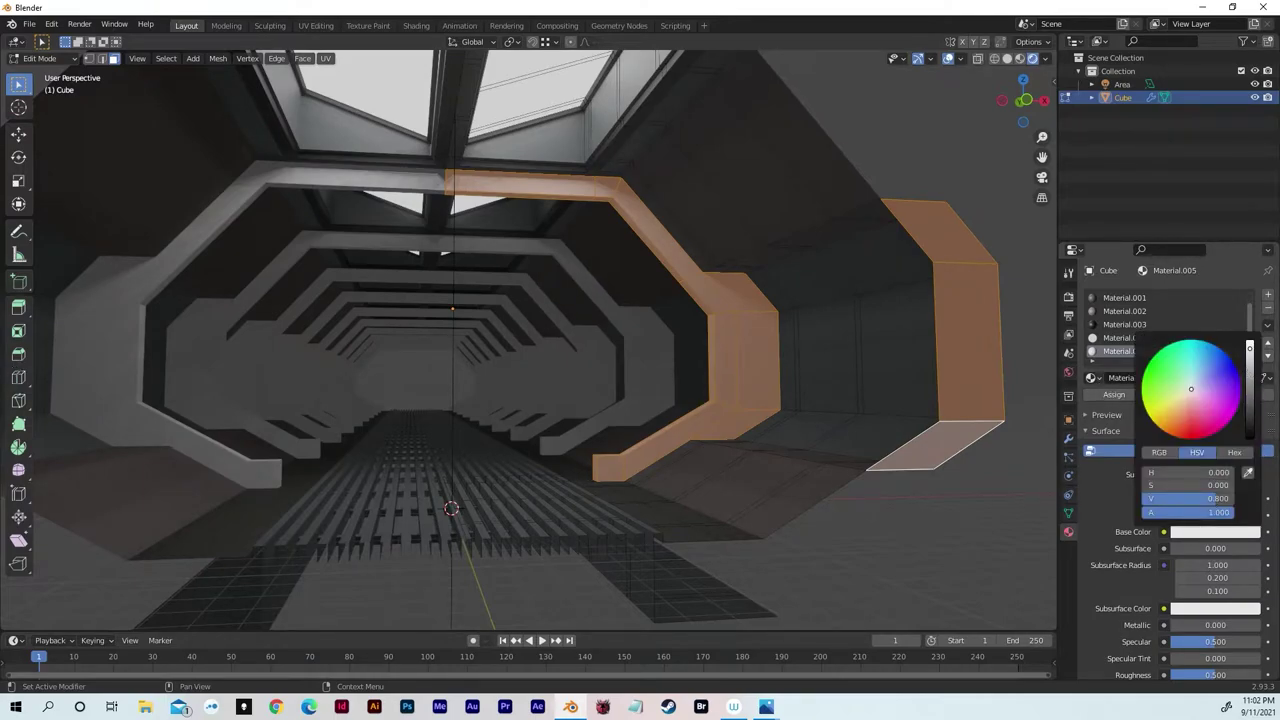
left_click_drag(1218, 498, 1160, 498)
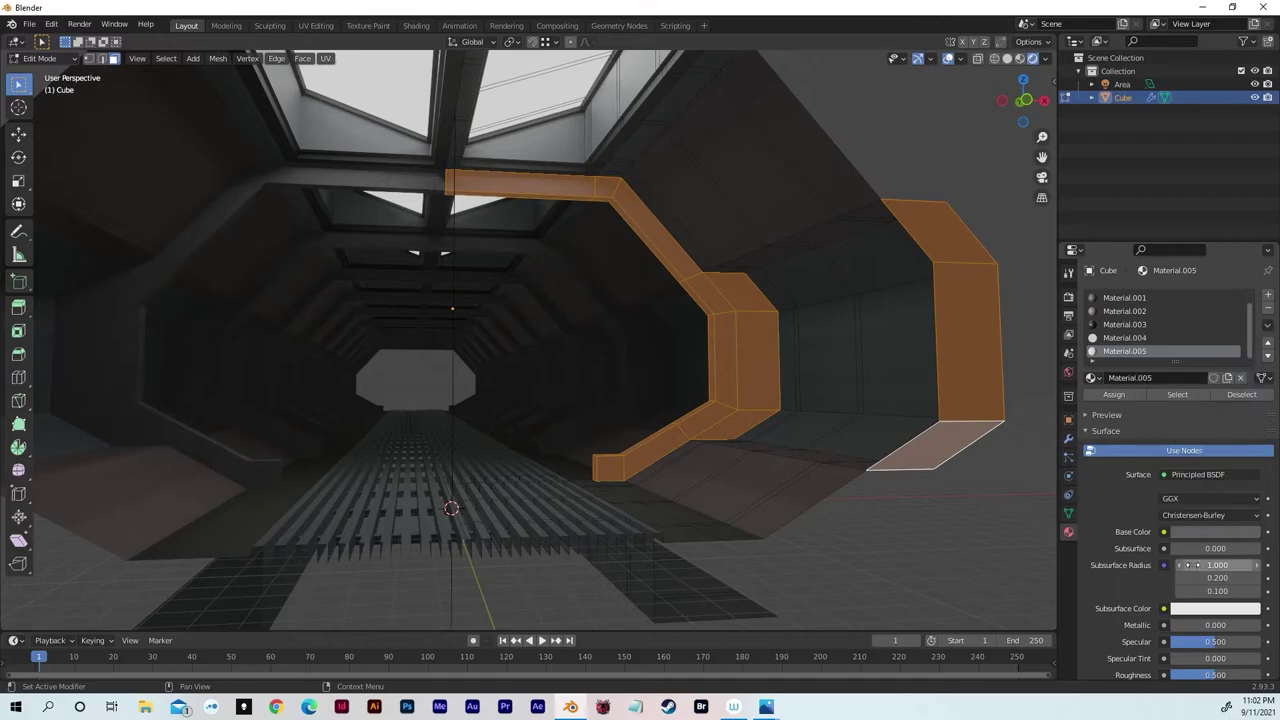
scroll(1195, 625, "down", 2)
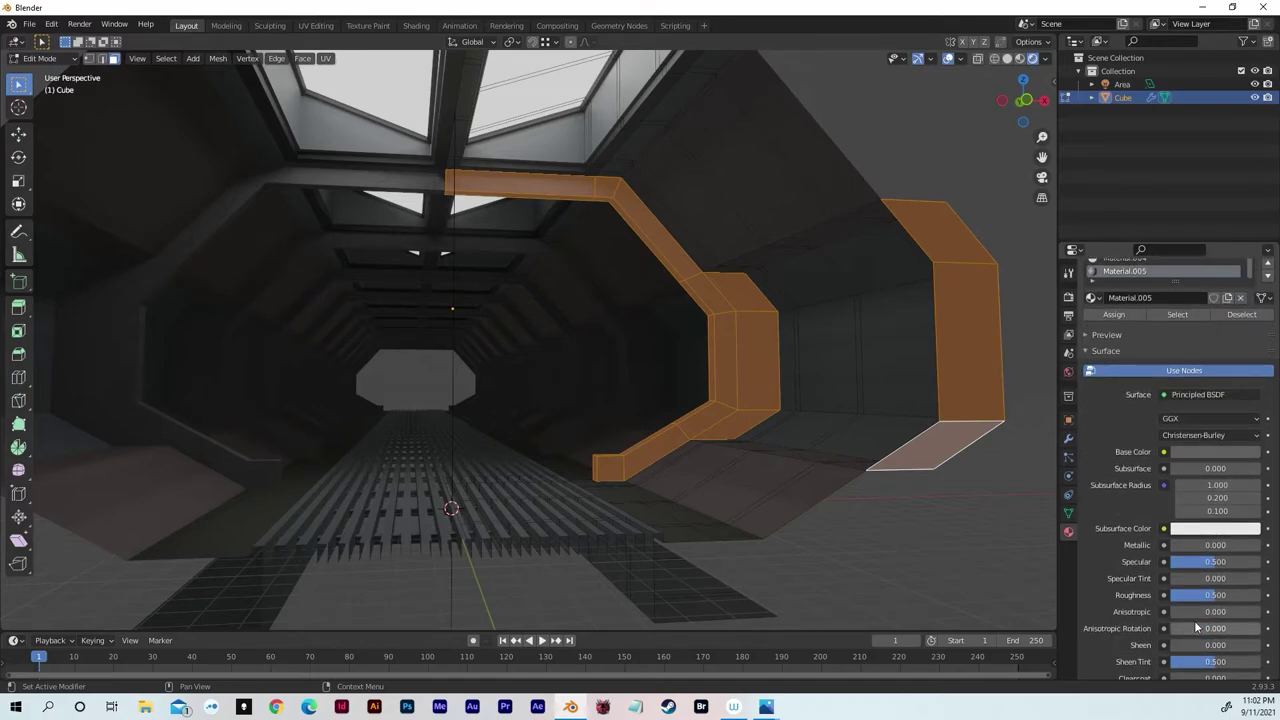
left_click_drag(1205, 595, 1190, 595)
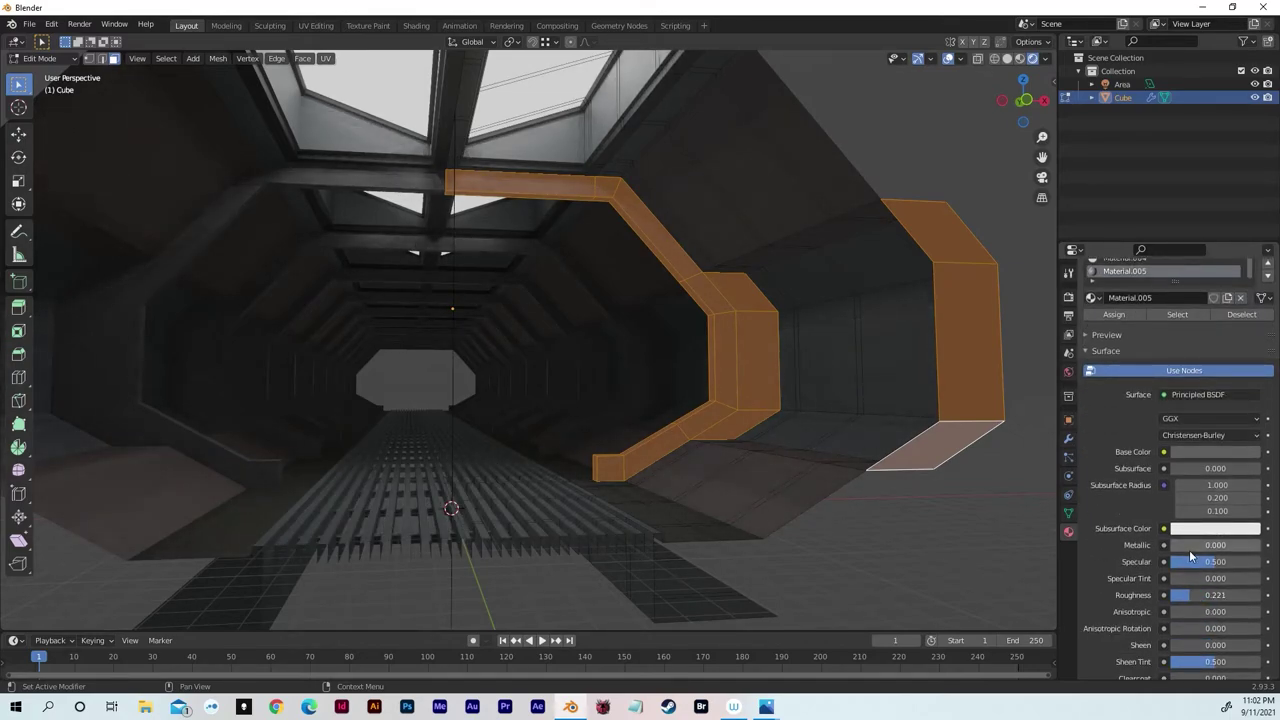
left_click_drag(1190, 545, 1226, 545)
key("Tab")
middle_click_drag(800, 443, 530, 474)
key("Tab")
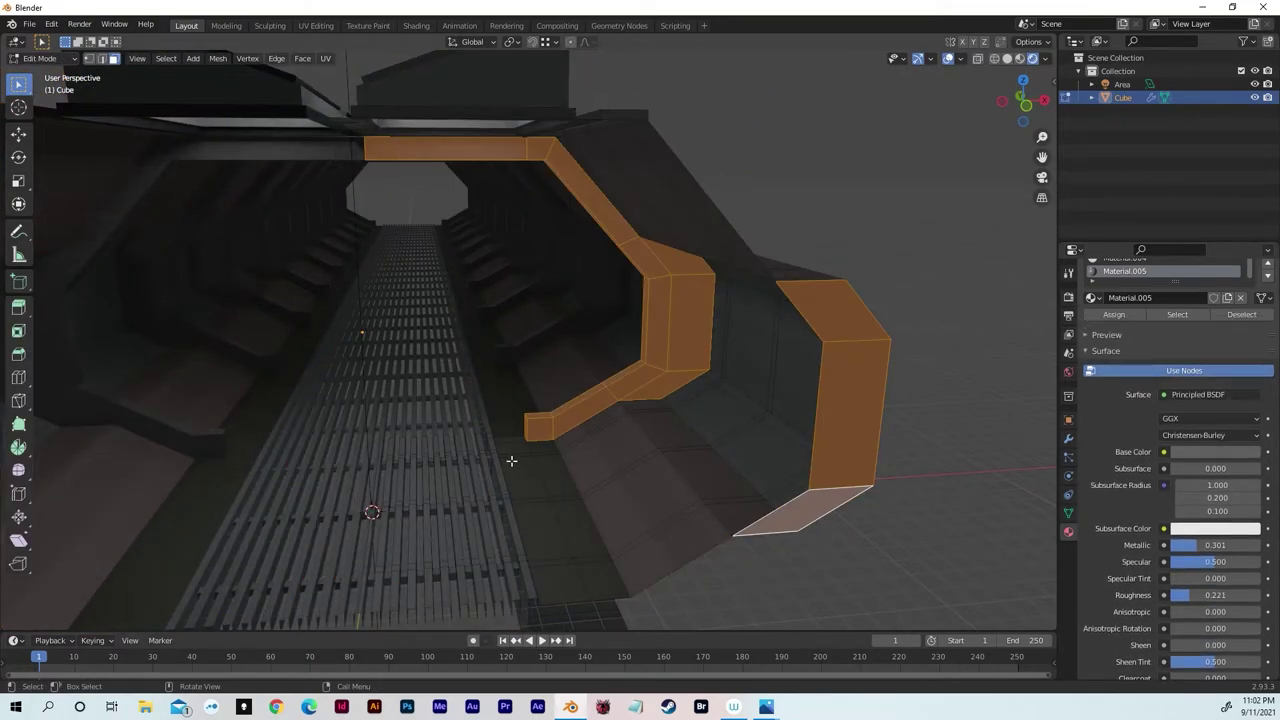
- Select four floor seam edges and move them along Z into thin strips
key("alt+a")
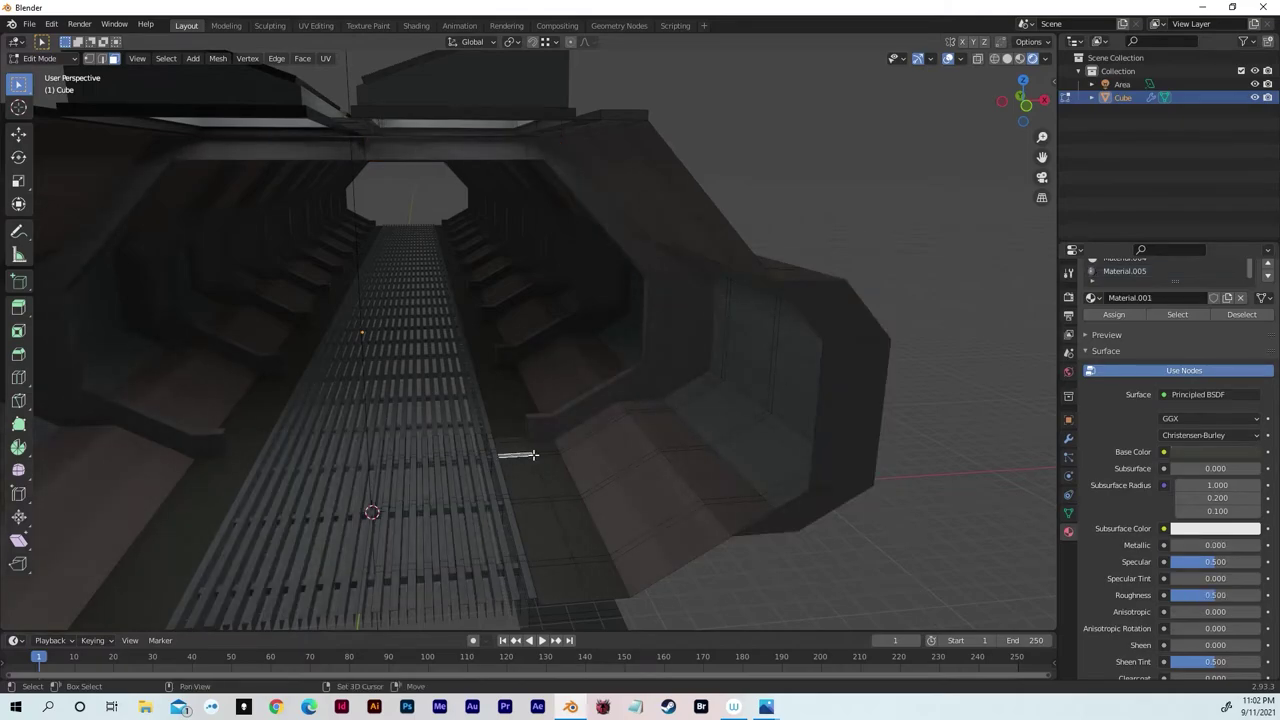
left_click(544, 453, "shift")
left_click(550, 499, "shift")
left_click(561, 562, "shift")
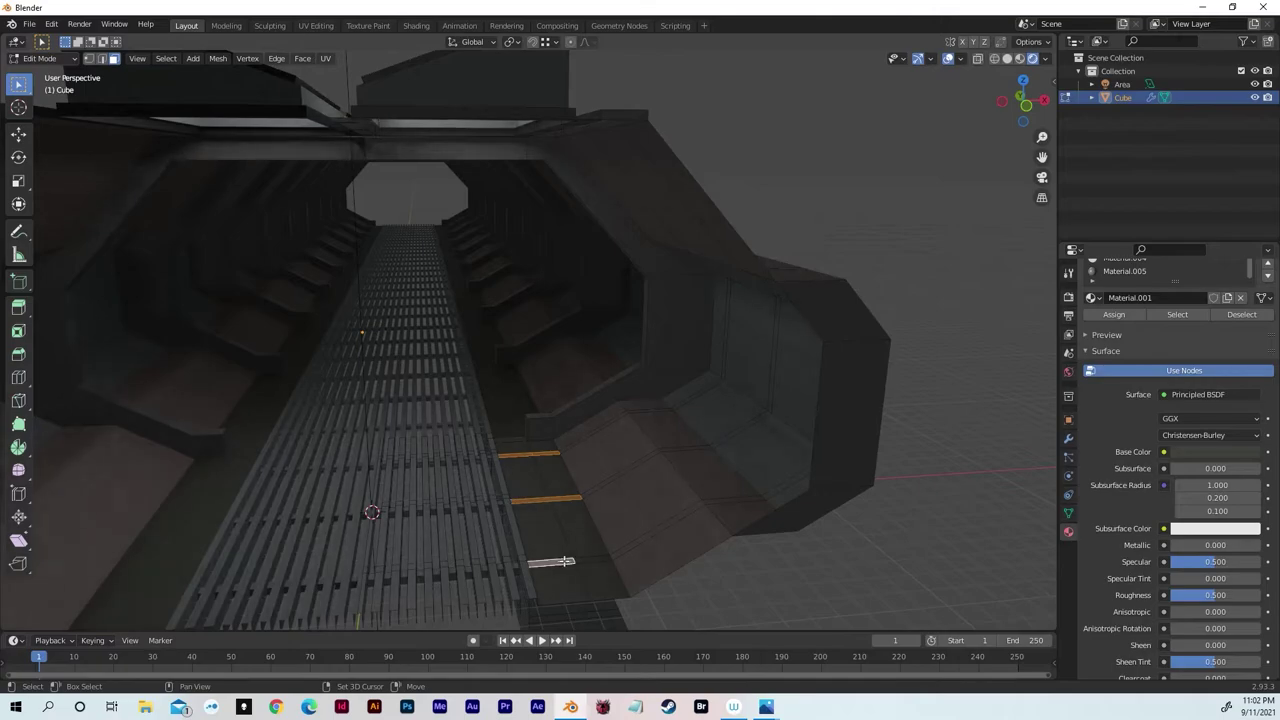
left_click(594, 560, "shift")
key("g")
key("z")
key("z")
key("z")
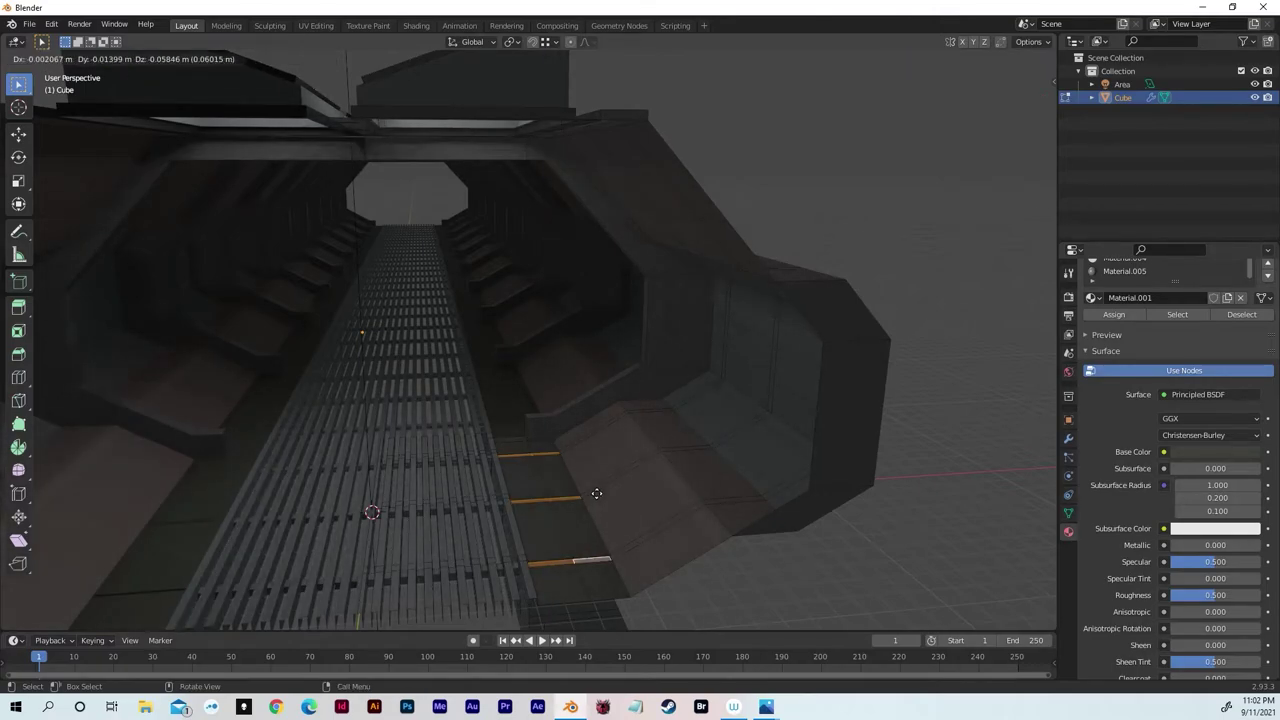
left_click(595, 493)
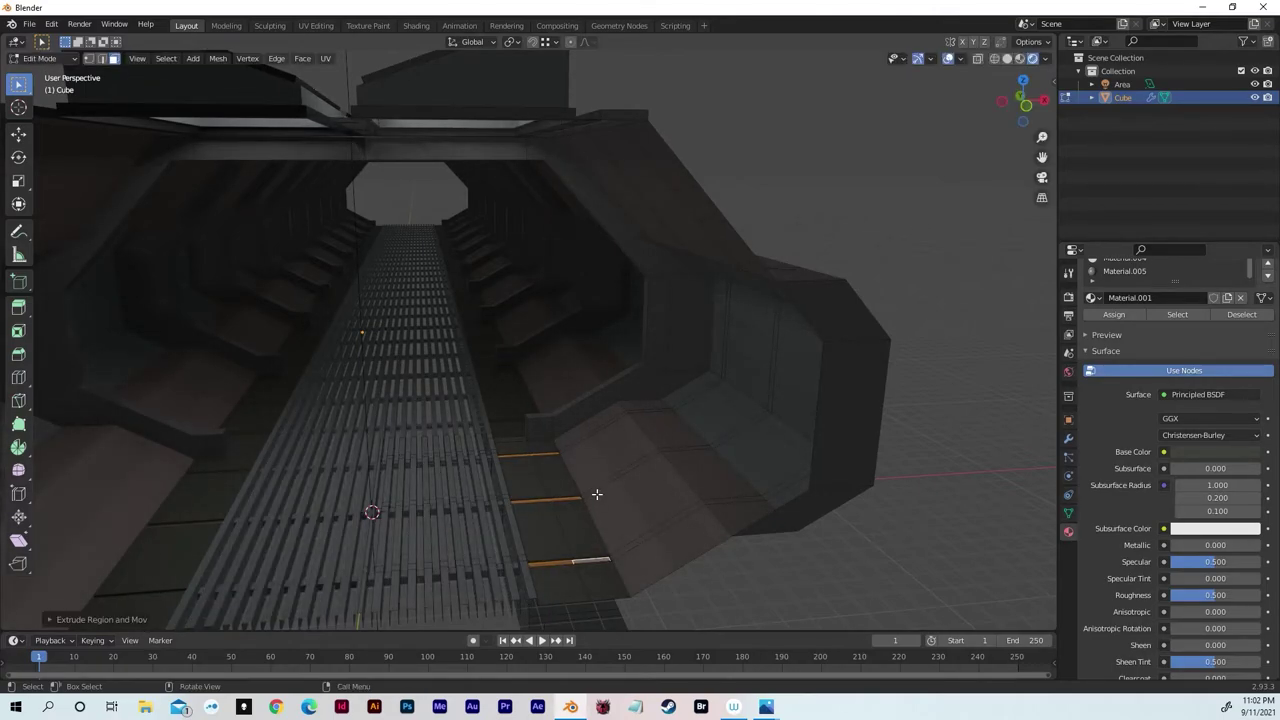
middle_click_drag(595, 493, 576, 412)
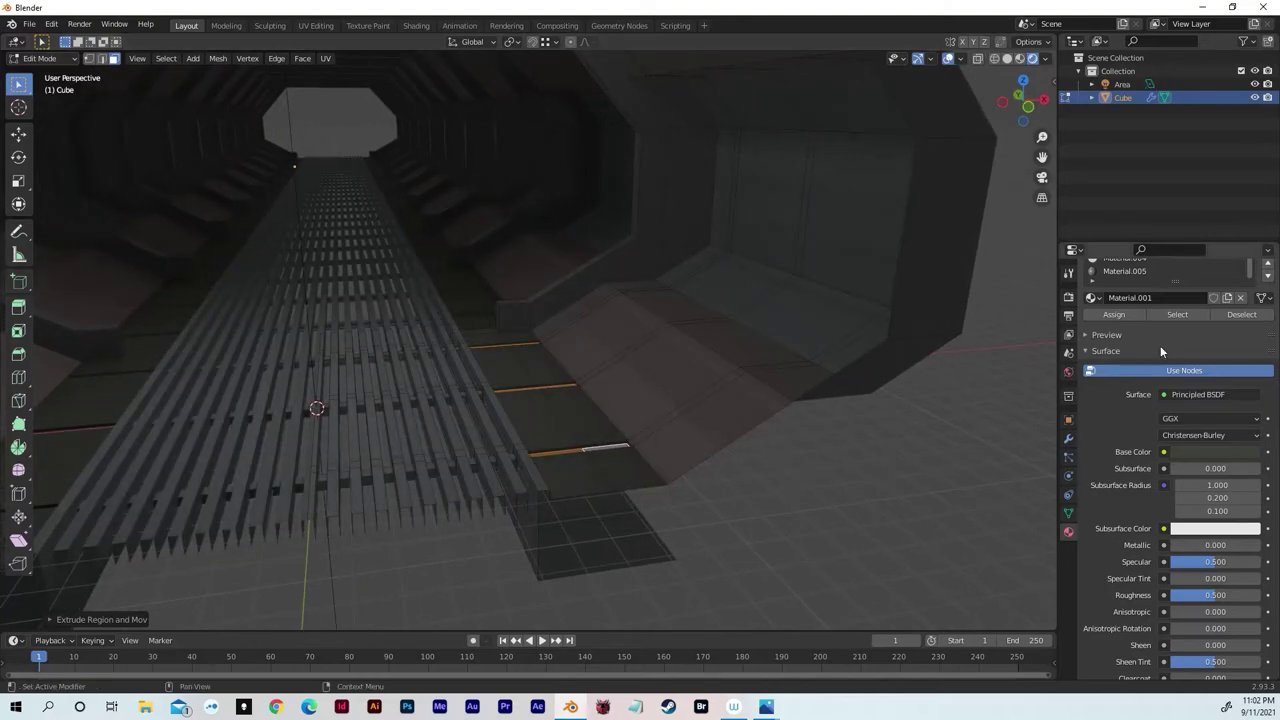
- Assign the dark Material.003 to the new floor strips
left_click_drag(1172, 281, 1160, 297)
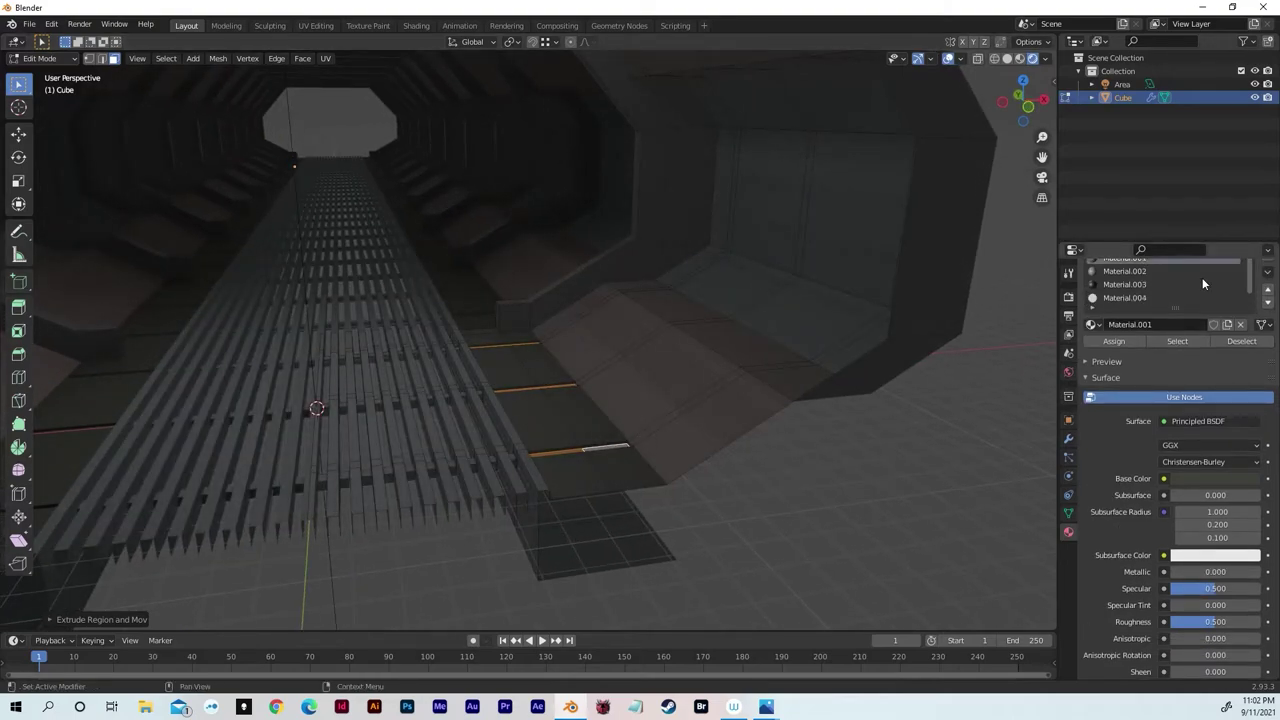
scroll(1150, 330, "up", 2)
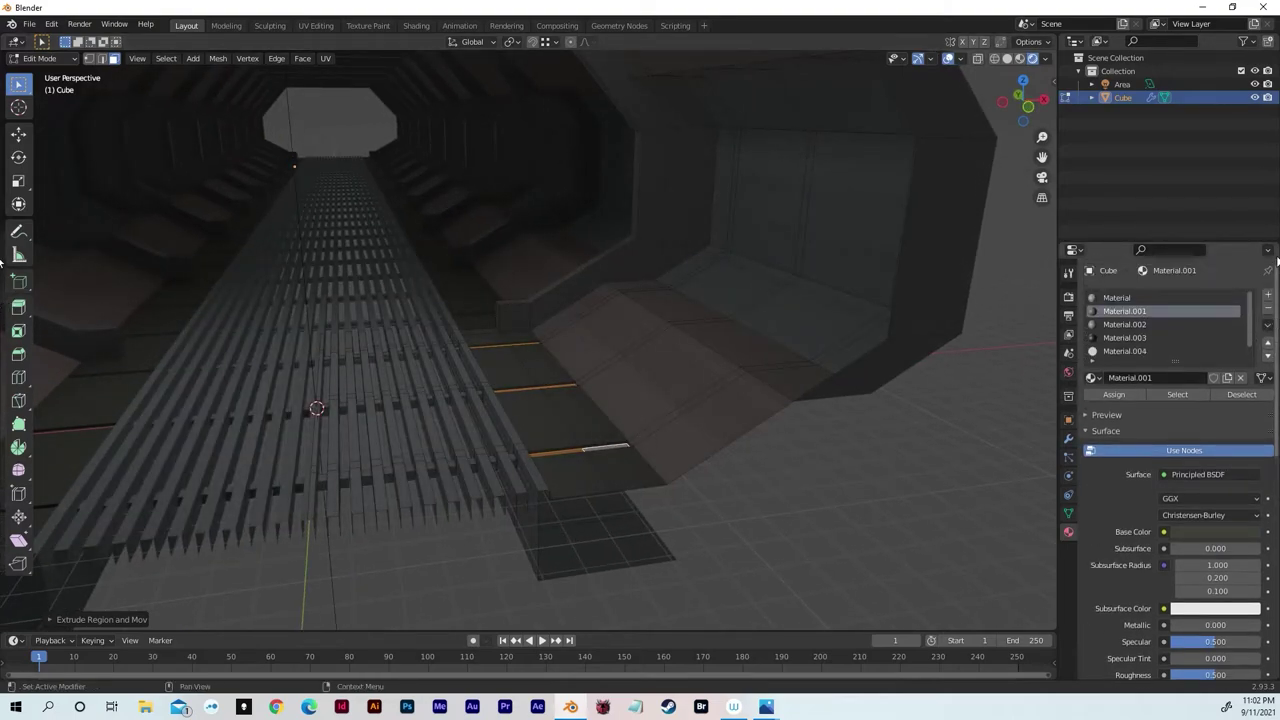
scroll(1143, 331, "up", 1)
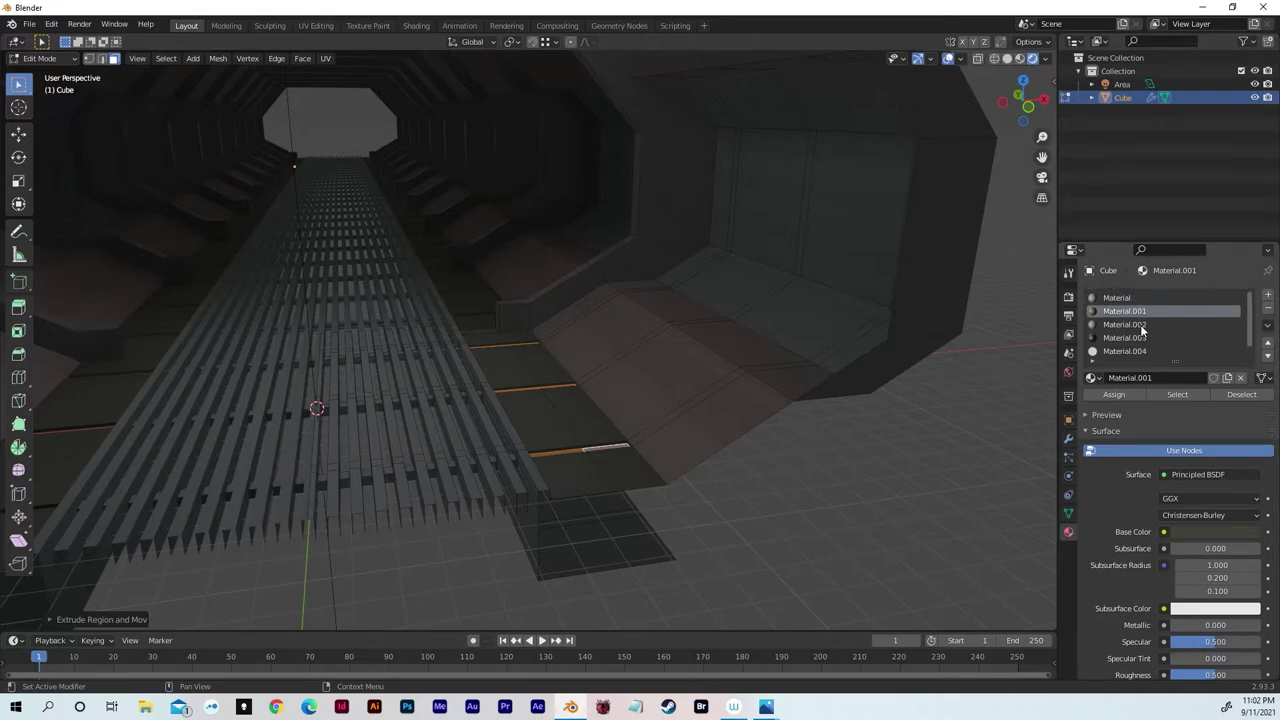
left_click(1124, 338)
left_click(1113, 396)
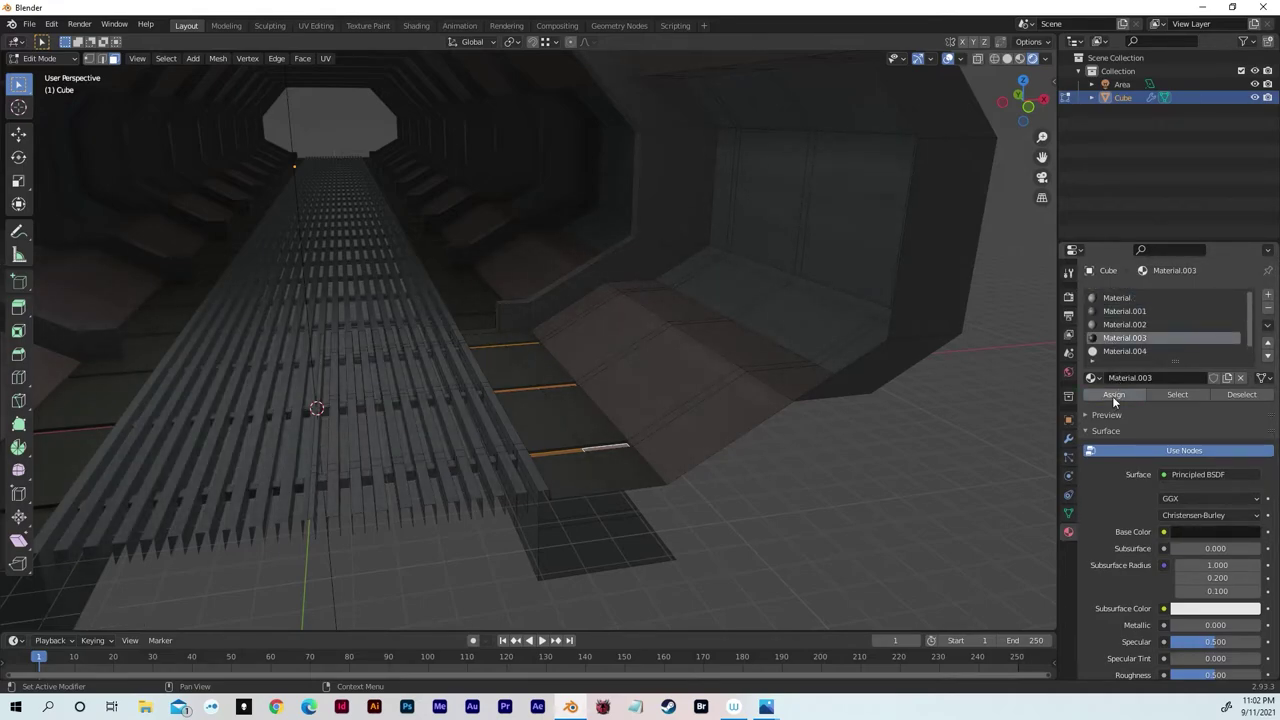
- Inset the two selected ceiling panel faces and raise them along Z
middle_click_drag(886, 494, 704, 544)
middle_click_drag(630, 516, 605, 279)
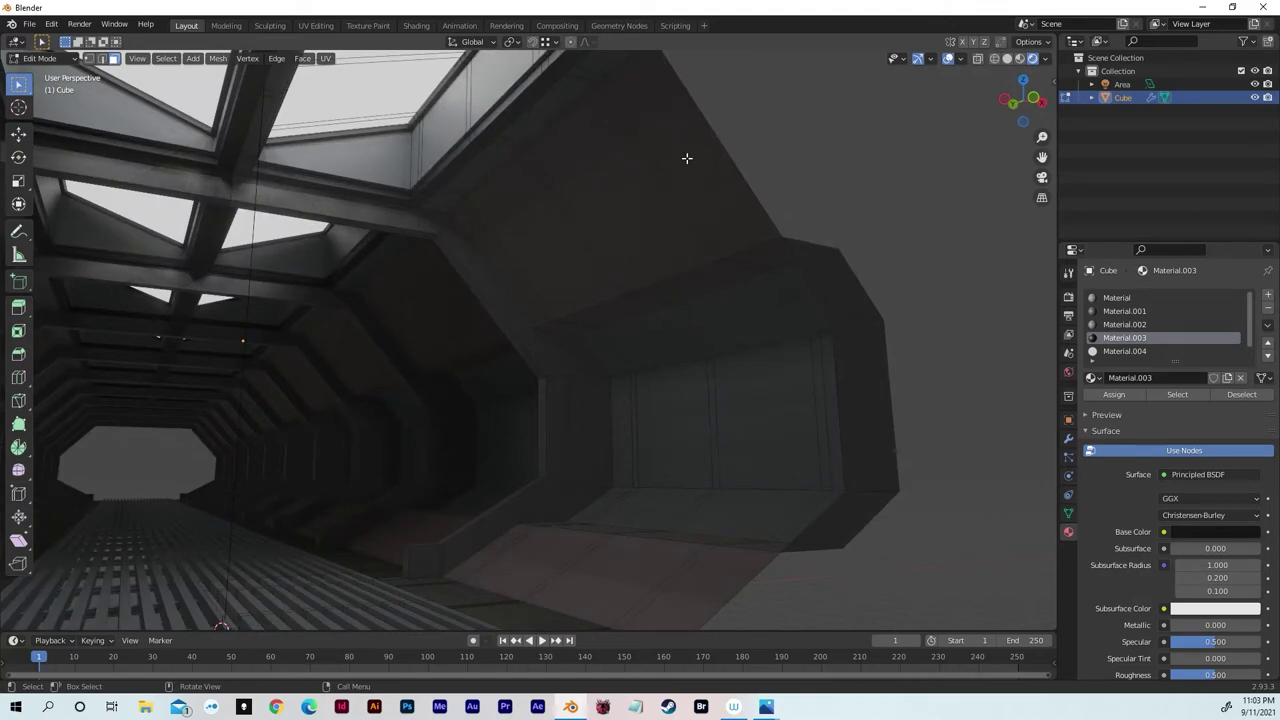
left_click_drag(723, 206, 646, 240)
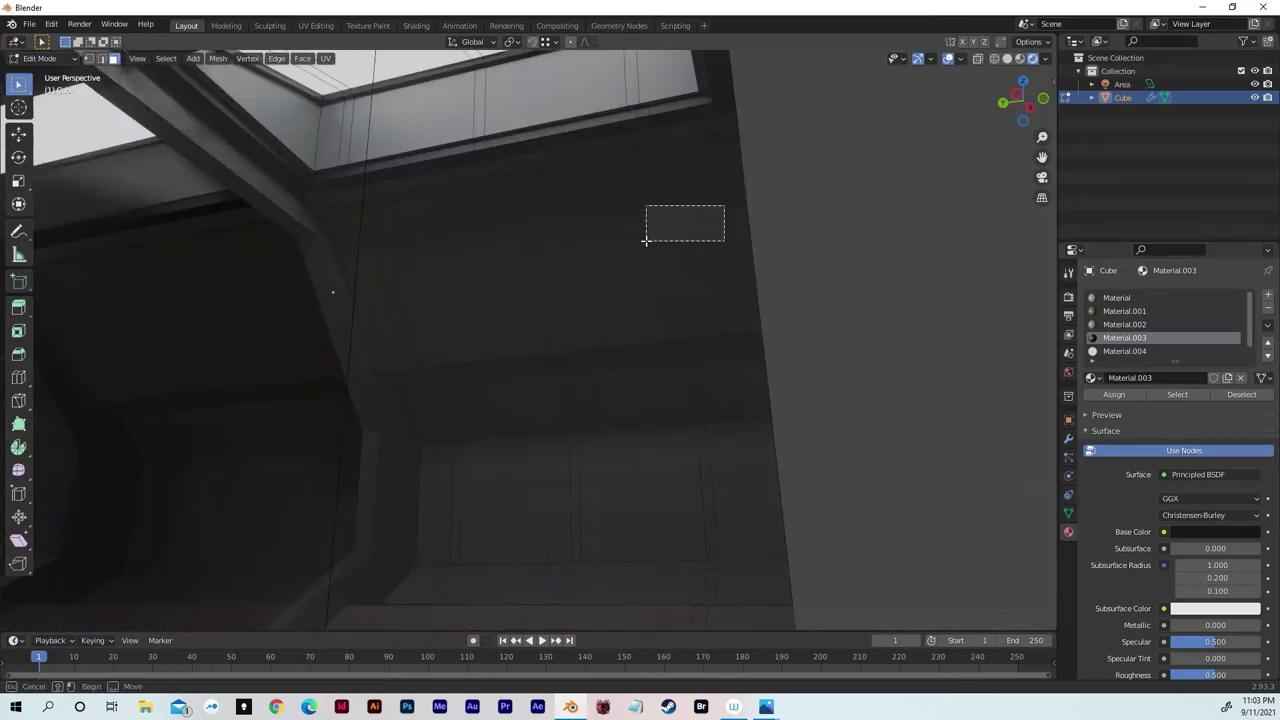
left_click_drag(460, 266, 383, 300, "shift")
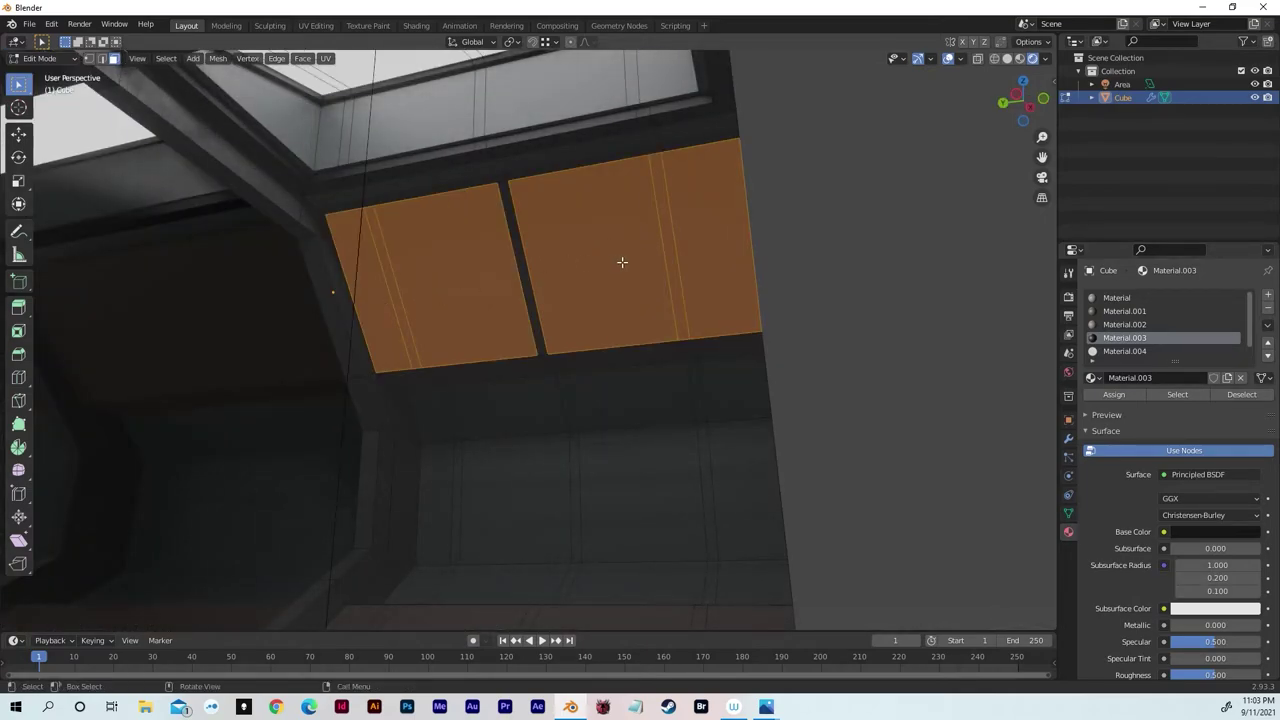
key("i")
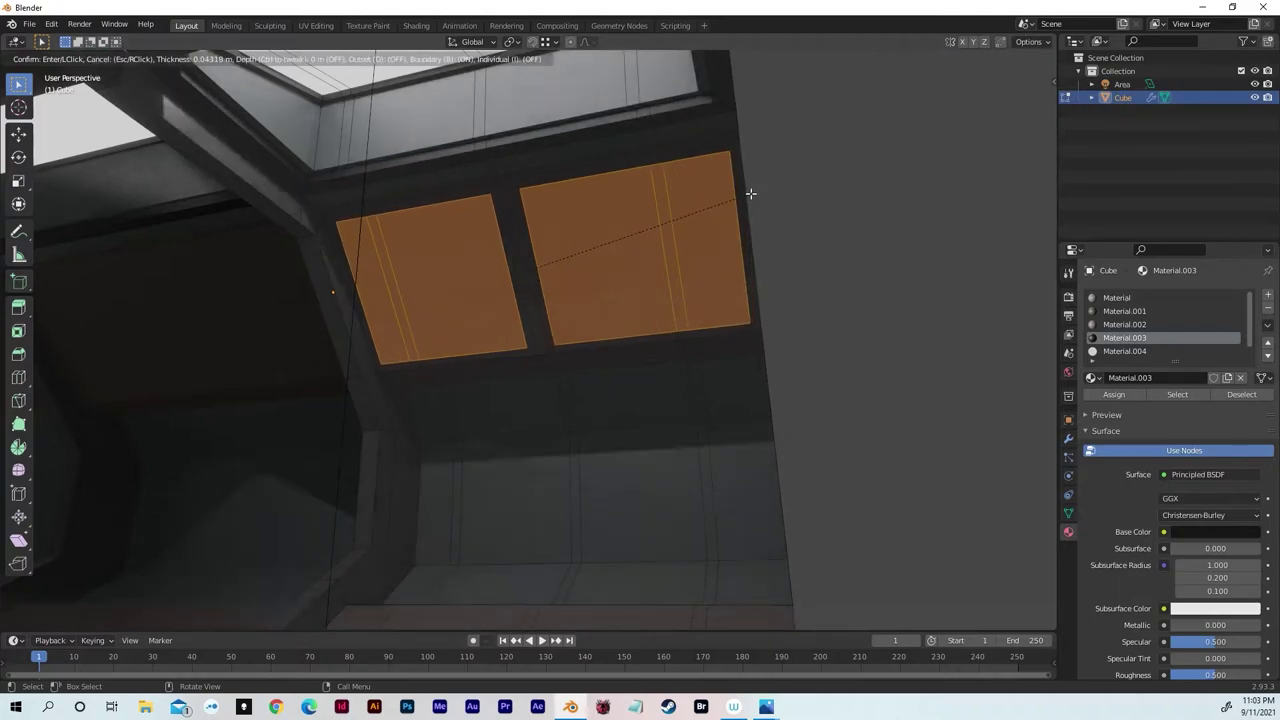
left_click(752, 191)
middle_click_drag(751, 191, 720, 211)
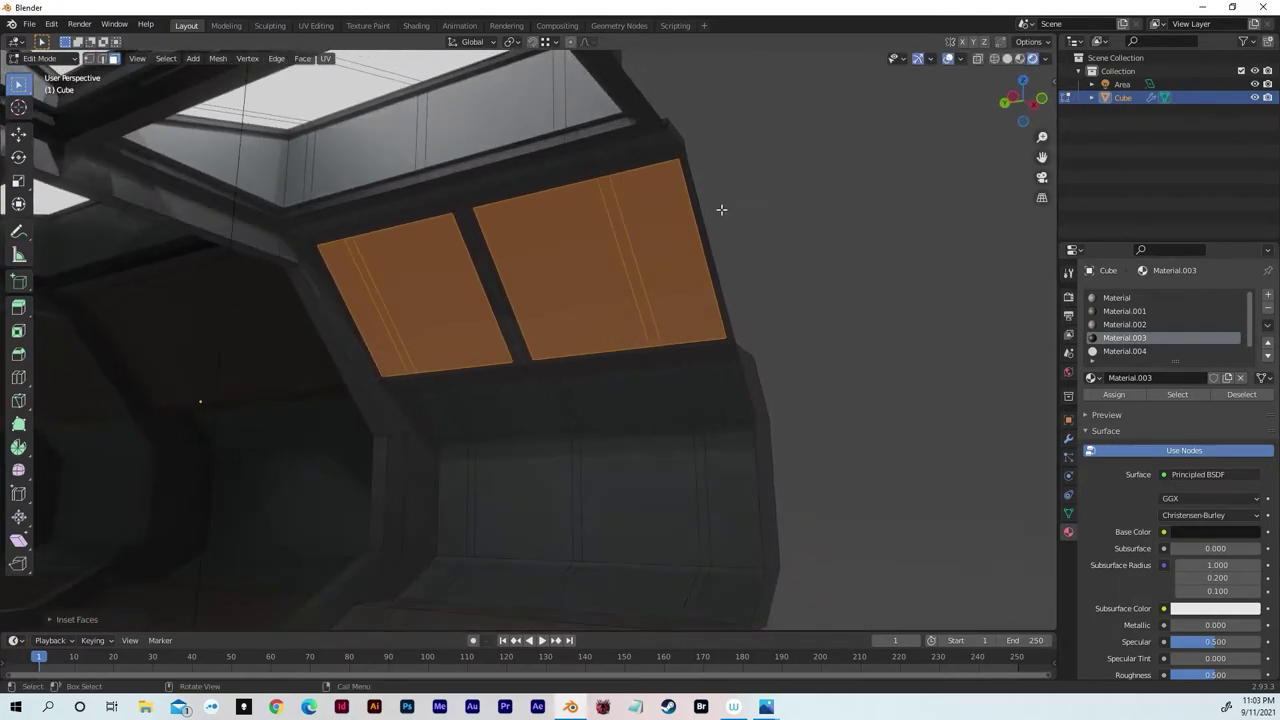
key("g")
key("z")
key("z")
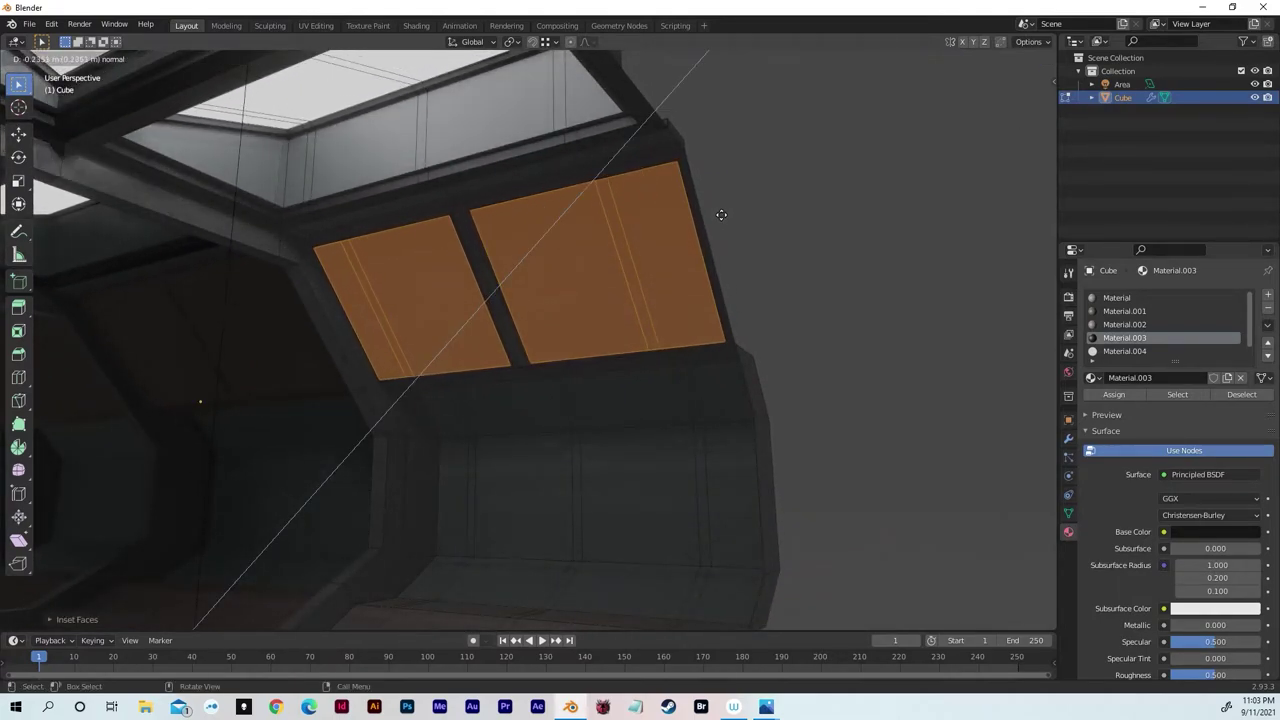
left_click(721, 215)
- Select the panel rims and assign a new dark brown Material.006 (H 0.085, S 0.335, V 0.208)
middle_click_drag(721, 216, 632, 267)
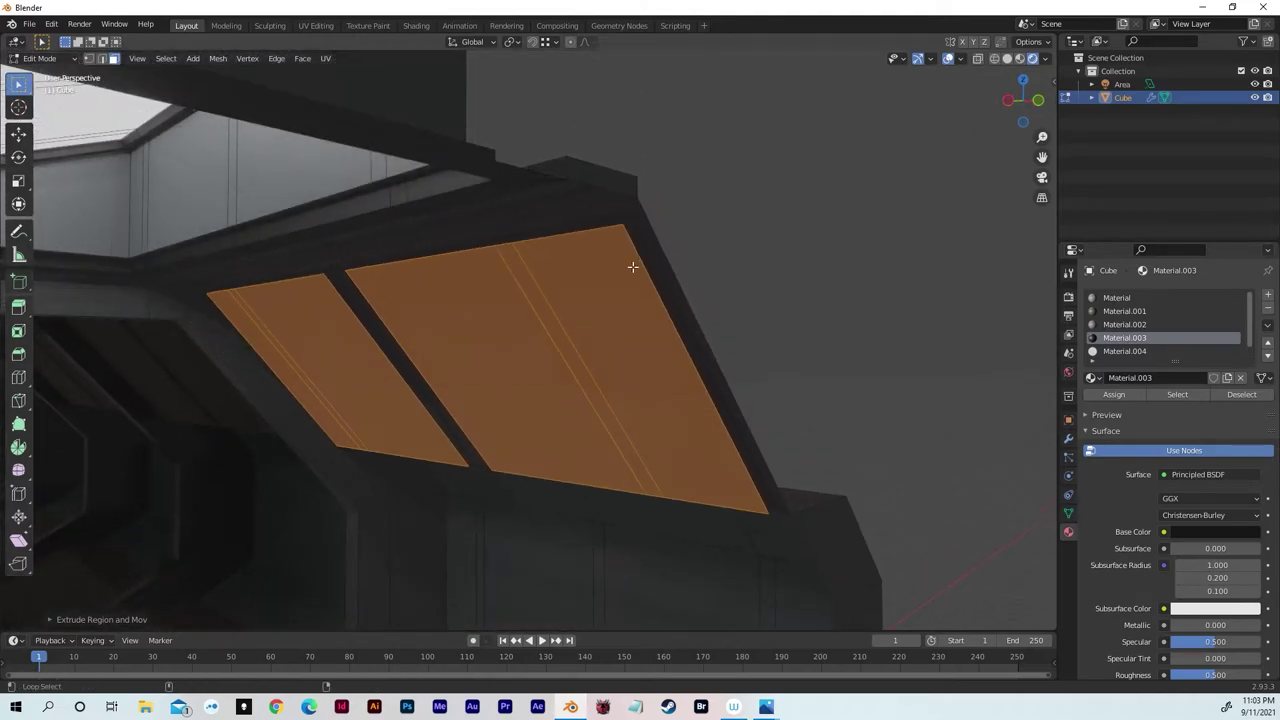
left_click(626, 219, "alt+shift")
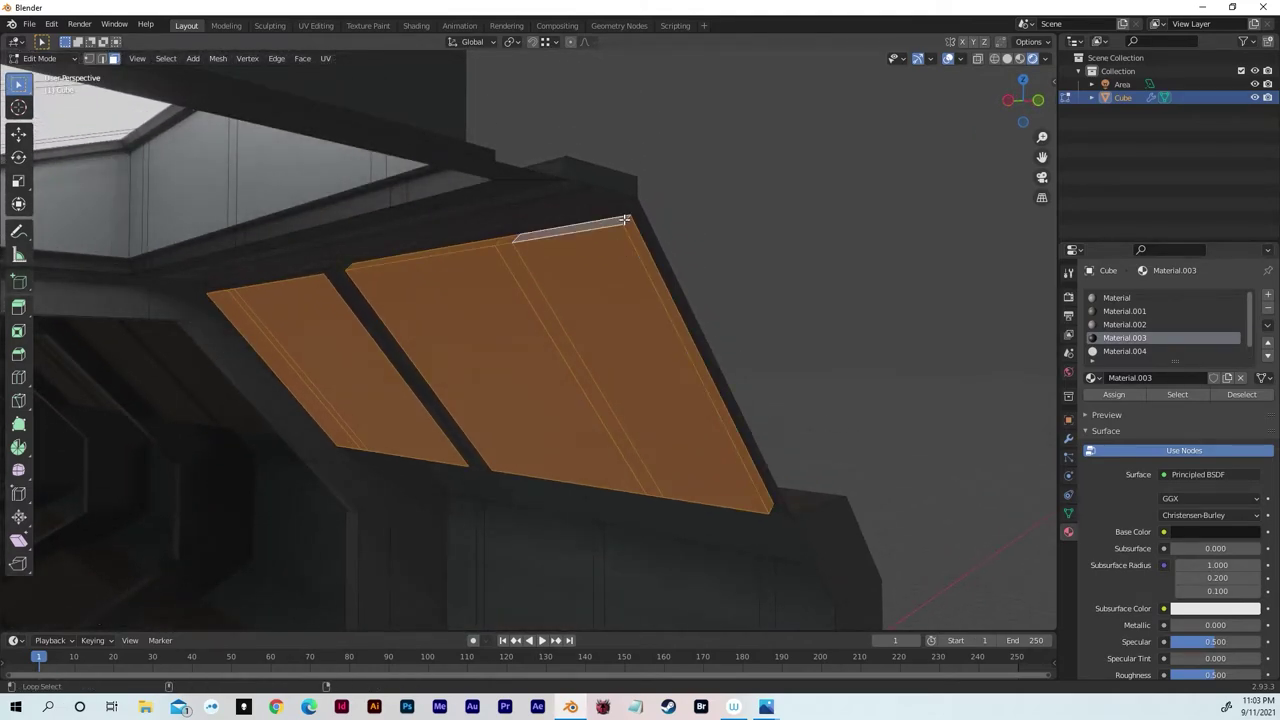
left_click(326, 271, "alt+shift")
middle_click_drag(428, 458, 498, 398)
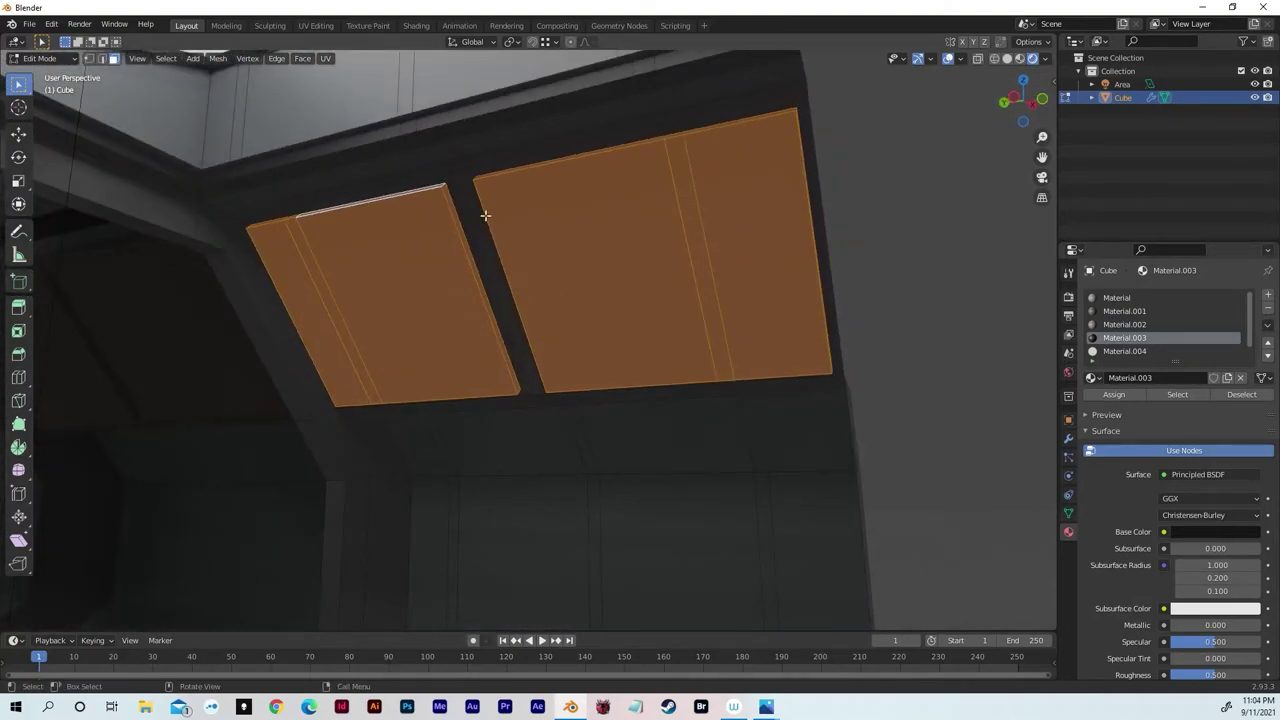
left_click(1264, 297)
left_click(1110, 377)
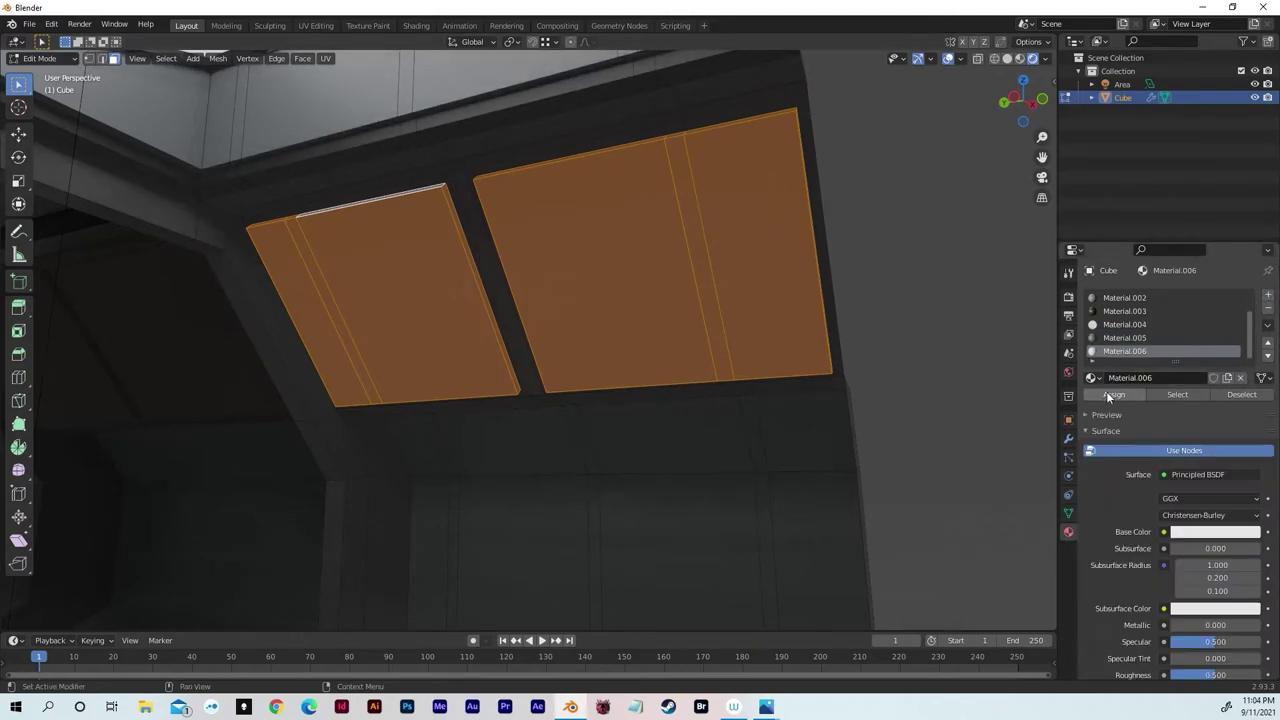
left_click(1106, 393)
middle_click_drag(880, 420, 923, 386)
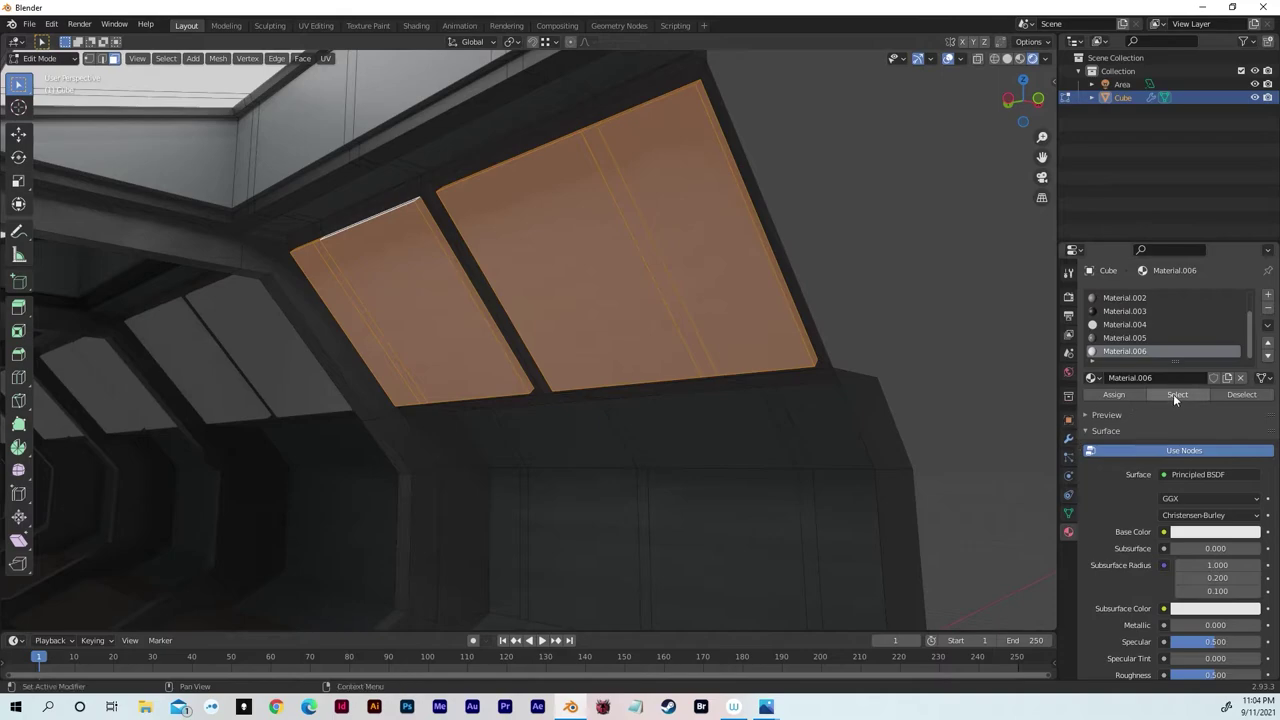
left_click(1212, 533)
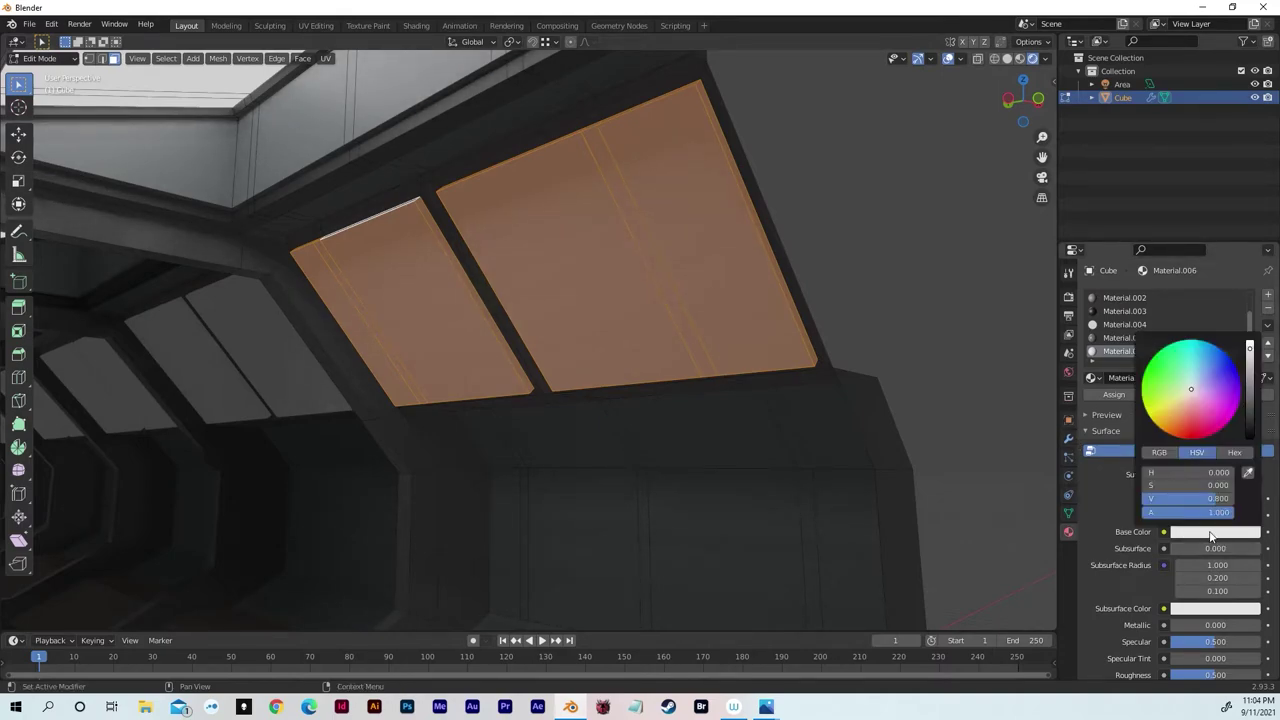
left_click_drag(1193, 395, 1187, 396)
left_click_drag(1256, 371, 1250, 388)
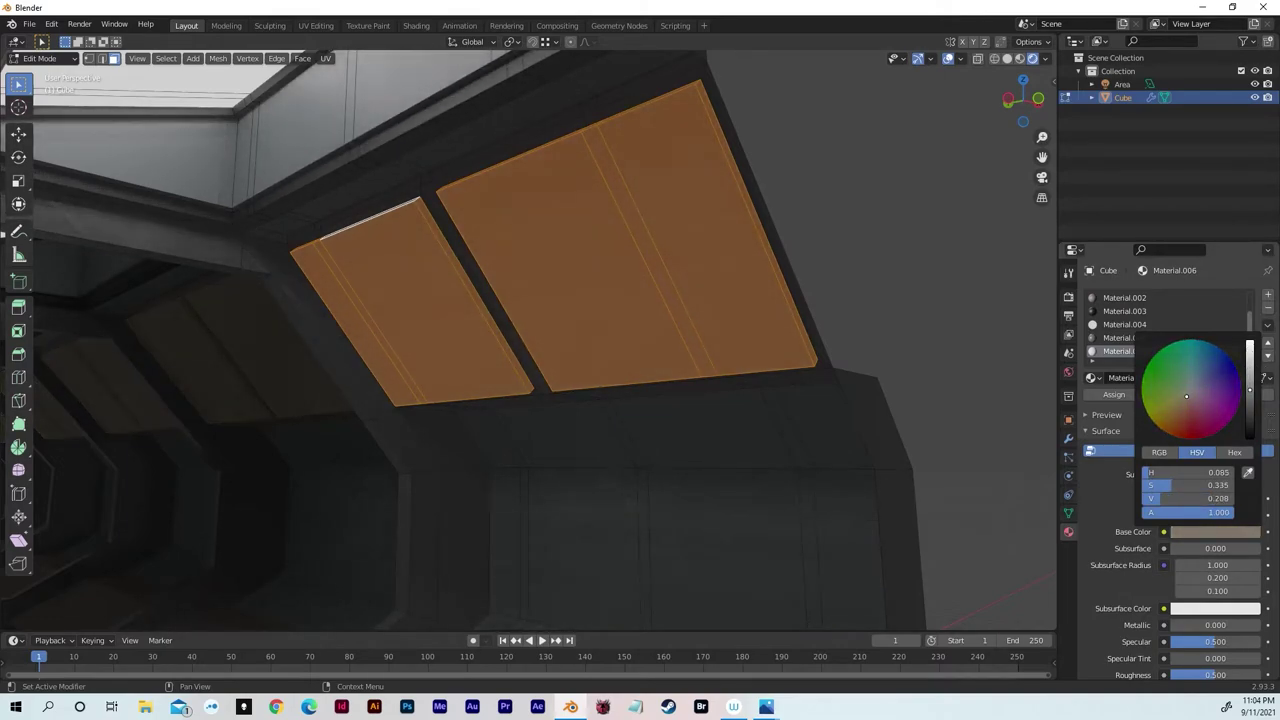
middle_click_drag(886, 363, 655, 410)
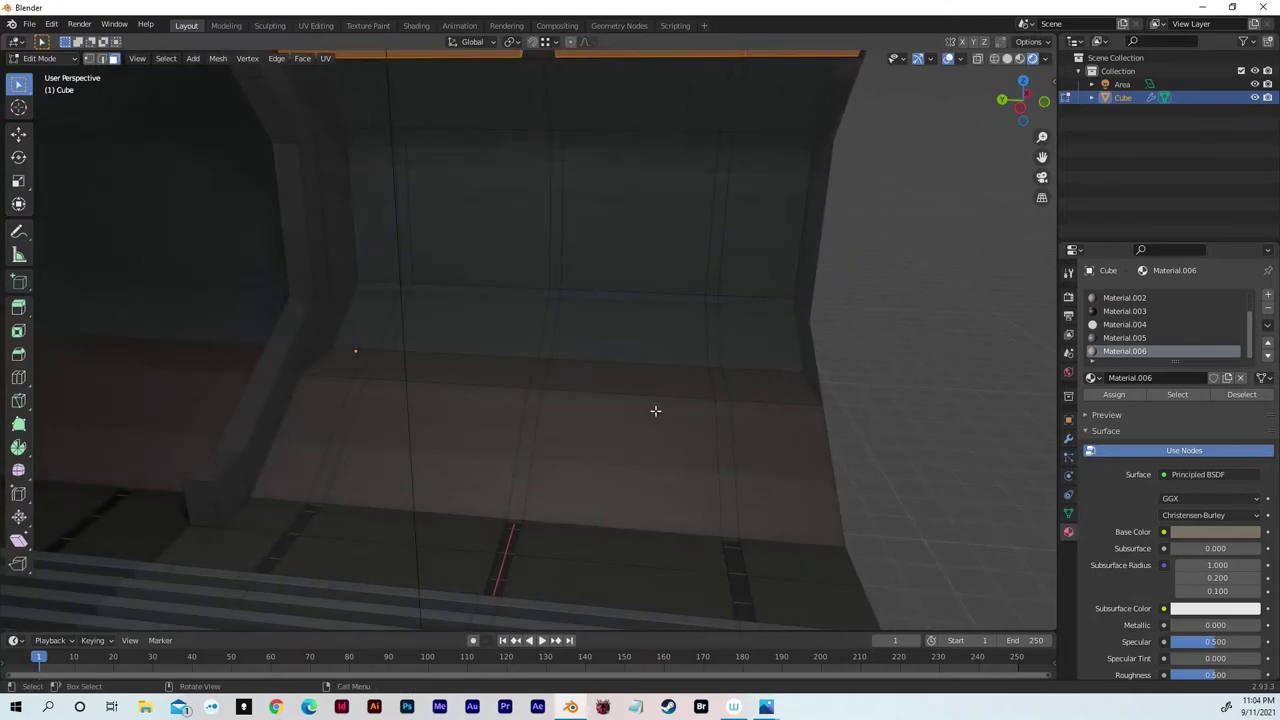
- Select the four floor faces, inset them, and extrude them up into plates
left_click(761, 437)
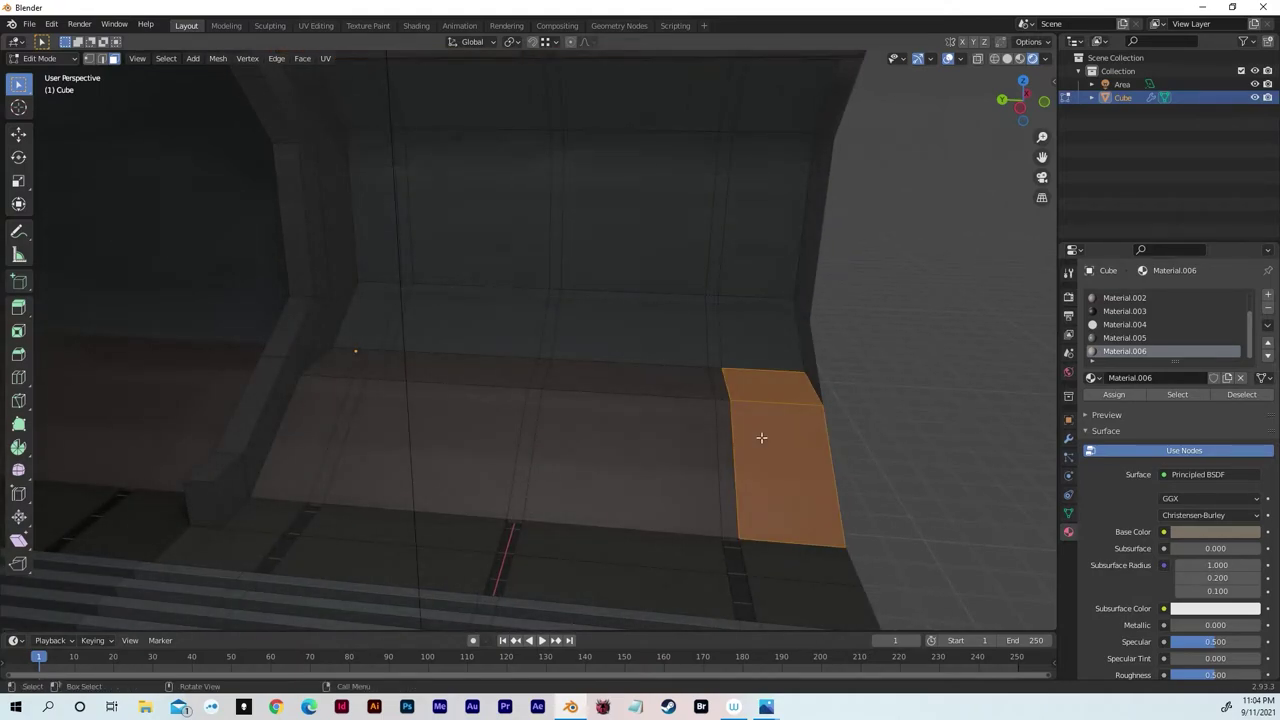
left_click(656, 439, "shift")
left_click(471, 434, "shift")
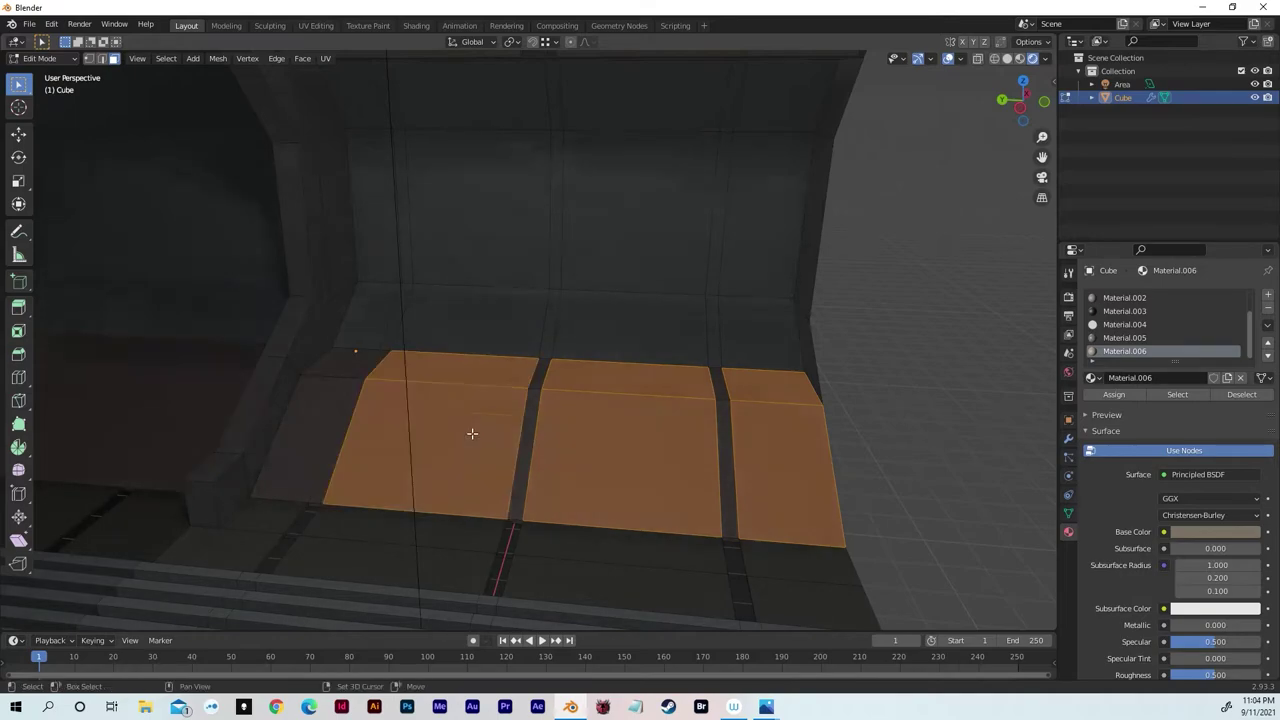
left_click(328, 395, "shift")
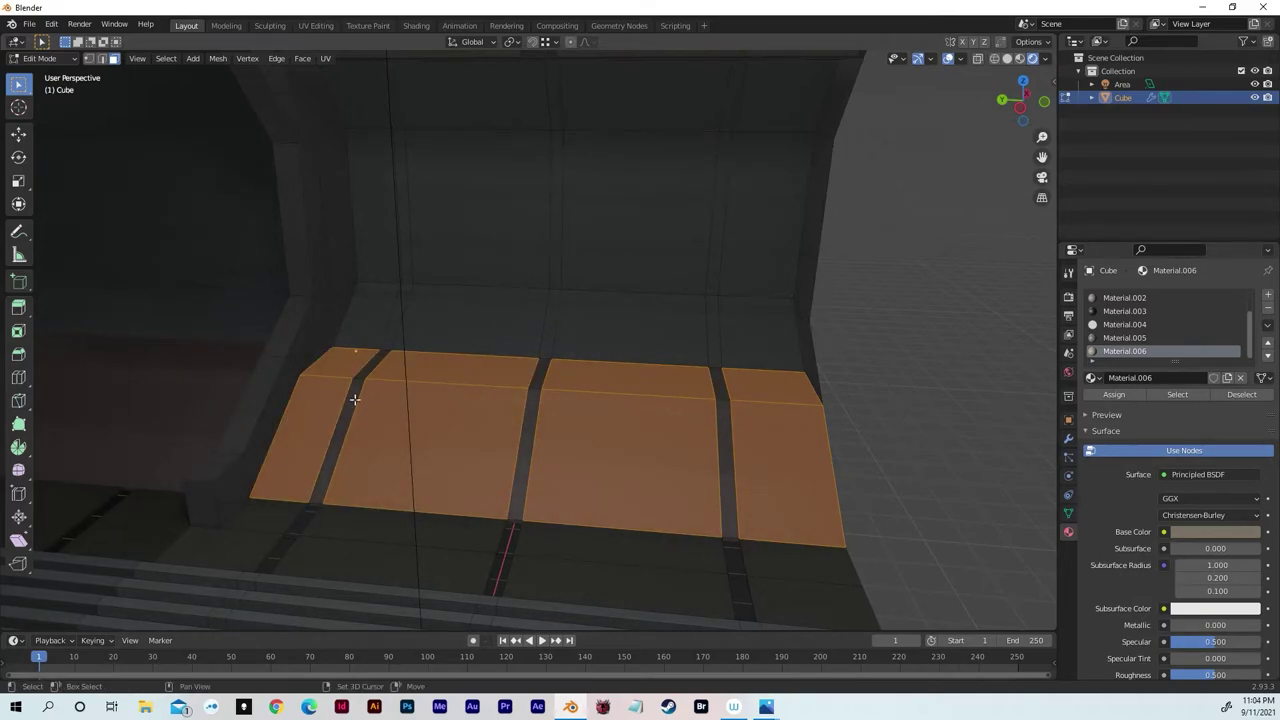
middle_click_drag(656, 431, 881, 407)
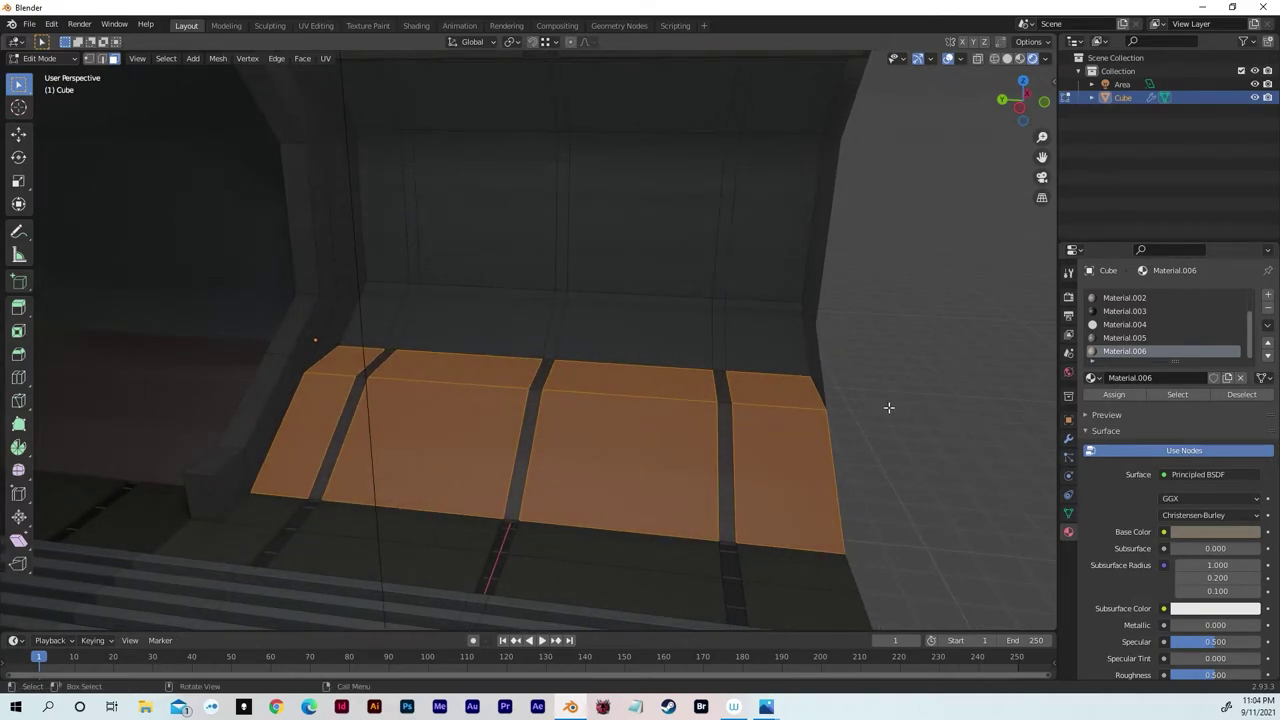
key("i")
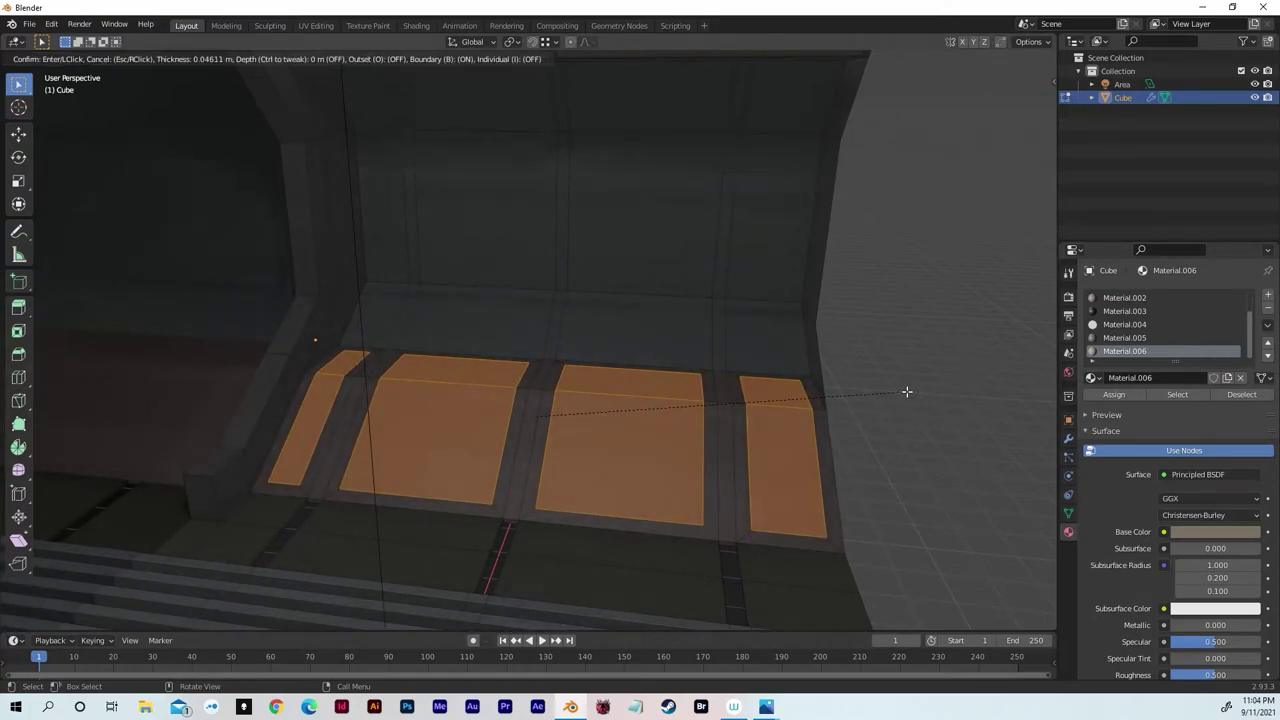
left_click(897, 392)
middle_click_drag(895, 392, 847, 394)
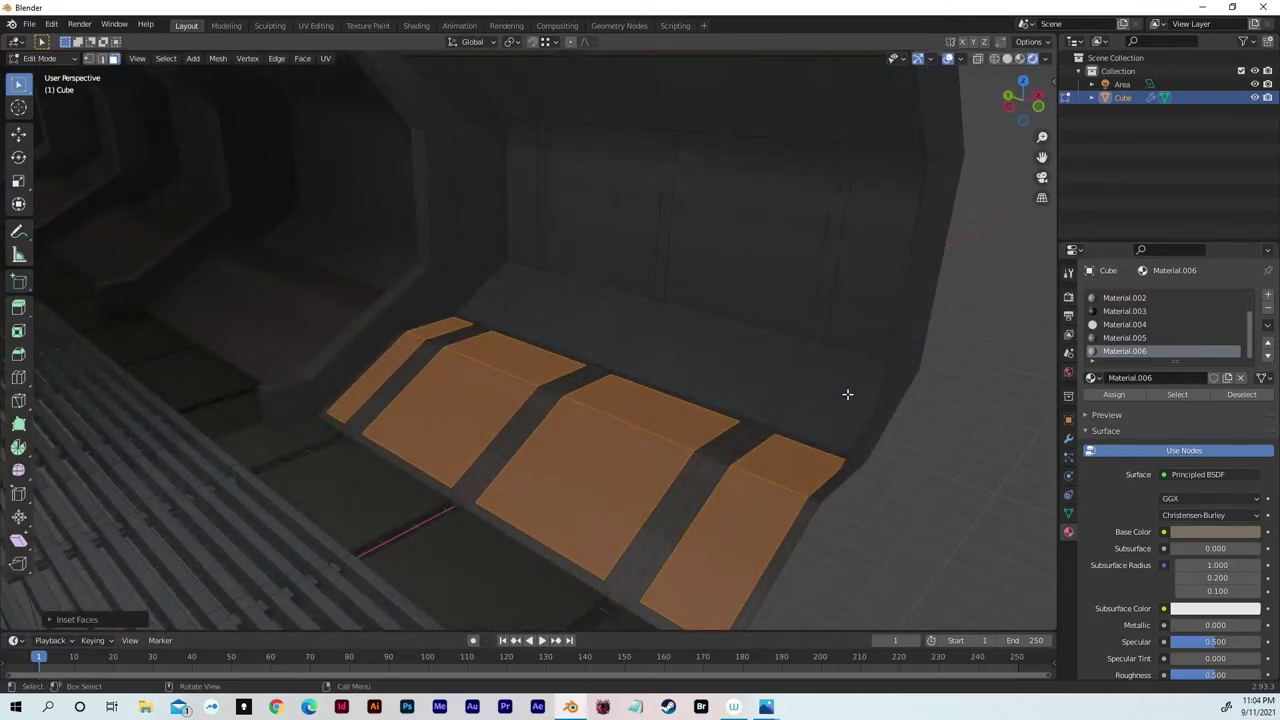
key("e")
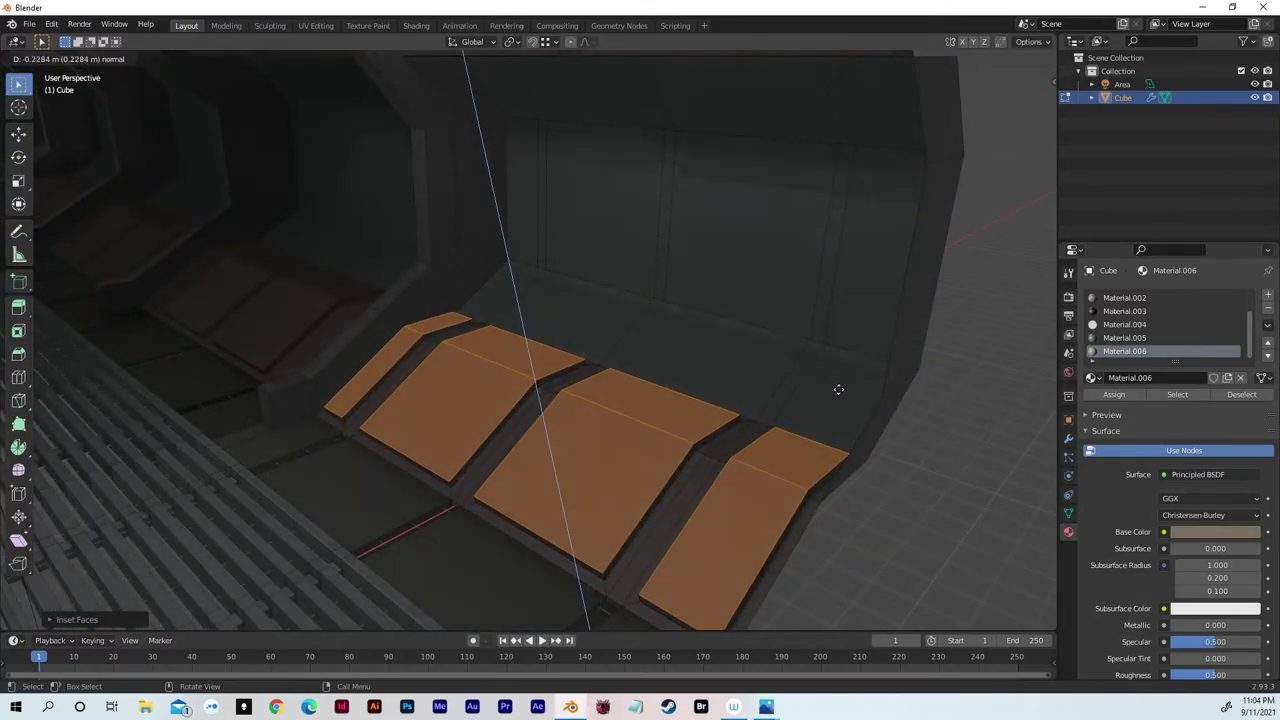
left_click(838, 390)
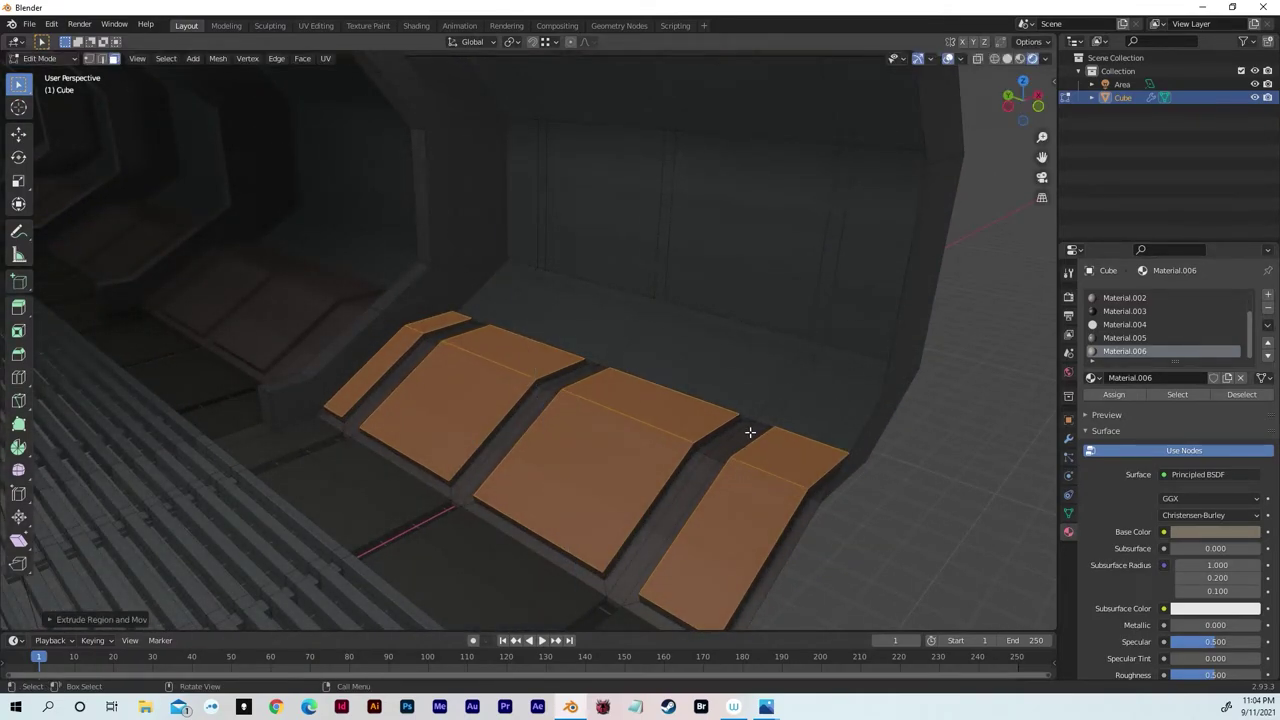
- Select the plates' side faces, assign Material.006, and return to Object Mode
mouse_move(692, 445)
middle_mouse_down()
mouse_move(751, 449)
mouse_move(689, 449)
middle_mouse_up()
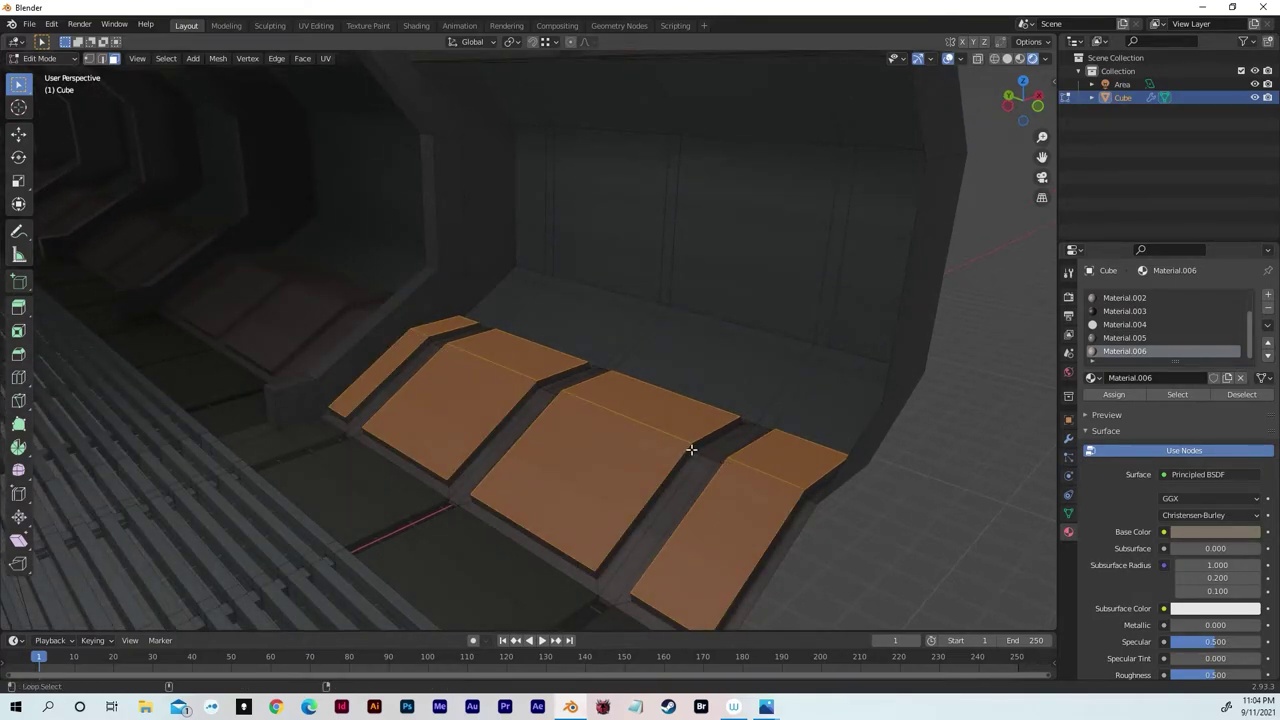
left_click(691, 450, "alt")
left_click(808, 491, "alt+shift")
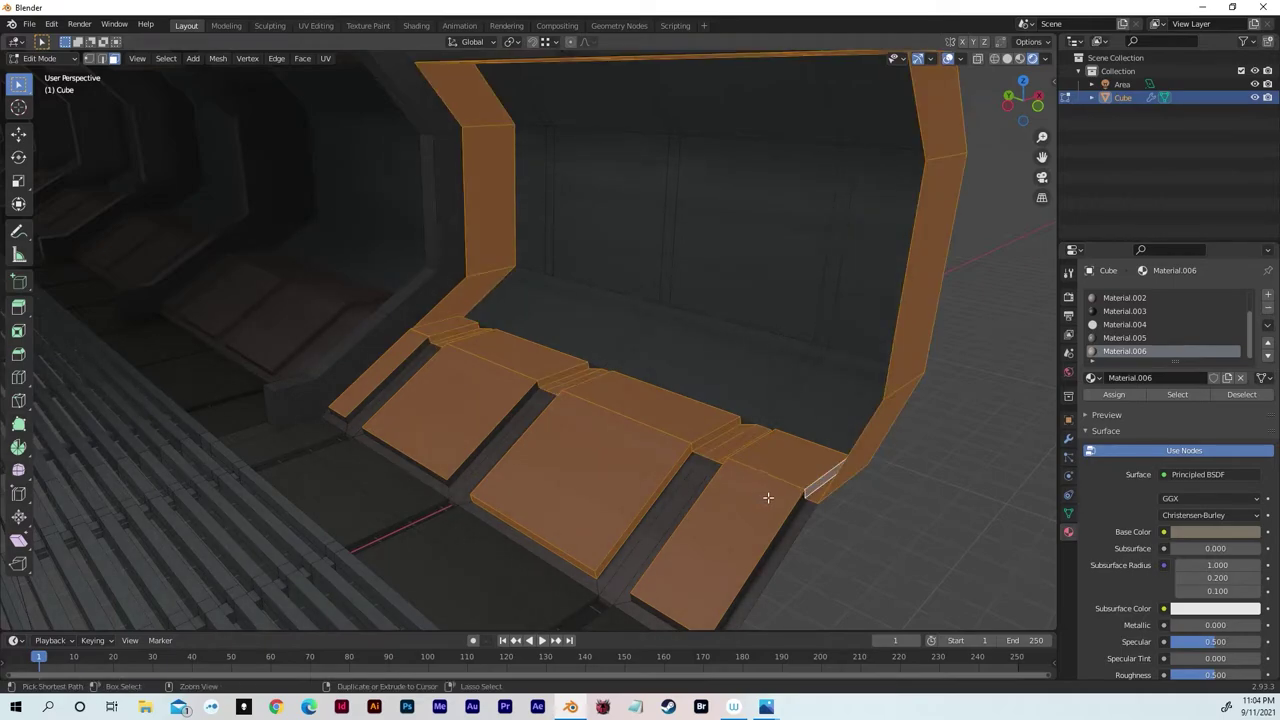
left_click(803, 491, "alt+shift")
left_click(805, 494, "alt+shift")
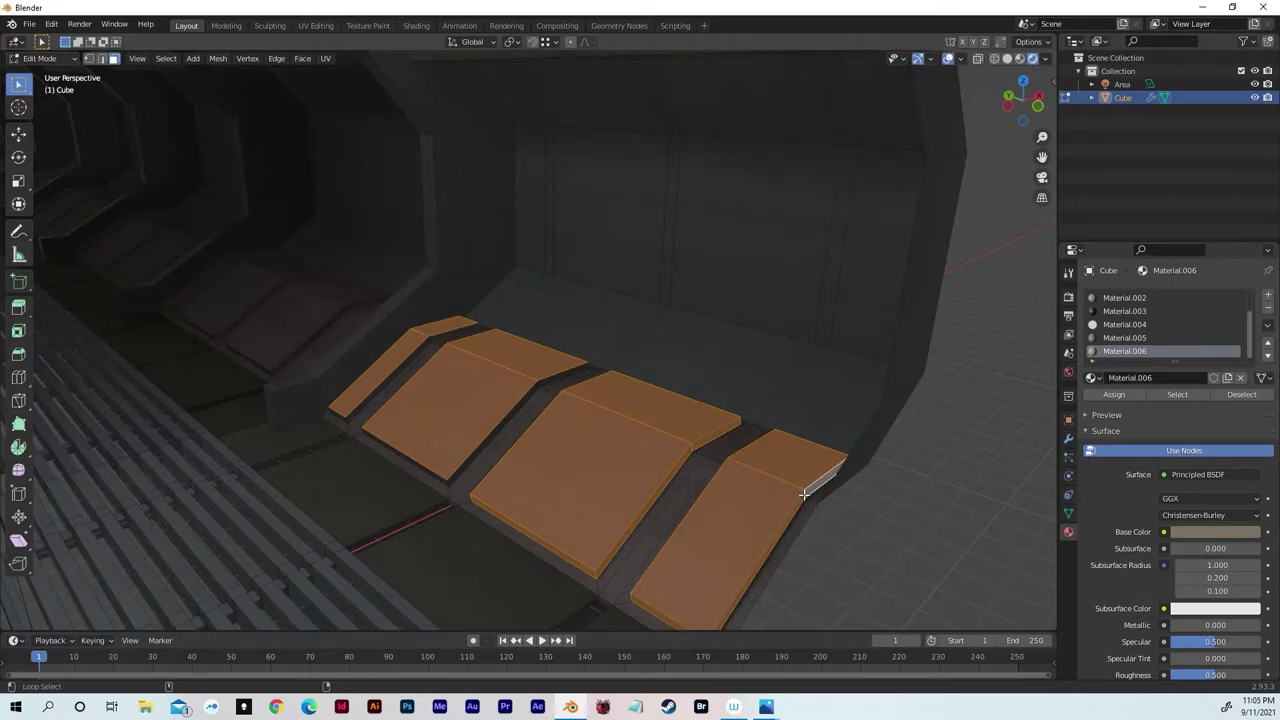
left_click(538, 384, "alt+shift")
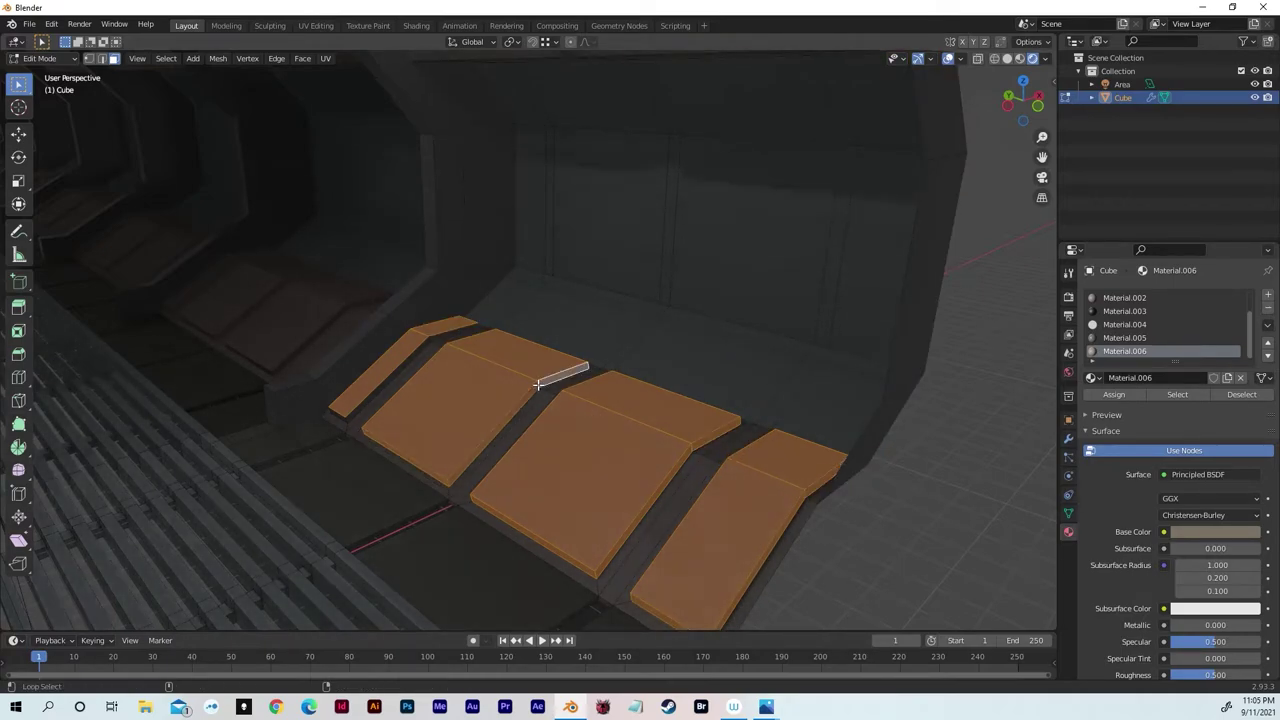
left_click(428, 338, "alt+shift")
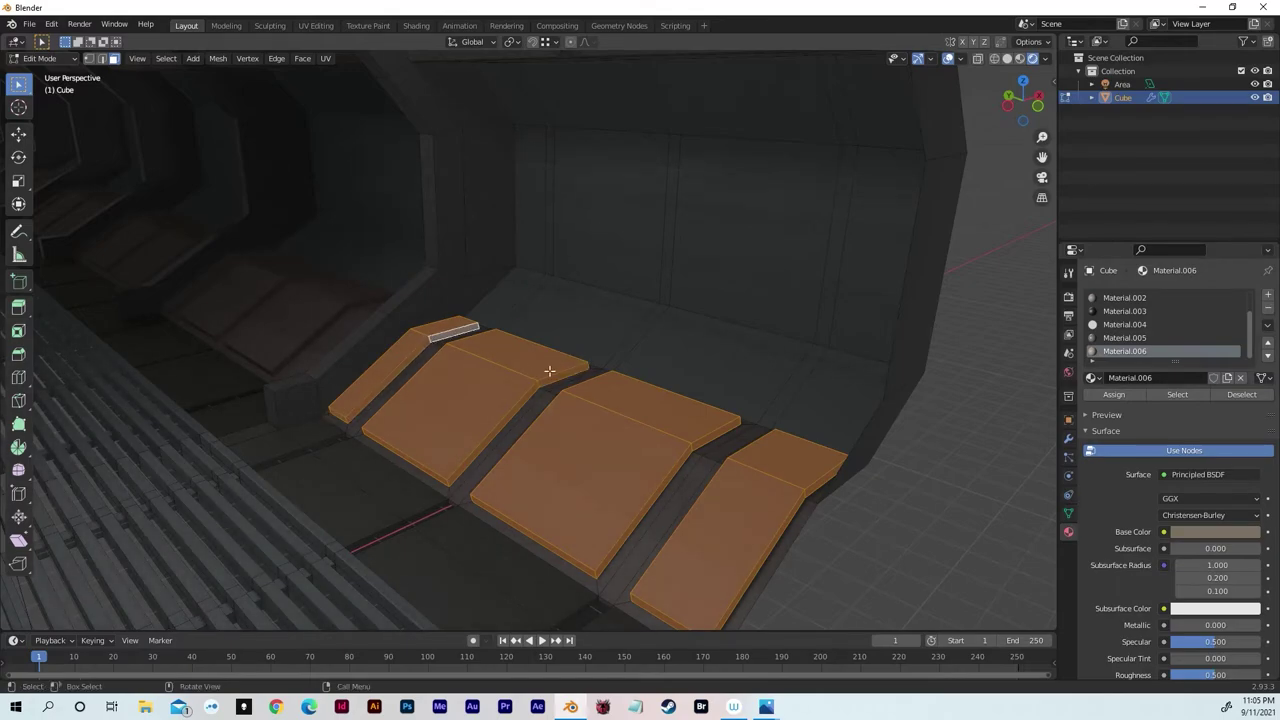
left_click(1124, 395)
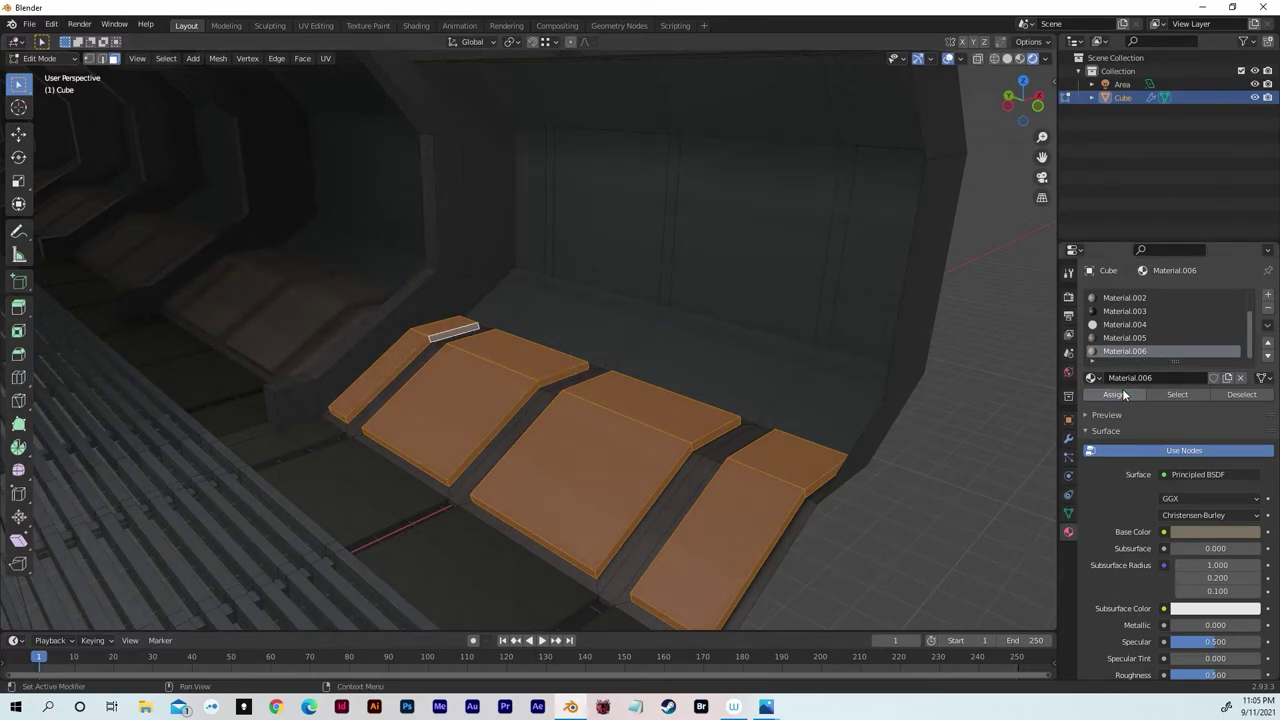
key("Tab")
middle_click_drag(838, 372, 680, 356)
- Select the side wall panel faces and assign them Material.003
key("Tab")
left_click(460, 258)
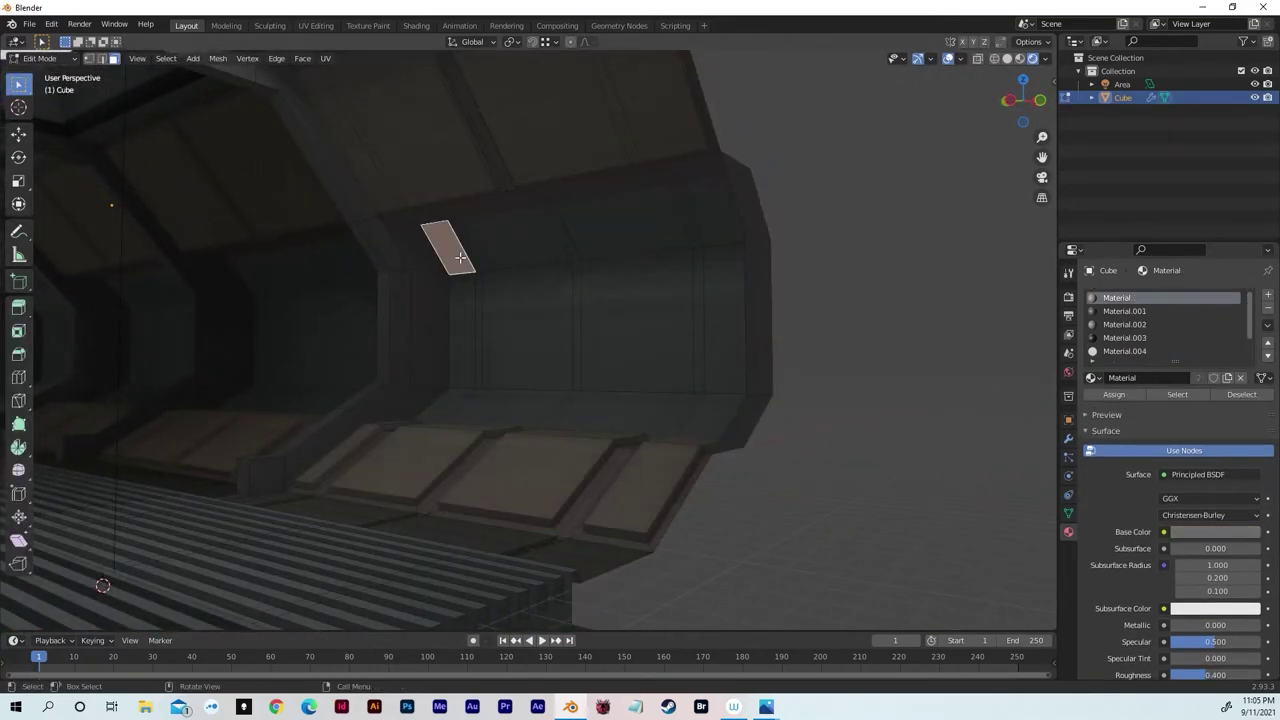
left_click(706, 414, "ctrl")
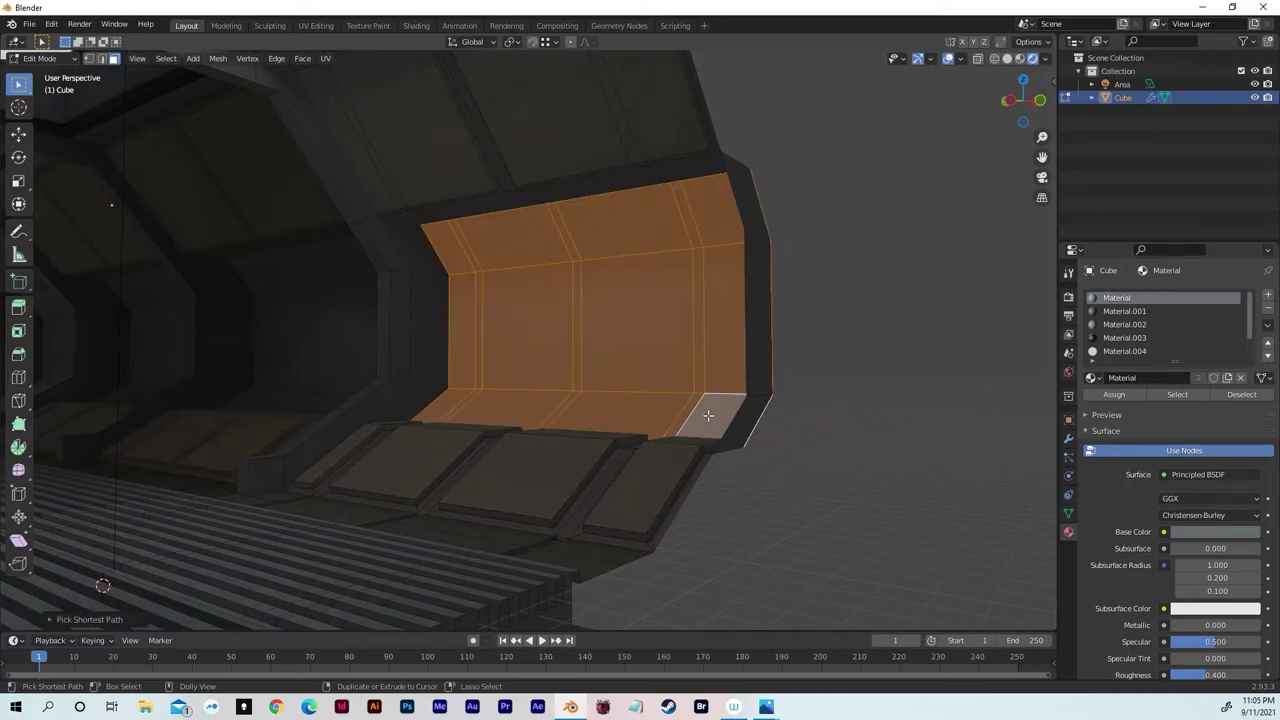
left_click(1124, 324)
left_click(1124, 337)
left_click(1120, 394)
middle_click_drag(1040, 404, 217, 455)
key("Tab")
- Centre the corridor view and select the 2000 W Area light
middle_click_drag(384, 418, 354, 457, "shift")
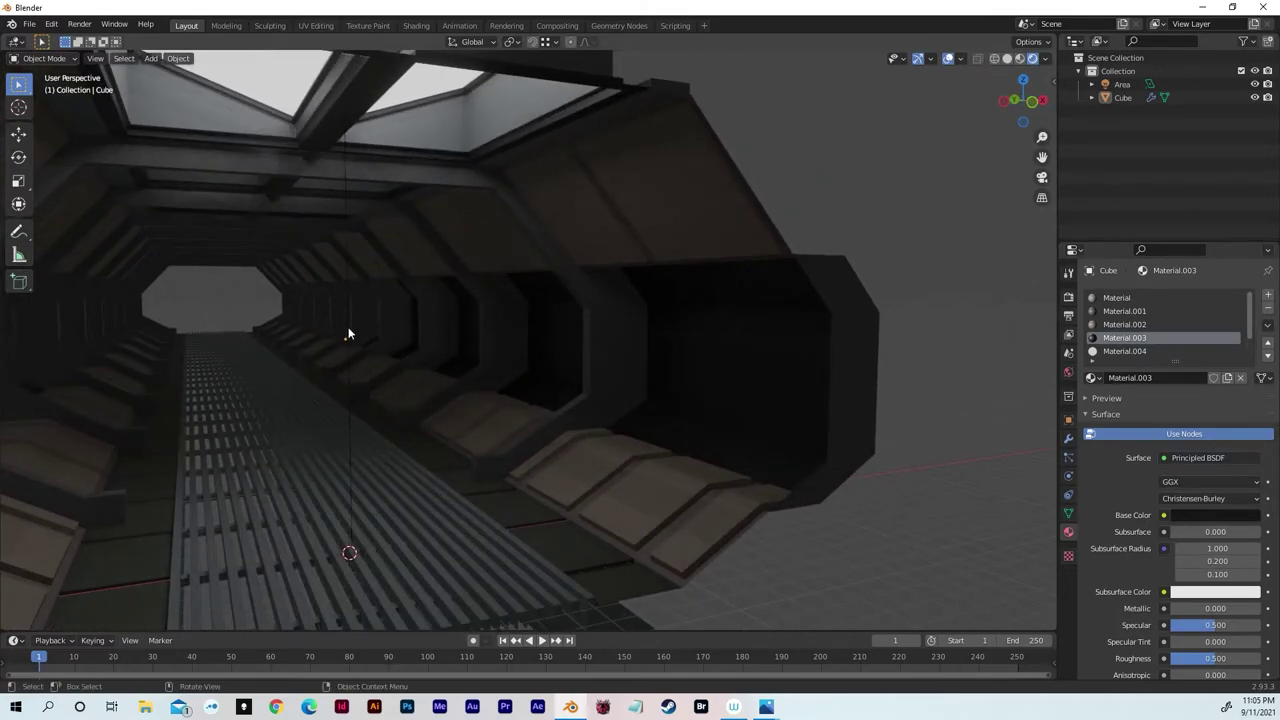
middle_click_drag(349, 334, 427, 362)
left_click(352, 295)
scroll(384, 306, "down", 5)
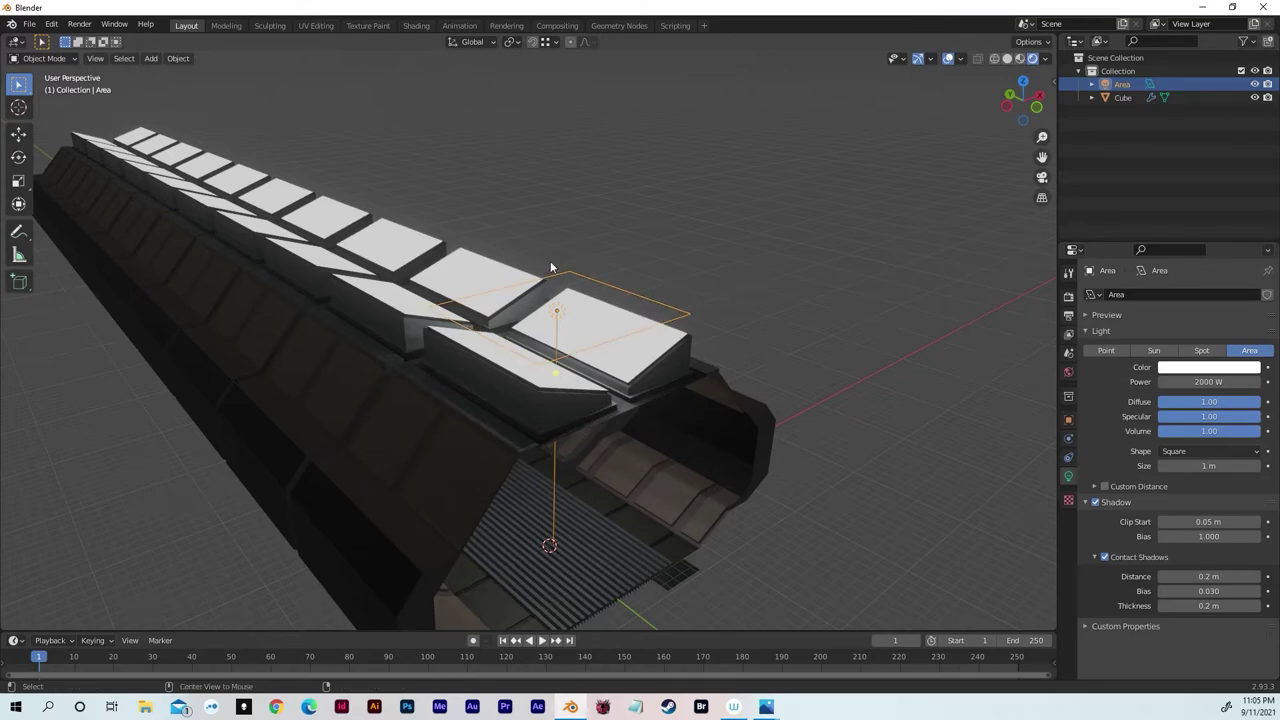
- Make linked copy Area.001 and slide it along Y under the next skylight in top wireframe view
key("shift+d")
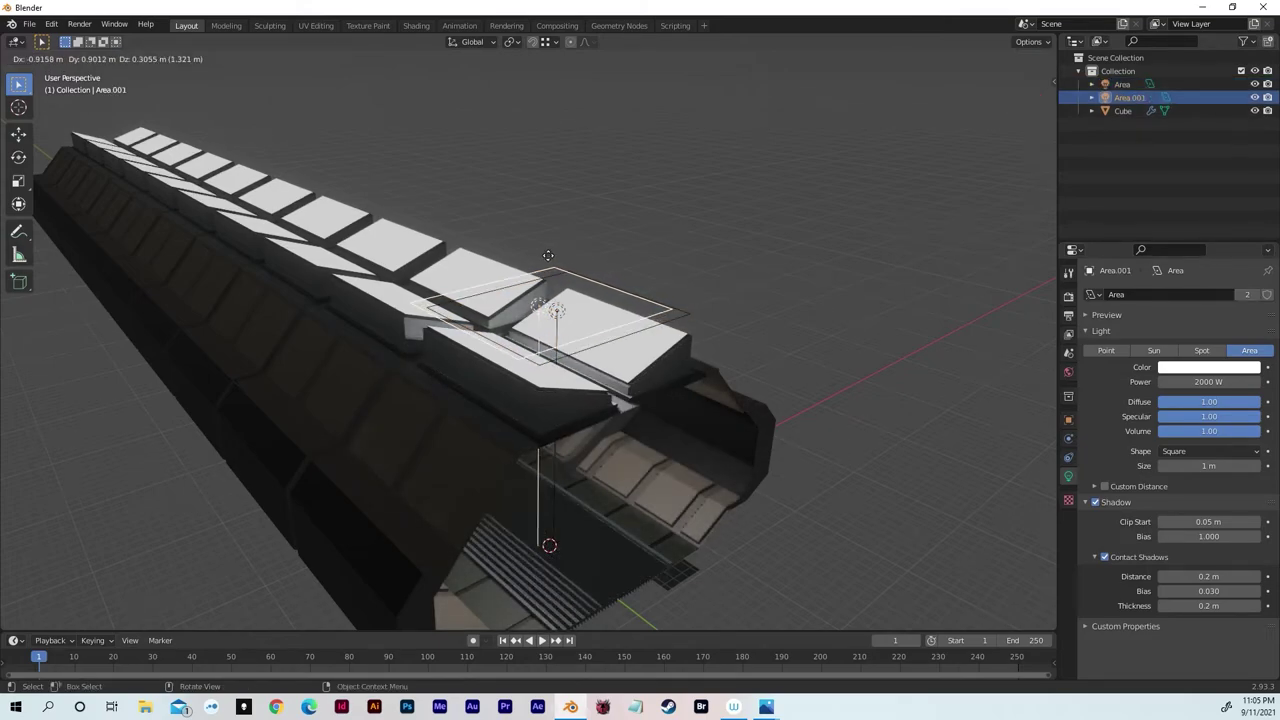
key("y")
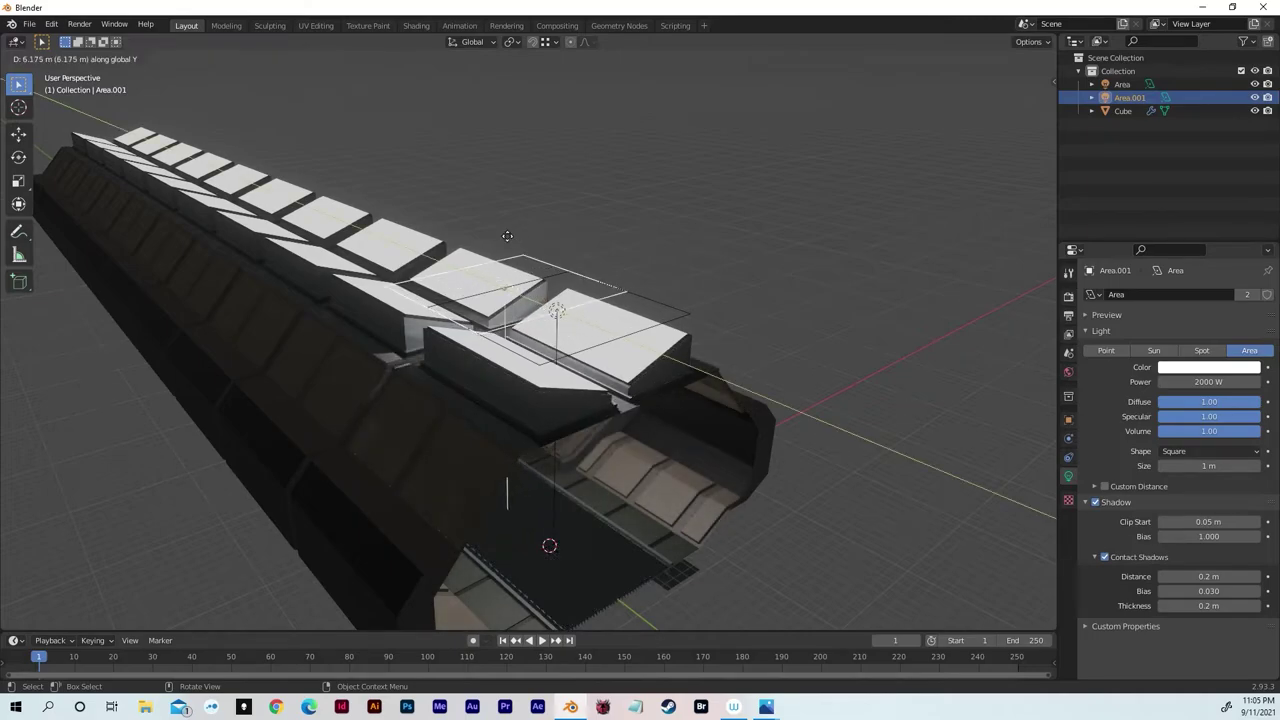
left_click(453, 218)
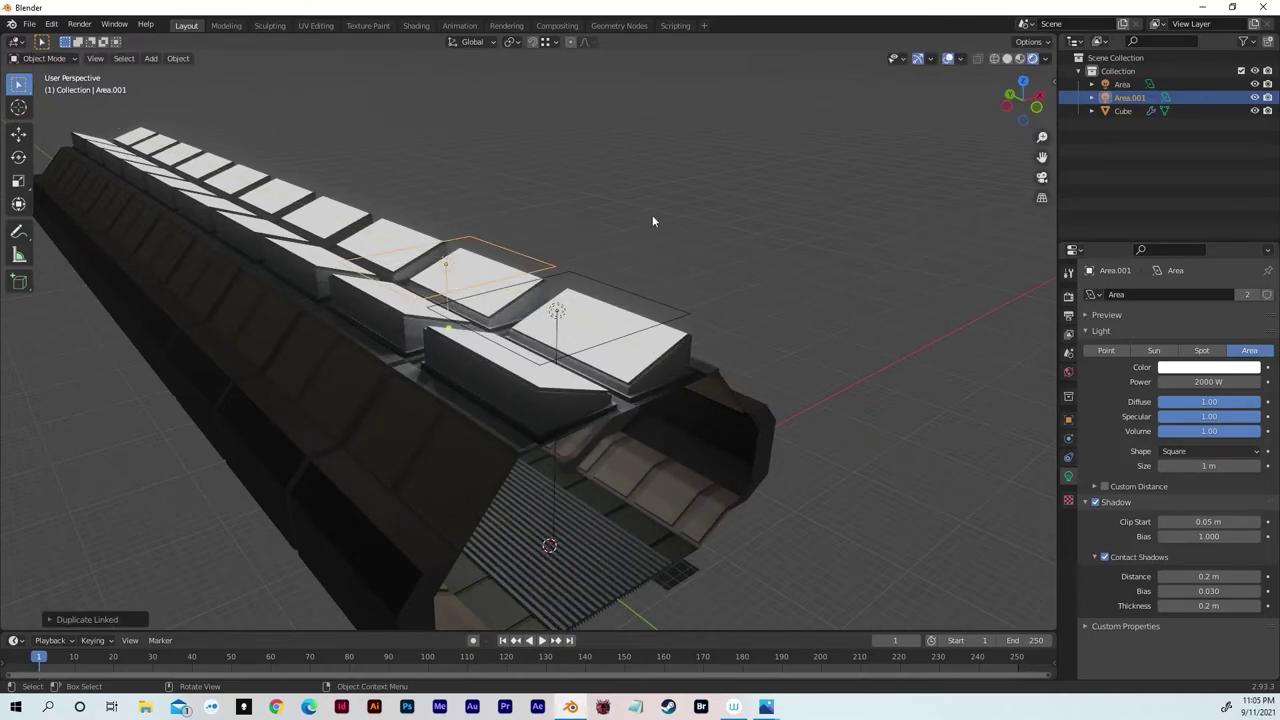
left_click(1024, 86)
scroll(684, 206, "up", 2)
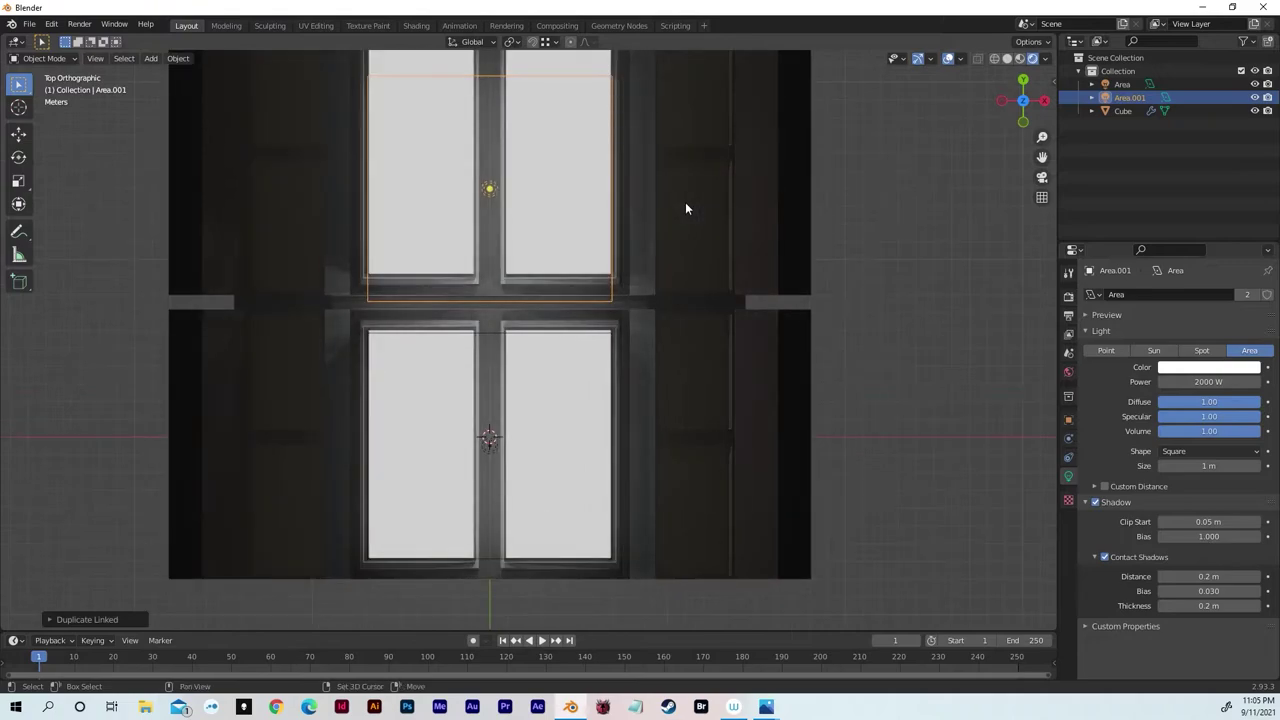
middle_click_drag(745, 275, 767, 415, "shift")
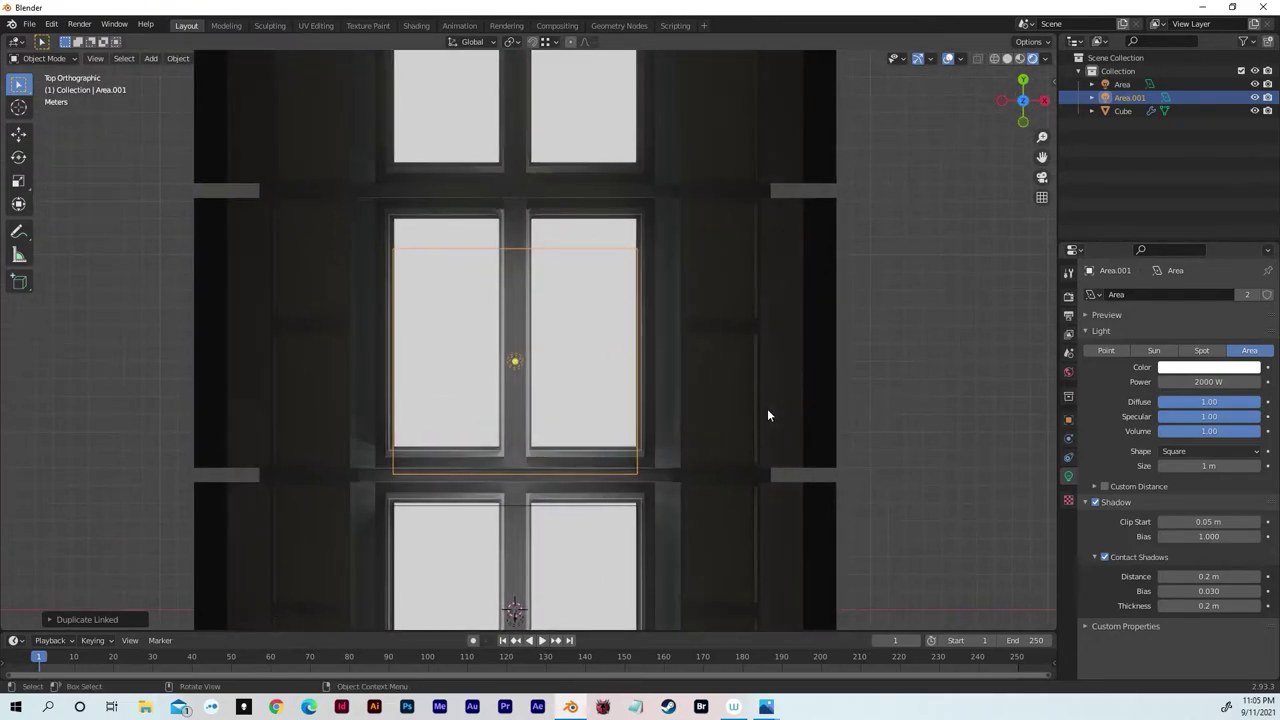
scroll(768, 415, "down", 3)
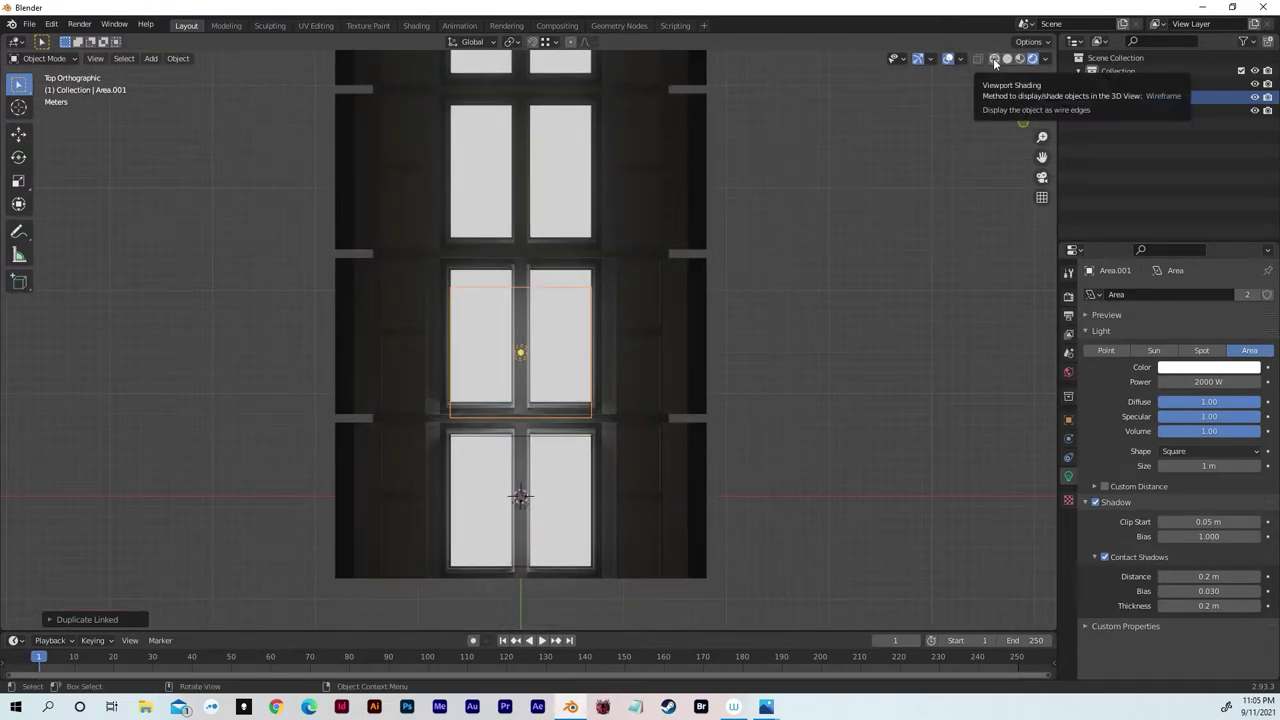
left_click(995, 62)
middle_click_drag(786, 195, 788, 258, "shift")
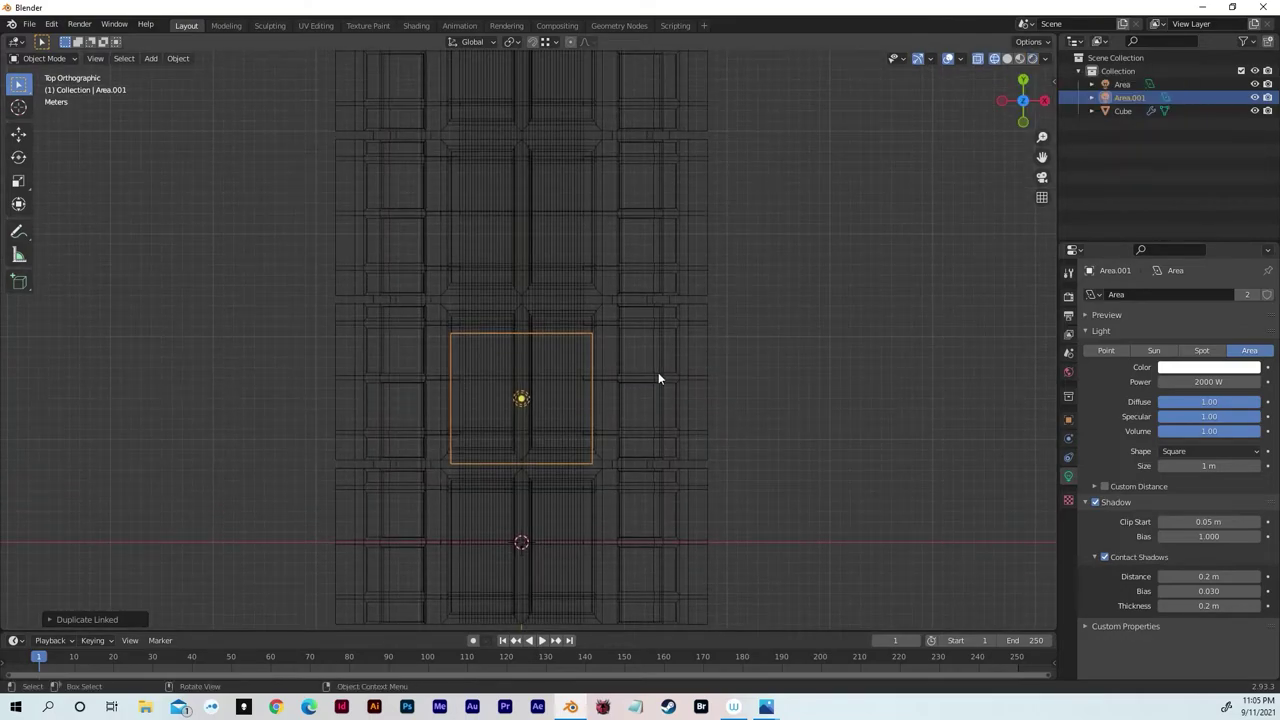
key("g")
key("y")
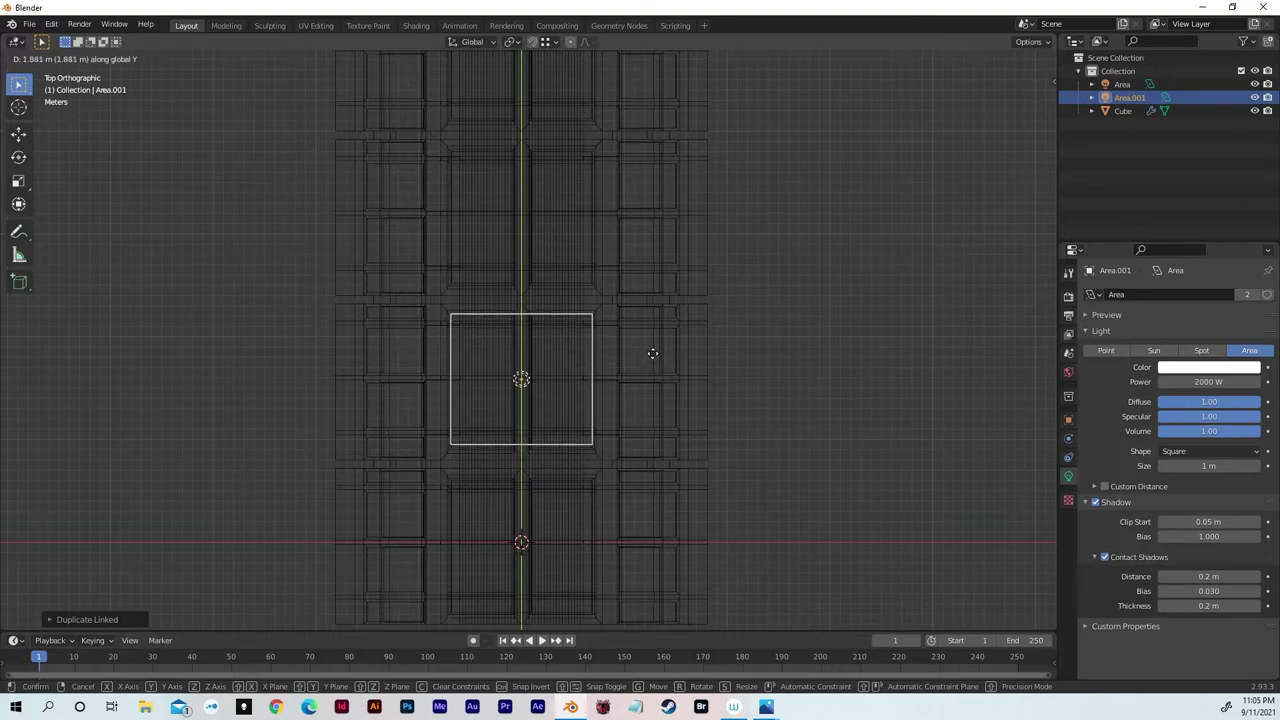
left_click(653, 350)
middle_click_drag(651, 357, 651, 410, "shift")
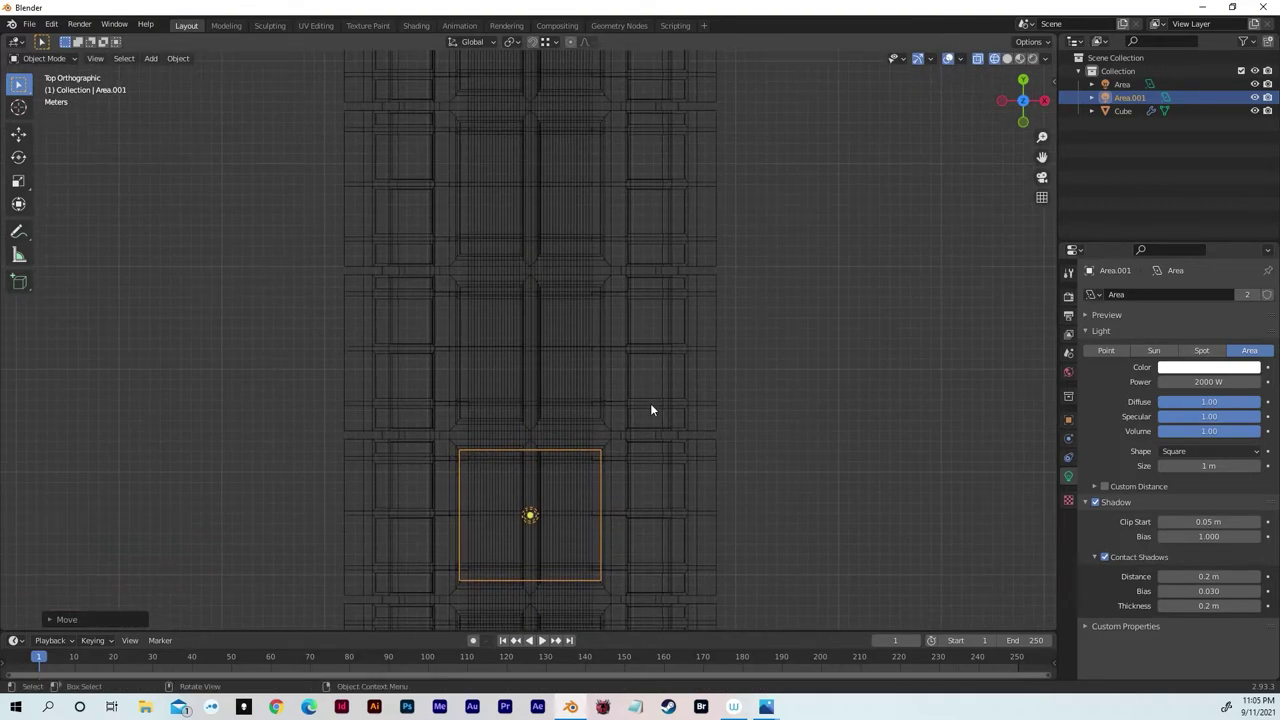
- Place a second linked copy, Area.002, further along the corridor along Y
key("shift+d")
key("y")
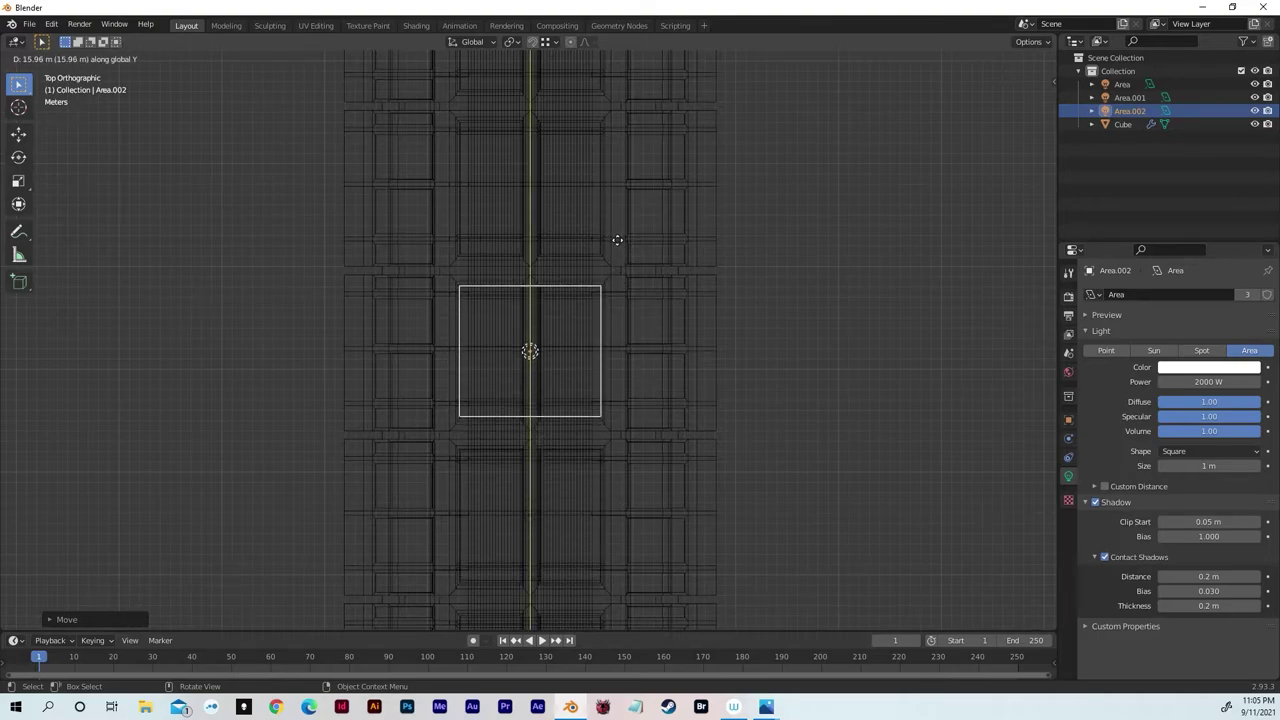
left_click(625, 243)
middle_click_drag(837, 354, 851, 274)
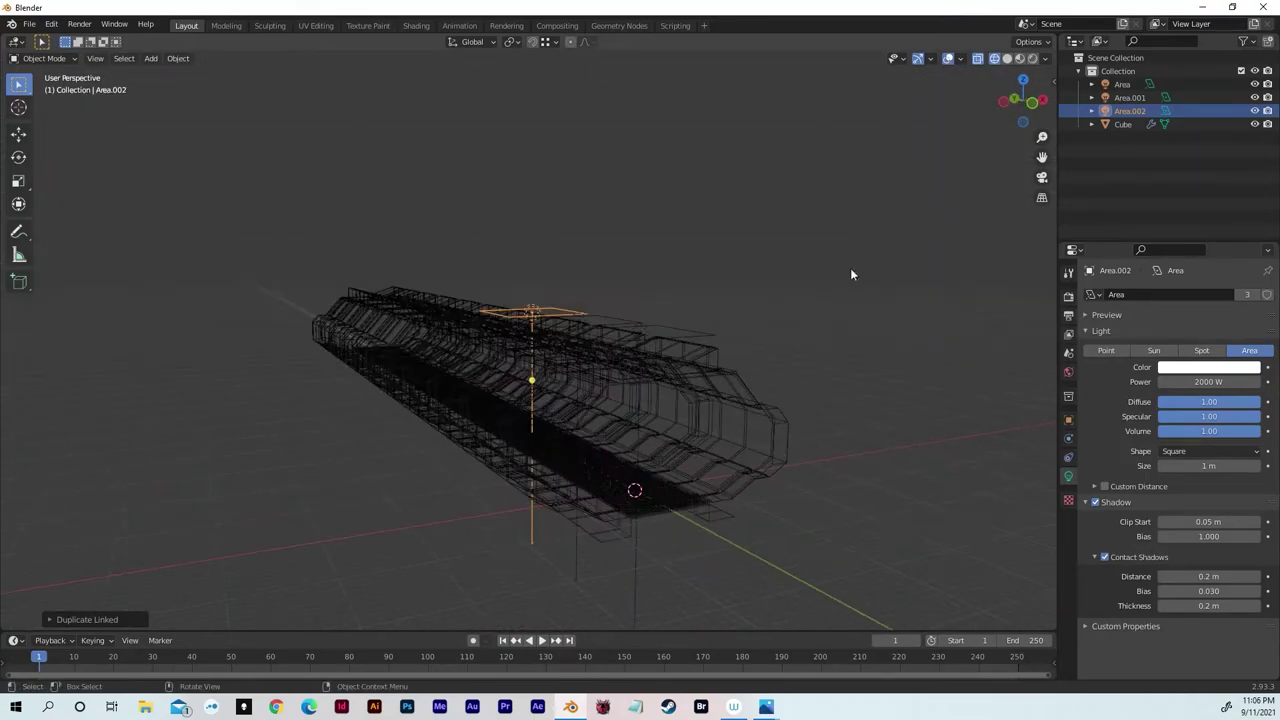
middle_click_drag(658, 320, 576, 349)
left_click(664, 318)
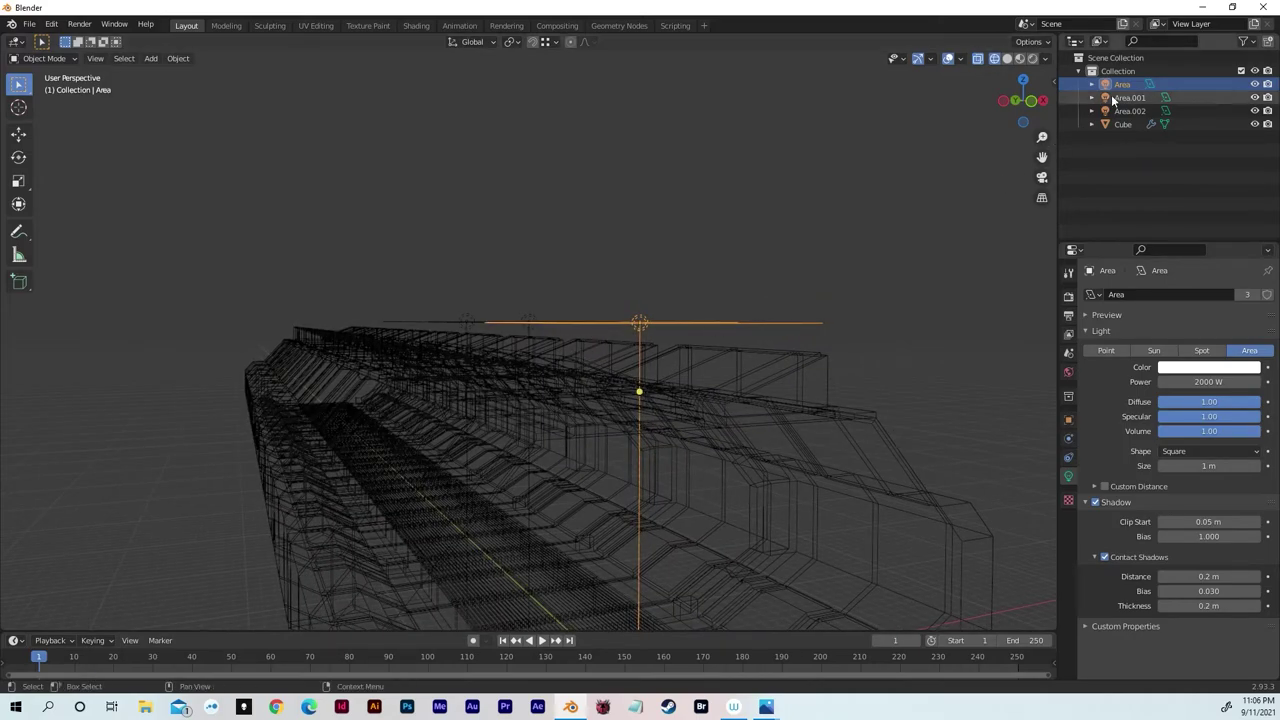
- Preview rendered lighting, trying 0 W light power before restoring 2000 W
left_click(1032, 59)
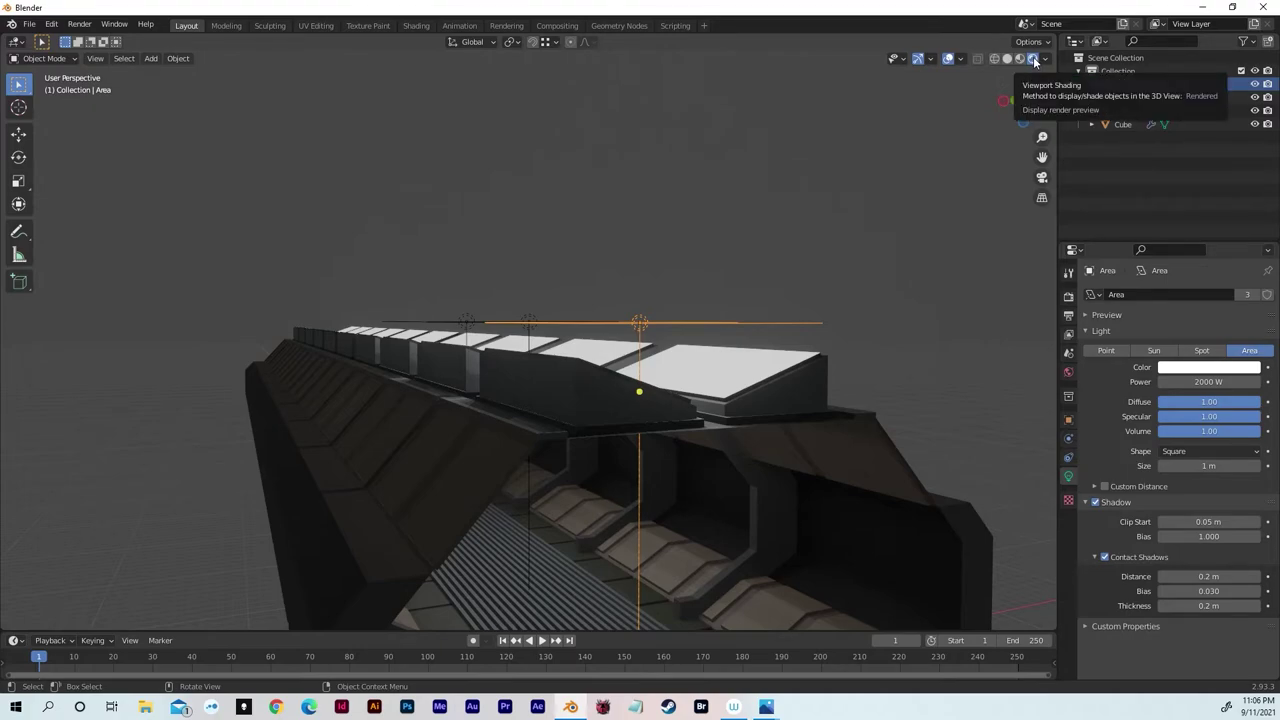
middle_click_drag(940, 240, 866, 268)
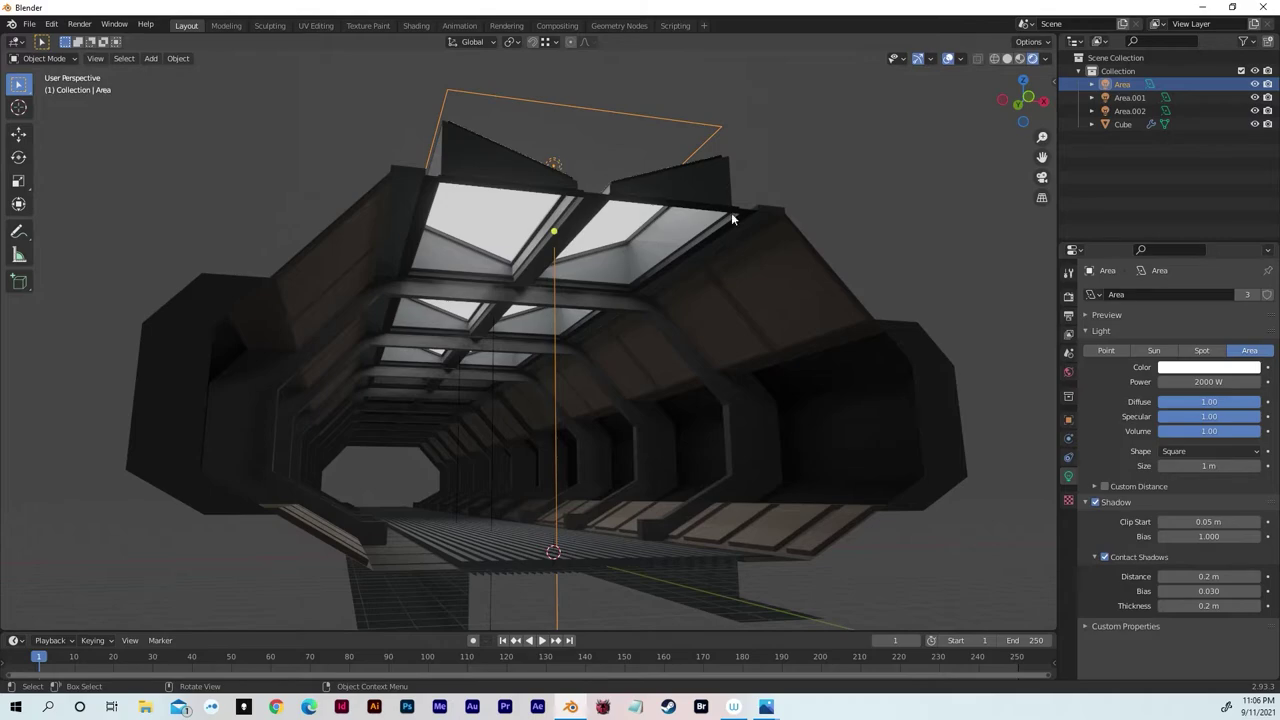
left_click(1210, 384)
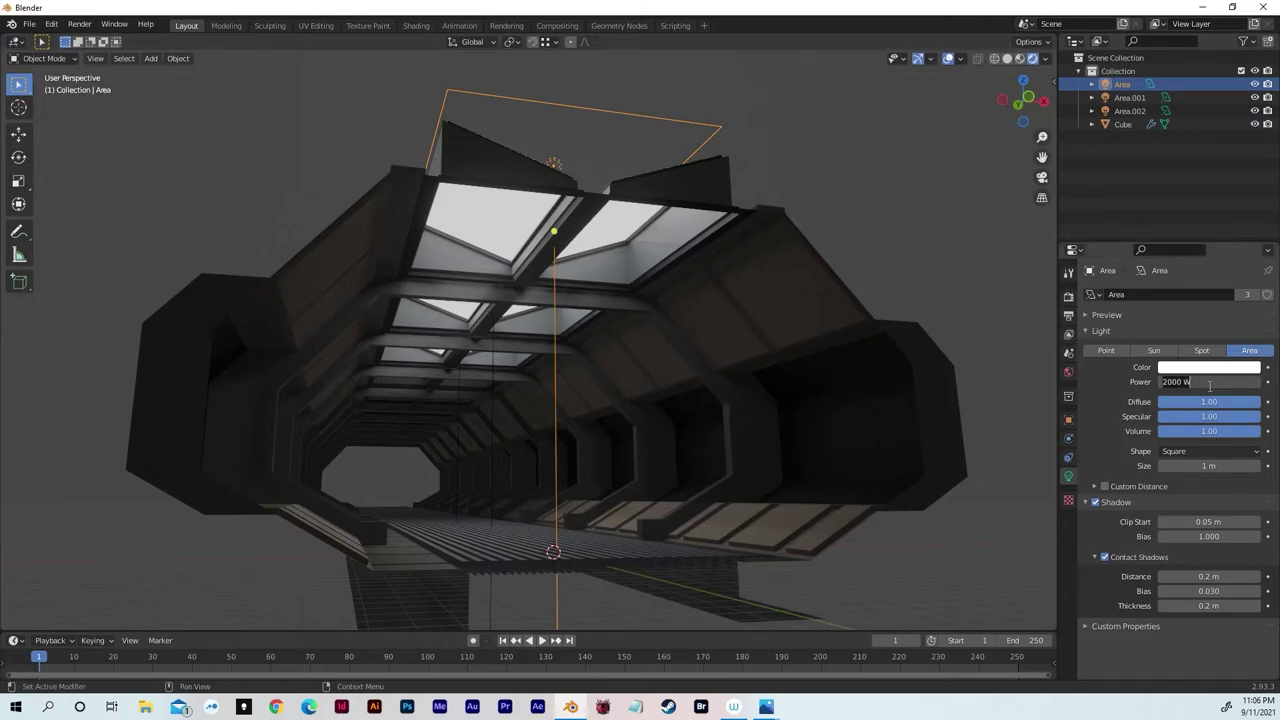
type("0")
key("Return")
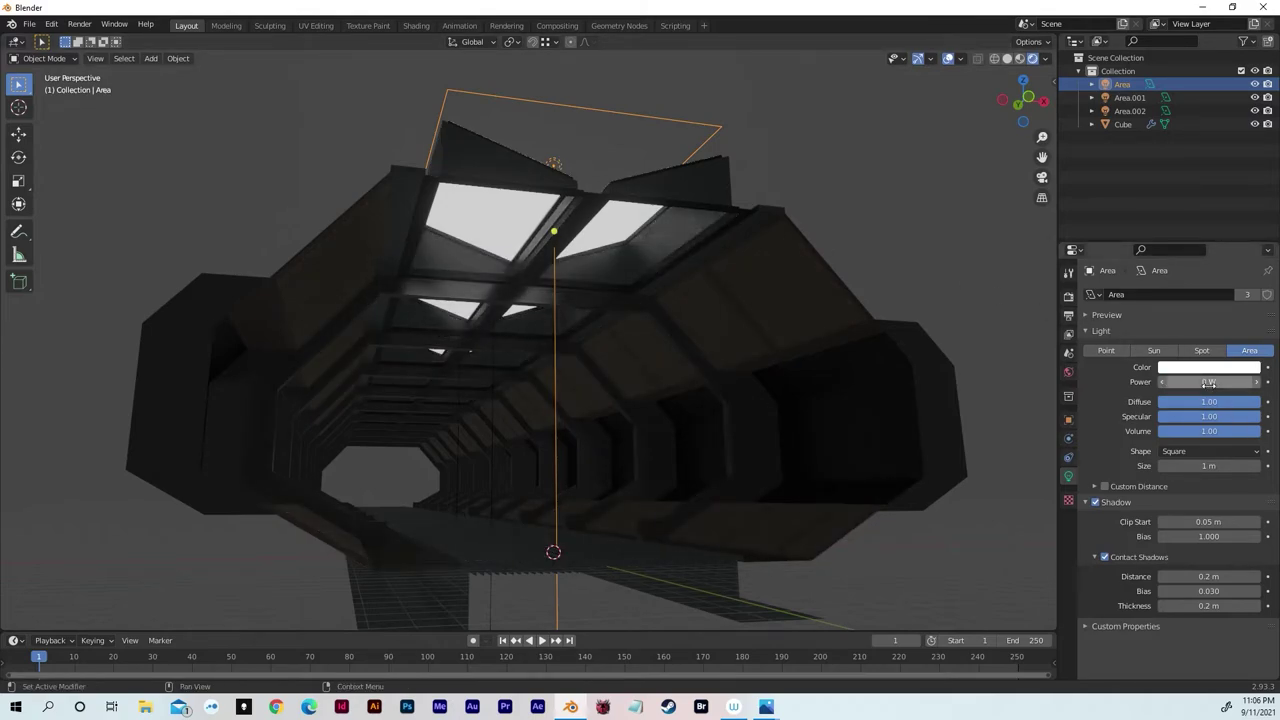
key("ctrl+z")
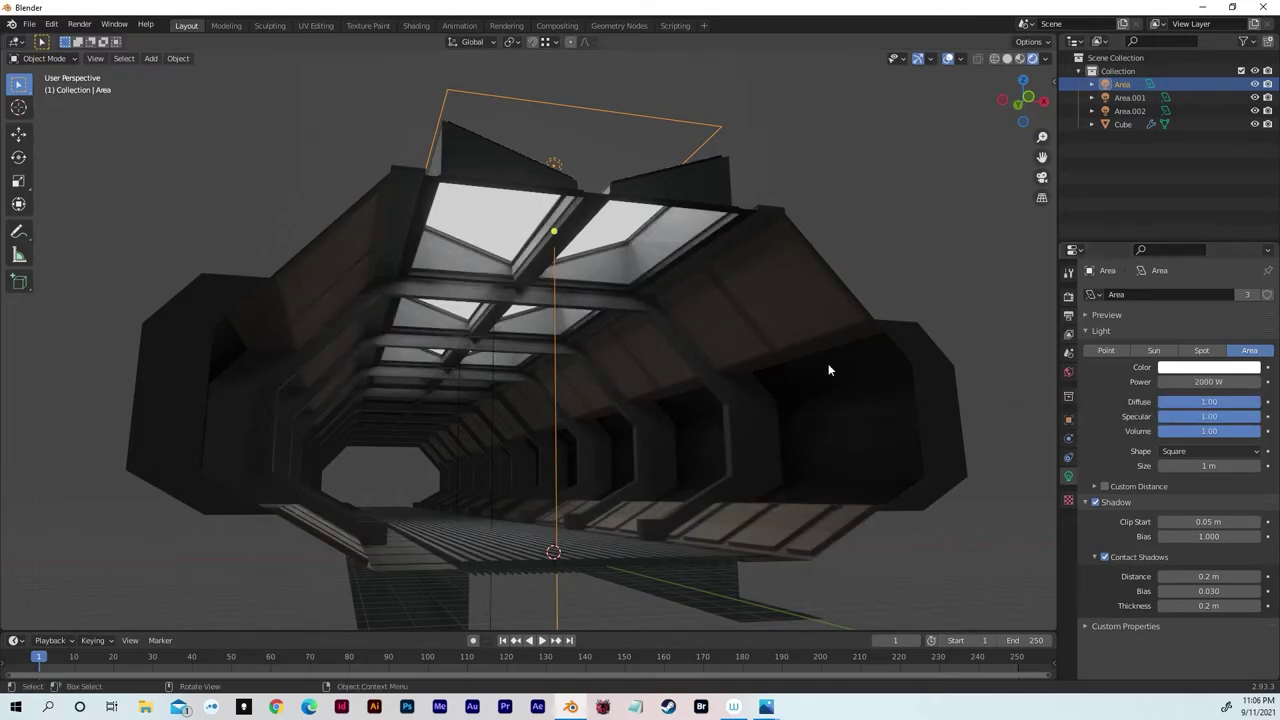
- Tint the Area light a warm peach colour (H 0.076, S 0.567, V 1.0)
middle_click_drag(828, 363, 1126, 384)
left_click(1190, 368)
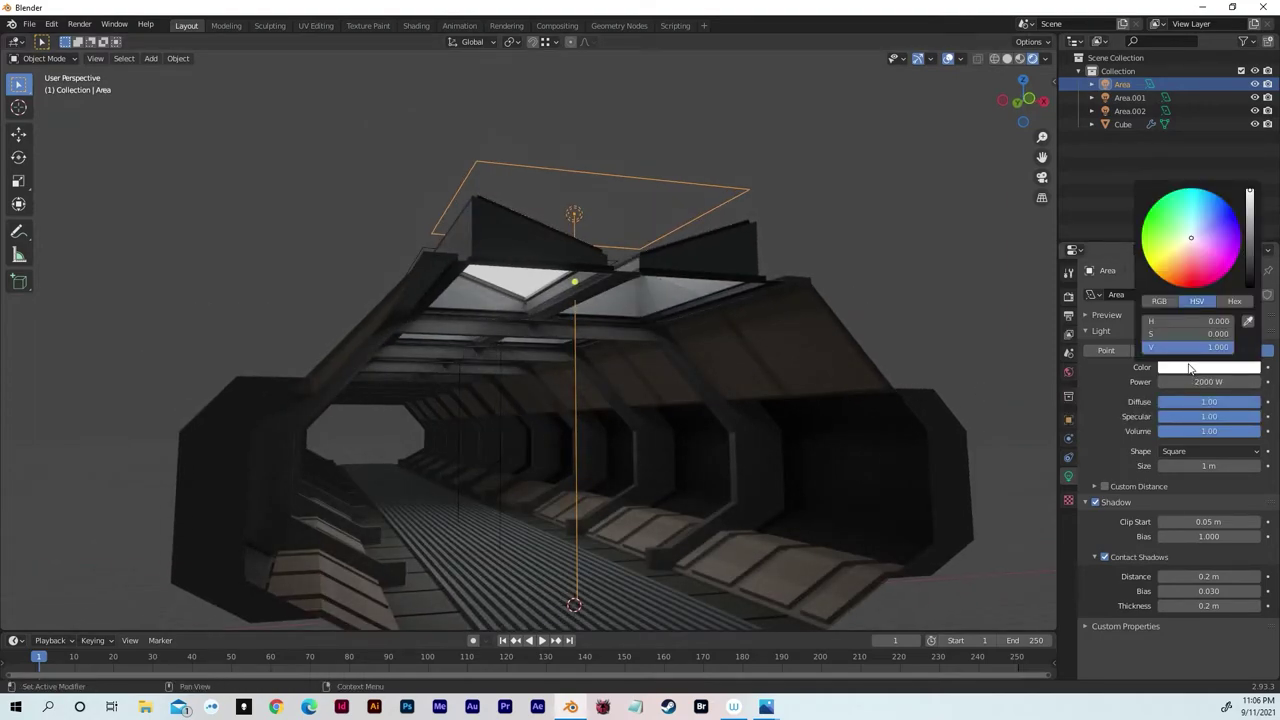
left_click(1182, 251)
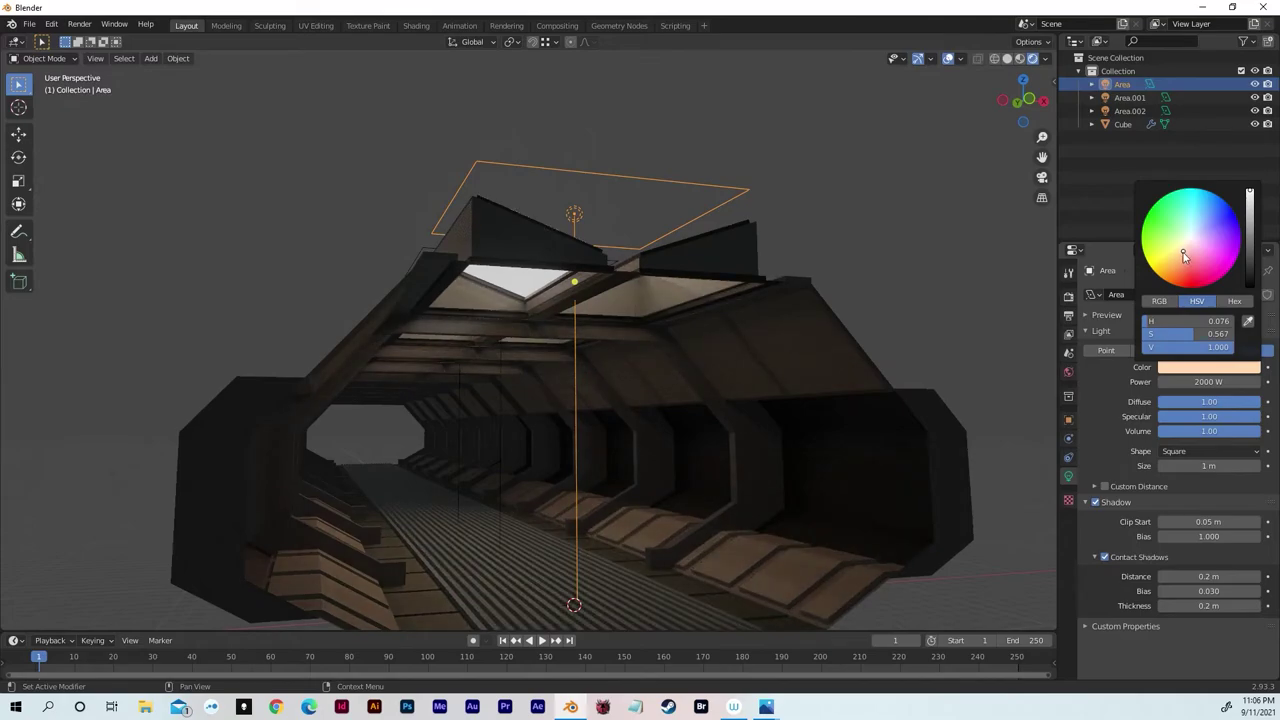
- Select the three roof area lights together
middle_click_drag(824, 317, 627, 374)
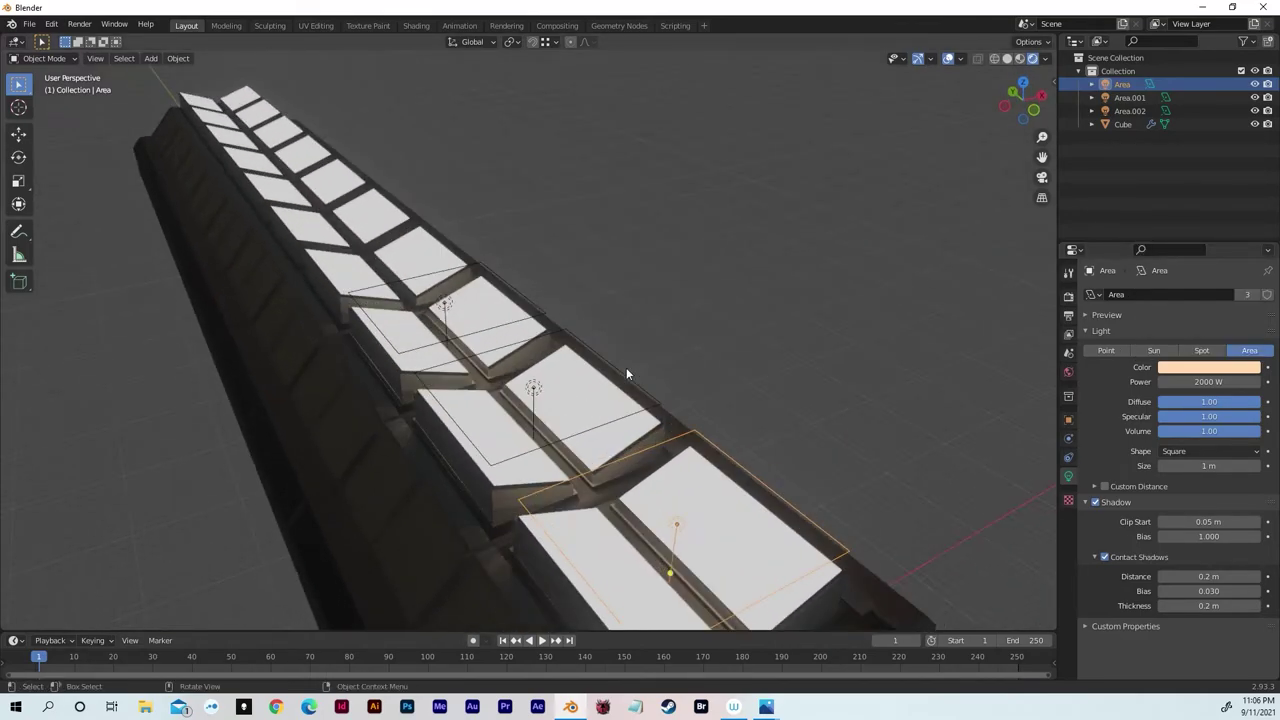
middle_click_drag(557, 309, 611, 374)
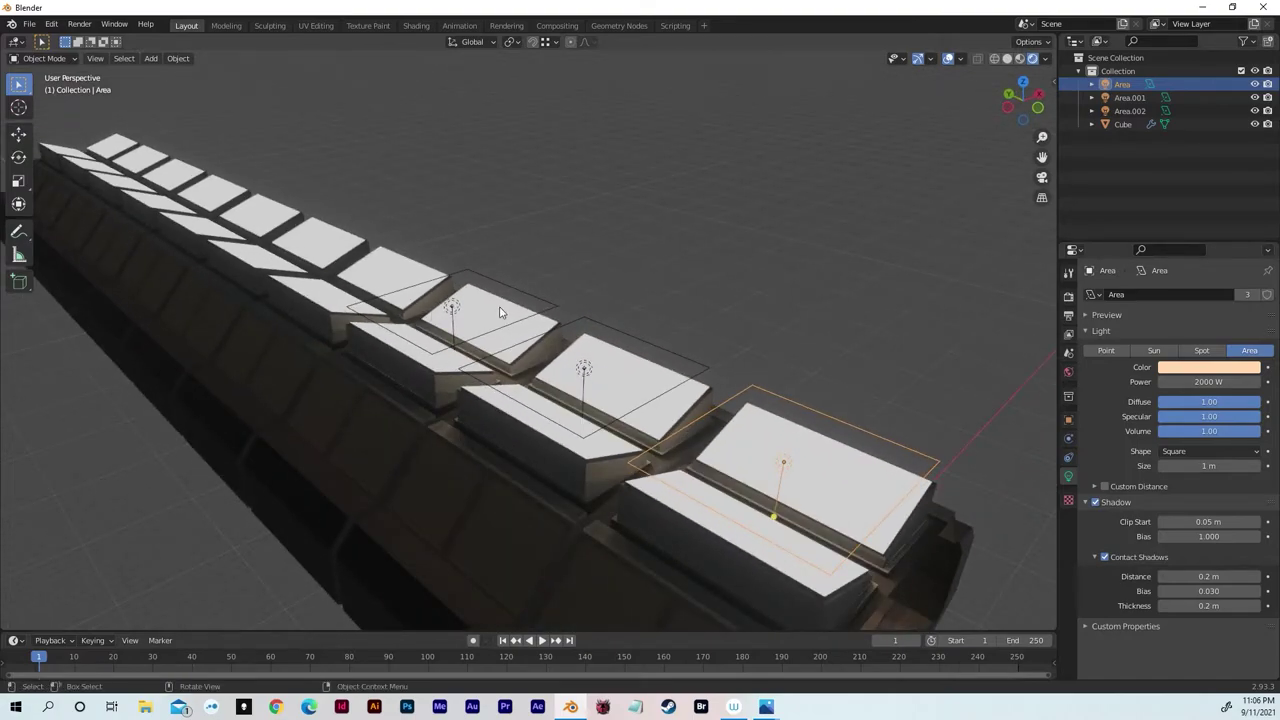
middle_click_drag(501, 313, 689, 320)
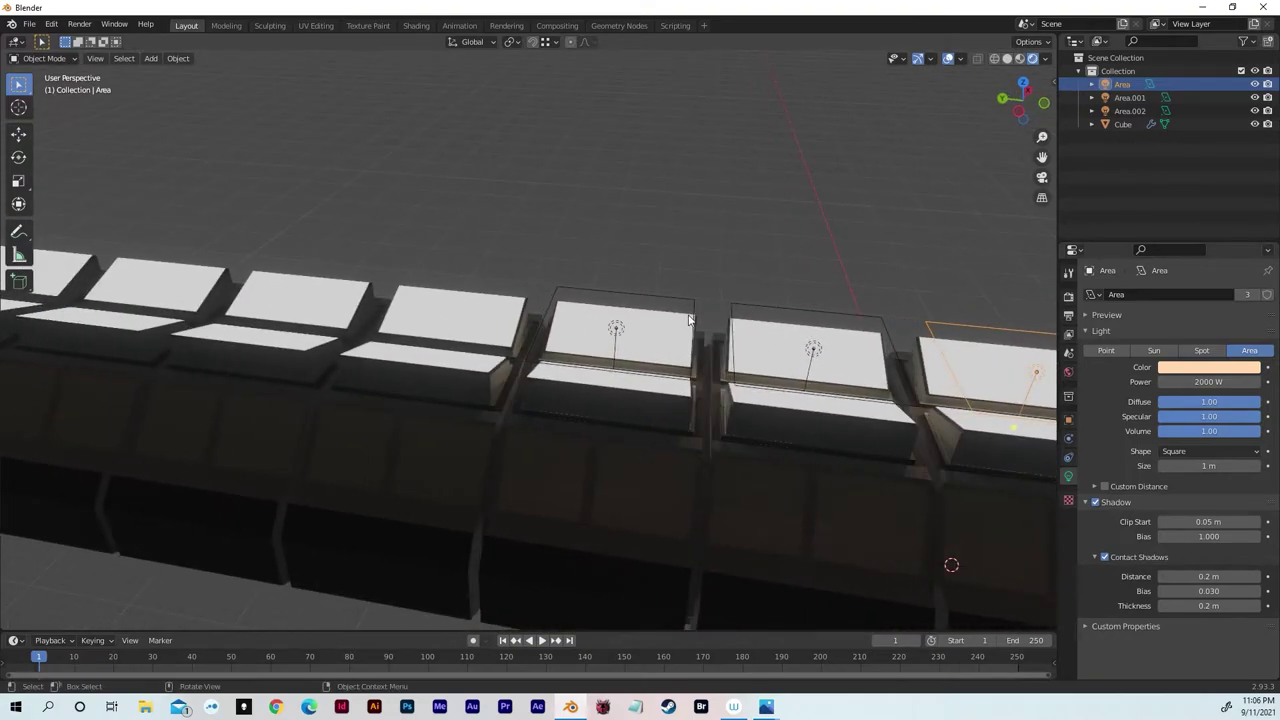
left_click(617, 330)
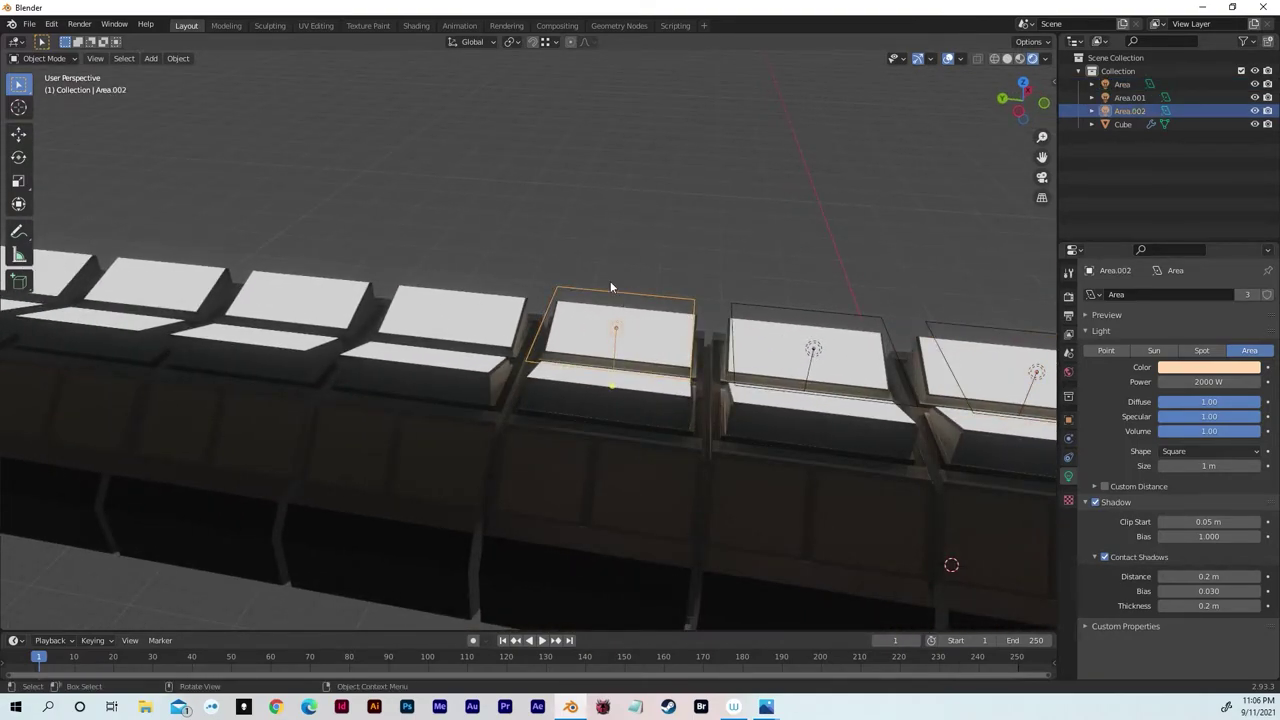
left_click(813, 350, "shift")
left_click(1022, 376, "shift")
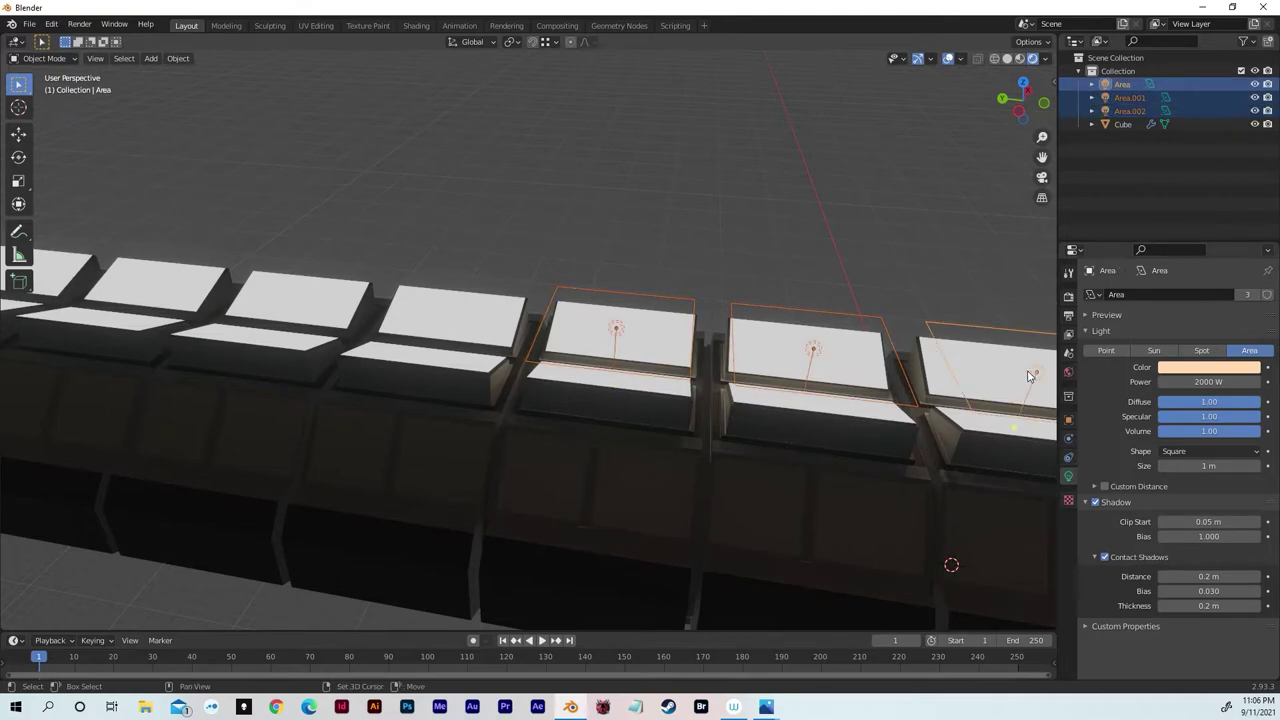
- Place linked copies of the three lights along Y over the next skylights
key("shift+d")
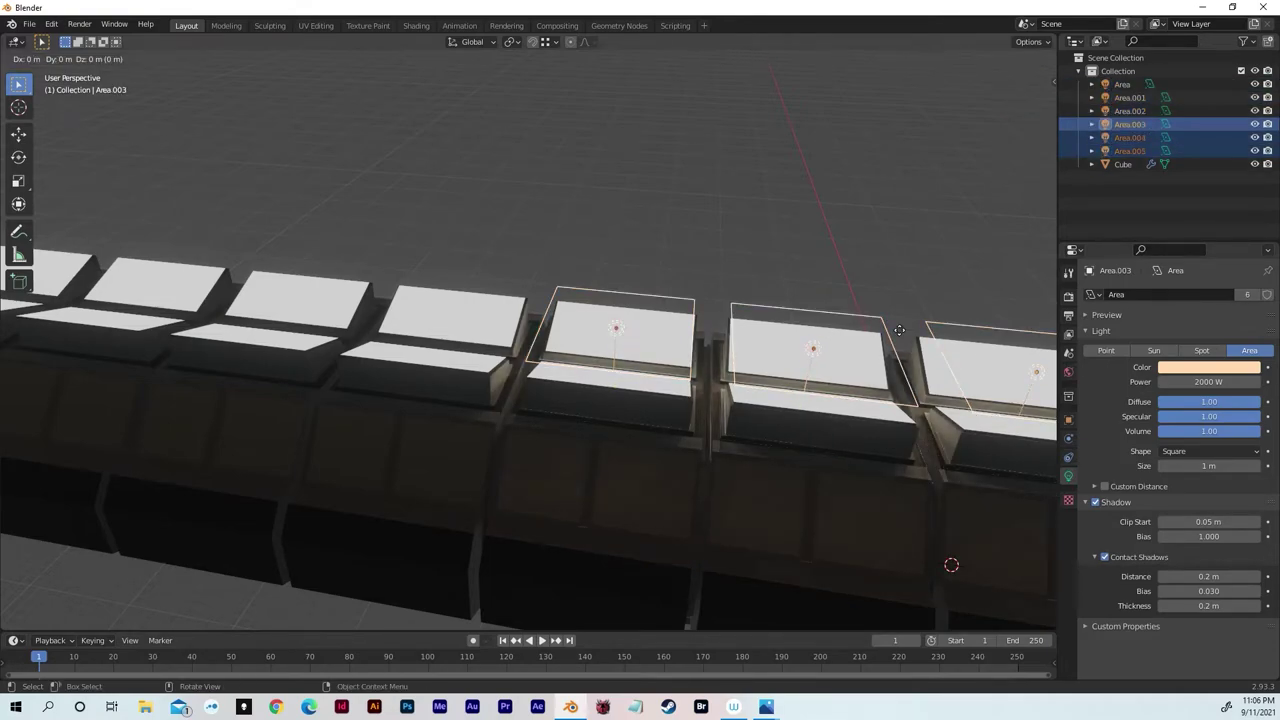
key("y")
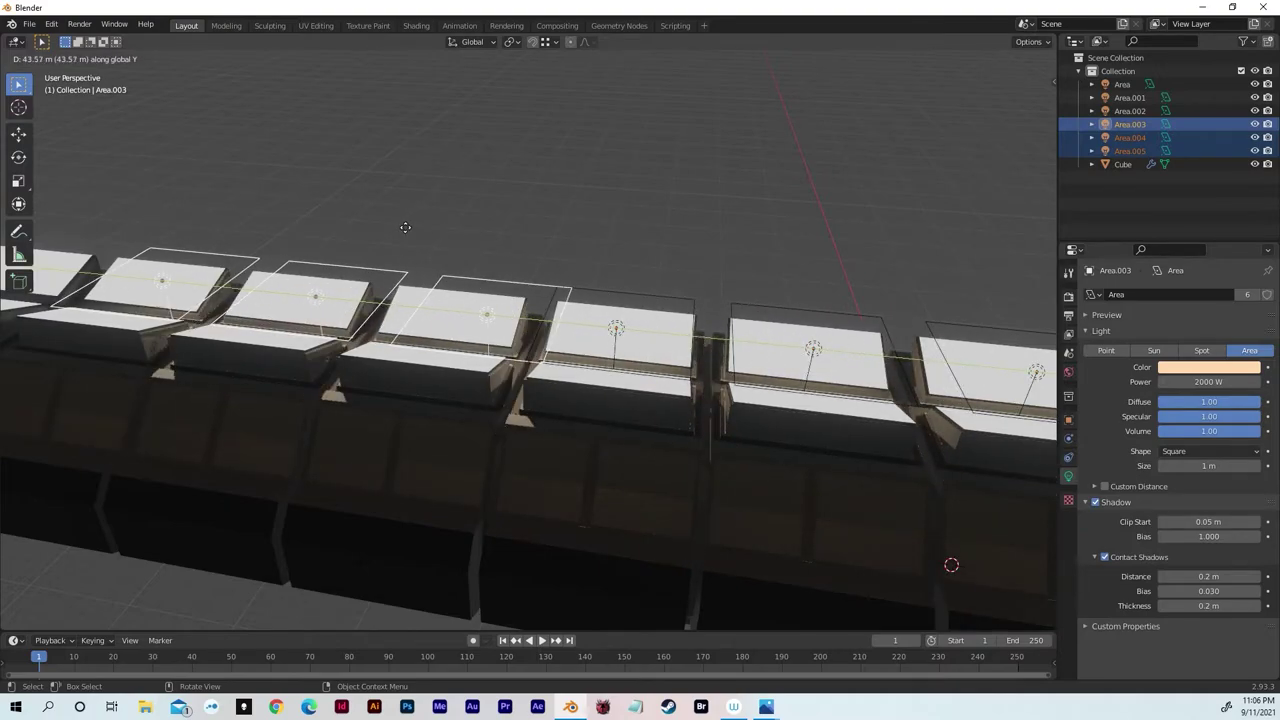
left_click(367, 231)
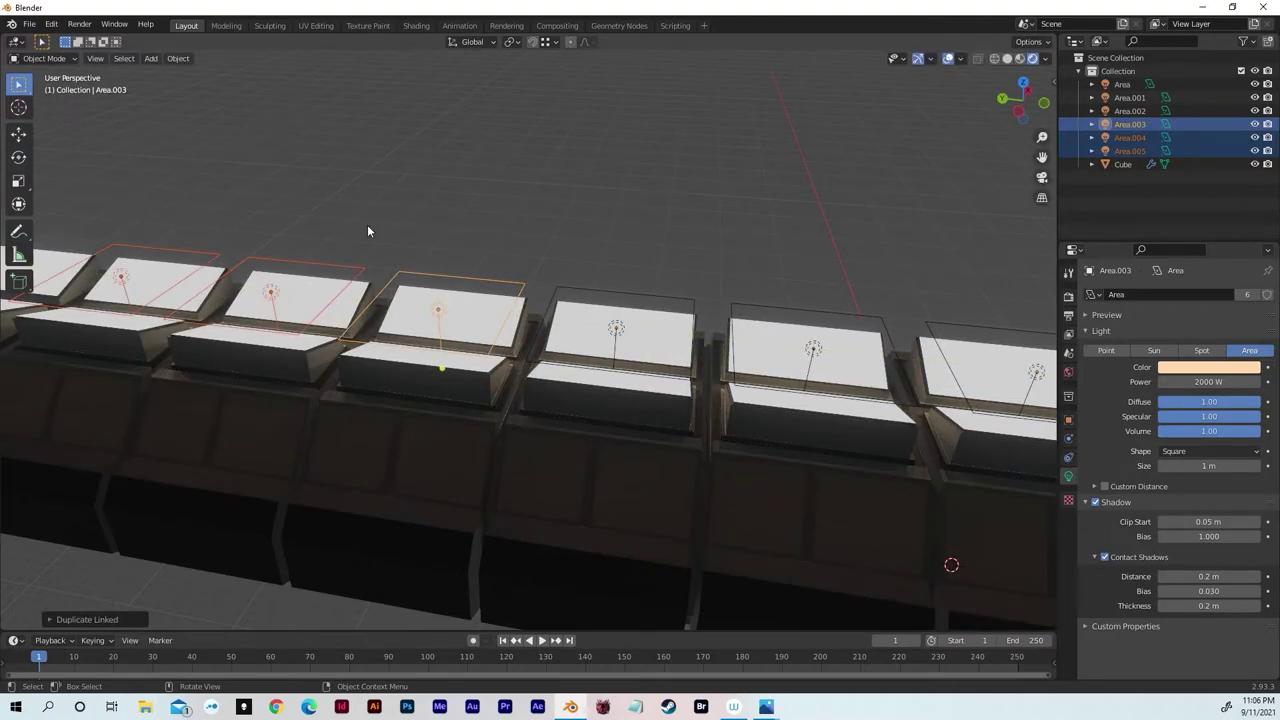
left_click(1023, 83)
scroll(566, 350, "down", 4)
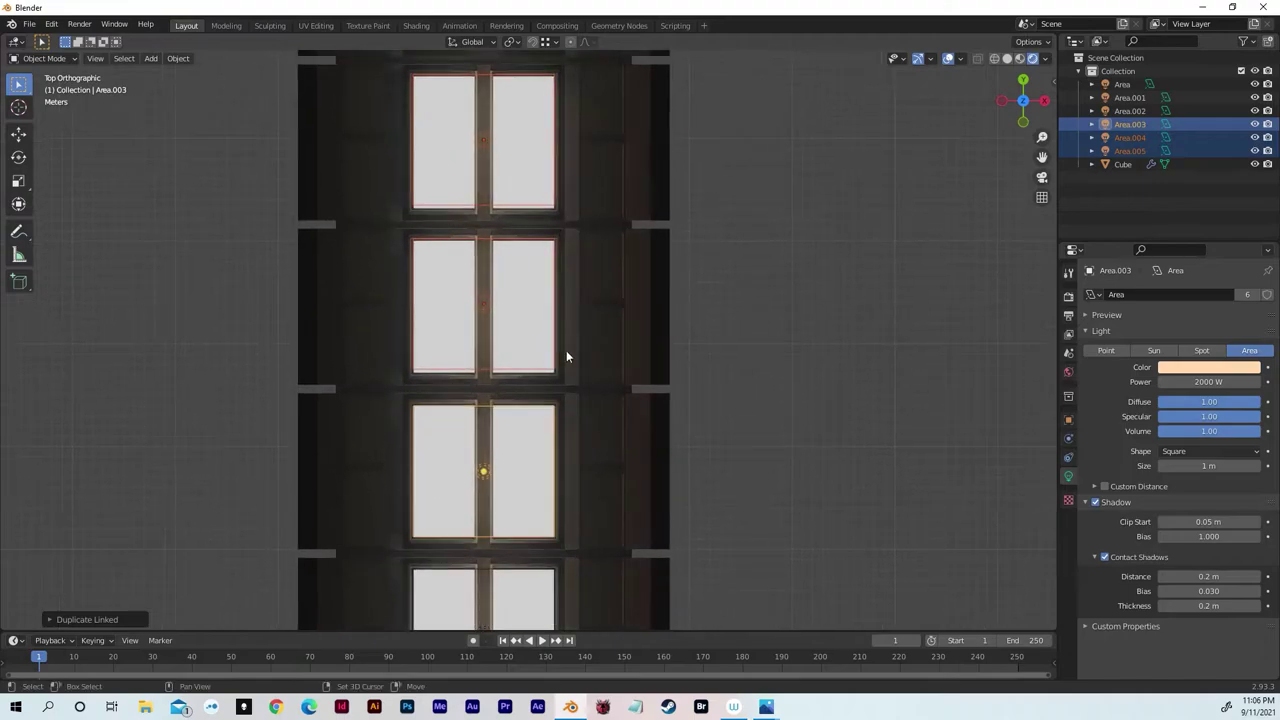
middle_click_drag(616, 537, 620, 524, "shift")
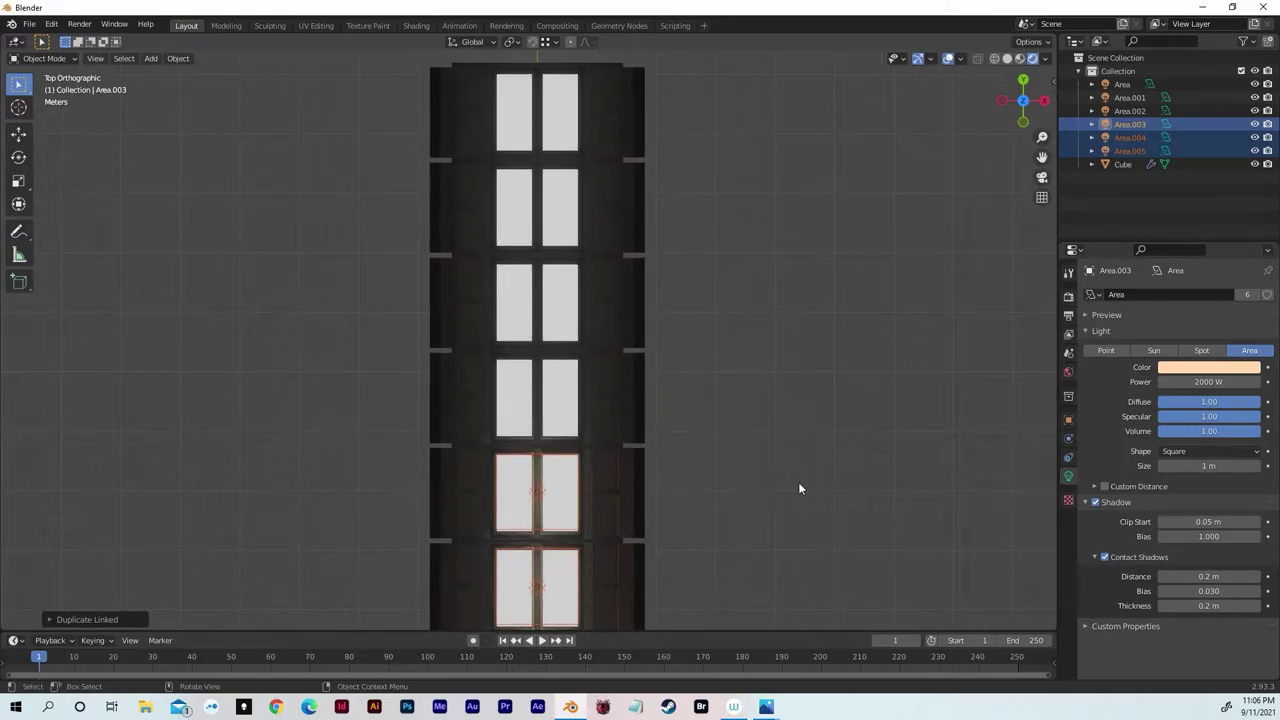
- Start another set of linked copies, cancel it, and clear the selection
key("alt+d")
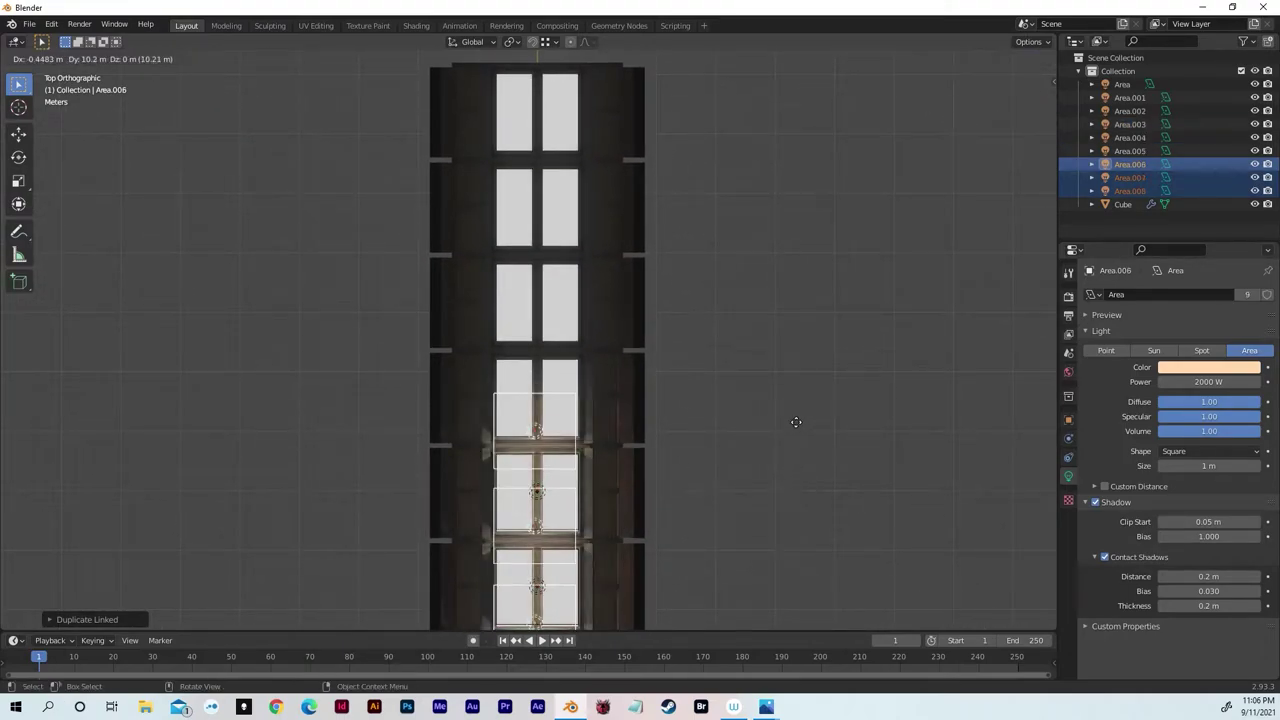
key("y")
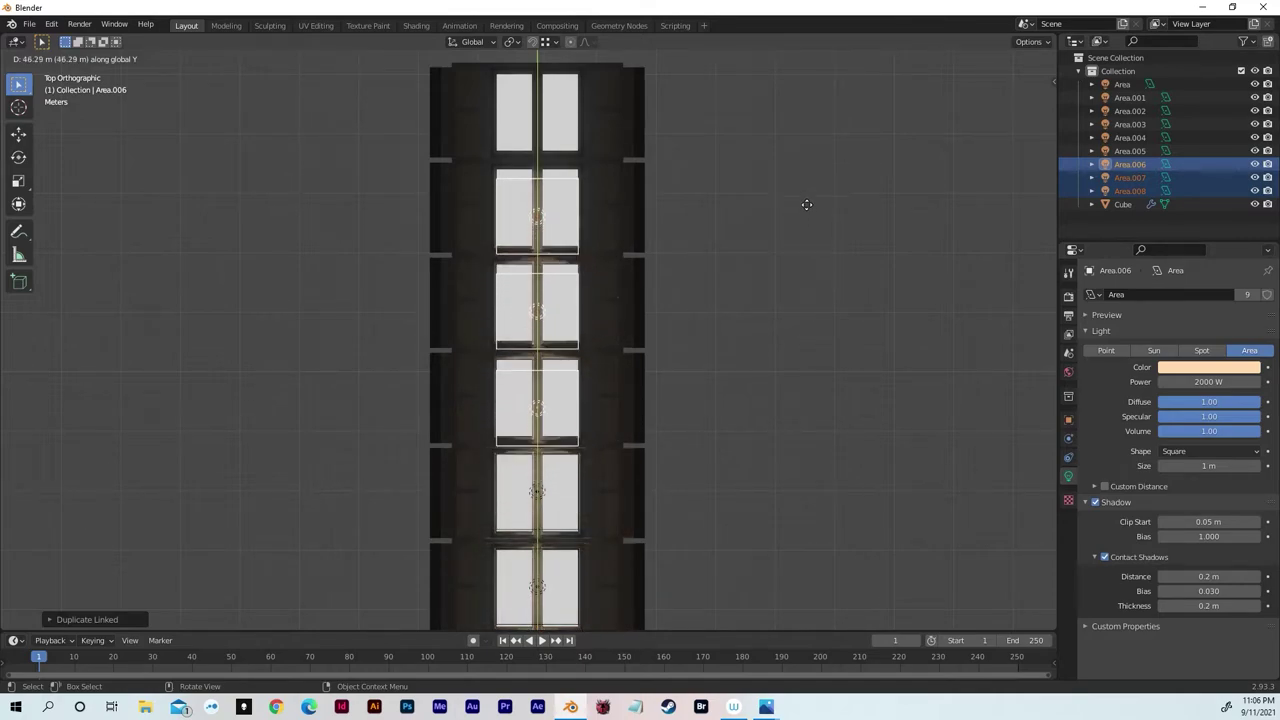
key("Escape")
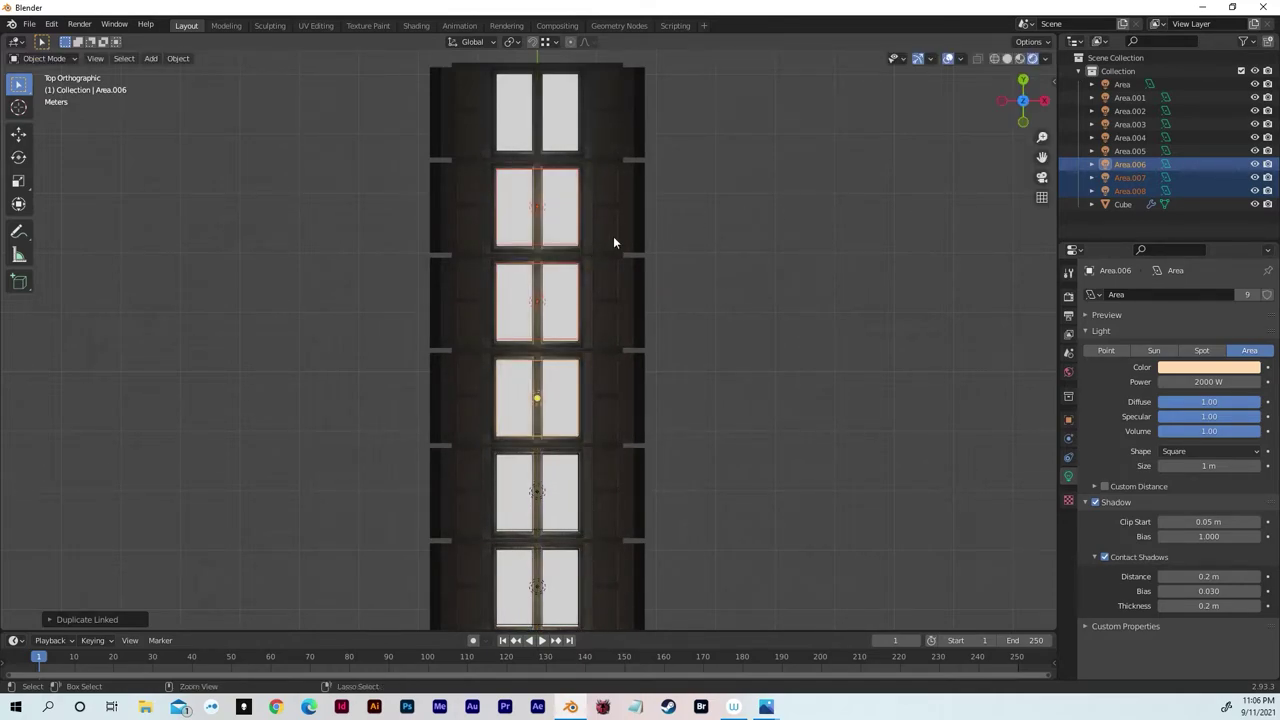
left_click_drag(662, 274, 462, 397)
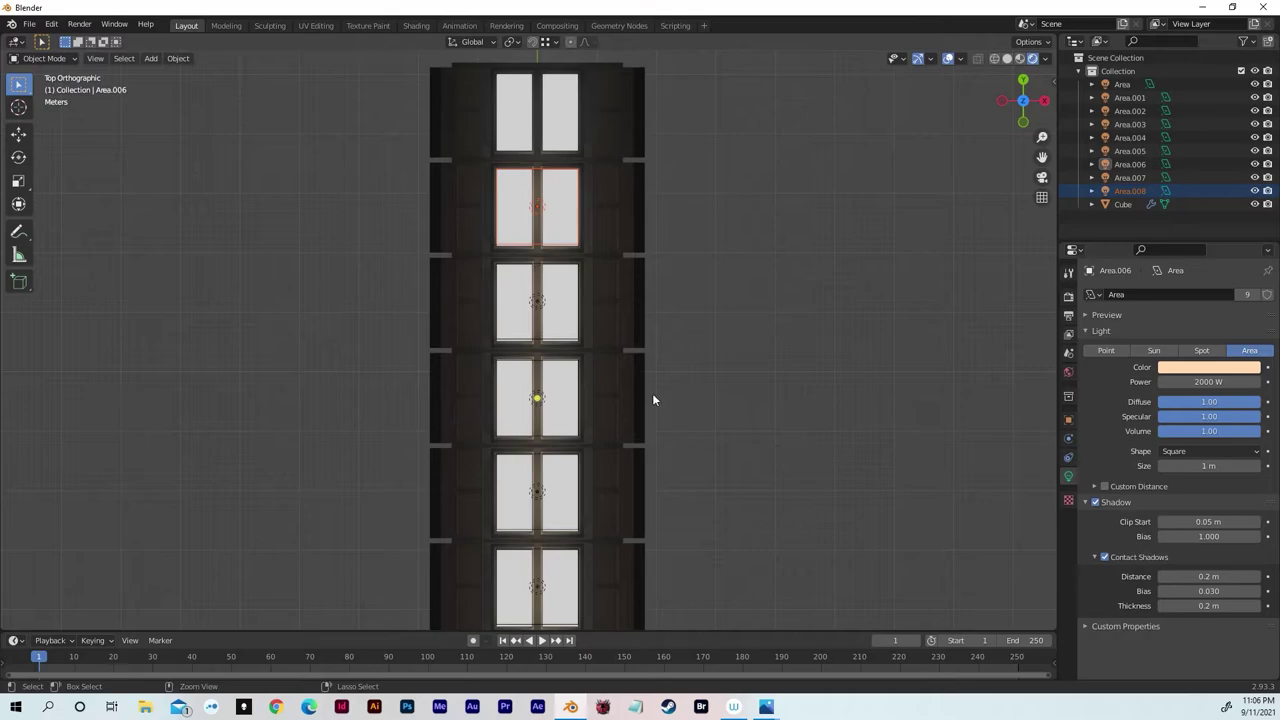
left_click(552, 210, "shift")
middle_click_drag(710, 213, 784, 192)
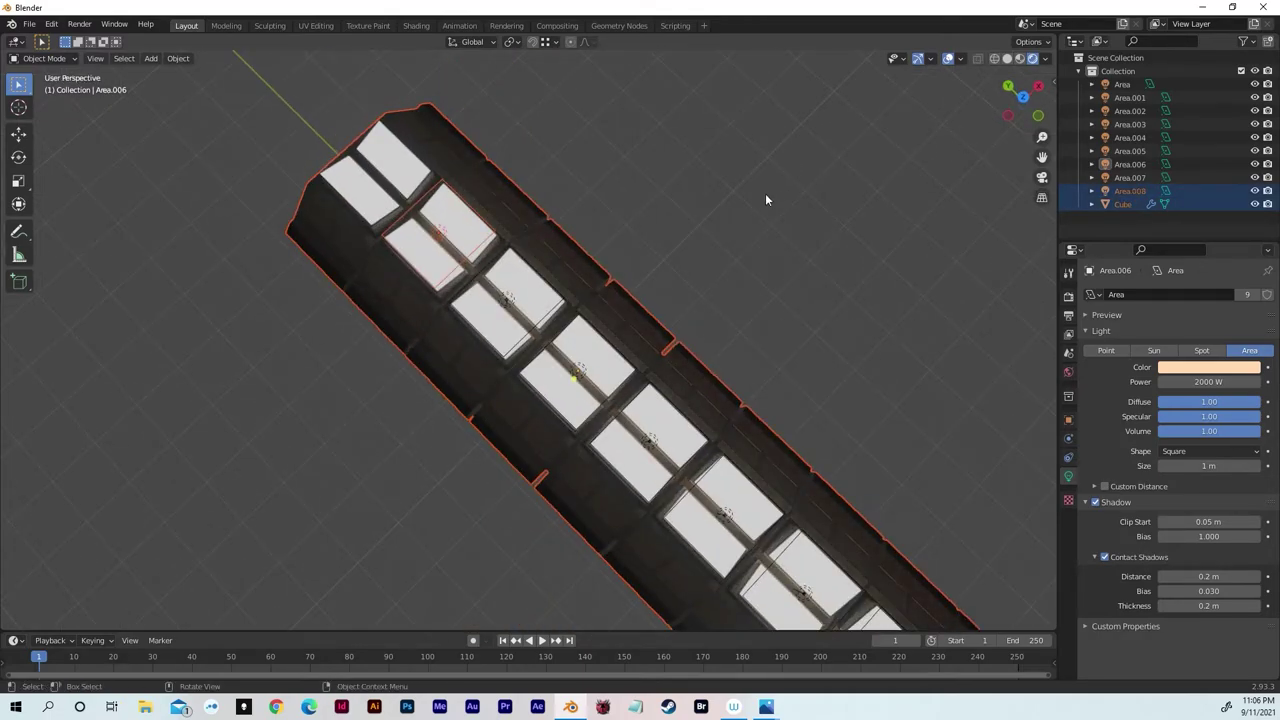
left_click(765, 195)
middle_click_drag(629, 214, 770, 160)
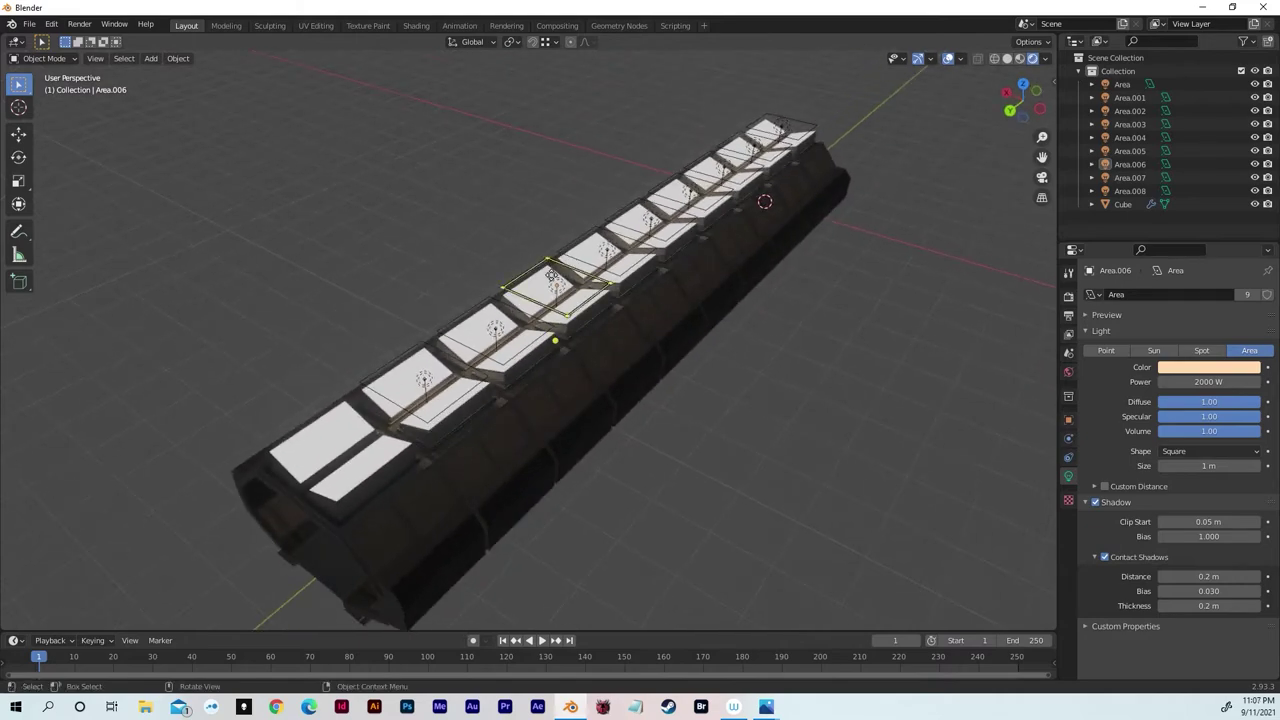
- Make a linked copy of Area.008 and move it along Y over the last skylight
left_click(425, 381)
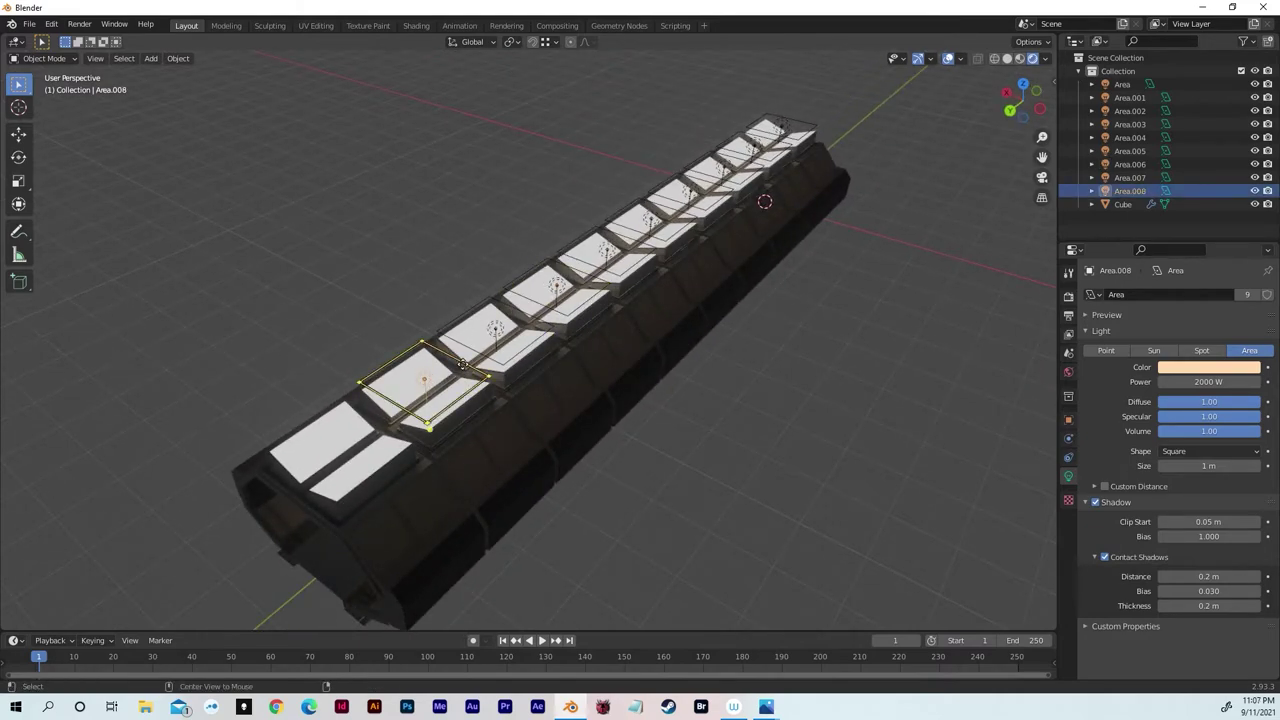
key("shift+d")
key("y")
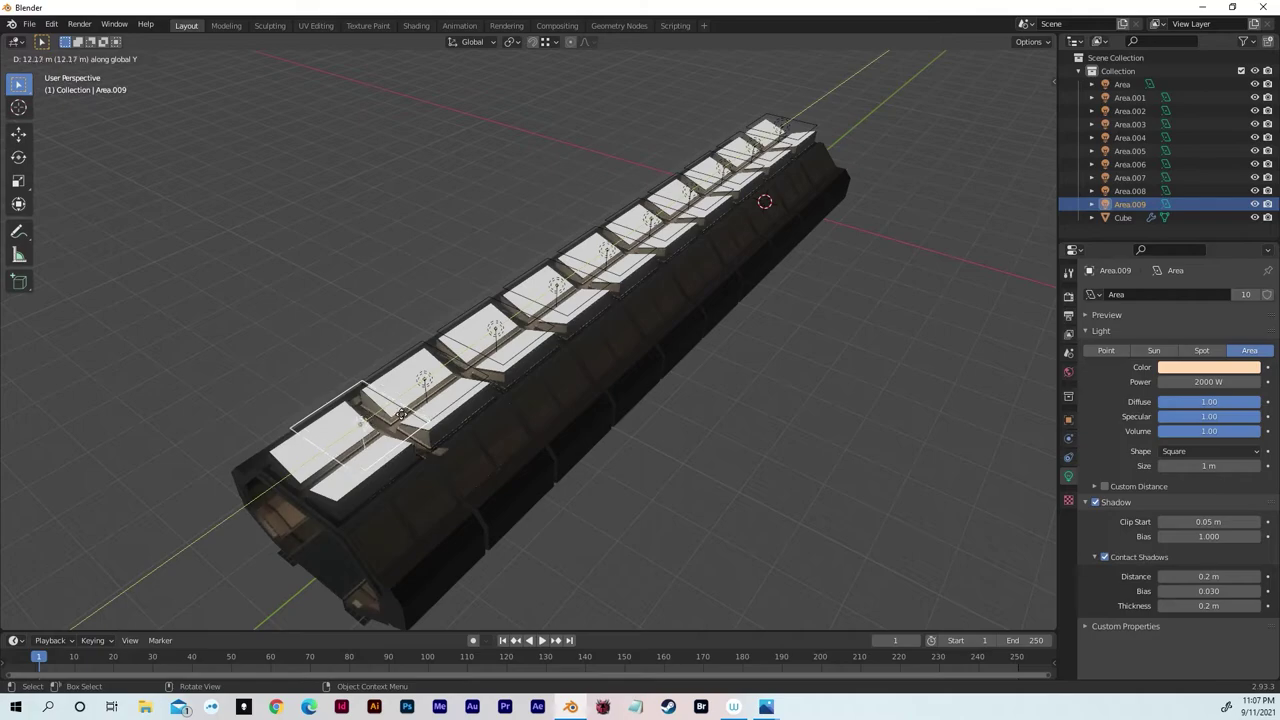
left_click(381, 438)
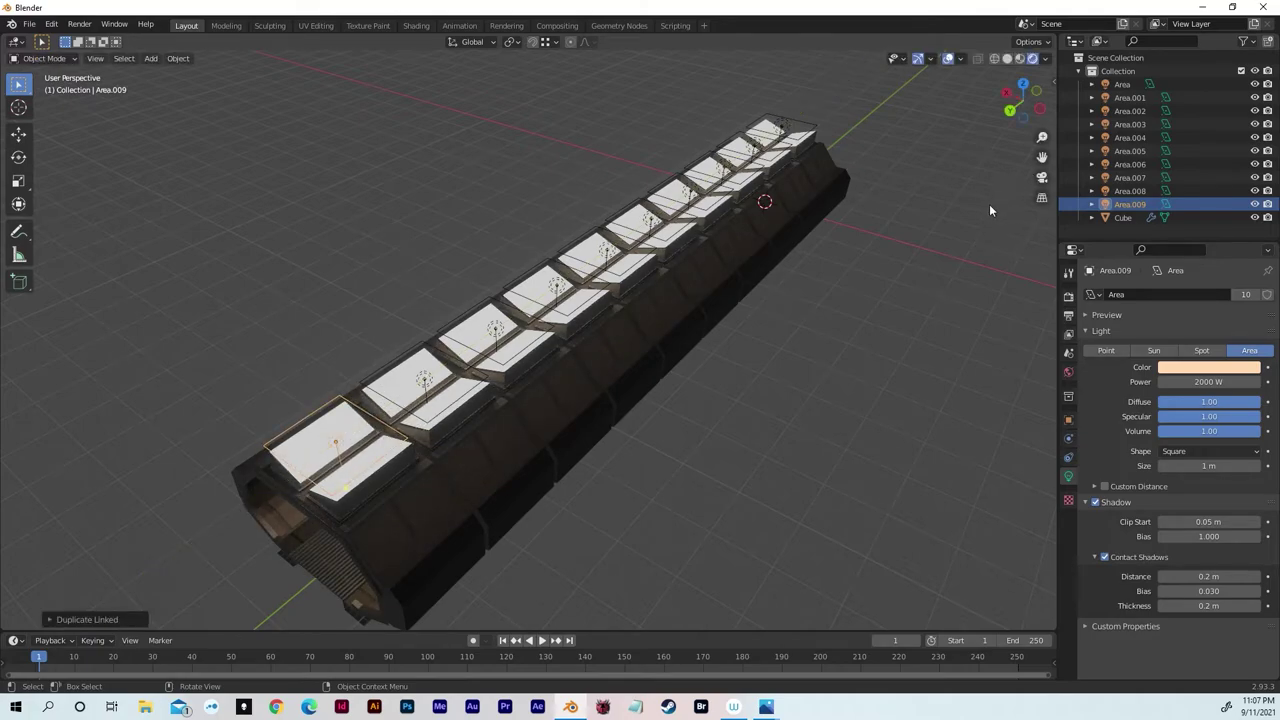
middle_click_drag(991, 206, 625, 352)
scroll(594, 176, "up", 5)
scroll(557, 237, "up", 2)
scroll(785, 470, "down", 6)
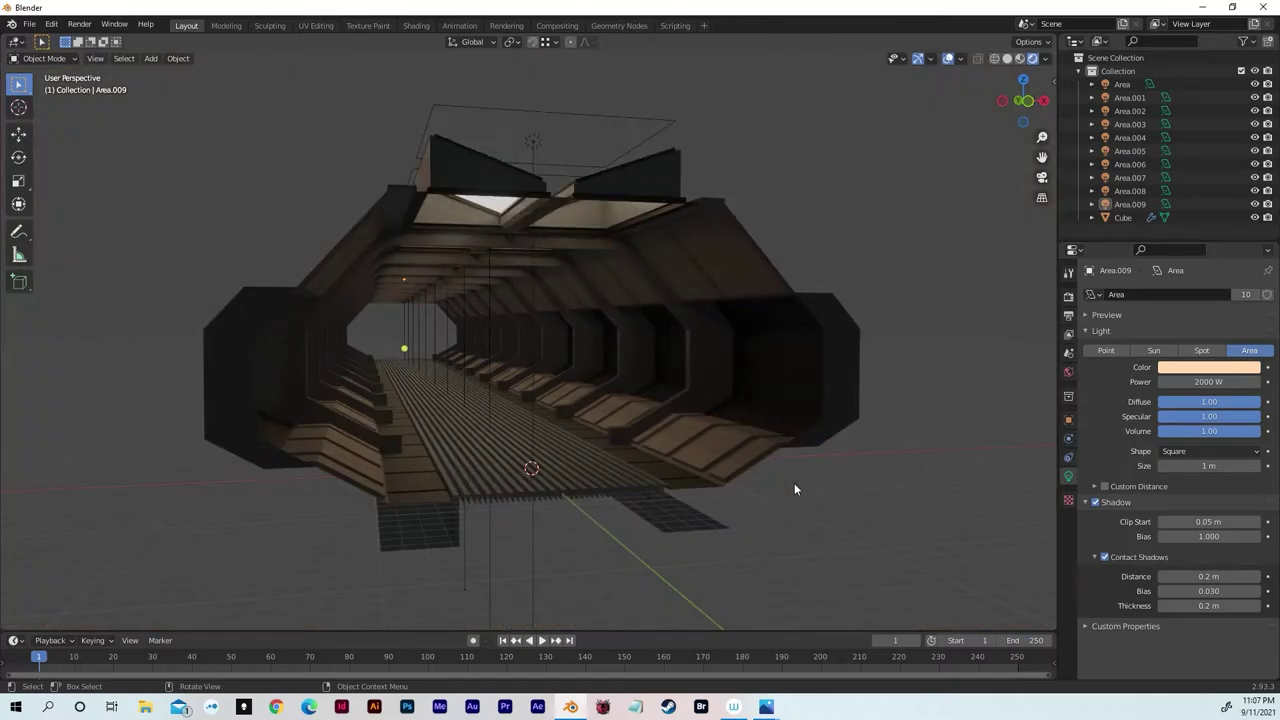
- Raise the Cube's Array modifier Count to 16, then settle it at 15
left_click(741, 443)
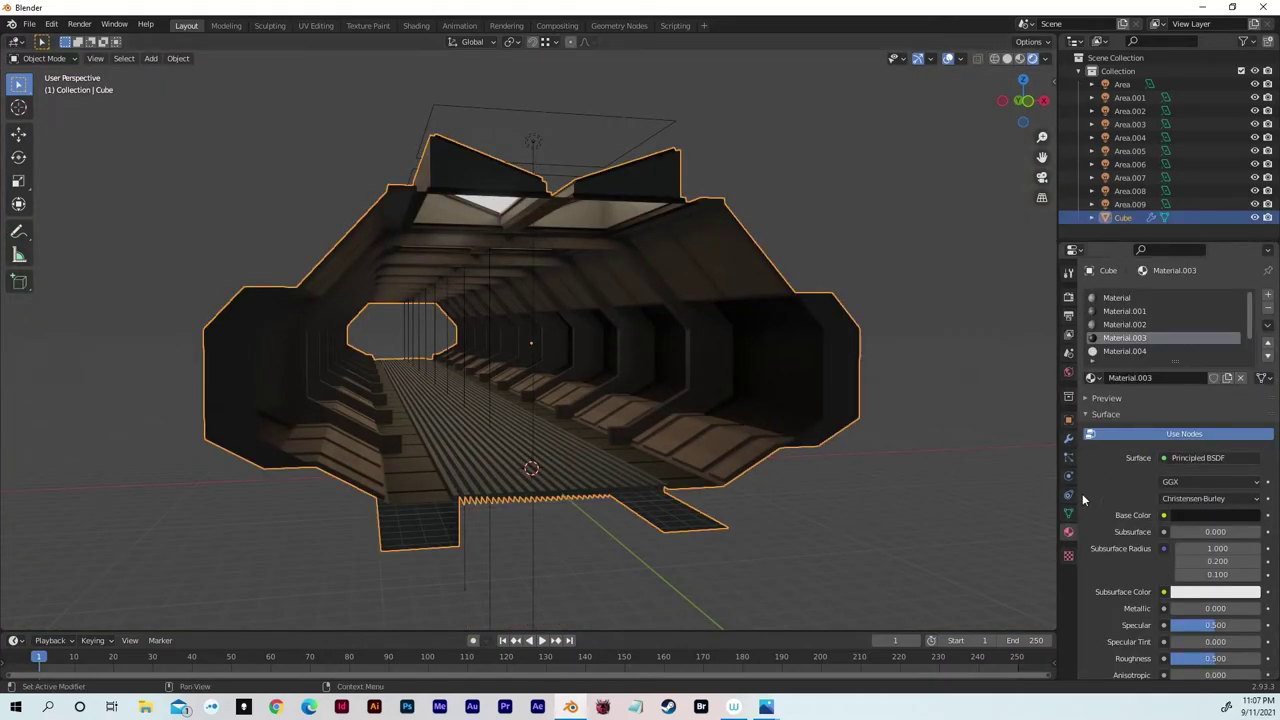
left_click(1069, 439)
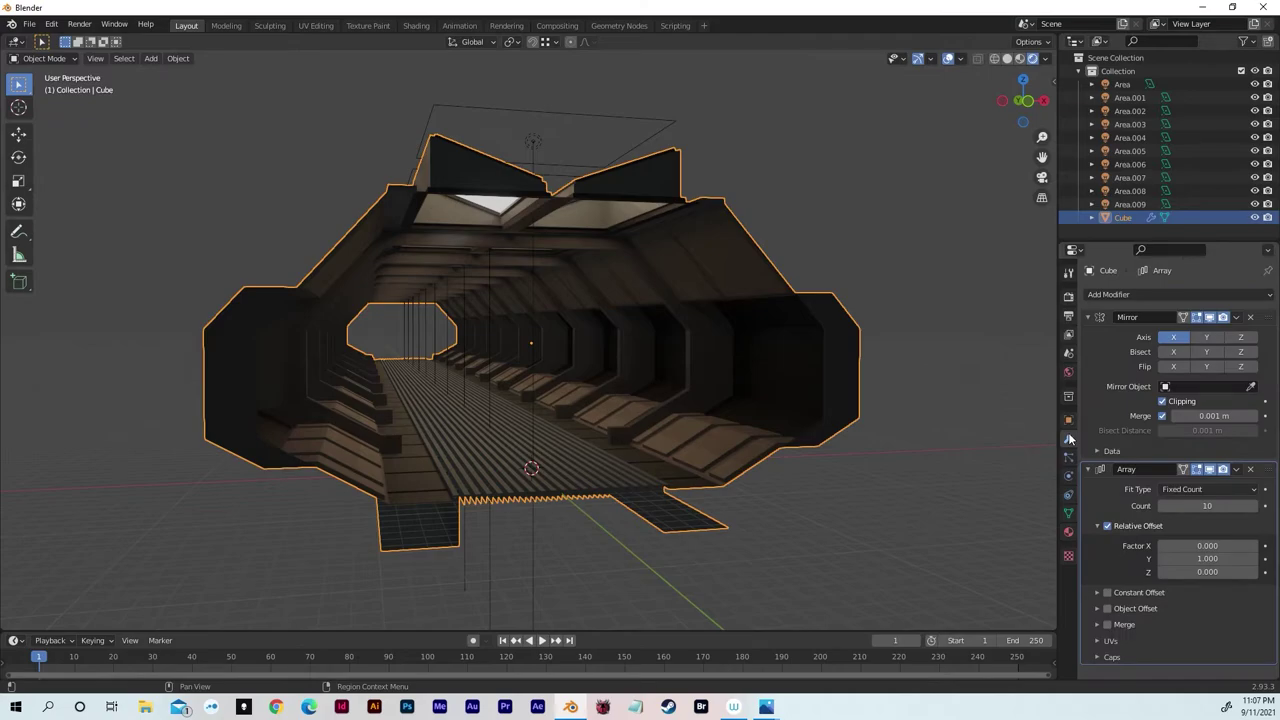
left_click(1255, 506)
left_click(1255, 506)
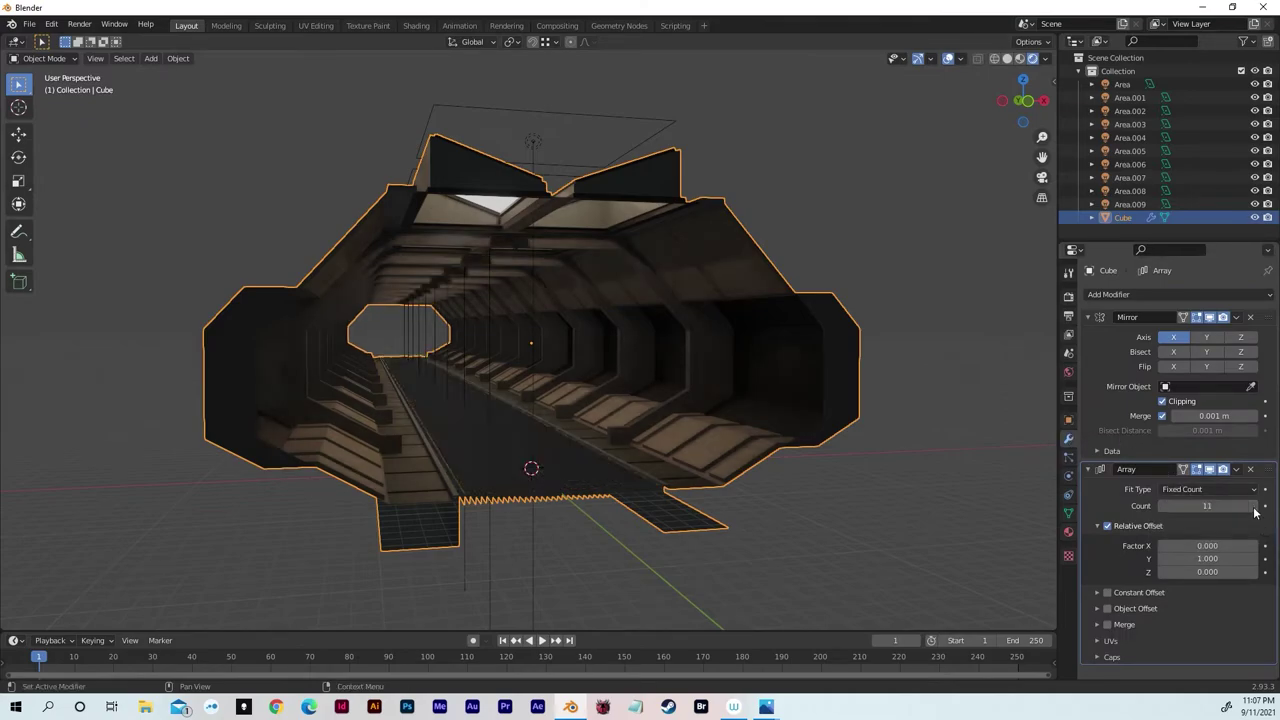
left_click(1255, 506)
left_click(1255, 506)
left_click(1255, 506)
left_click(1255, 506)
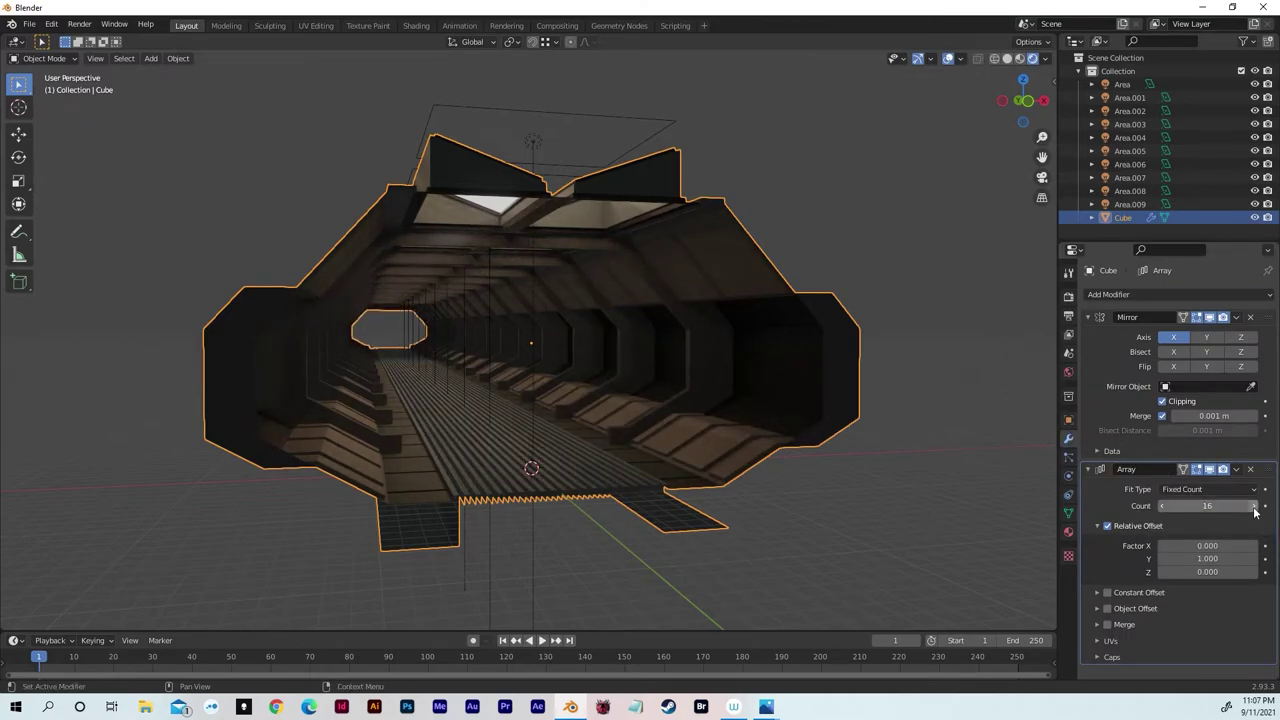
left_click(1167, 506)
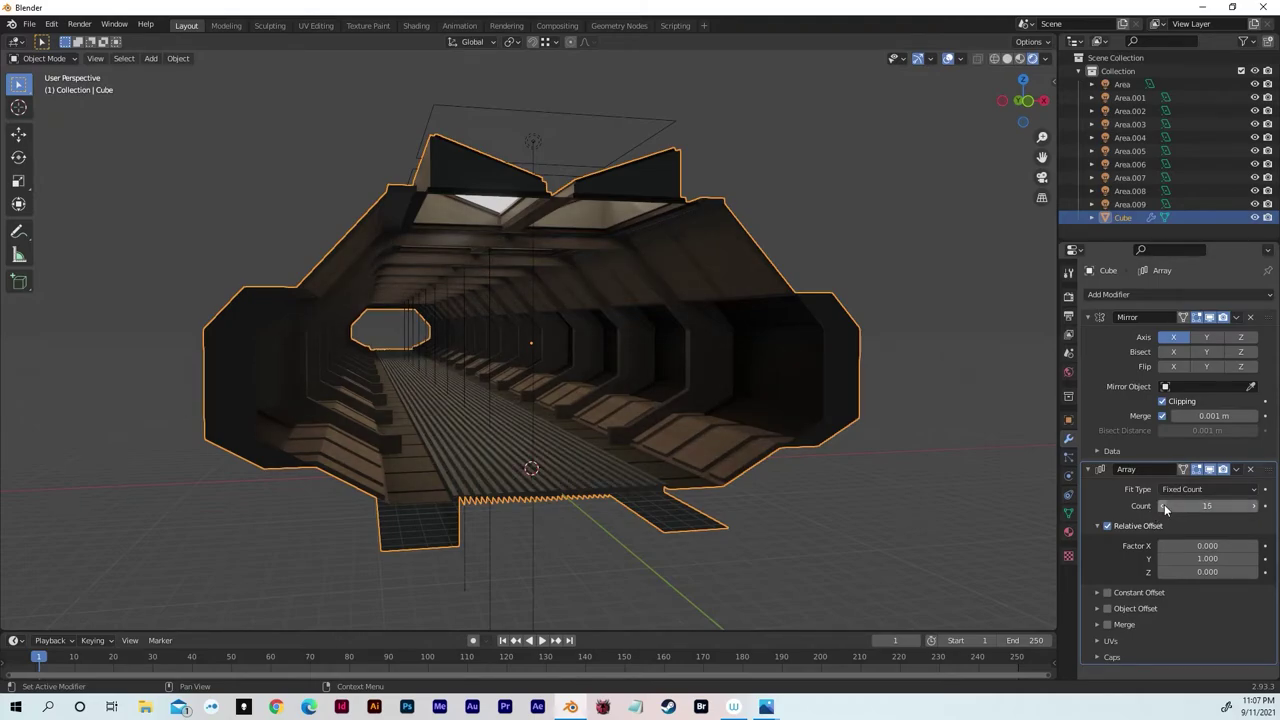
left_click(1163, 506)
middle_click_drag(902, 434, 886, 440)
scroll(886, 437, "up", 10)
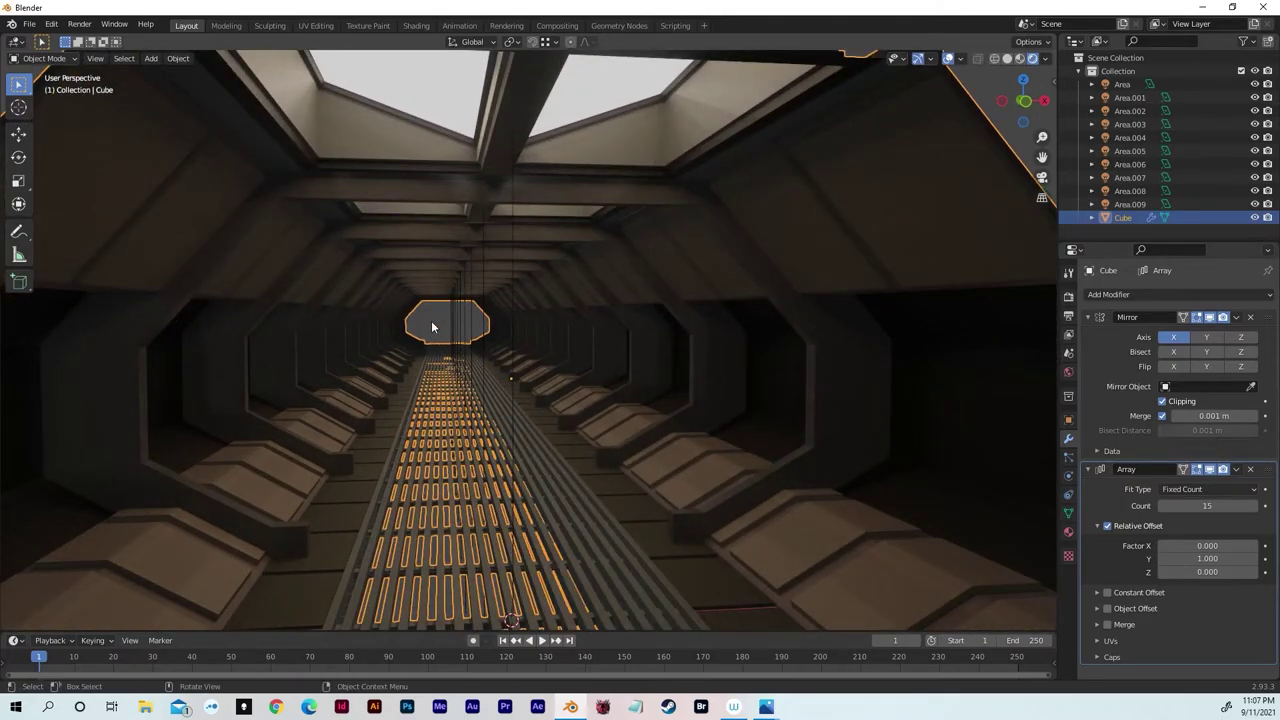
left_click(432, 324)
middle_click_drag(432, 324, 377, 325)
mouse_move(629, 327)
middle_mouse_down()
mouse_move(594, 334)
mouse_move(632, 336)
middle_mouse_up()
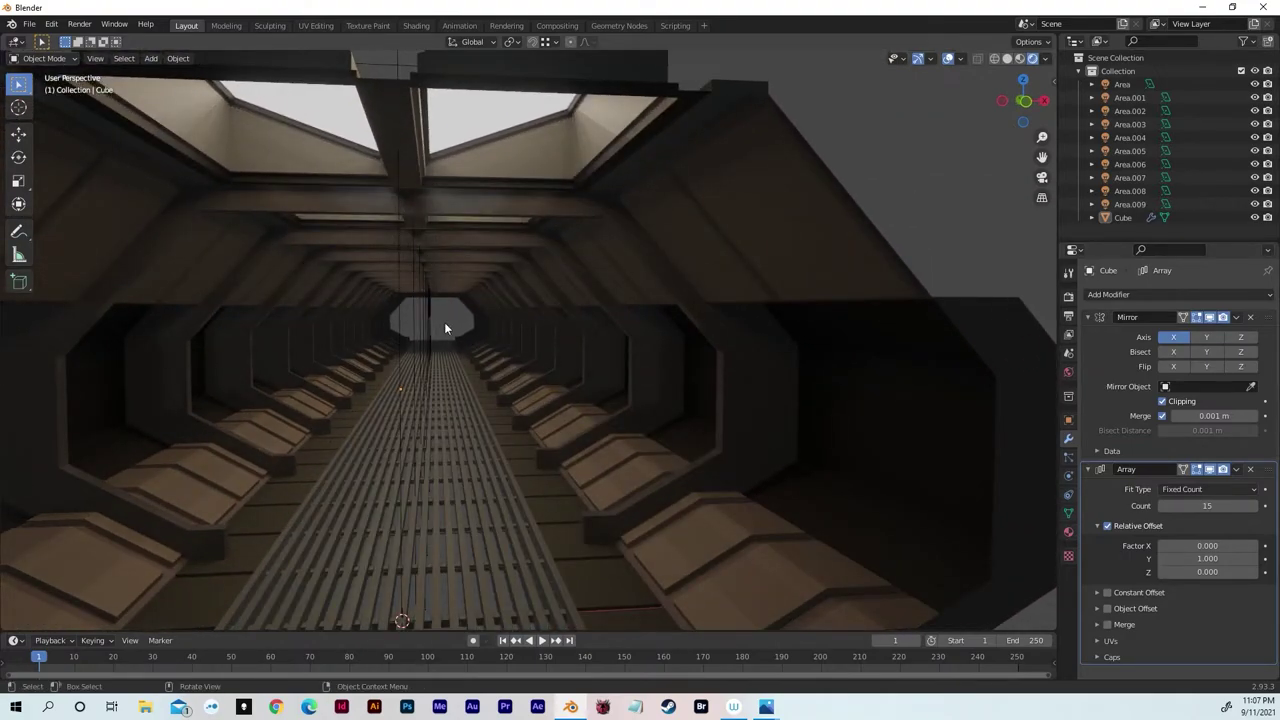
- Add a cylinder to the scene near the tunnel entrance
key("shift+a")
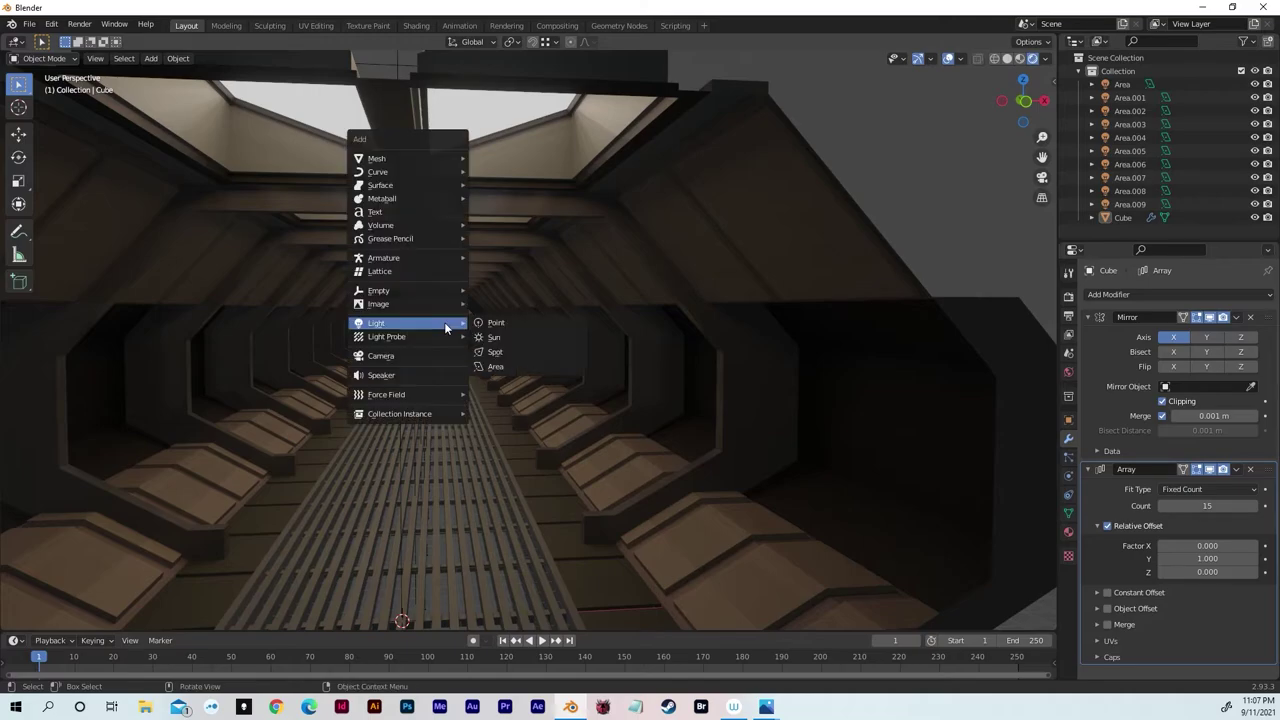
mouse_move(407, 160)
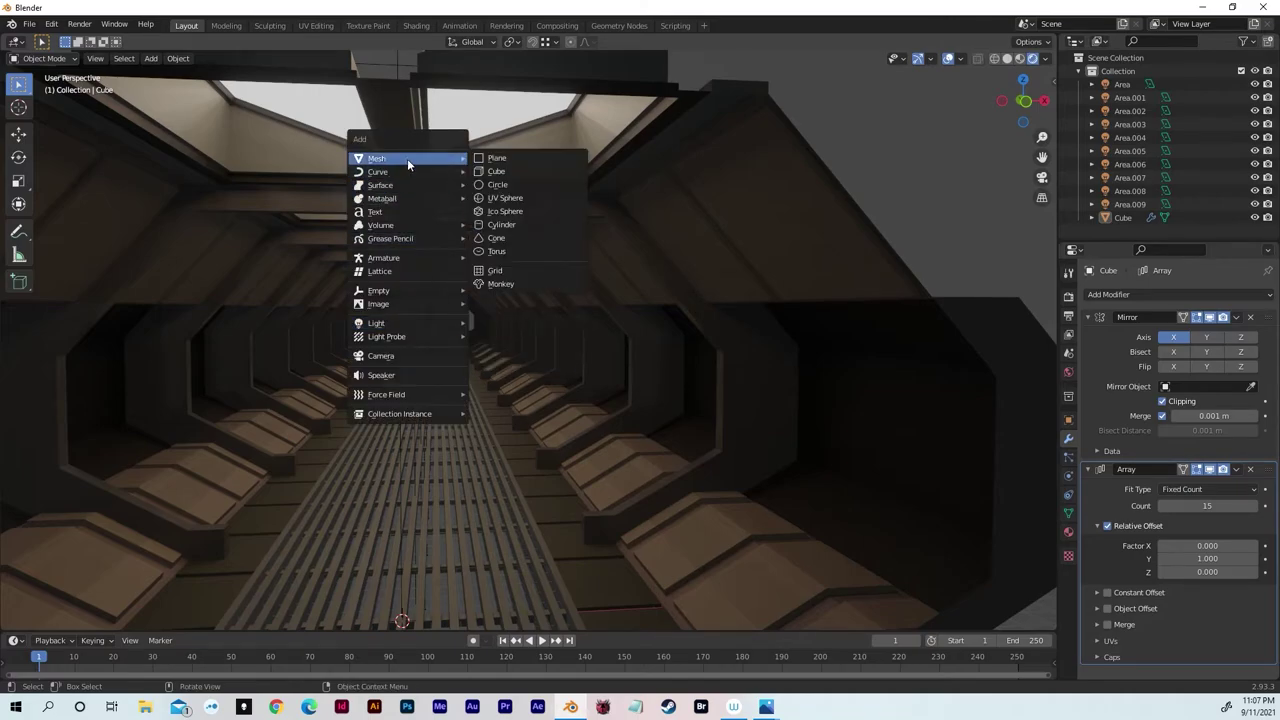
left_click(505, 225)
scroll(399, 386, "down", 8)
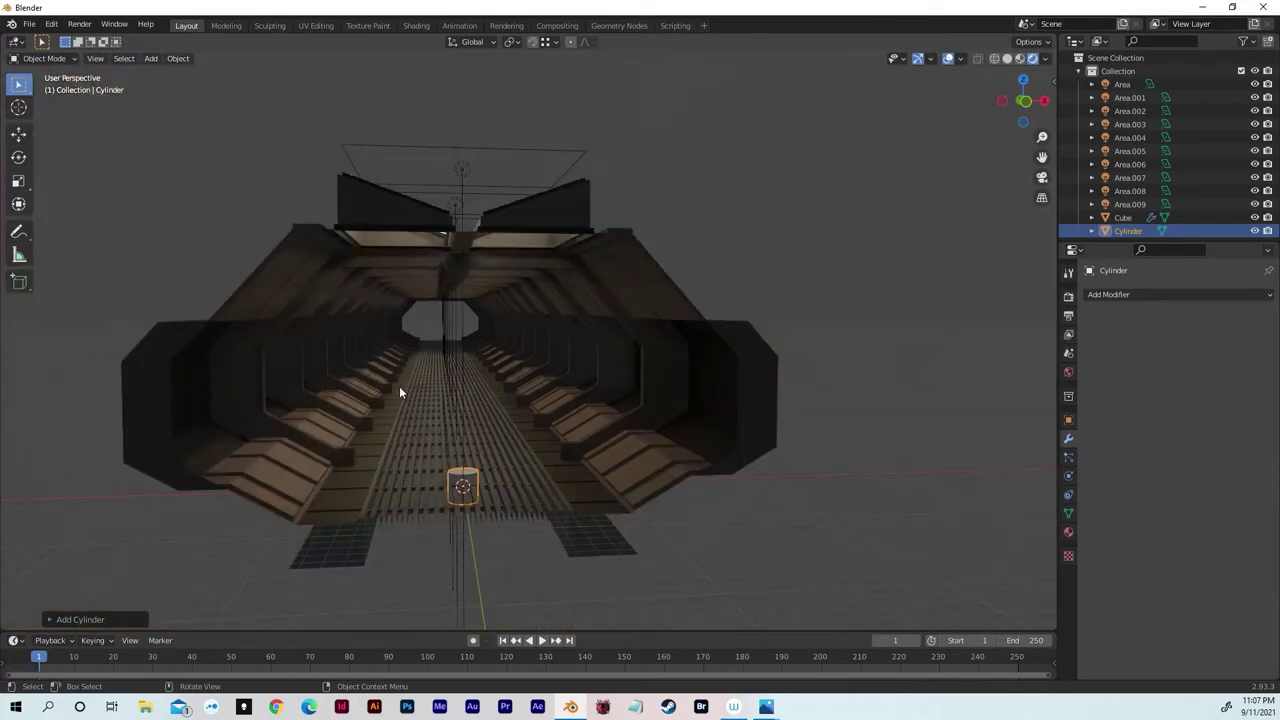
middle_click_drag(399, 386, 600, 484)
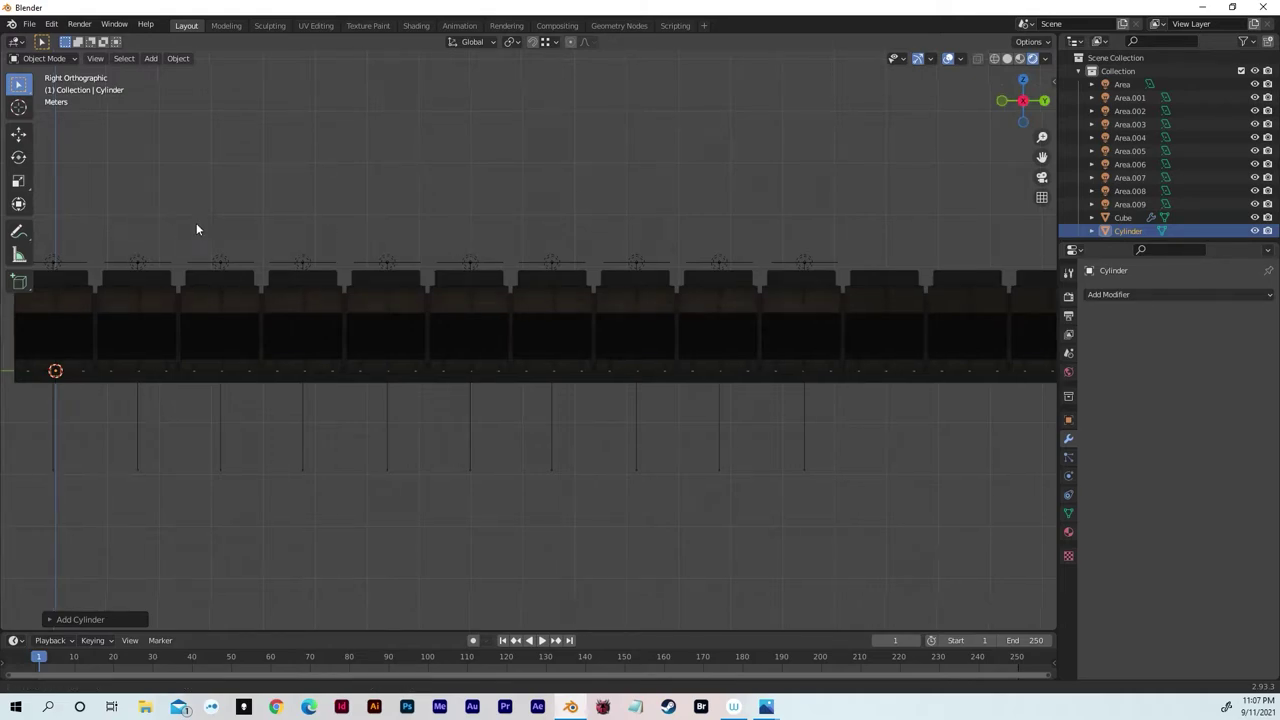
scroll(268, 374, "up", 5)
middle_click_drag(667, 355, 756, 367, "shift")
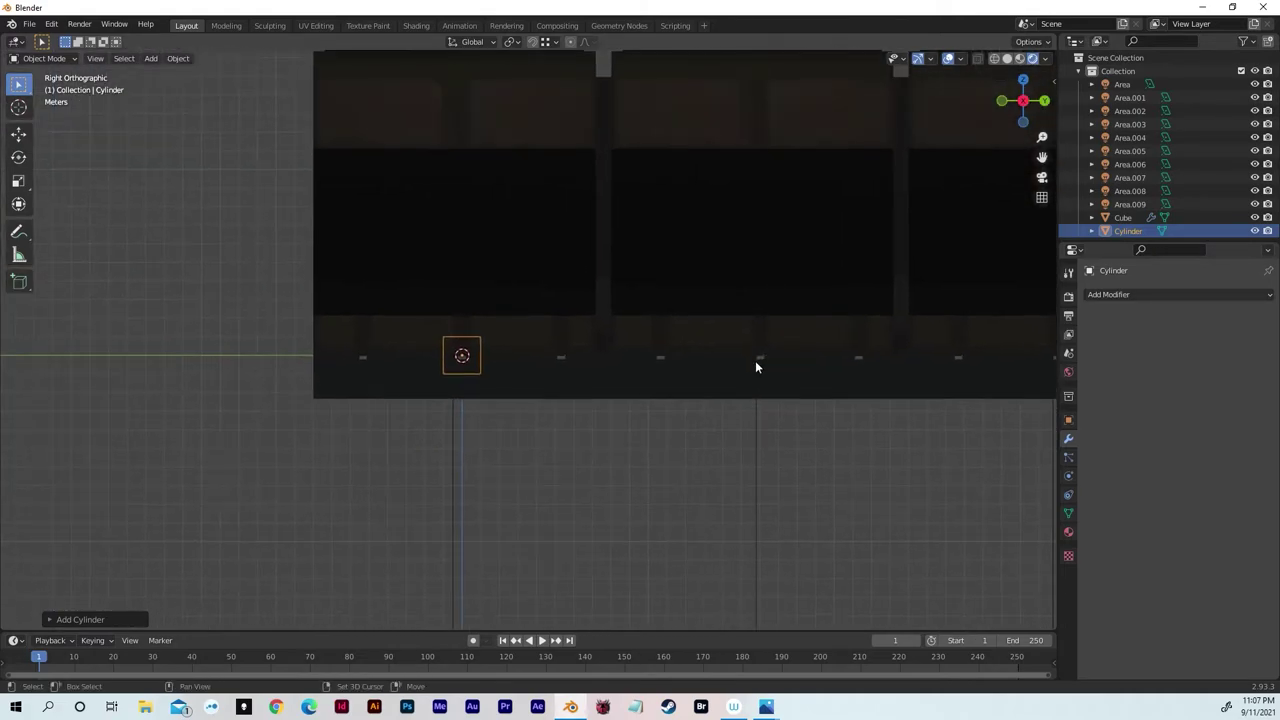
- Rotate the cylinder about X onto its side and raise it along Z
key("r")
key("x")
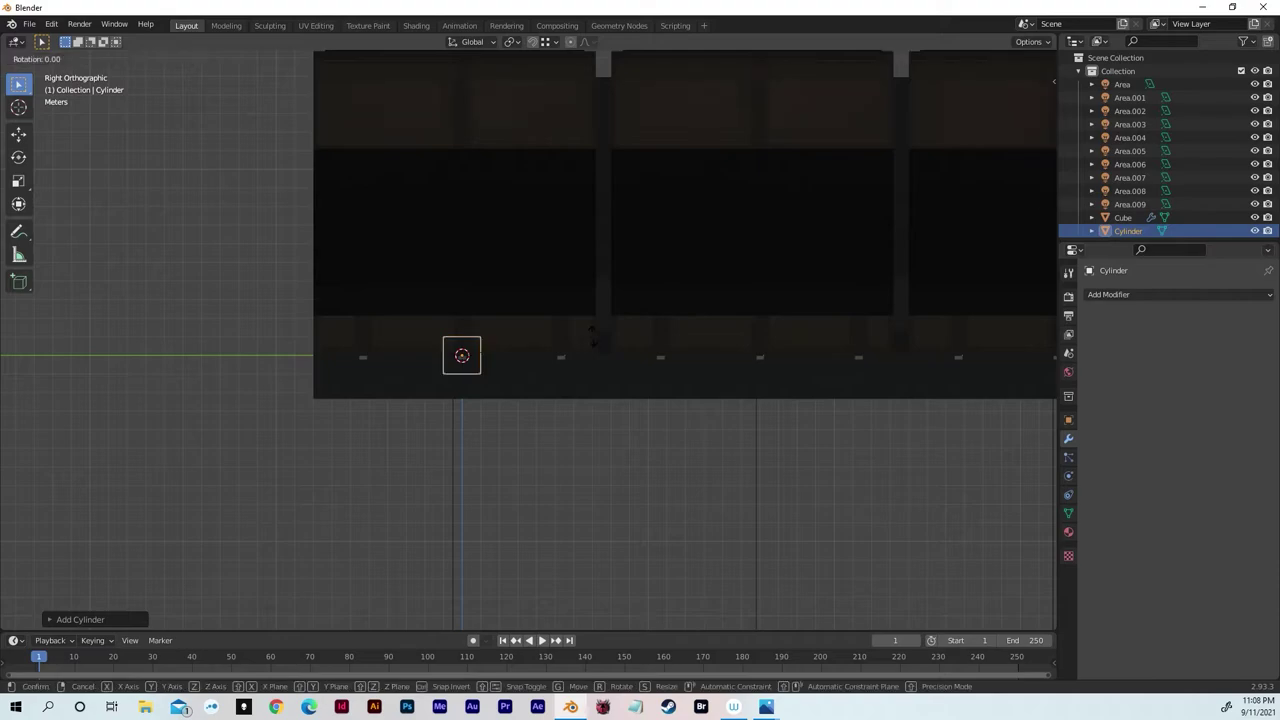
left_click(475, 465)
middle_click_drag(476, 463, 526, 466)
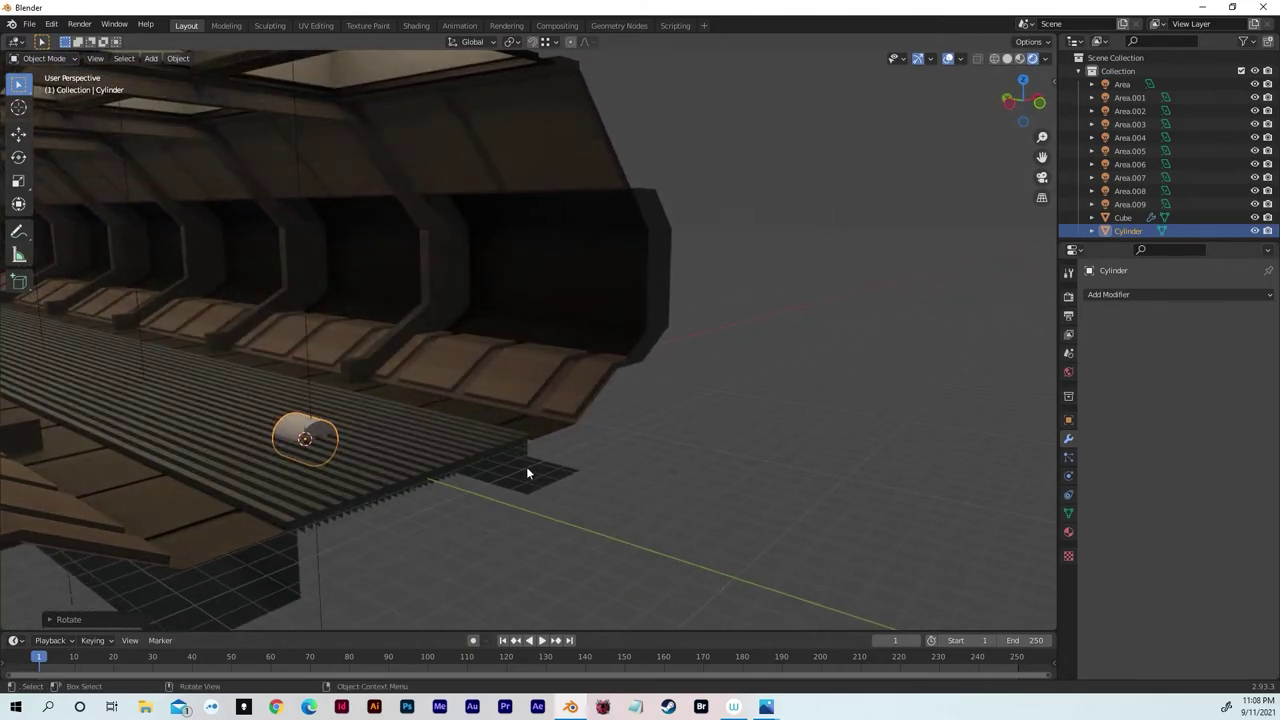
key("g")
key("z")
left_click(495, 302)
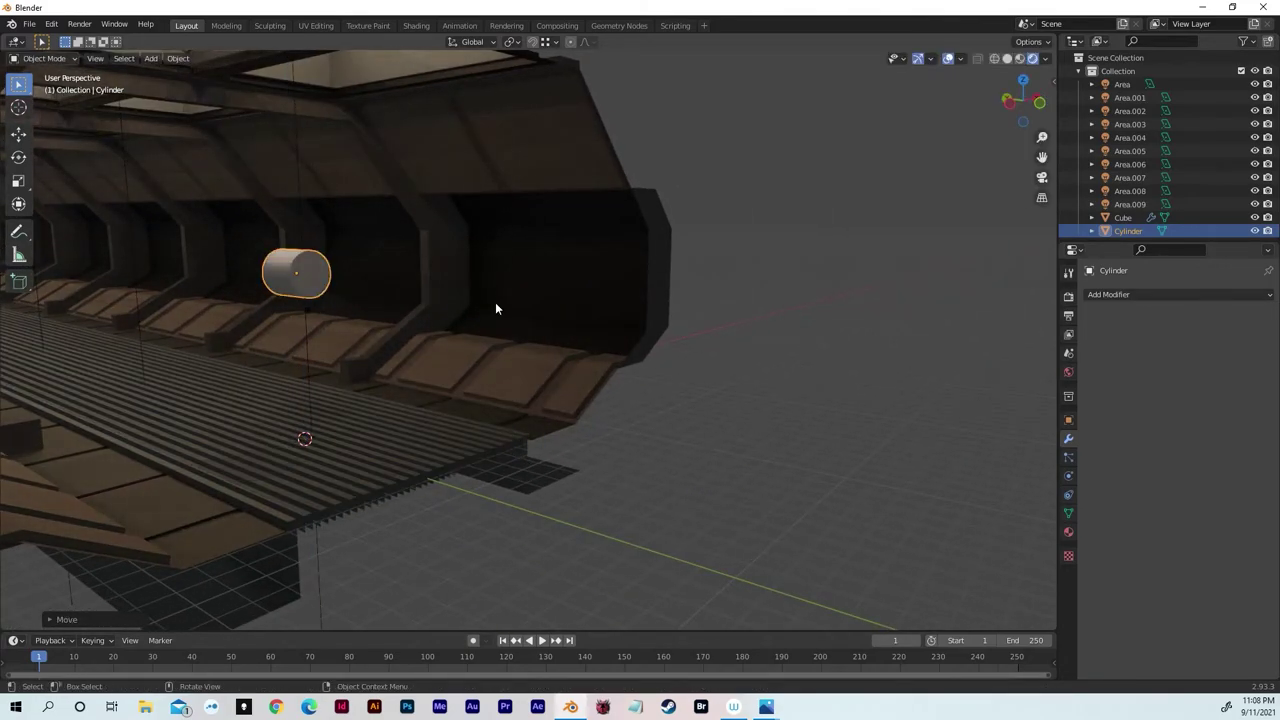
left_click(1044, 112)
scroll(690, 264, "up", 2)
scroll(690, 270, "up", 2)
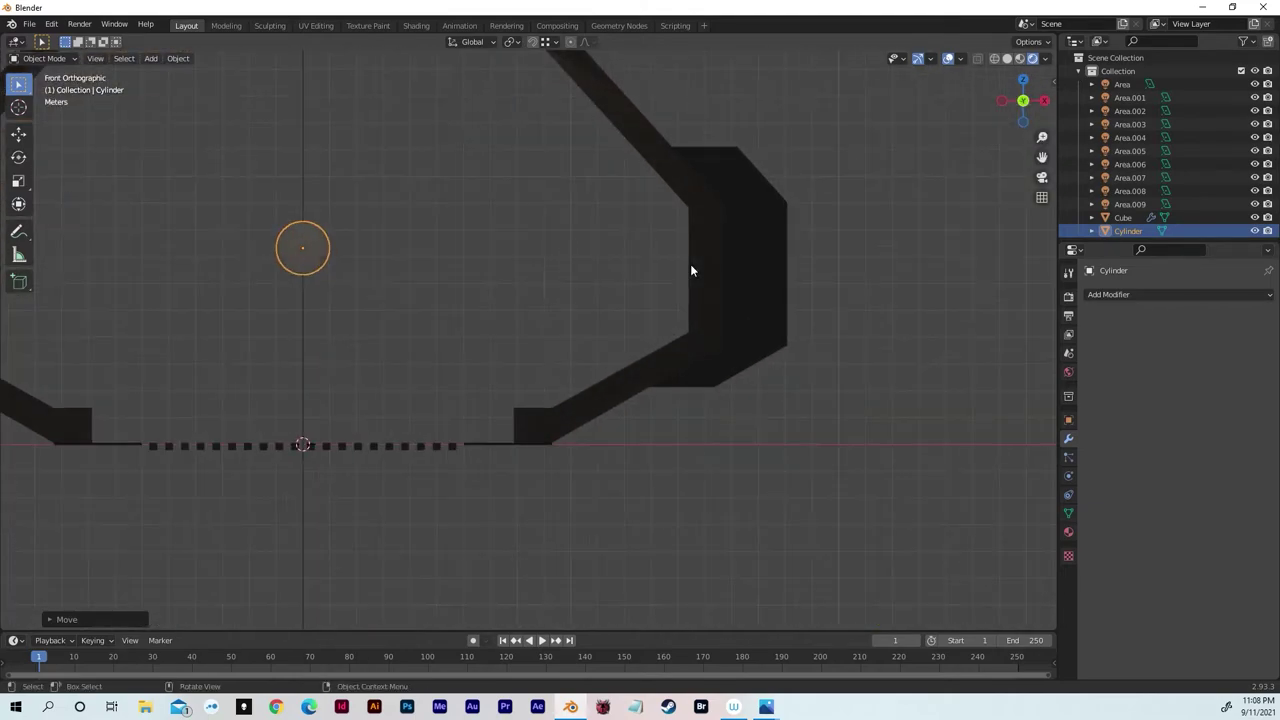
- Move the cylinder against the right corridor wall and adjust its overall size
key("g")
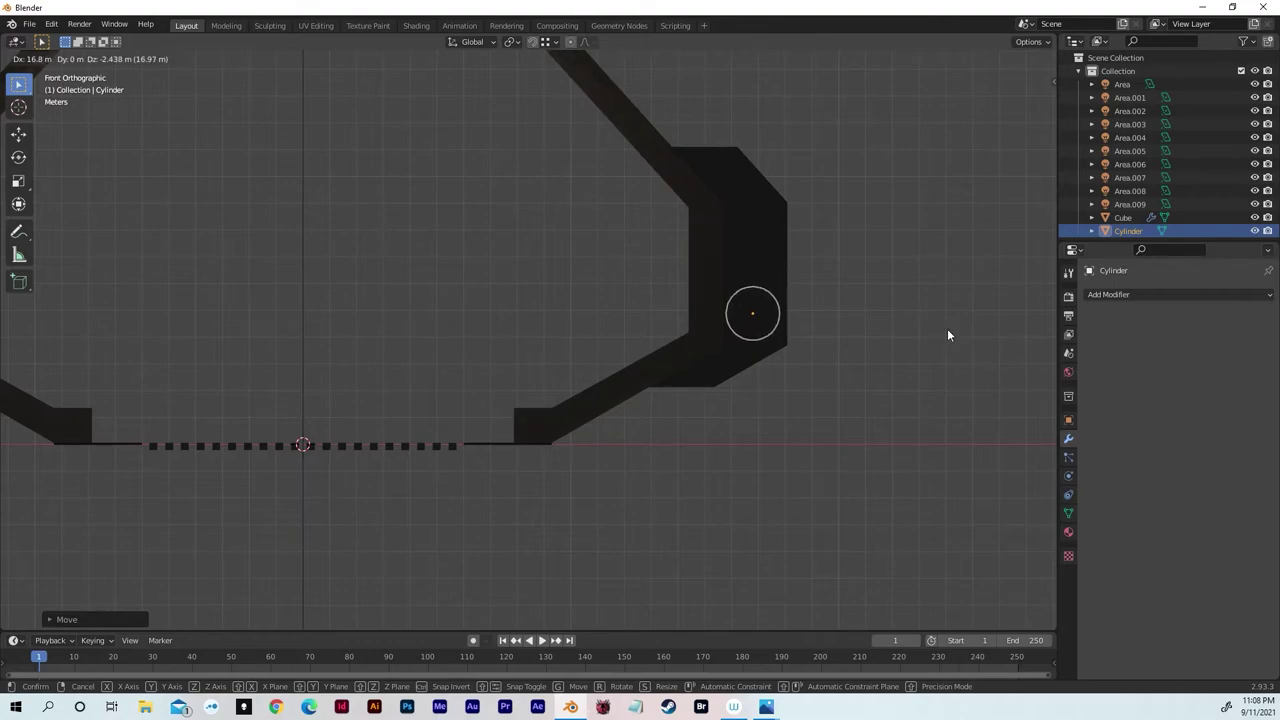
left_click(948, 335)
middle_click_drag(763, 300, 650, 382)
key("s")
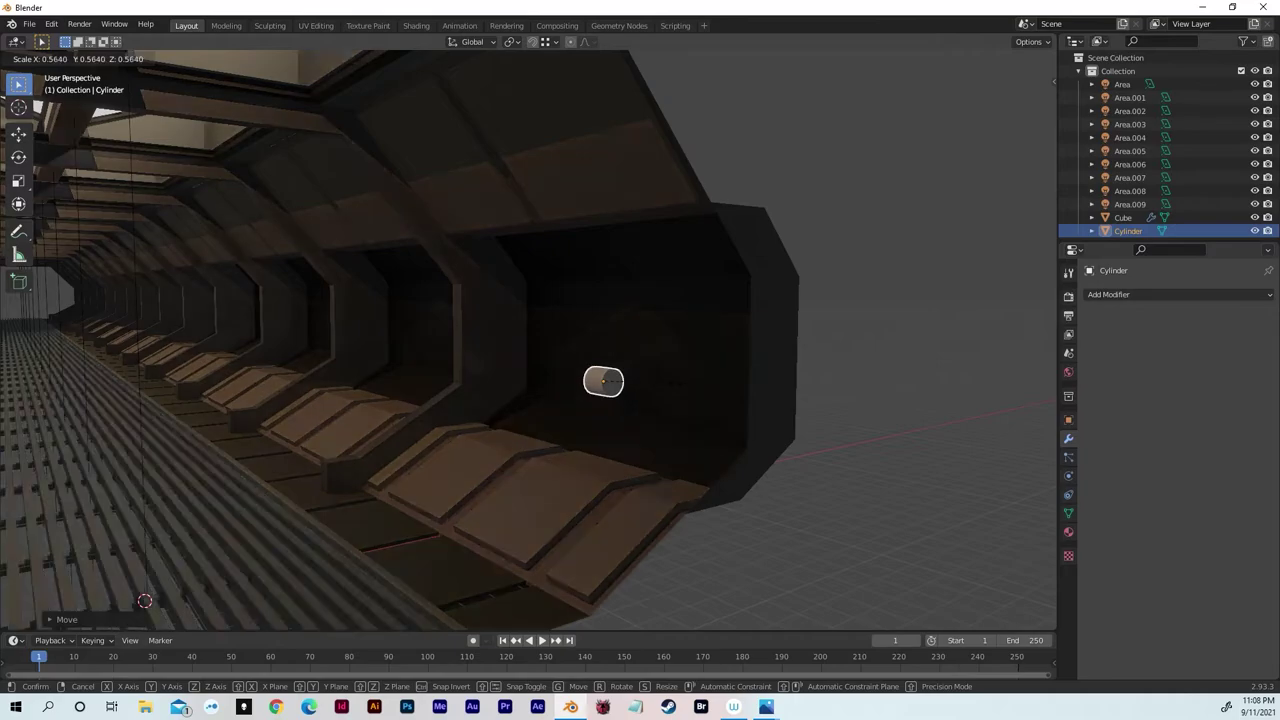
left_click(714, 392)
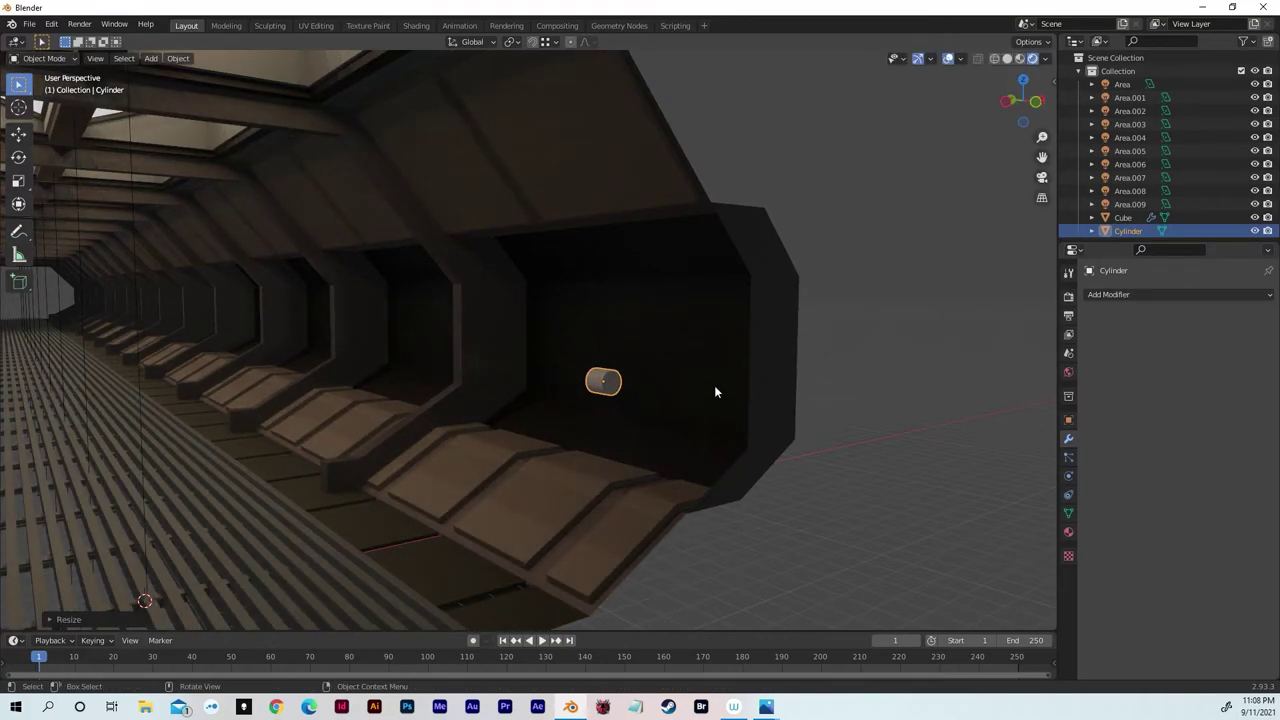
key("s")
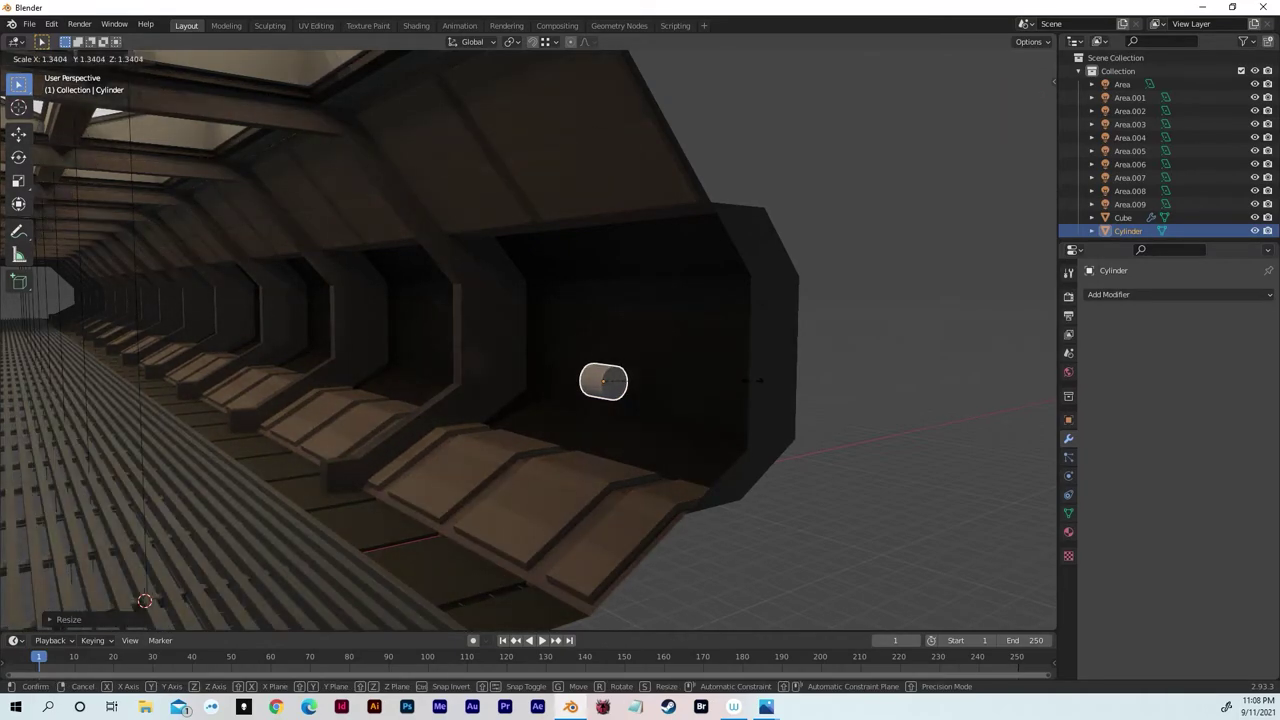
left_click(753, 387)
- Stretch the cylinder along Y into a long, thin pipe and slide it along the wall
key("s")
key("y")
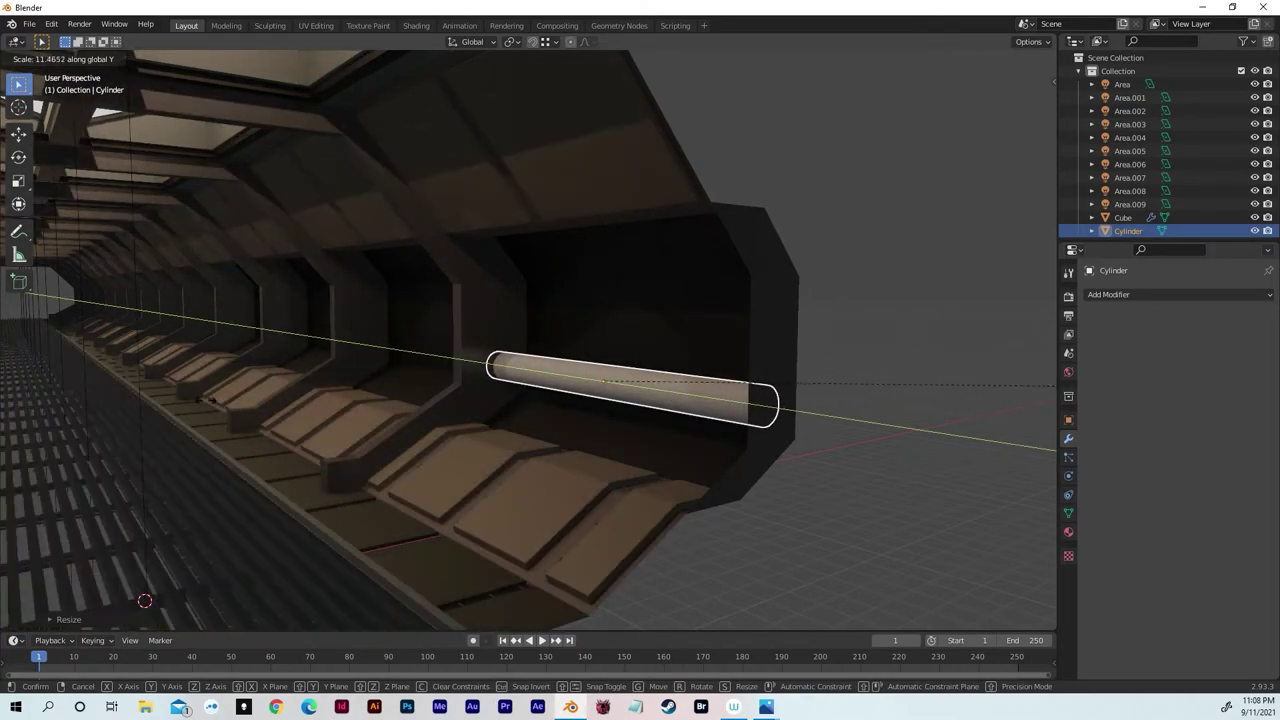
left_click(175, 401)
middle_click_drag(175, 401, 363, 449)
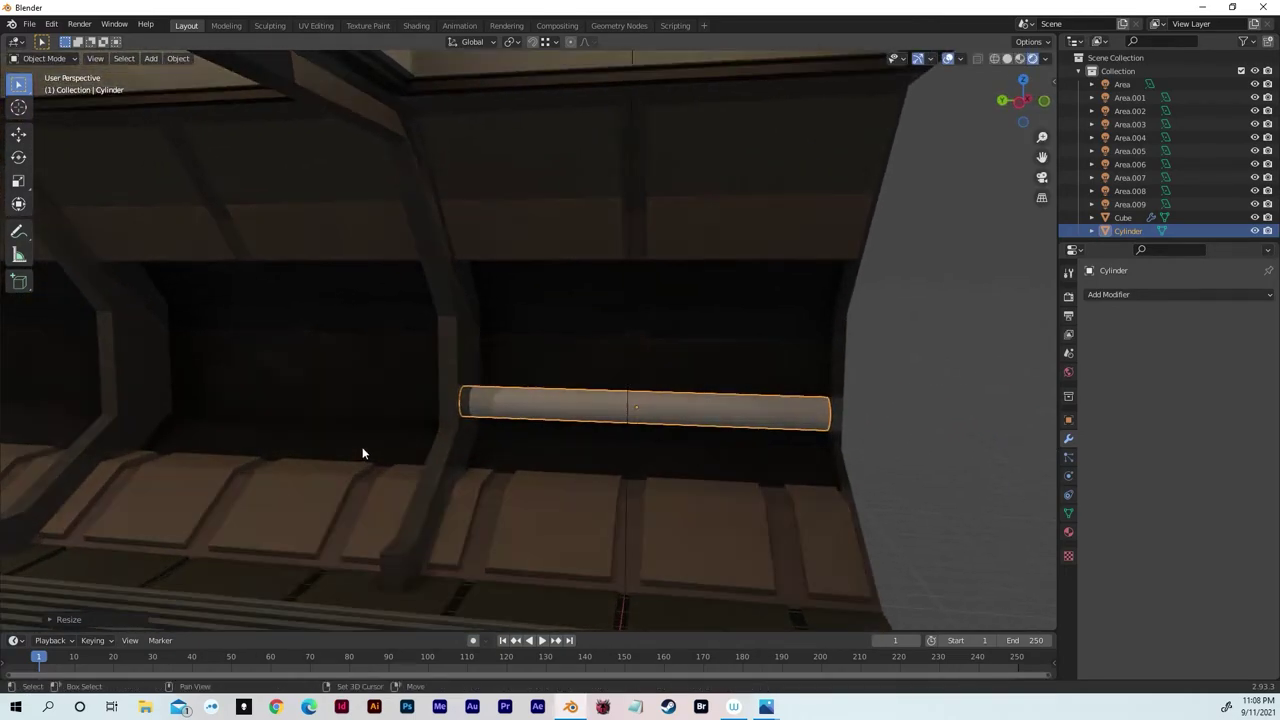
key("g")
key("y")
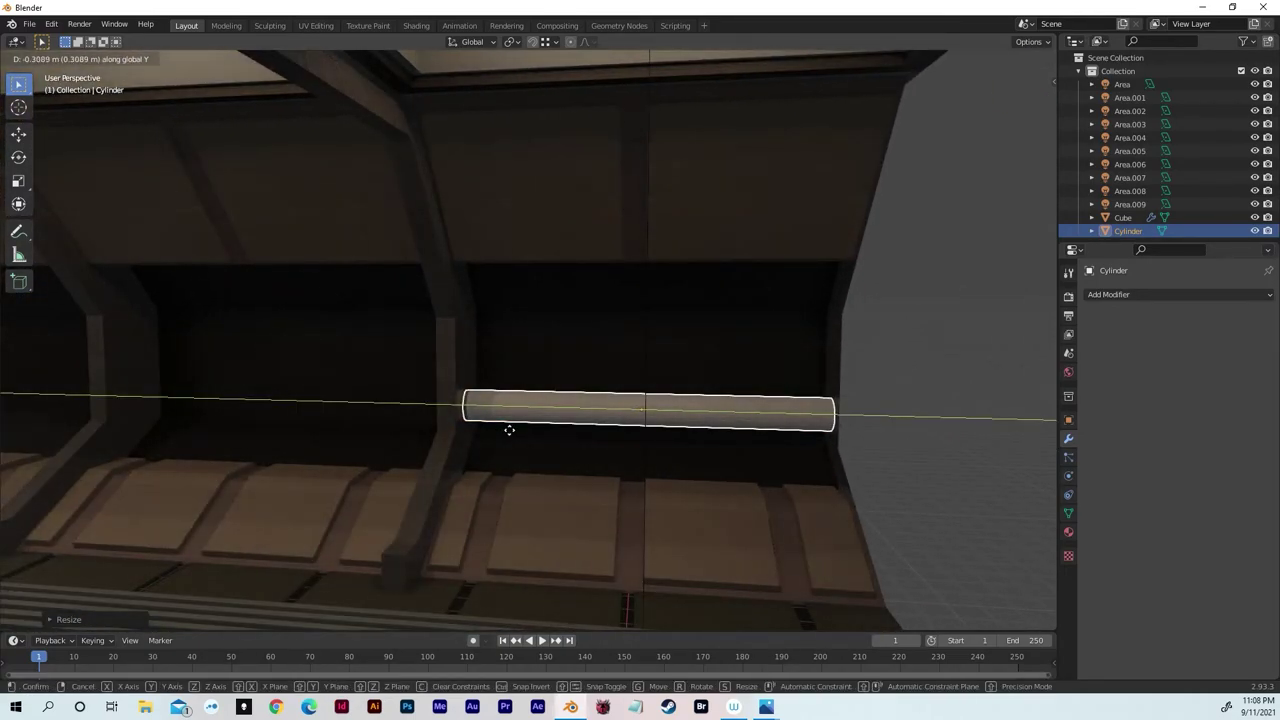
left_click(511, 435)
key("s")
key("y")
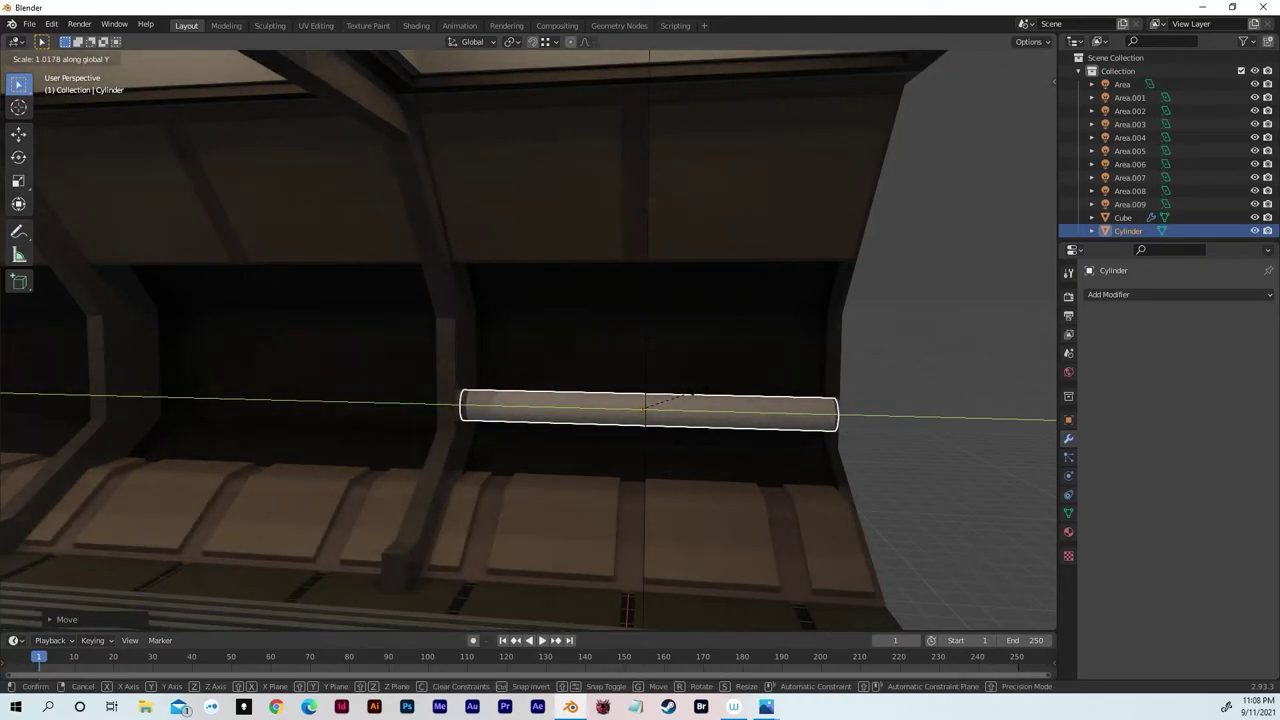
left_click(690, 400)
middle_click_drag(690, 400, 552, 397)
- Raise the pipe to its new height along Z
key("g")
key("z")
left_click(602, 389)
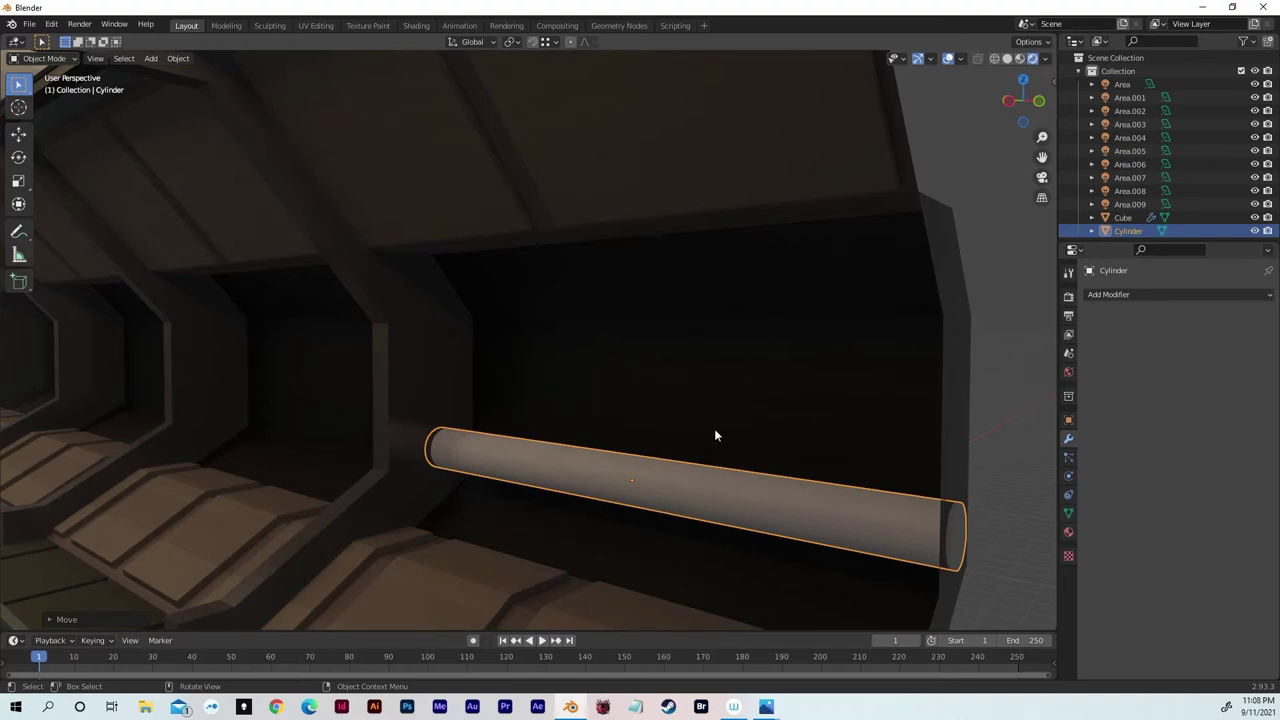
middle_click_drag(714, 435, 651, 463)
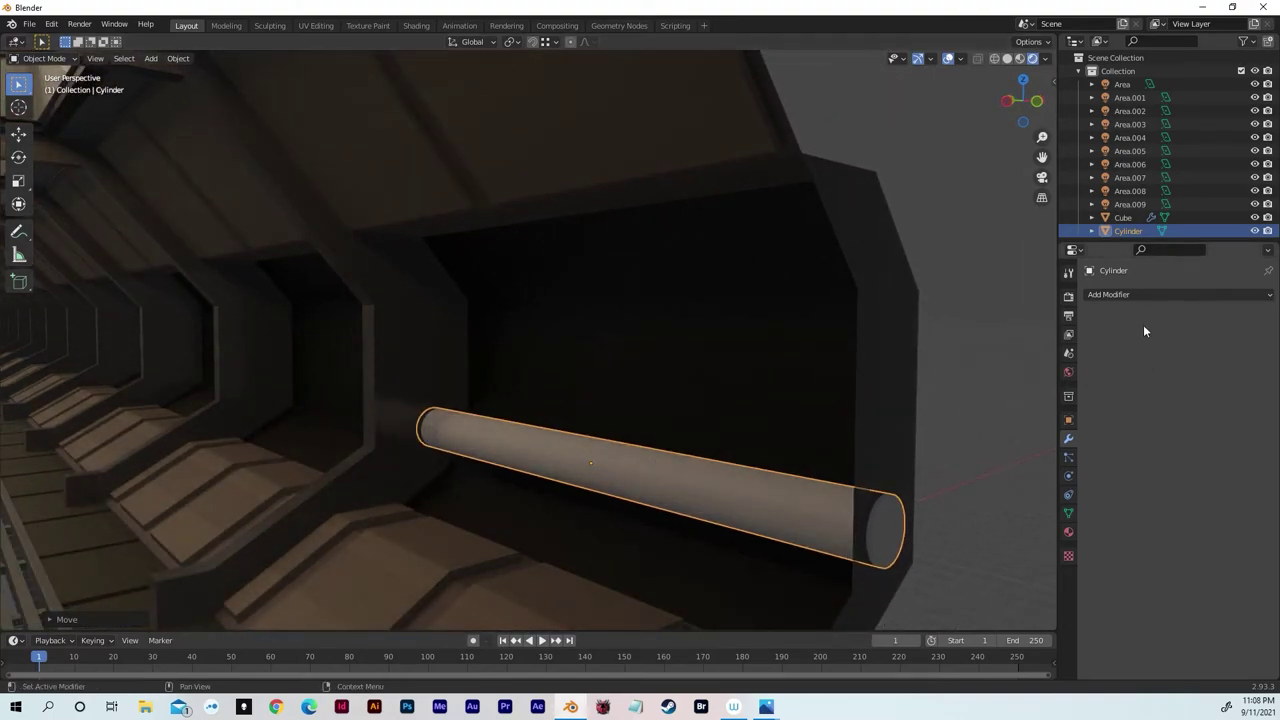
- Add an Array modifier with relative offset X 0, Z 1 and count 15
left_click(1108, 295)
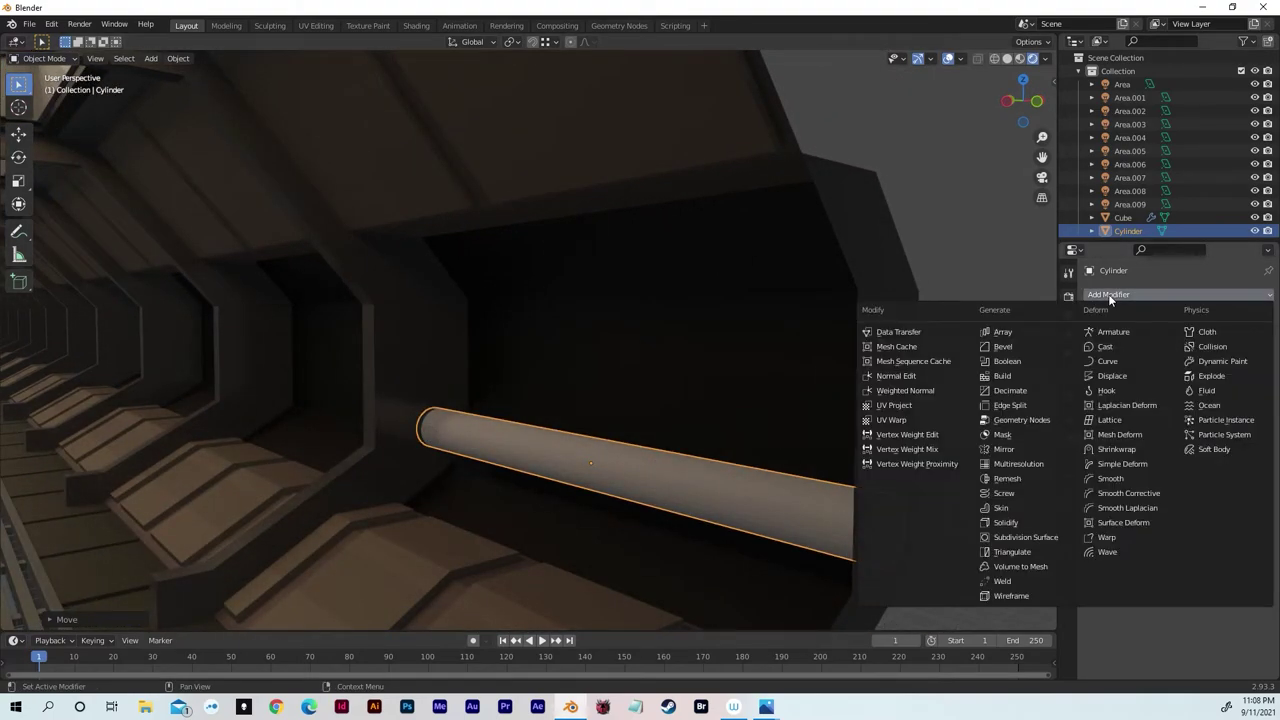
left_click(1004, 335)
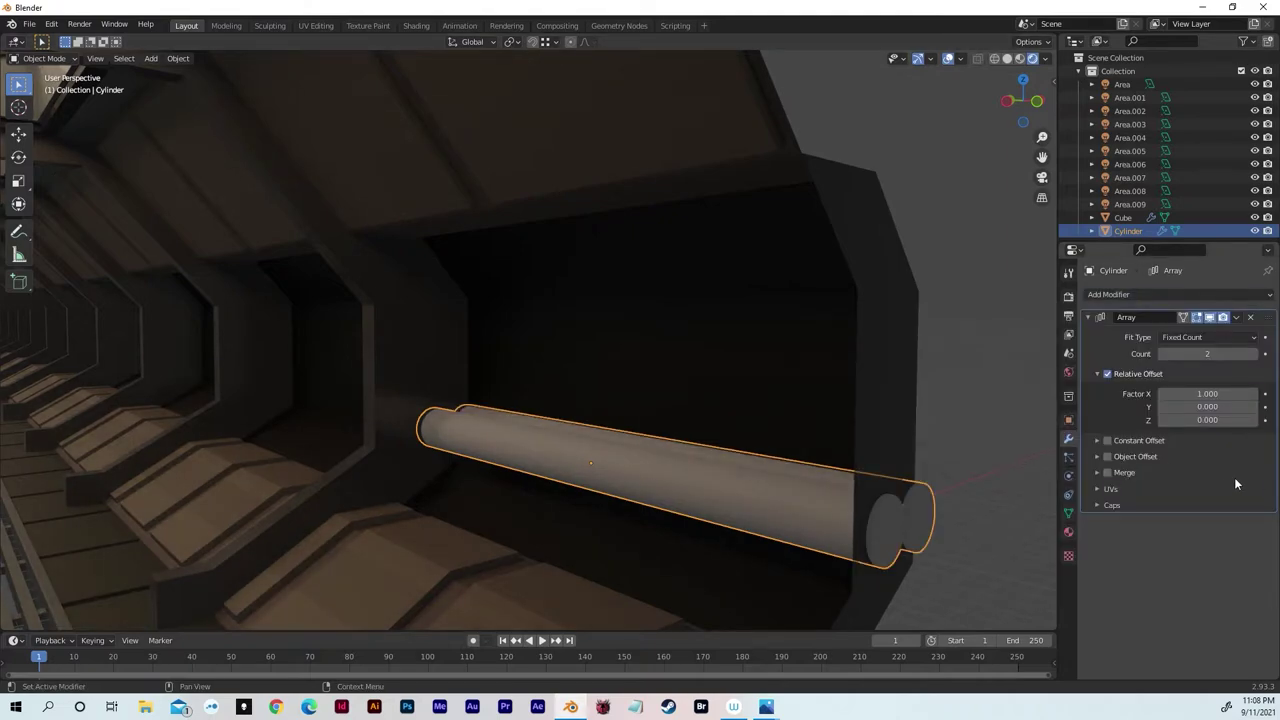
left_click(1191, 394)
type("0")
key("Return")
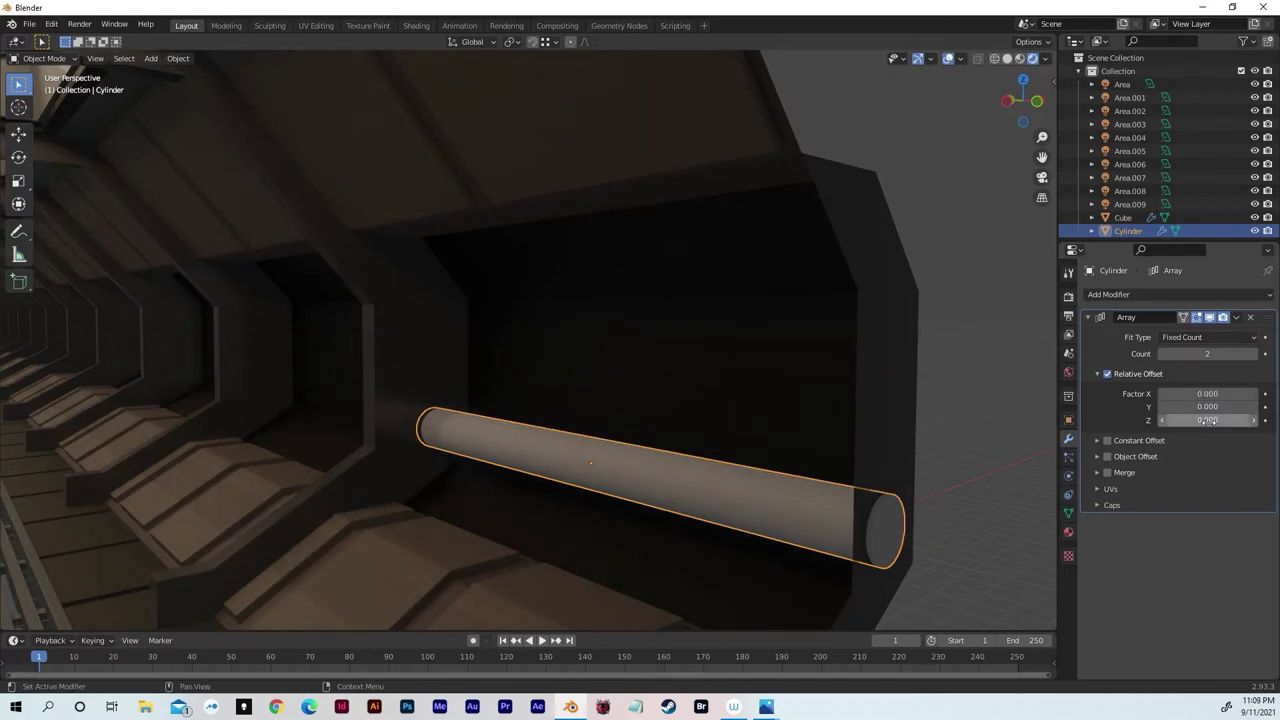
left_click(1210, 420)
type("1")
key("Return")
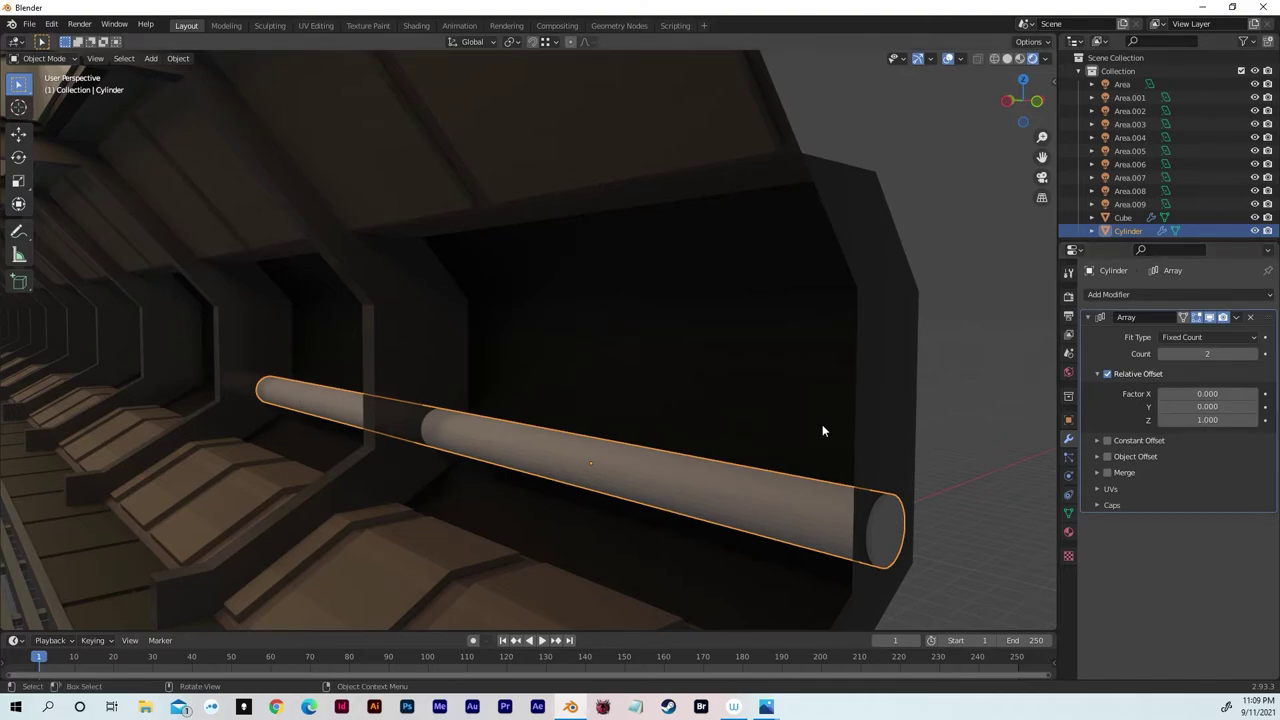
left_click(1255, 355)
left_click(1255, 355)
left_click(1255, 355)
left_click(1255, 355)
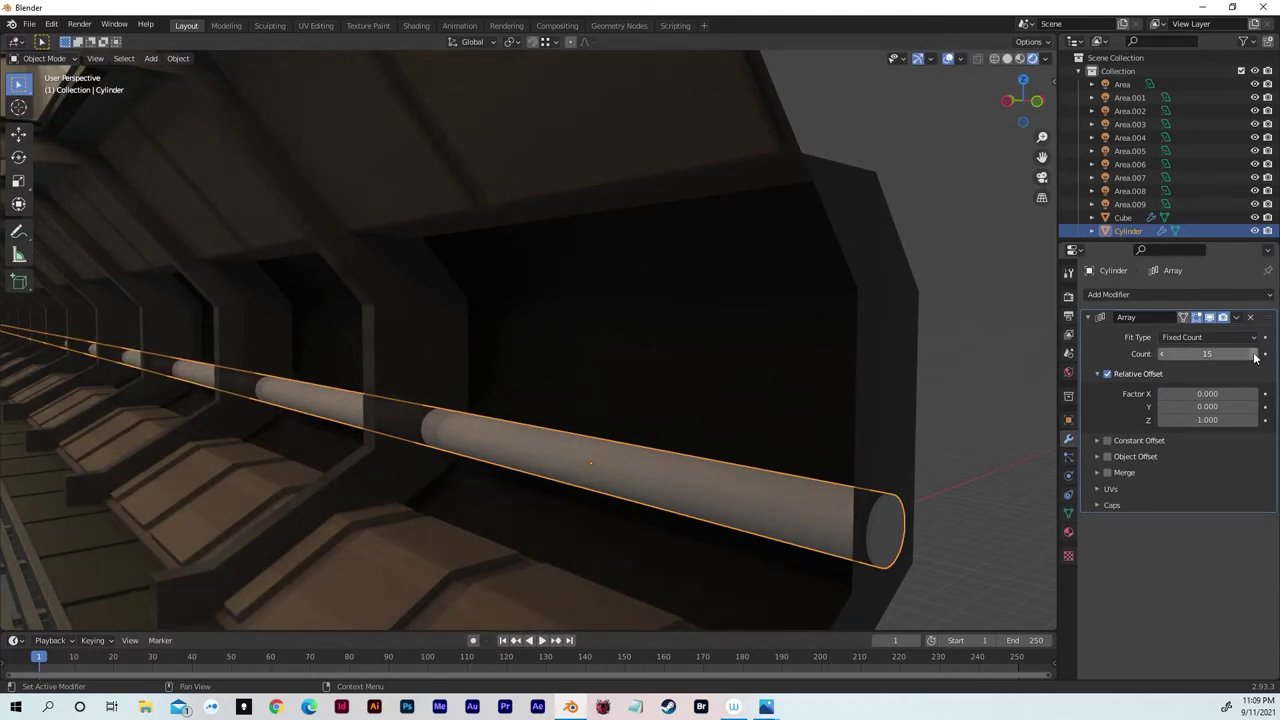
- Rescale the arrayed pipes along Y so they span the corridor length
middle_click_drag(791, 523, 834, 514)
scroll(755, 480, "down", 3)
scroll(740, 462, "up", 8)
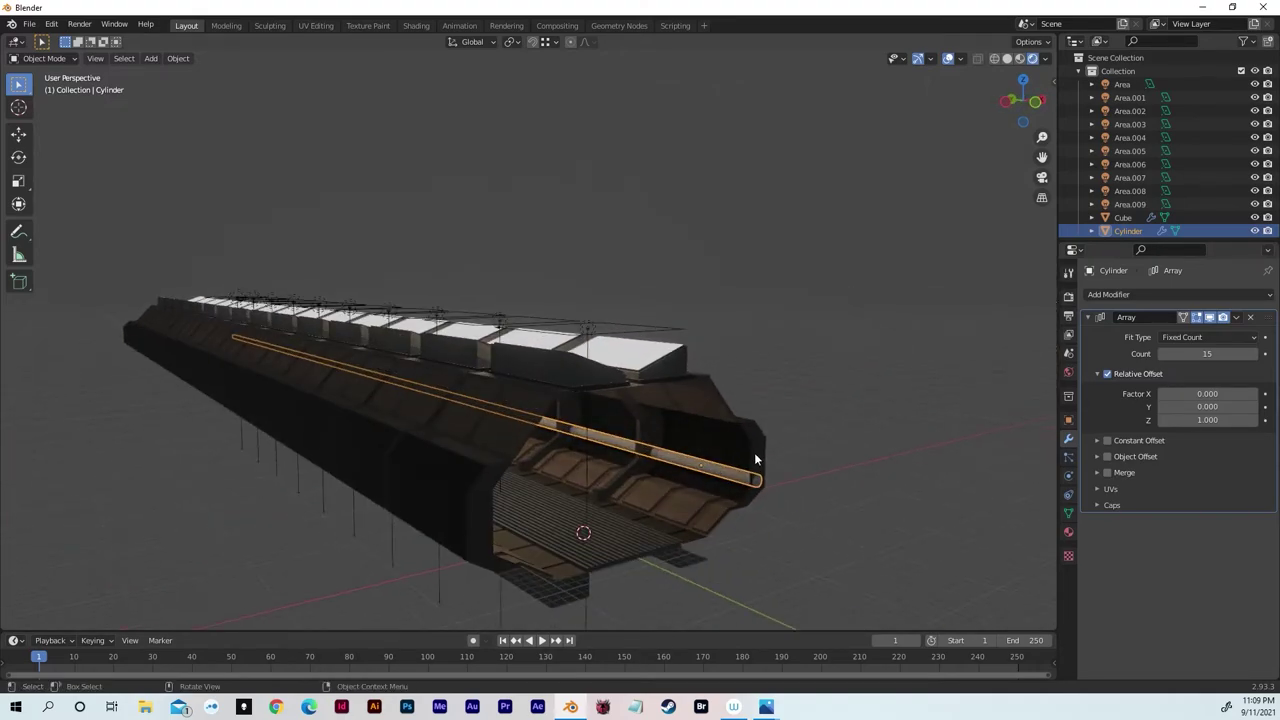
key("s")
key("y")
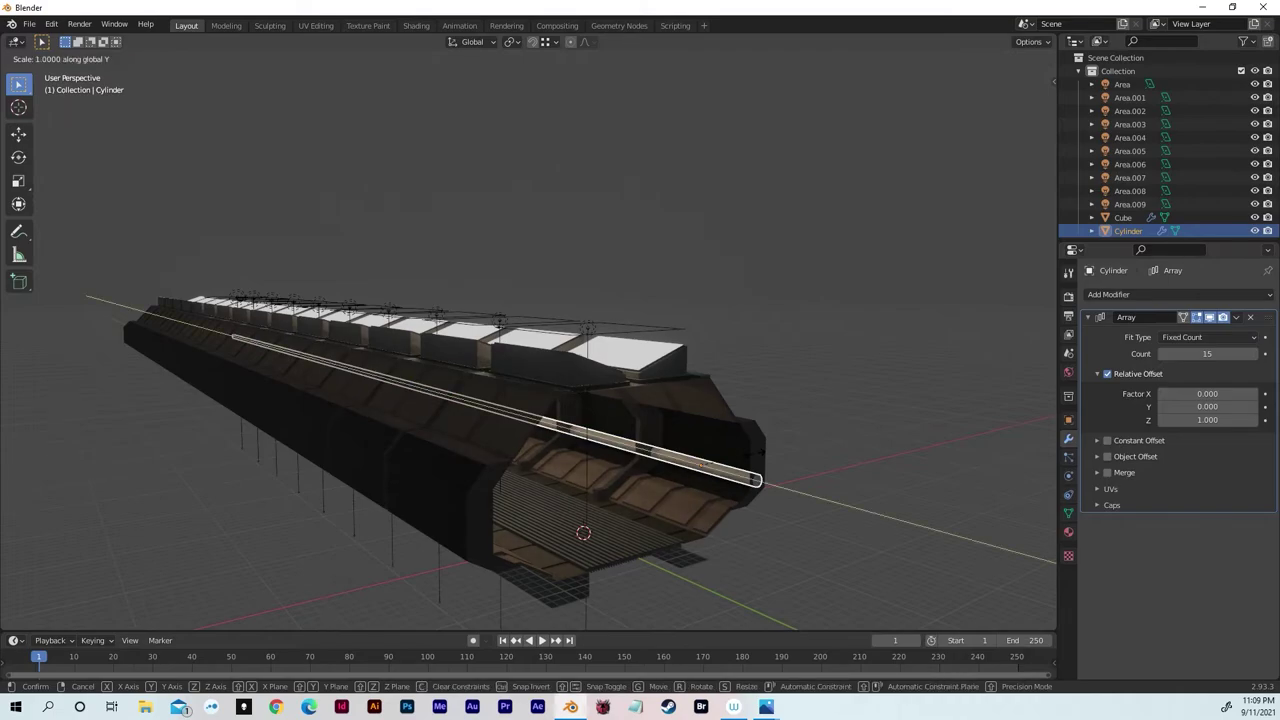
left_click(756, 450)
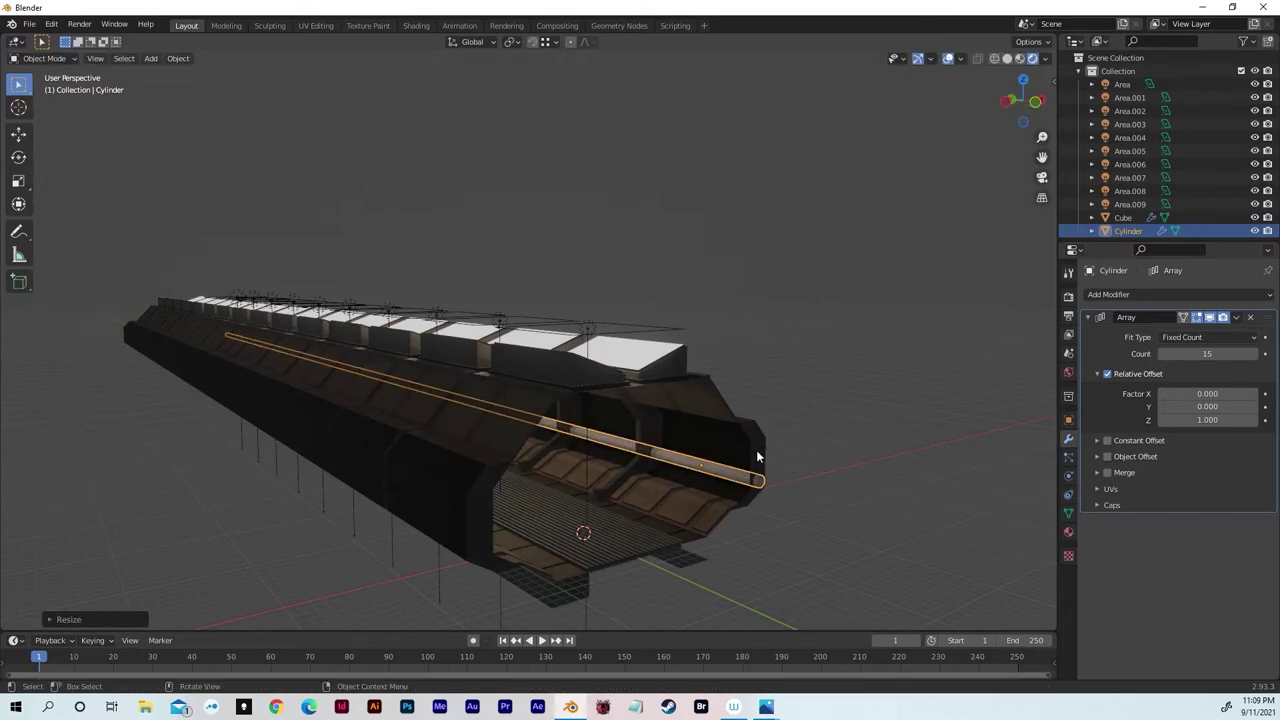
middle_click_drag(756, 450, 386, 454)
scroll(381, 461, "down", 6)
scroll(642, 436, "up", 8)
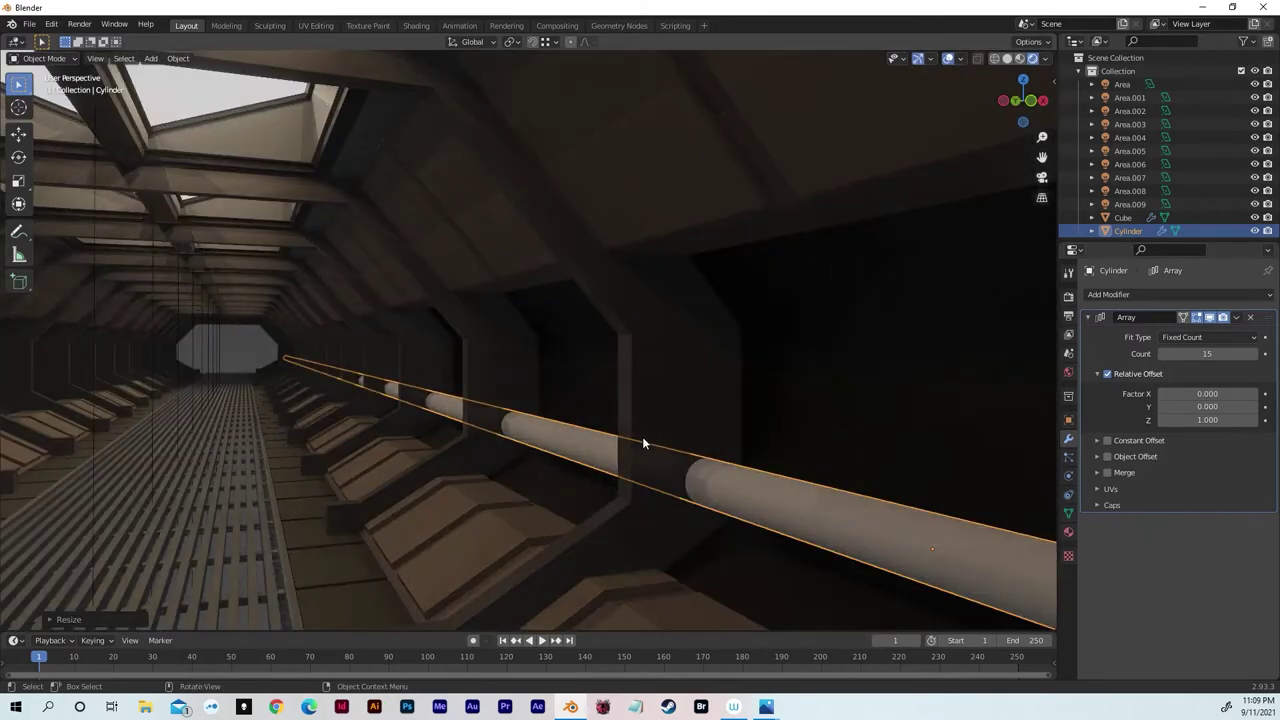
scroll(645, 436, "down", 10)
scroll(660, 430, "down", 2)
scroll(659, 430, "up", 10)
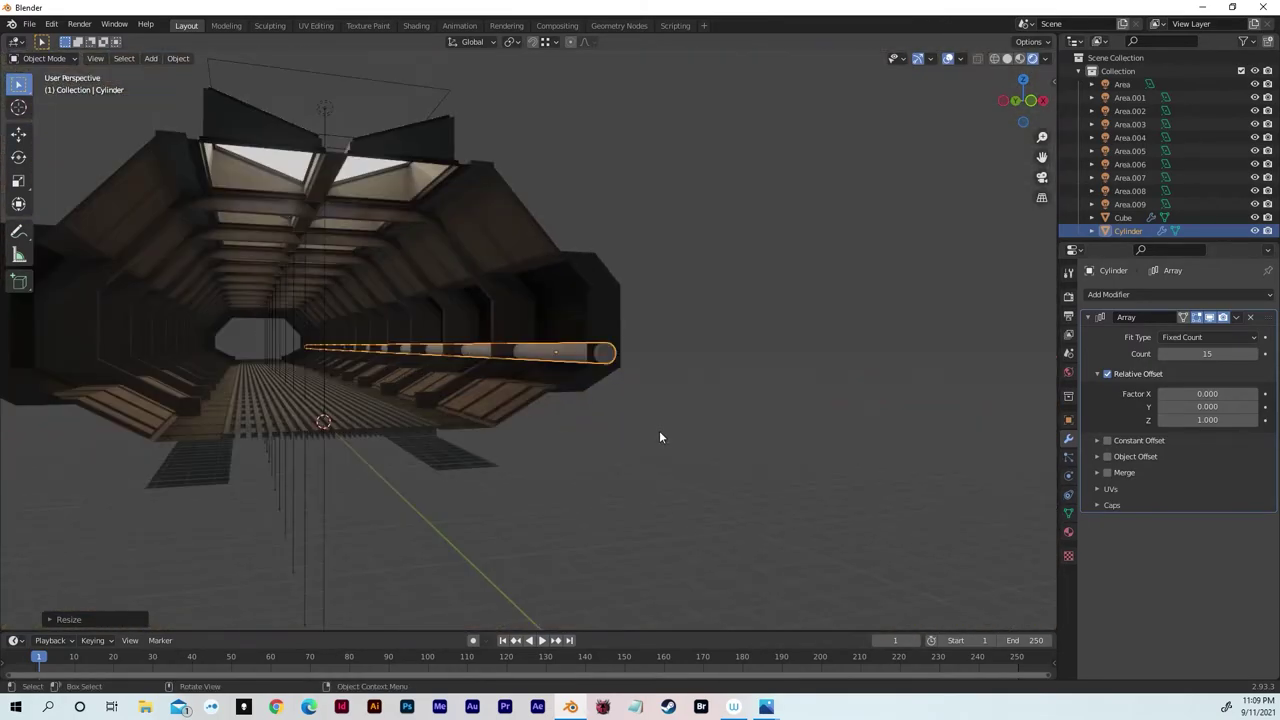
scroll(659, 434, "down", 6)
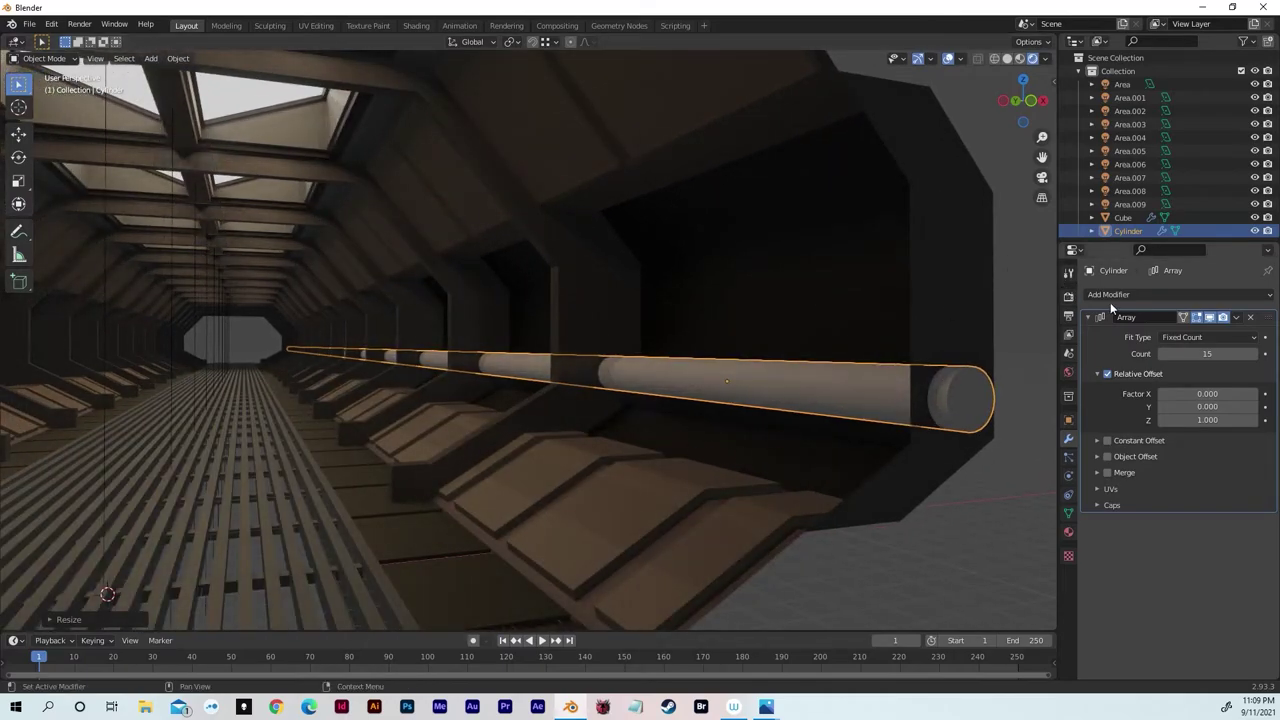
- Add a second Array modifier, Array.001, and set its X relative offset to 0
left_click(1111, 294)
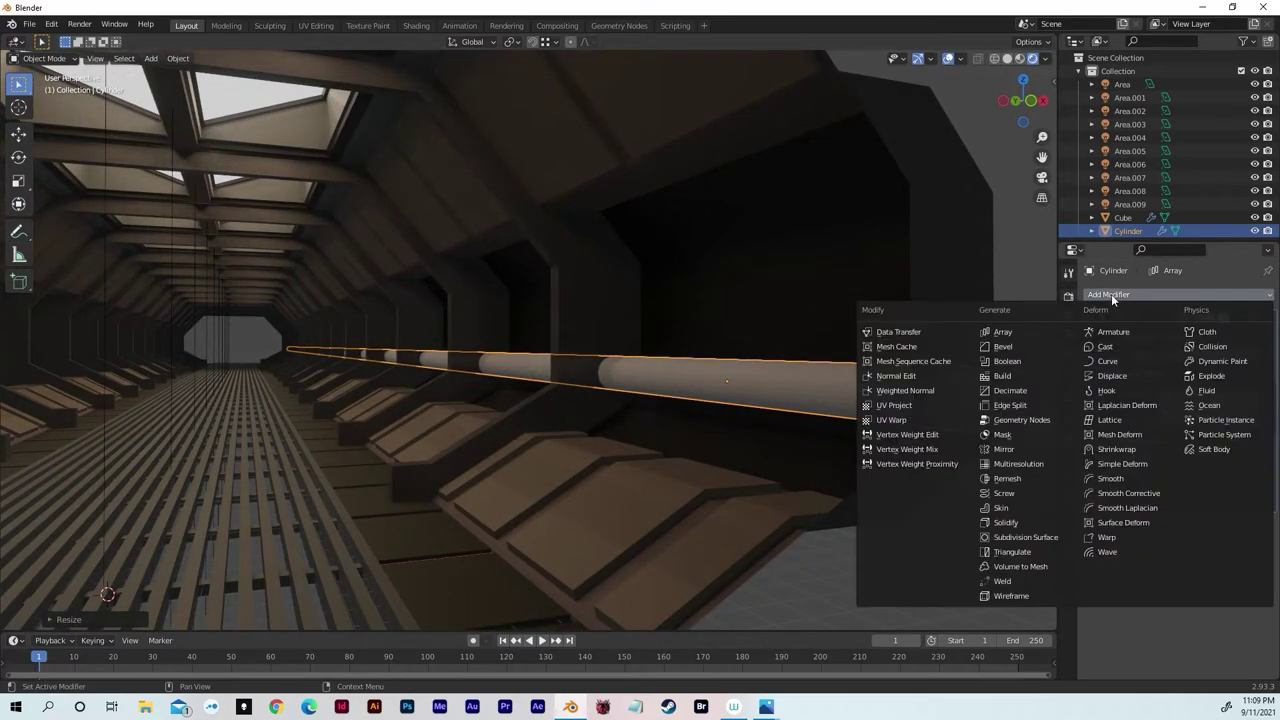
left_click(1003, 331)
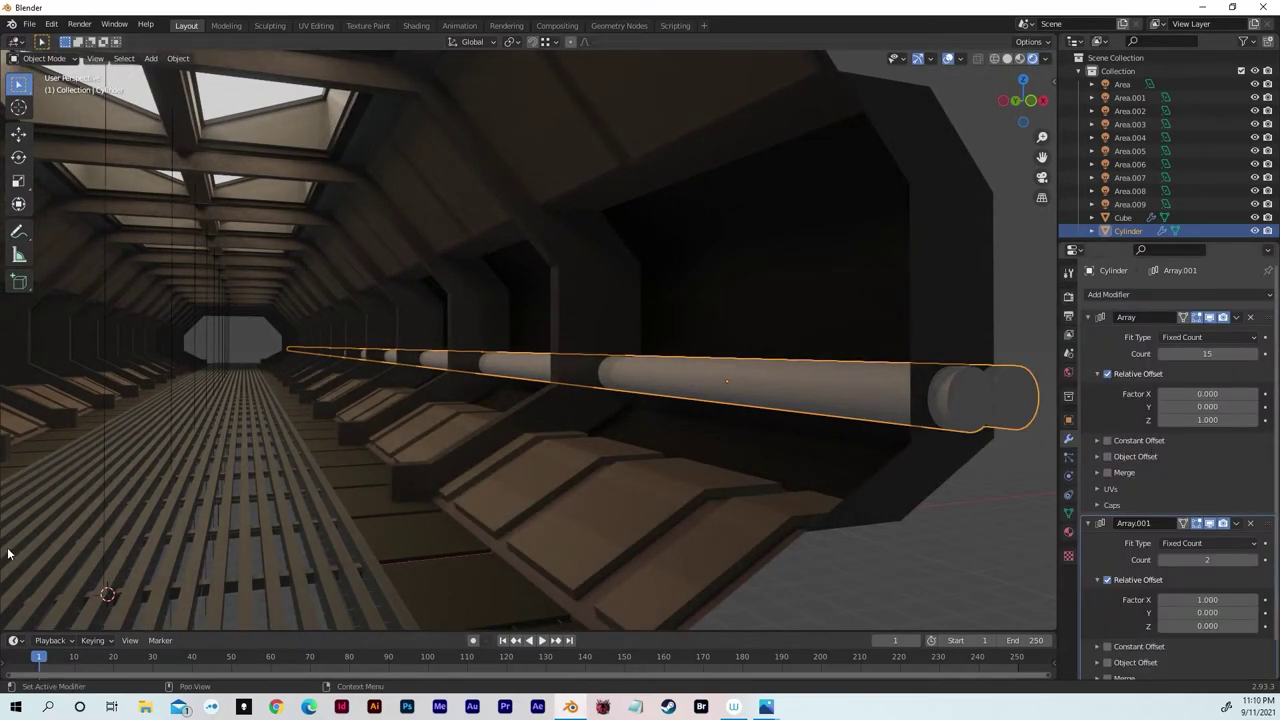
double_click(1203, 419)
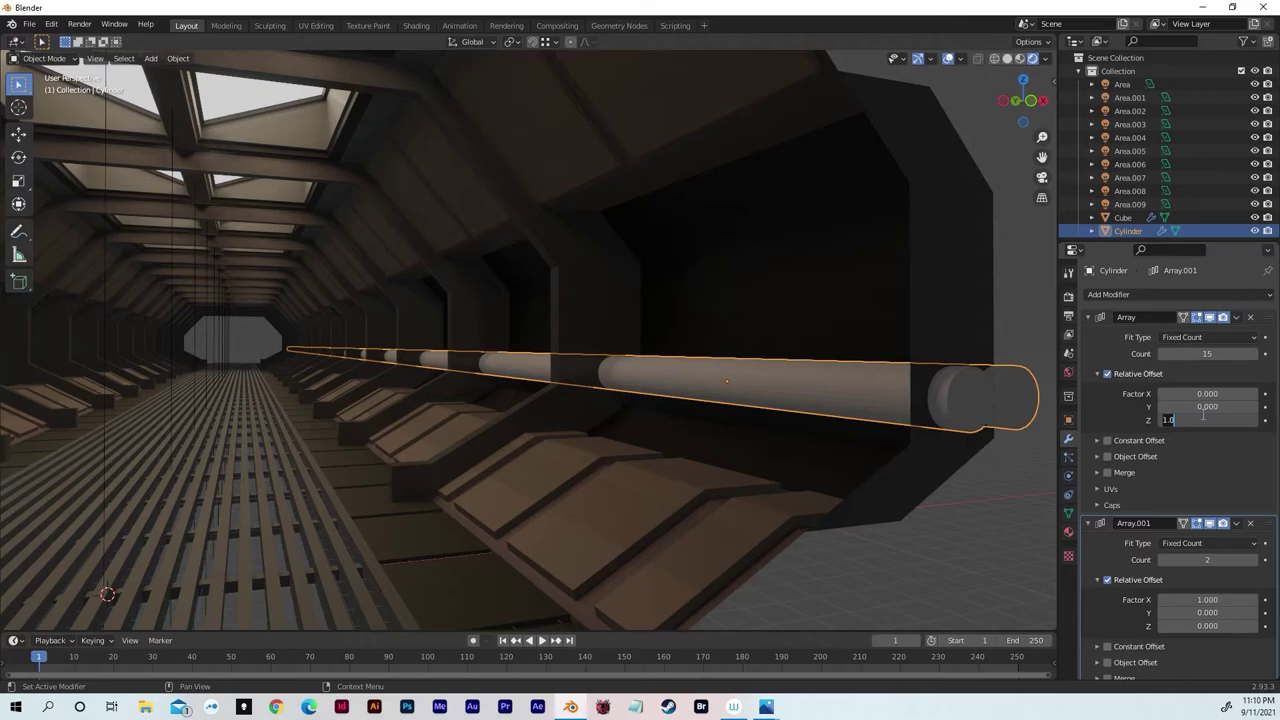
key("Return")
scroll(1203, 452, "down", 1)
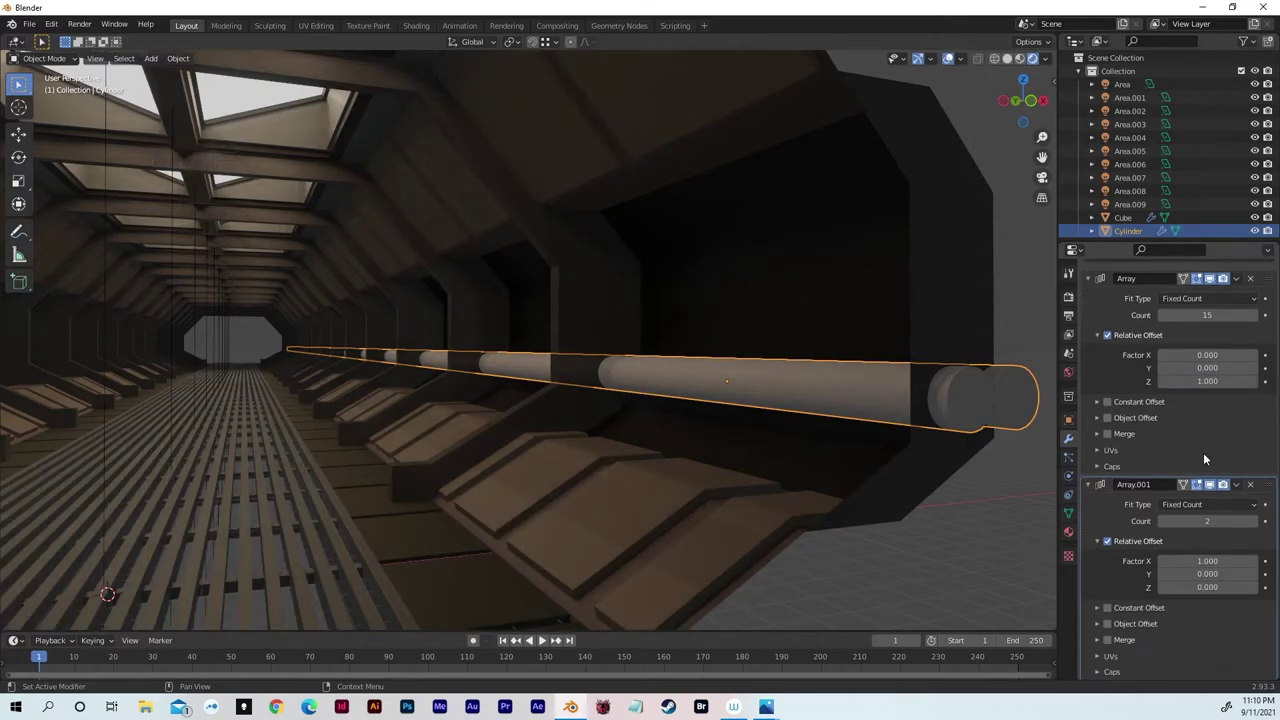
double_click(1207, 561)
type("0")
key("Return")
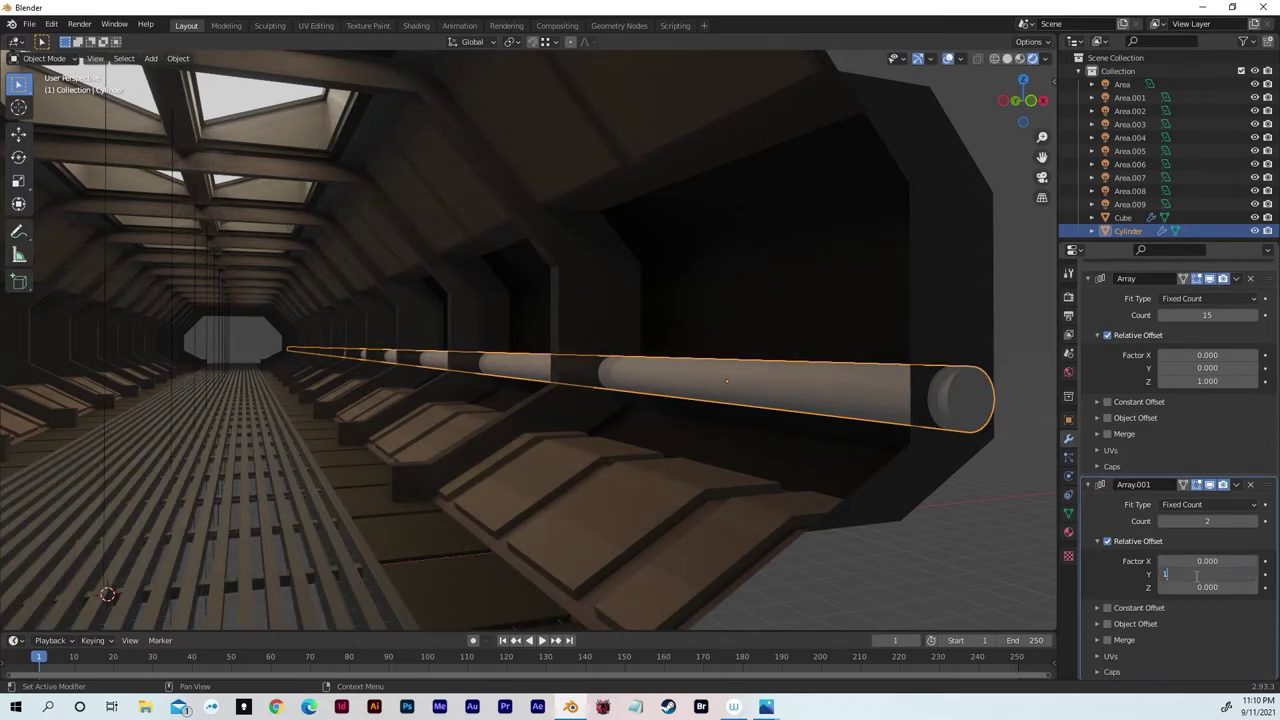
- Give Array.001 count 3 and Y offset -1.8 to stack three spaced pipe rows
key("Return")
double_click(1185, 564)
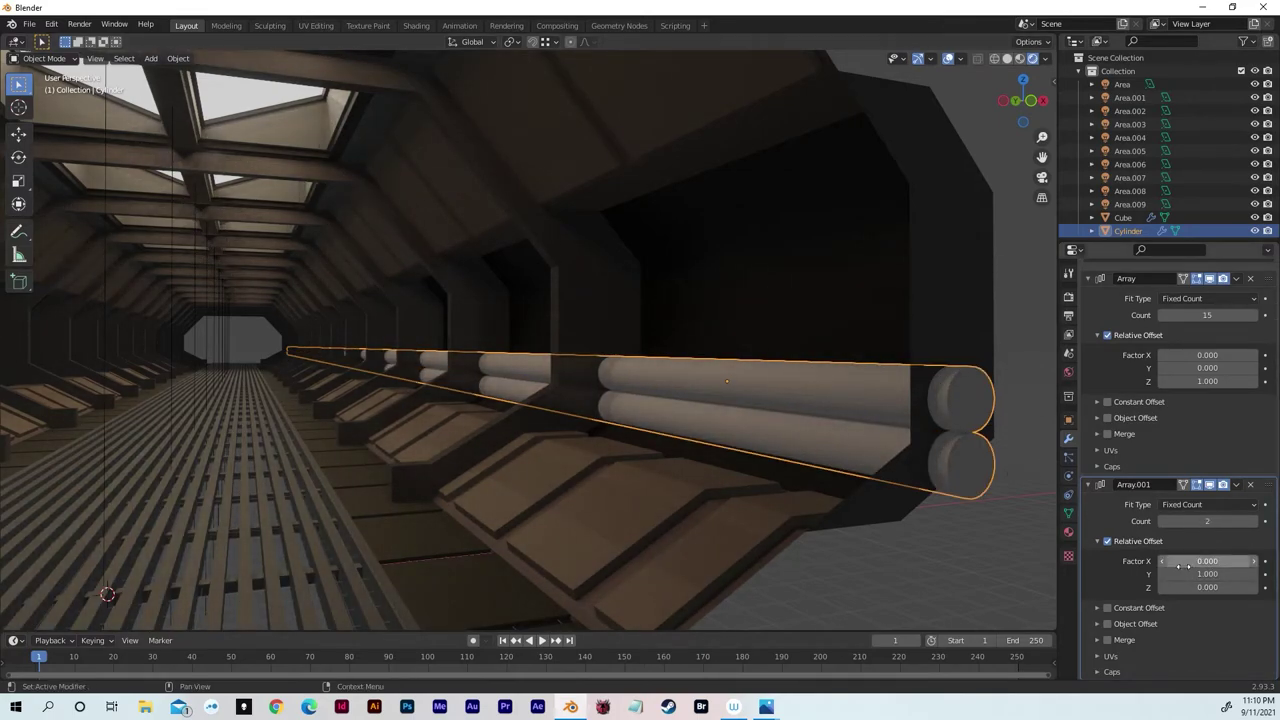
key("Return")
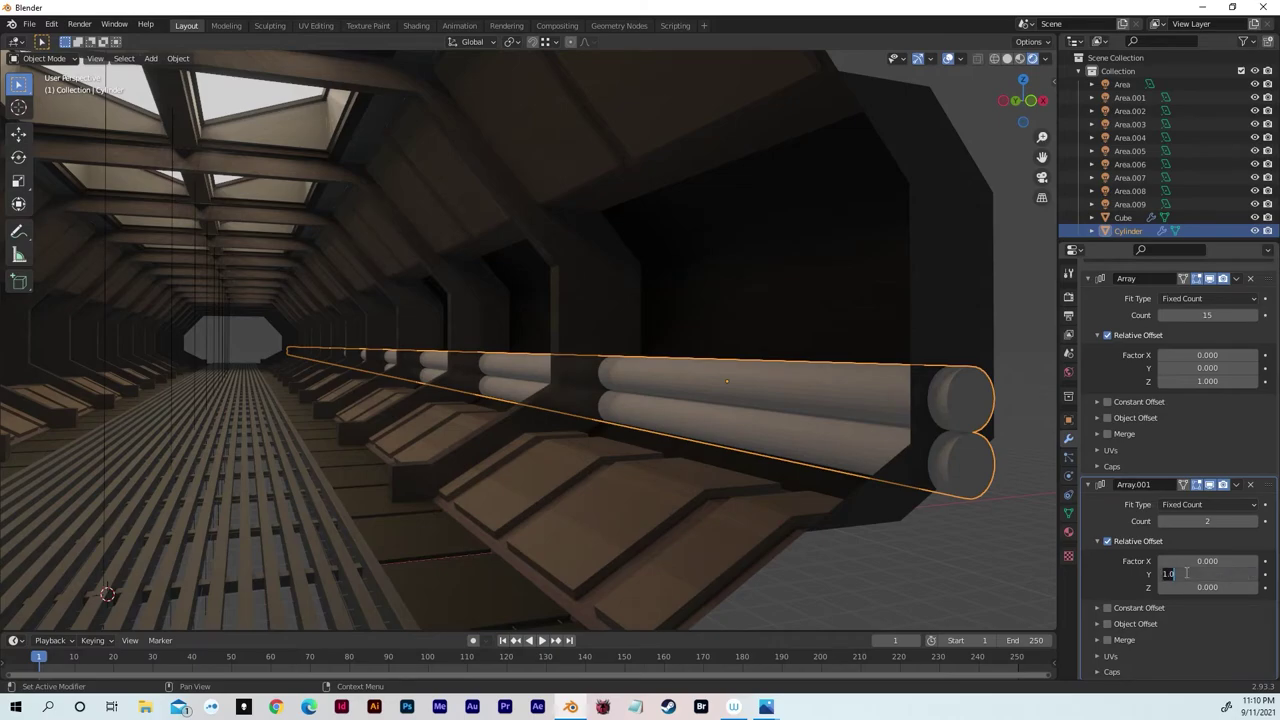
key("Return")
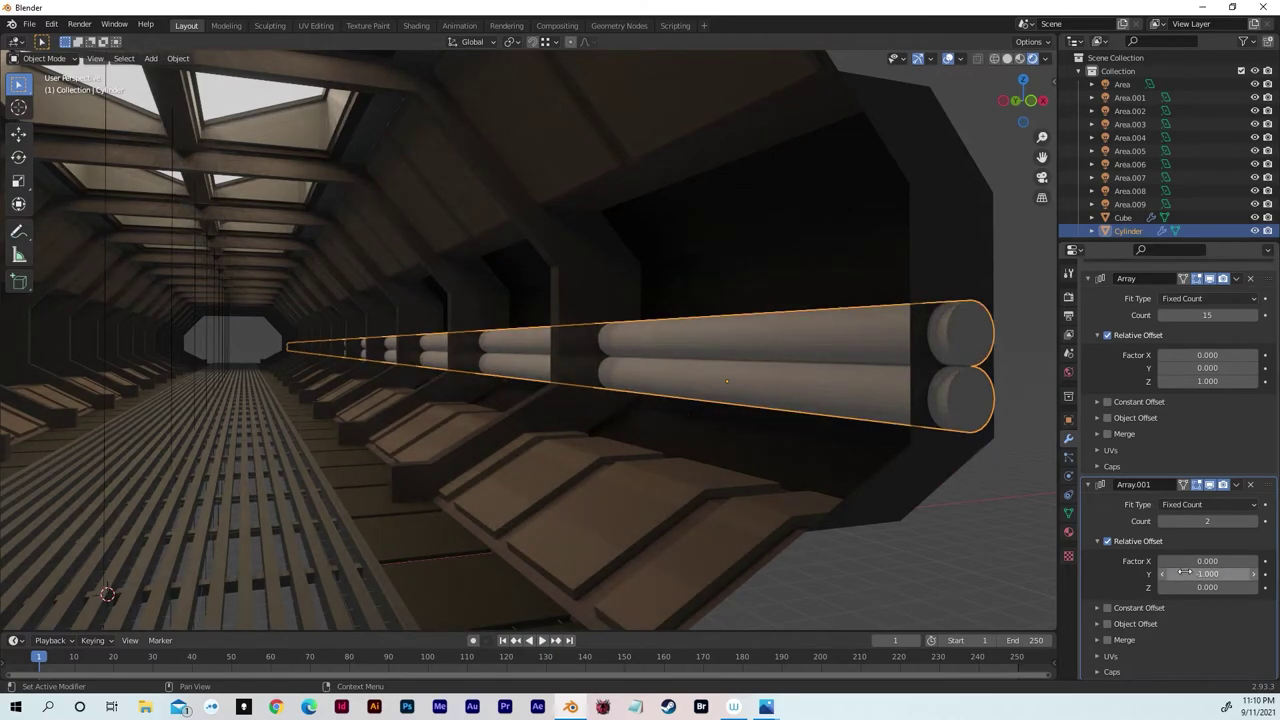
left_click(1253, 522)
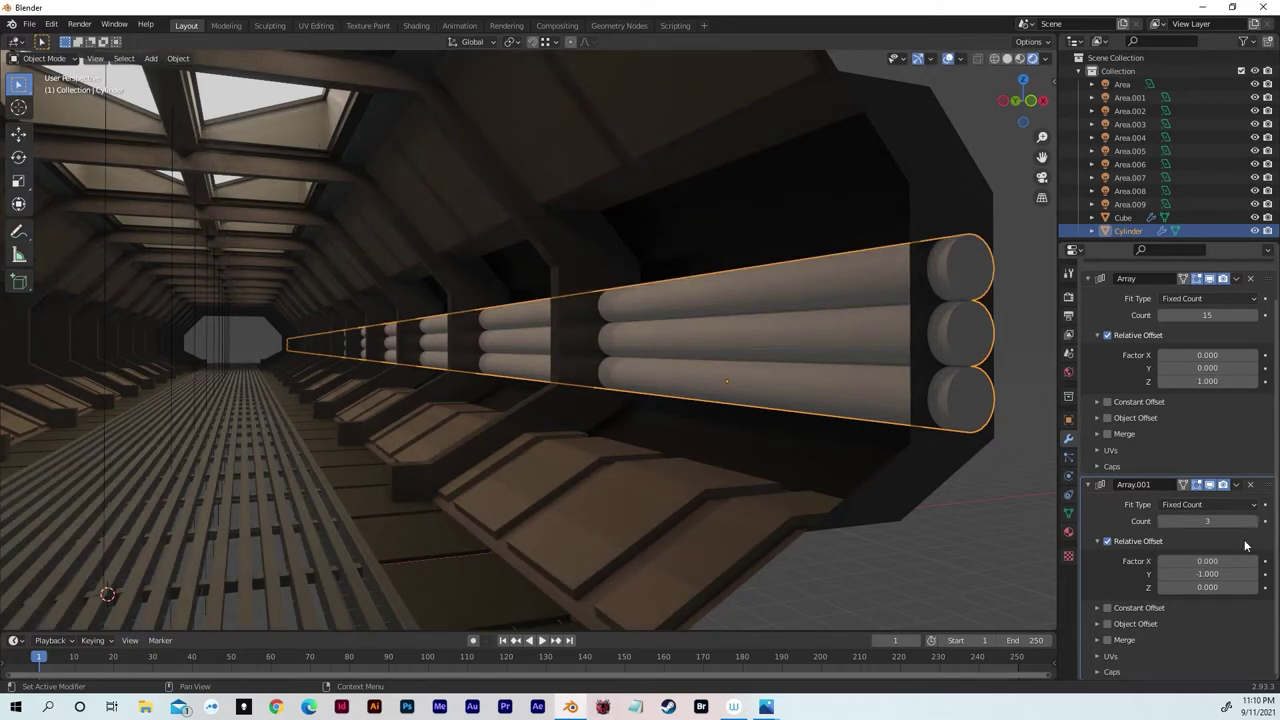
left_click_drag(1161, 580, 1124, 580)
left_click(1161, 576)
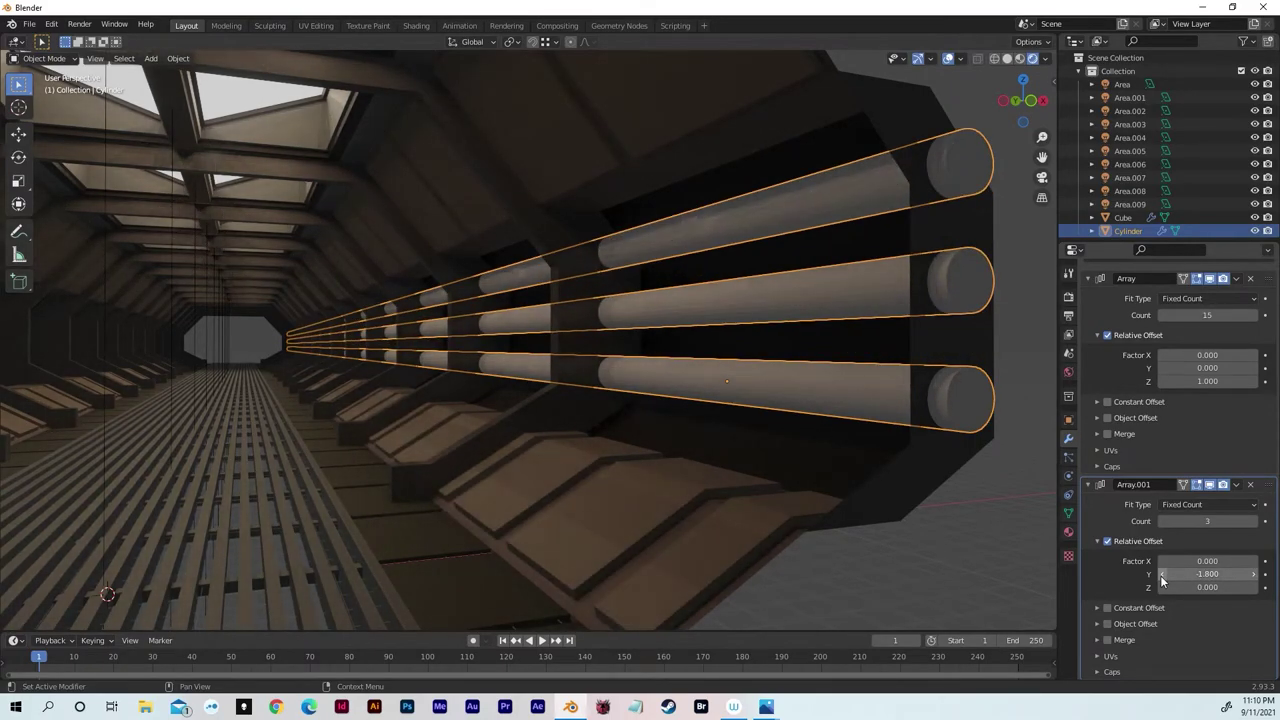
- Lower the pipe stack slightly along Z
key("g")
key("z")
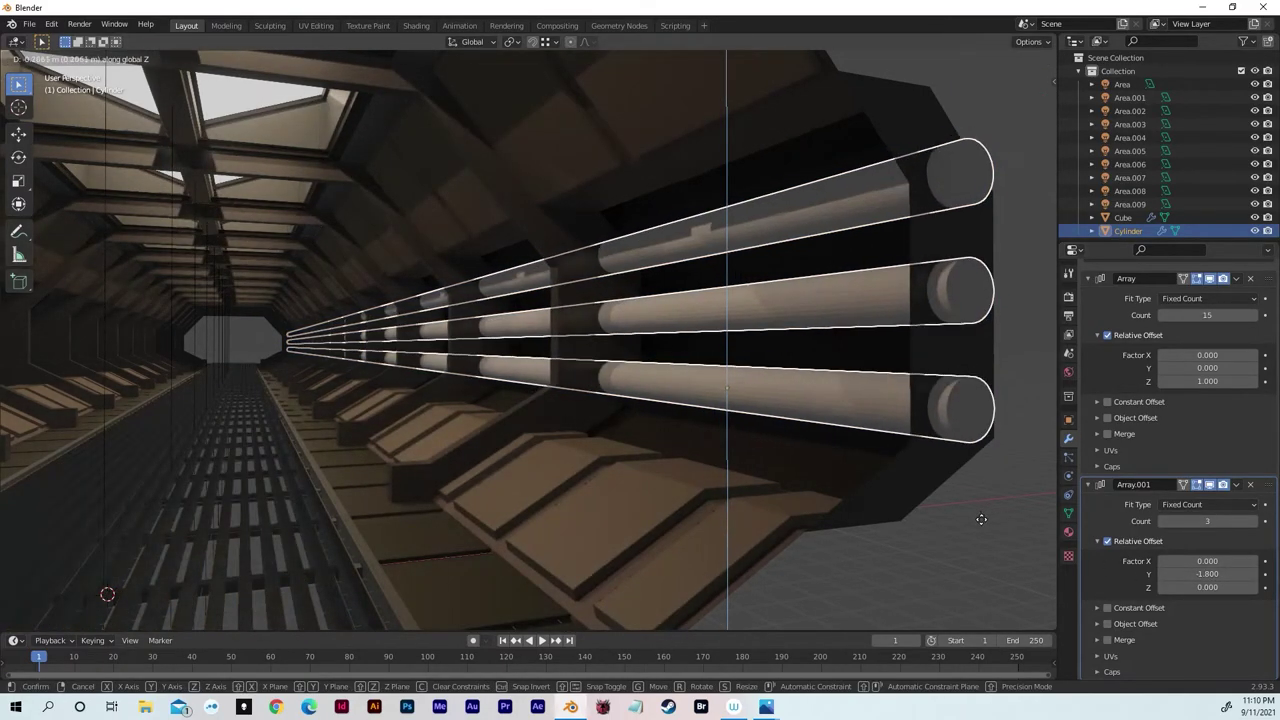
left_click(979, 527)
middle_click_drag(979, 521, 34, 506)
scroll(1025, 498, "down", 5)
scroll(4, 503, "up", 6)
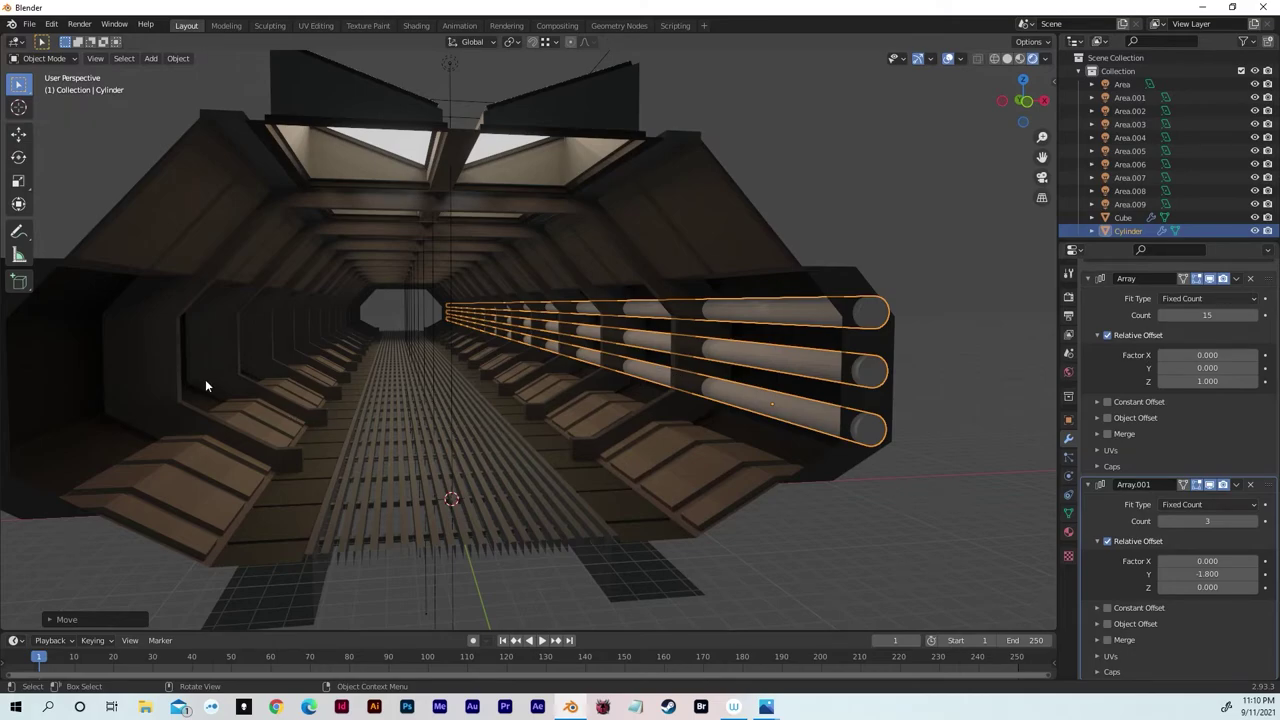
middle_click_drag(737, 409, 801, 392)
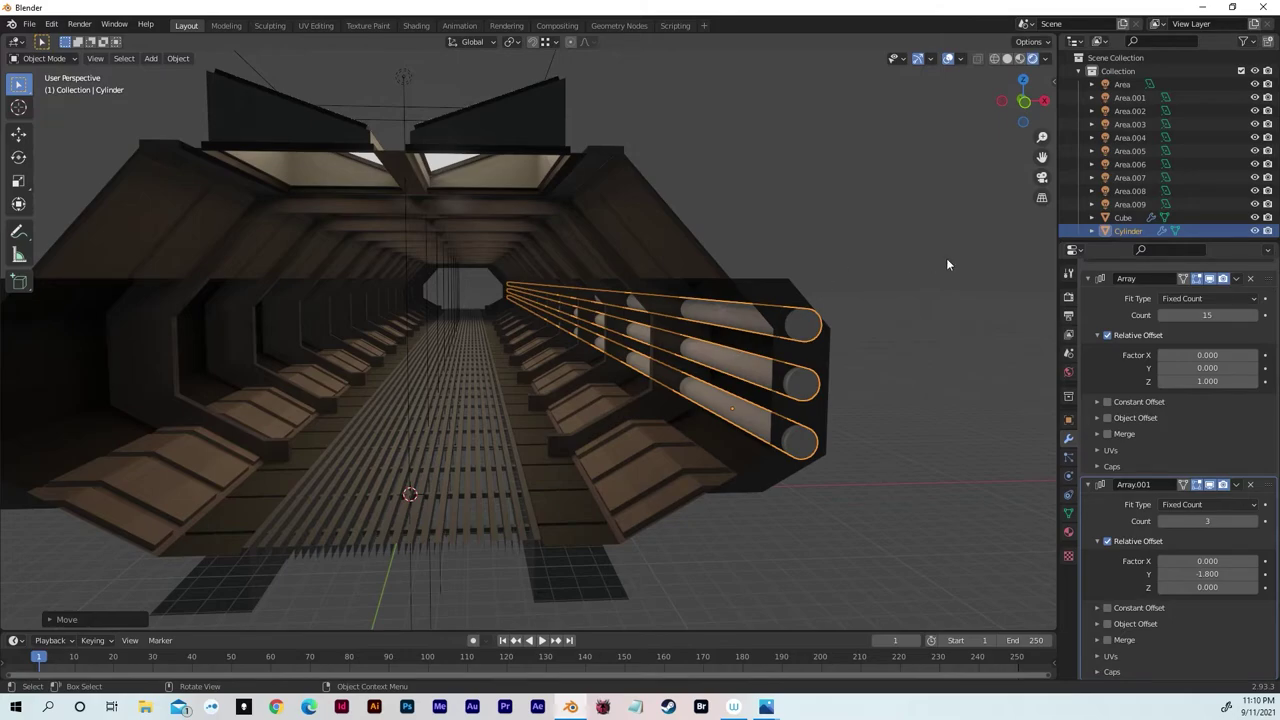
- In Front view, set the cylinder's Location X to 0 m
left_click(1025, 110)
scroll(872, 224, "up", 4)
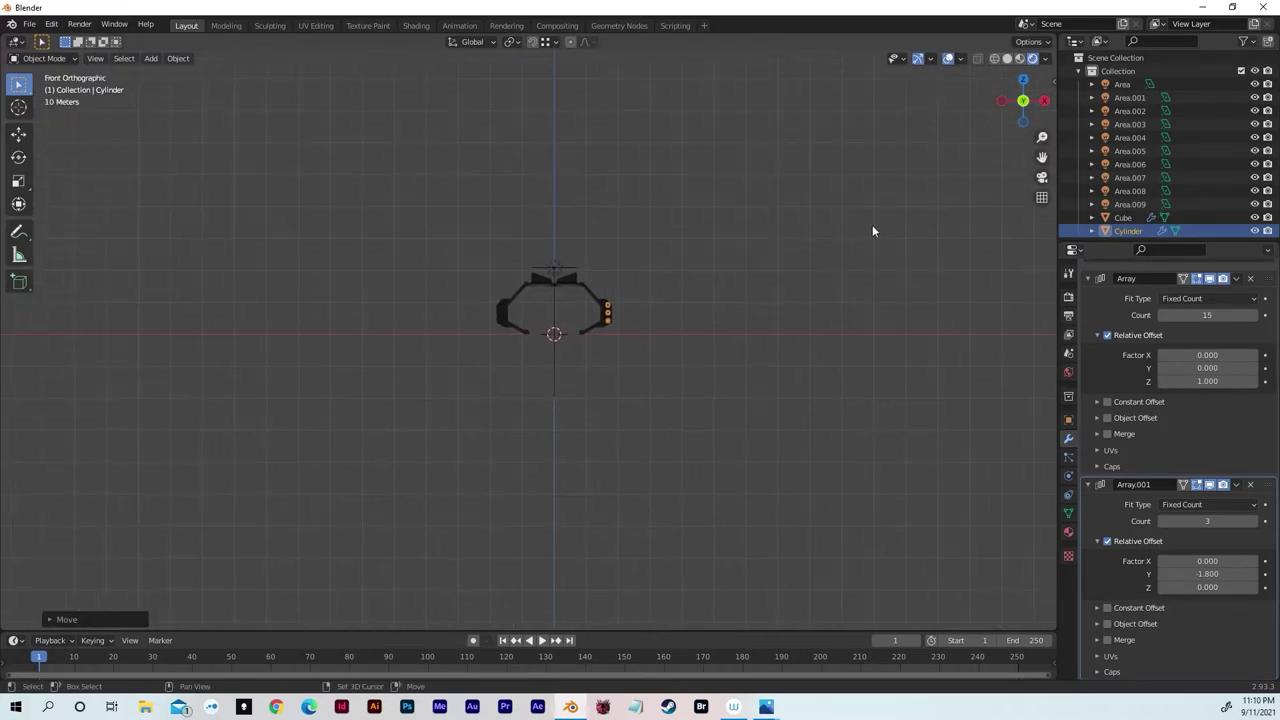
scroll(872, 224, "up", 3)
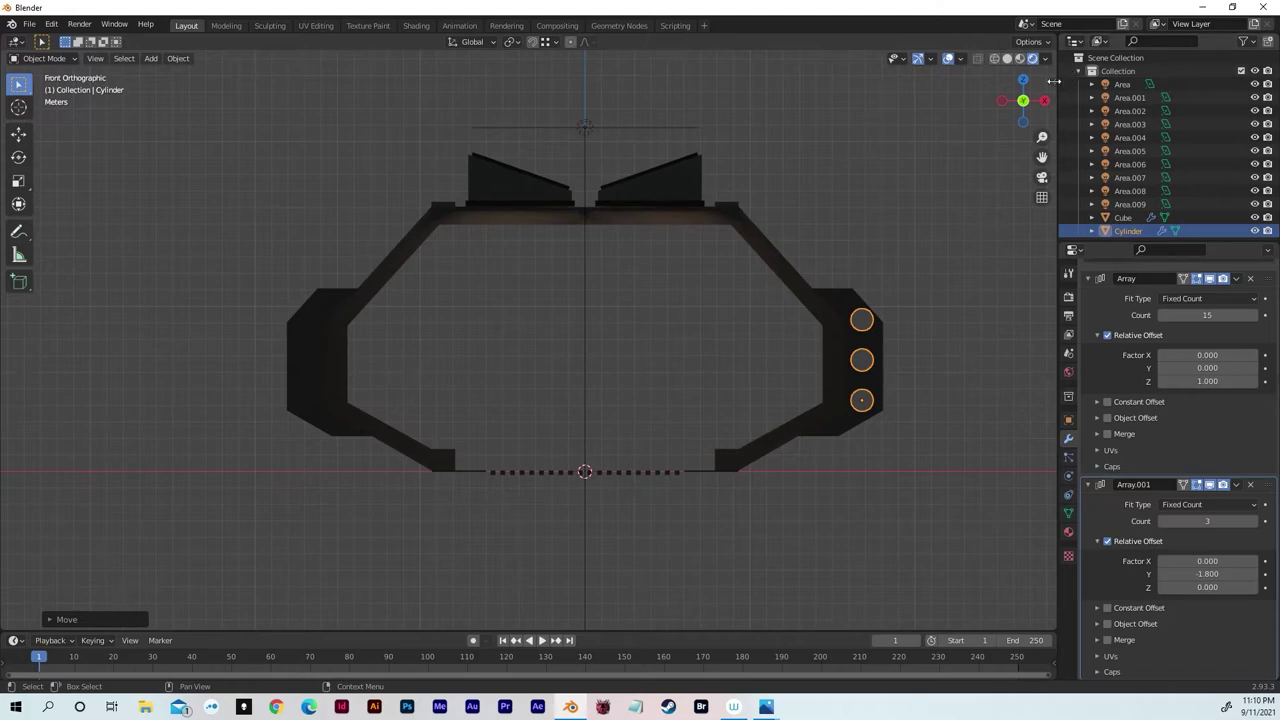
key("n")
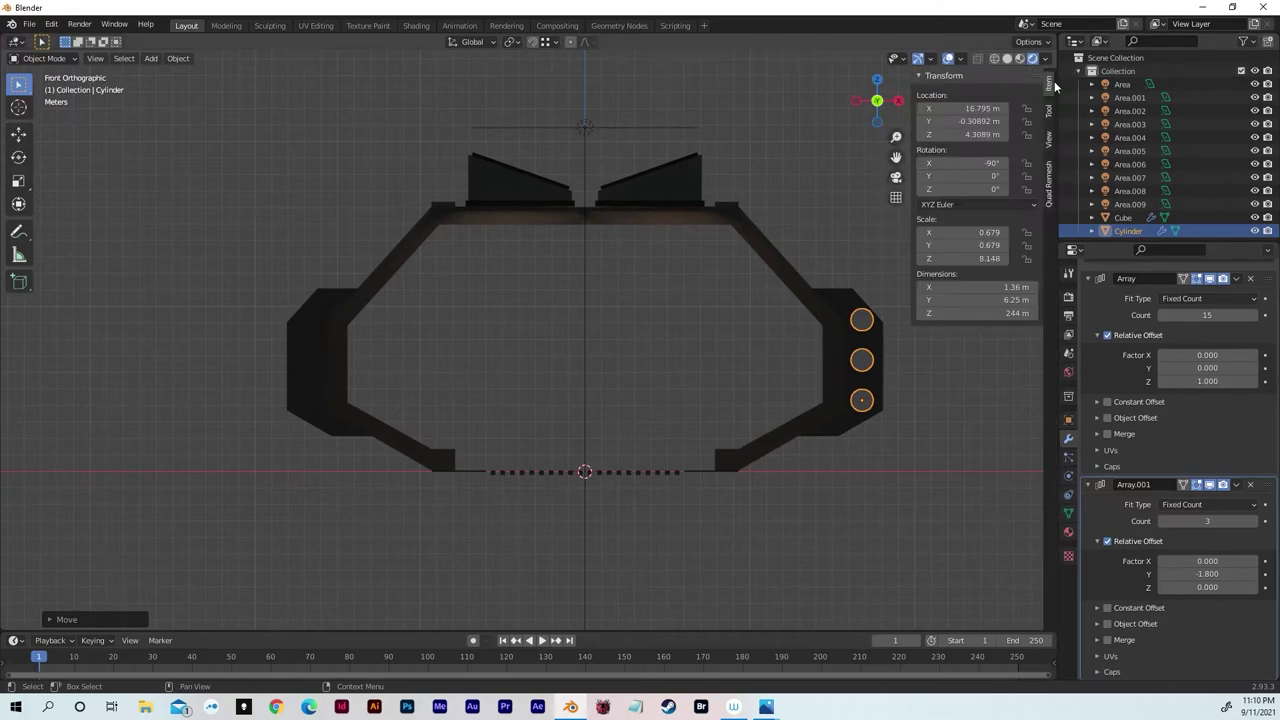
left_click(952, 108)
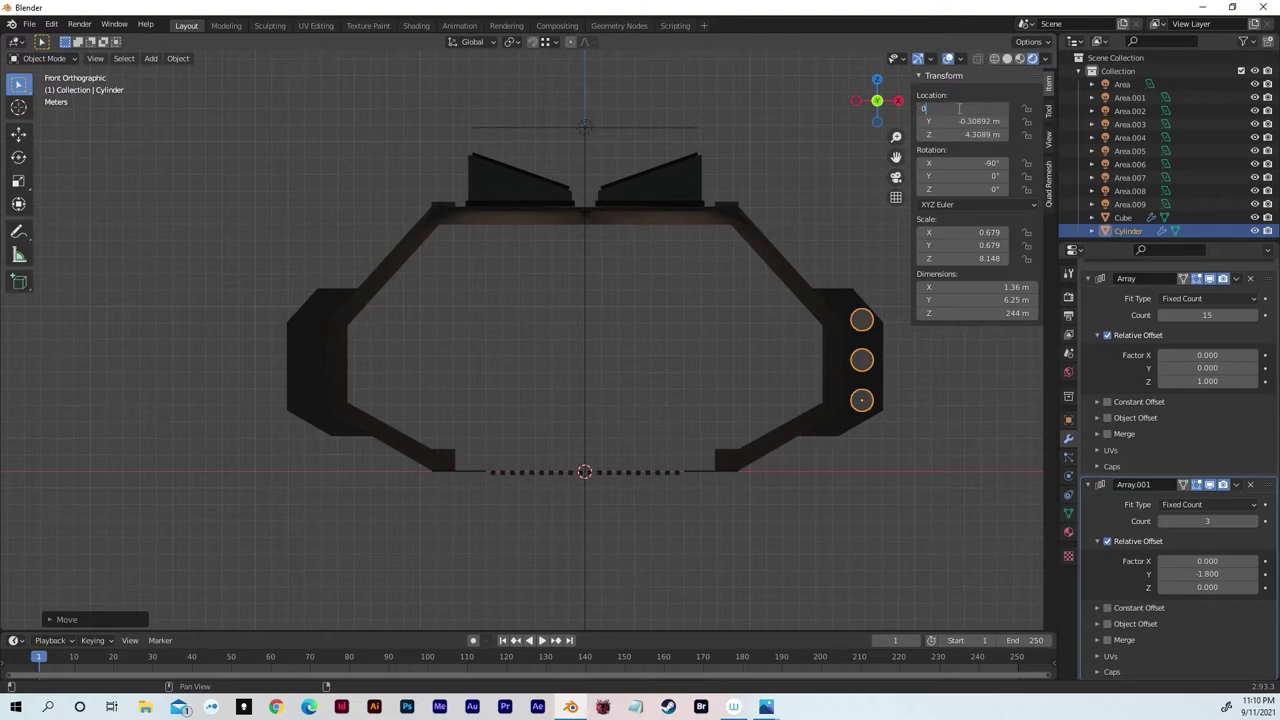
type("0")
key("Return")
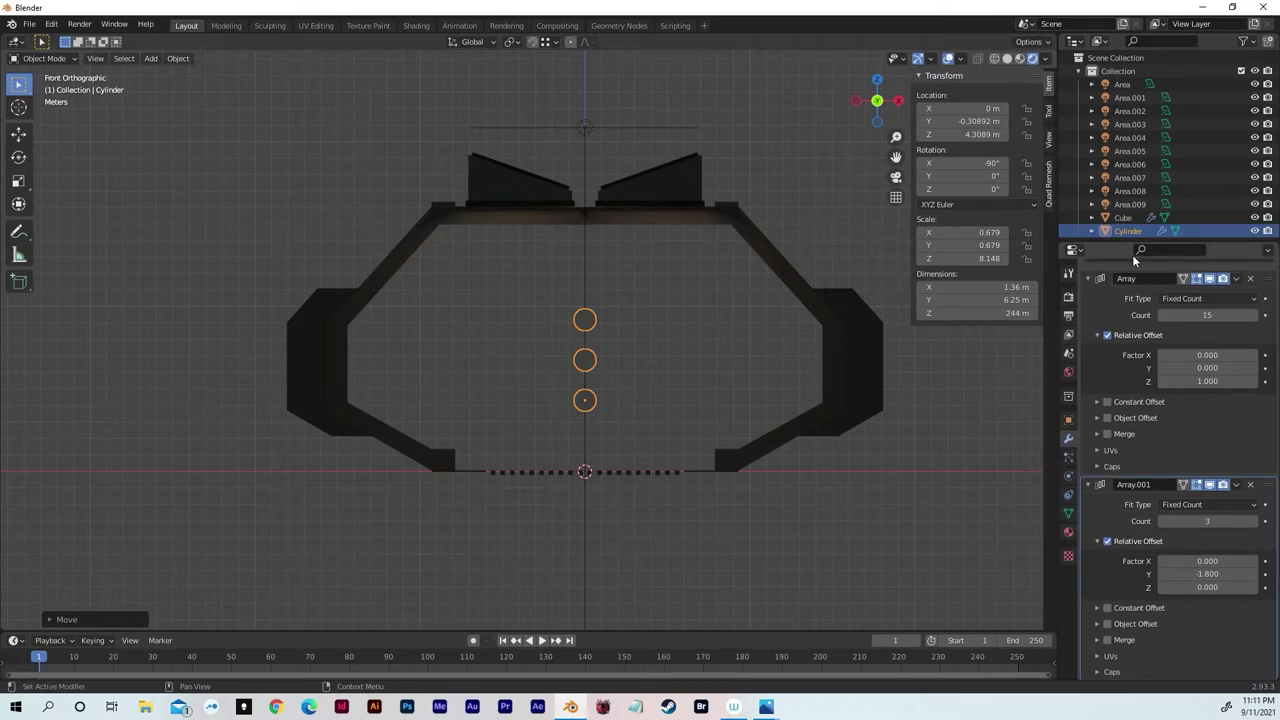
- Add a Mirror modifier to the cylinder
scroll(1119, 359, "up", 2)
left_click(1100, 300)
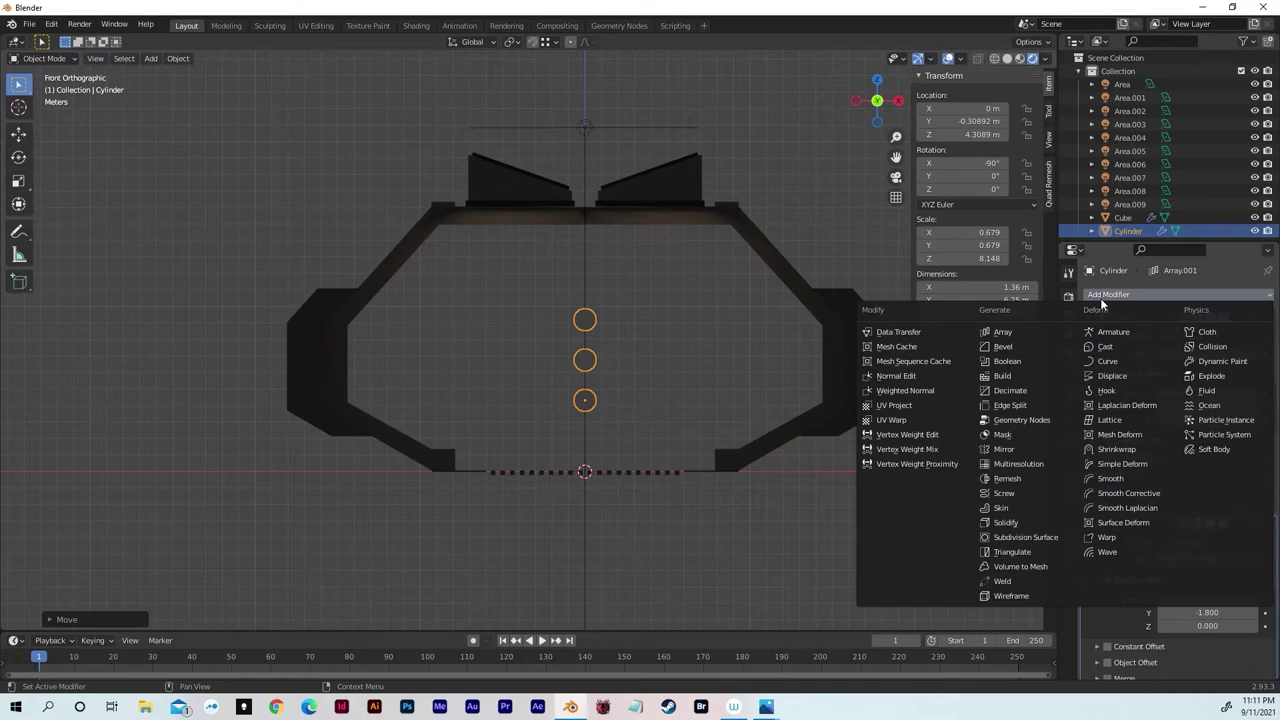
left_click(1005, 450)
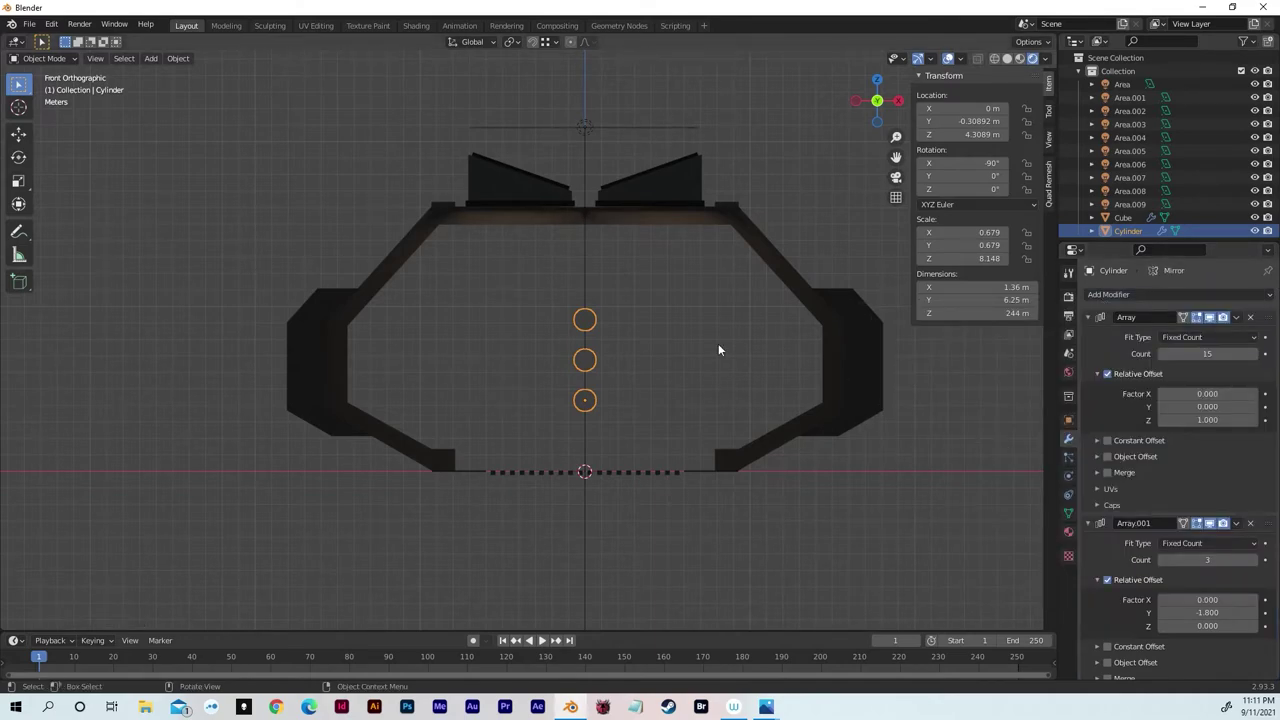
- In Edit Mode, select the cylinder mesh and move it along X toward the right wall
key("Tab")
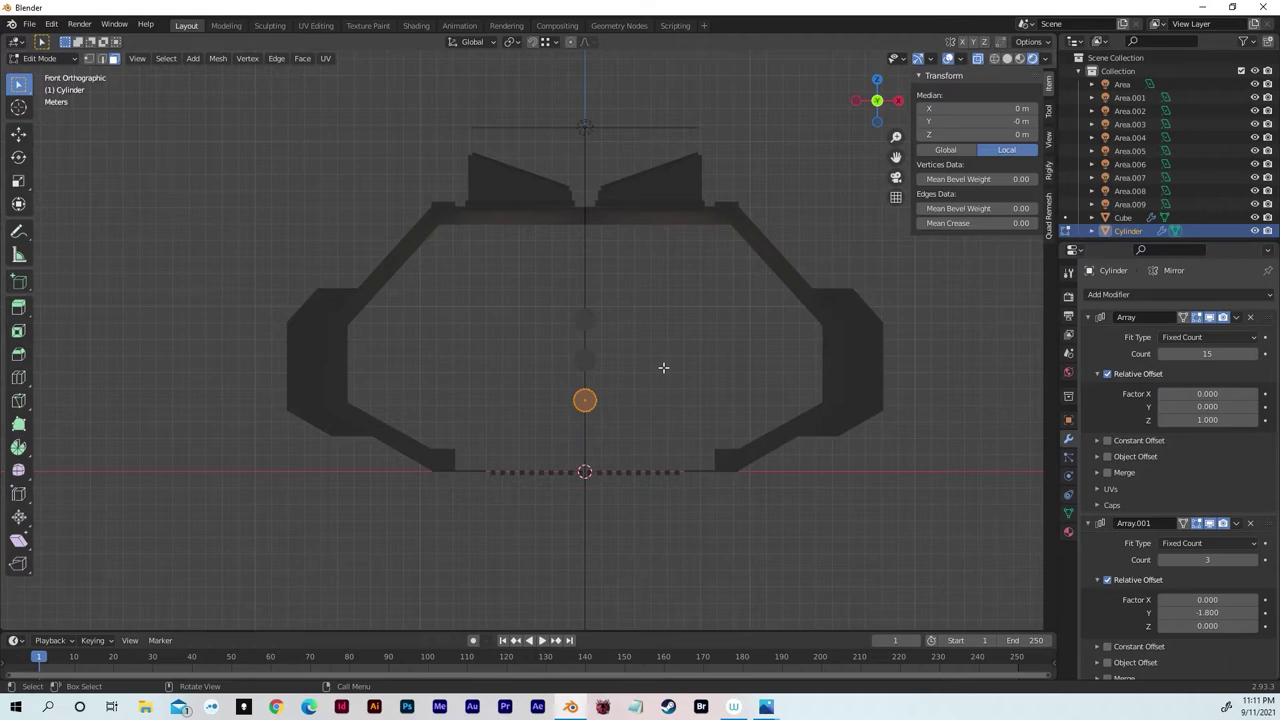
left_click_drag(656, 364, 550, 426)
key("g")
key("x")
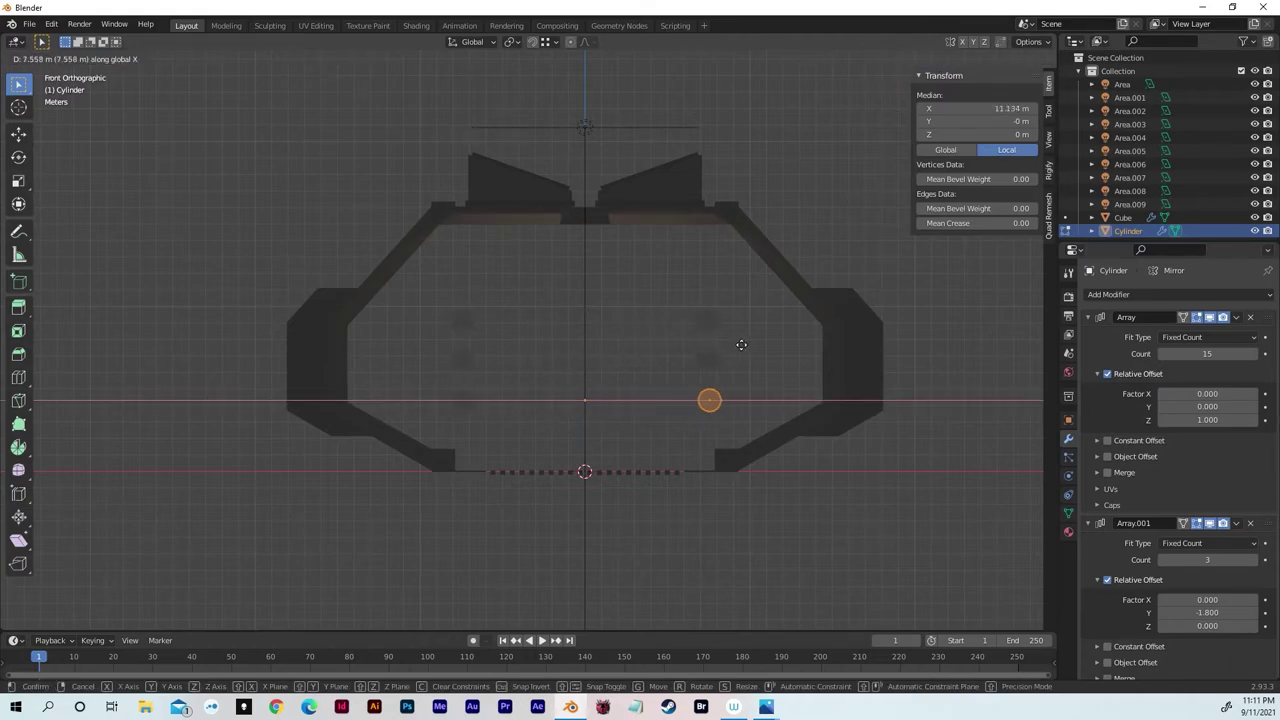
left_click(806, 344)
middle_click_drag(811, 343, 608, 264)
scroll(669, 306, "down", 10)
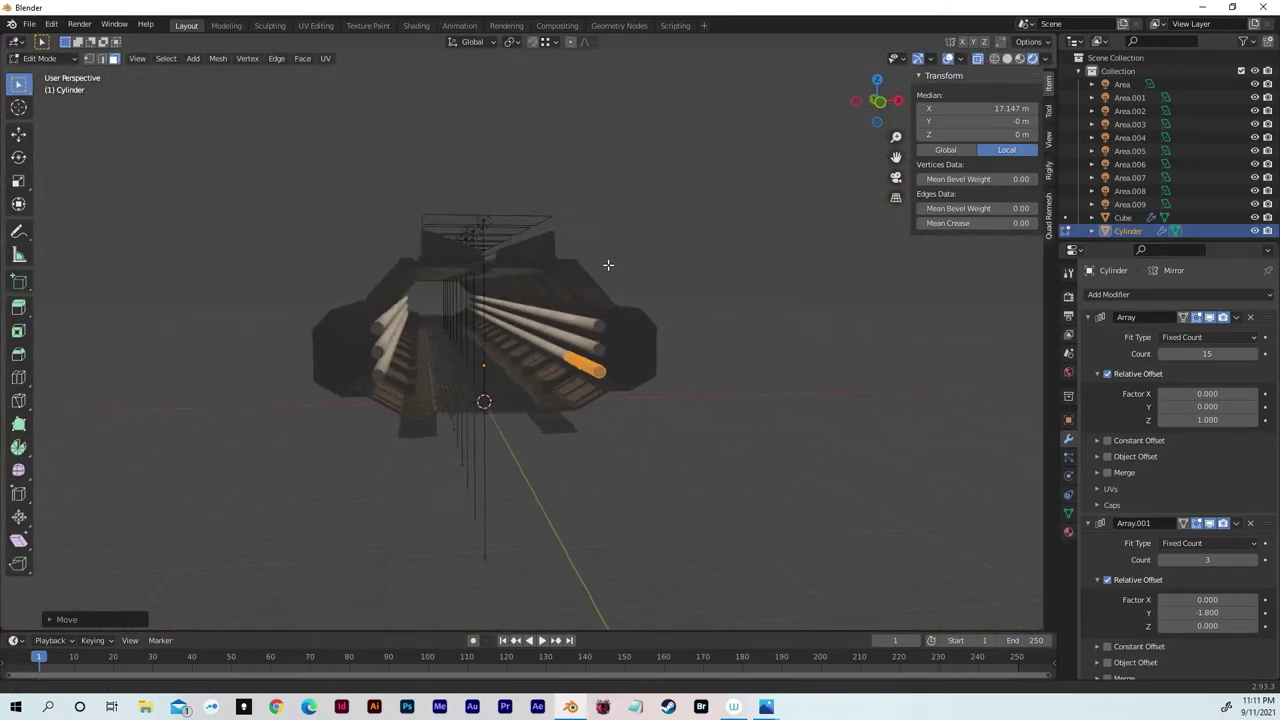
scroll(608, 264, "up", 10)
- Fine-tune the mesh along X to seat the pipes against the wall, median X 23.985 m
key("g")
key("x")
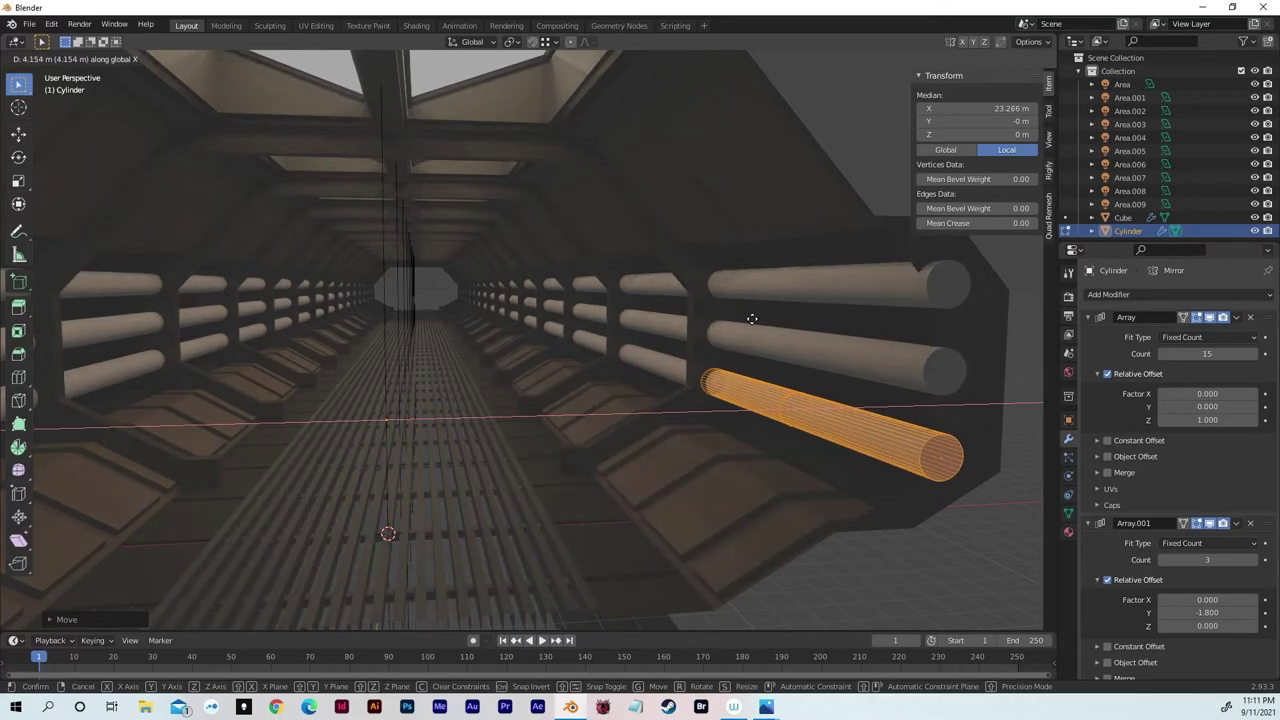
left_click(751, 317)
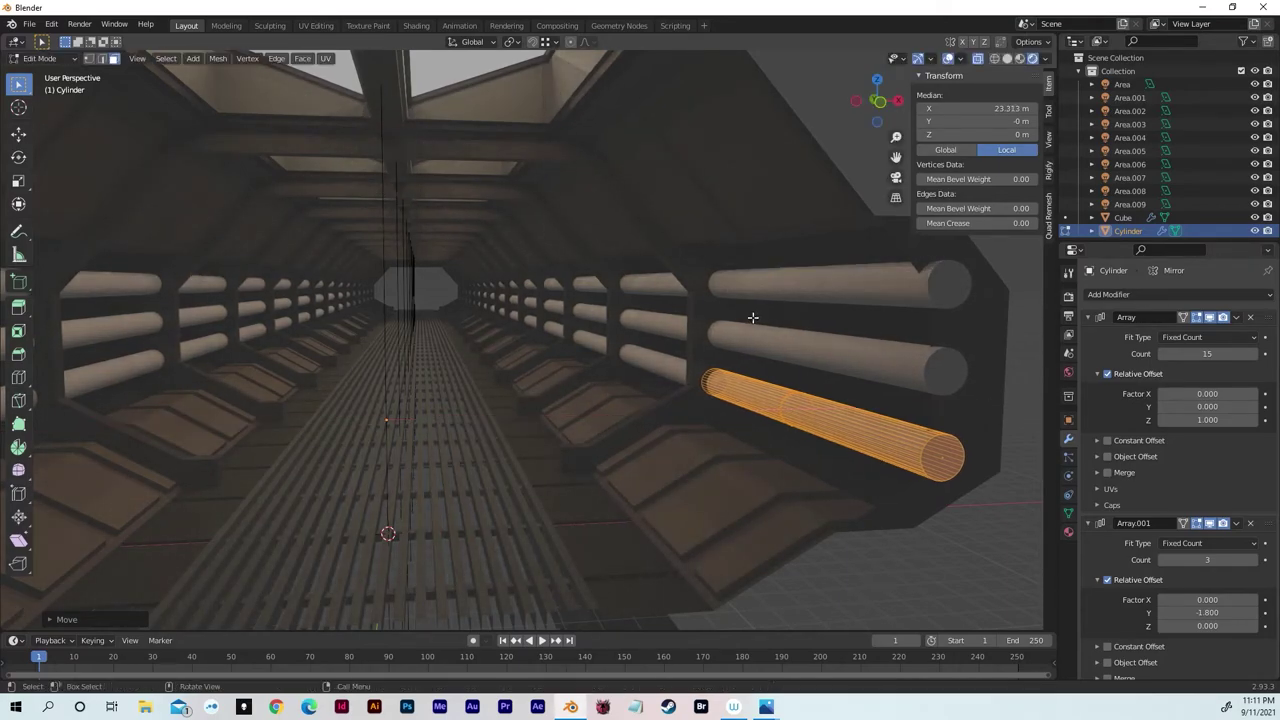
middle_click_drag(751, 317, 691, 334)
scroll(693, 337, "up", 5)
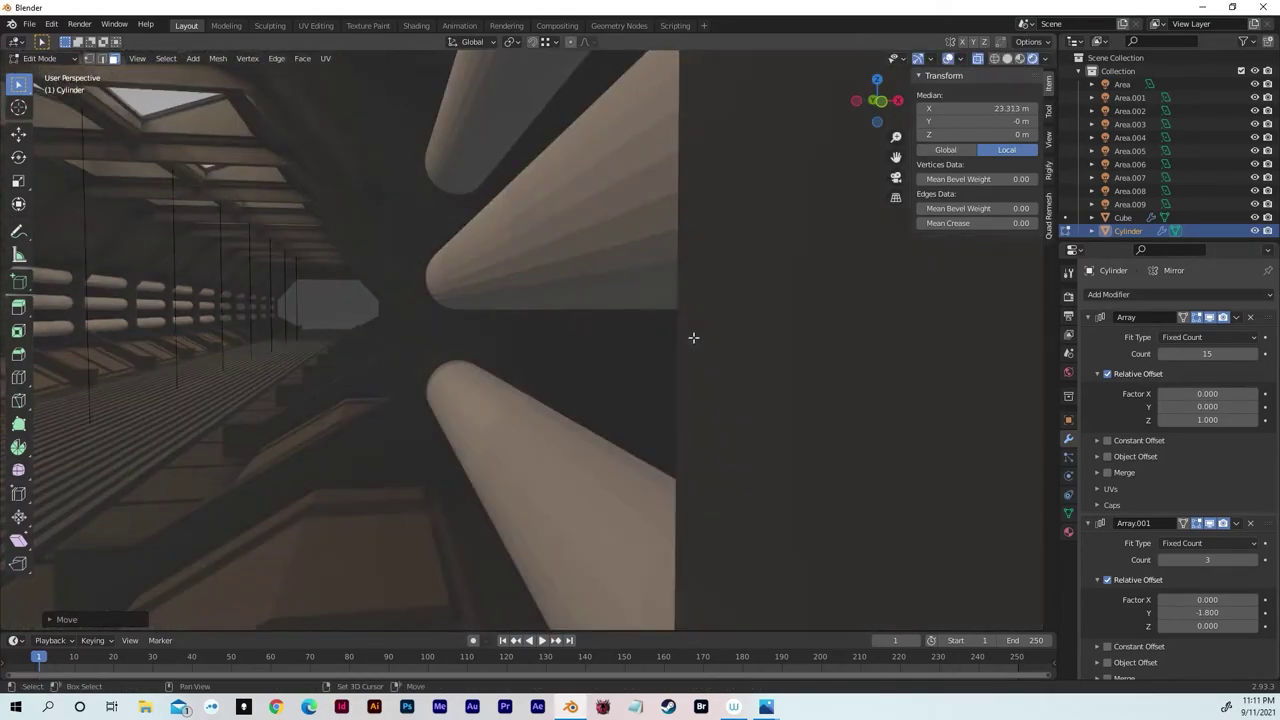
scroll(694, 337, "down", 5)
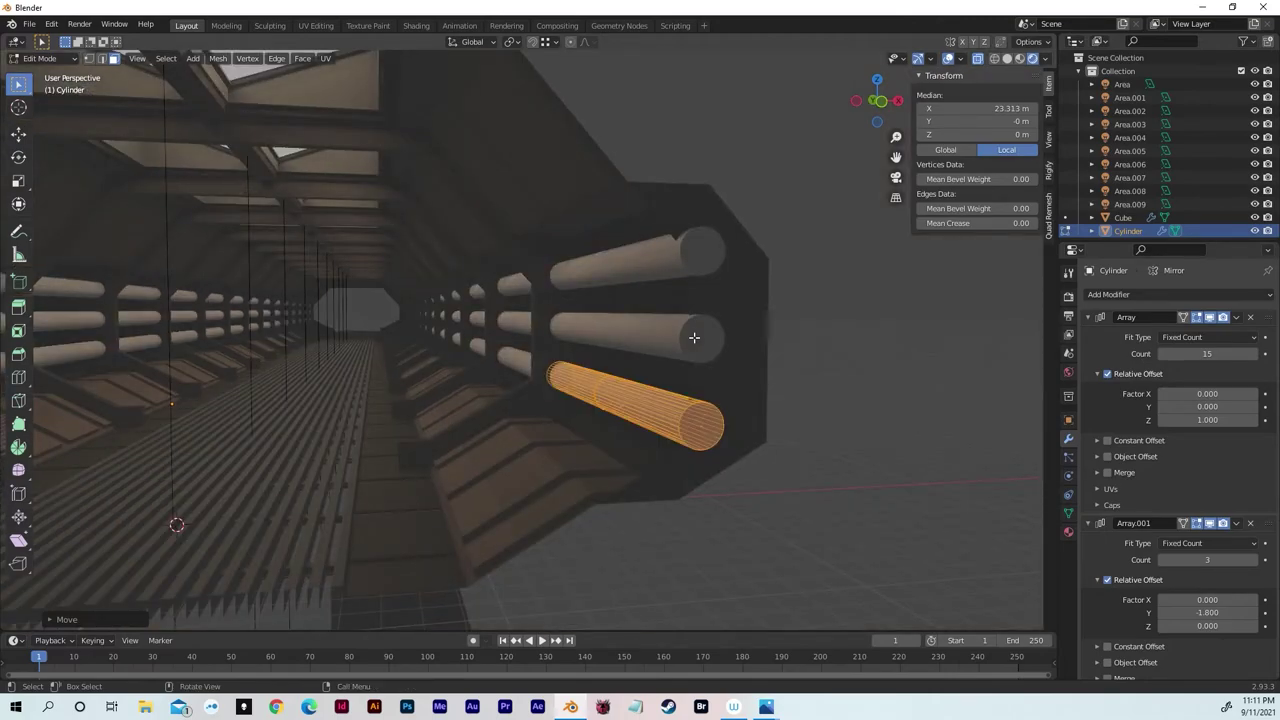
key("g")
key("x")
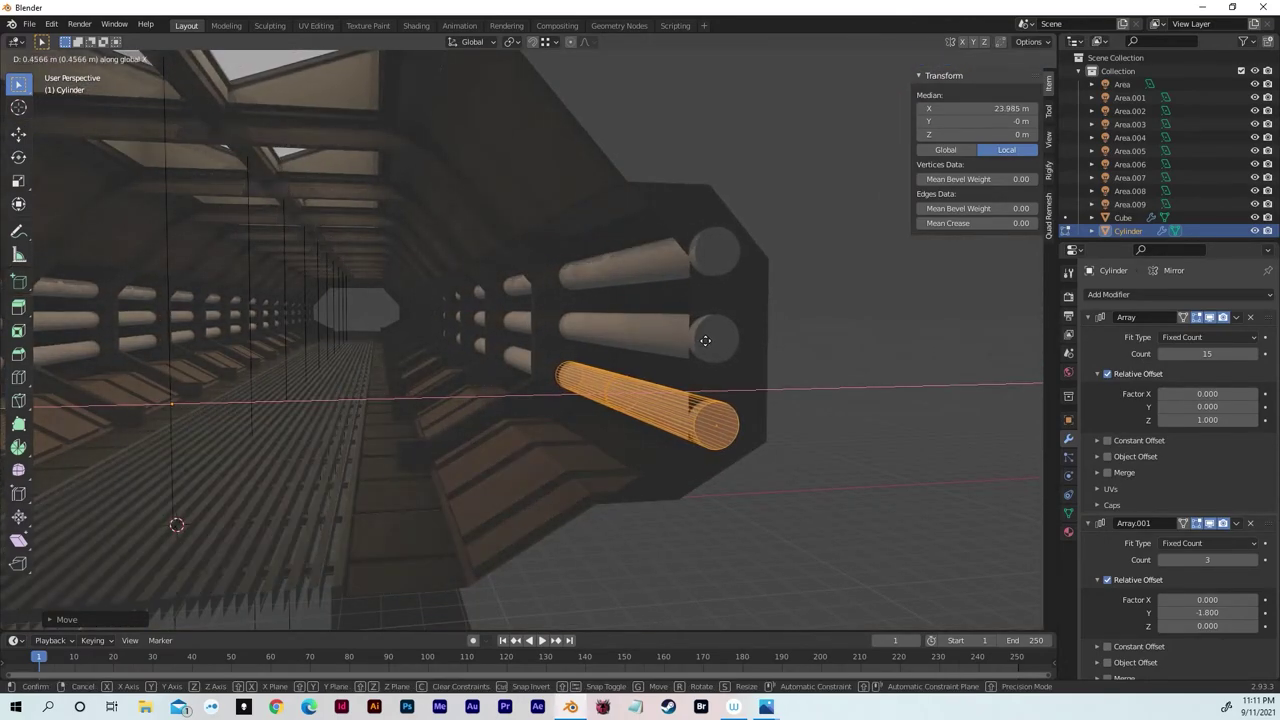
left_click(705, 341)
middle_click_drag(705, 342, 640, 448)
- Add two loop cuts on the pipe and widen them into bands
key("ctrl+r")
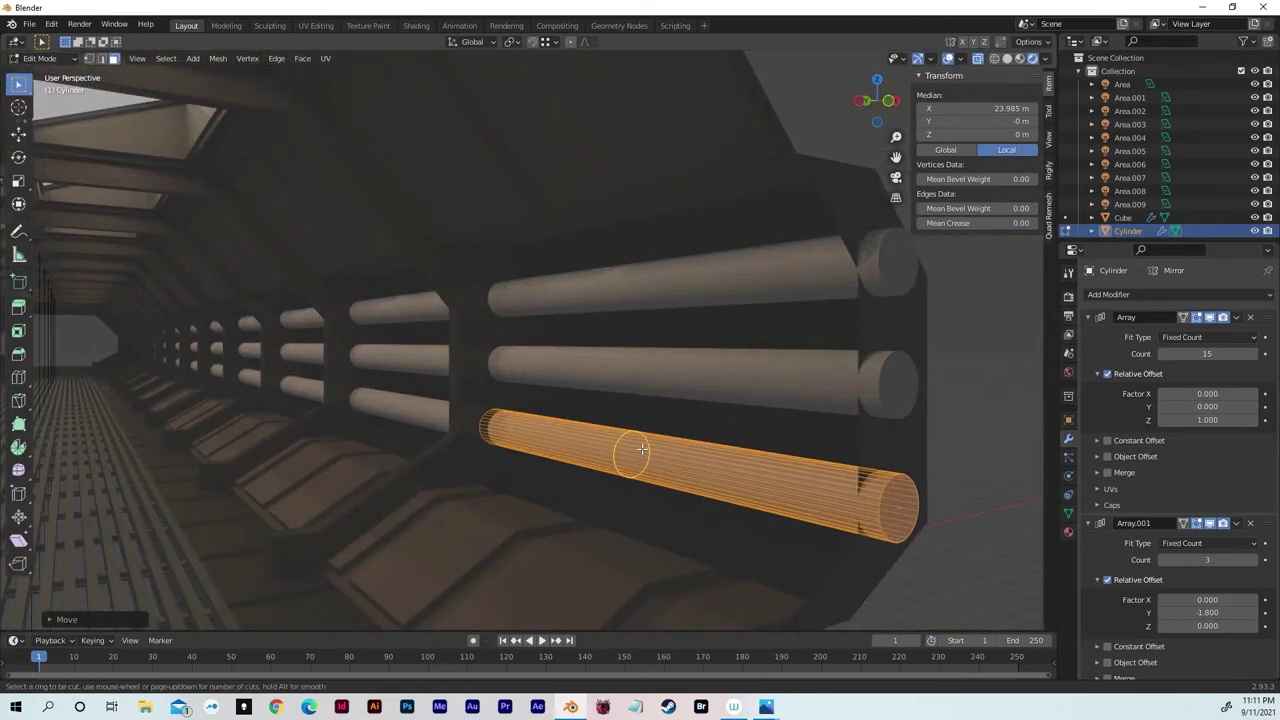
scroll(642, 449, "up", 1)
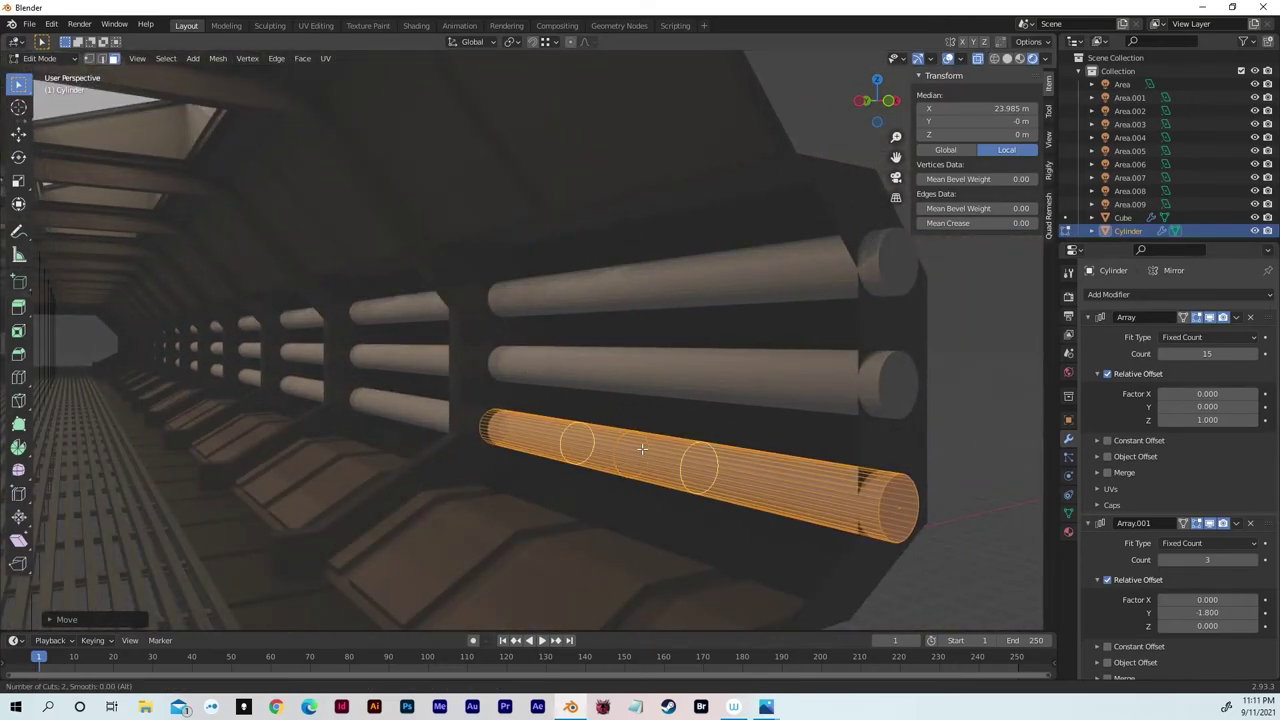
left_click(642, 449)
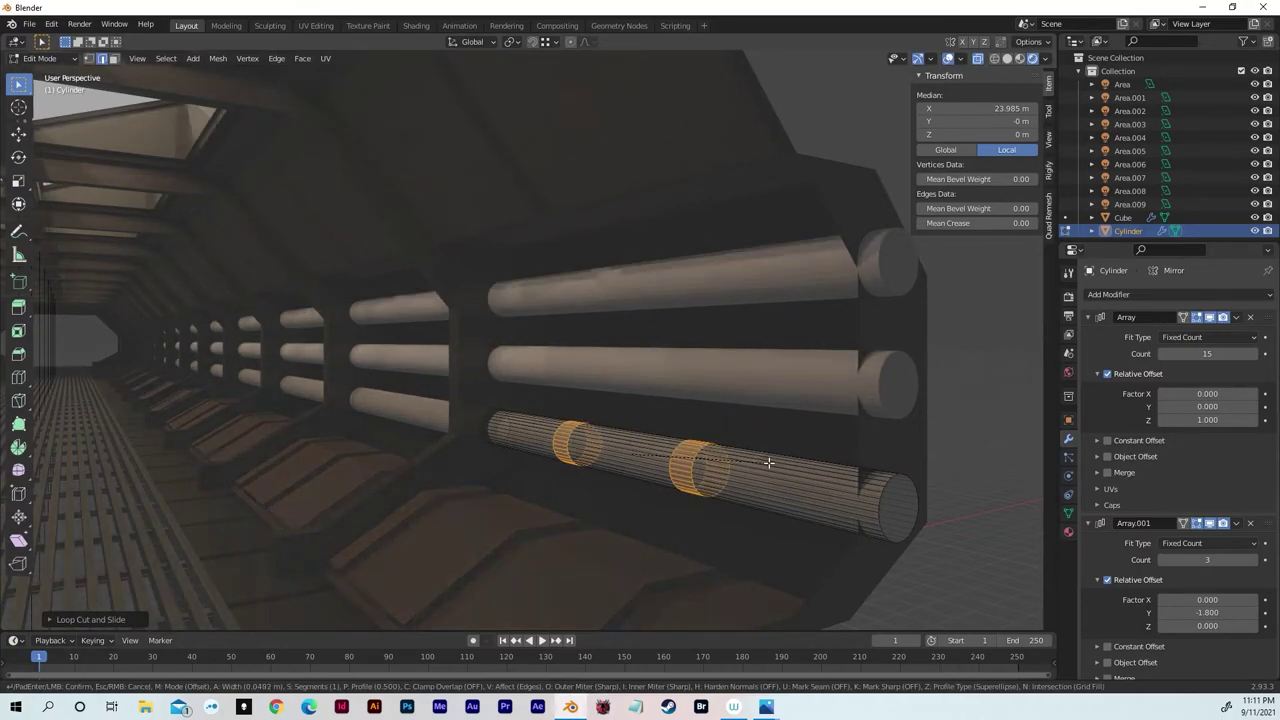
left_click(767, 459)
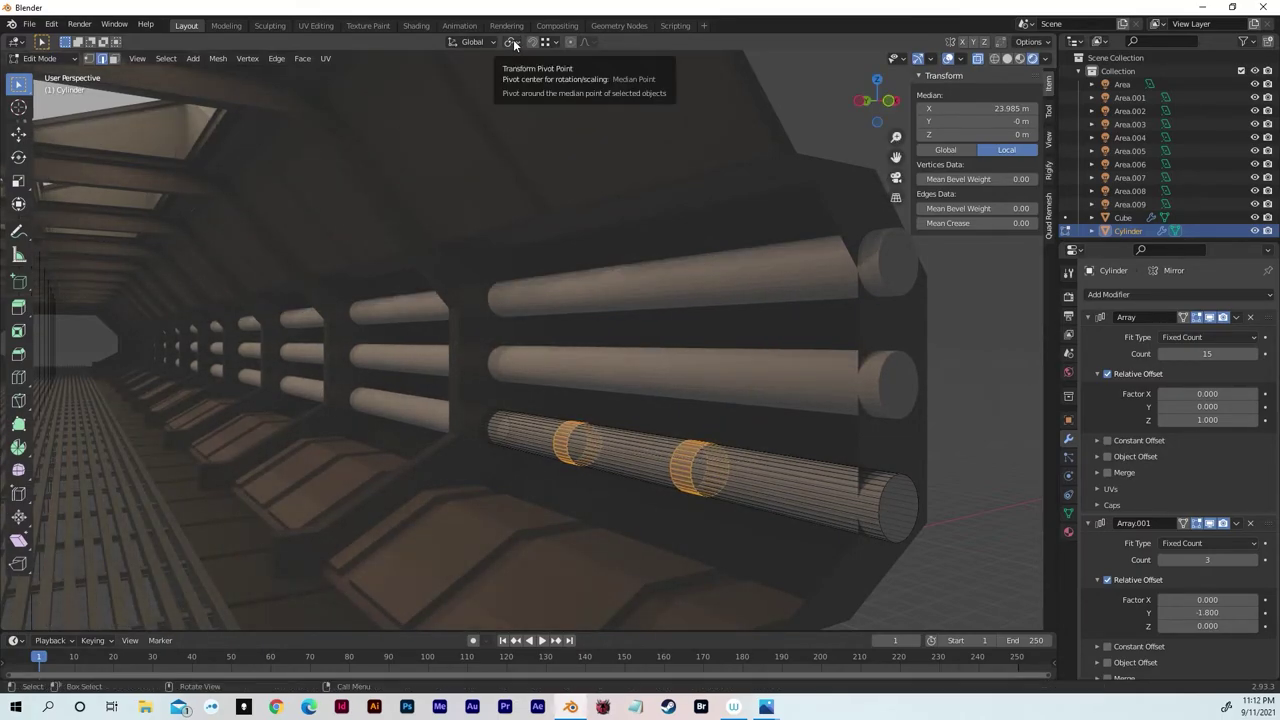
- Scale the rings up about 1.094 around Individual Origins to form raised collars
left_click(512, 42)
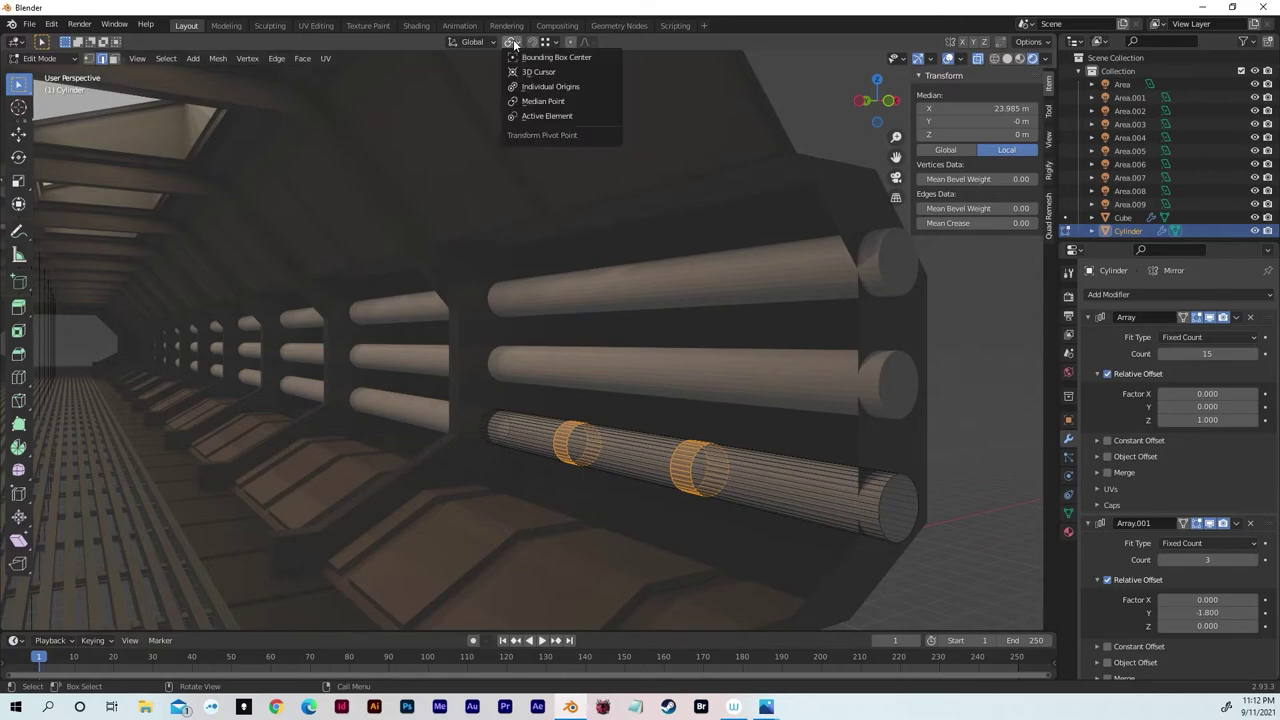
left_click(537, 95)
key("s")
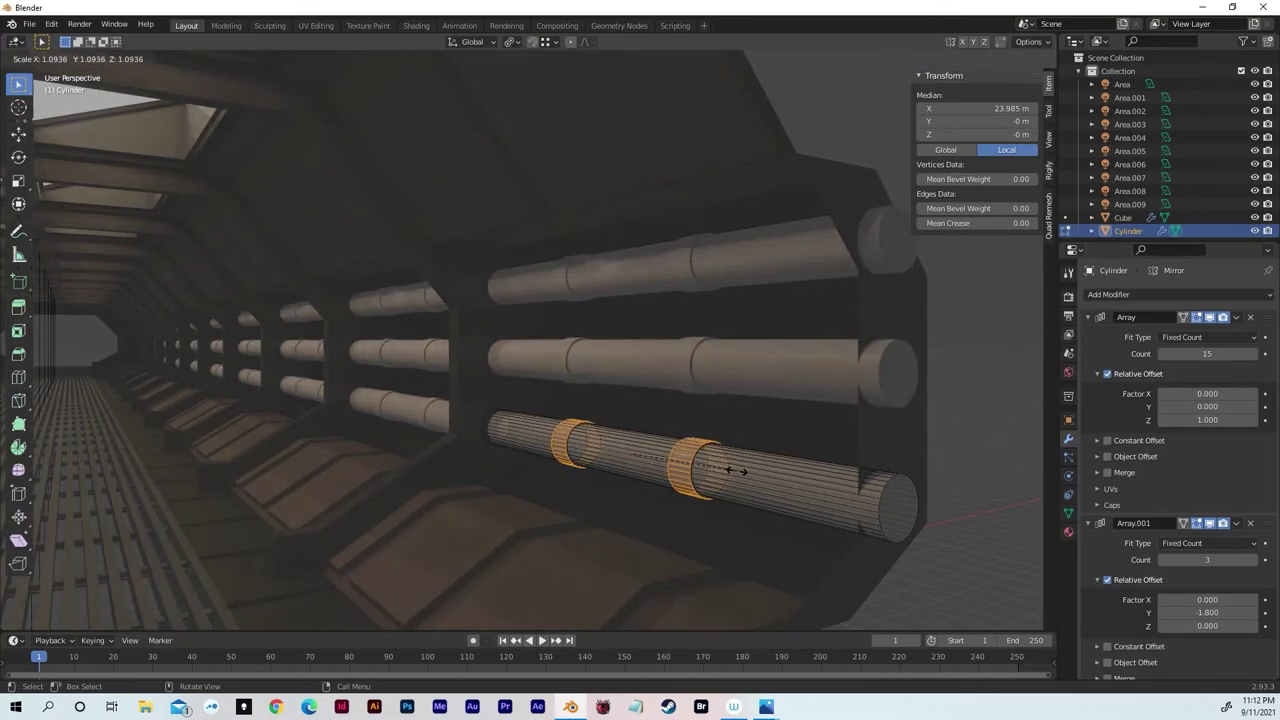
left_click(737, 470)
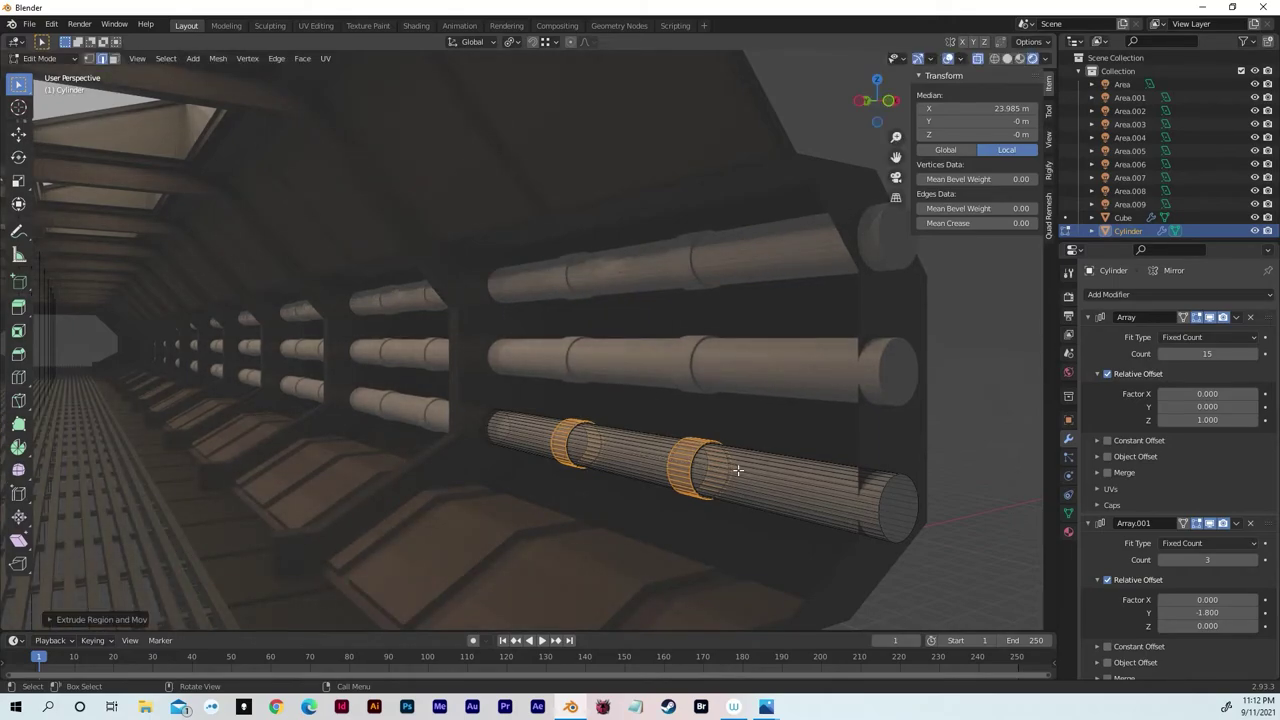
middle_click_drag(728, 465, 706, 436)
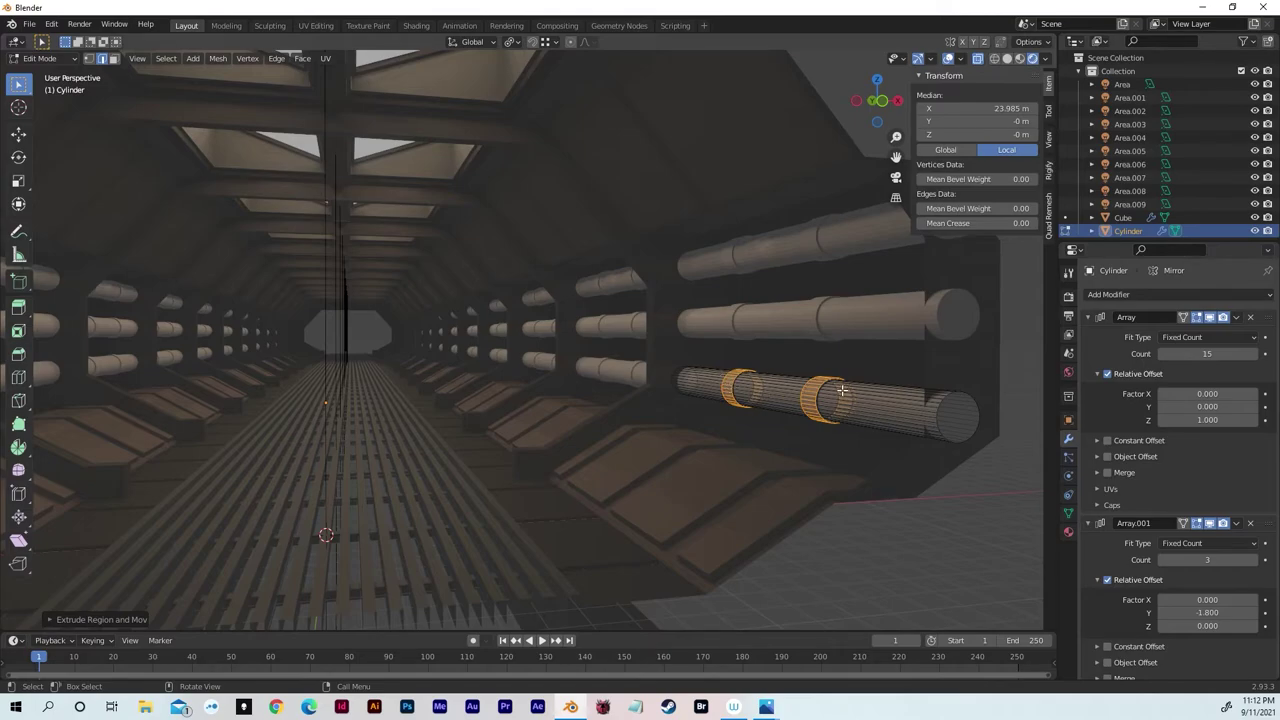
- In Edit Mode, select several edge loops around the pipe, framing them in view
middle_click_drag(843, 390, 687, 392)
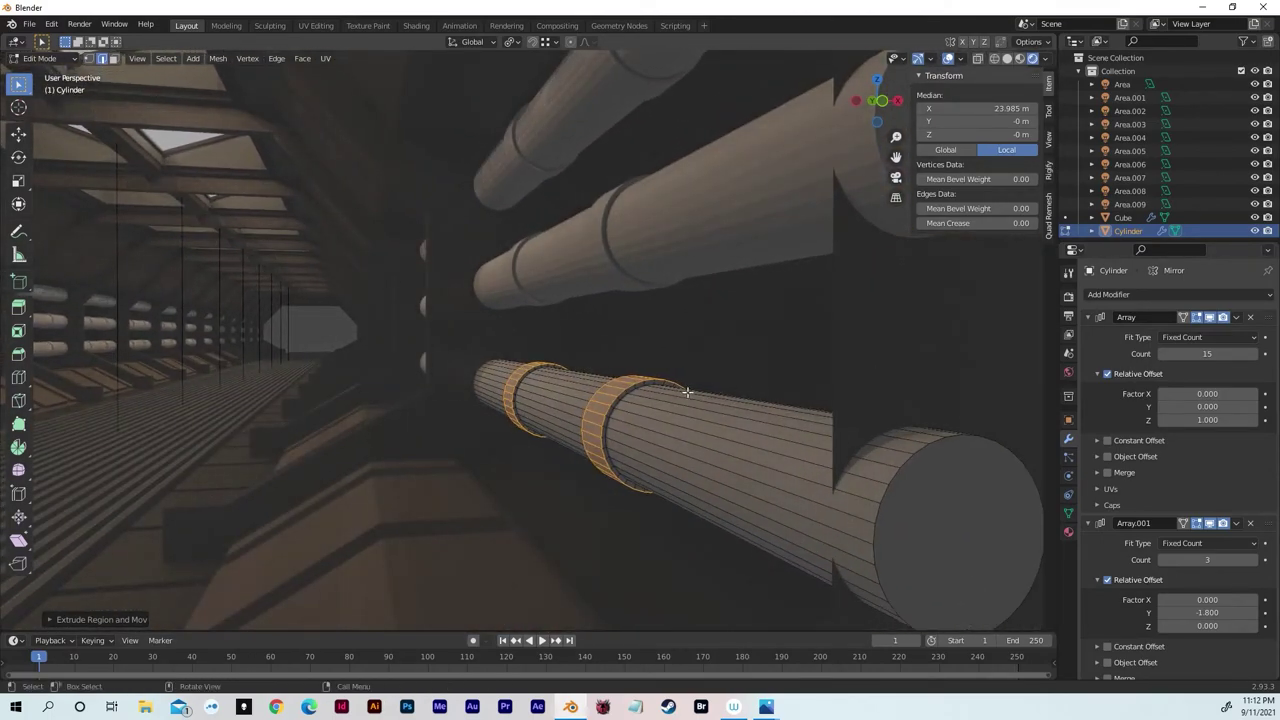
left_click(647, 384, "alt")
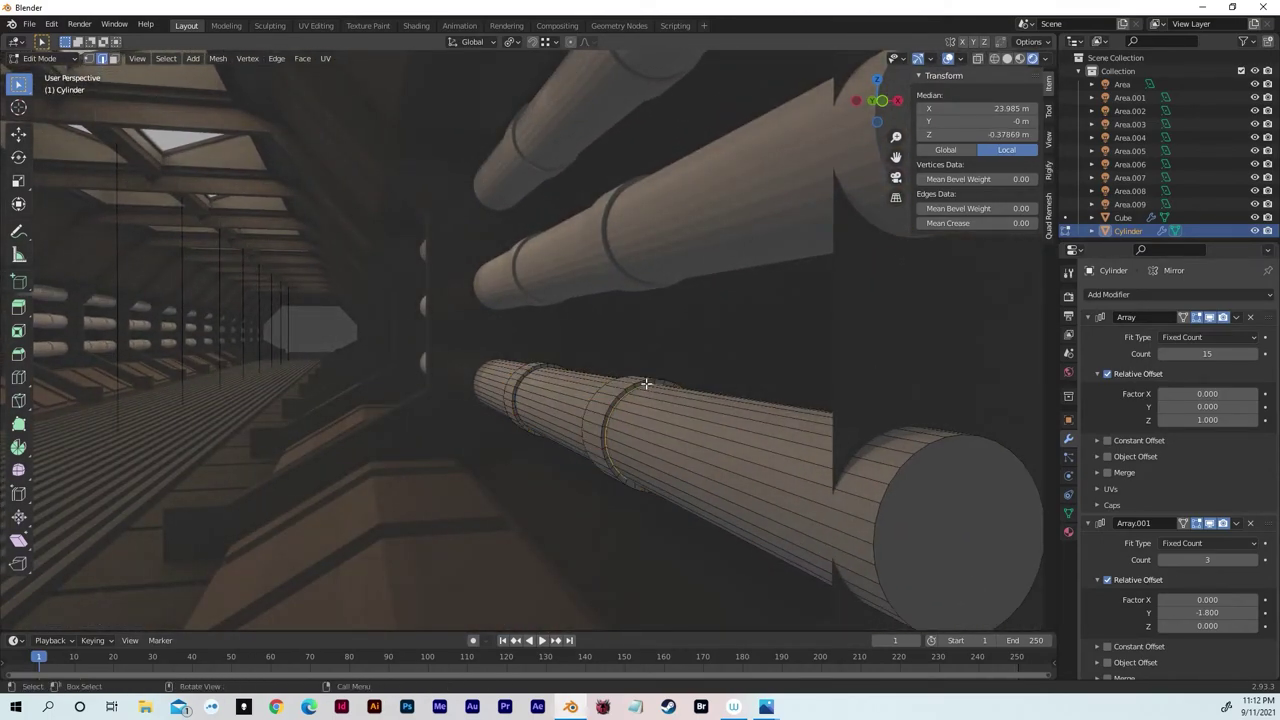
key("alt+a")
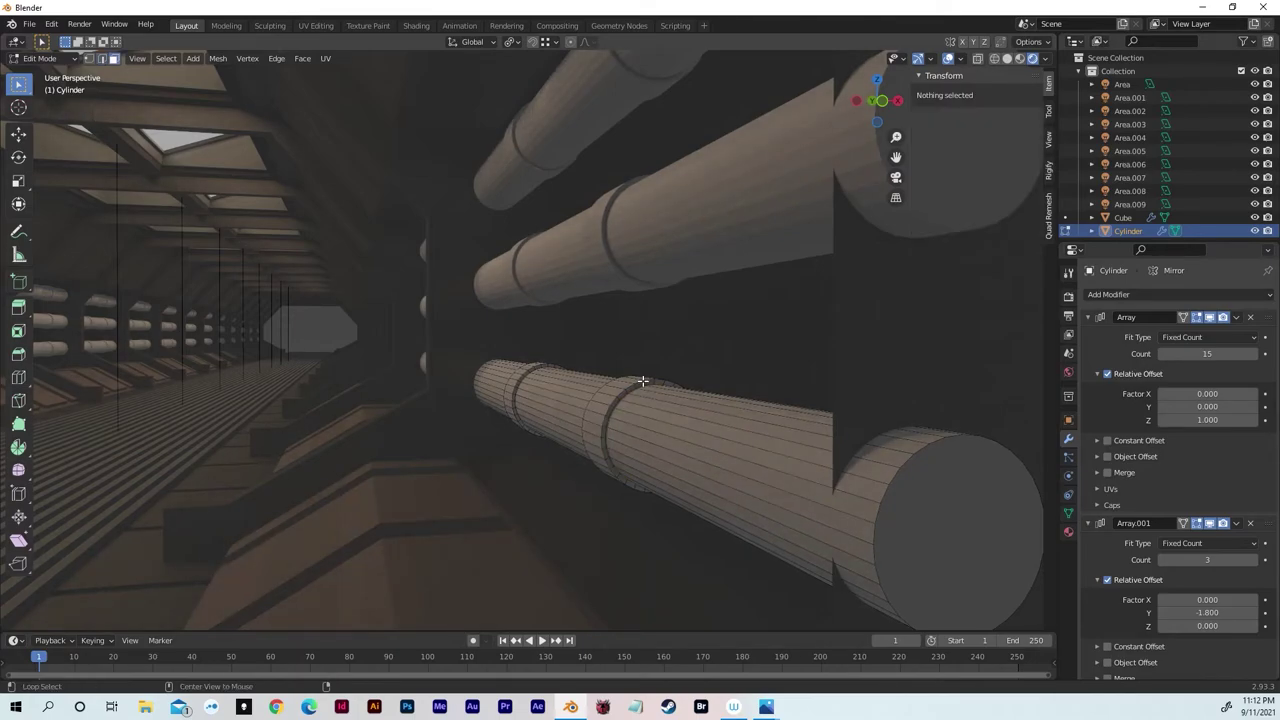
left_click(642, 382, "alt")
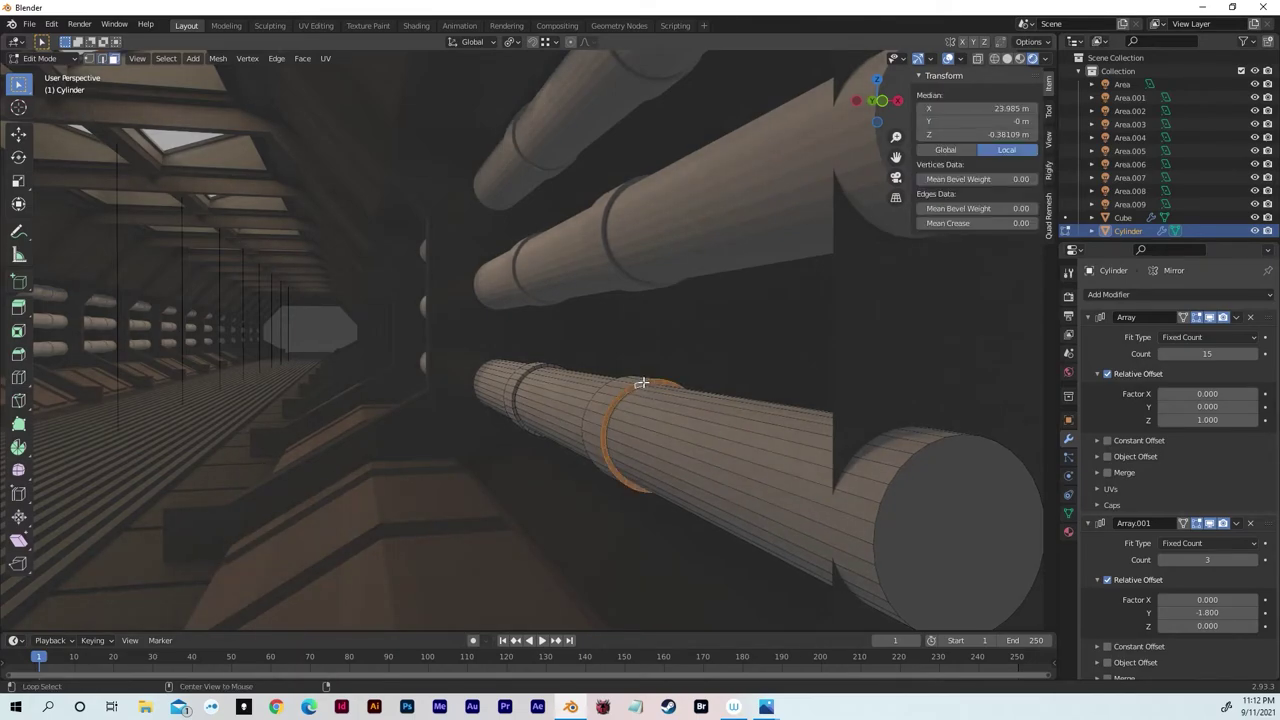
left_click(540, 368, "alt+shift")
key("KP_Decimal")
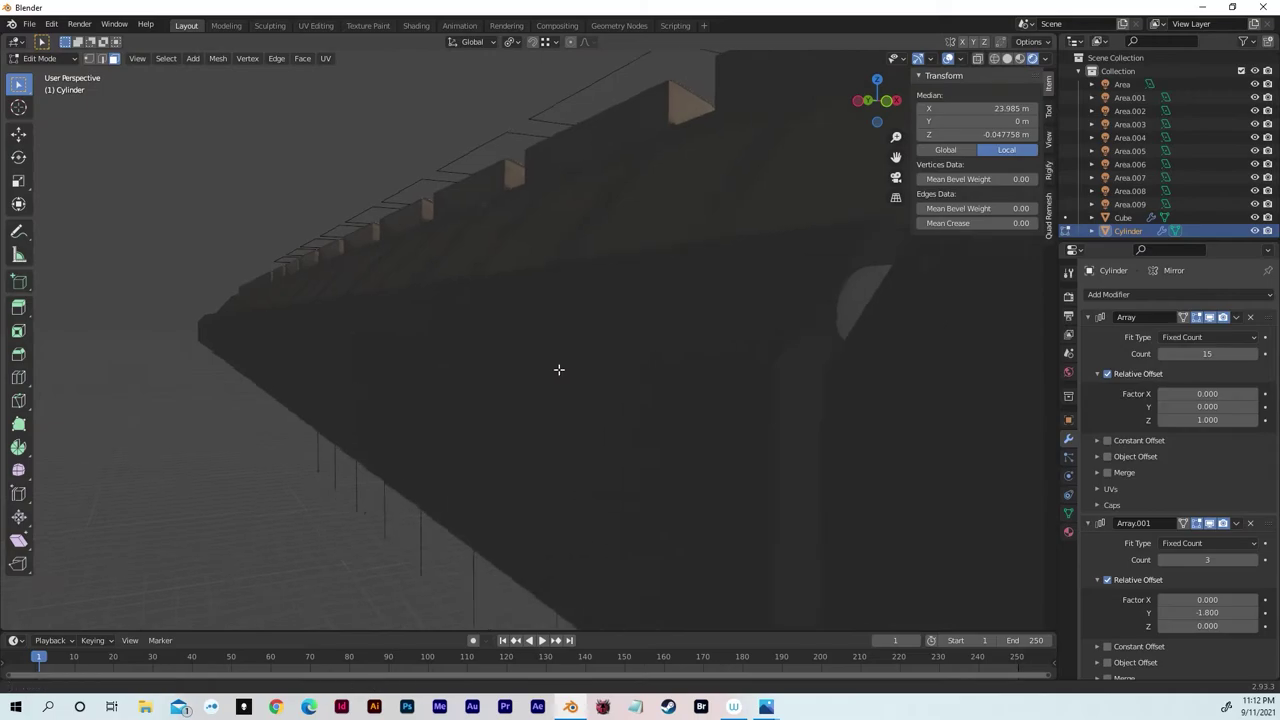
middle_click_drag(352, 348, 535, 403)
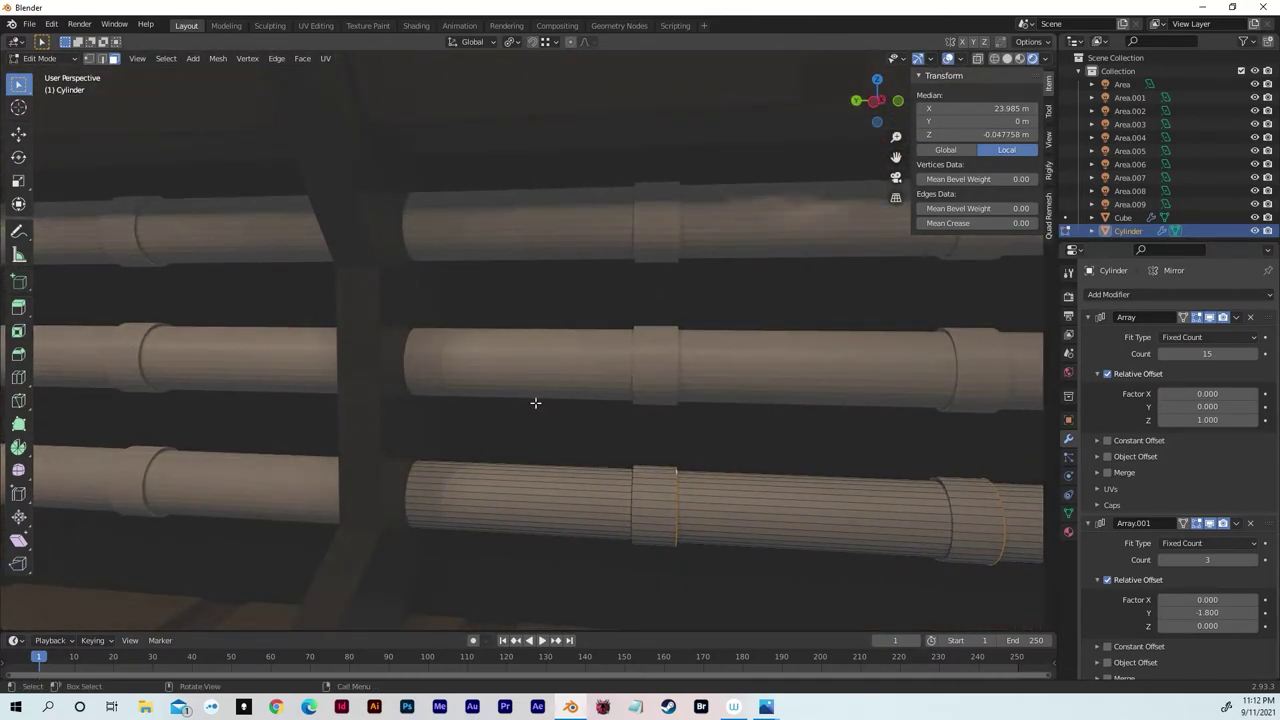
scroll(960, 439, "up", 8)
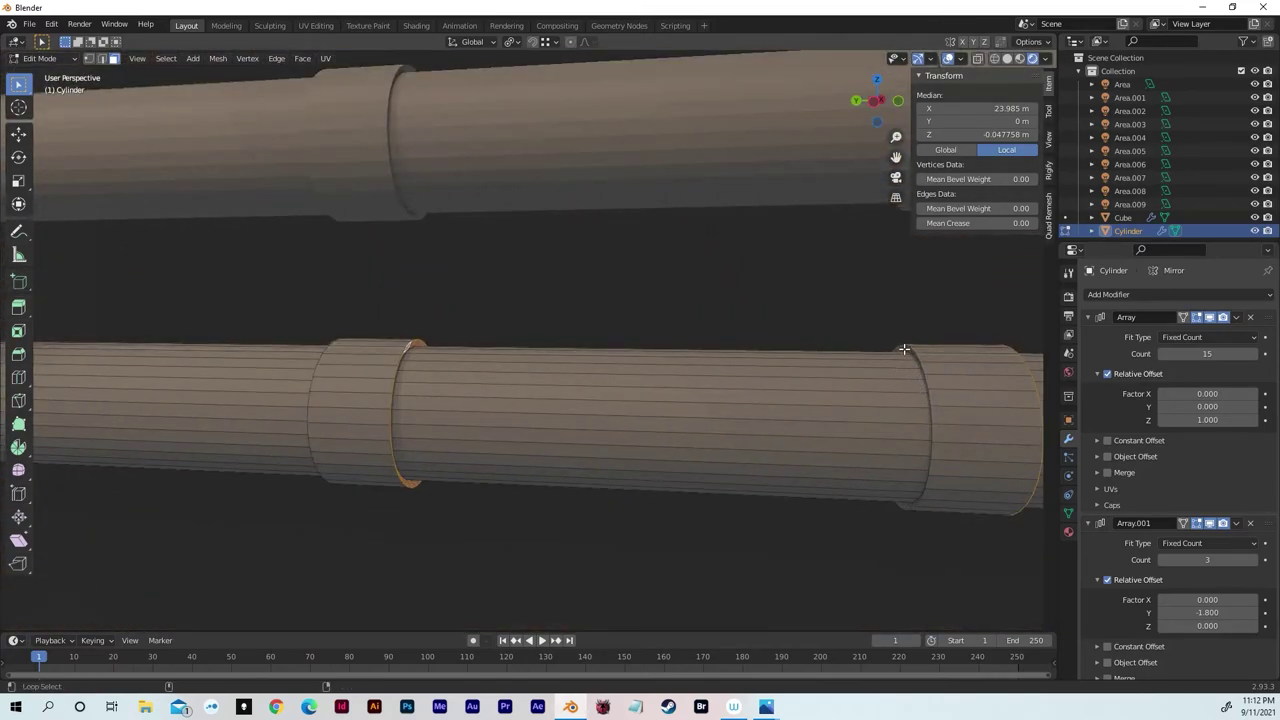
left_click(904, 349, "alt+shift")
middle_click_drag(908, 348, 971, 380)
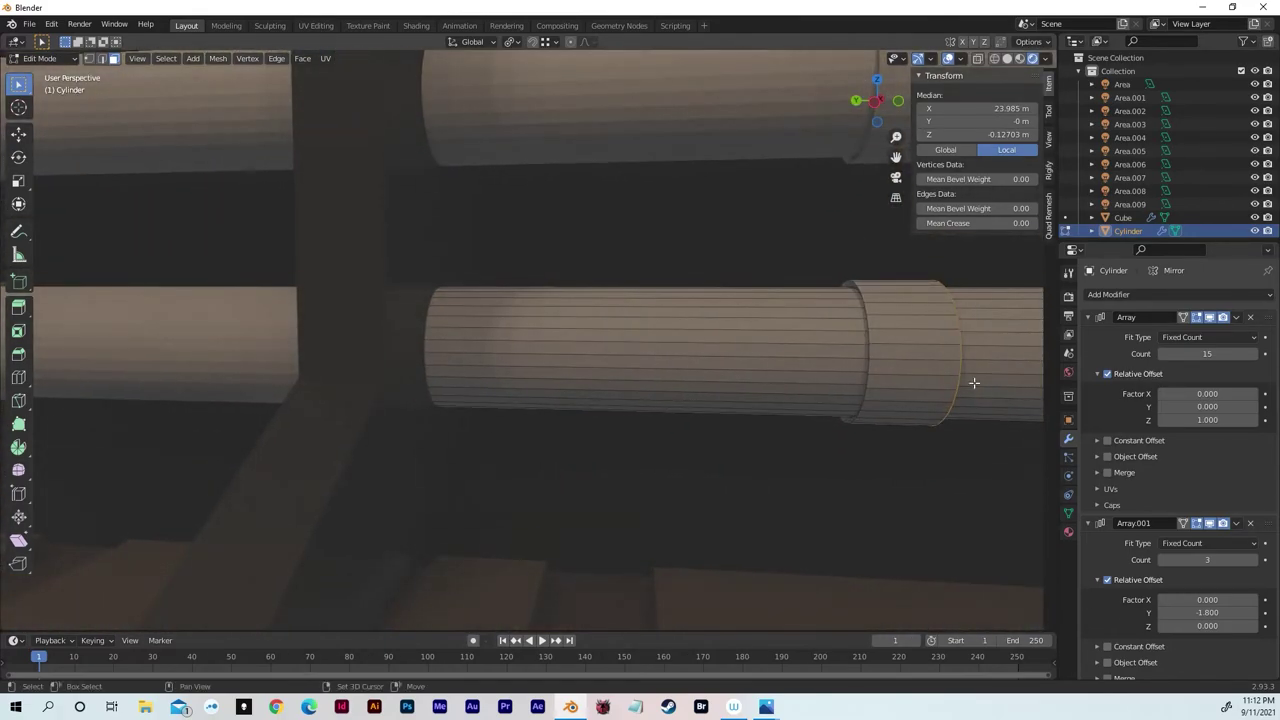
- Select two ring bands of faces on the pipe and show its Material Properties
left_click(849, 285, "alt")
key("Home")
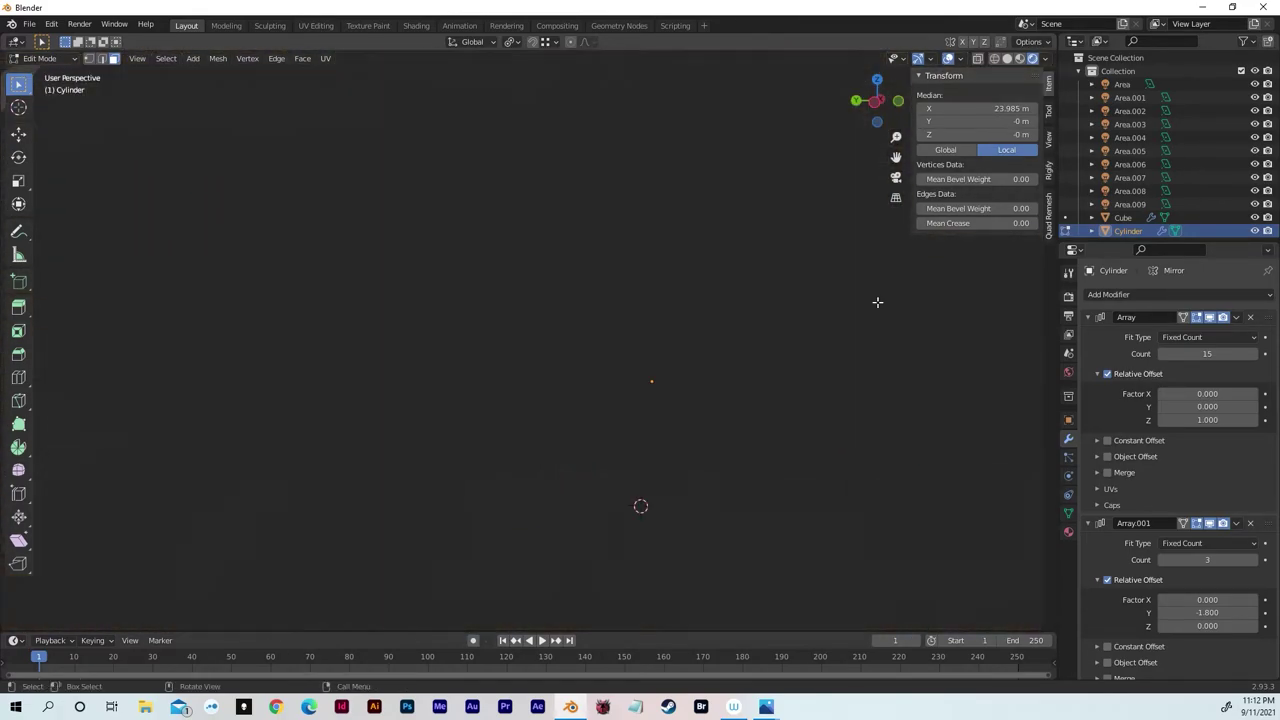
middle_click_drag(877, 302, 503, 421)
scroll(594, 397, "up", 10)
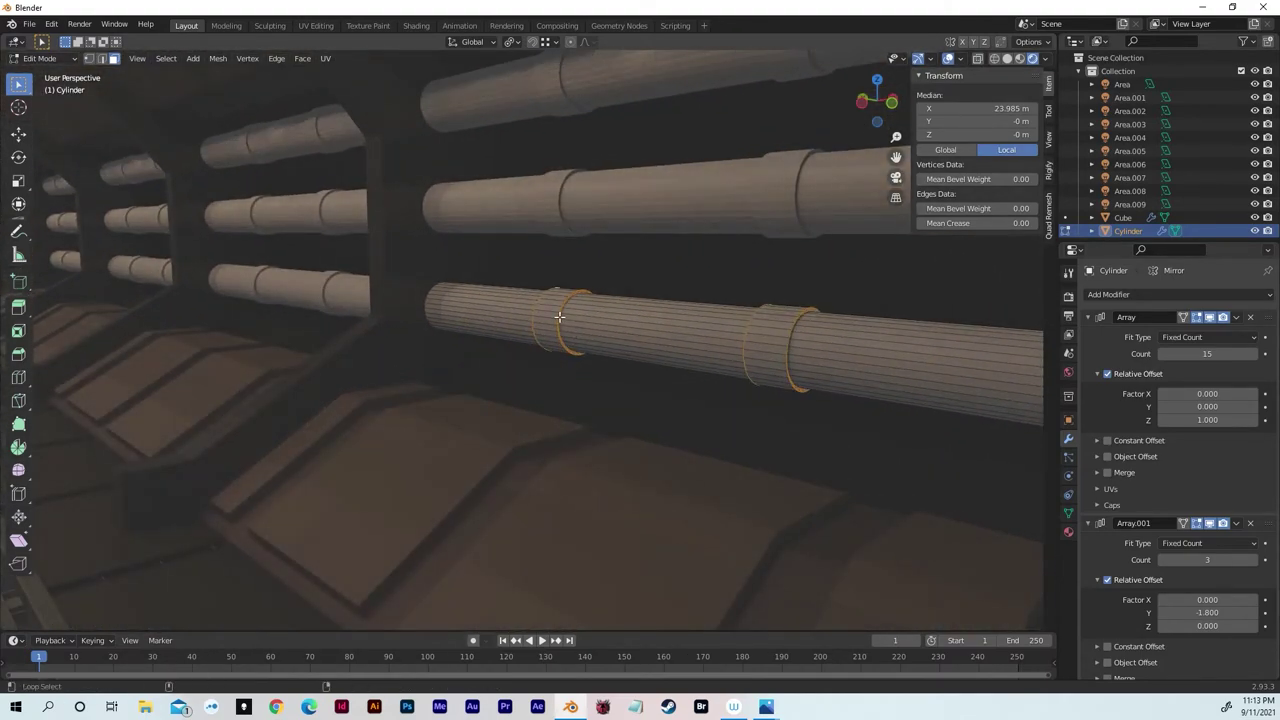
left_click(559, 317, "alt+shift")
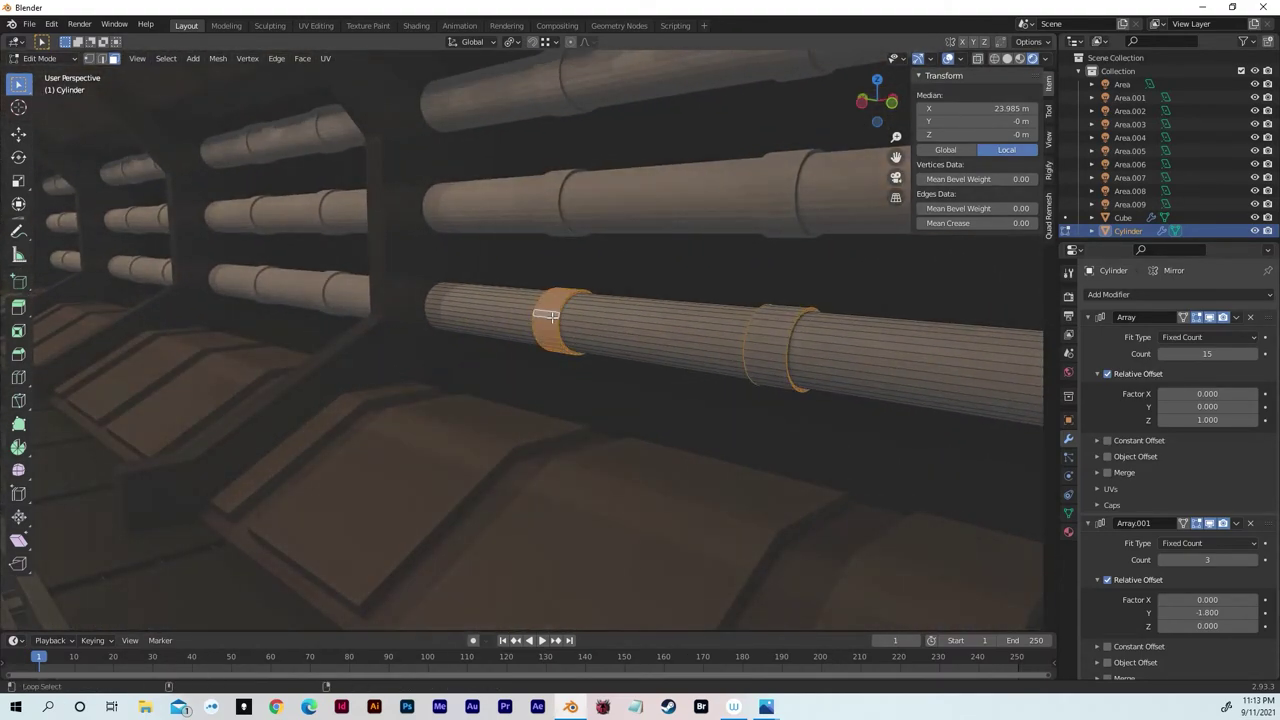
left_click(762, 338, "alt+shift")
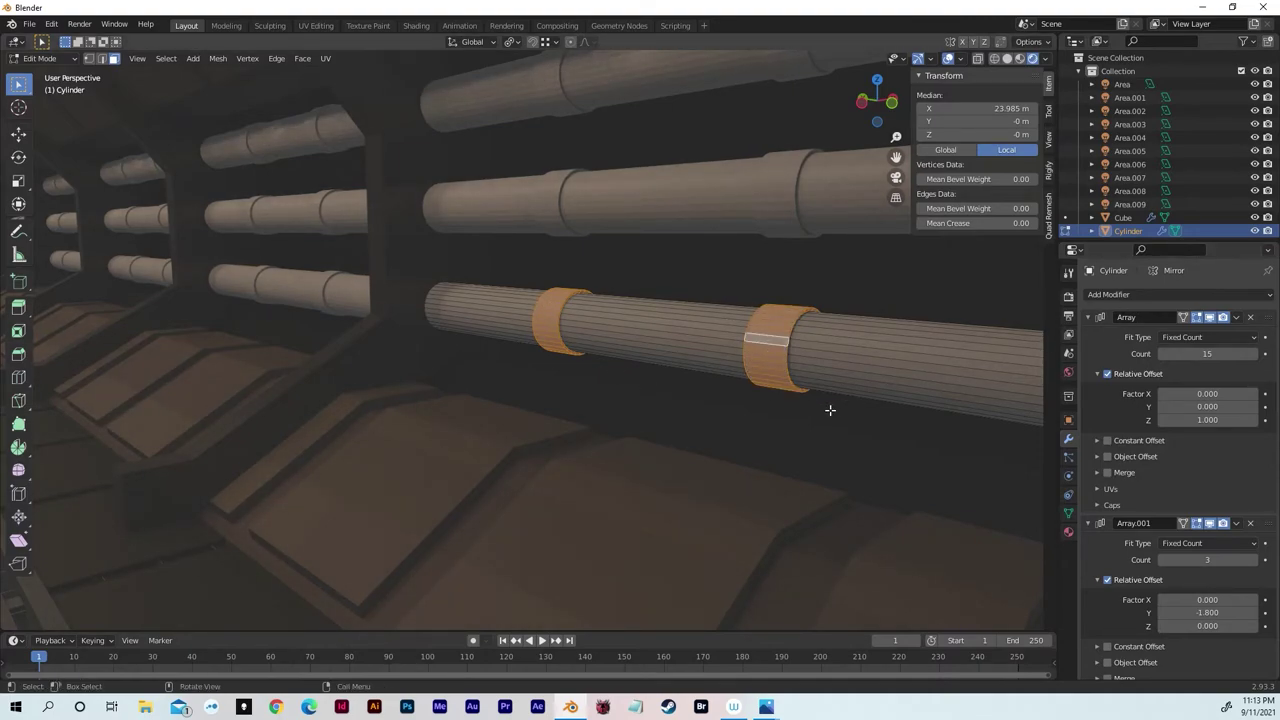
left_click(1068, 531)
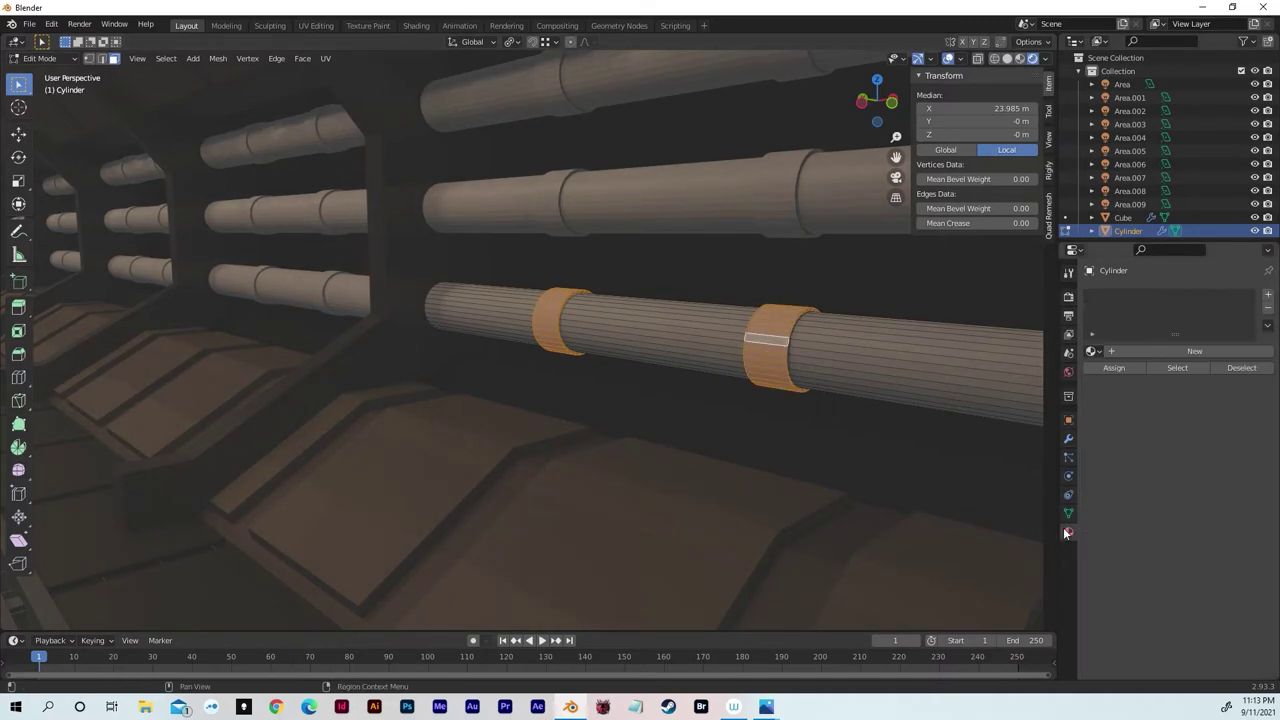
- Apply Material.001 to the selected rings, then invert the selection to the pipe body
left_click(1096, 352)
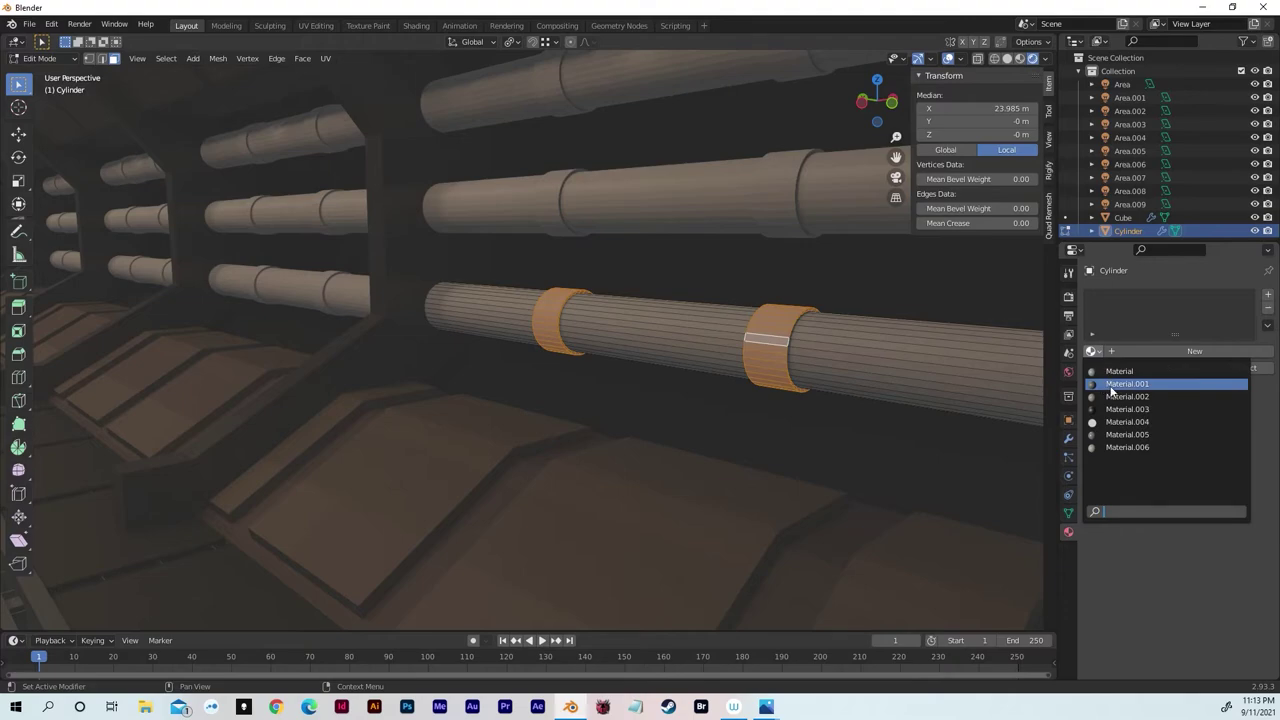
left_click(1126, 384)
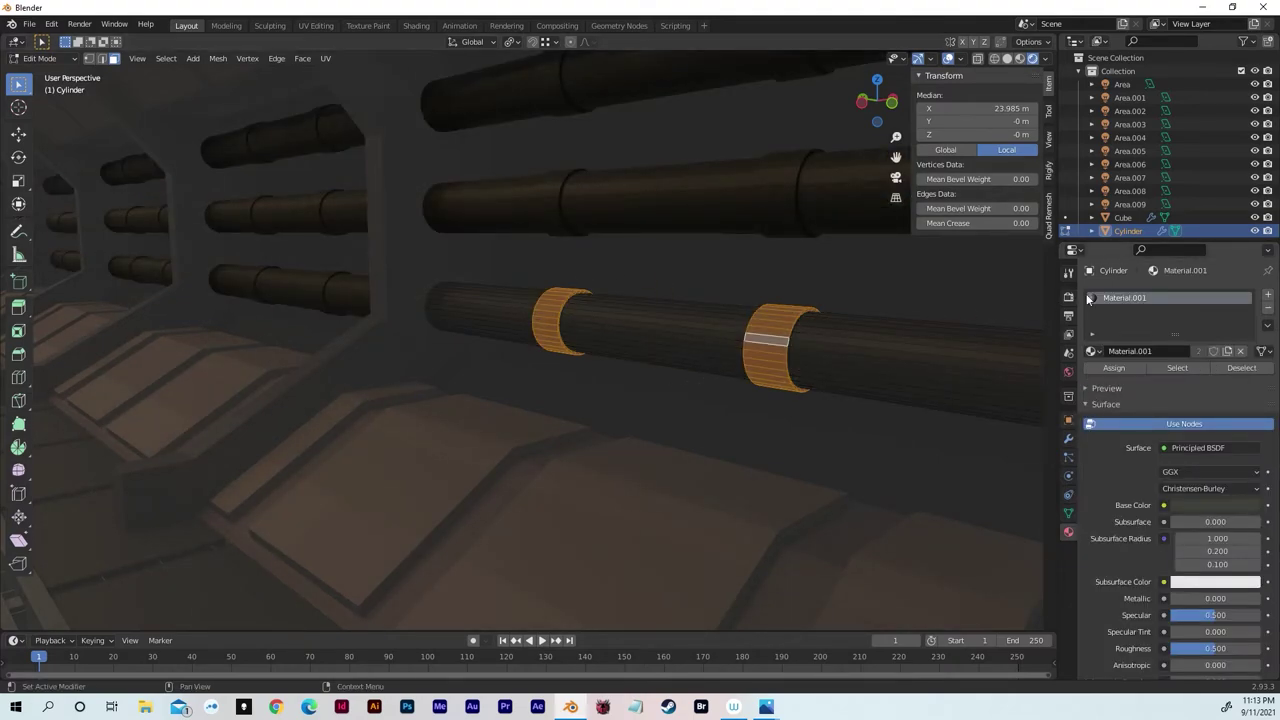
key("ctrl+i")
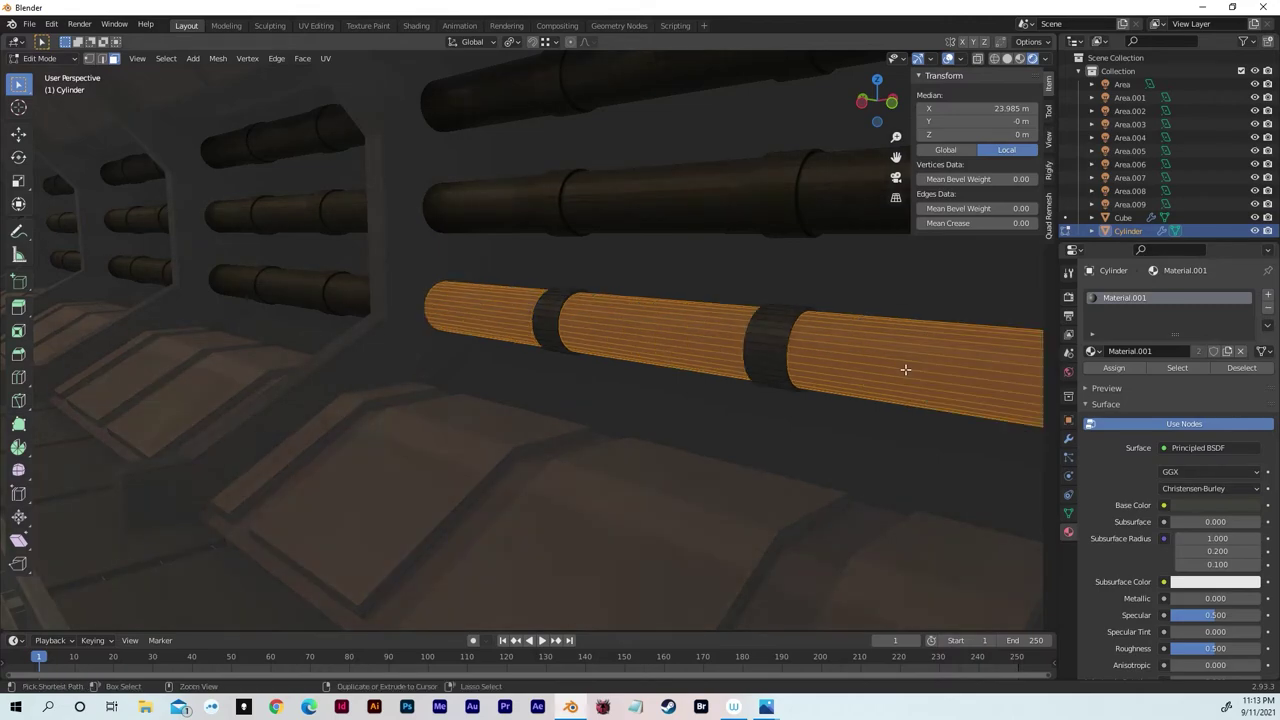
- Add a second slot with Material.007, copied from Material.006, for the pipe body, then return to Object Mode
left_click(1267, 297)
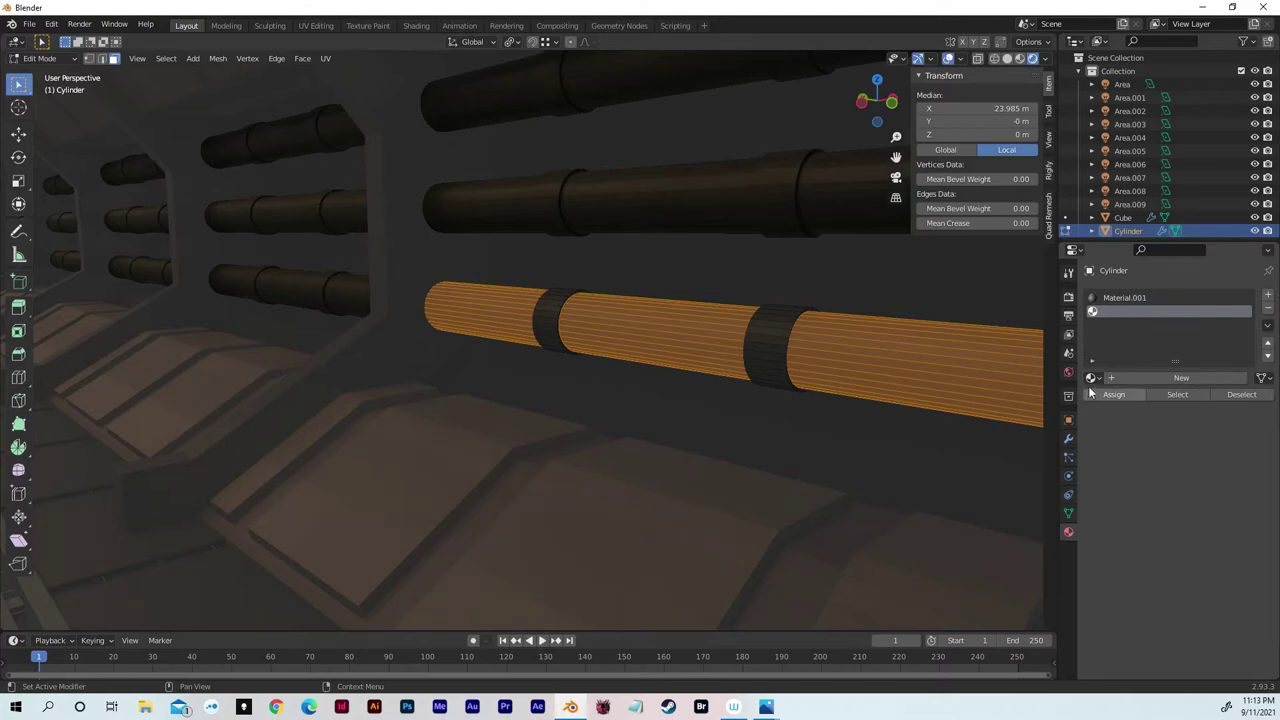
left_click(1093, 377)
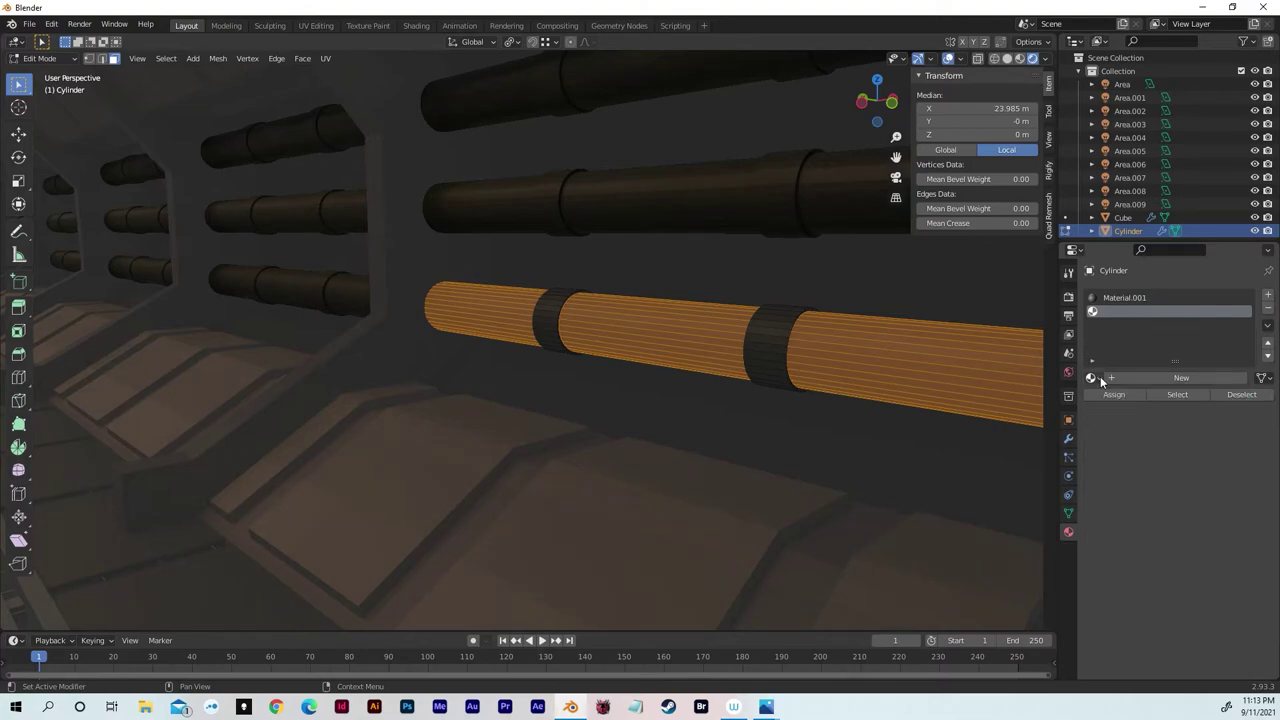
left_click(1111, 394)
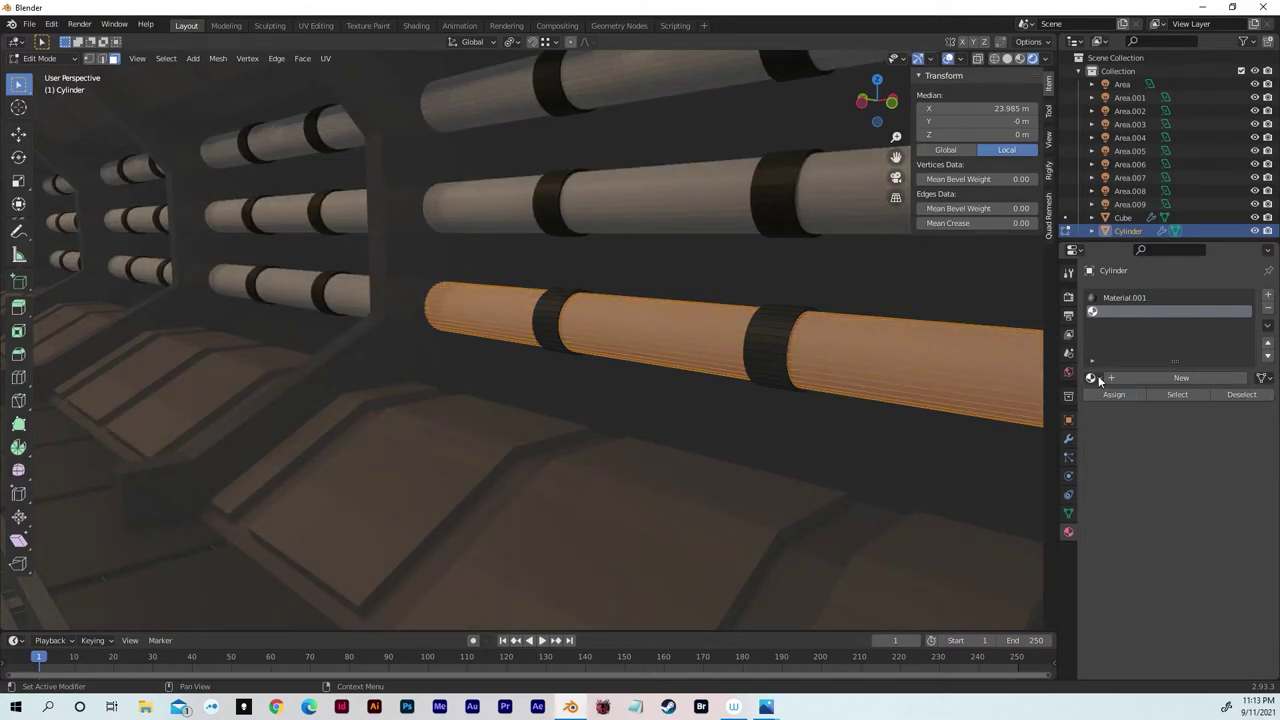
left_click(1092, 377)
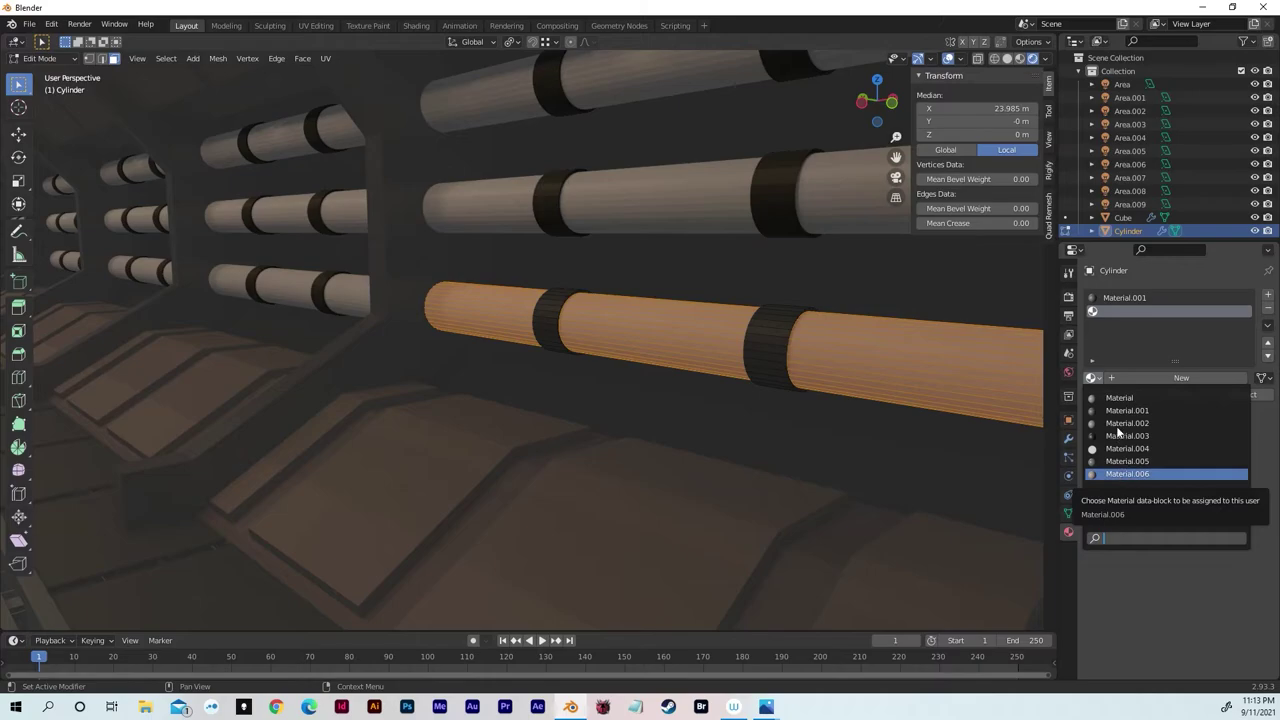
key("Return")
key("Tab")
scroll(925, 390, "down", 8)
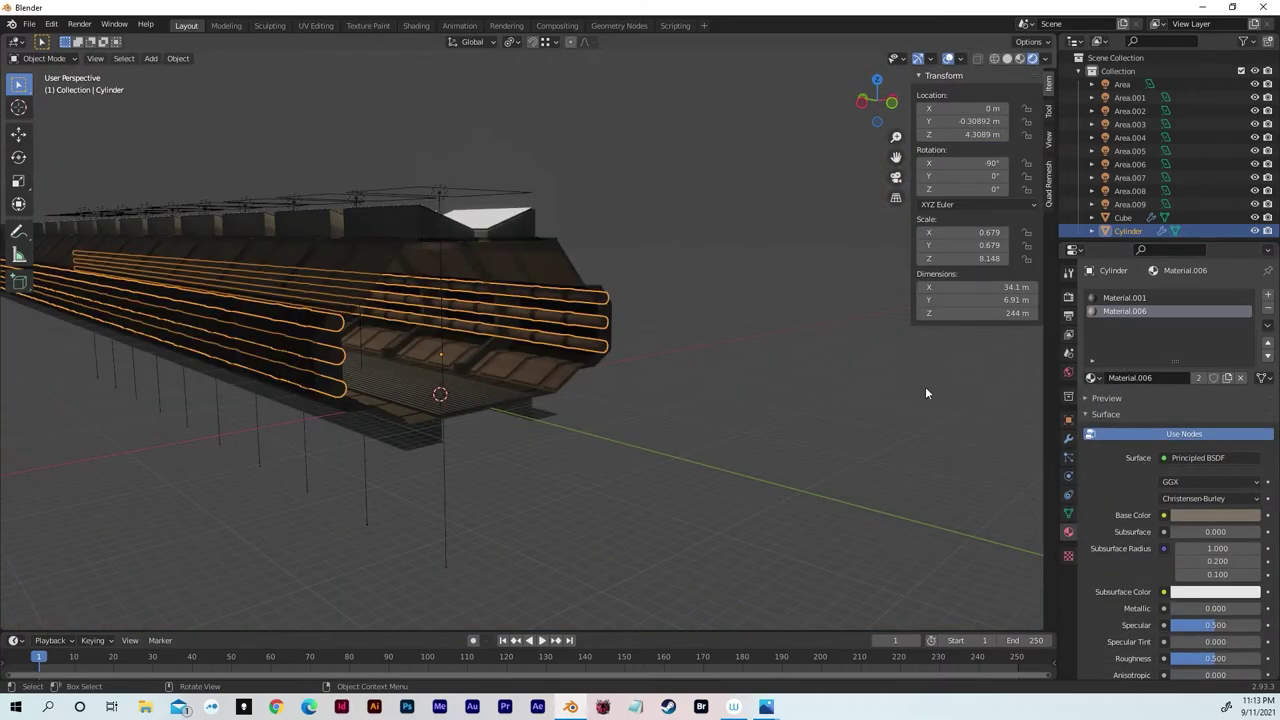
left_click(799, 371)
middle_click_drag(800, 369, 762, 340)
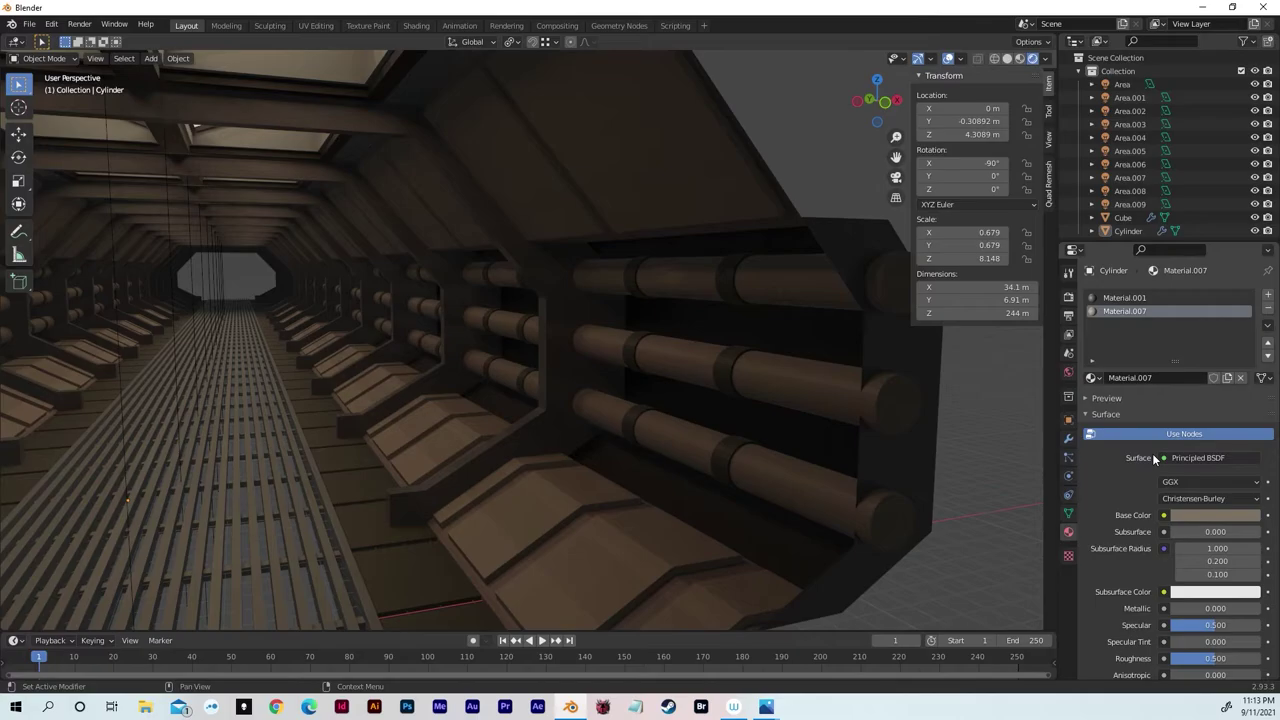
- Set Material.007's base colour to red so the pipes show red
left_click(1183, 516)
left_click_drag(1183, 399, 1186, 399)
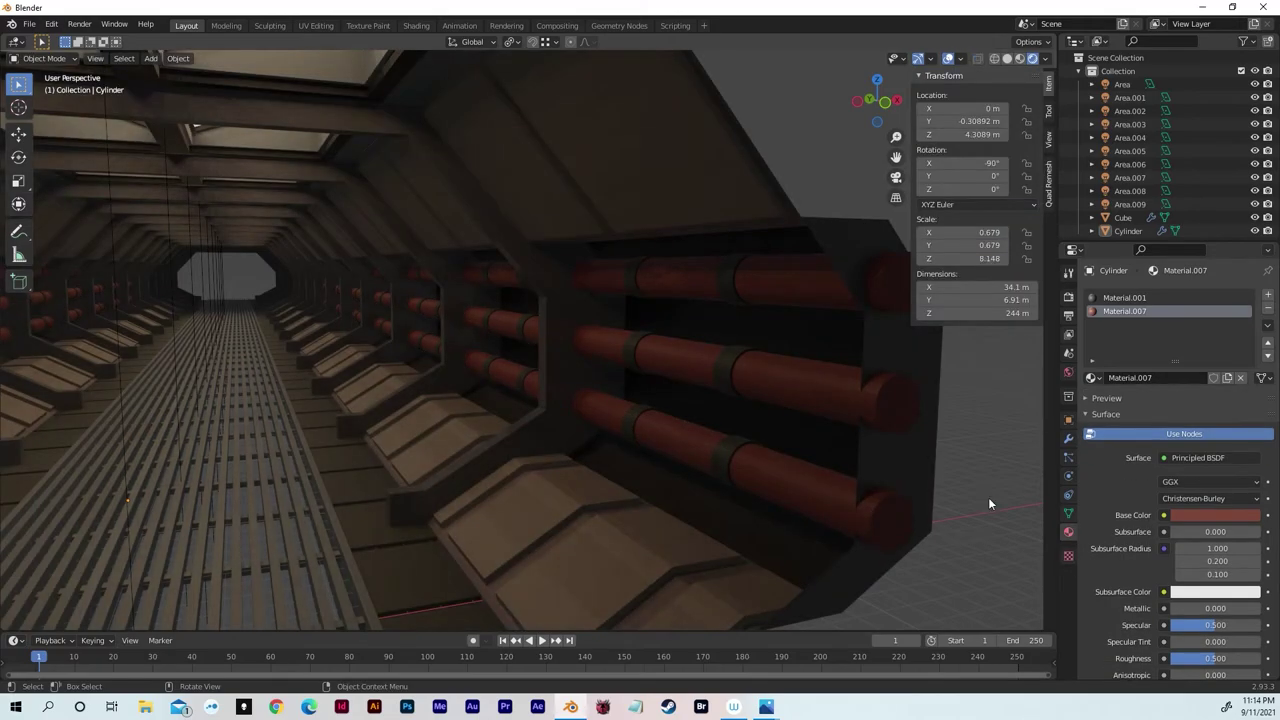
middle_click_drag(988, 497, 864, 444)
- Frame a downward front view of the tunnel and bring up the Add menu
scroll(850, 430, "up", 10)
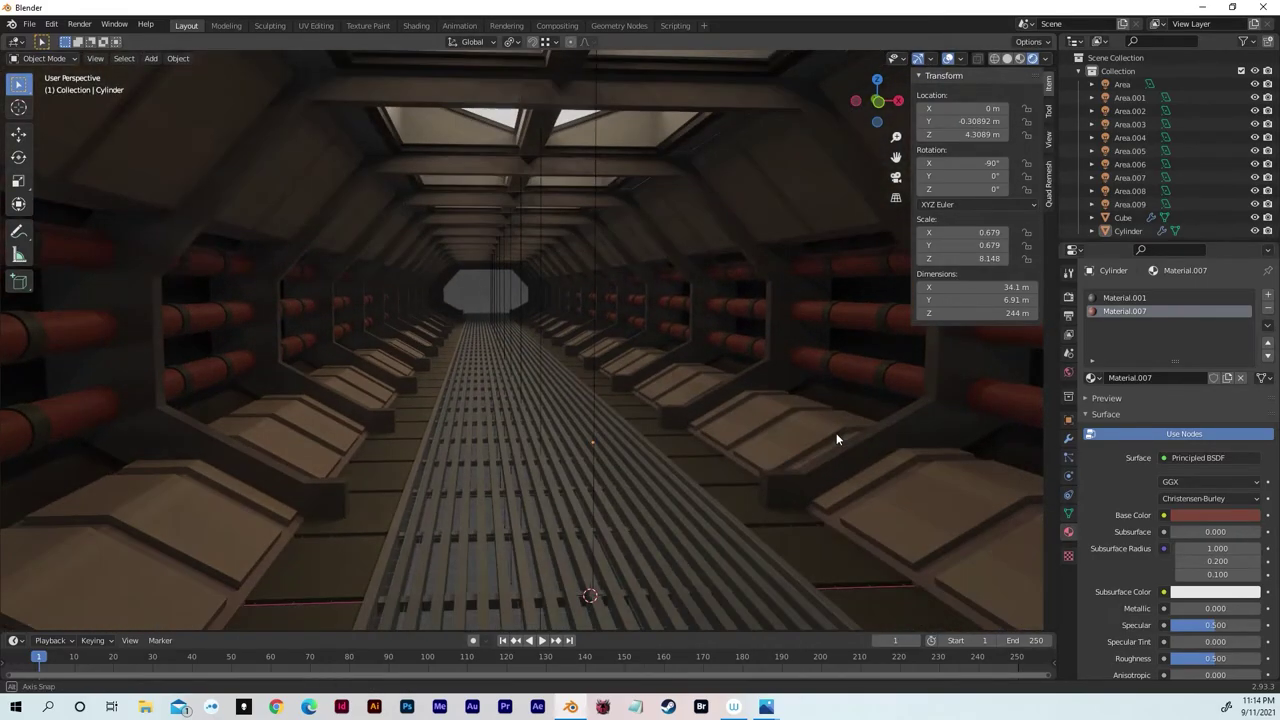
scroll(834, 441, "down", 8)
middle_click_drag(832, 440, 830, 439)
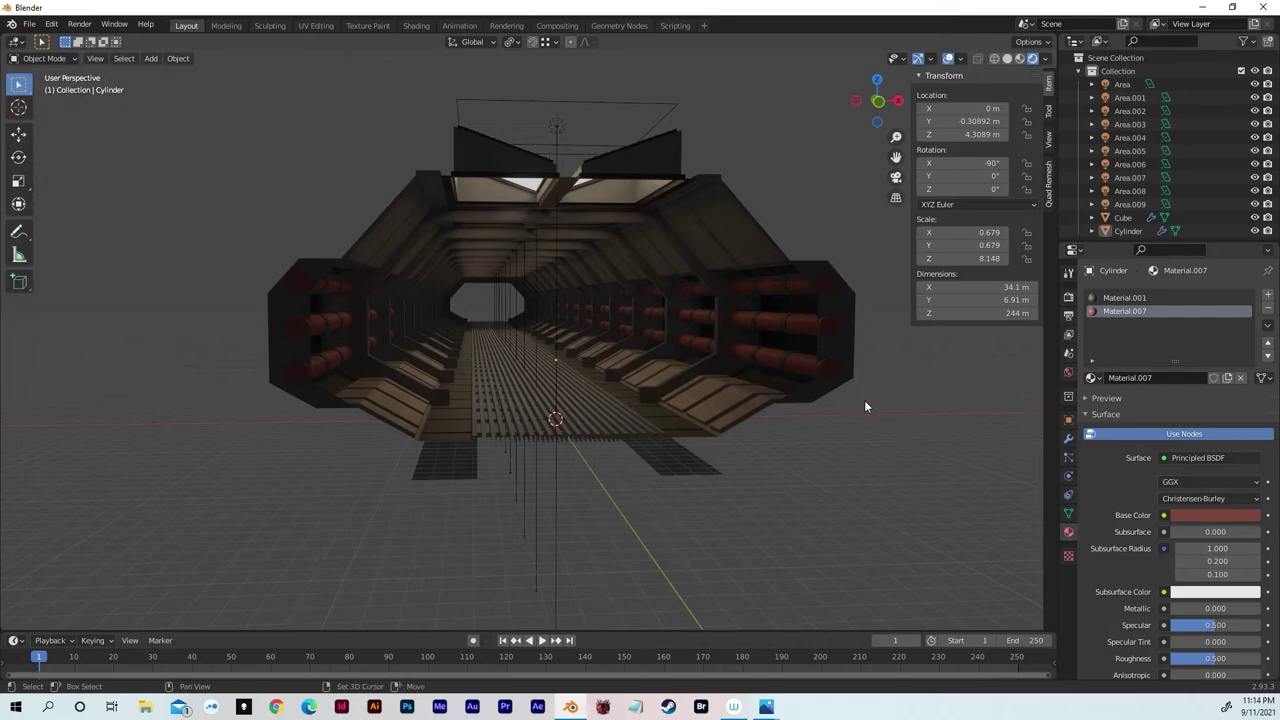
middle_click_drag(864, 400, 862, 410, "shift")
key("shift+a")
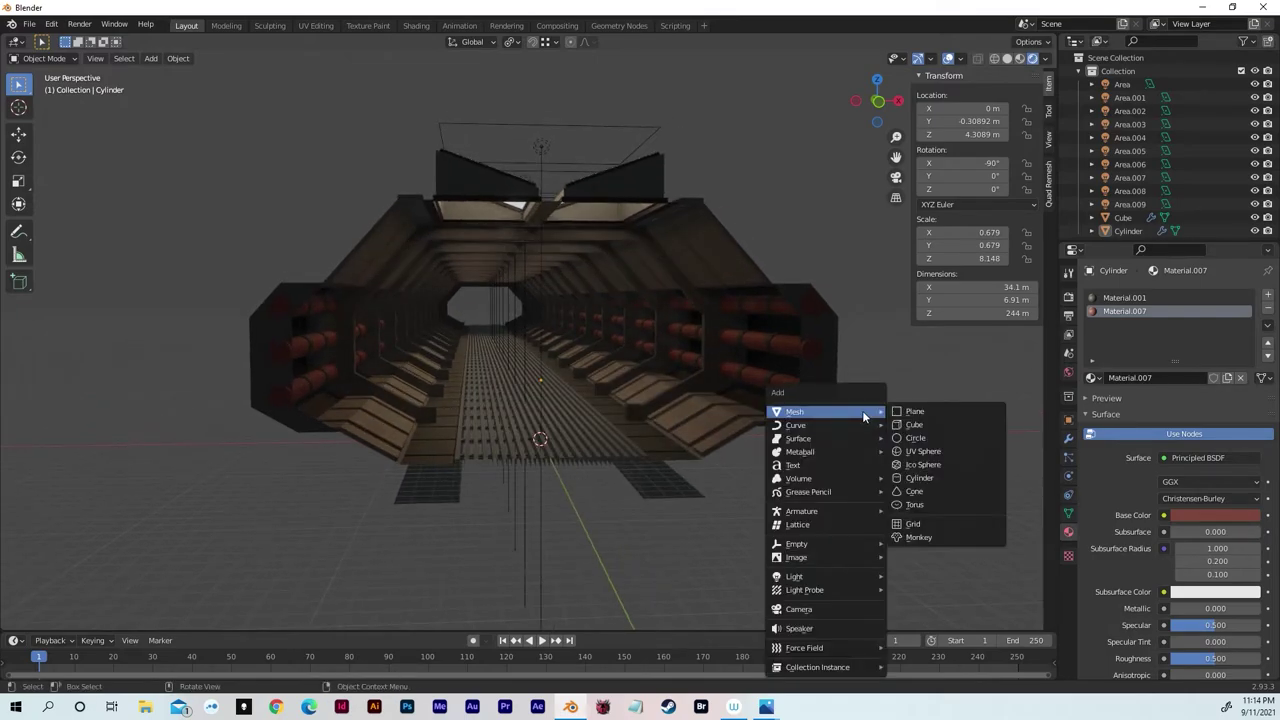
- Add a cube and scale it about ten times in front orthographic view
left_click(911, 426)
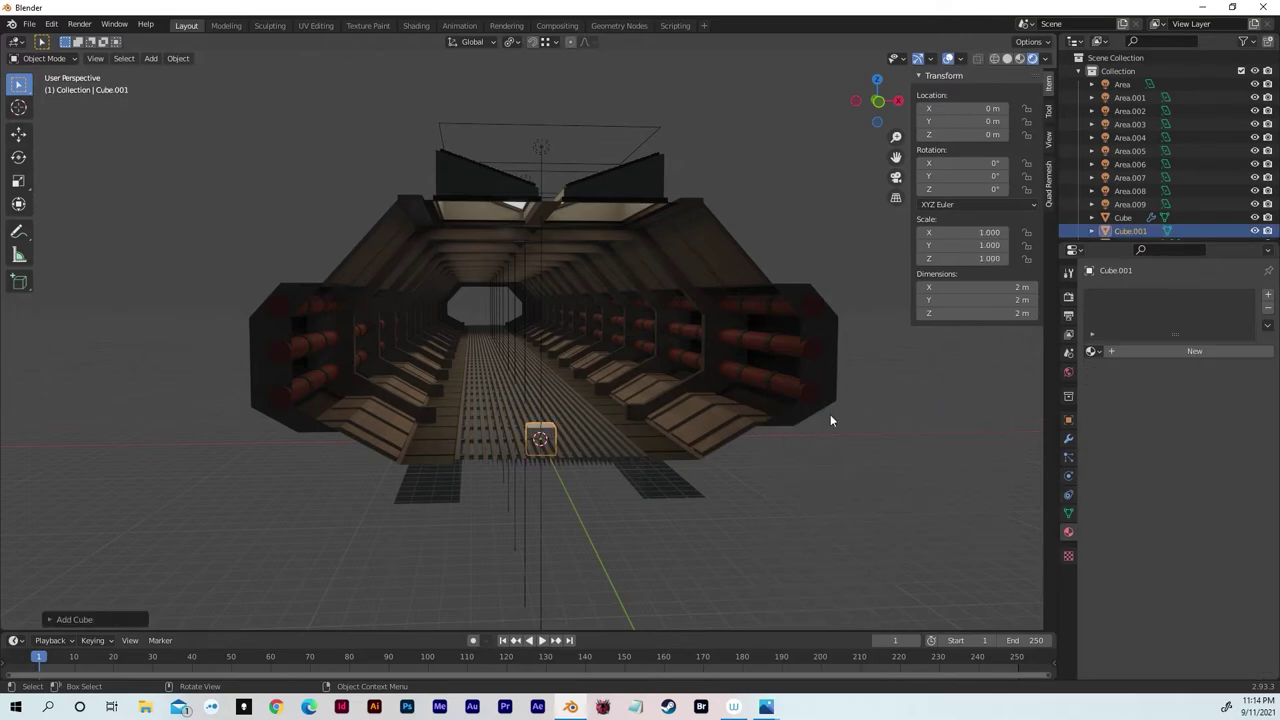
middle_click_drag(830, 414, 600, 360)
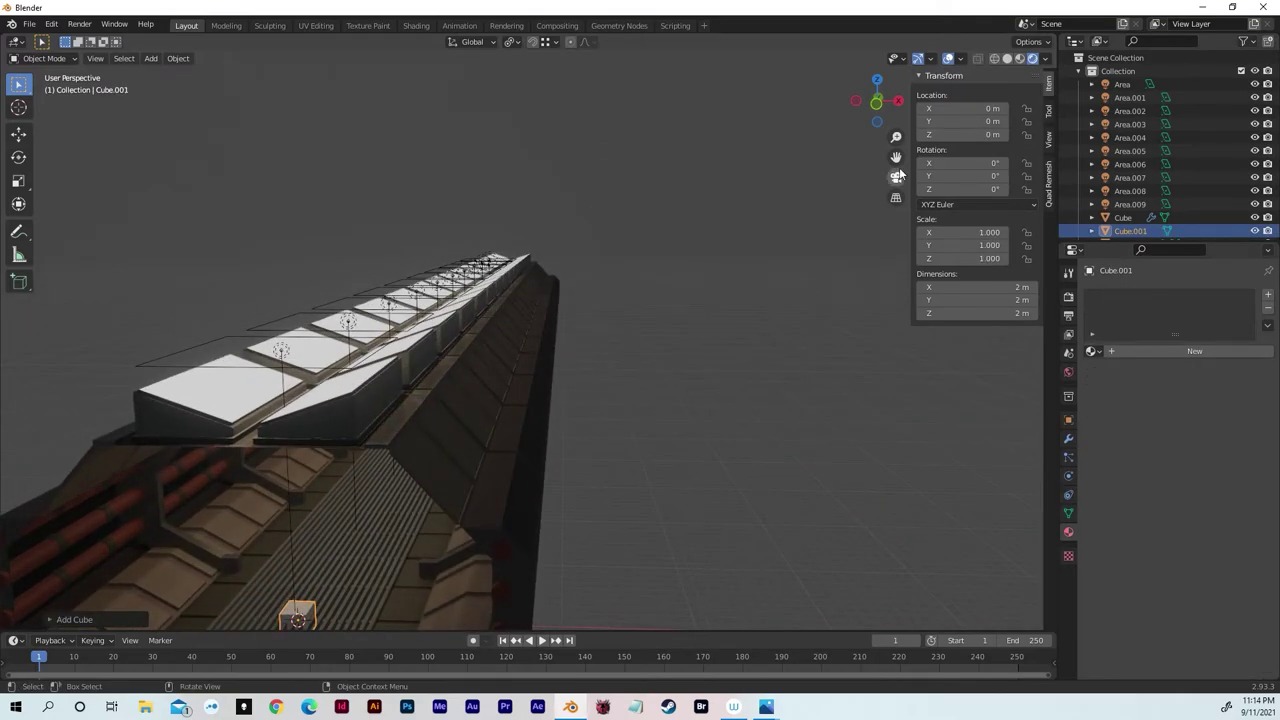
left_click(876, 103)
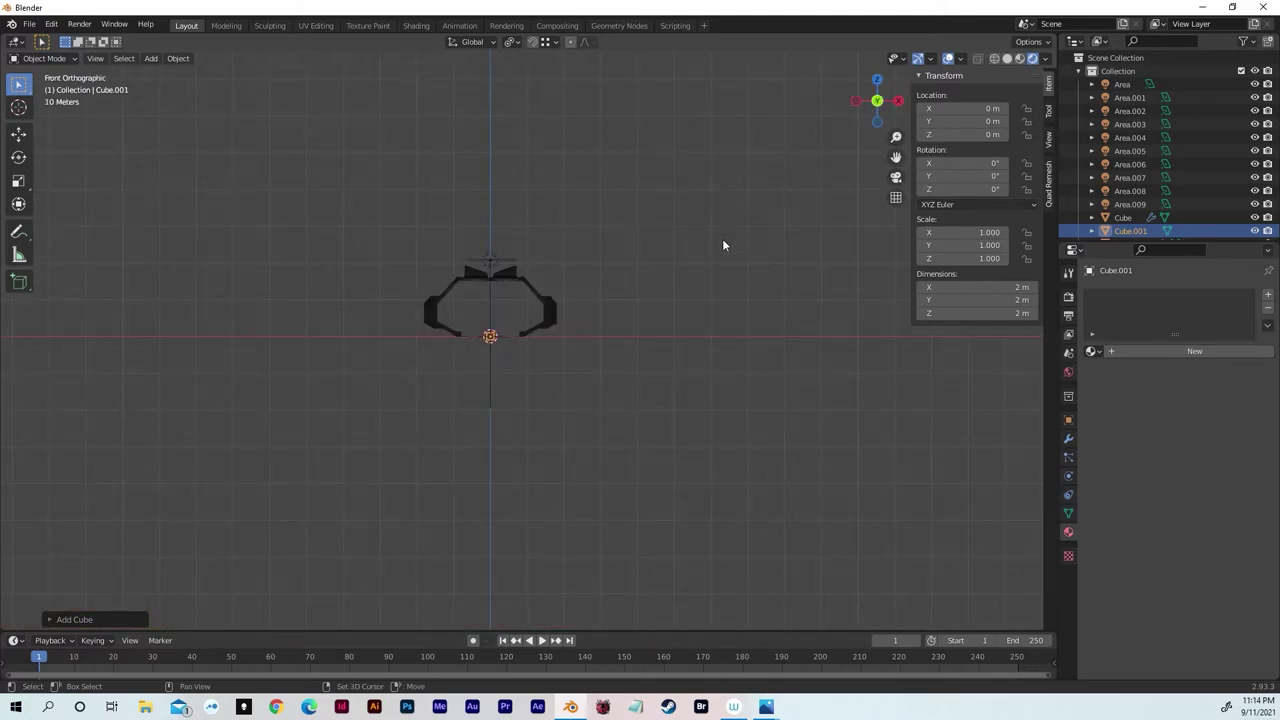
scroll(748, 261, "up", 5)
middle_click_drag(762, 263, 836, 290, "shift")
scroll(838, 296, "up", 3)
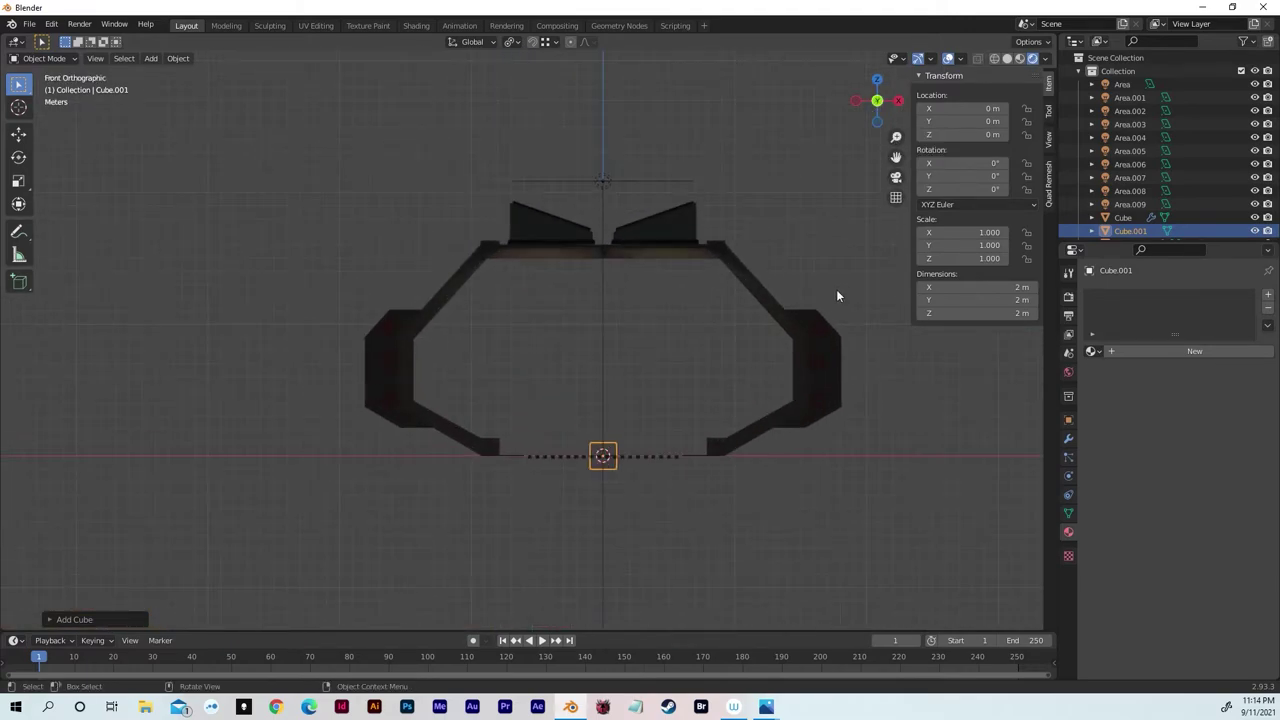
key("s")
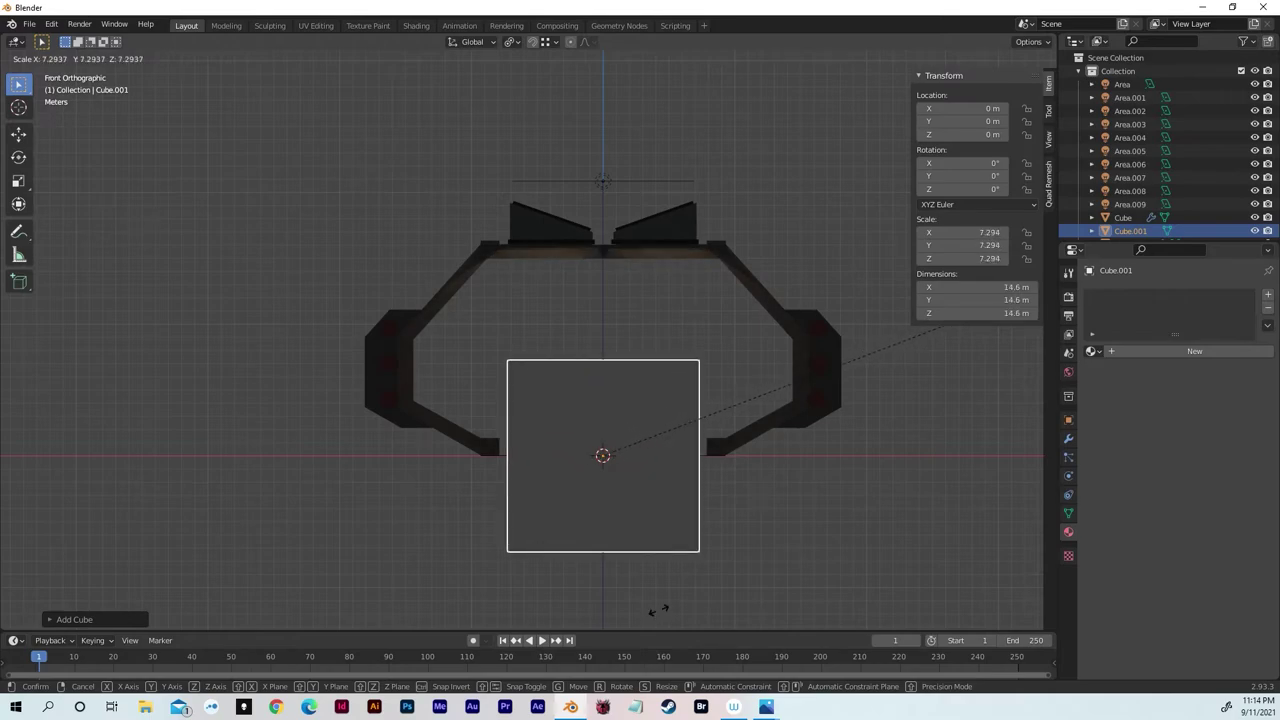
left_click(15, 421)
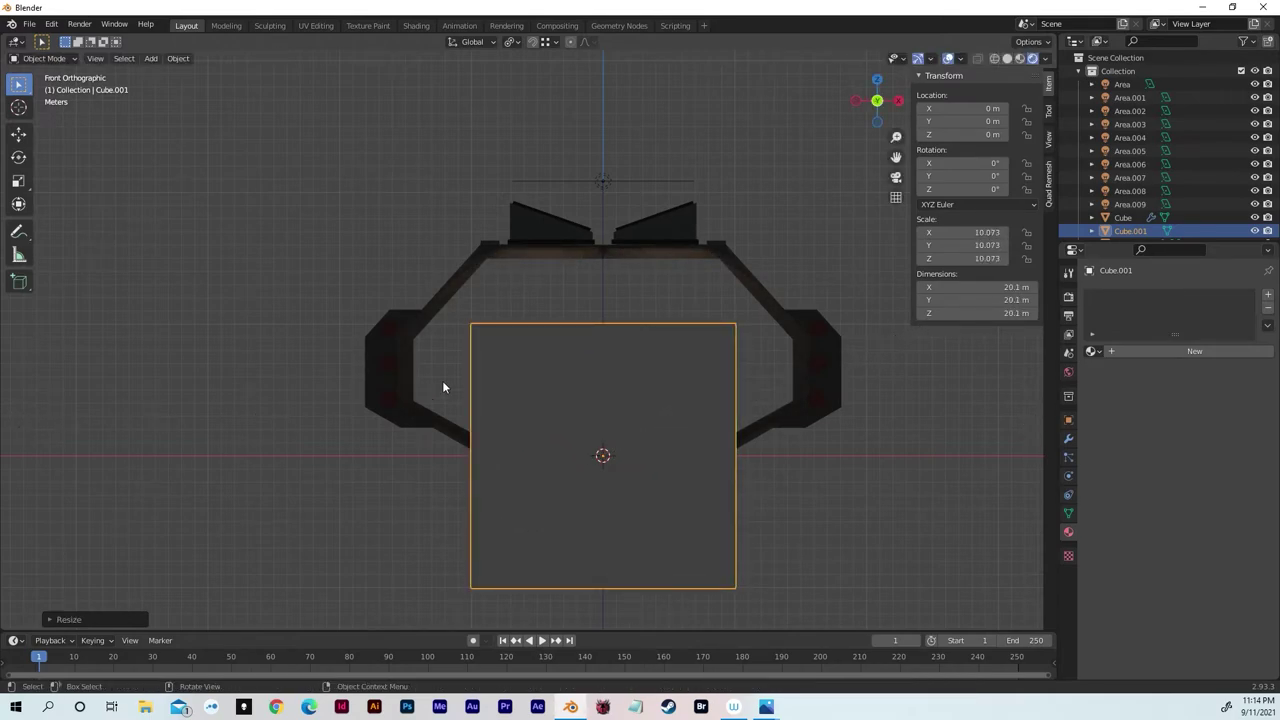
- Raise the cube to Z 8.603 m and scale it to 37.4 m wide and 28.8 m tall
key("g")
key("z")
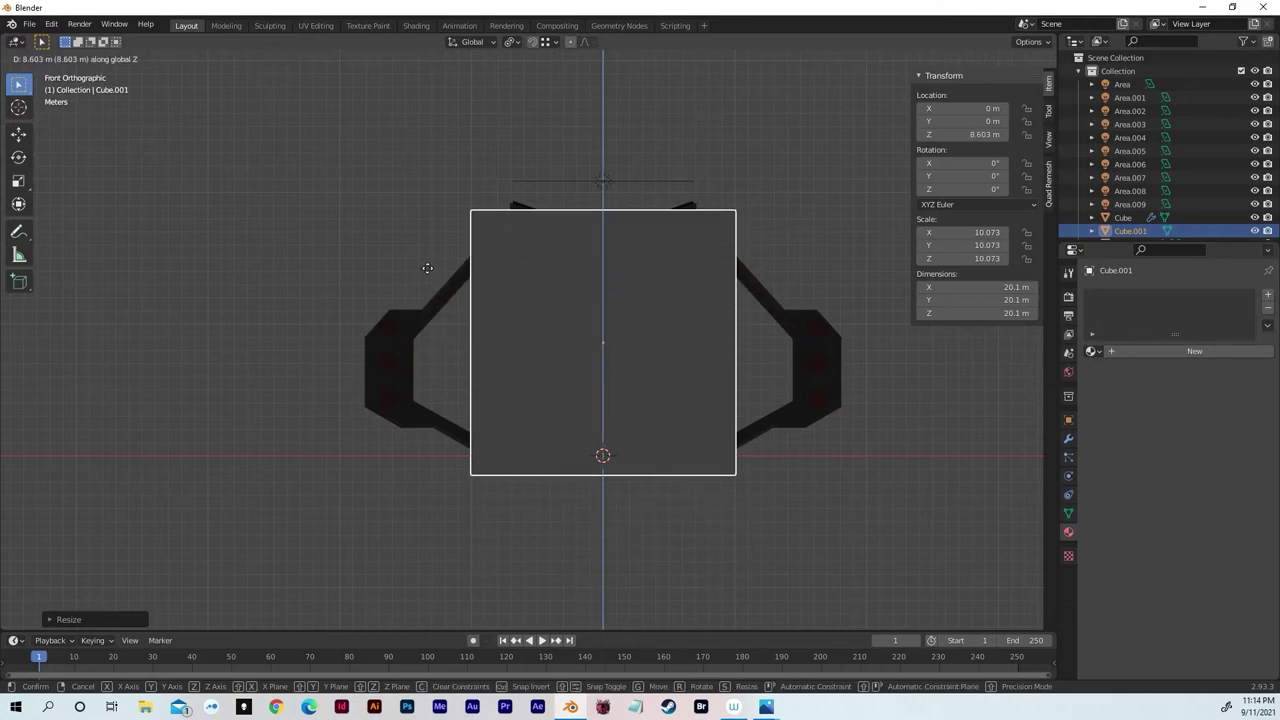
left_click(429, 267)
key("s")
key("x")
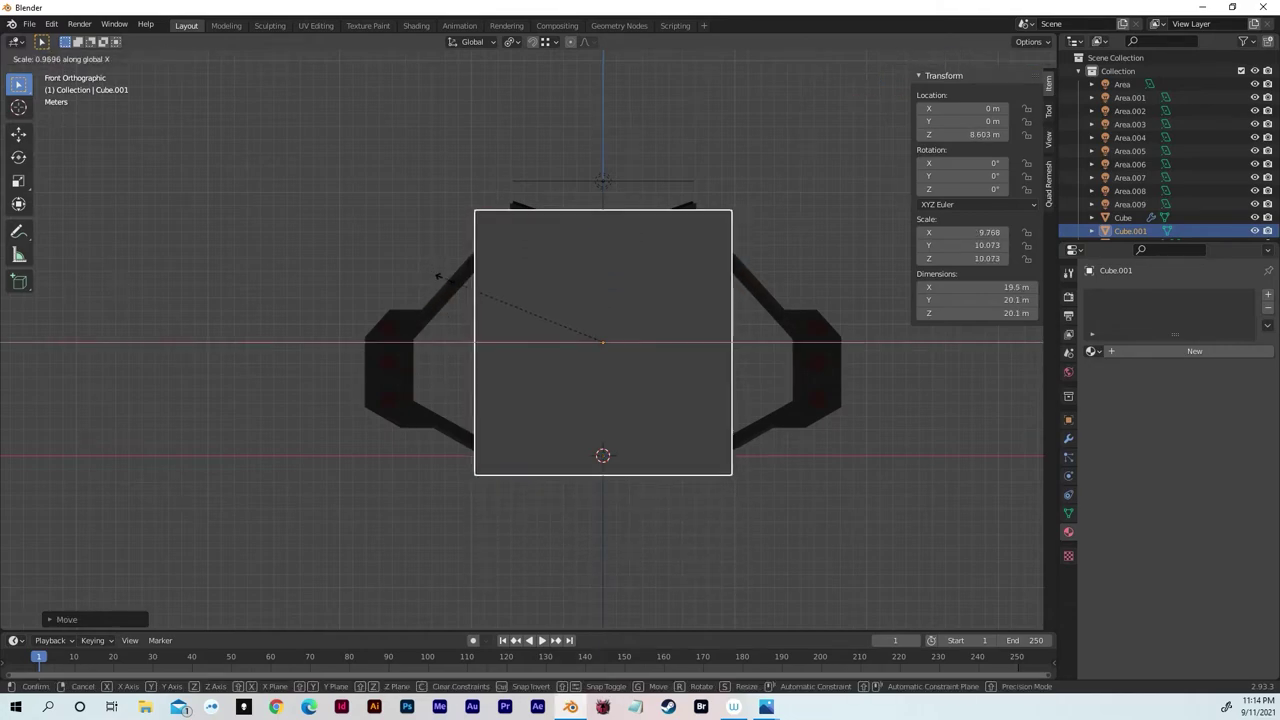
left_click(285, 263)
key("s")
key("z")
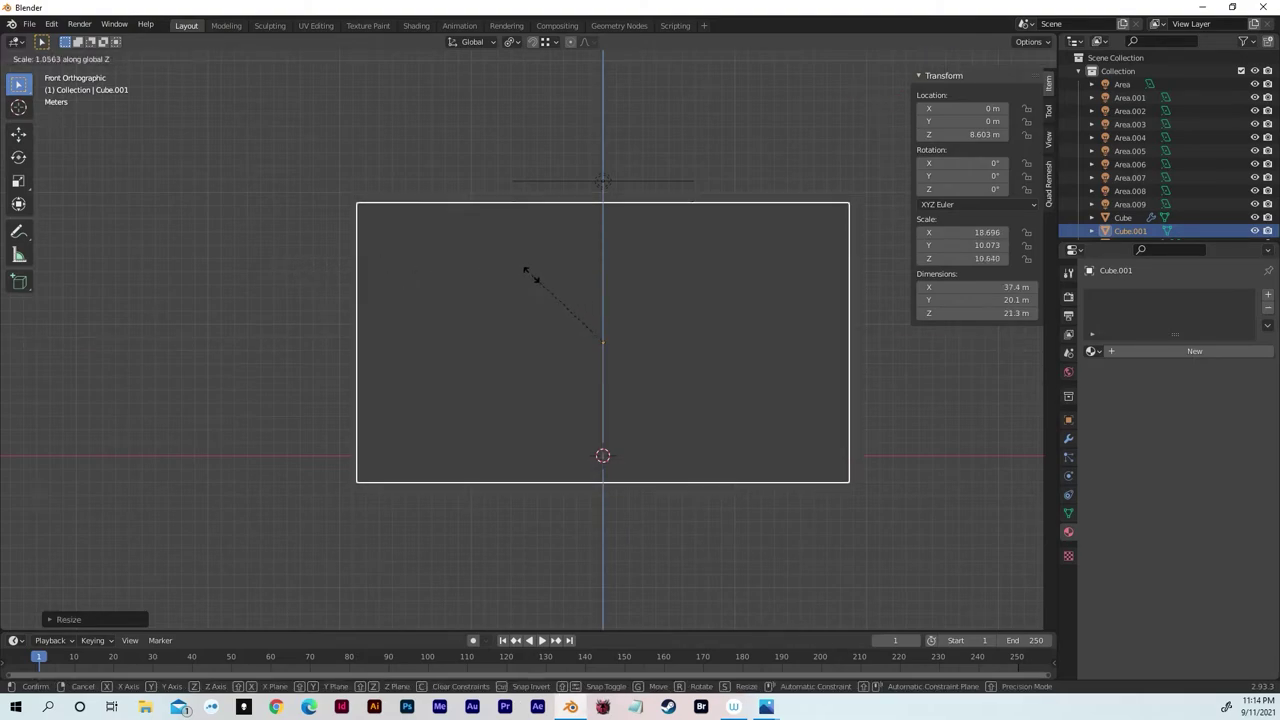
left_click(485, 277)
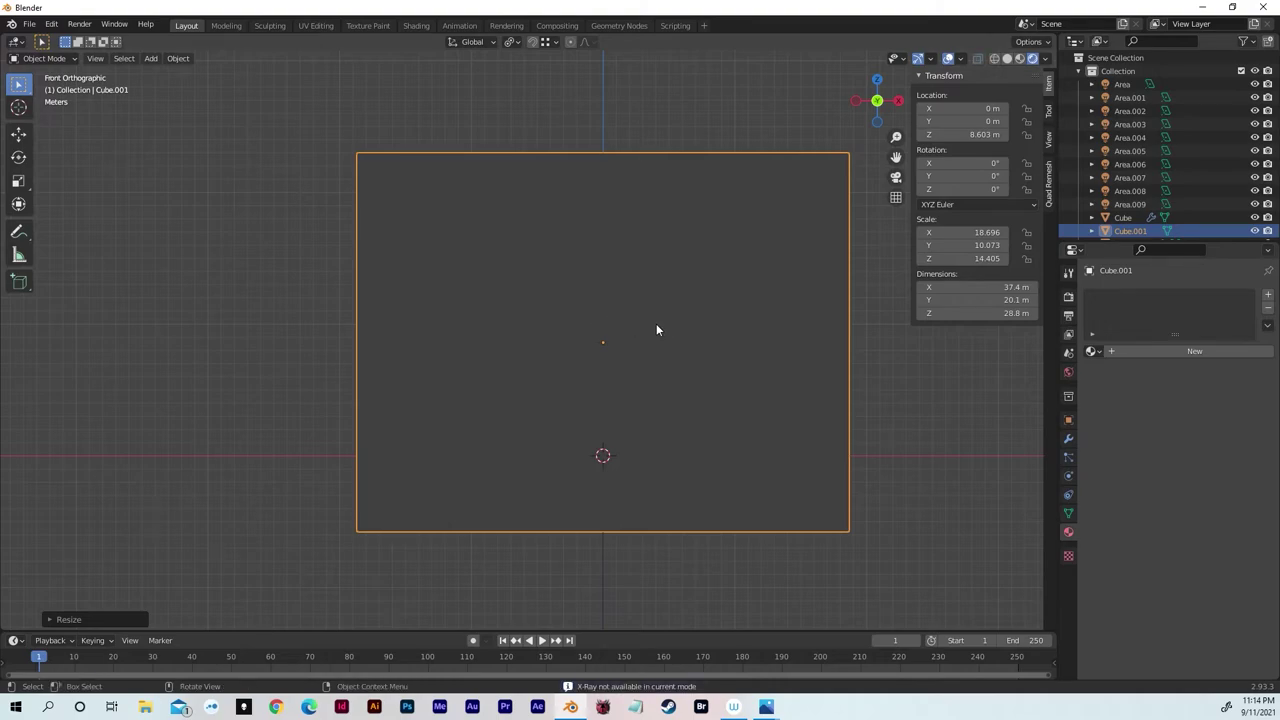
key("Tab")
- Reselect and frame one of the cube's faces, then return to Object Mode
key("alt+a")
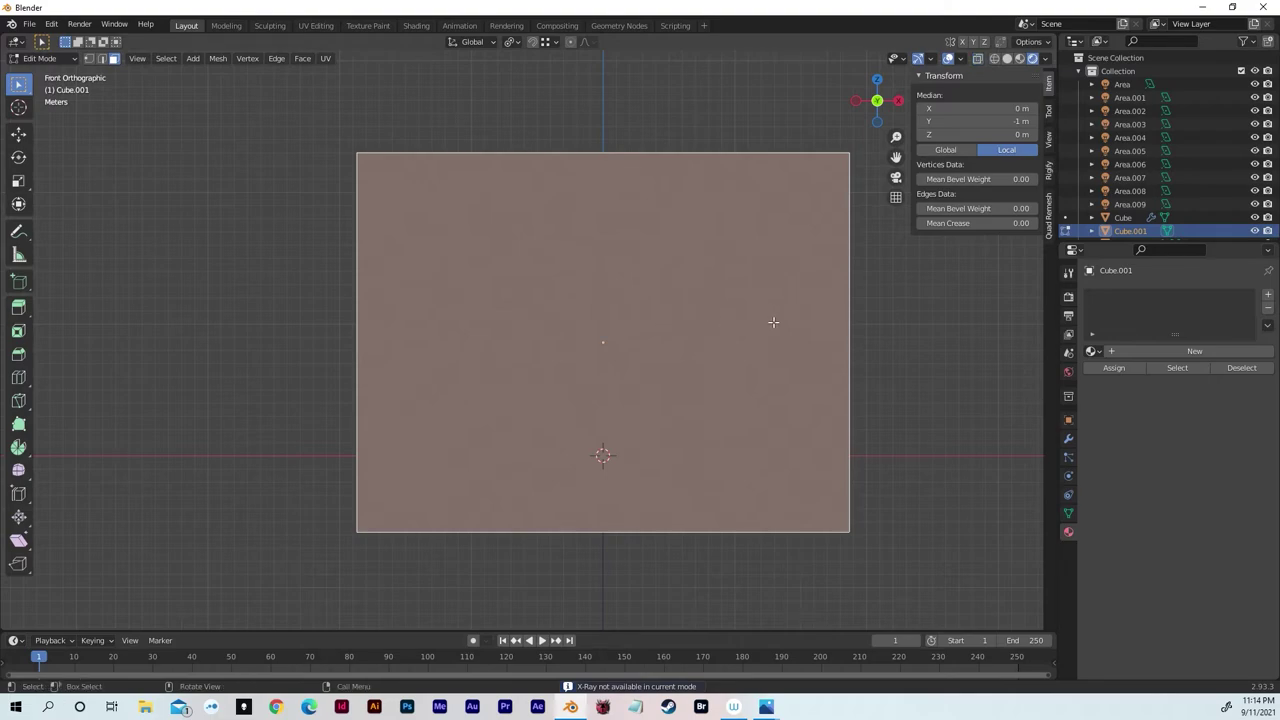
left_click(912, 340)
left_click(800, 330)
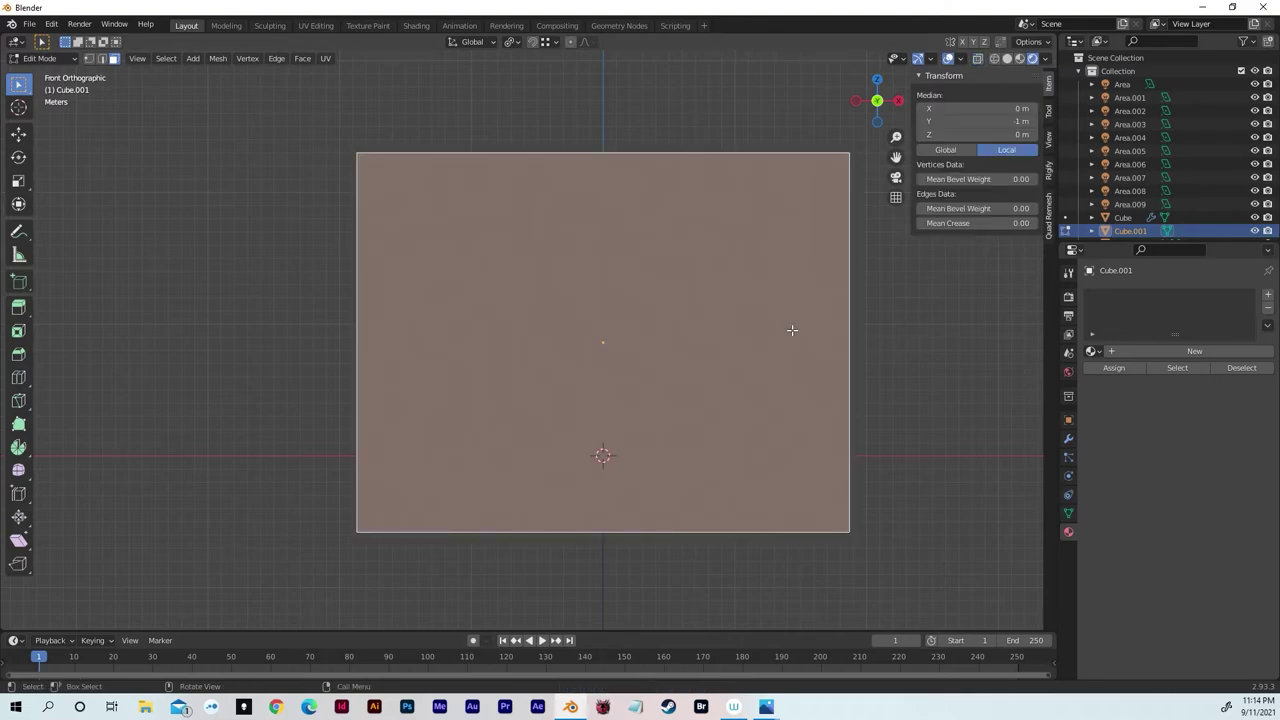
middle_click_drag(791, 329, 890, 338)
key("KP_Decimal")
scroll(809, 334, "up", 1)
key("Tab")
- Deselect the cube and switch the viewport to Wireframe shading, viewed at an angle
left_click(788, 369)
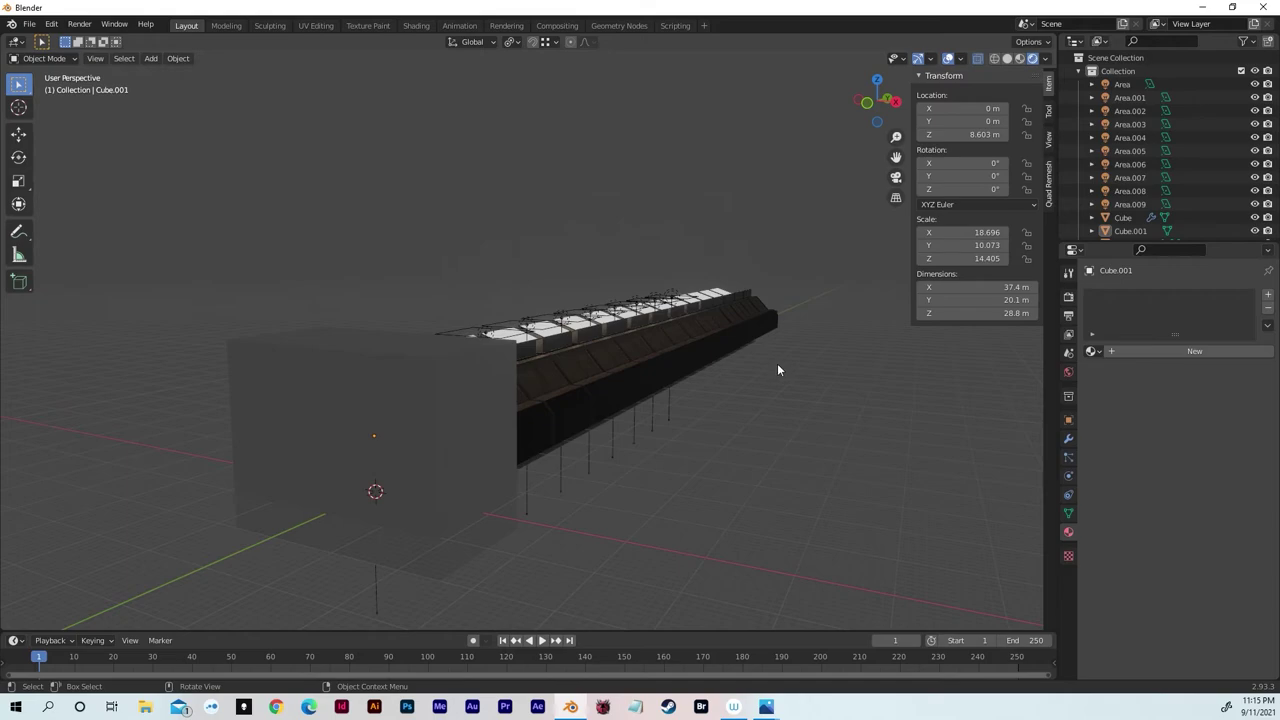
middle_click_drag(777, 363, 770, 387)
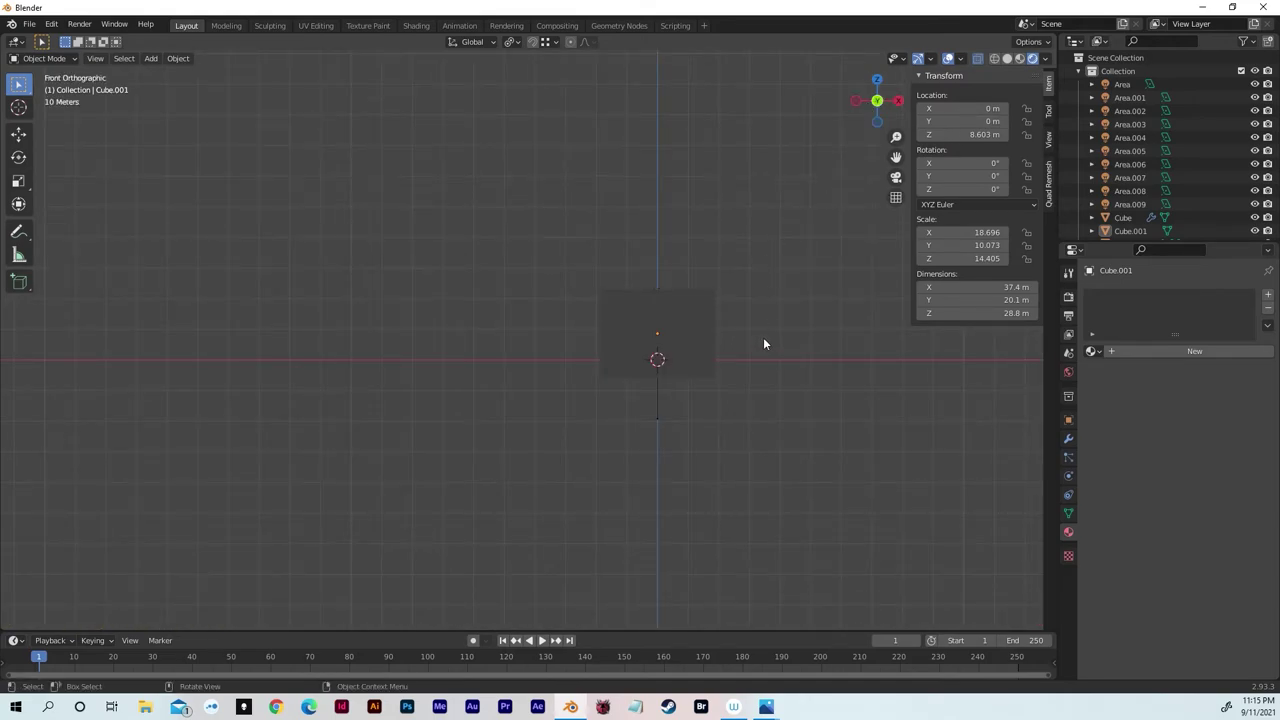
scroll(764, 337, "up", 4)
scroll(645, 362, "up", 1)
scroll(531, 358, "up", 2)
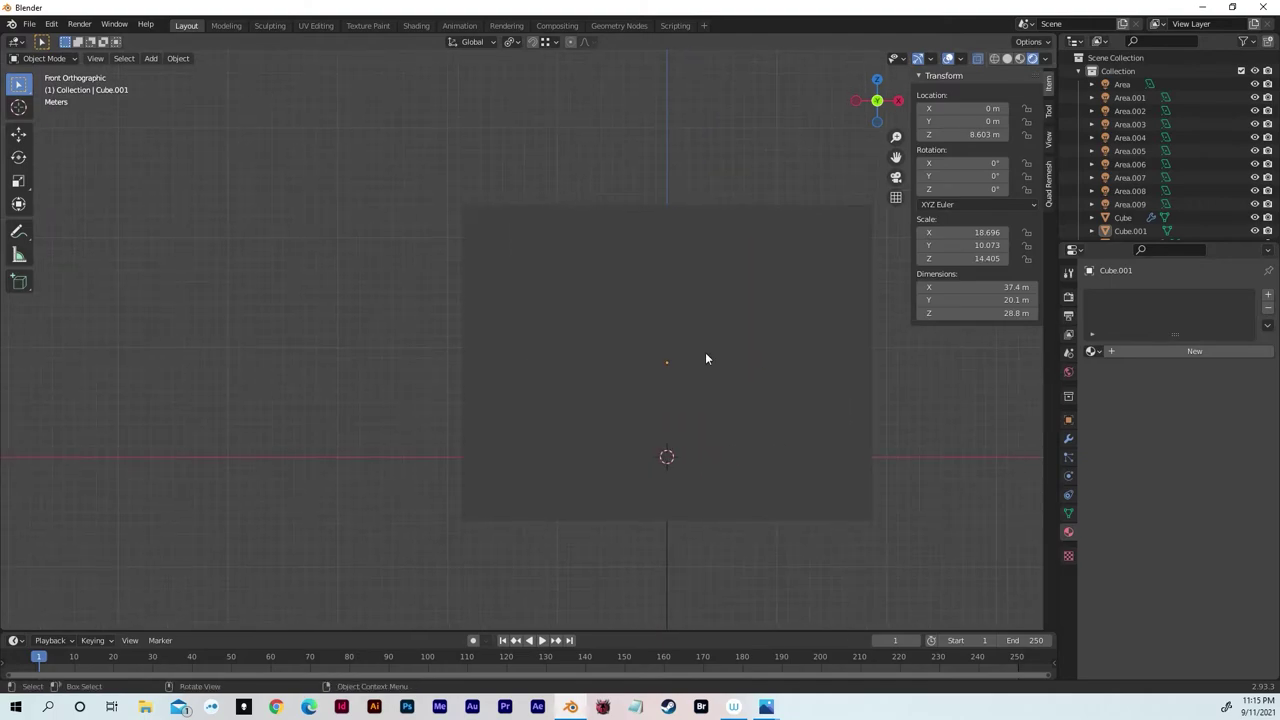
middle_click_drag(706, 358, 640, 323, "shift")
scroll(640, 325, "up", 2)
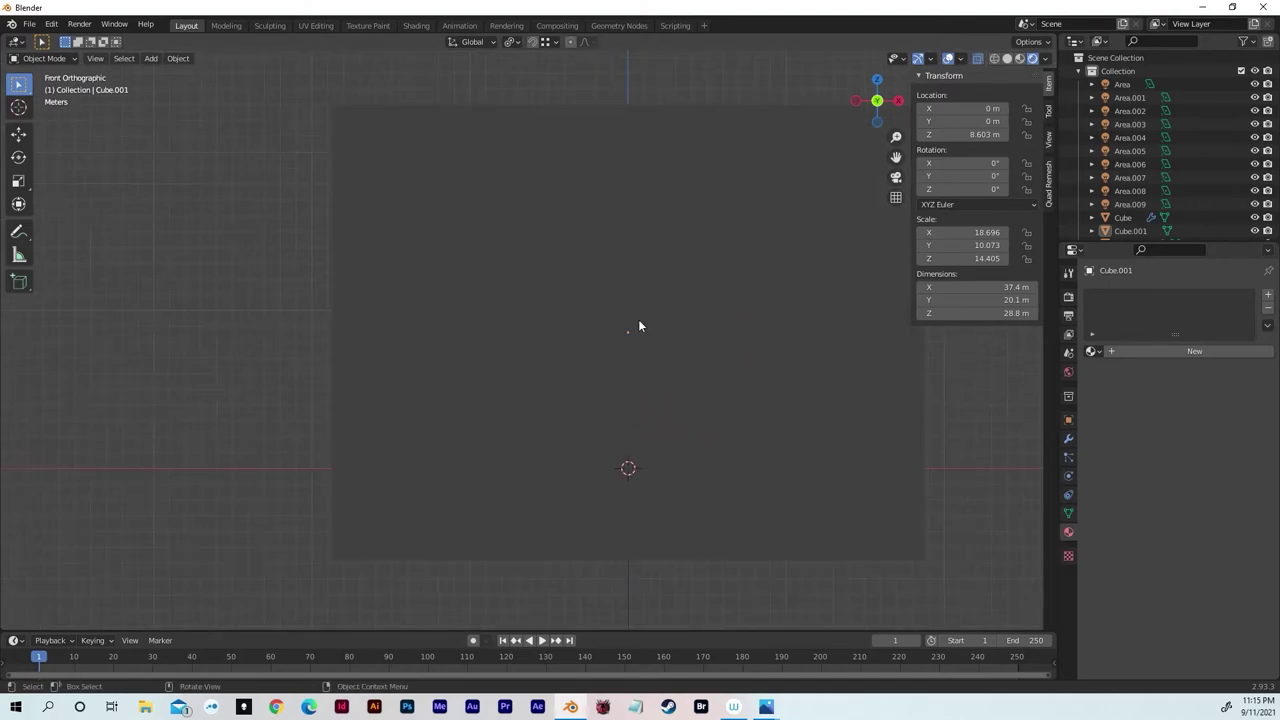
left_click(994, 60)
scroll(664, 253, "up", 3)
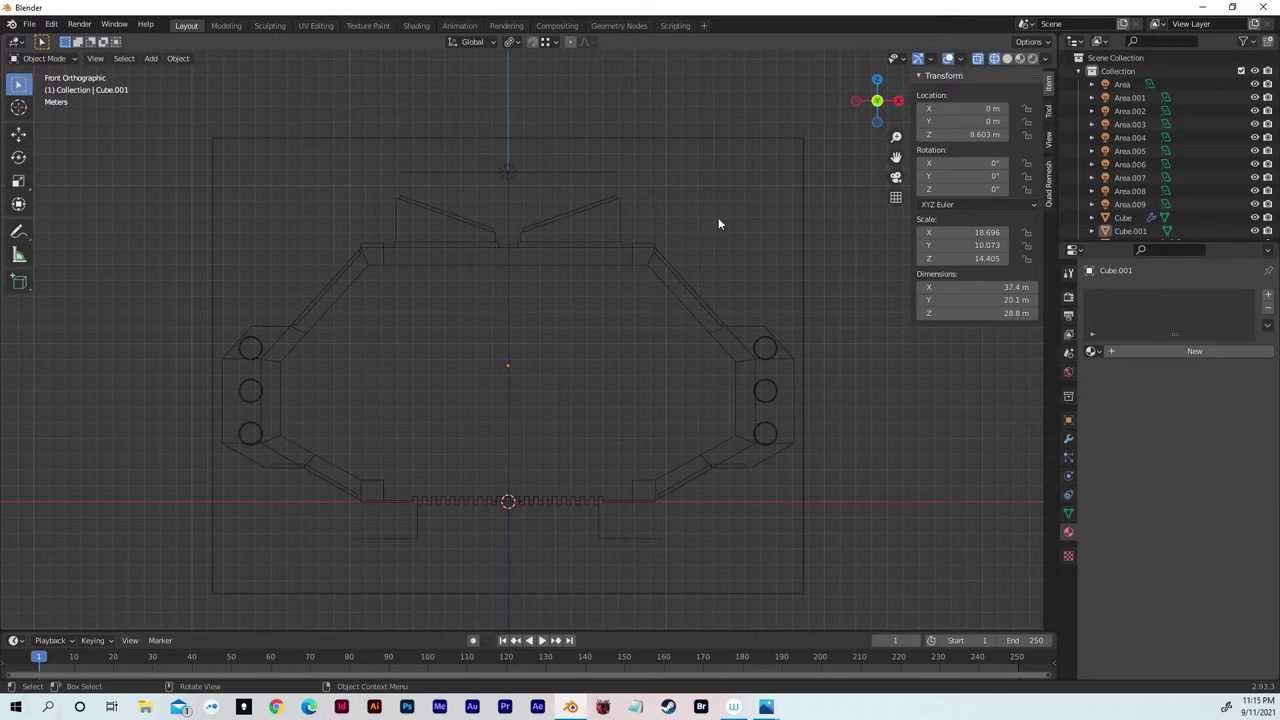
mouse_move(722, 217)
middle_mouse_down()
mouse_move(624, 239)
mouse_move(727, 241)
middle_mouse_up()
scroll(582, 331, "down", 3)
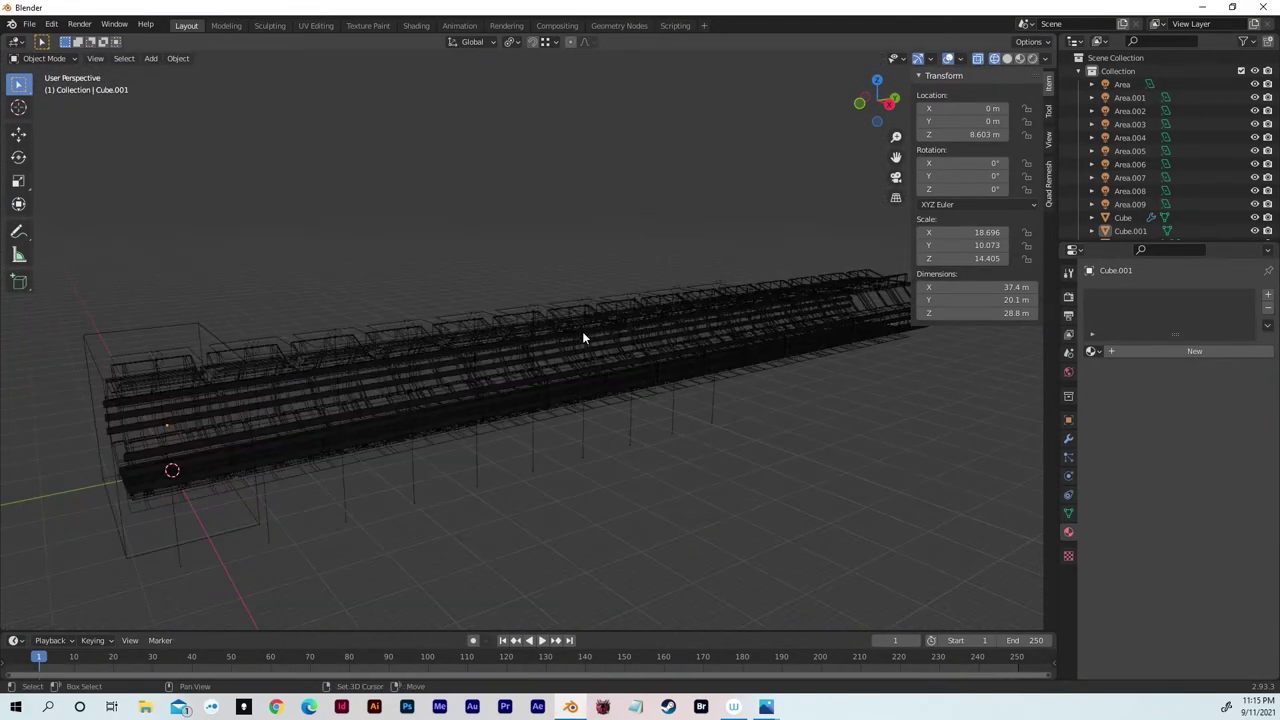
middle_click_drag(582, 331, 673, 308, "shift")
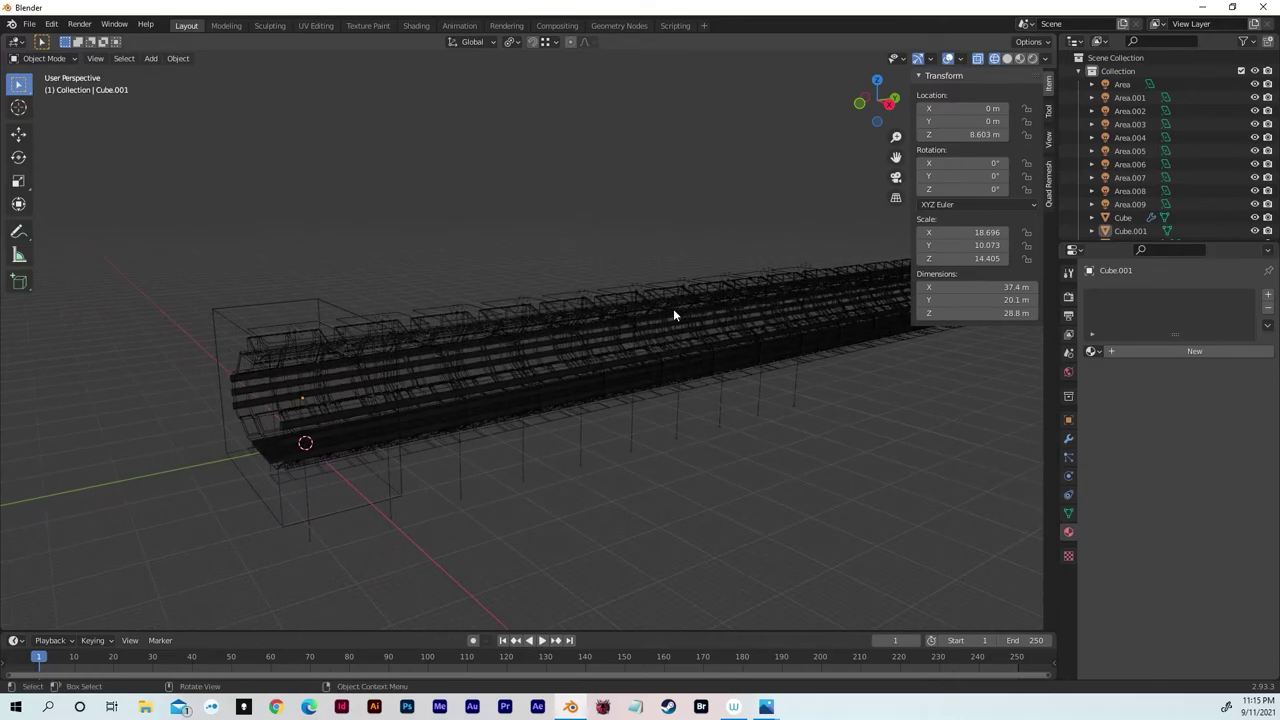
- In Material Preview shading, stretch the big cube along Y and slide it along Y
left_click(1023, 60)
middle_click_drag(598, 254, 561, 257)
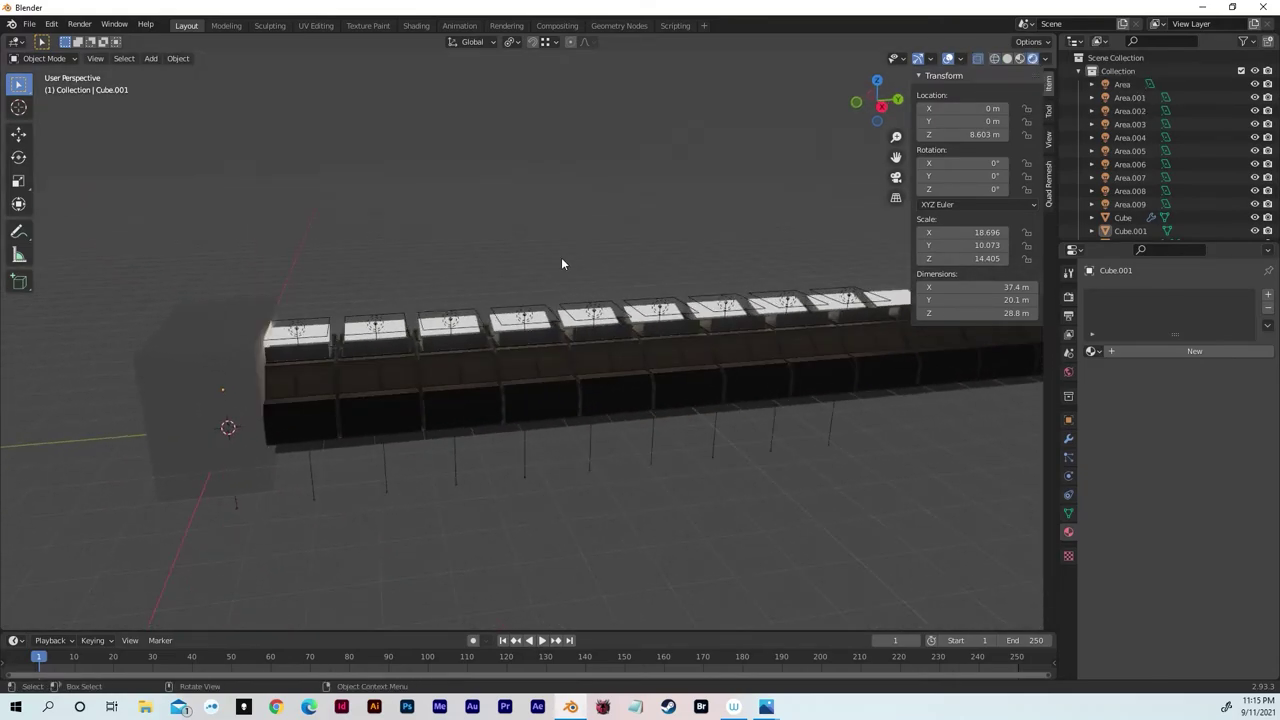
left_click(280, 342)
middle_click_drag(385, 347, 439, 358)
key("s")
key("y")
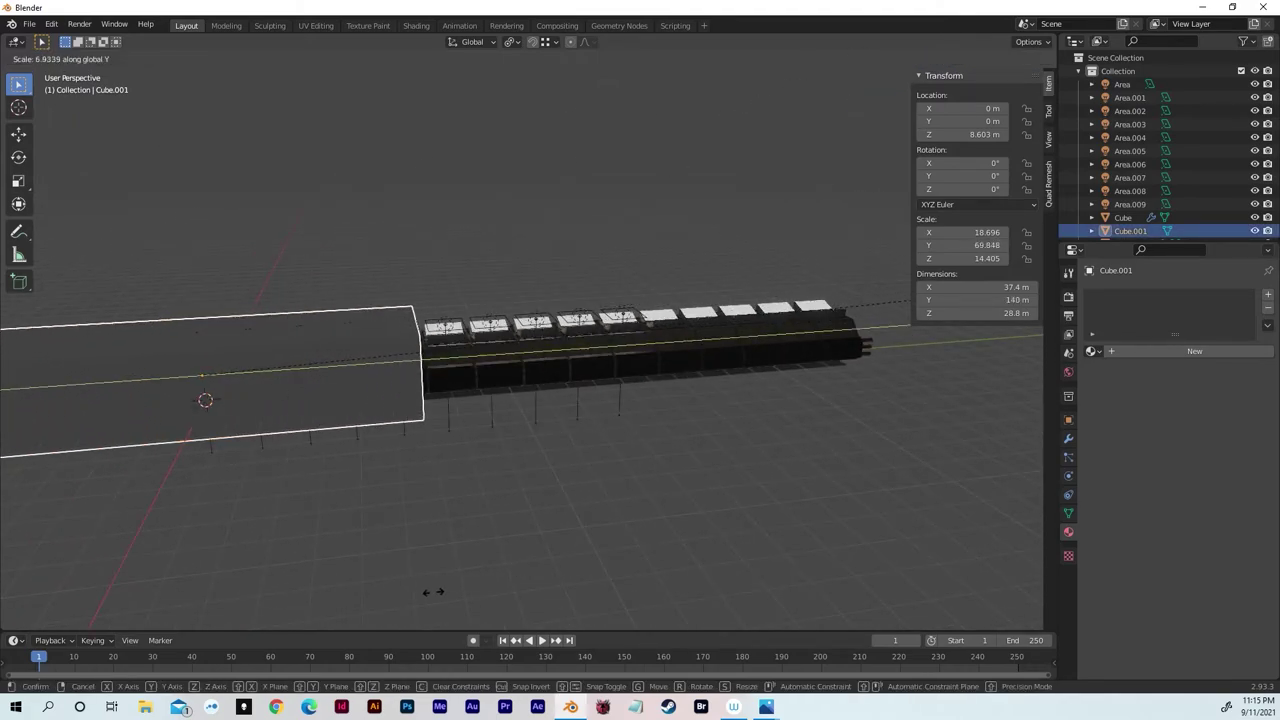
left_click(452, 463)
key("g")
key("y")
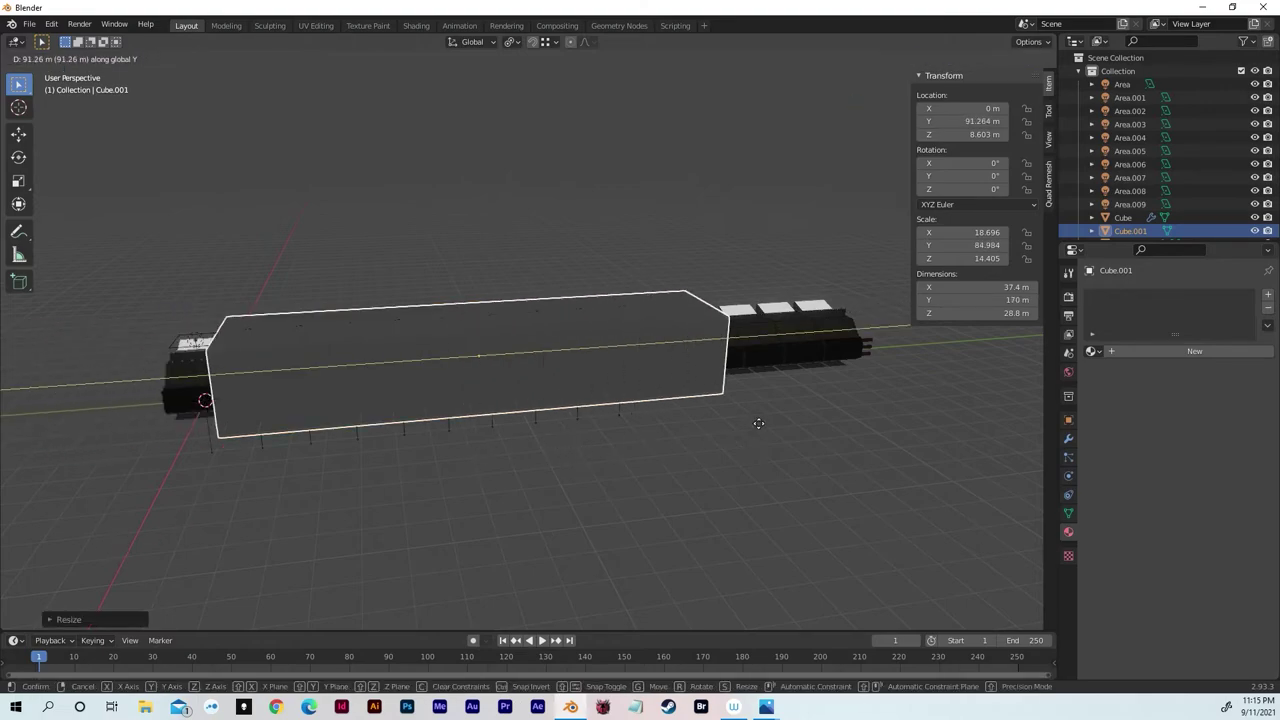
left_click(808, 411)
- Keep stretching and nudging the box along Y until it is 263 m long at Y 114.65 m
middle_click_drag(808, 411, 768, 416)
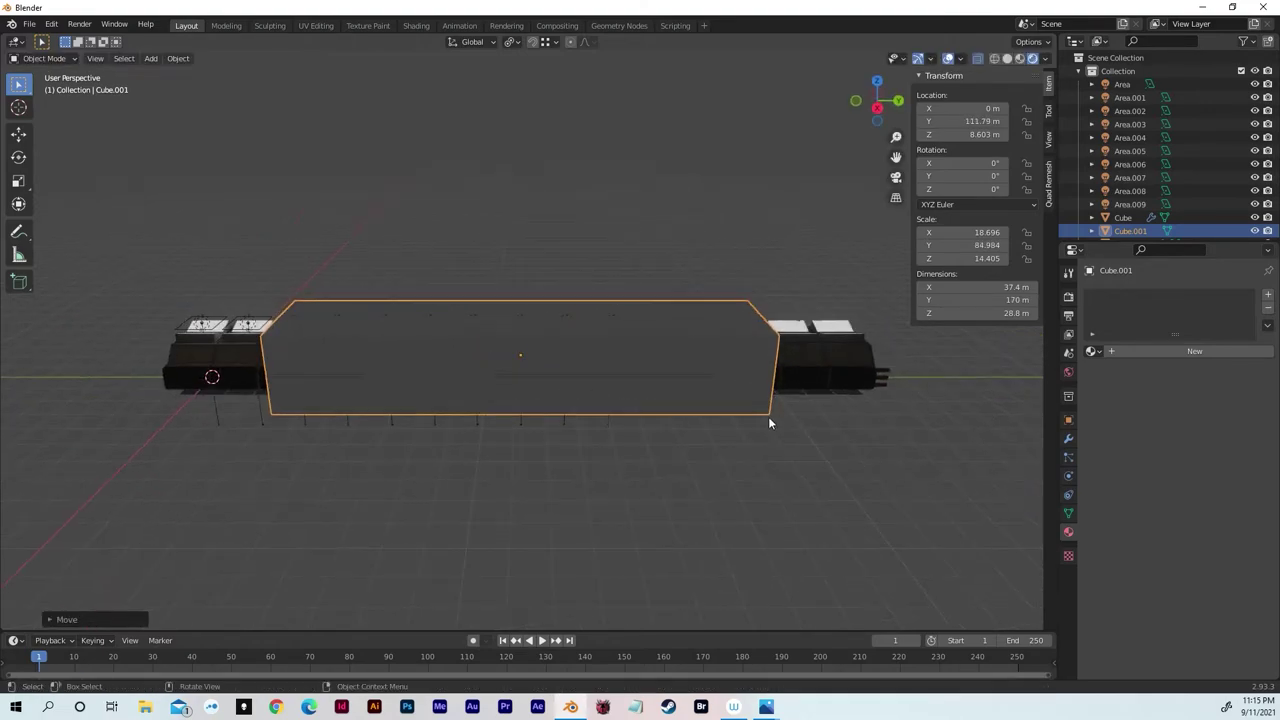
key("s")
key("y")
left_click(868, 408)
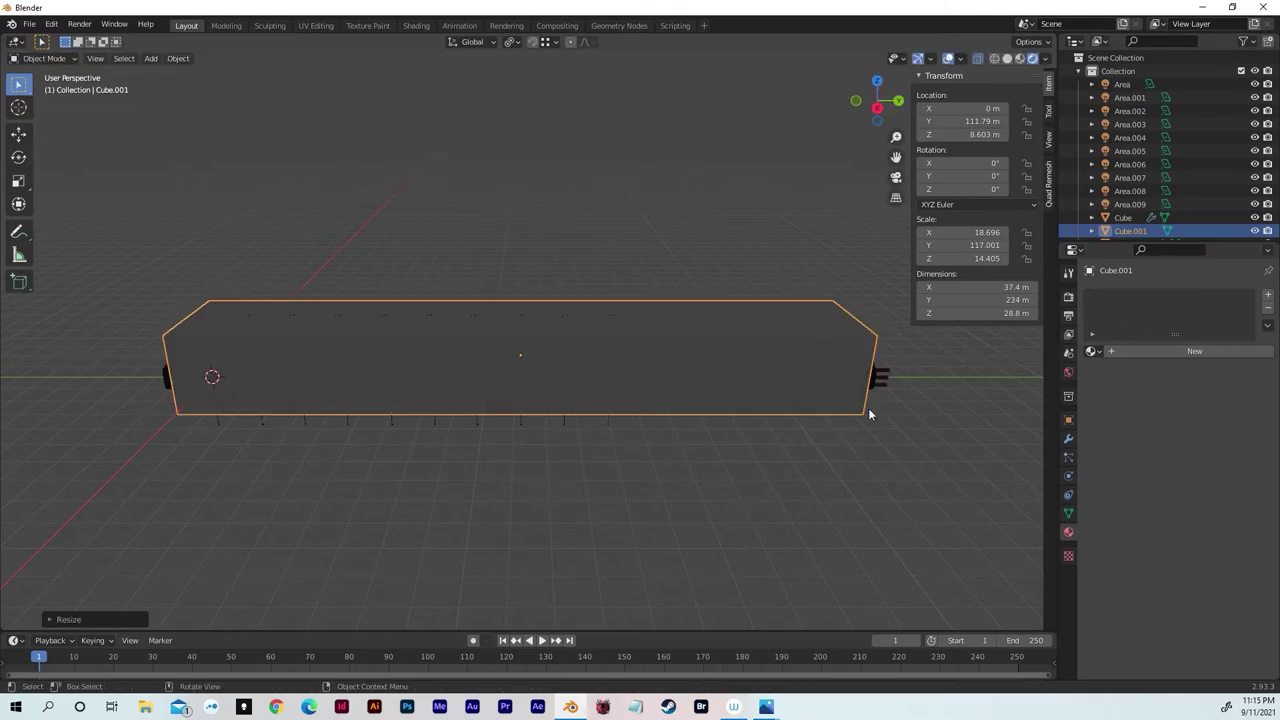
key("g")
key("y")
left_click(880, 407)
key("s")
key("y")
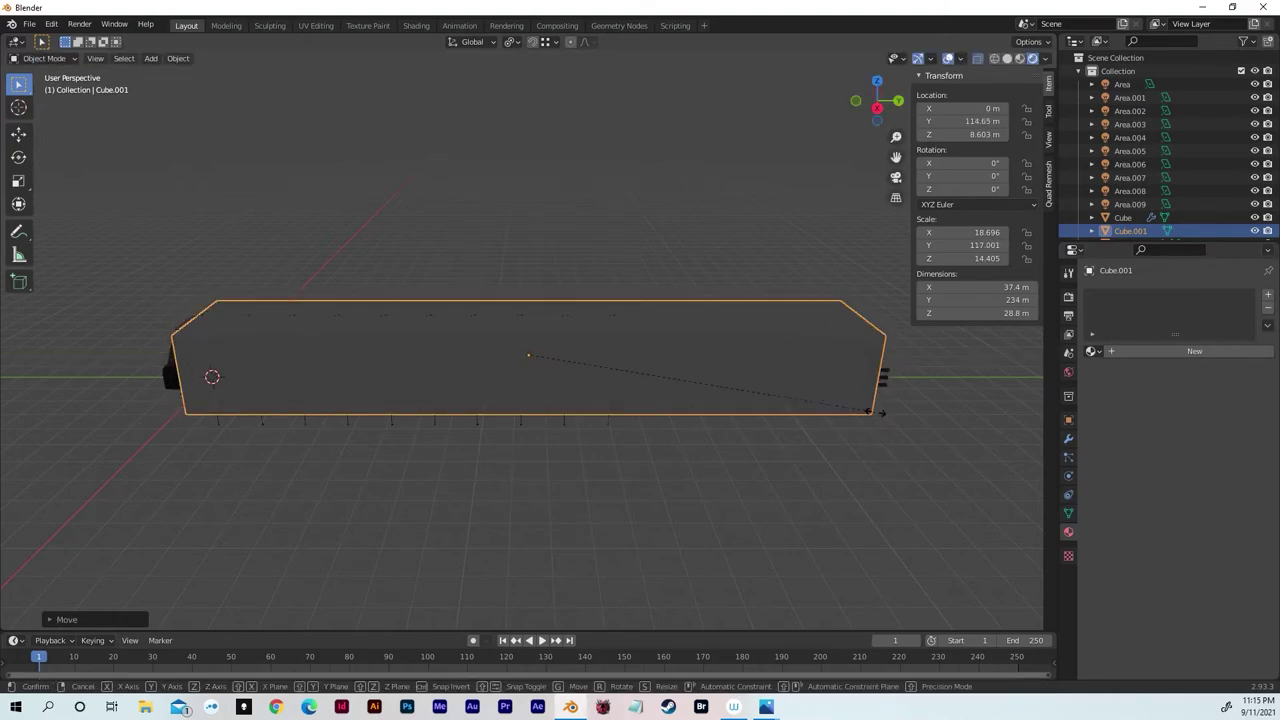
left_click(920, 404)
middle_click_drag(920, 404, 785, 341)
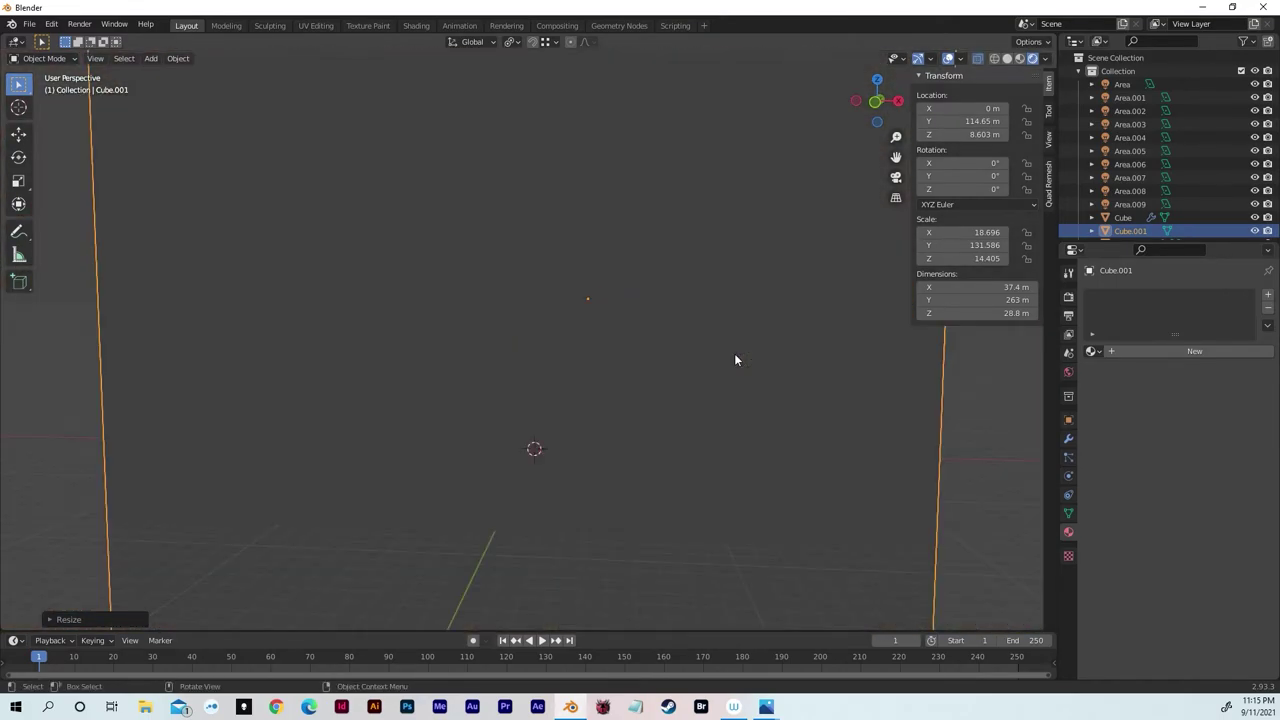
middle_click_drag(734, 360, 771, 363)
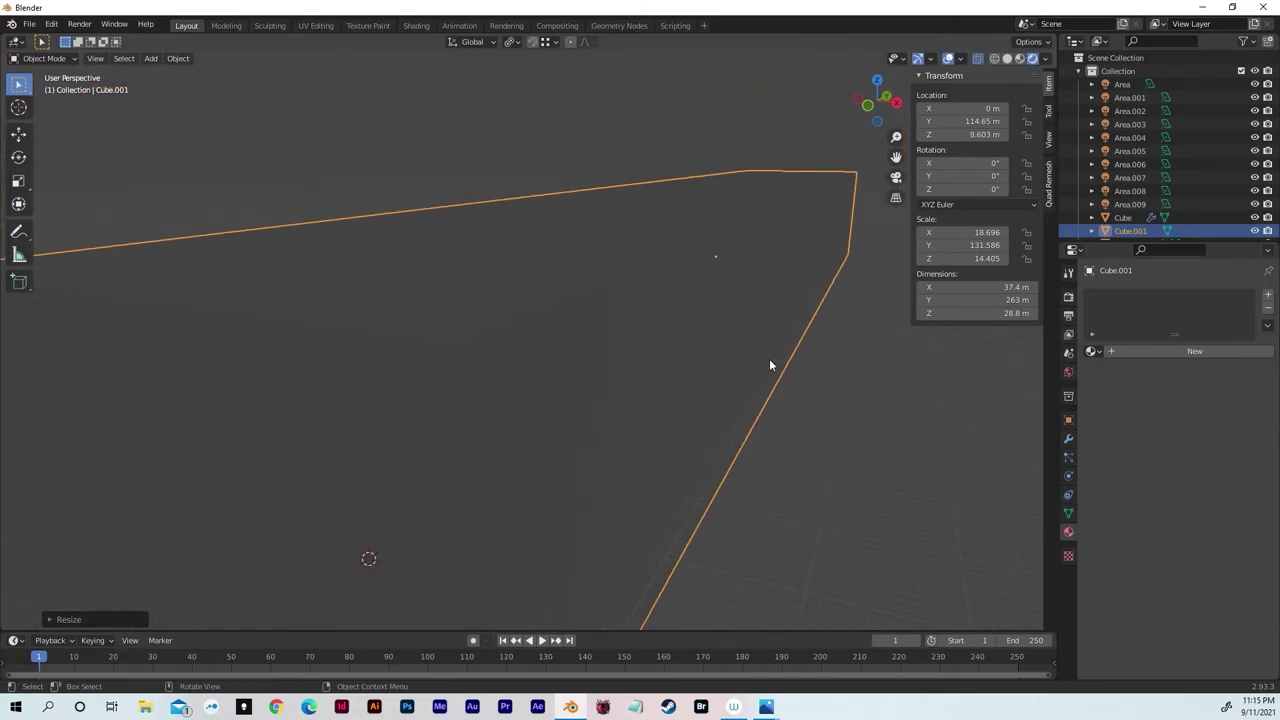
- Create a new material on Cube.001 and rename it from Material.008 to 'fog'
left_click(1069, 533)
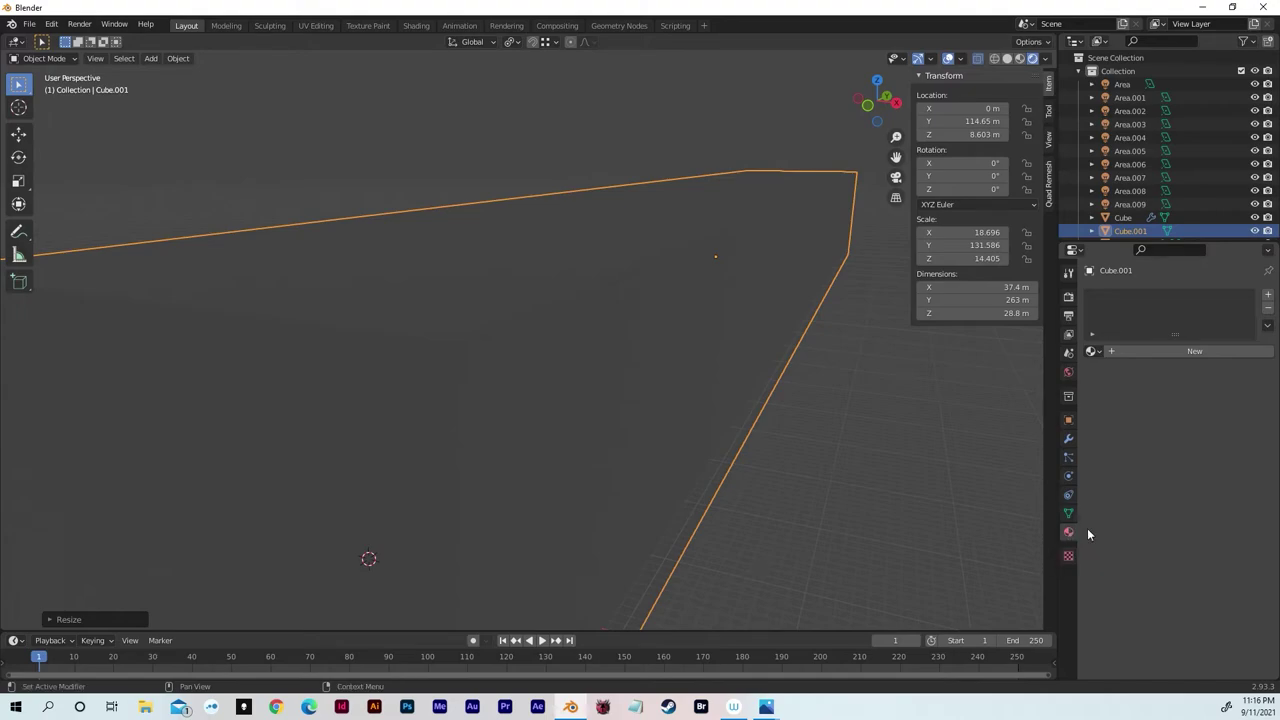
left_click(1112, 352)
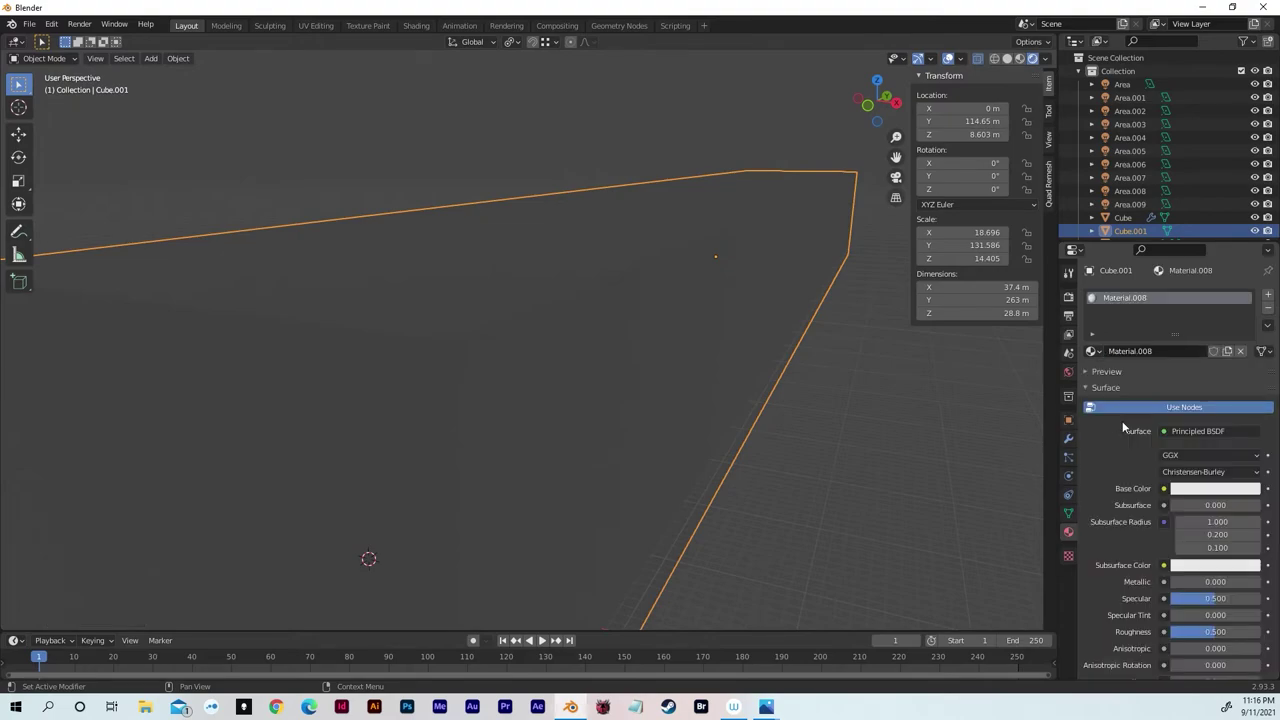
double_click(1122, 298)
type("fog")
key("Return")
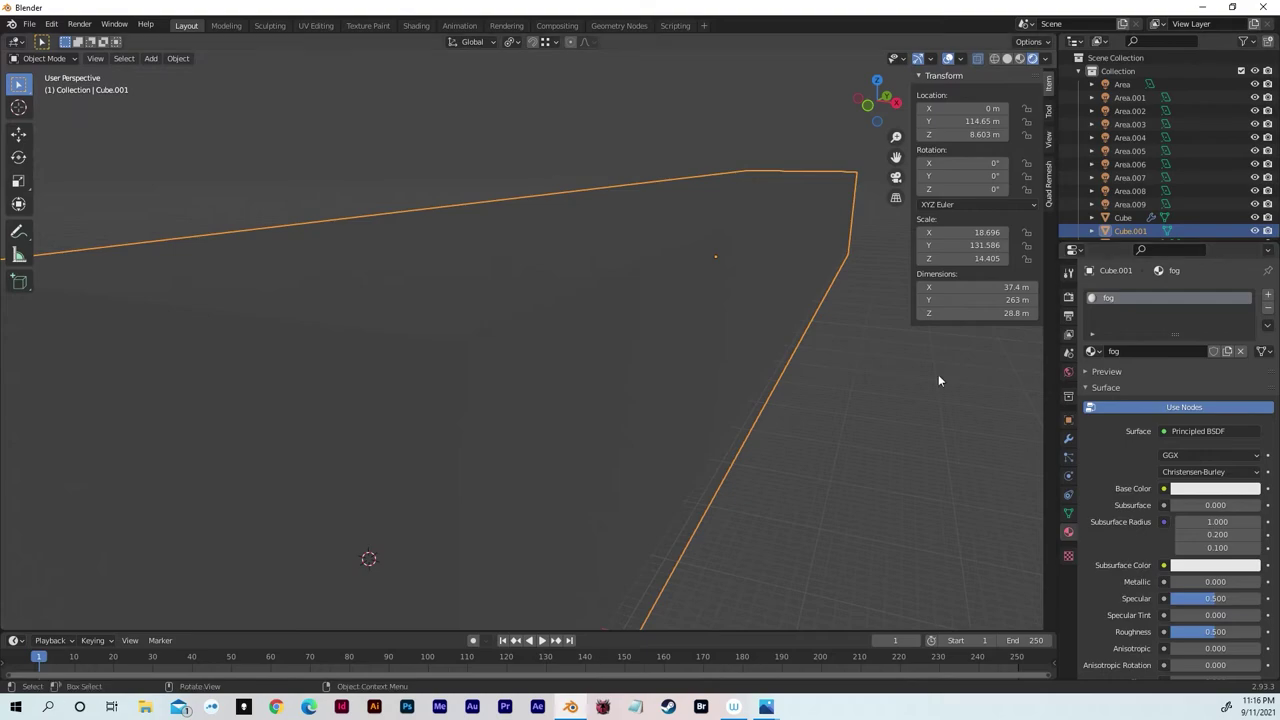
- Switch to the Shading workspace with the viewport in Rendered shading
left_click(416, 25)
key("KP_Decimal")
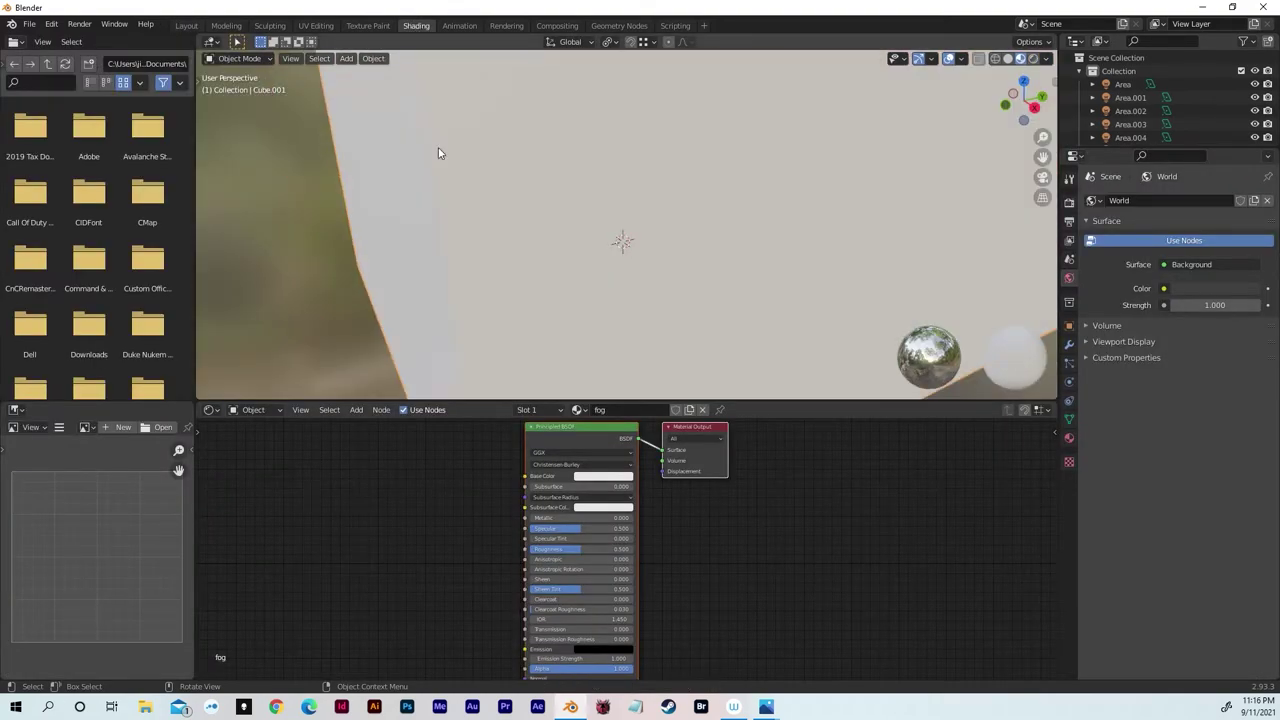
mouse_move(438, 147)
middle_mouse_down()
mouse_move(349, 177)
mouse_move(297, 228)
mouse_move(324, 220)
middle_mouse_up()
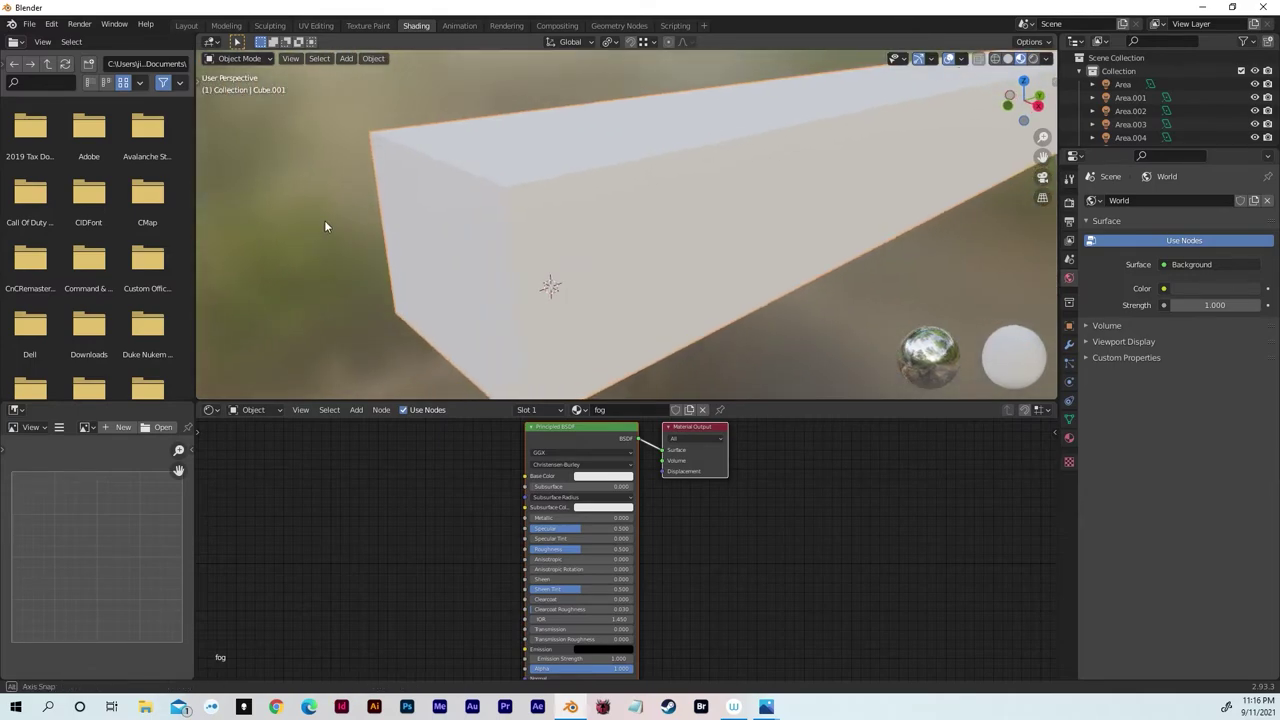
left_click(1036, 61)
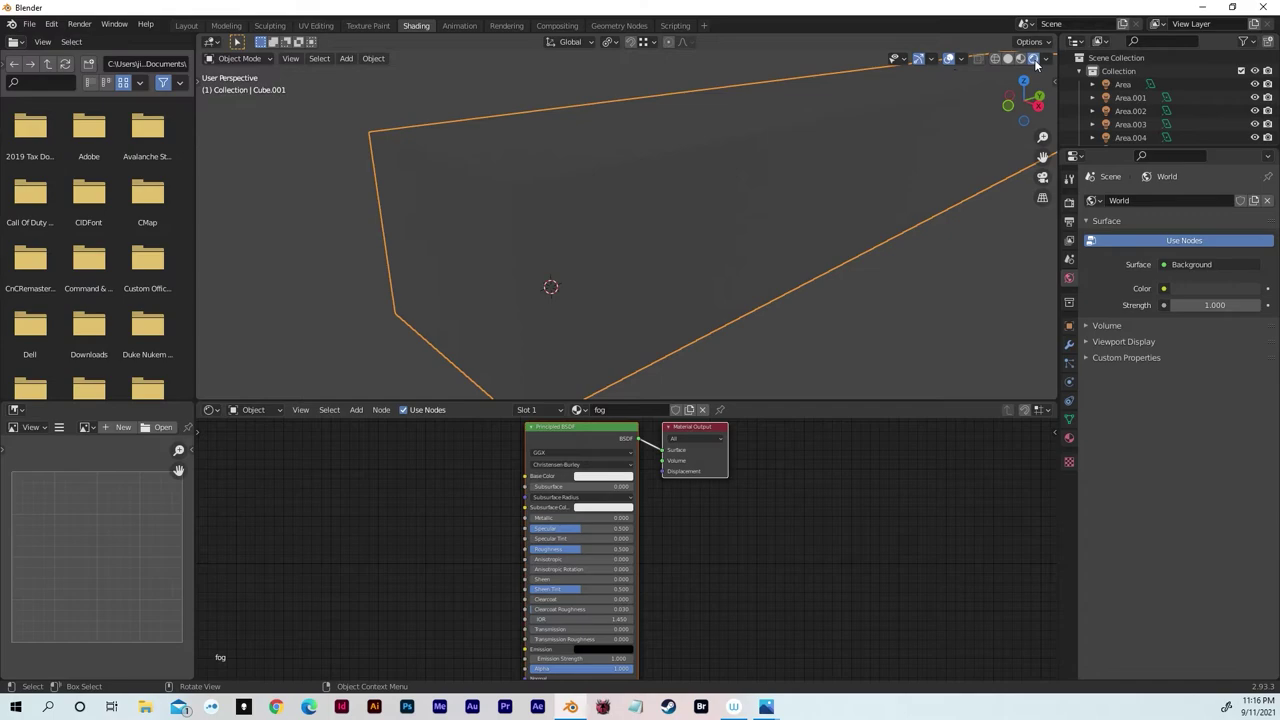
middle_click_drag(800, 221, 852, 224)
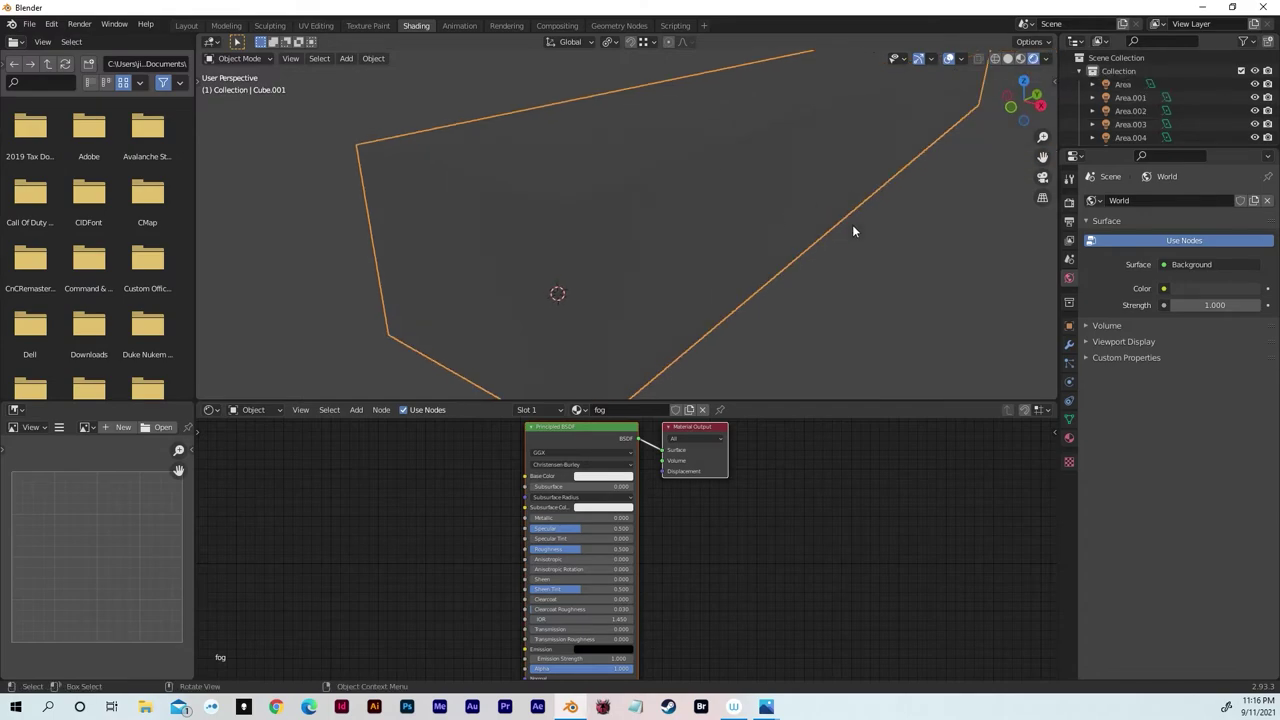
- Enlarge the node editor and pull Material Output away from the Principled BSDF
left_click_drag(761, 401, 757, 308)
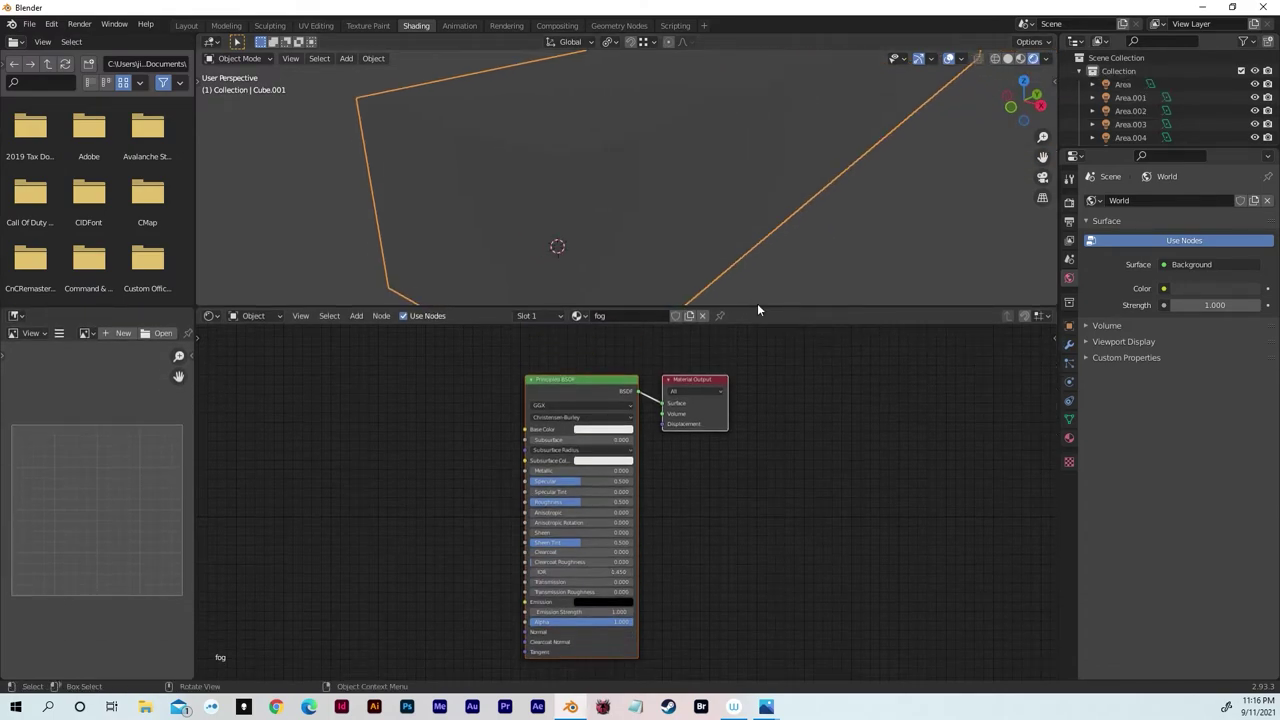
scroll(742, 370, "up", 2)
middle_click_drag(729, 404, 704, 458)
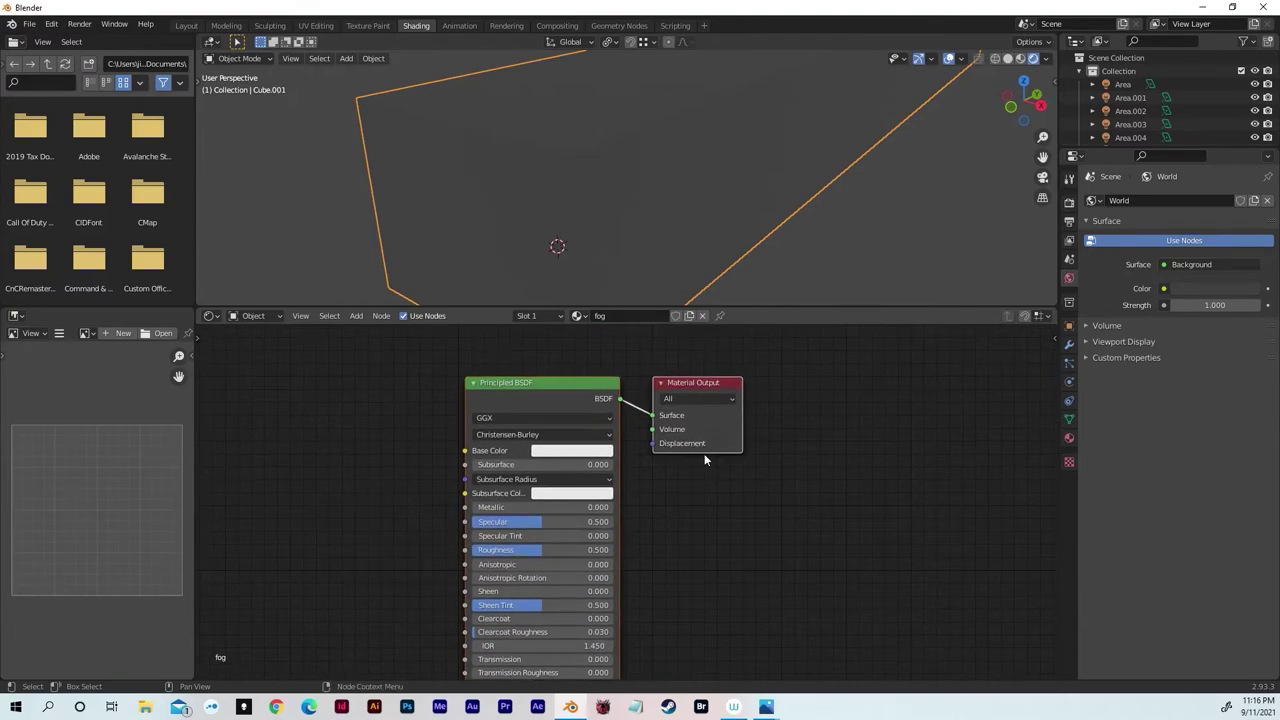
left_click_drag(697, 388, 656, 435)
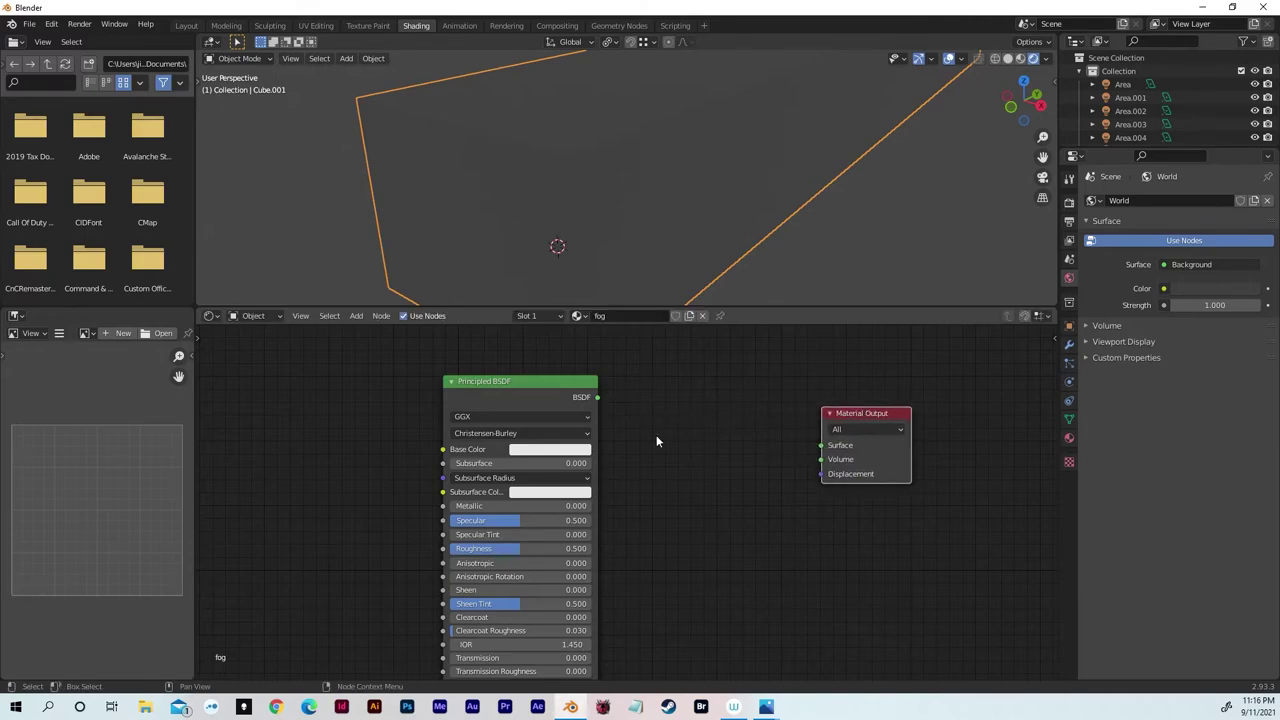
left_click_drag(849, 414, 858, 415)
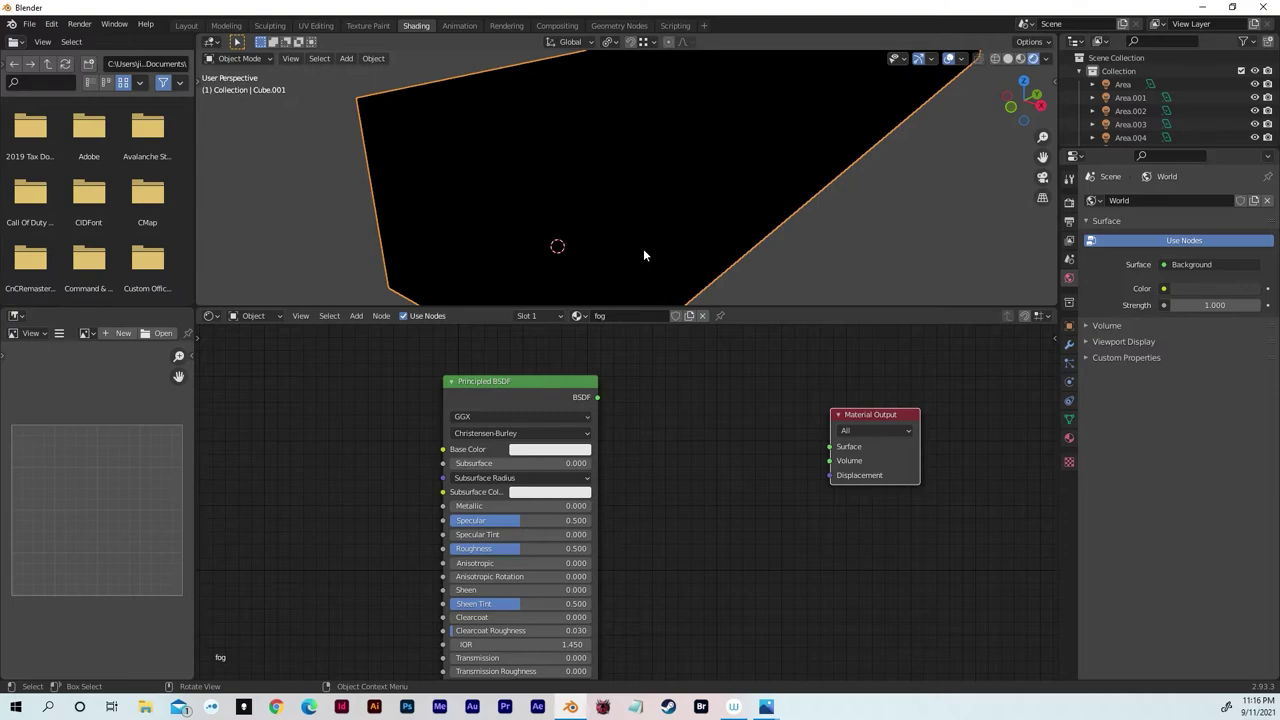
- Add a Volume Scatter node to the fog material via node search
left_click(358, 316)
left_click(372, 330)
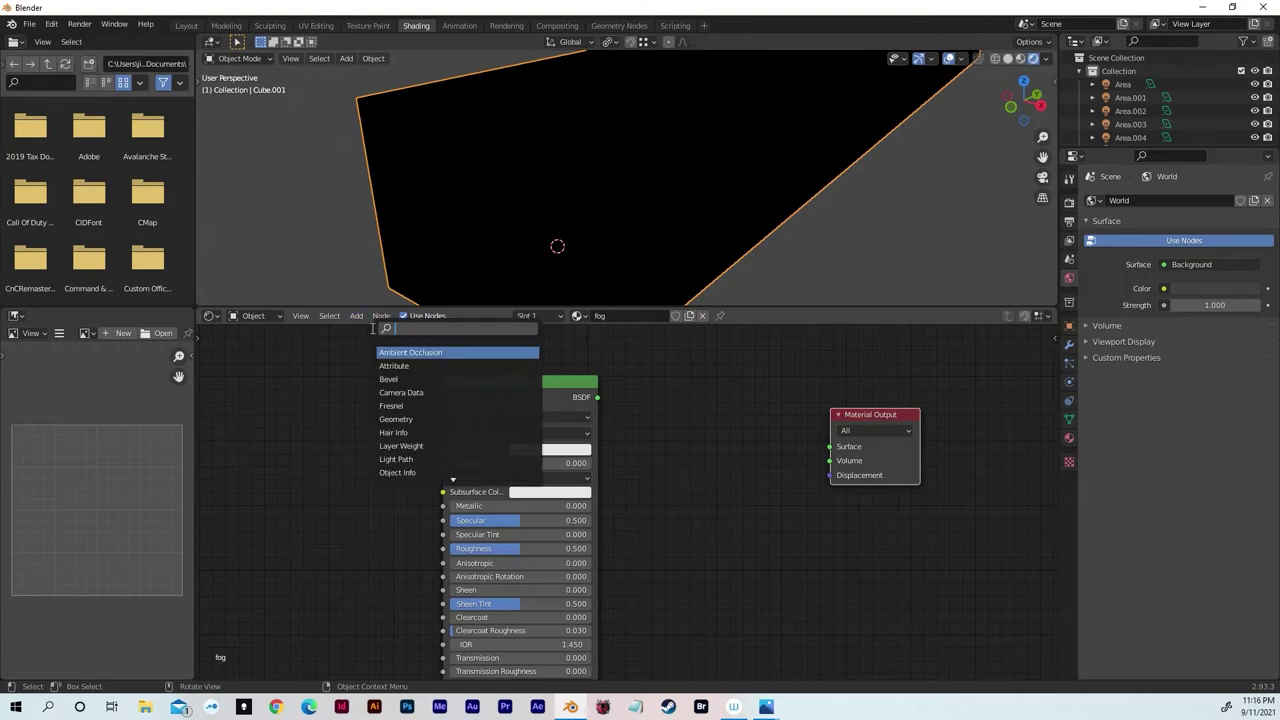
type("vol")
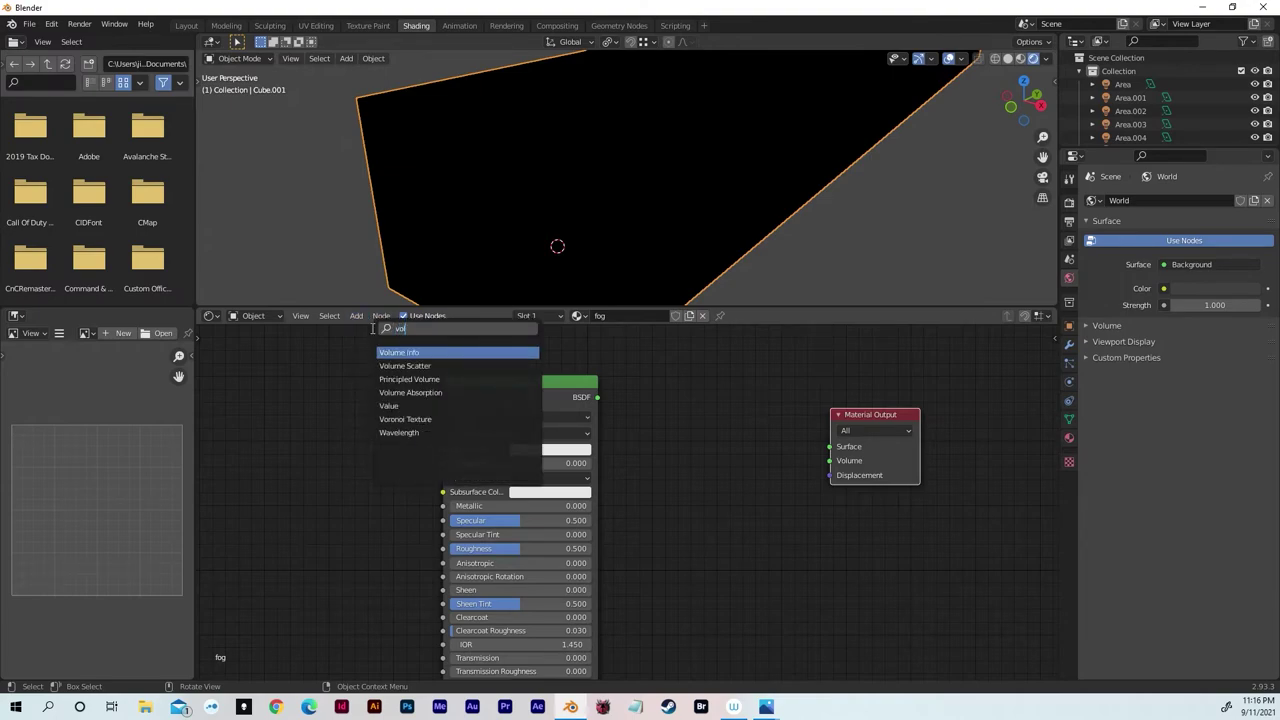
key("Down")
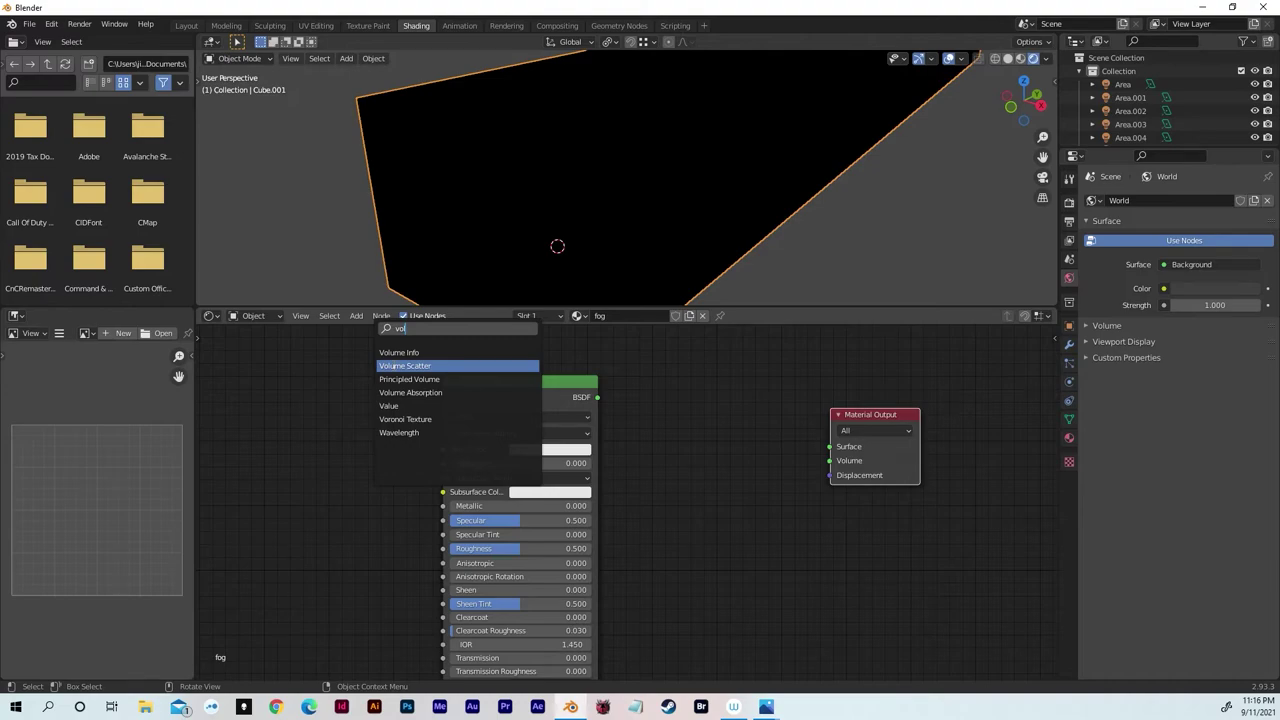
key("Return")
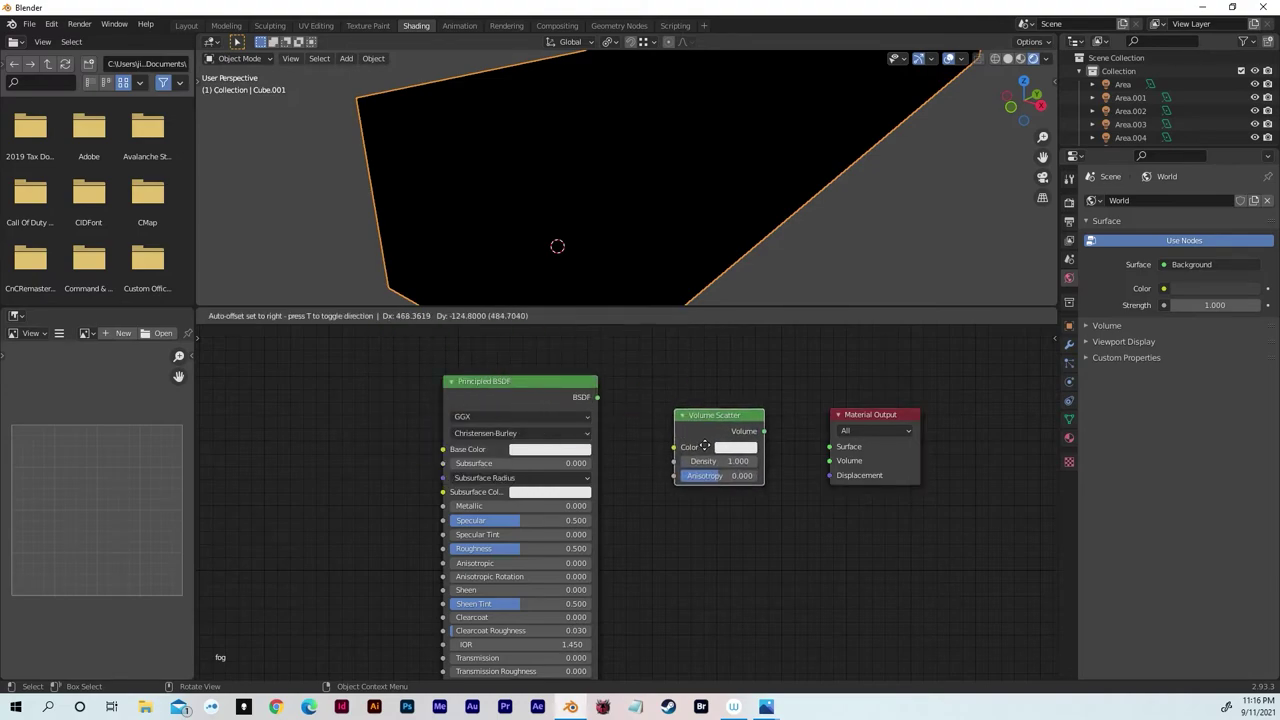
left_click(698, 452)
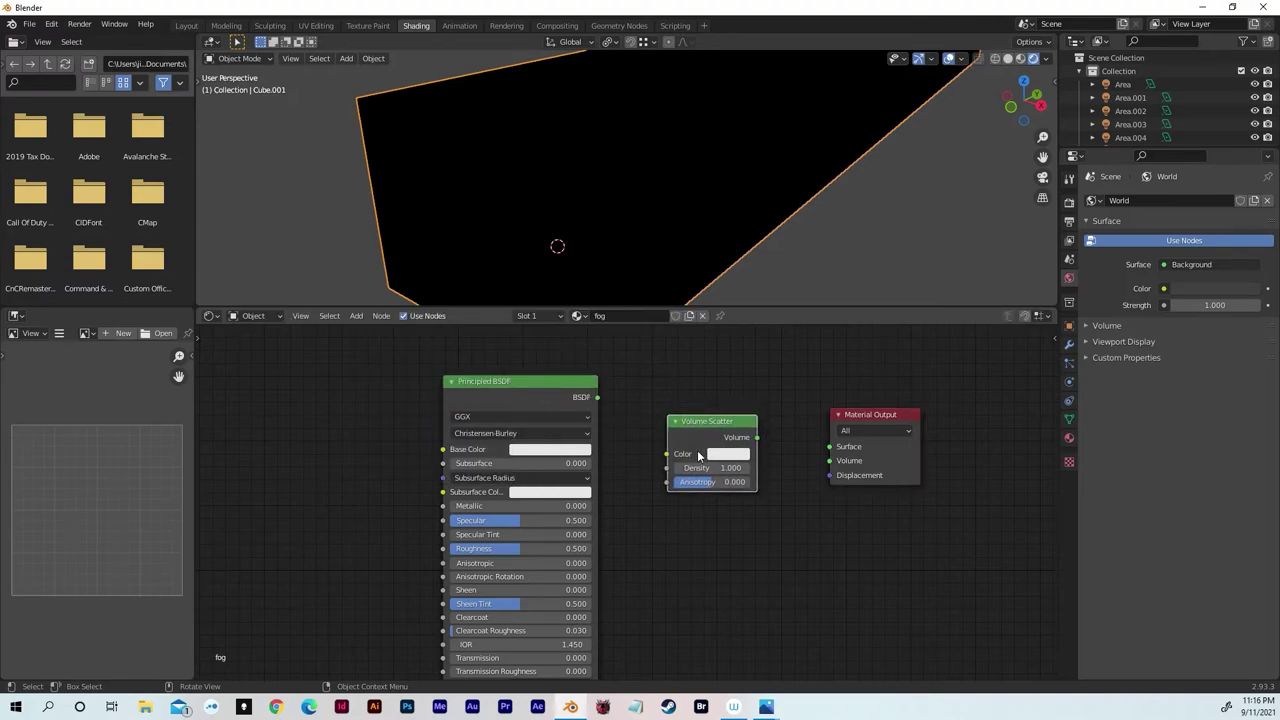
- Add and delete an extra Volume Scatter node, then move the first one beside Material Output
left_click(356, 315)
left_click(371, 333)
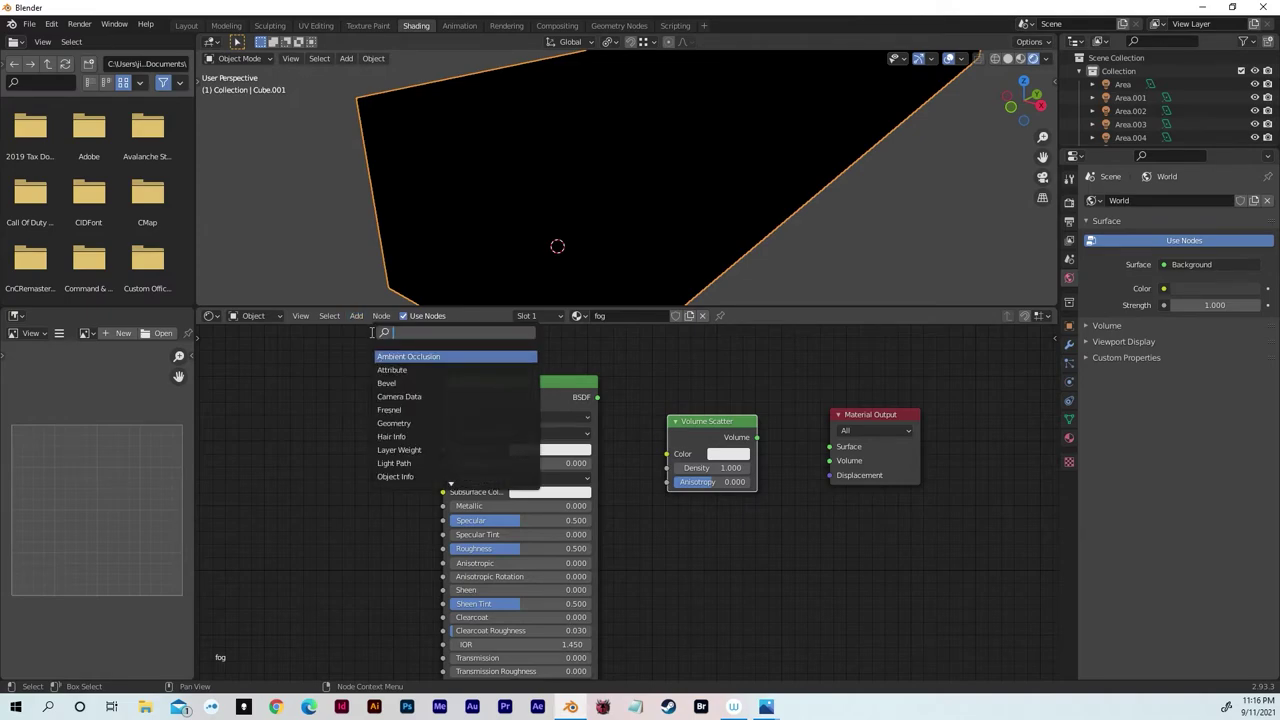
type("volume")
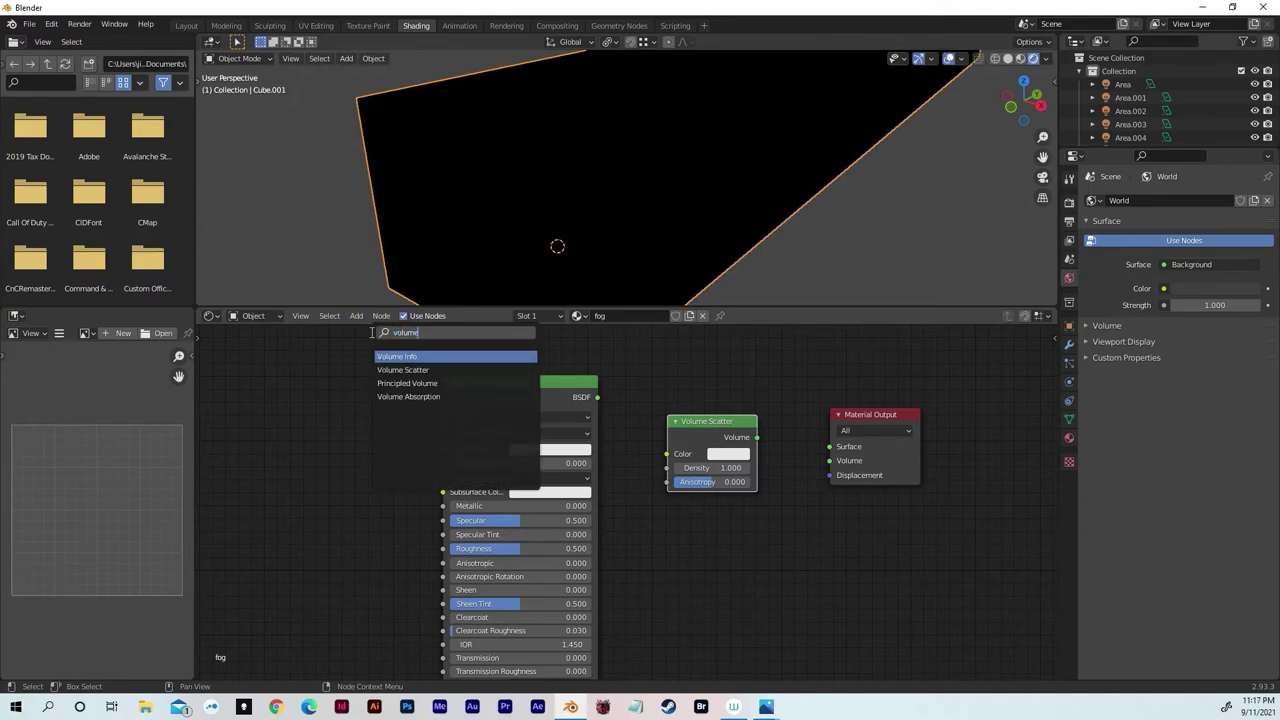
left_click(401, 369)
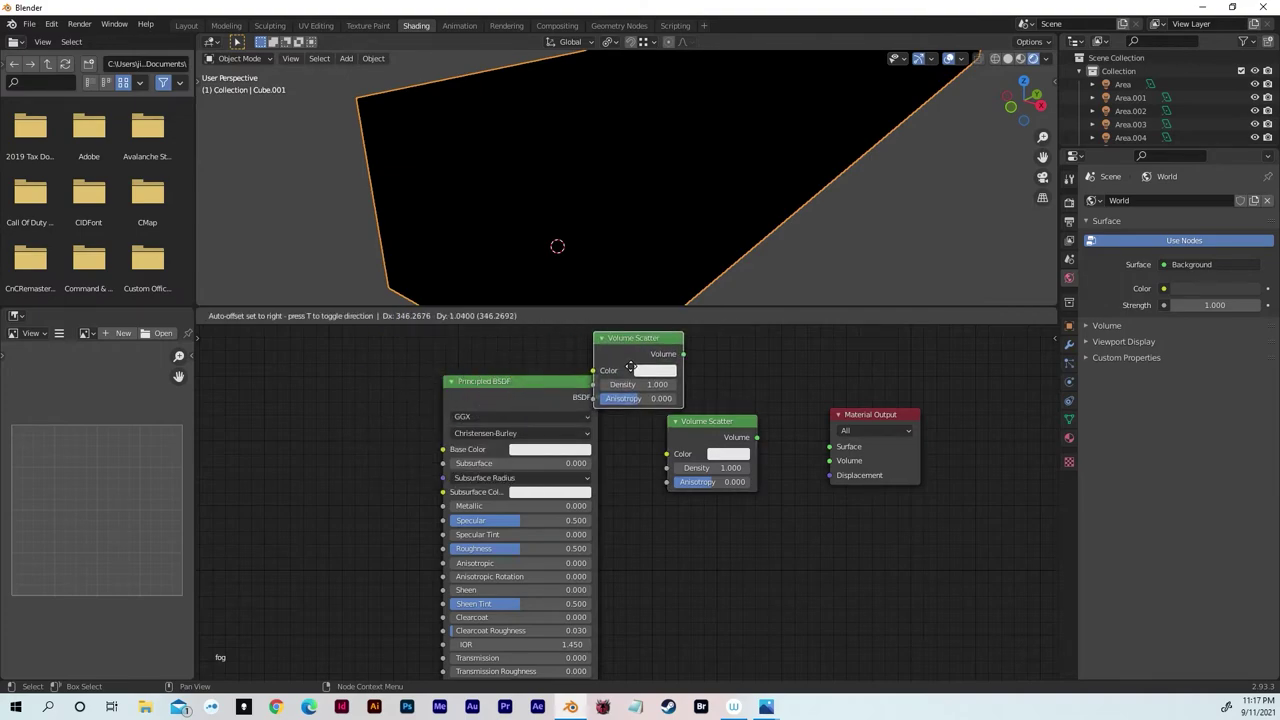
left_click(667, 375)
key("x")
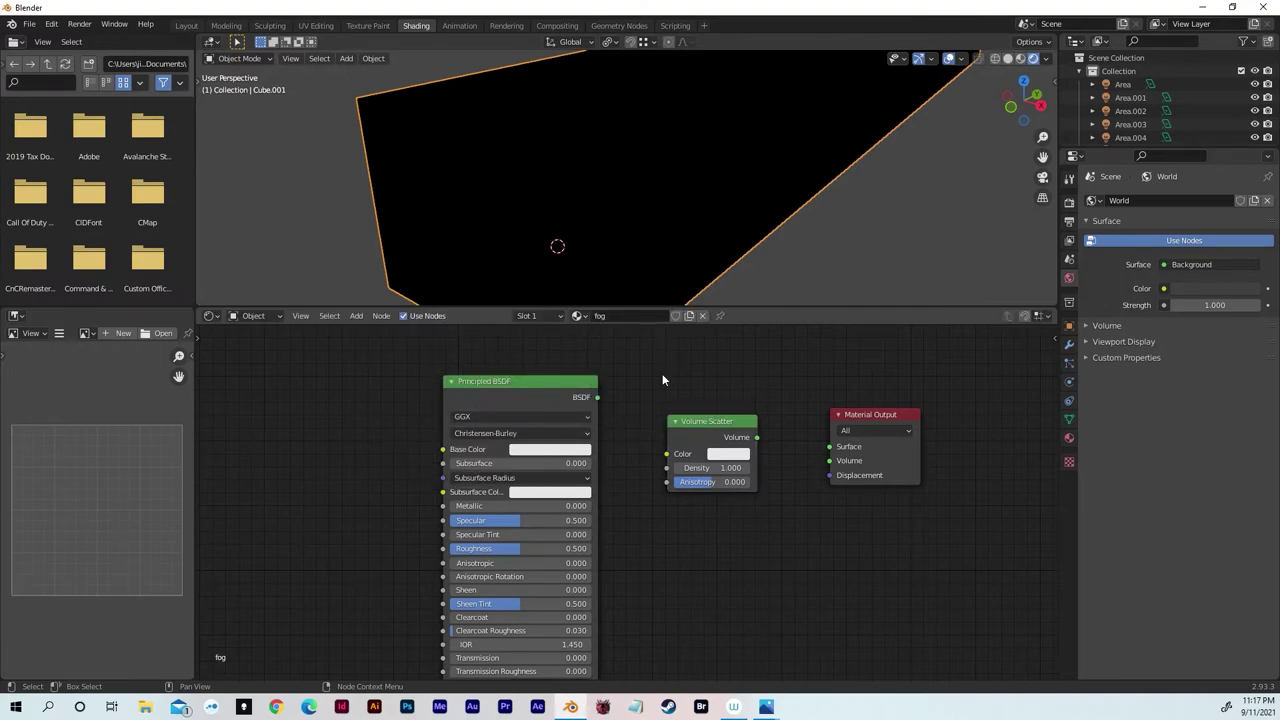
left_click_drag(693, 421, 829, 461)
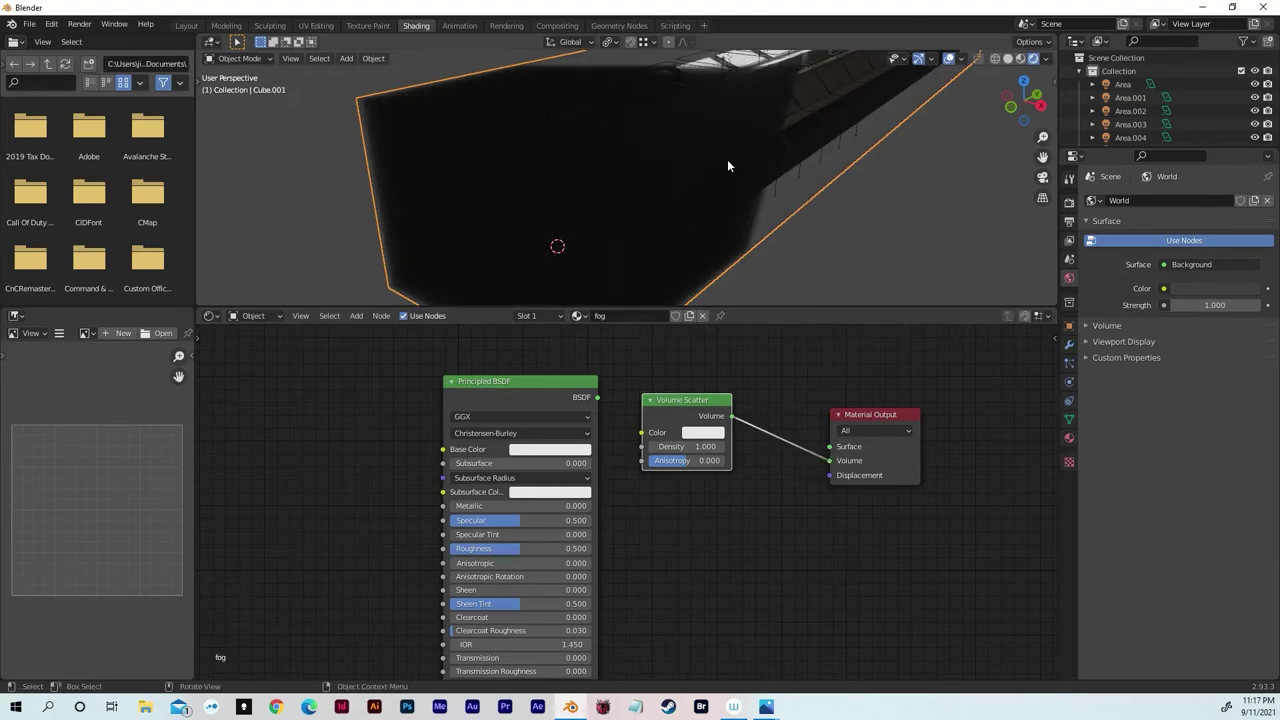
- Set the Volume Scatter density to 0.2 and enlarge the 3D viewport over the node editor
middle_click_drag(727, 166, 700, 190)
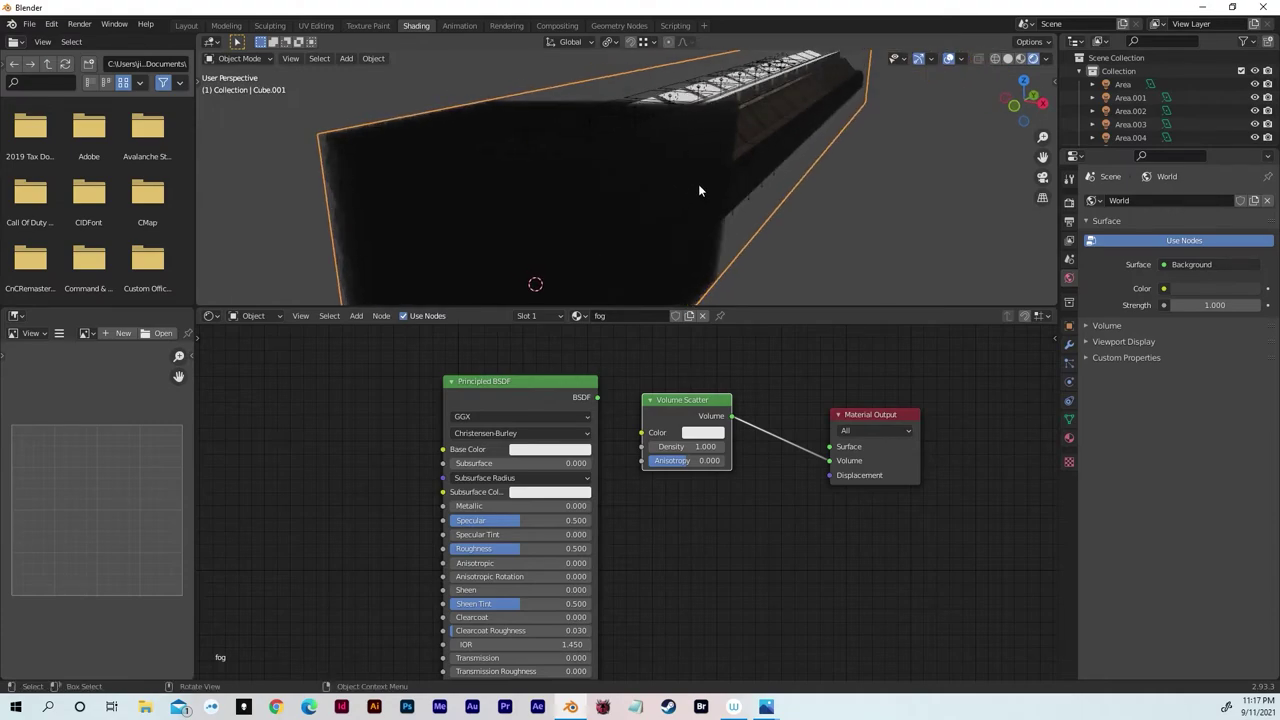
scroll(699, 185, "up", 3)
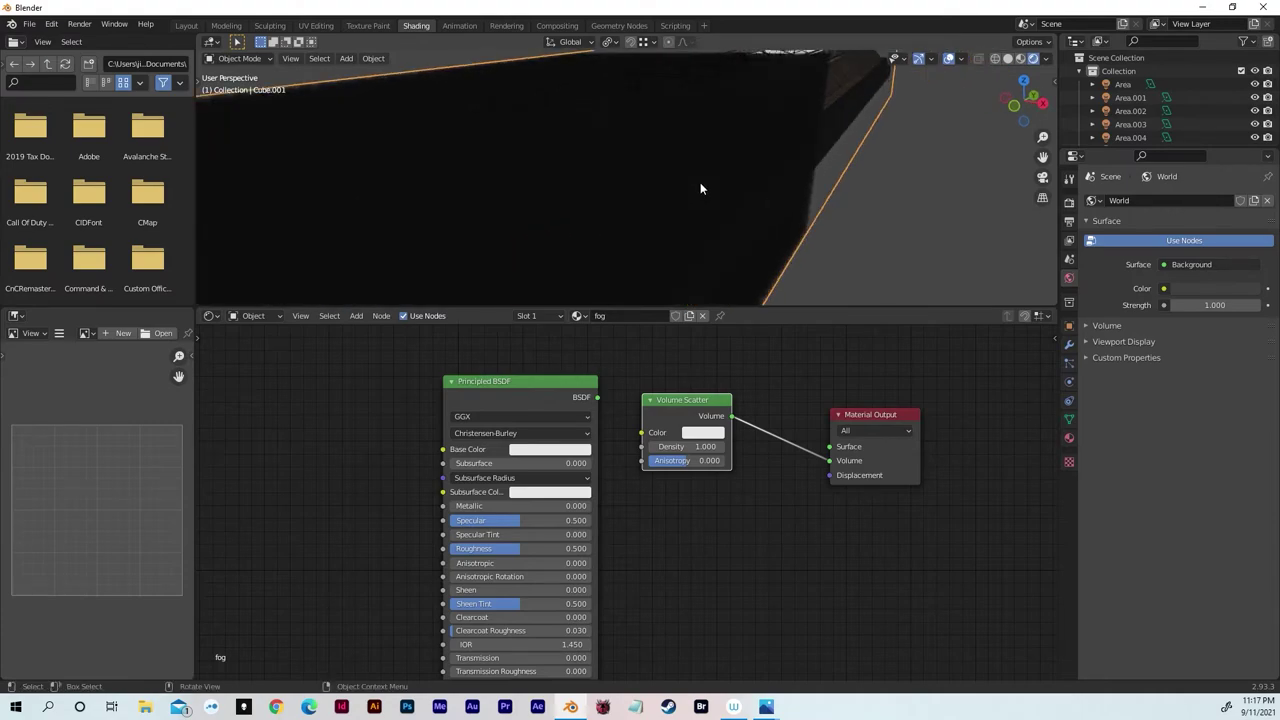
left_click(699, 447)
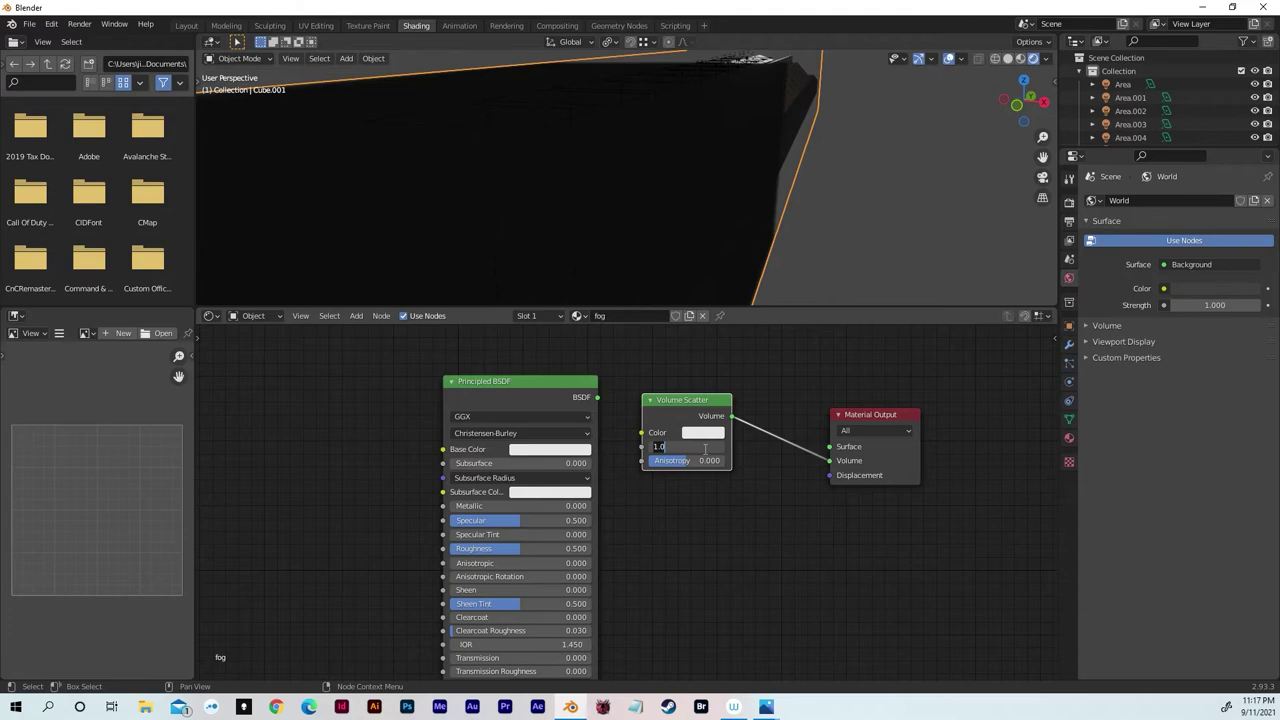
type(".2")
key("Return")
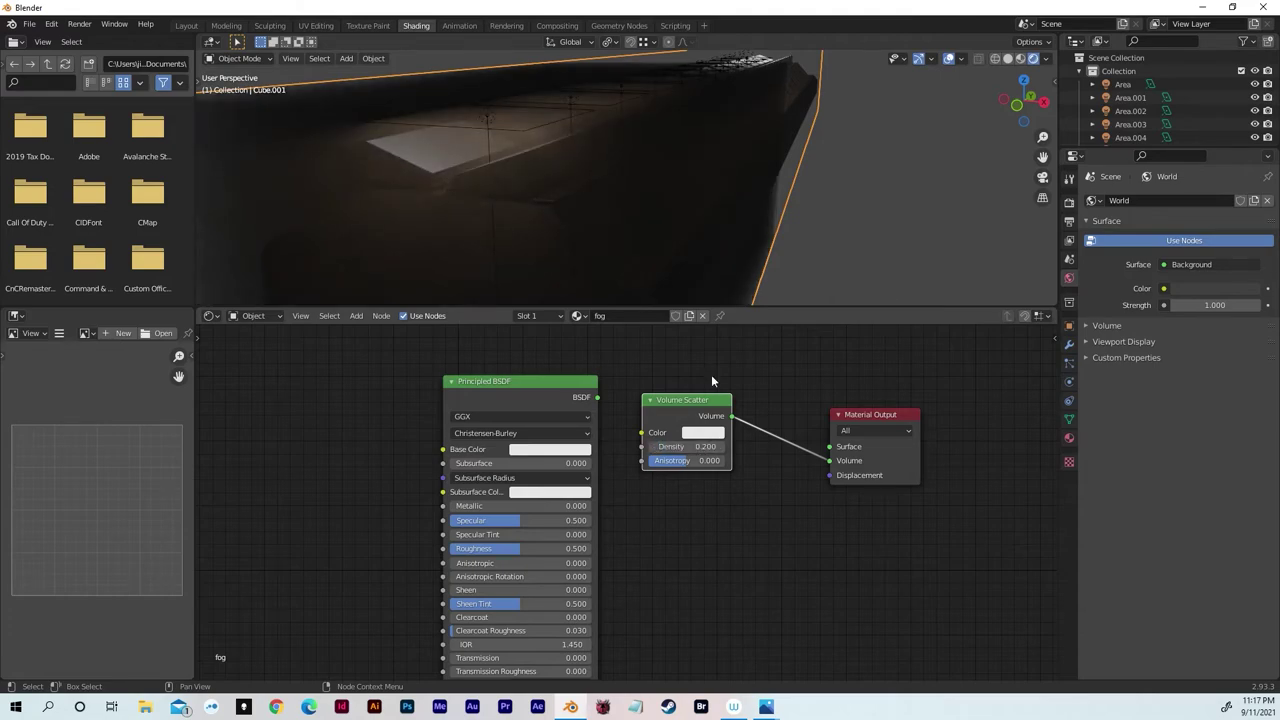
middle_click_drag(734, 240, 809, 103)
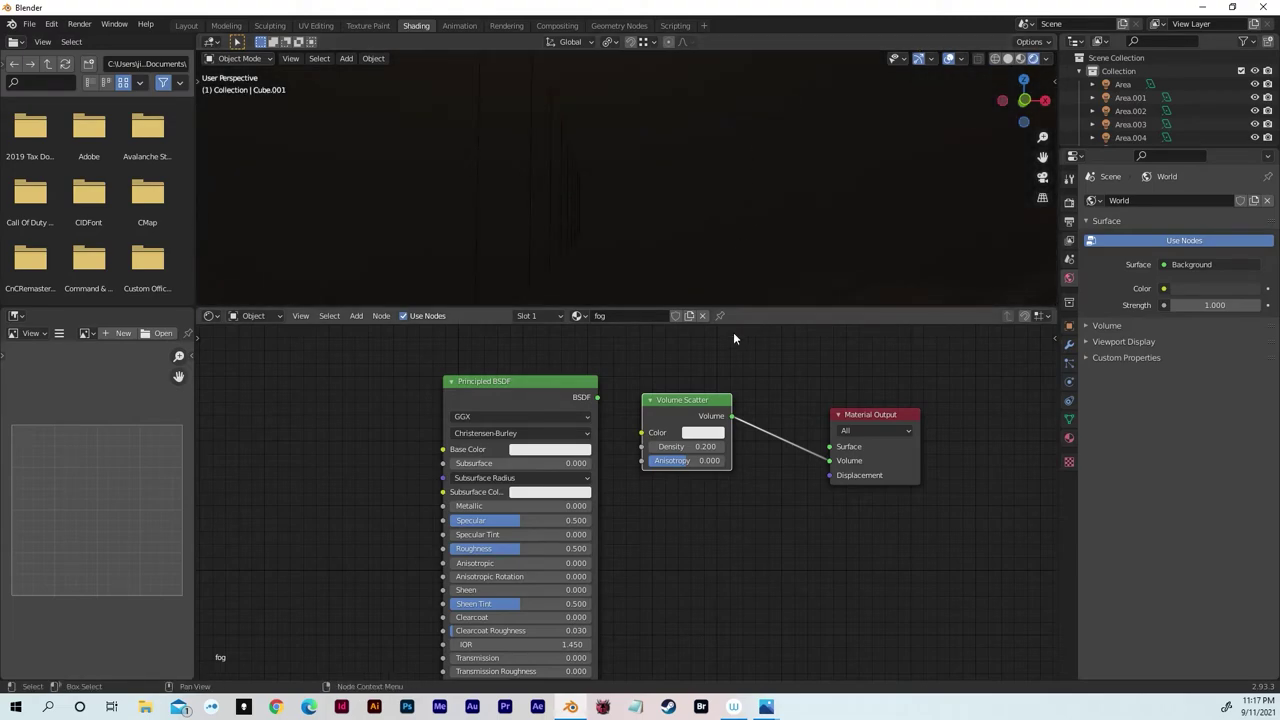
left_click_drag(731, 306, 737, 513)
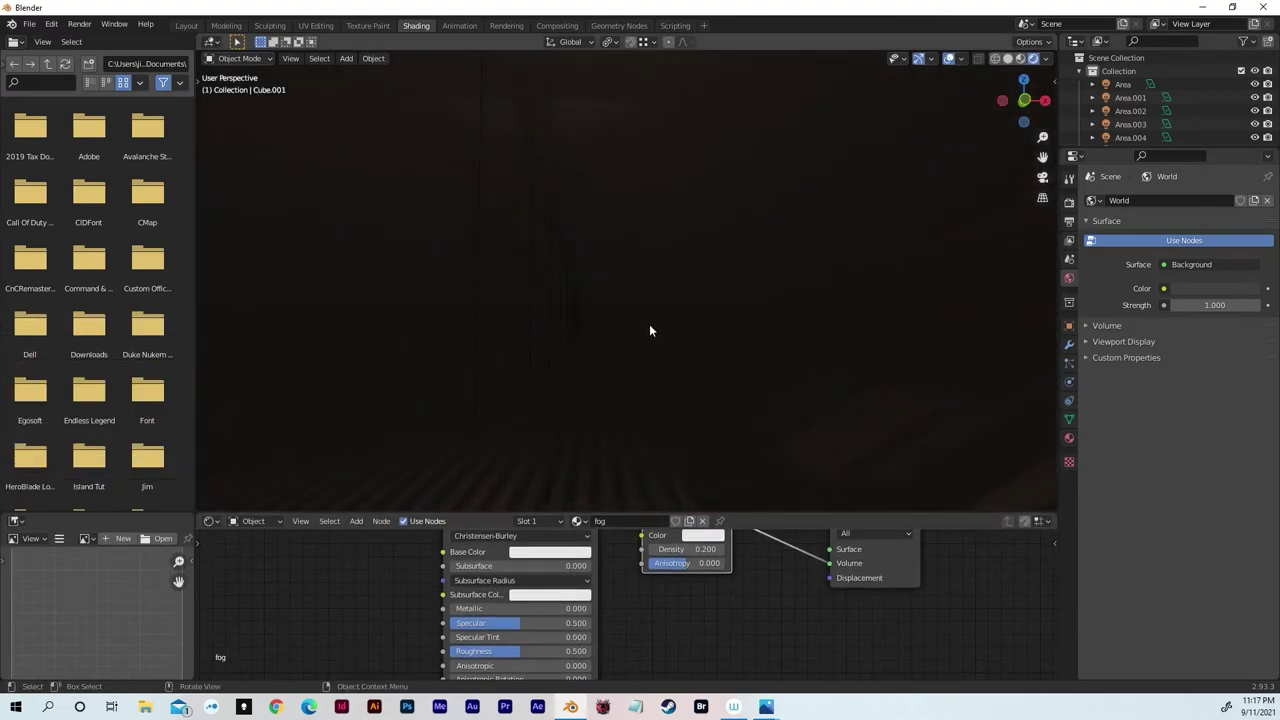
- Lower the fog's Volume Scatter Density from 0.05 to 0.02
scroll(677, 320, "down", 4)
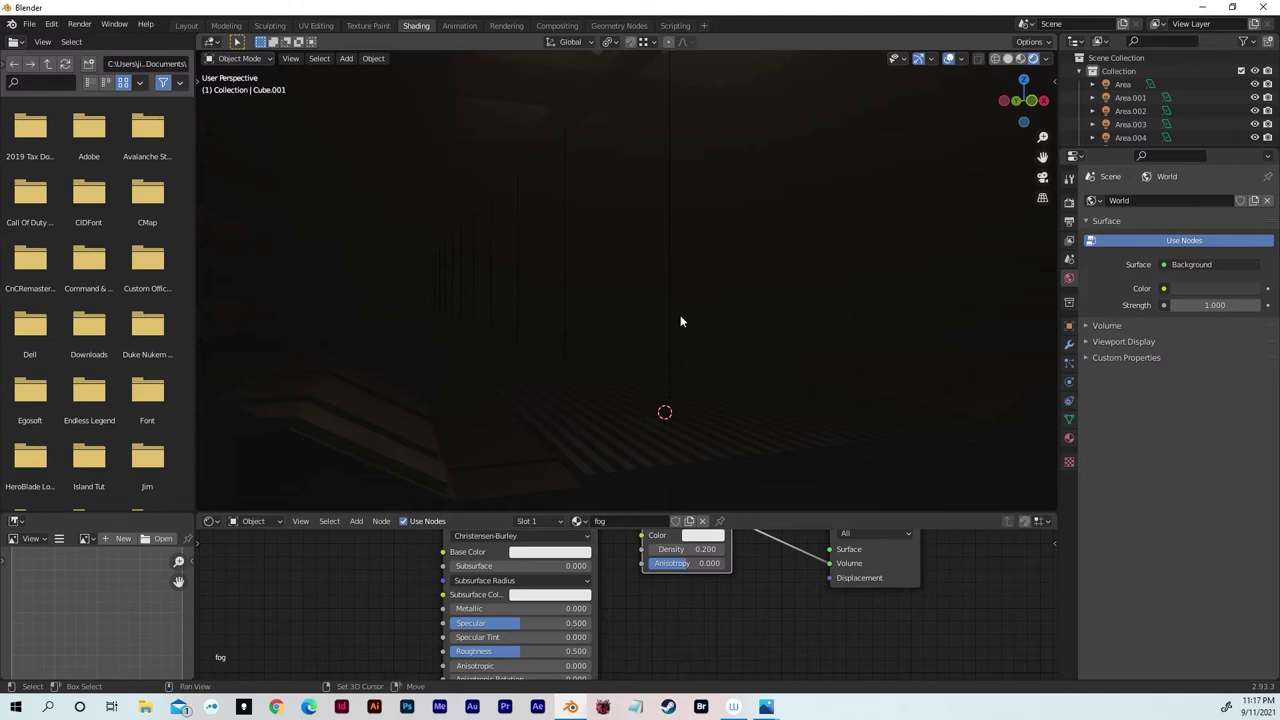
left_click(707, 550)
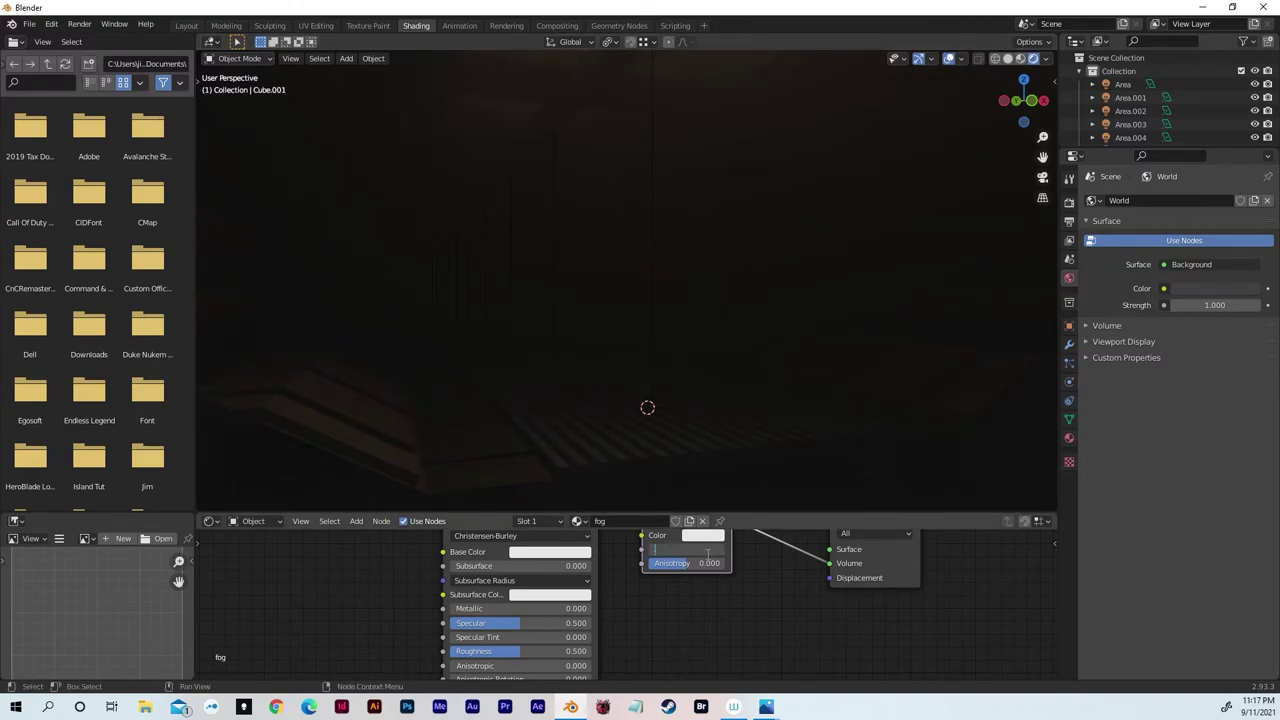
key("Return")
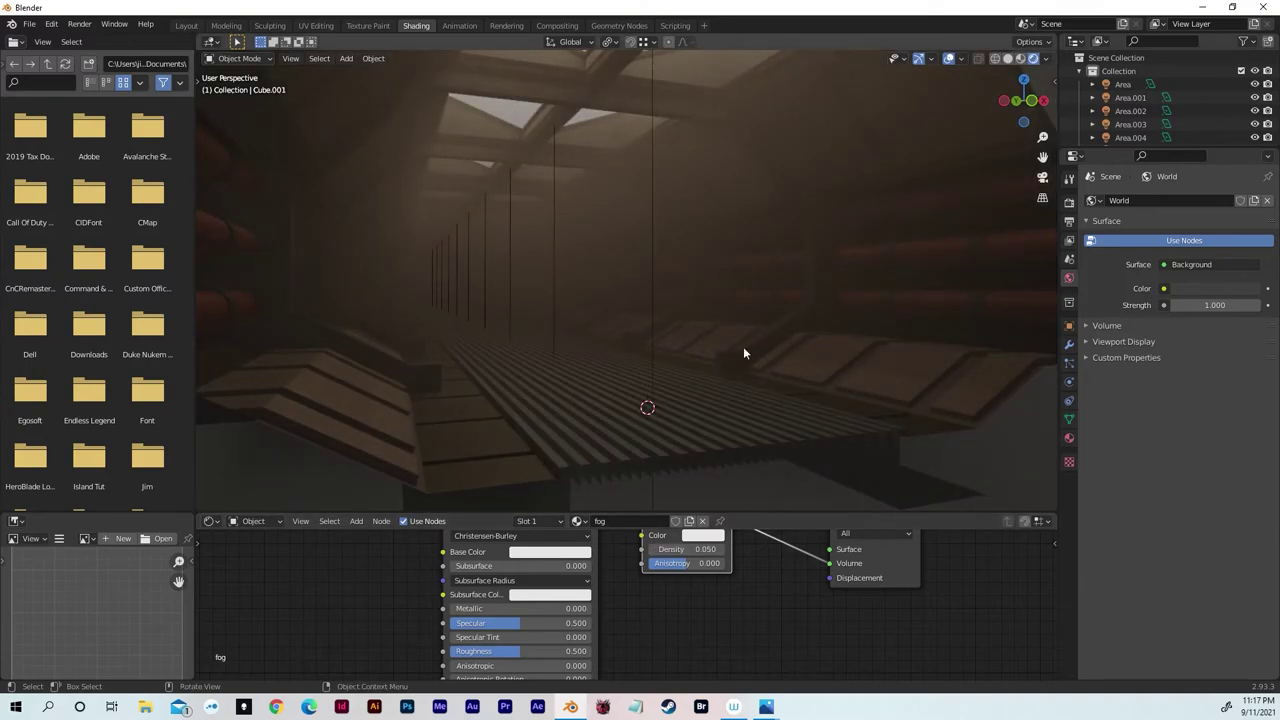
left_click(710, 550)
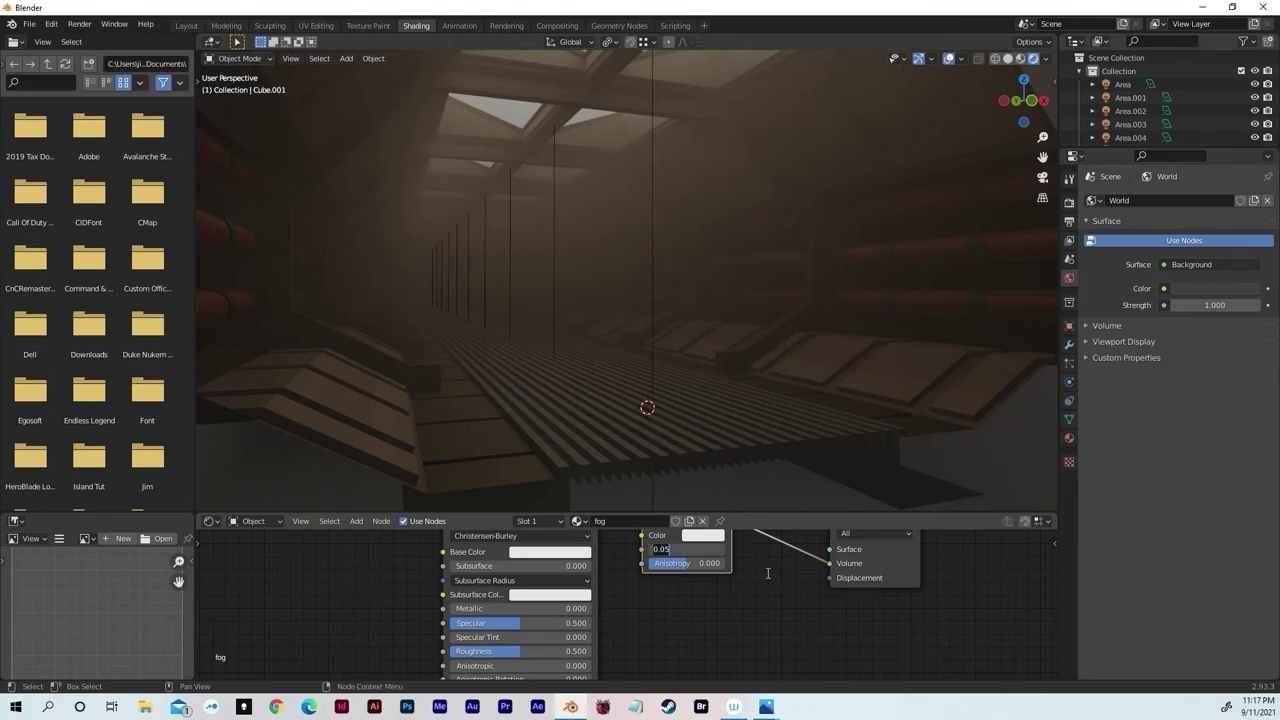
key("Return")
middle_click_drag(768, 560, 766, 612)
left_click(703, 603)
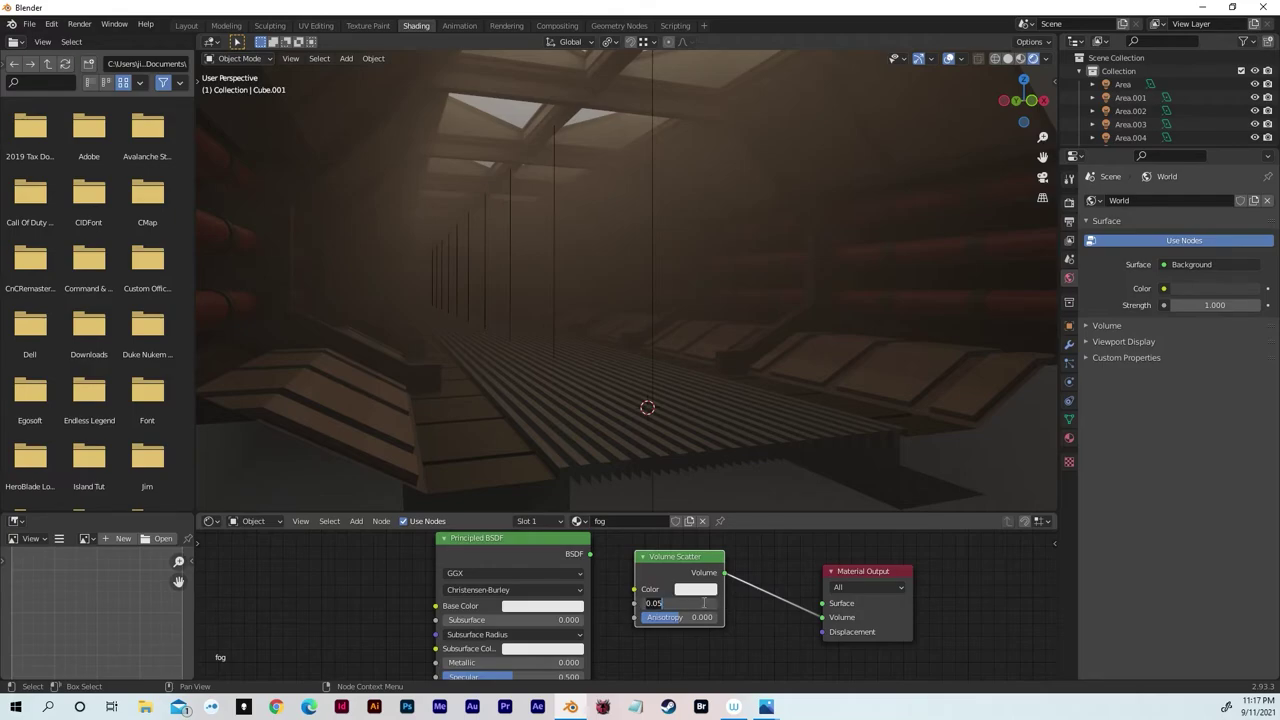
type("0.02")
key("Return")
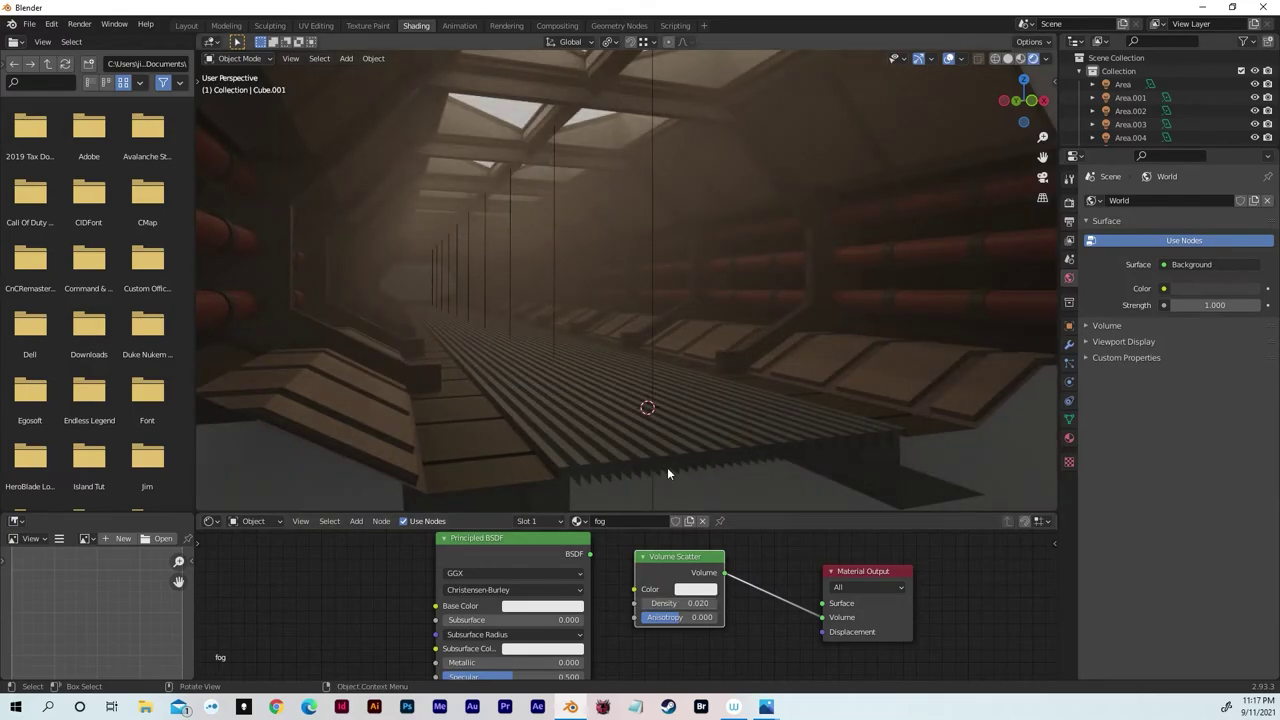
- Thin the fog further to a Density of 0.01
middle_click_drag(686, 380, 698, 341)
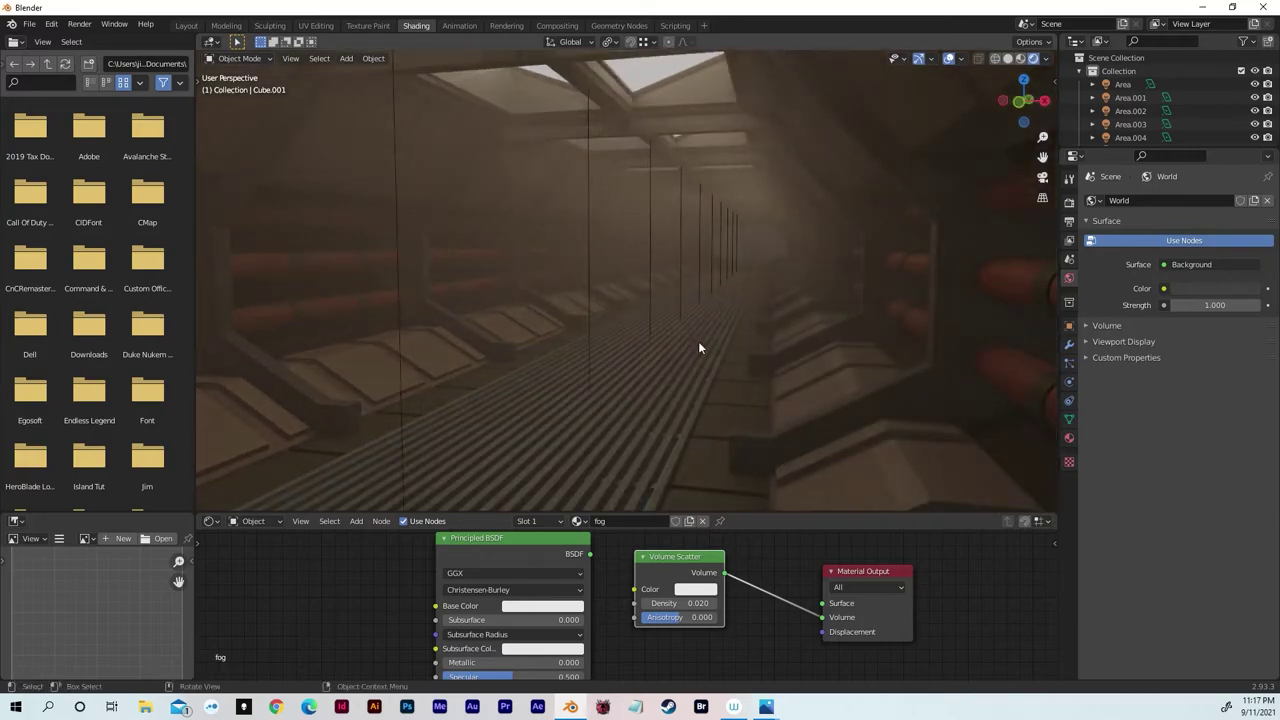
left_click(686, 602)
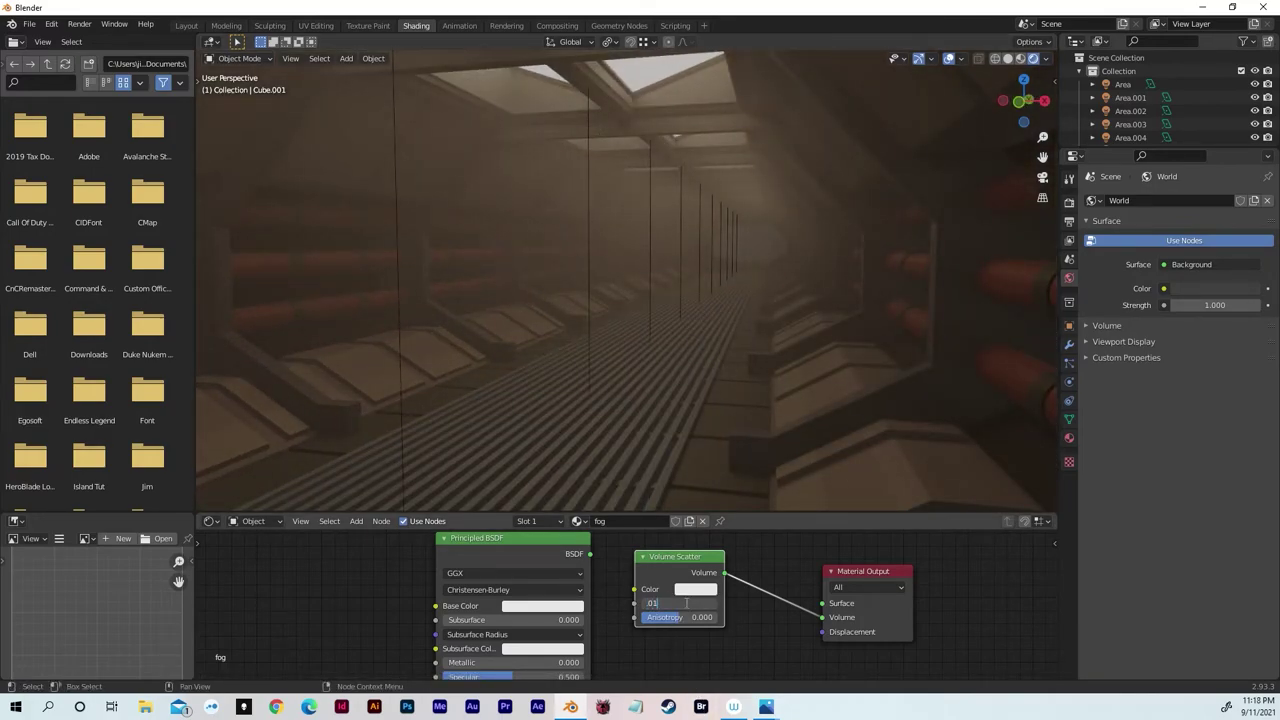
type(".01")
key("Return")
- Select the floor-grate cube and show its modifiers
middle_click_drag(549, 430, 869, 357)
left_click(874, 355)
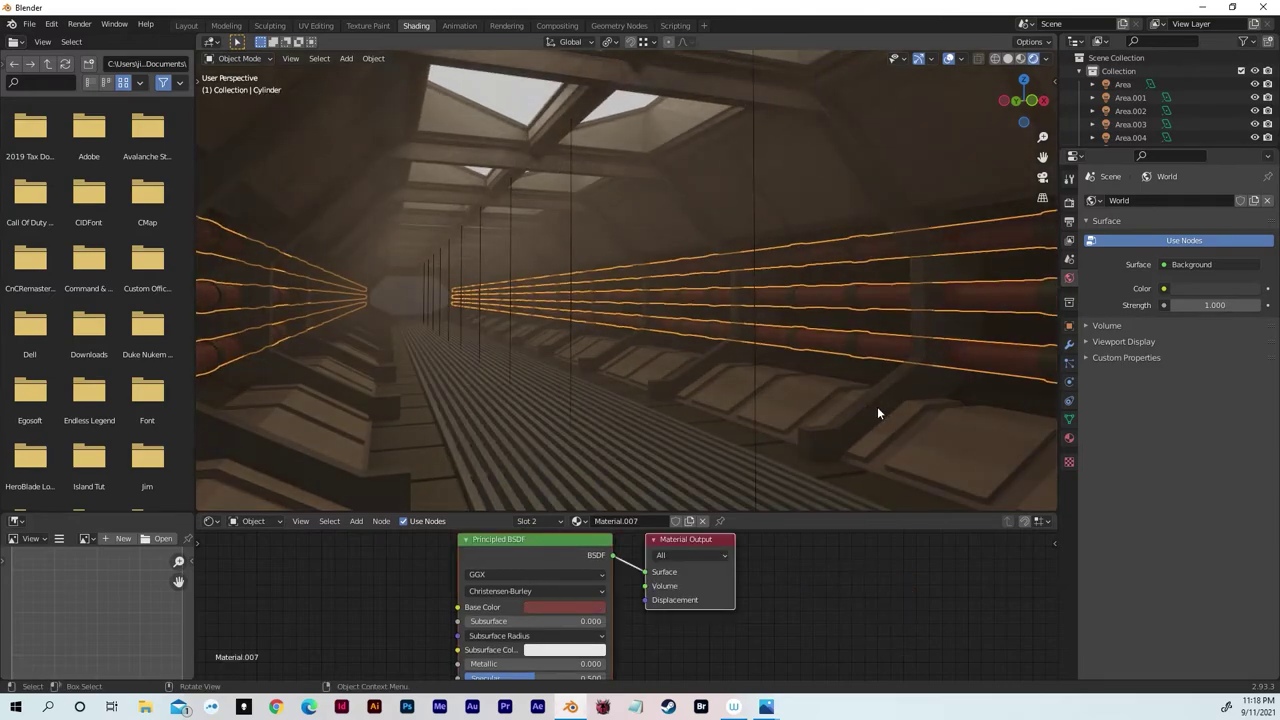
left_click(877, 412)
middle_click_drag(877, 412, 814, 420)
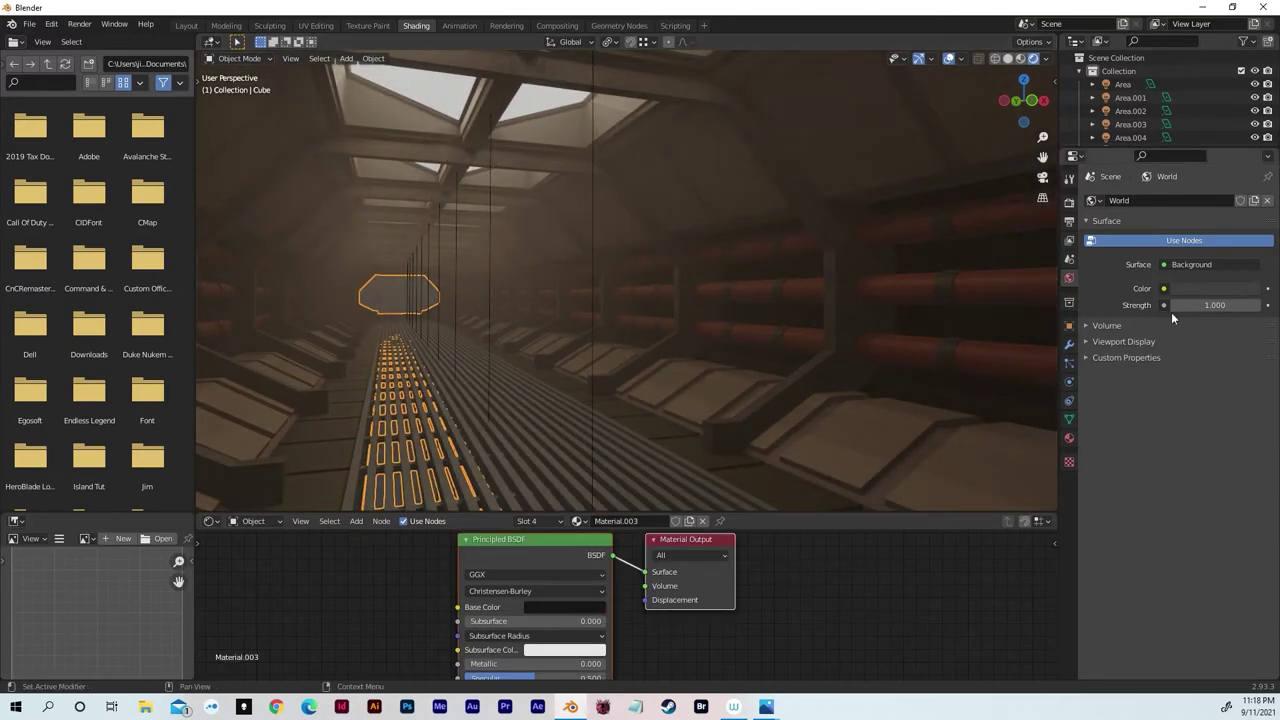
left_click(1069, 344)
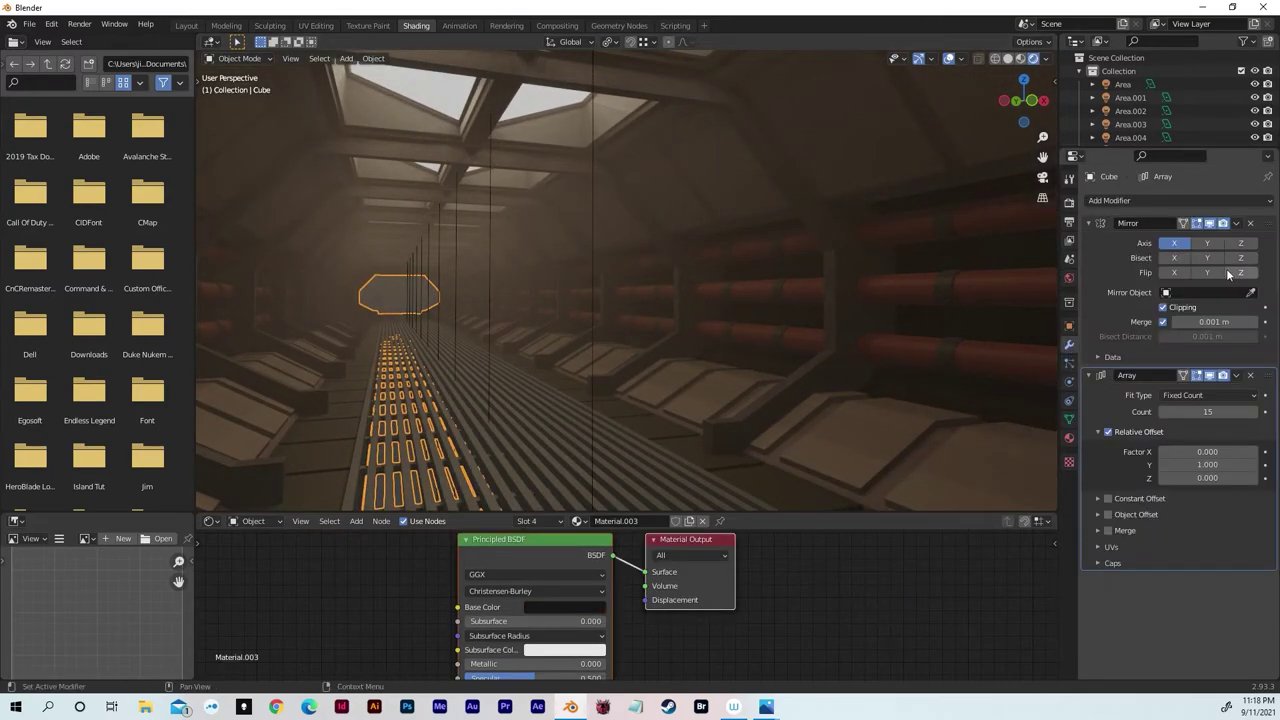
left_click(1256, 413)
left_click(1256, 413)
left_click(1256, 413)
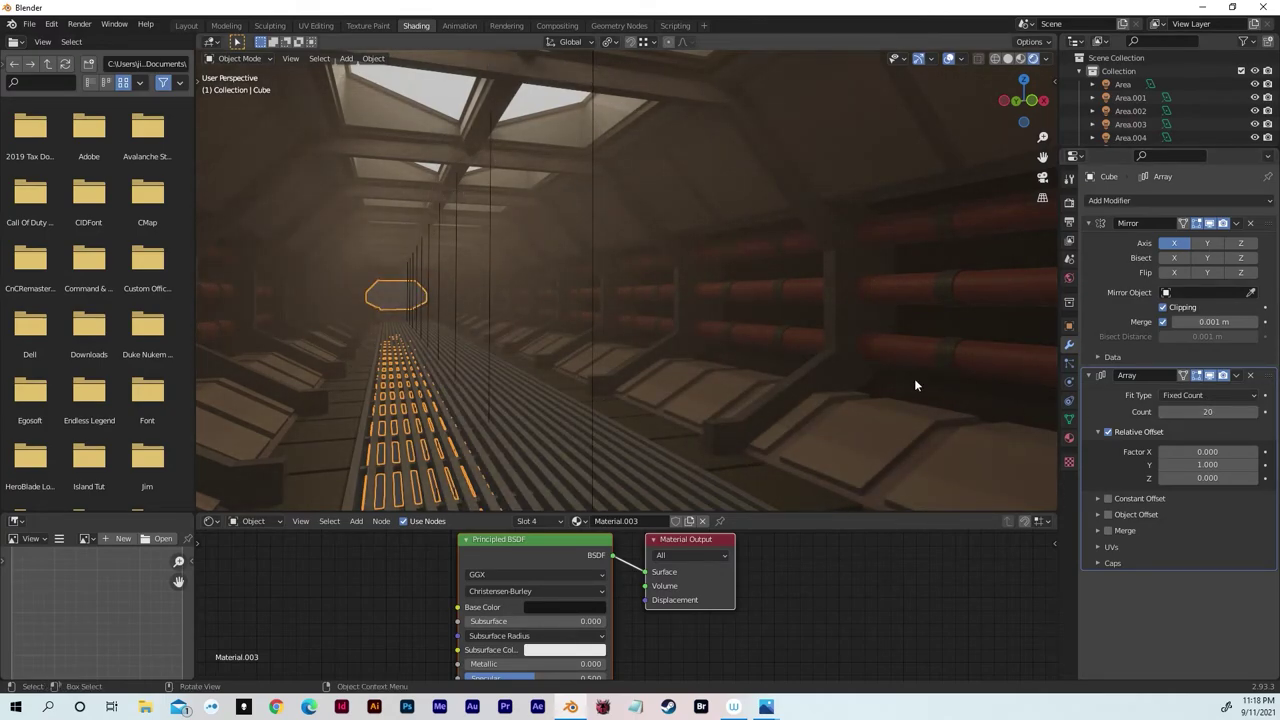
left_click(397, 304)
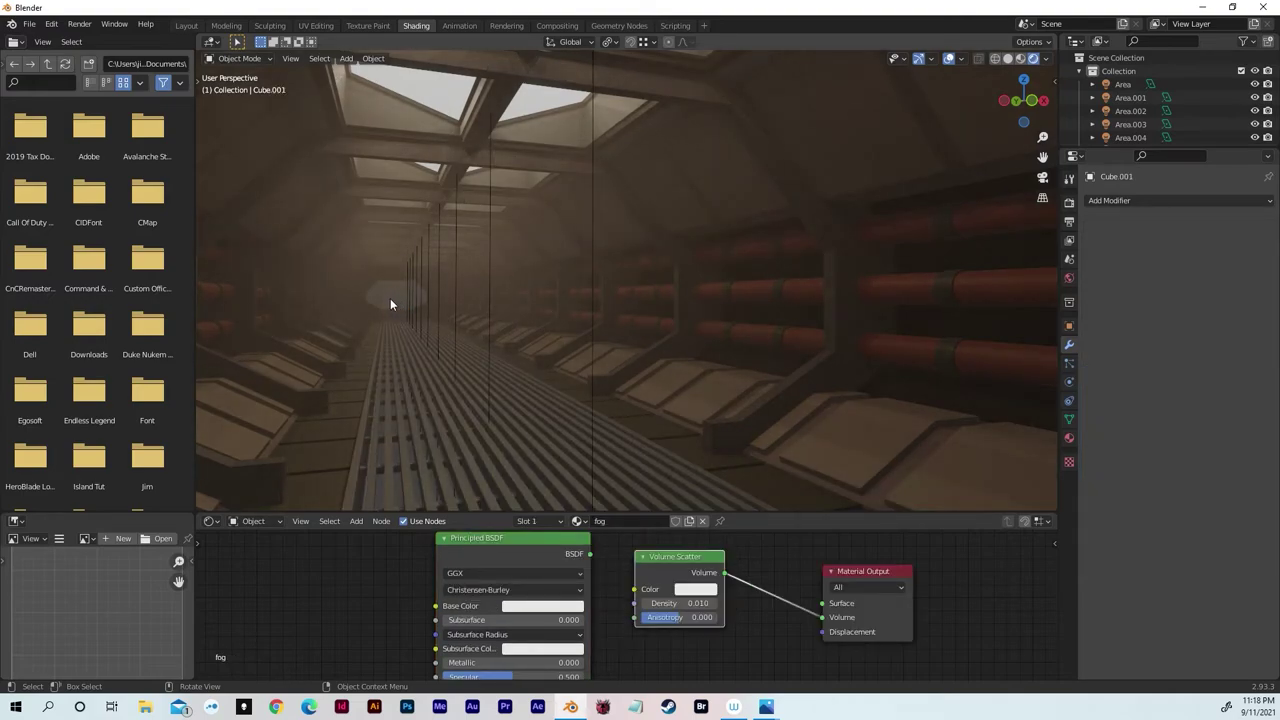
middle_click_drag(389, 299, 790, 298)
scroll(380, 302, "down", 5)
scroll(563, 214, "up", 5)
scroll(563, 214, "up", 5)
left_click(823, 275)
scroll(823, 275, "down", 5)
scroll(1190, 517, "down", 3)
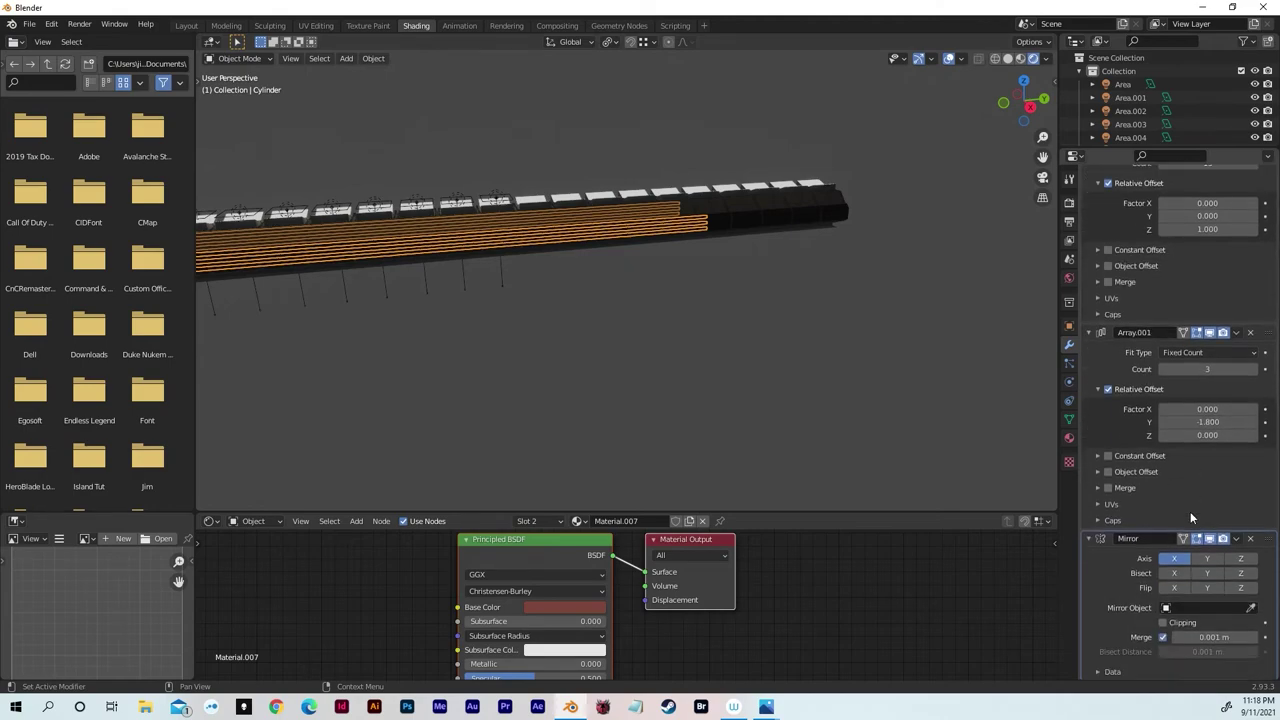
scroll(1190, 513, "up", 3)
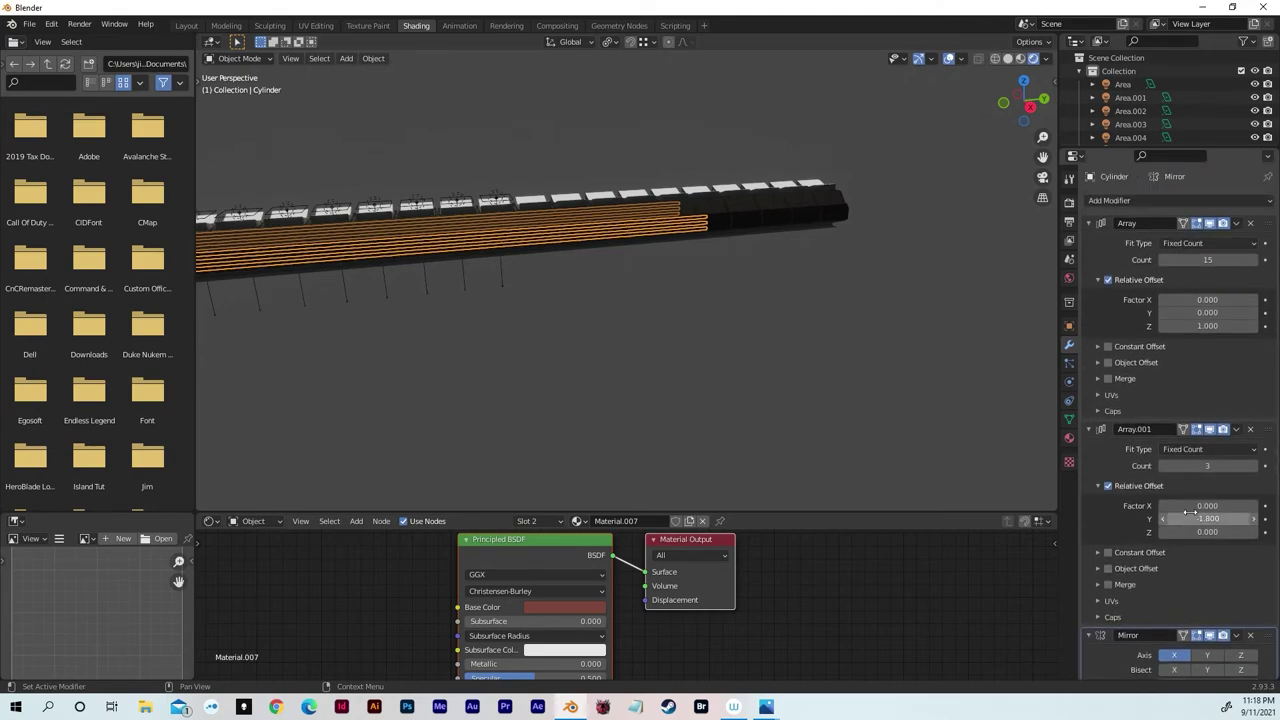
left_click(1257, 260)
left_click(1257, 260)
left_click(1257, 260)
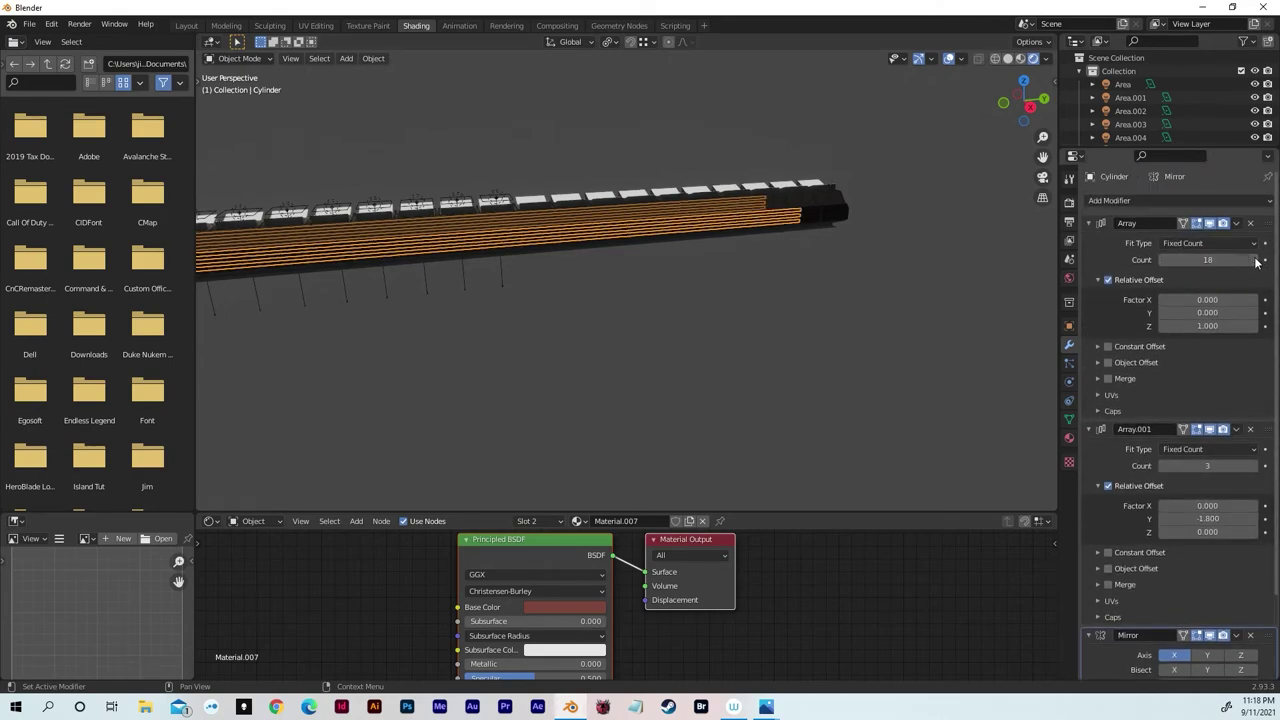
left_click(1257, 260)
middle_click_drag(903, 301, 534, 345)
scroll(462, 230, "up", 8)
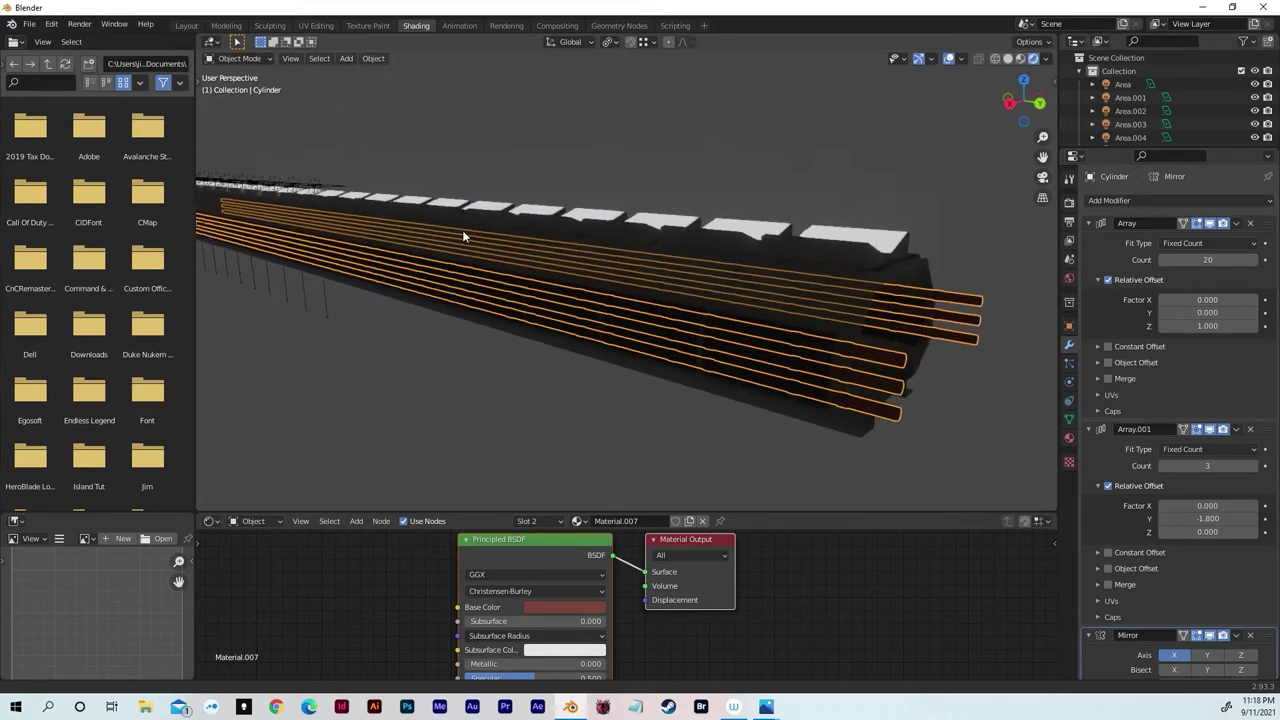
middle_click_drag(450, 235, 797, 268)
scroll(638, 211, "down", 5)
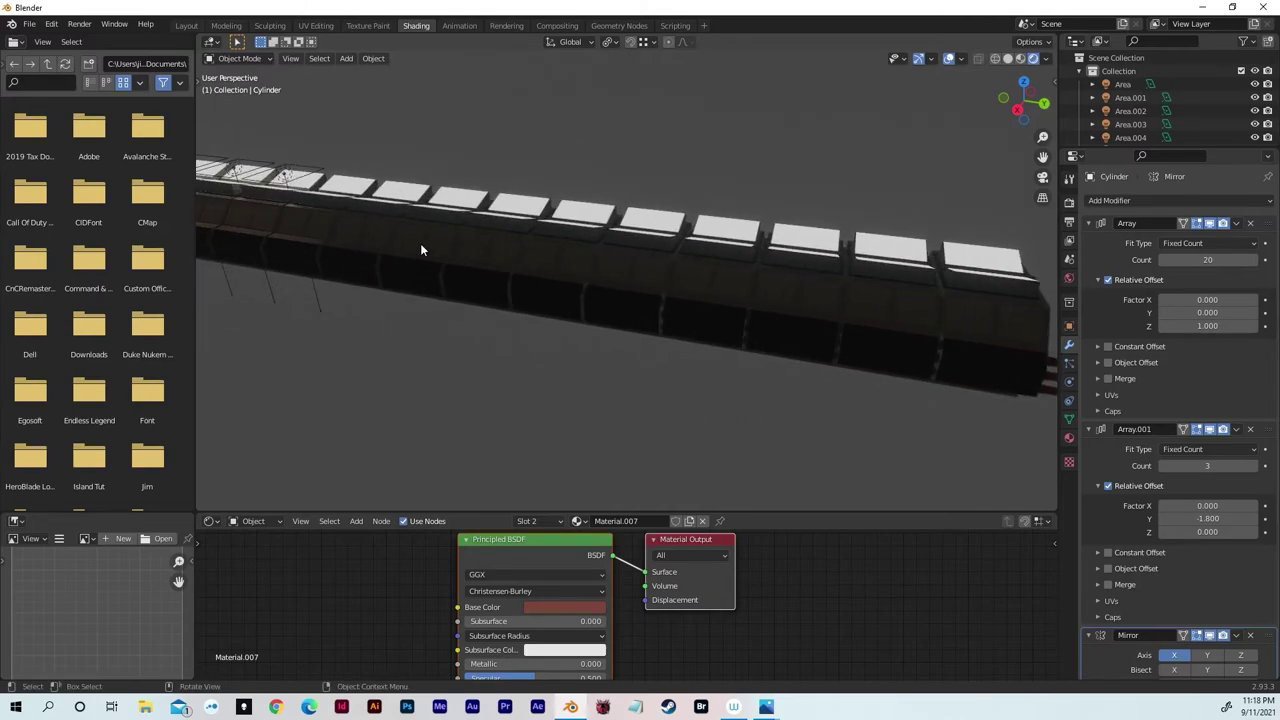
middle_click_drag(342, 173, 519, 157)
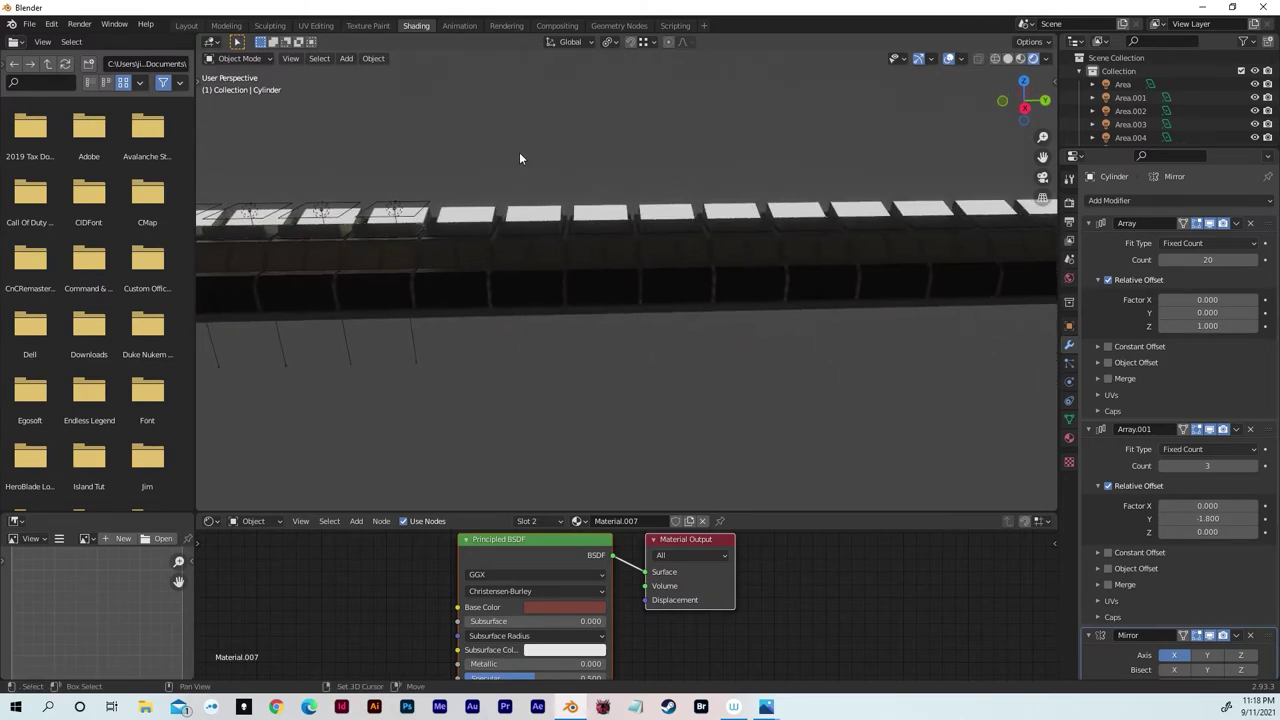
- Select the volume box Cube.001 enclosing the corridor from a side orthographic view
left_click(1025, 110)
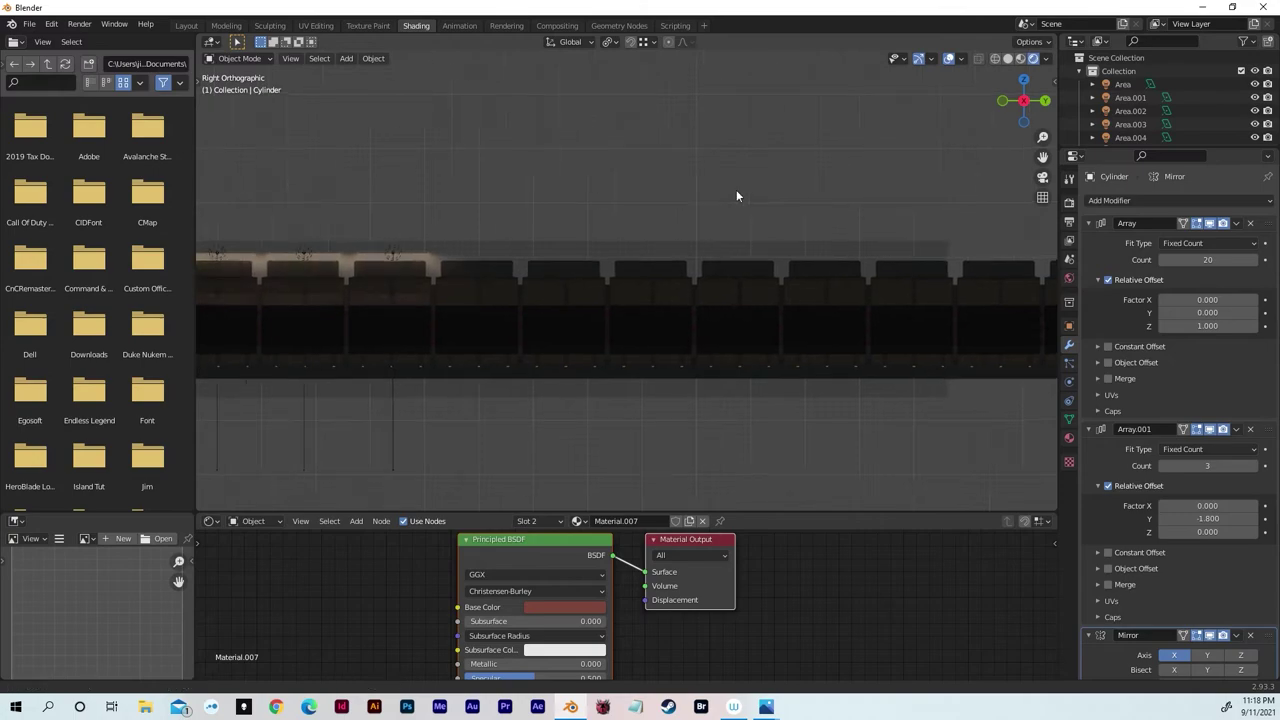
scroll(750, 195, "down", 4, "shift")
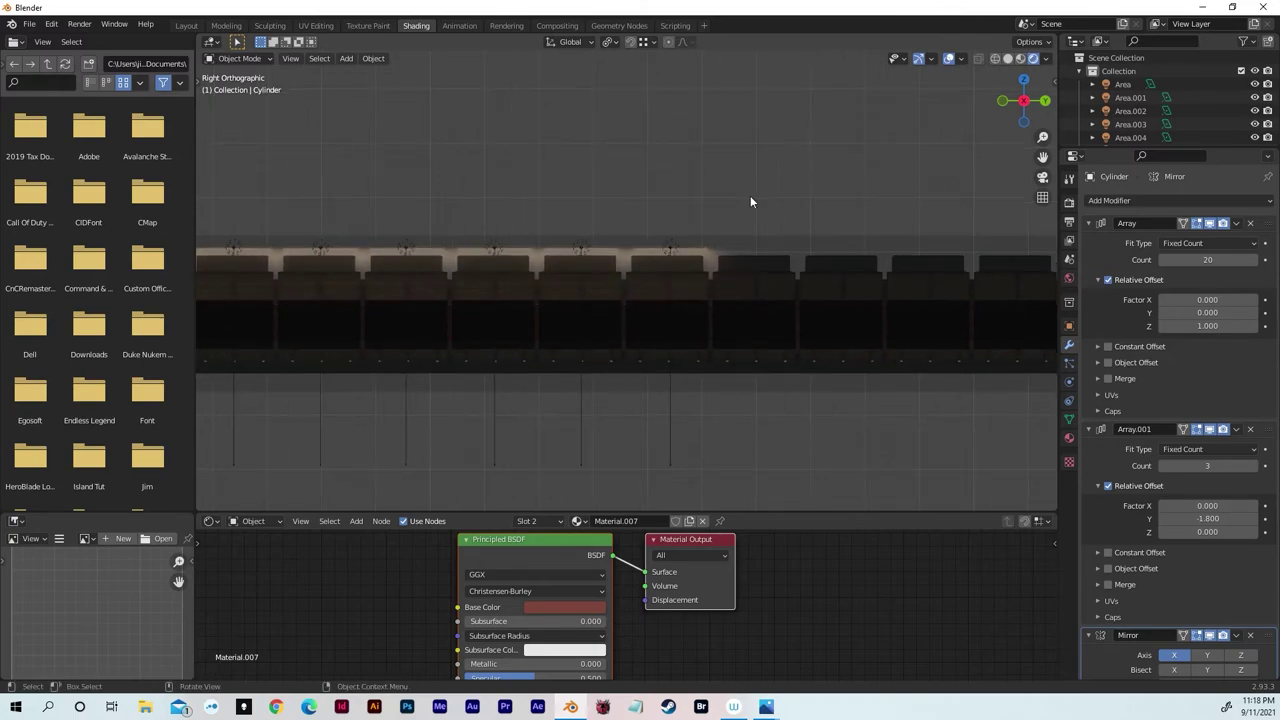
left_click(902, 247)
scroll(1130, 110, "down", 4)
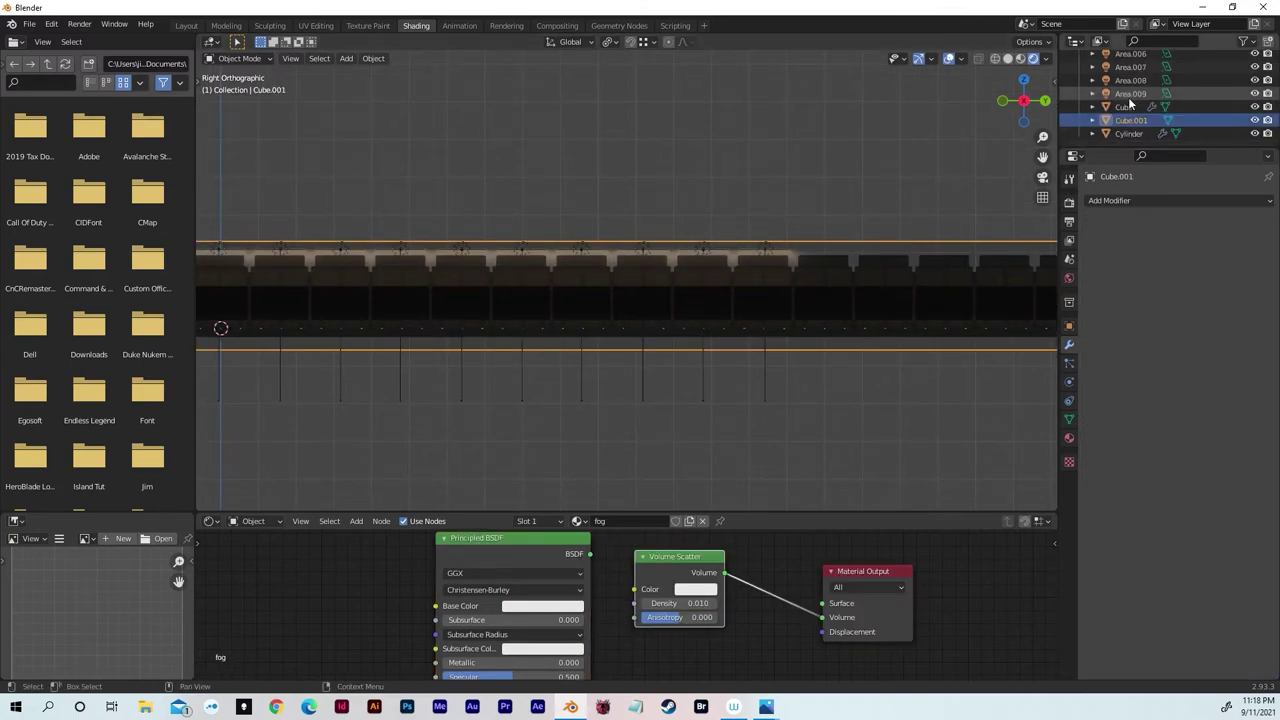
- Rename Cube.001 to 'fog' and make it unselectable in the viewport
double_click(1124, 119)
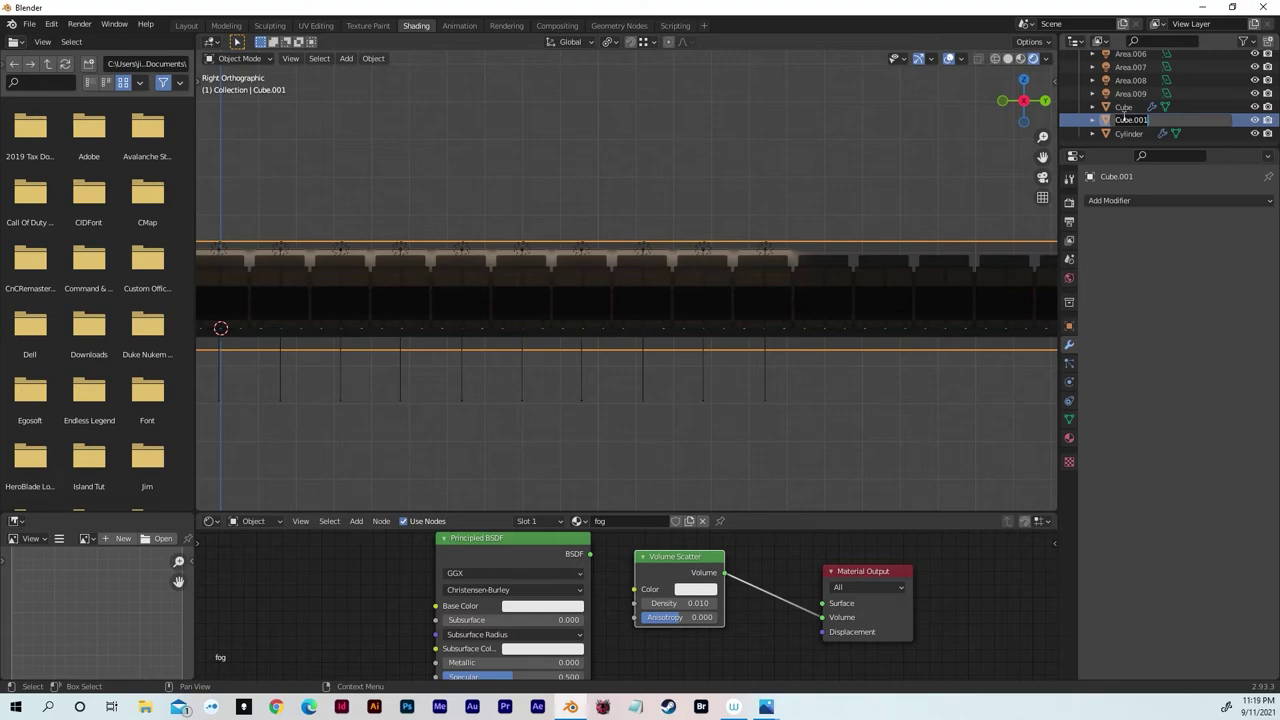
type("fog")
key("Return")
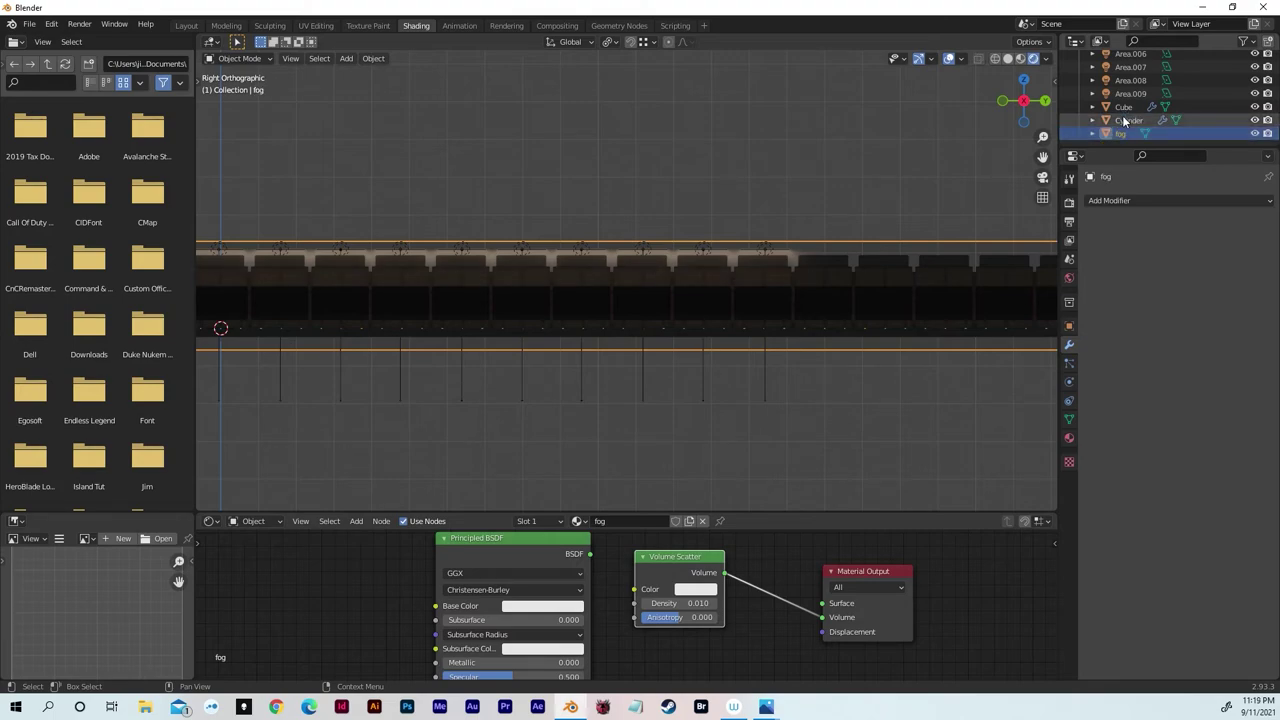
left_click(1245, 42)
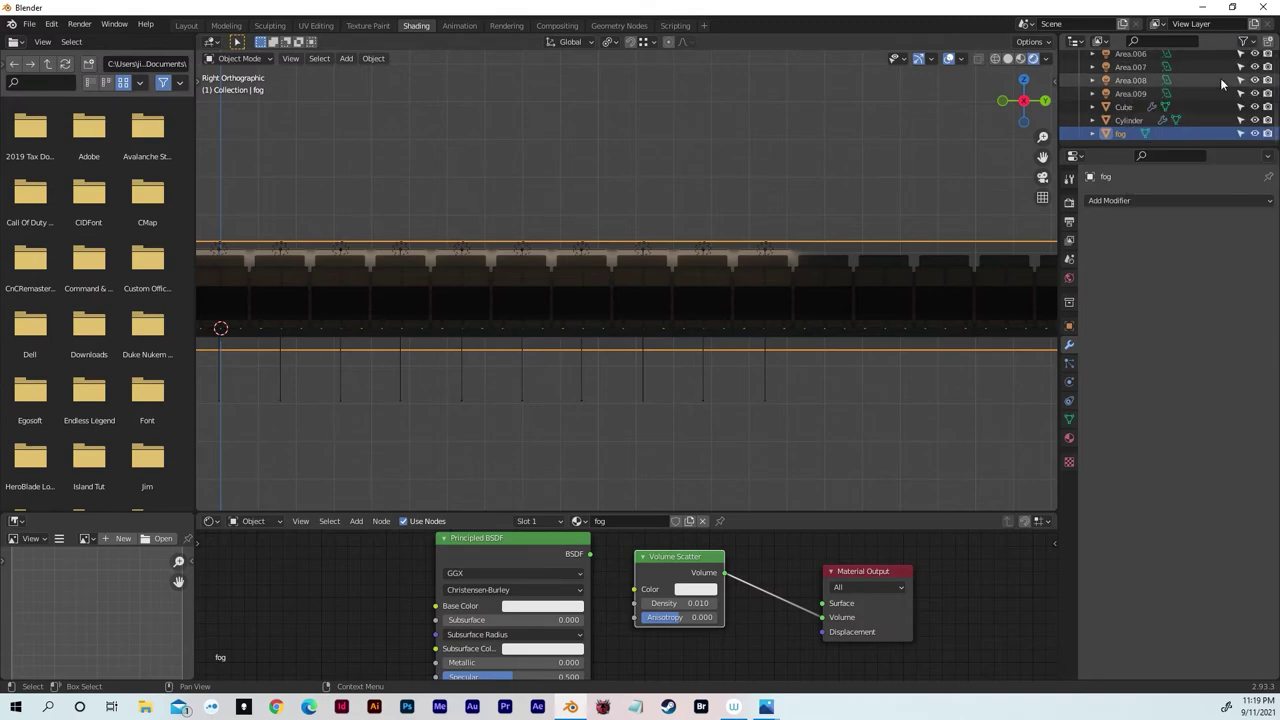
left_click(1241, 134)
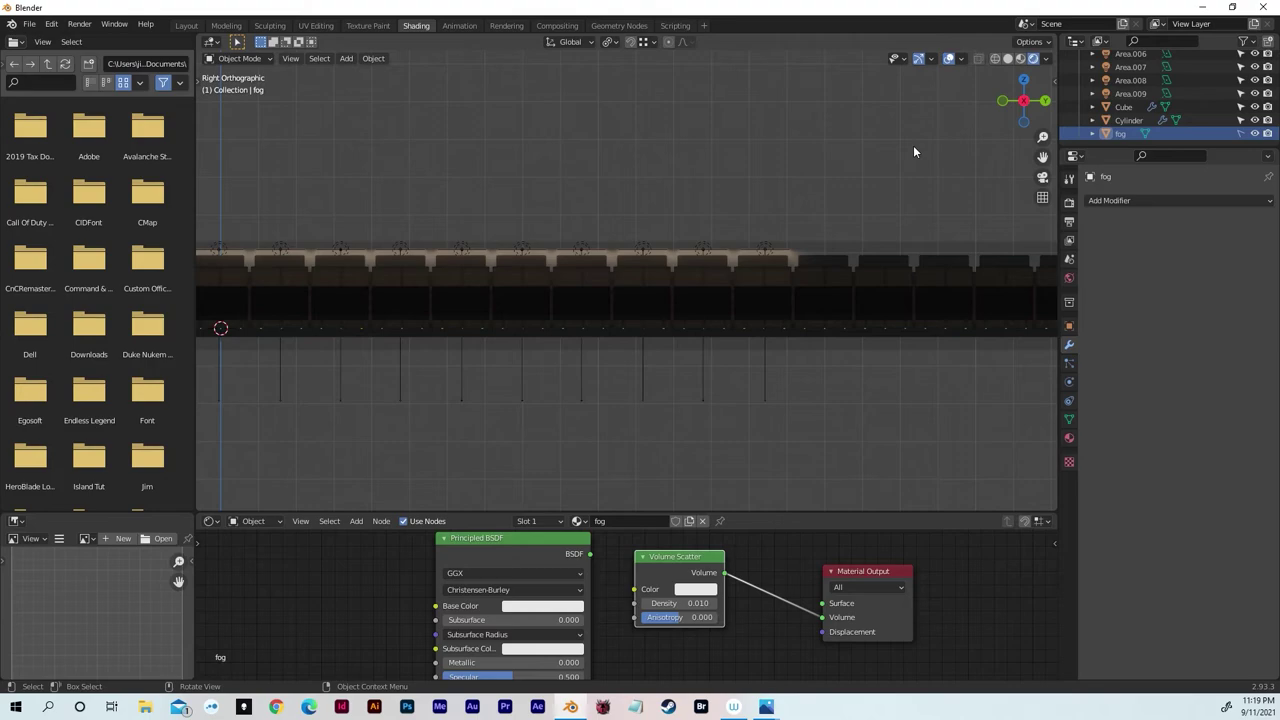
- Duplicate the ceiling area lights and slide the copies further along Y
left_click_drag(851, 181, 376, 251)
scroll(615, 181, "down", 2)
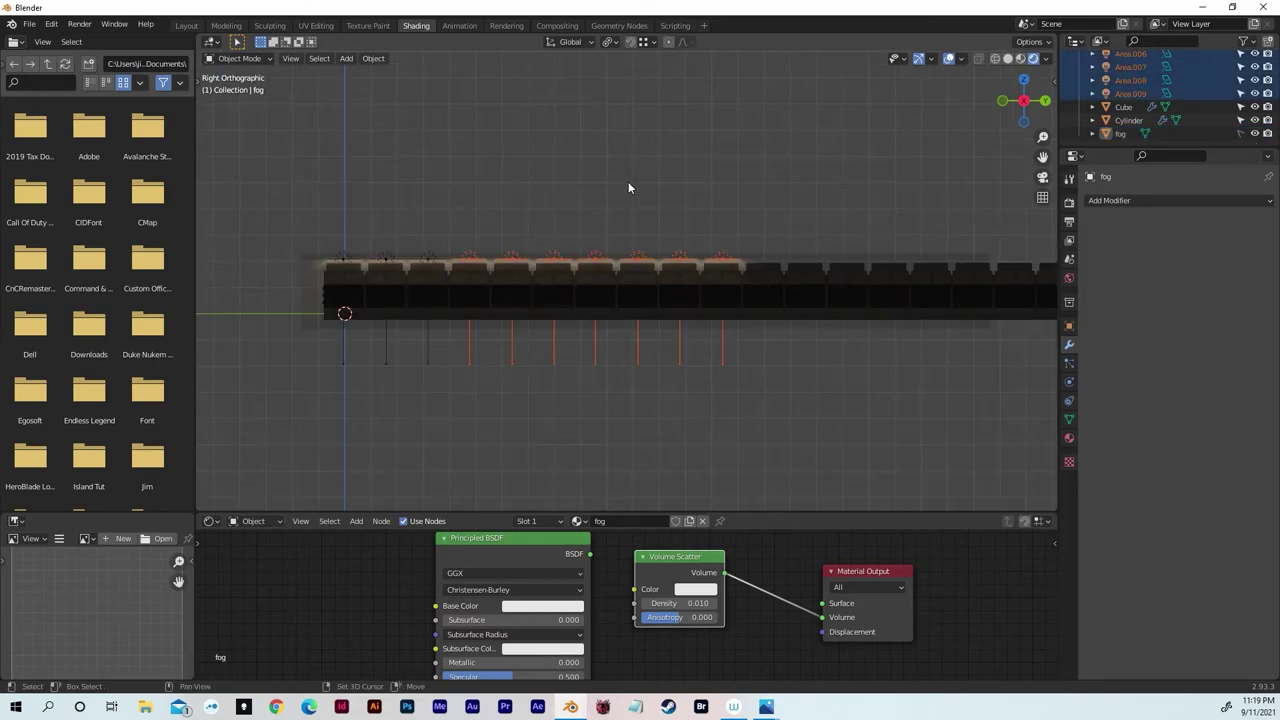
middle_click_drag(628, 187, 502, 198, "shift")
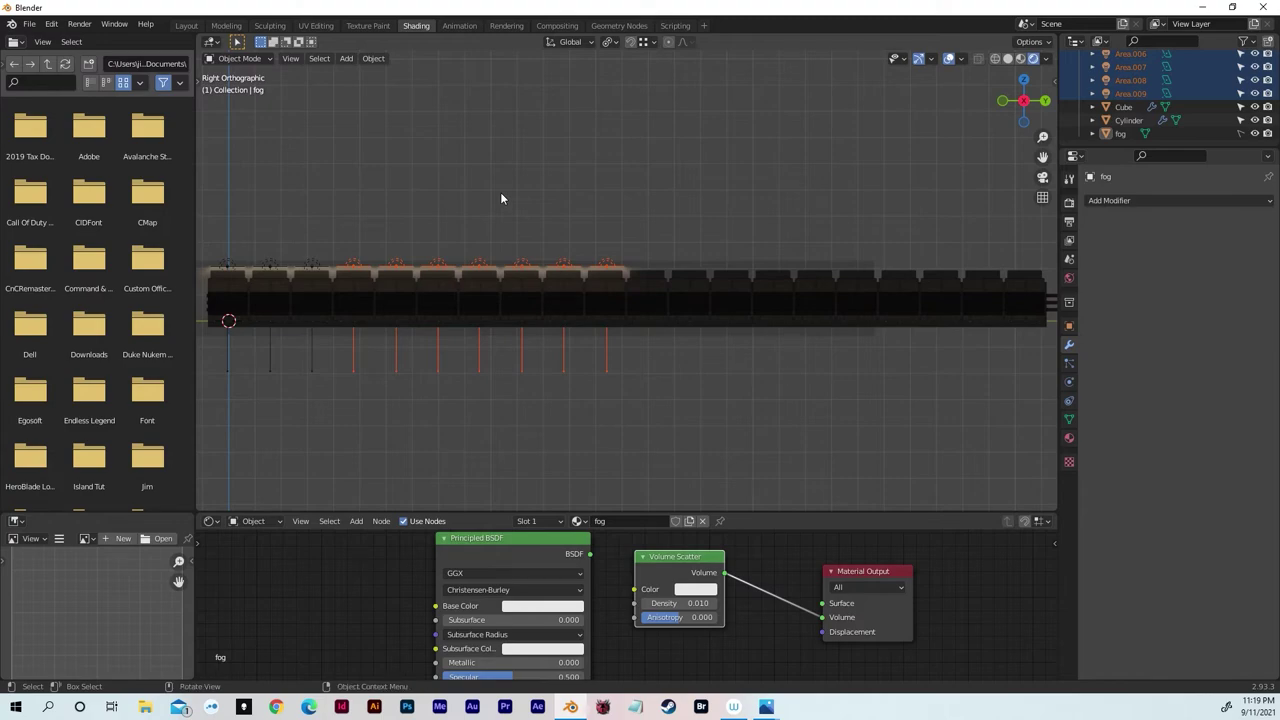
key("shift+d")
key("y")
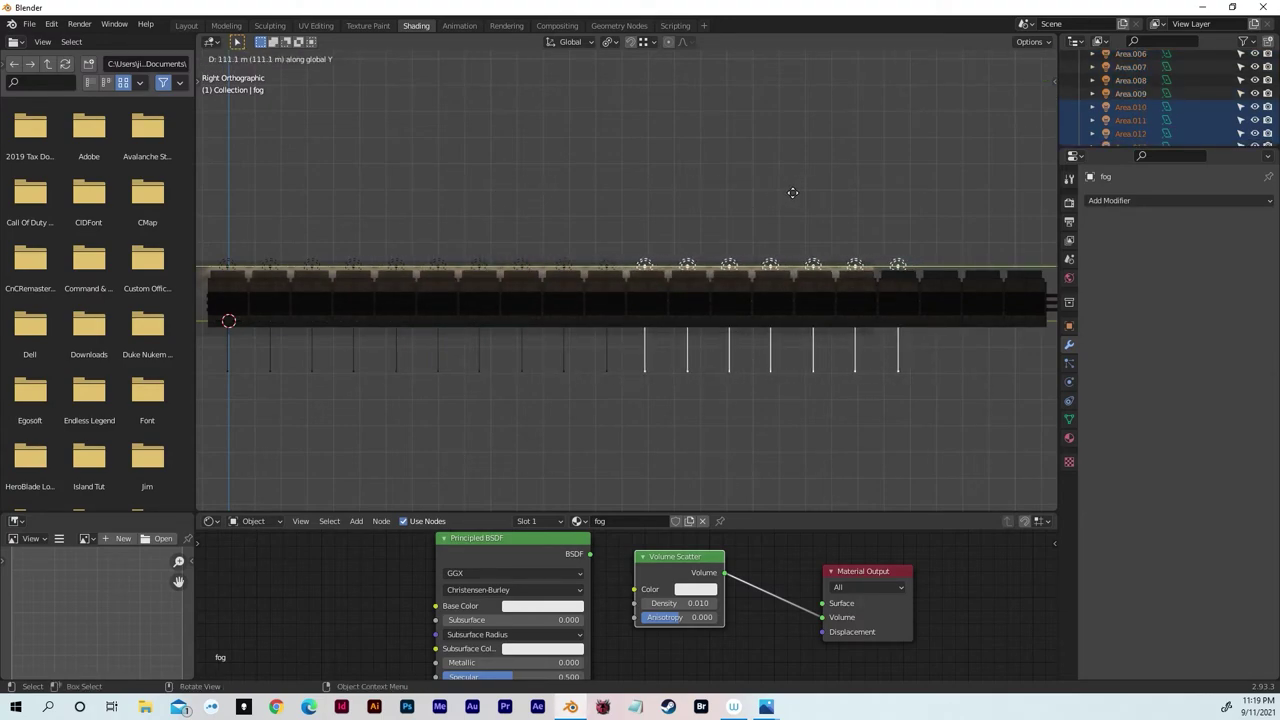
left_click(796, 192)
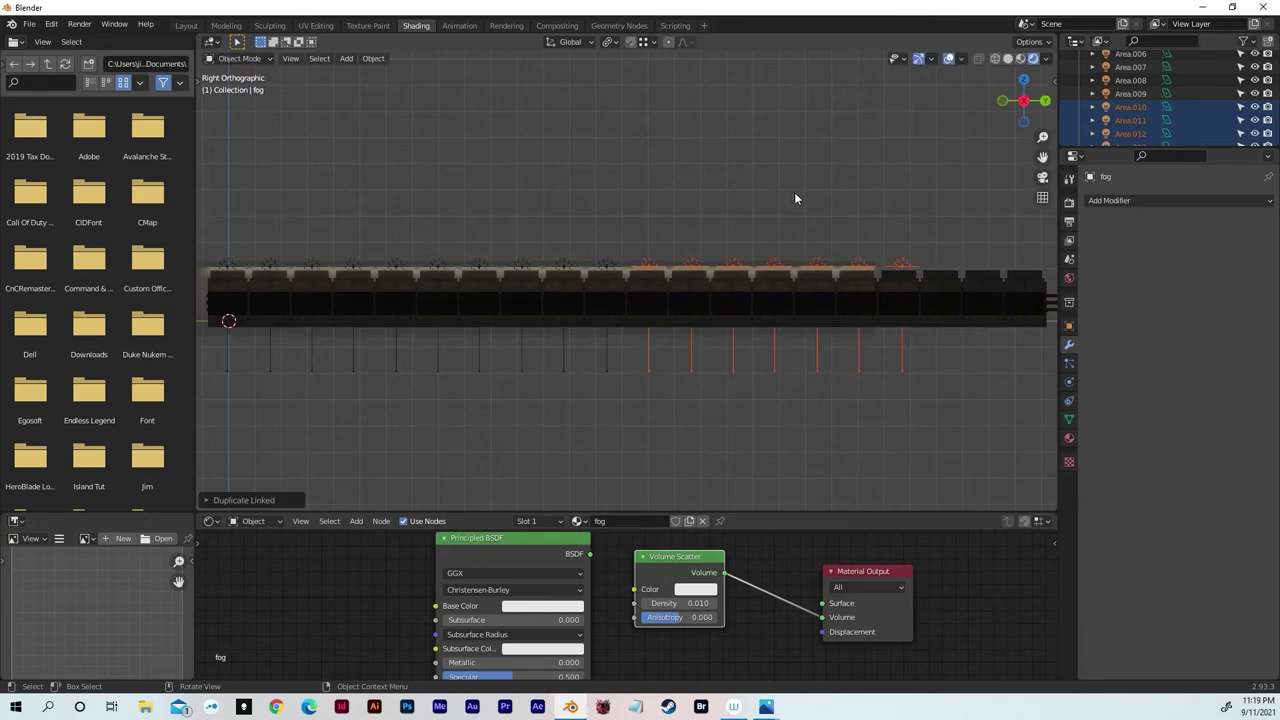
key("g")
key("y")
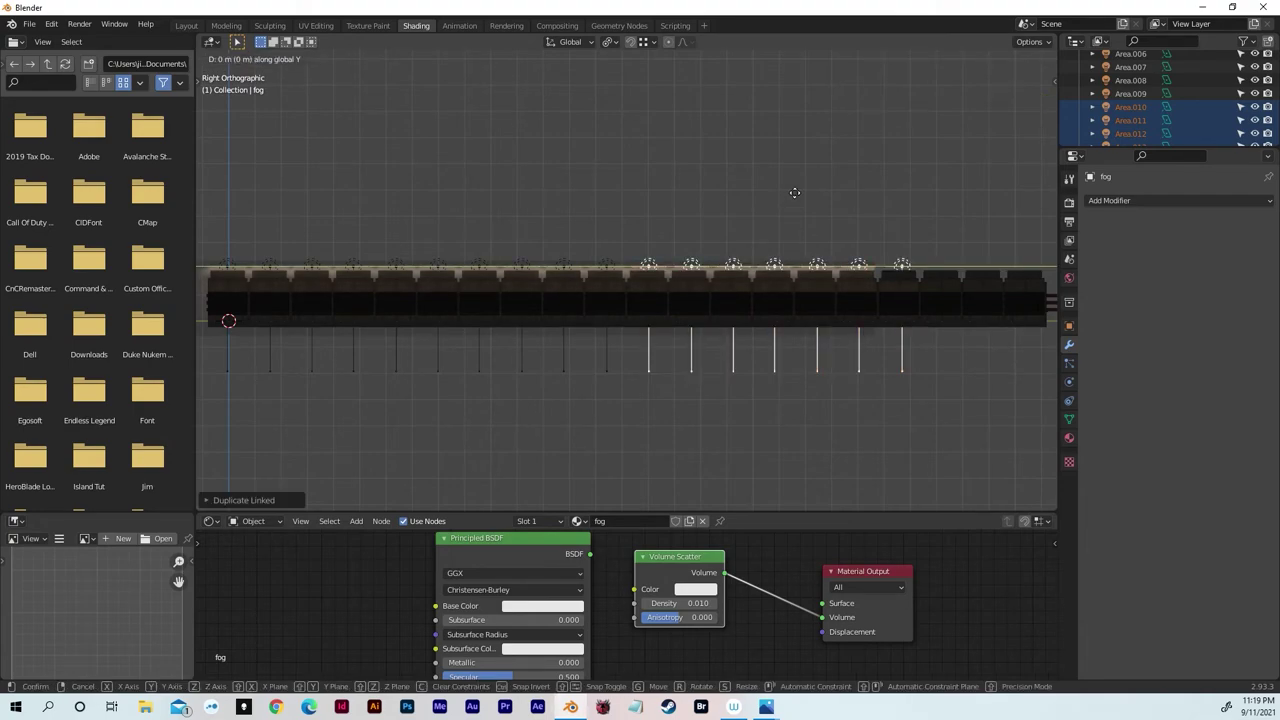
left_click(794, 198)
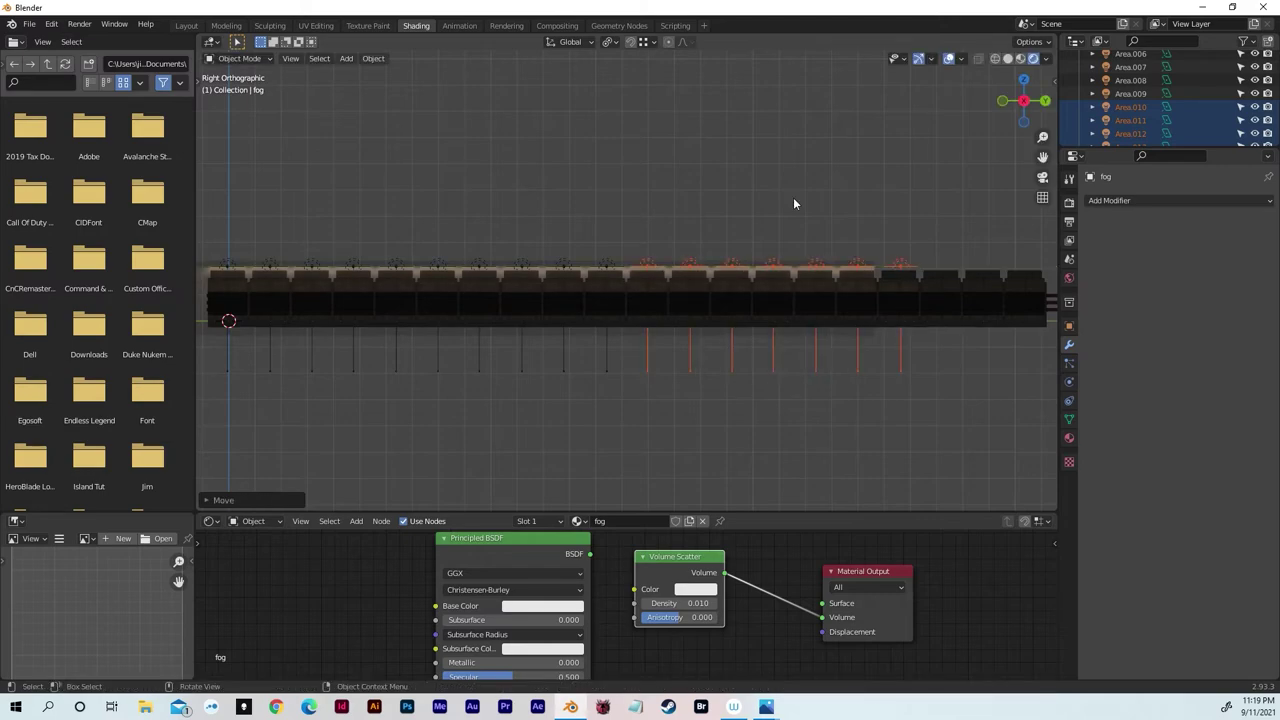
- Make linked copies of the last three area lights at the corridor's far end
scroll(829, 206, "up", 4, "ctrl")
left_click_drag(863, 233, 693, 268)
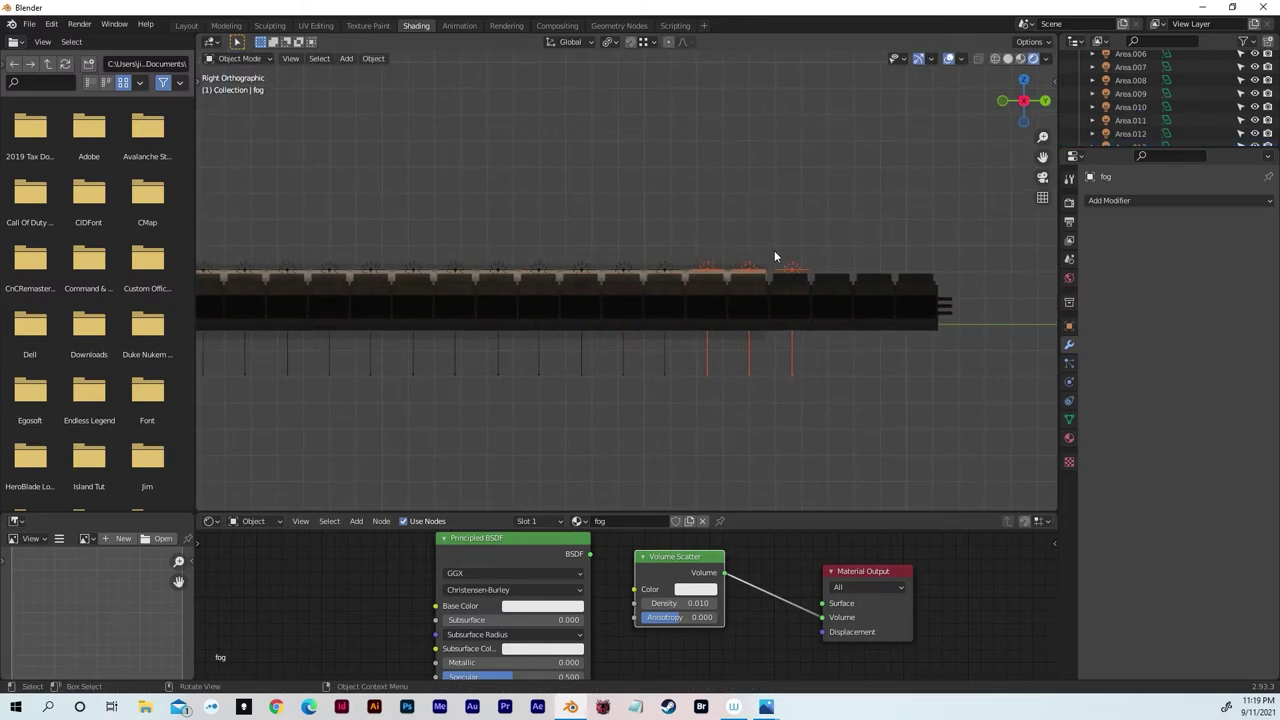
key("alt+d")
key("y")
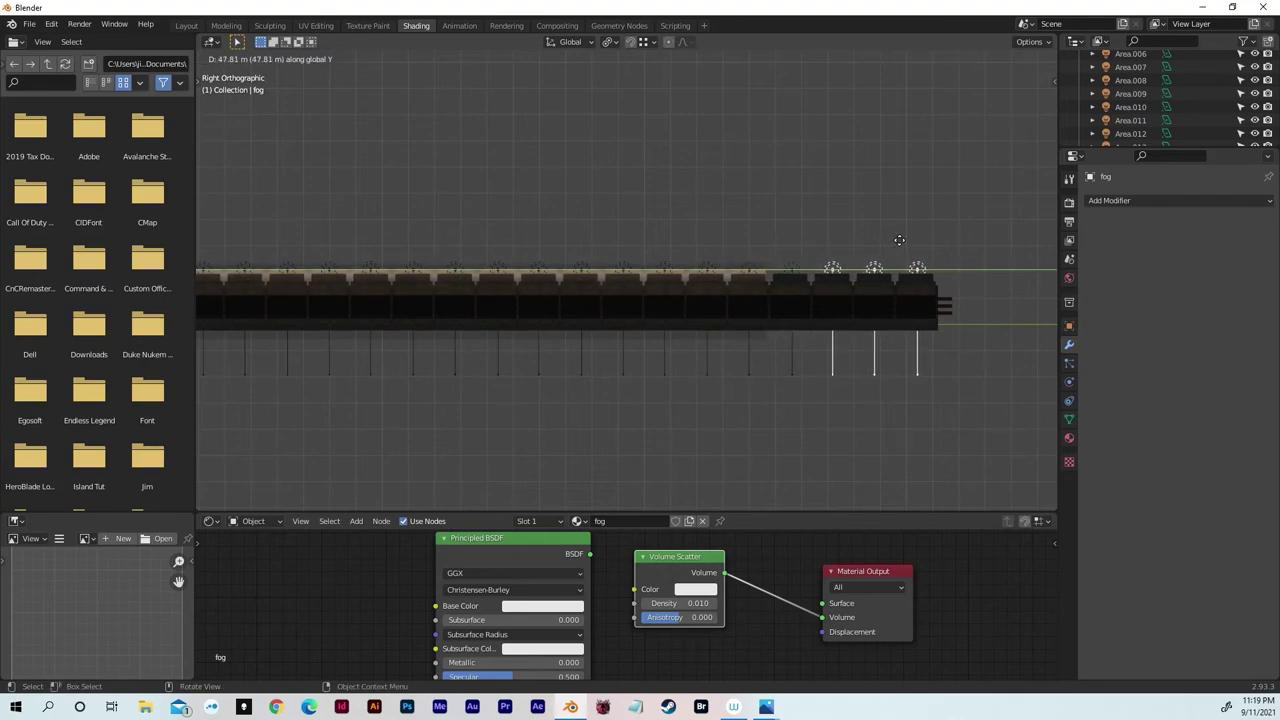
left_click(899, 240)
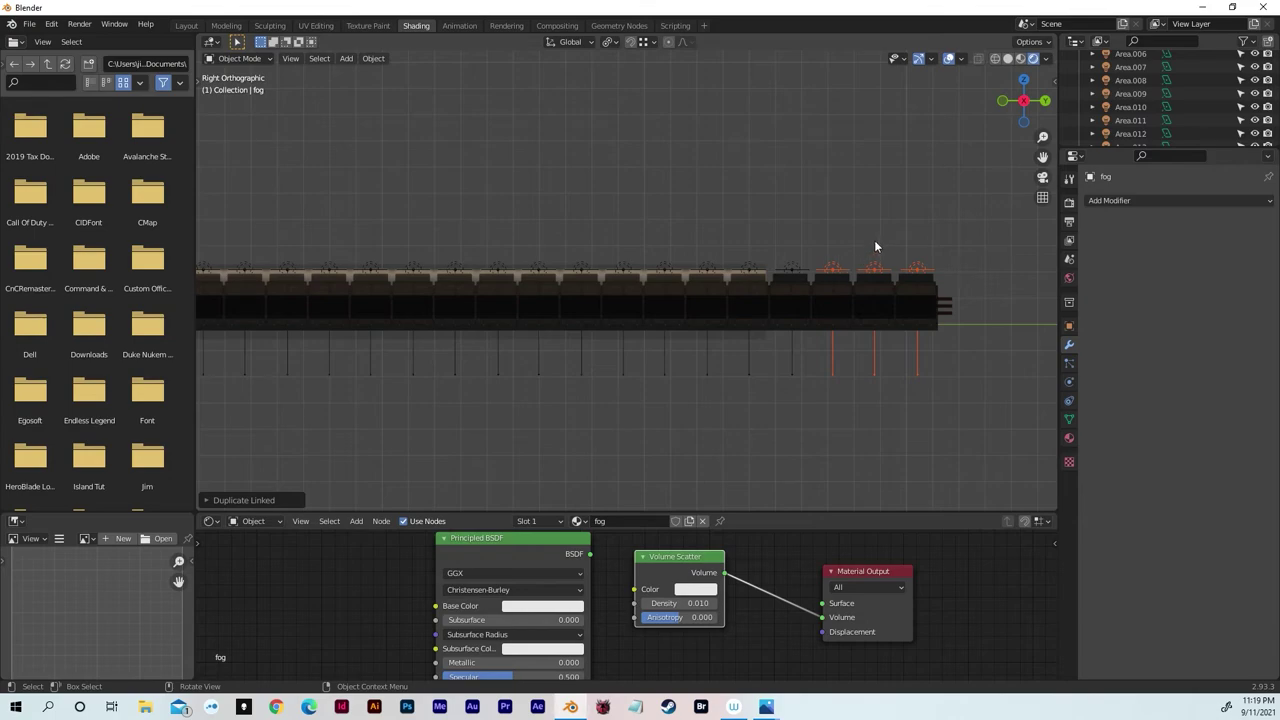
middle_click_drag(874, 246, 648, 263)
- Move the fog volume about 30.5 m along Y
scroll(648, 257, "up", 2)
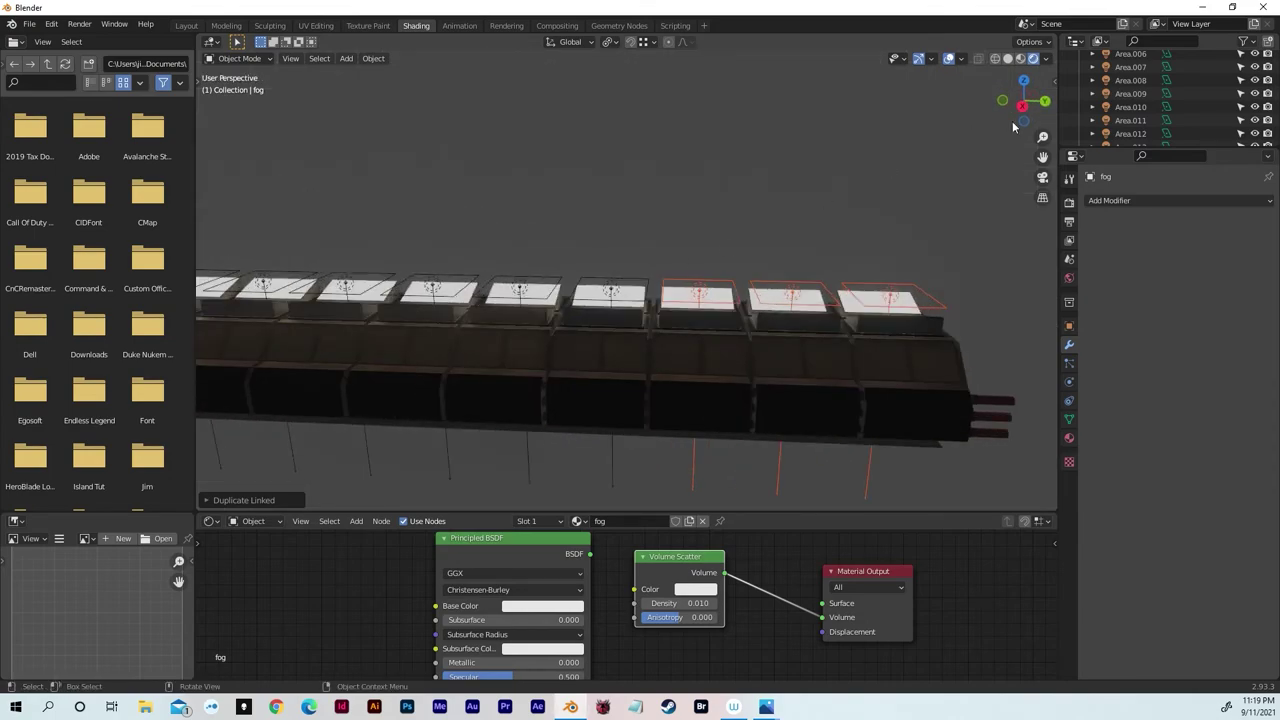
scroll(1165, 113, "down", 5)
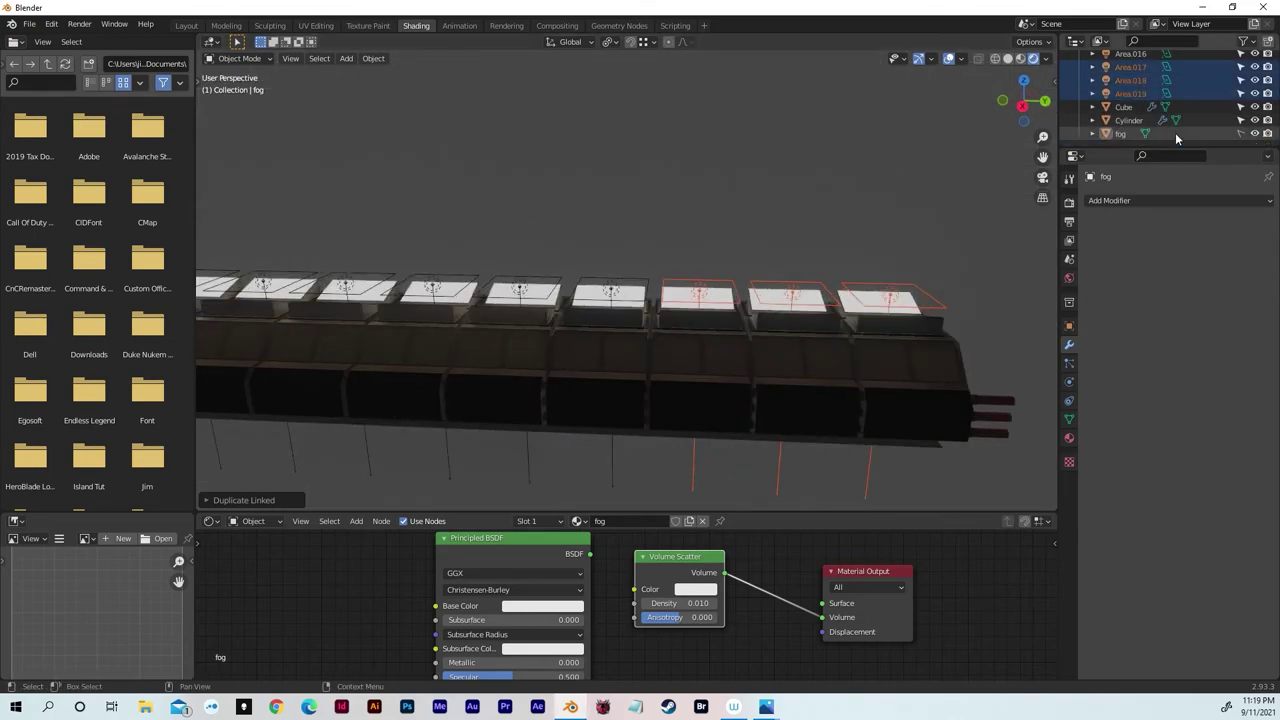
left_click(1125, 107)
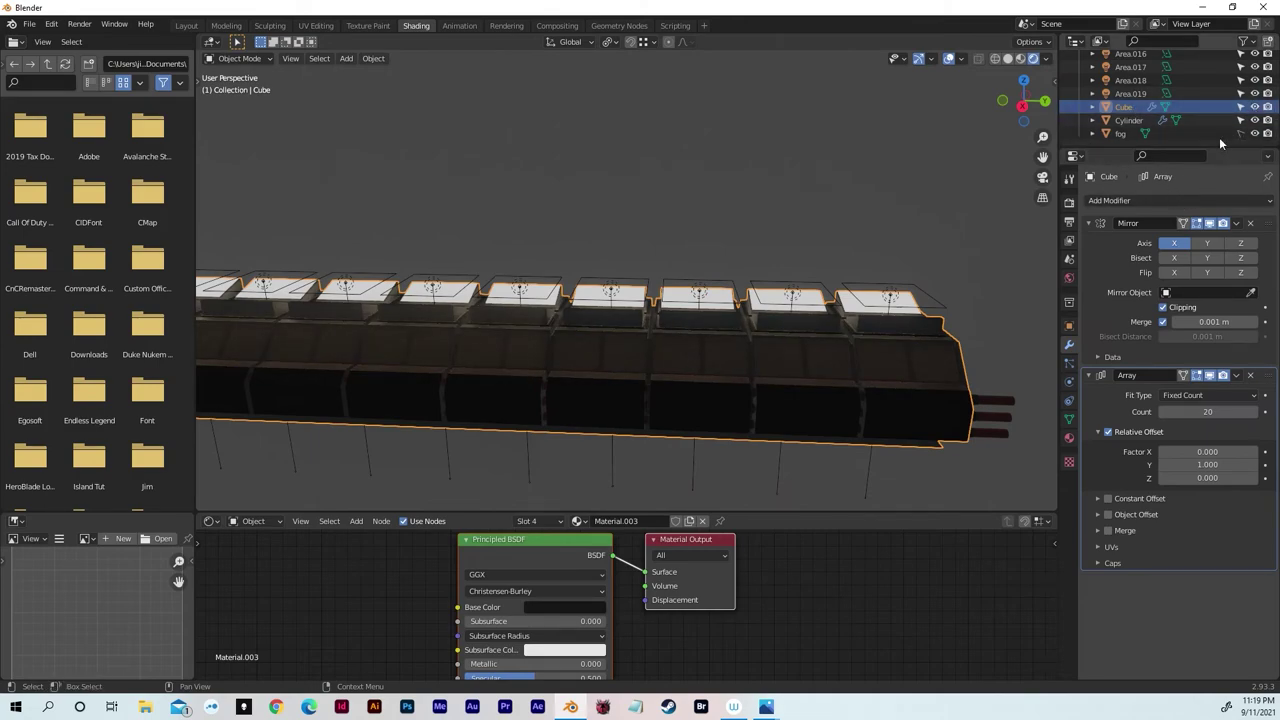
scroll(1218, 115, "up", 4)
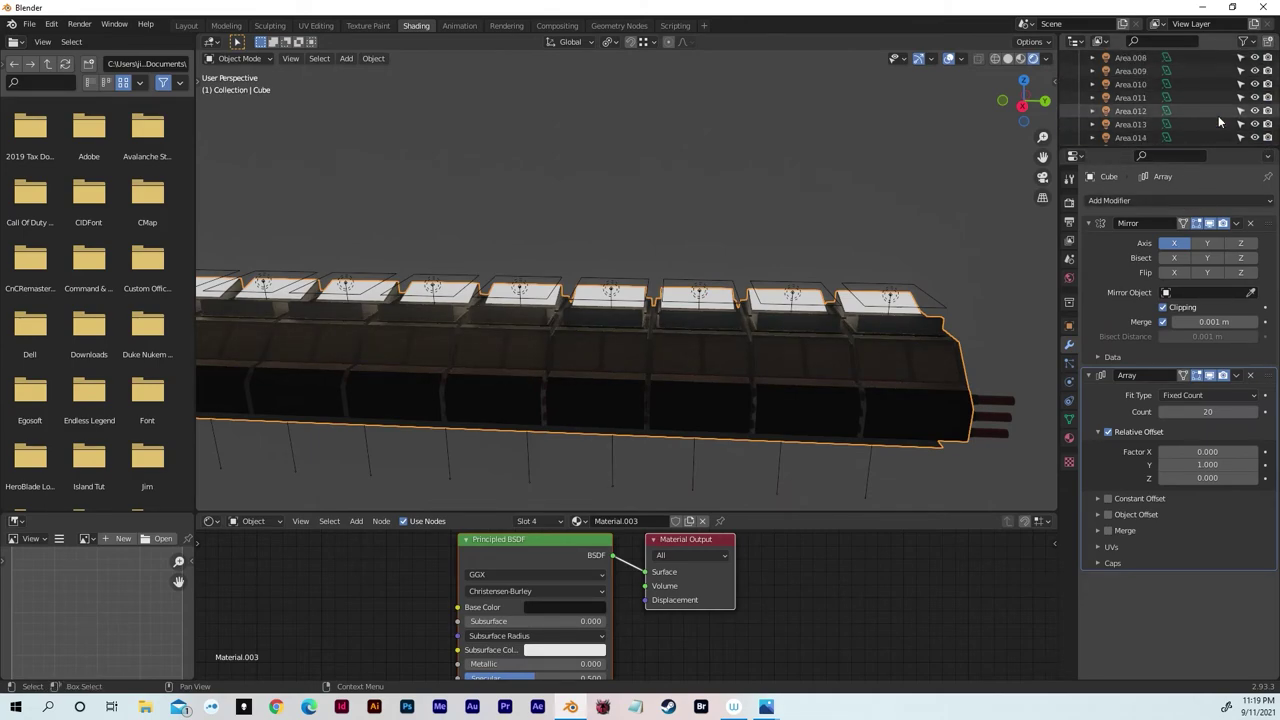
scroll(1218, 115, "down", 4)
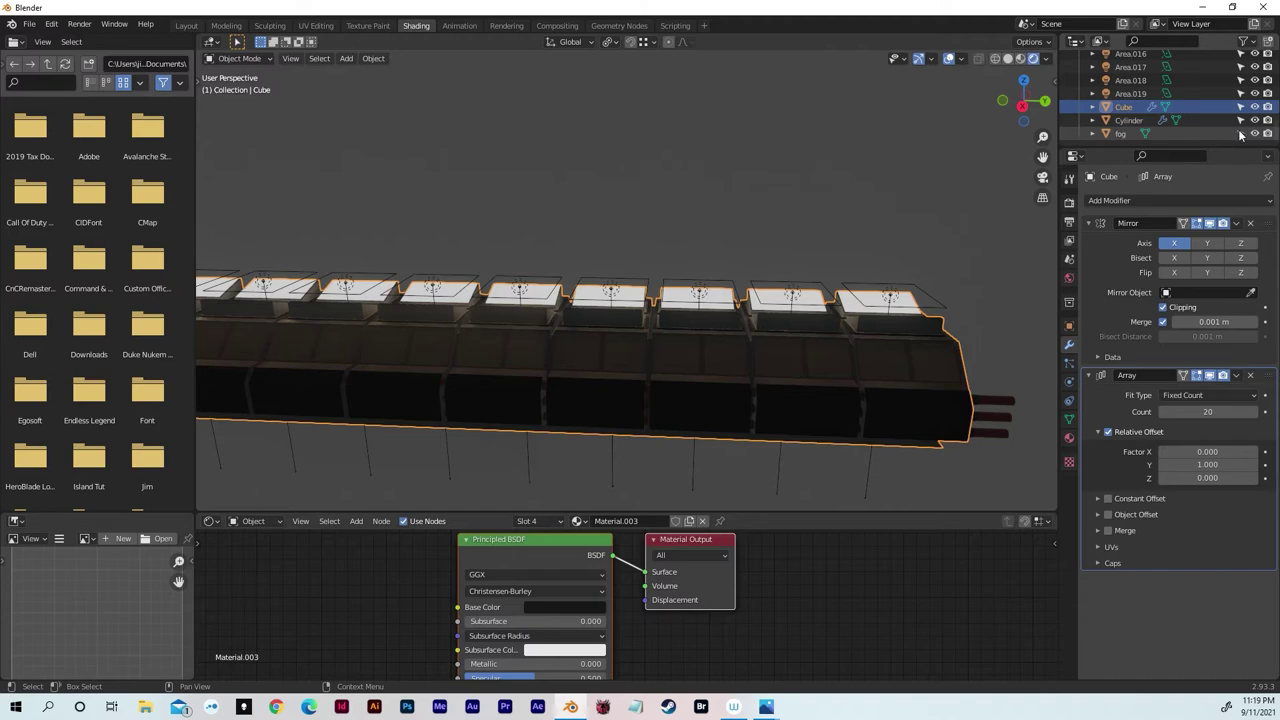
left_click(1201, 132)
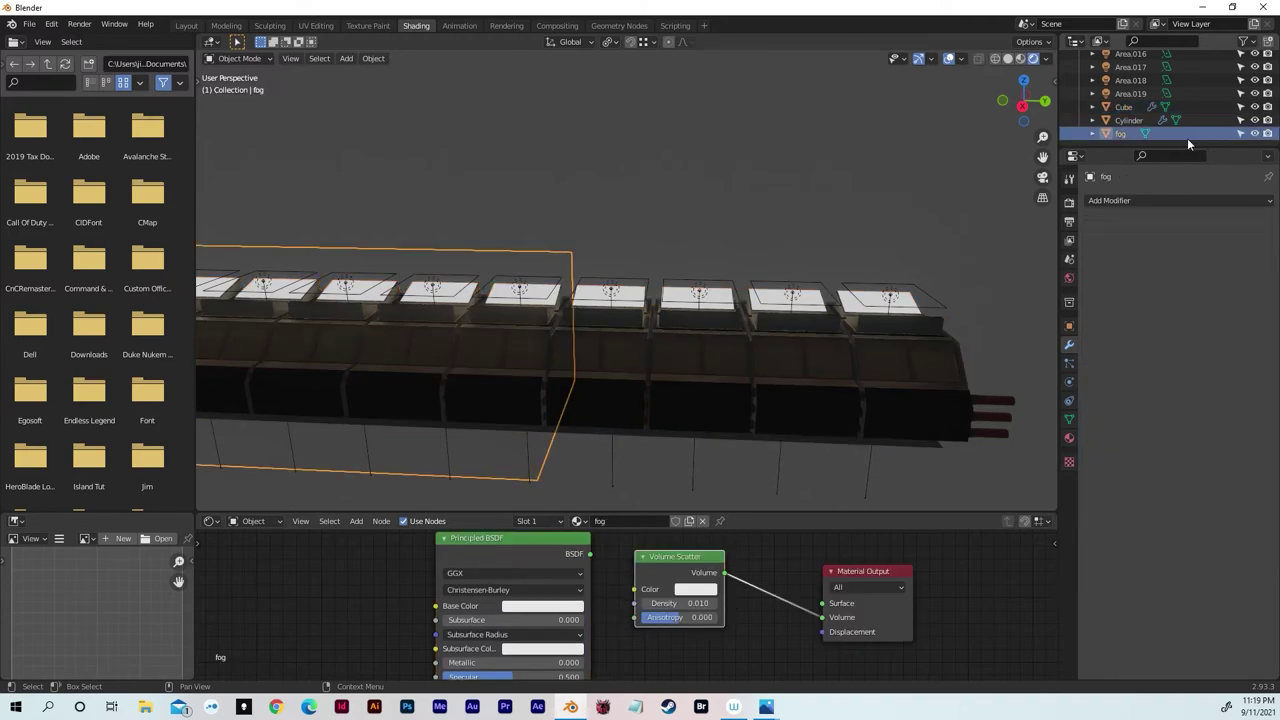
scroll(886, 238, "down", 8)
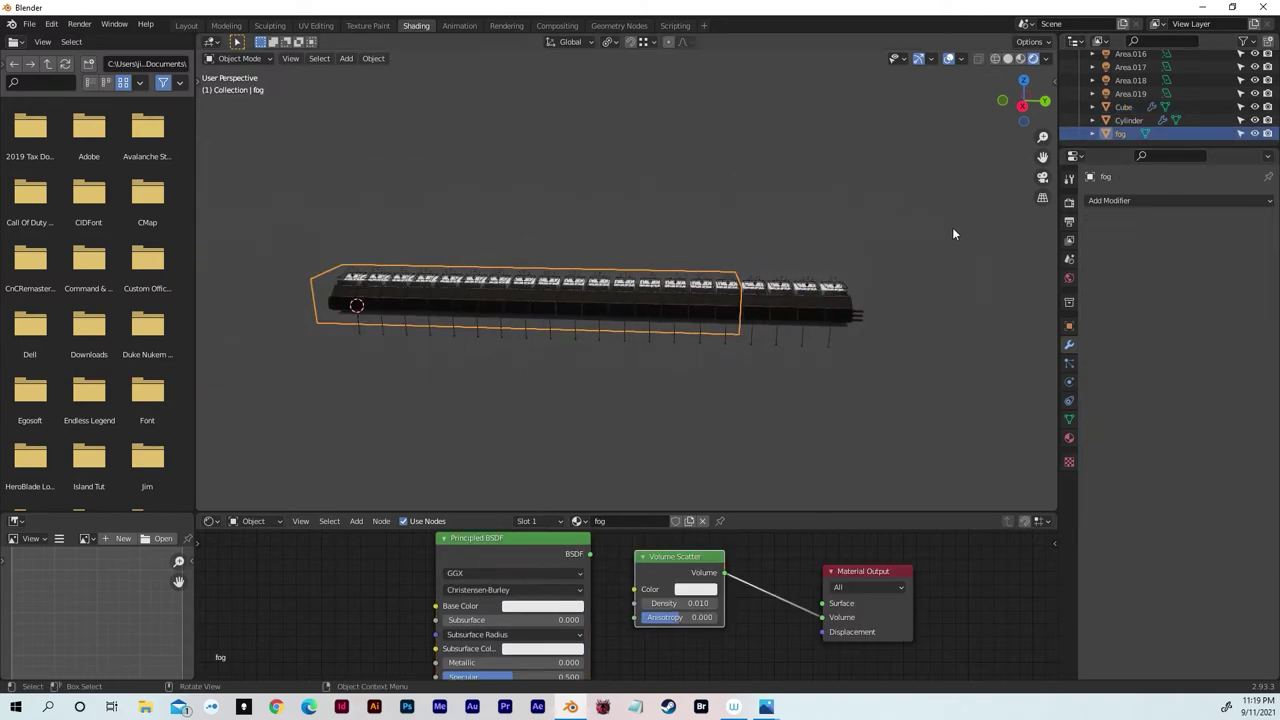
key("g")
key("y")
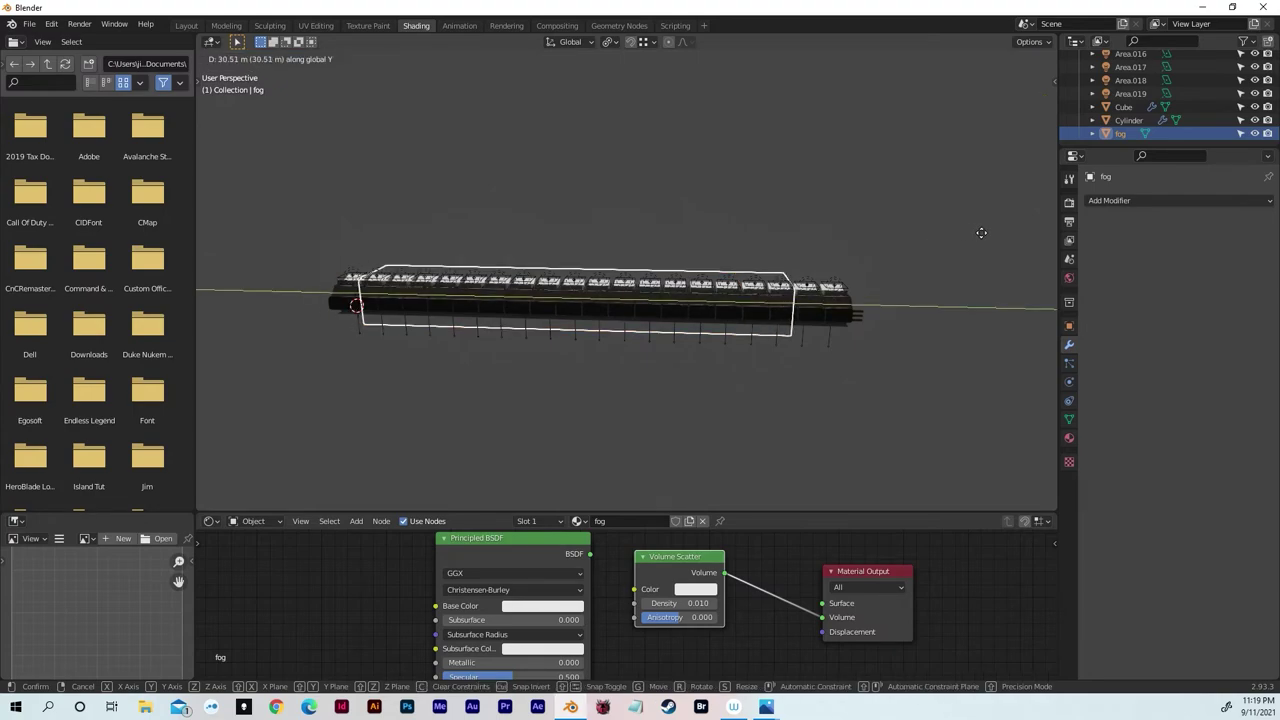
left_click(987, 233)
- Stretch the fog volume along Y to cover the corridor's full length
key("s")
key("y")
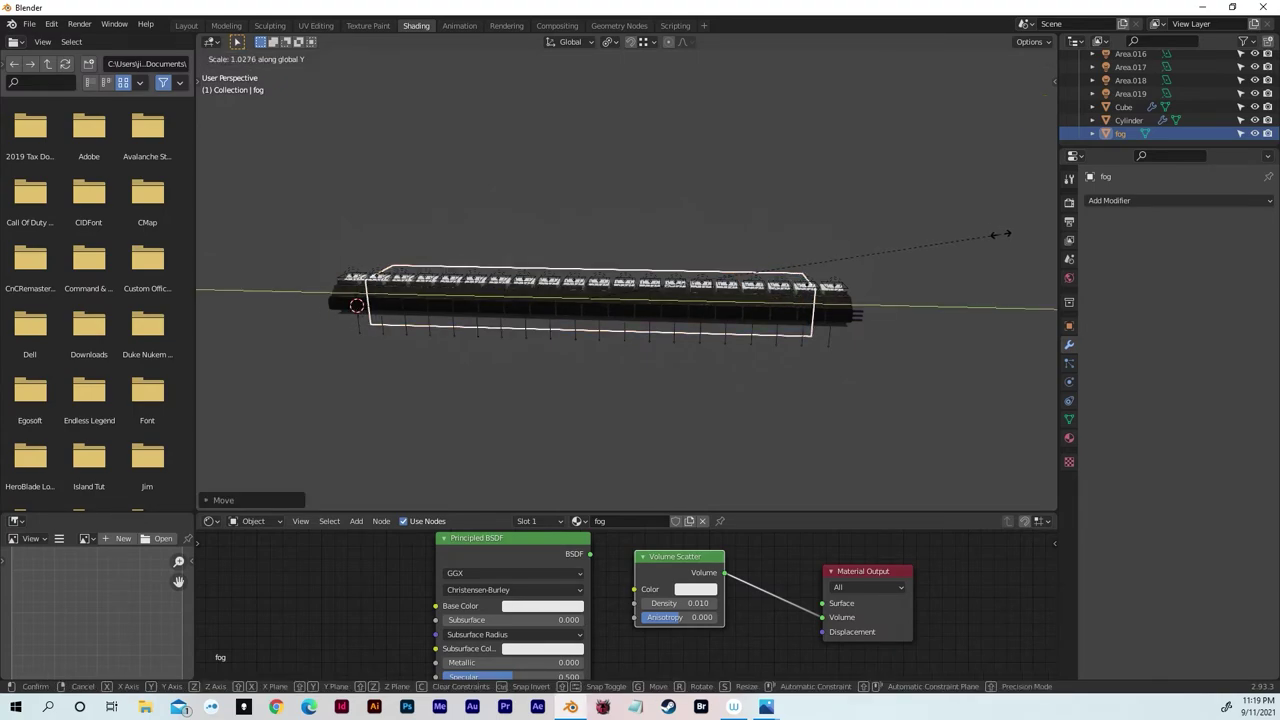
left_click(254, 236)
key("s")
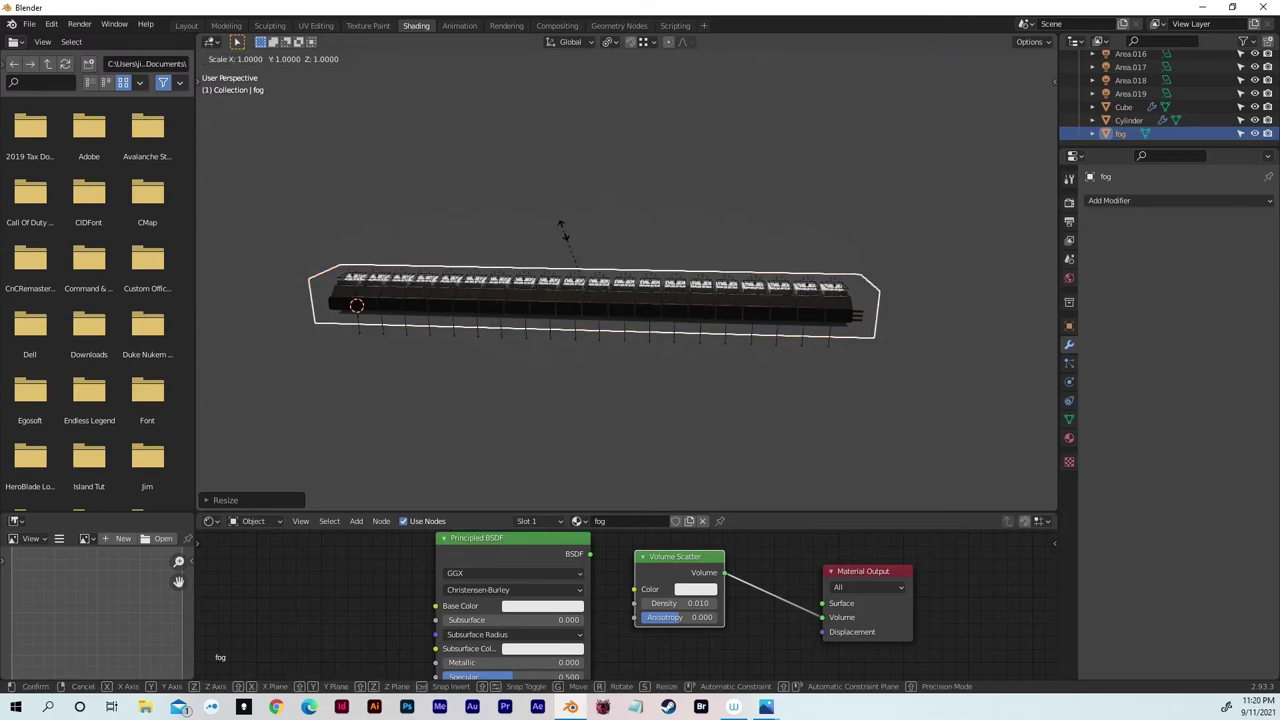
key("y")
left_click(559, 235)
middle_click_drag(559, 235, 692, 244)
left_click(555, 184)
middle_click_drag(555, 184, 474, 148)
scroll(584, 195, "up", 5)
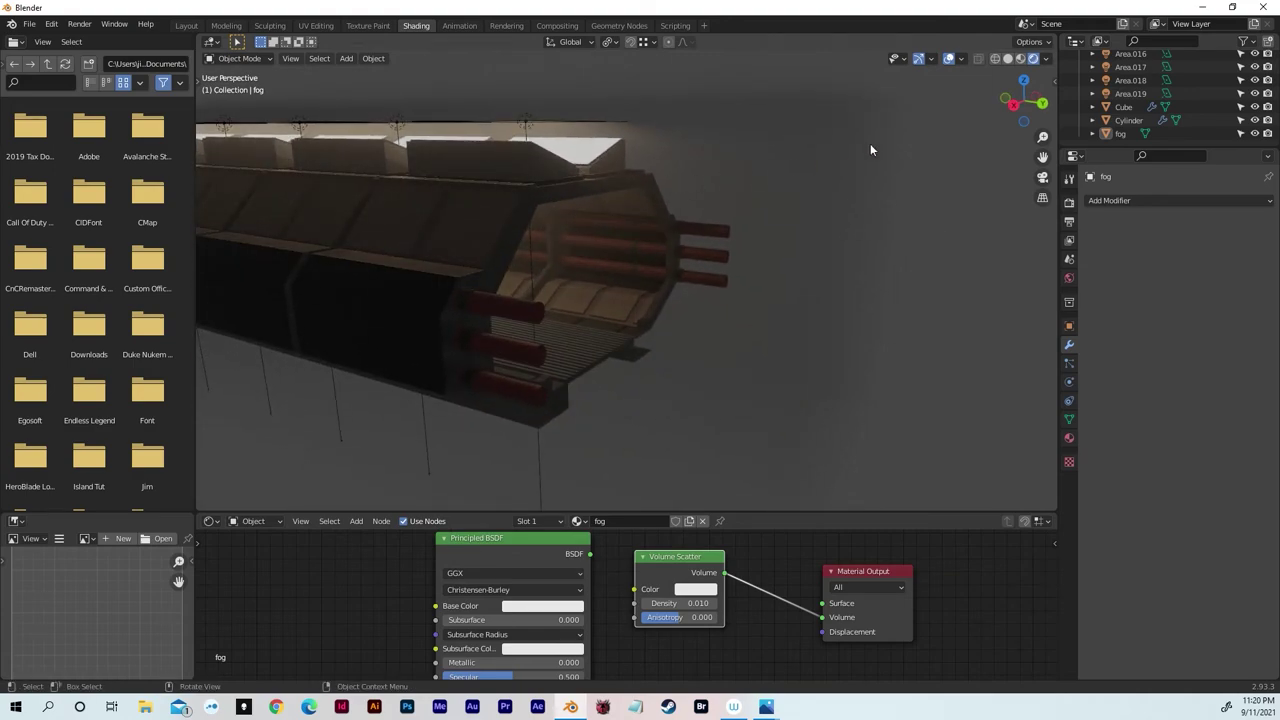
- Make the fog object unselectable in the viewport again
left_click(1204, 134)
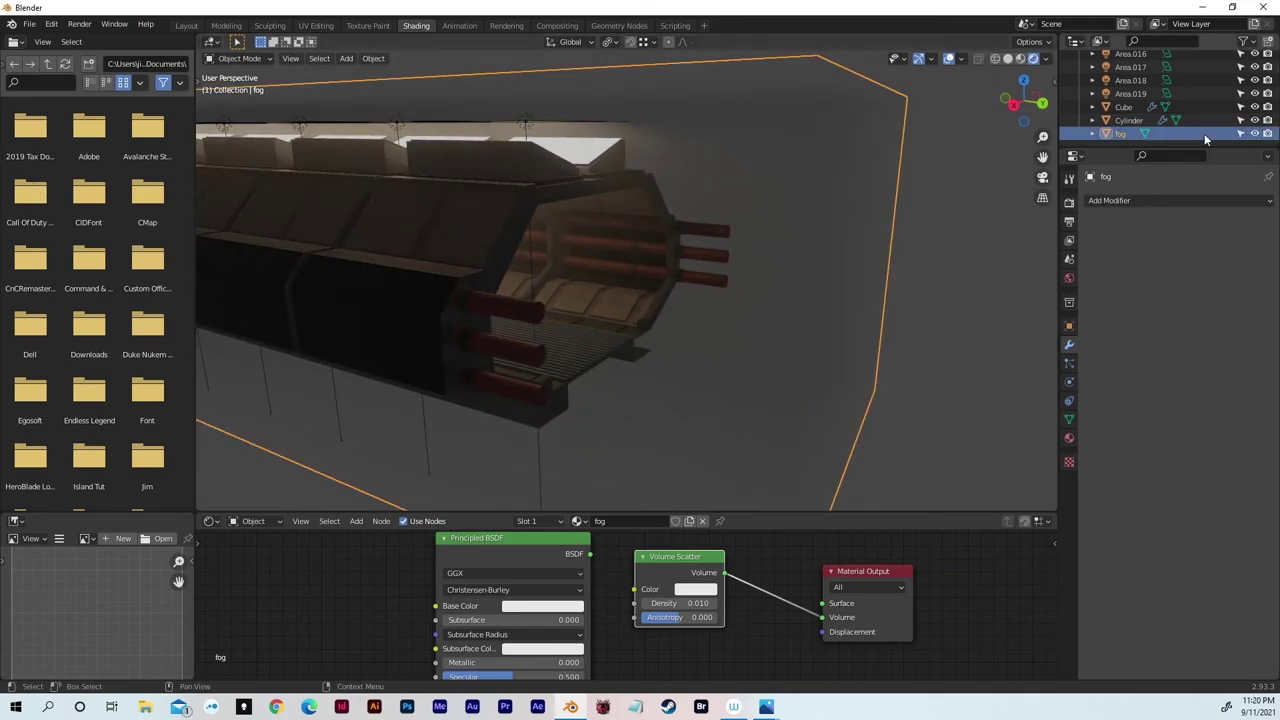
left_click(1239, 134)
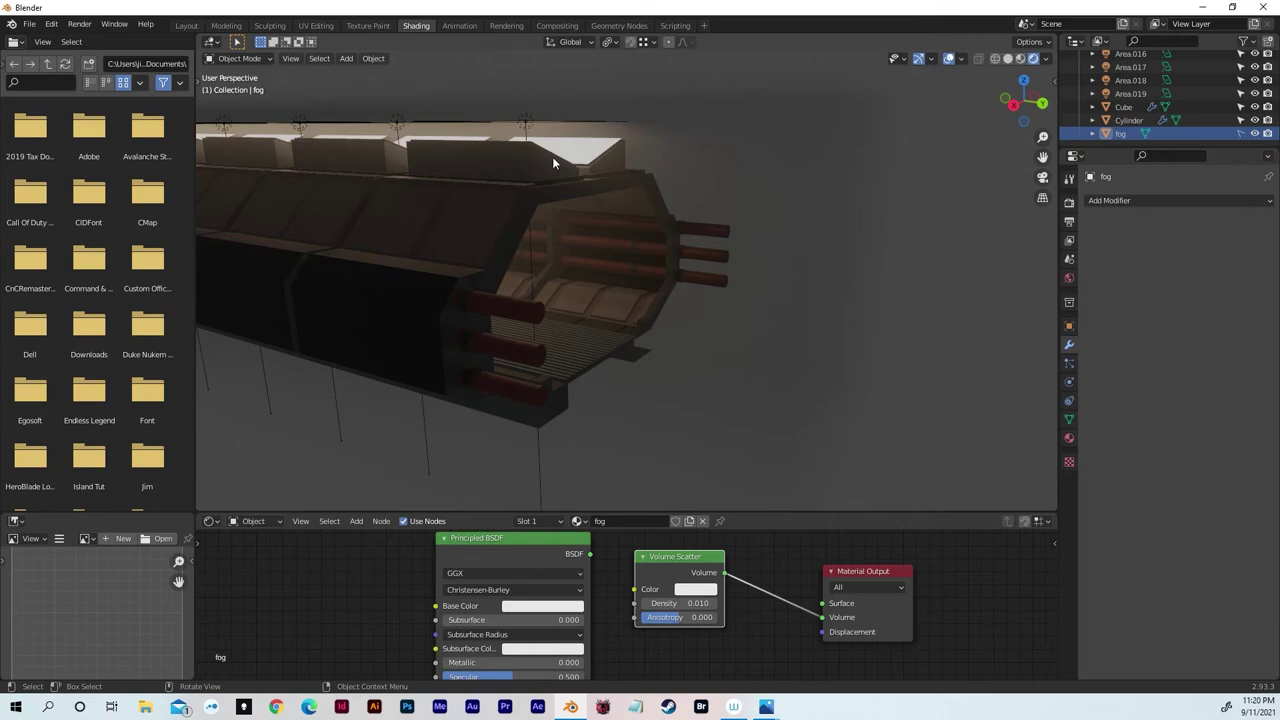
middle_click_drag(537, 117, 584, 211)
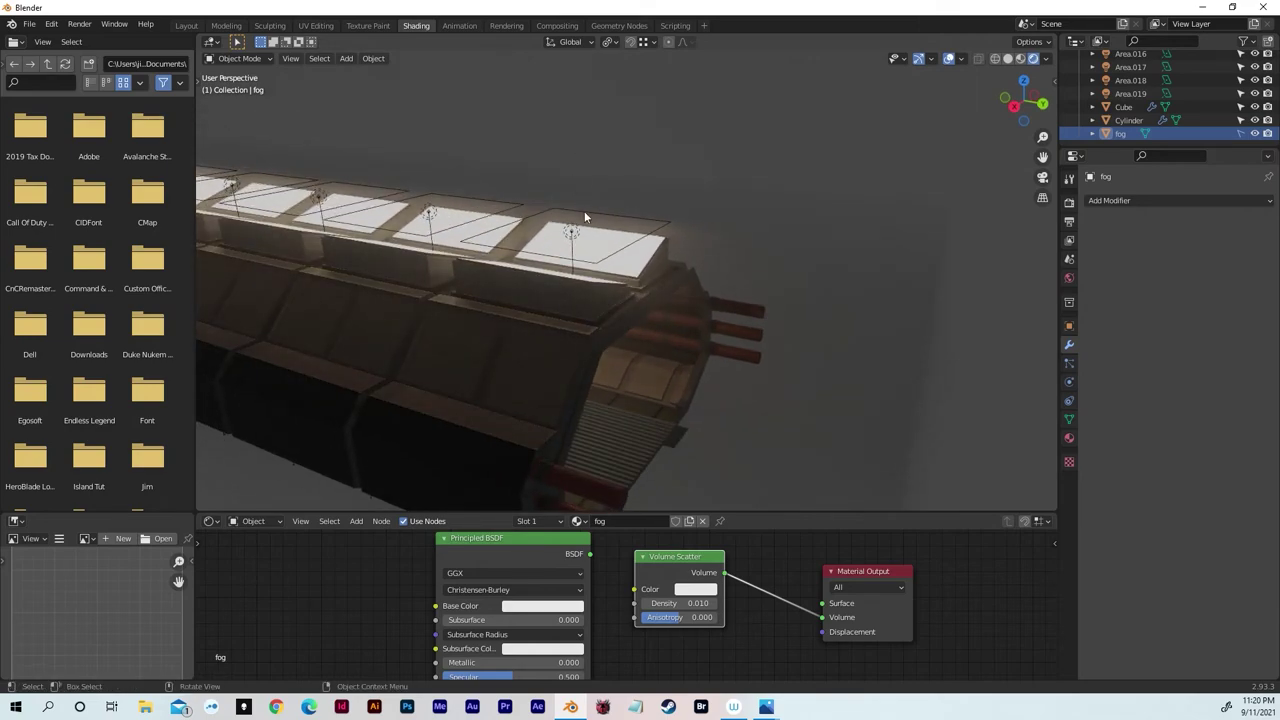
left_click(574, 233)
- Duplicate ceiling light Area.019 and slide the copy just past the corridor's end
left_click(574, 233)
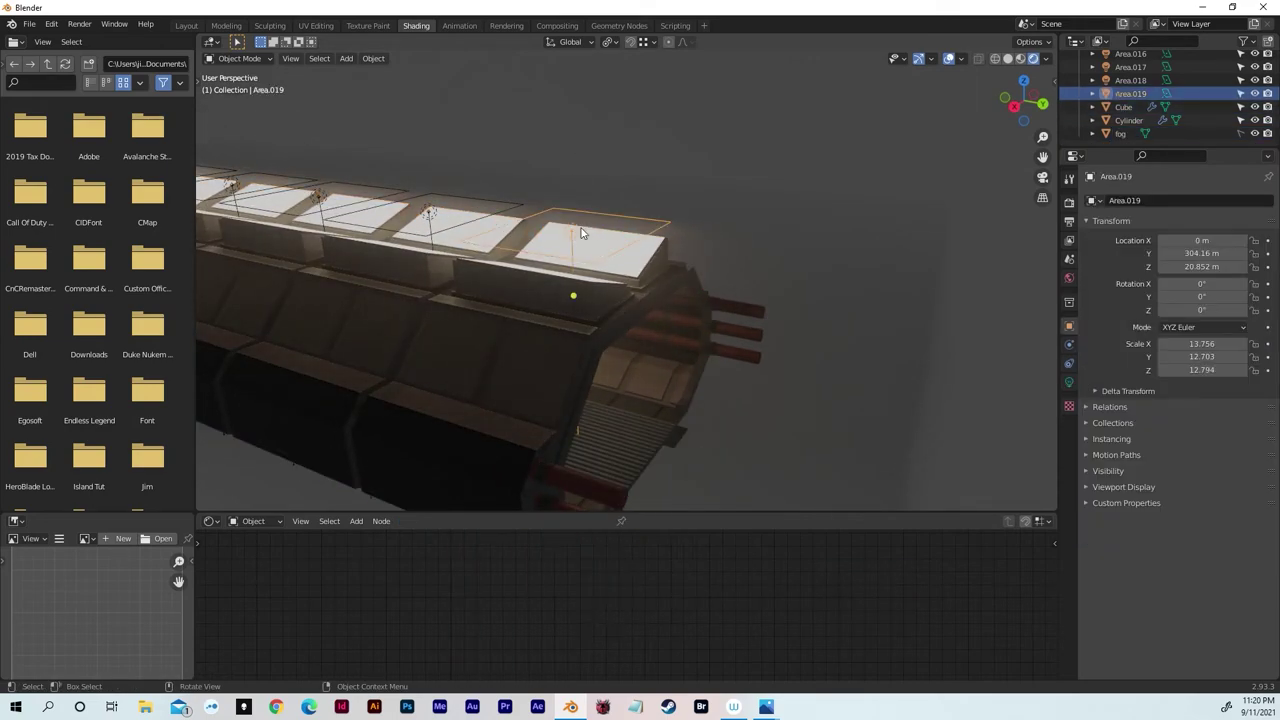
key("g")
key("y")
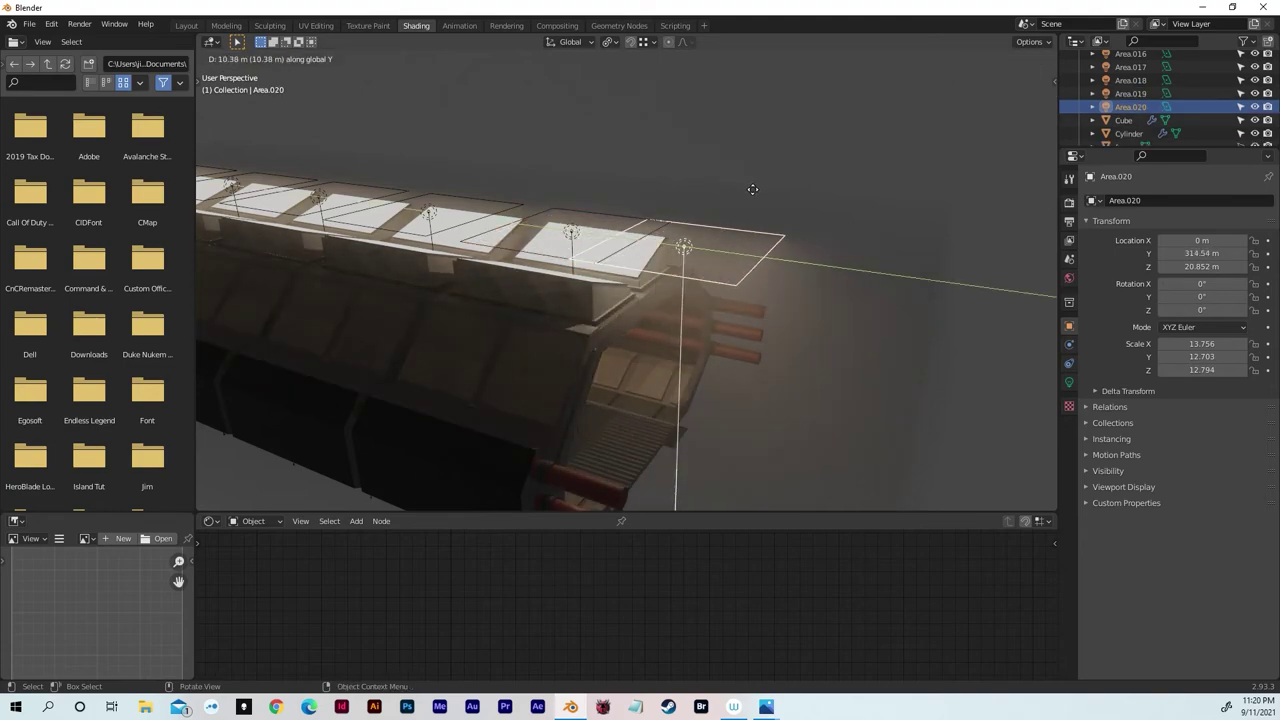
left_click(862, 192)
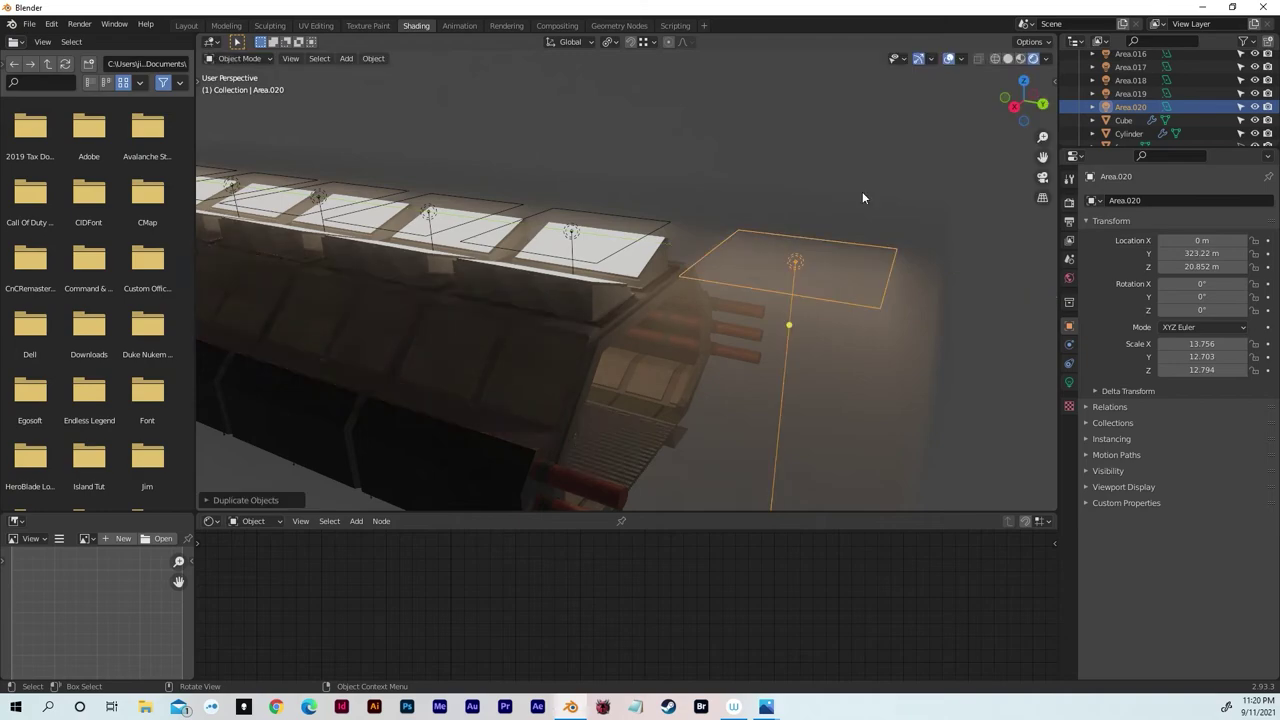
- Lower the copied light along Z to a height of 7.55 m
key("g")
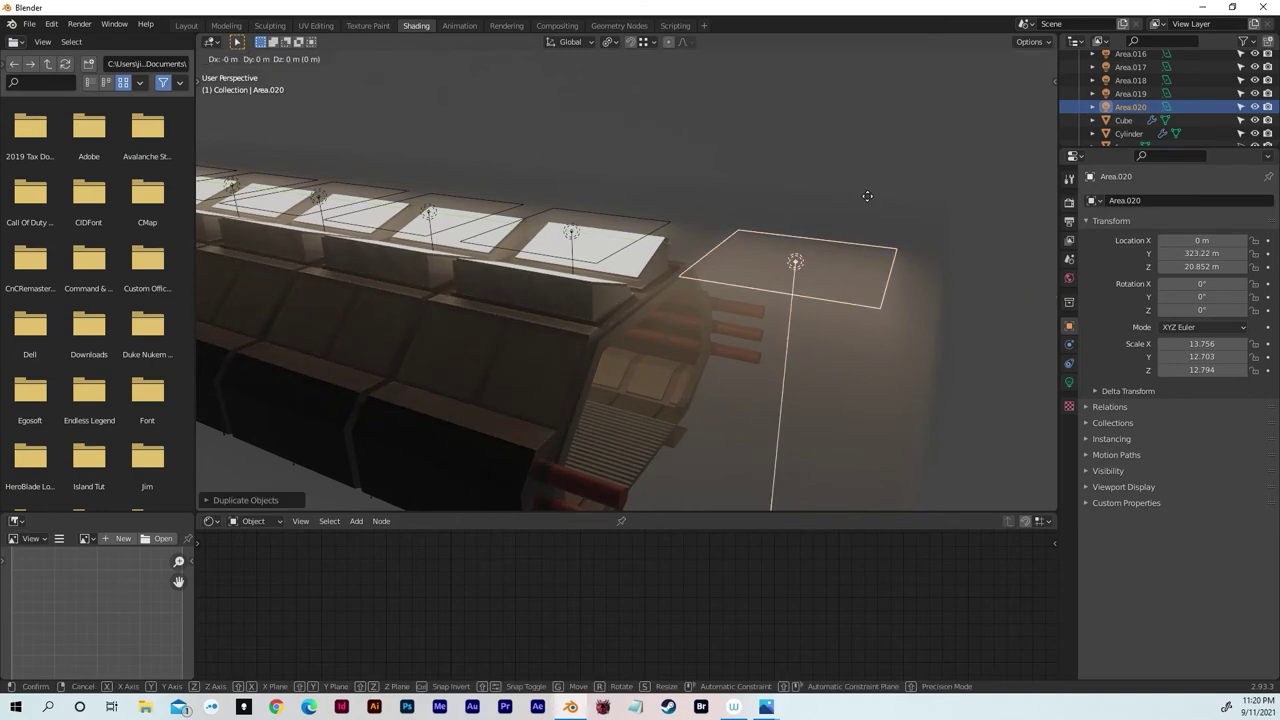
key("z")
left_click(836, 351)
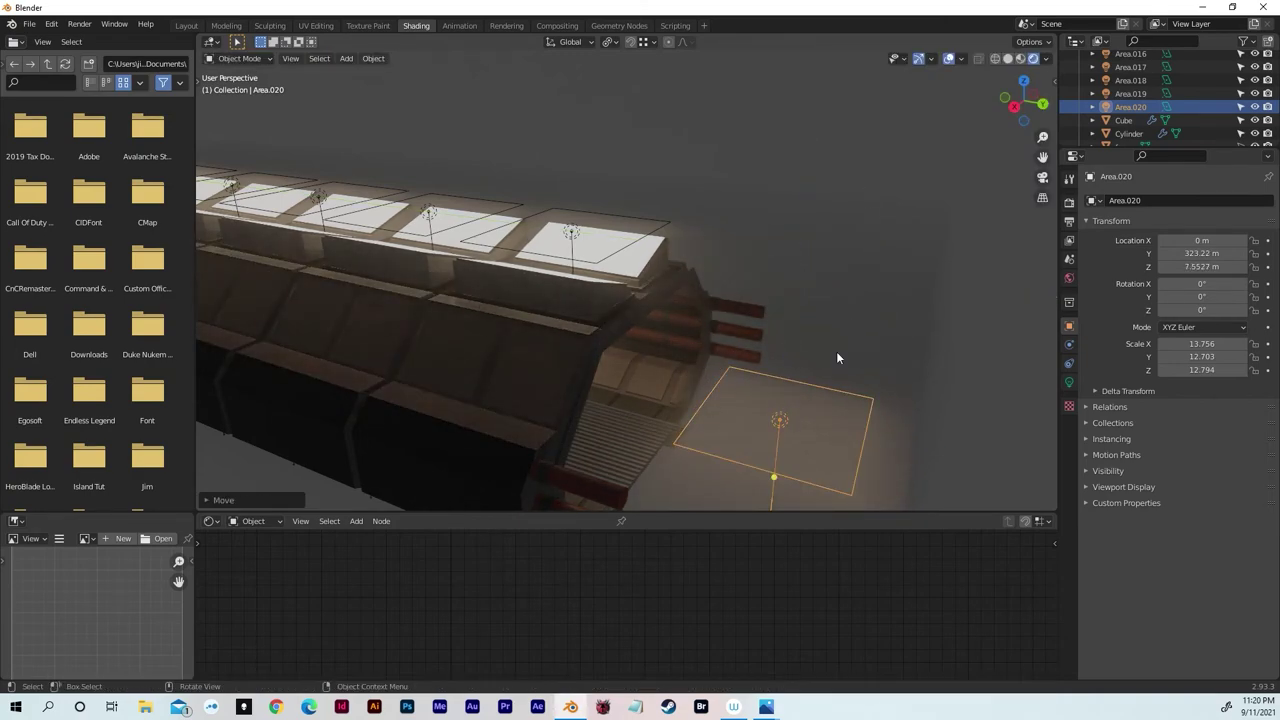
middle_click_drag(836, 351, 1025, 416)
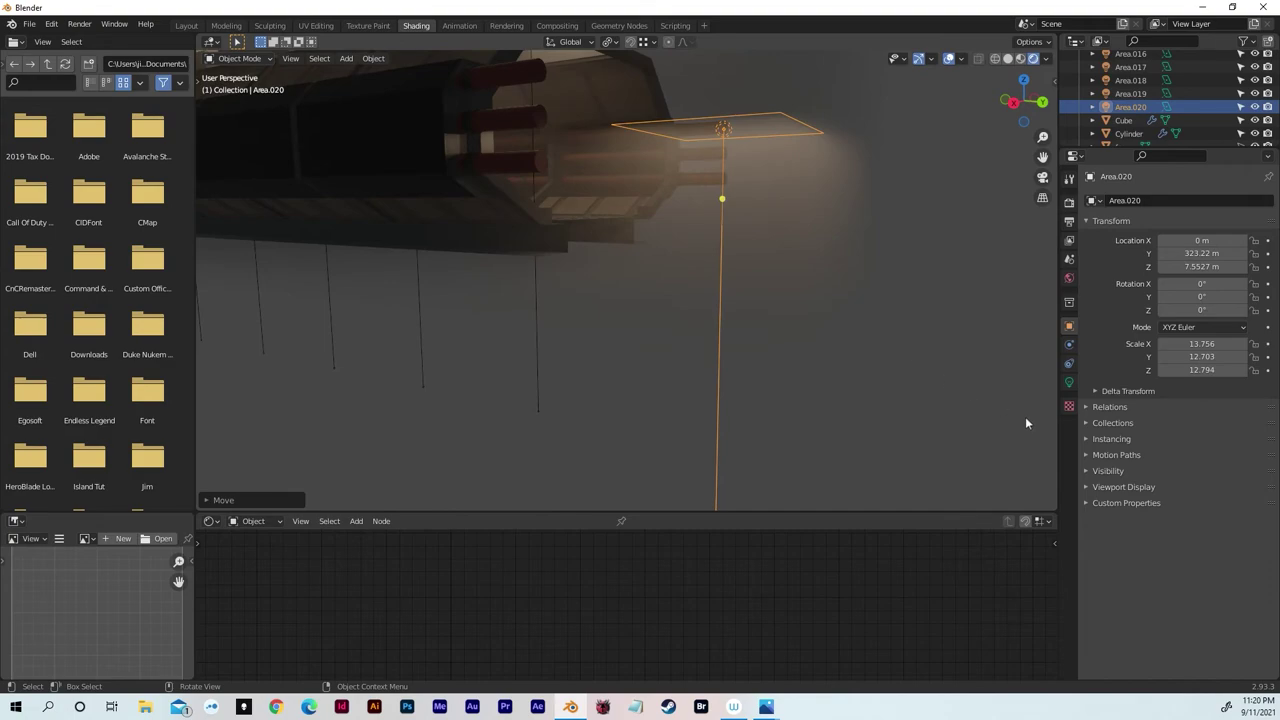
left_click(1068, 381)
- Change the area light's shape to Disk
left_click(1184, 357)
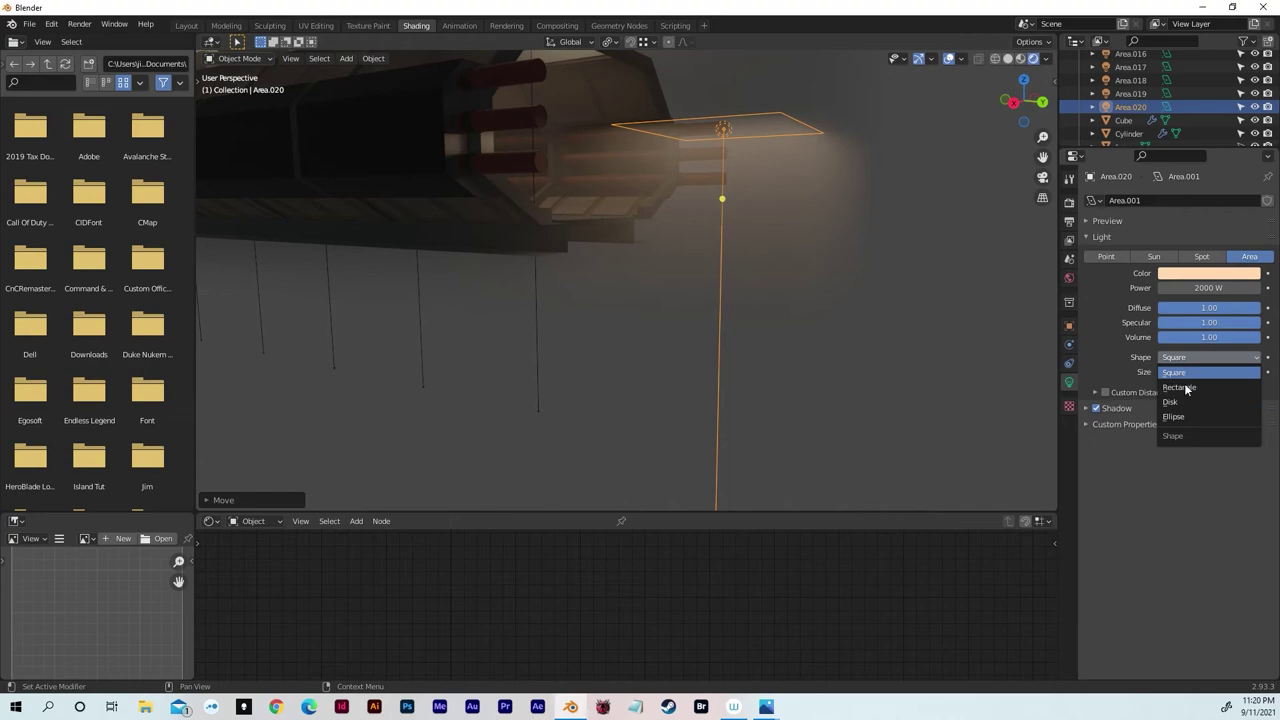
left_click(1183, 405)
middle_click_drag(1034, 310, 1010, 316)
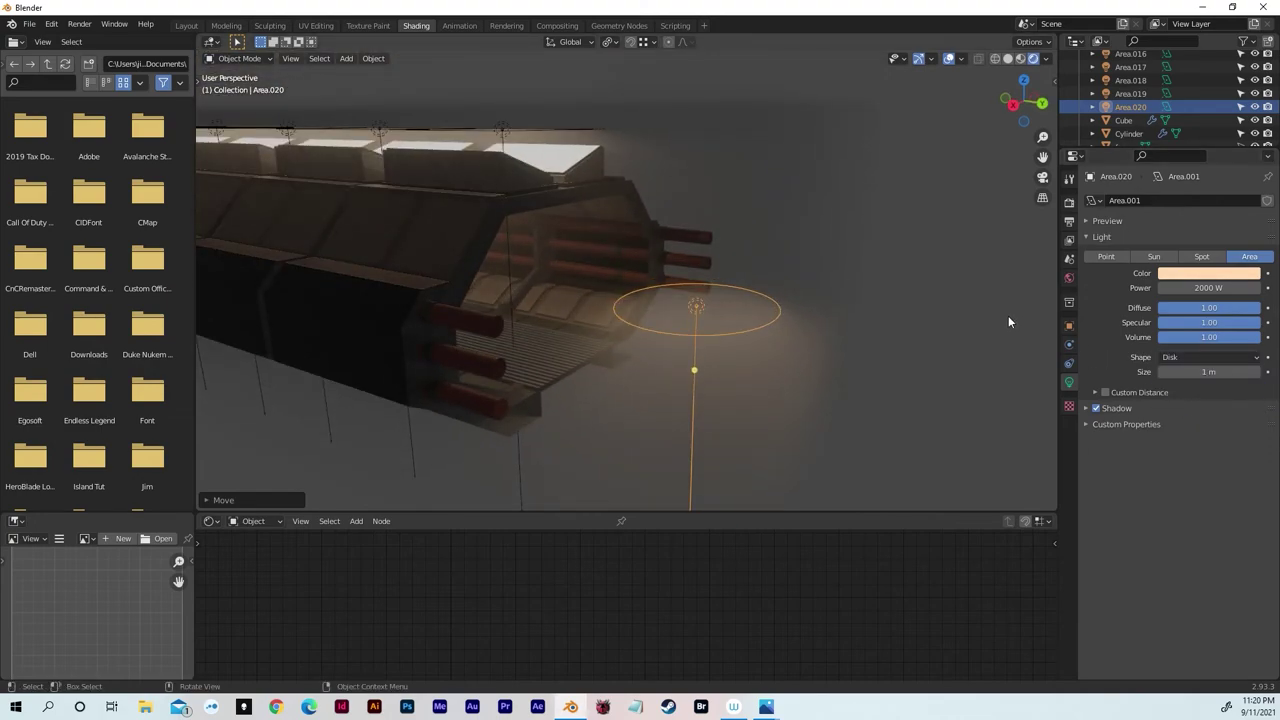
- Rotate the disk light about X to face down the corridor and enlarge it
key("r")
key("x")
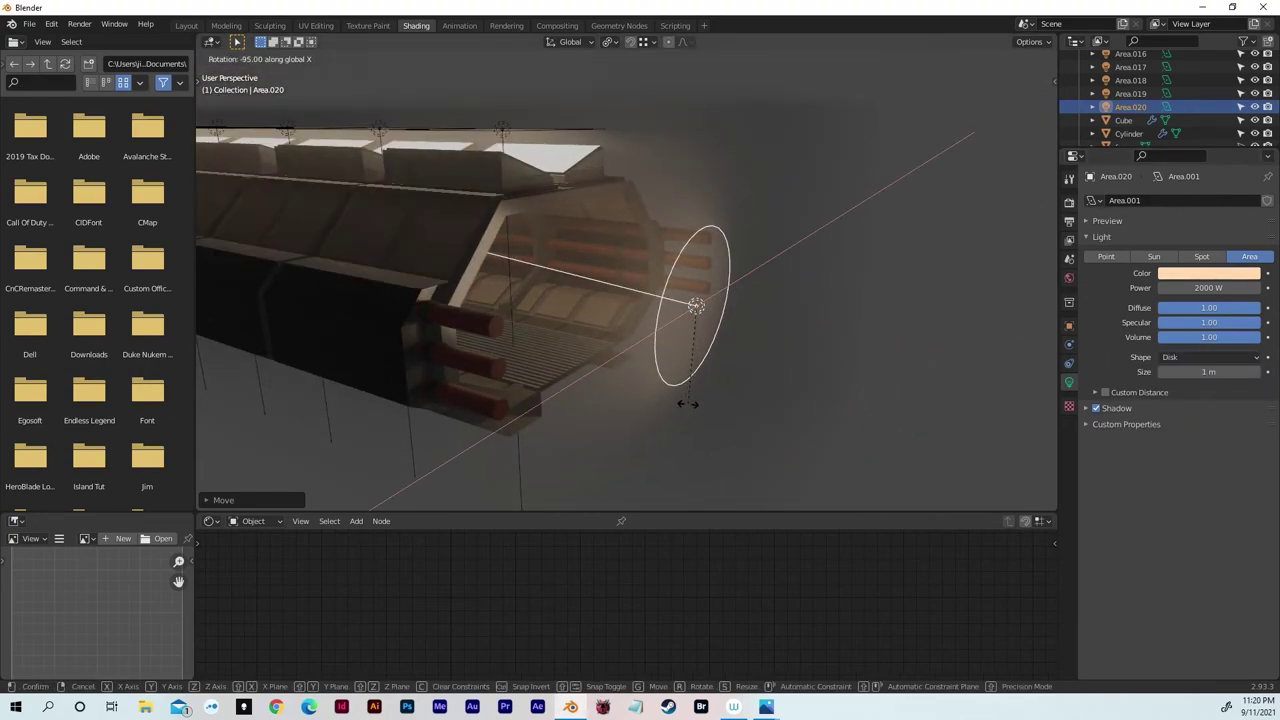
left_click(692, 403)
key("s")
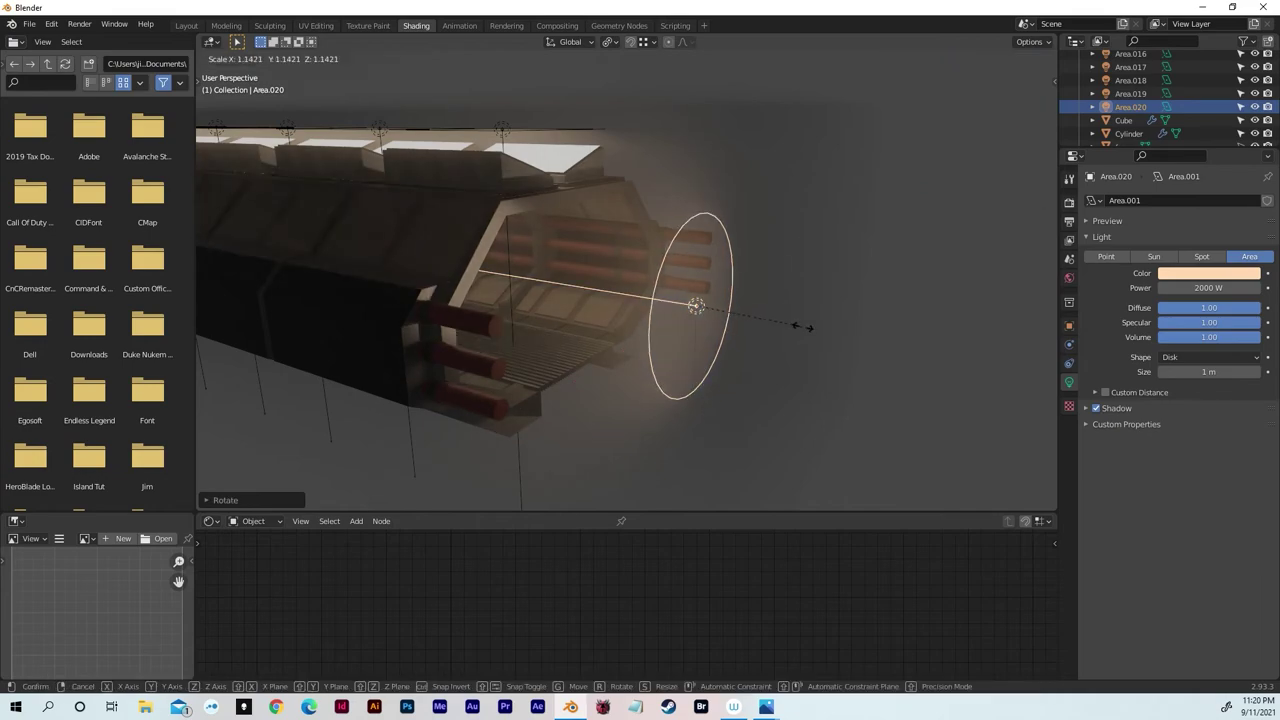
left_click(886, 297)
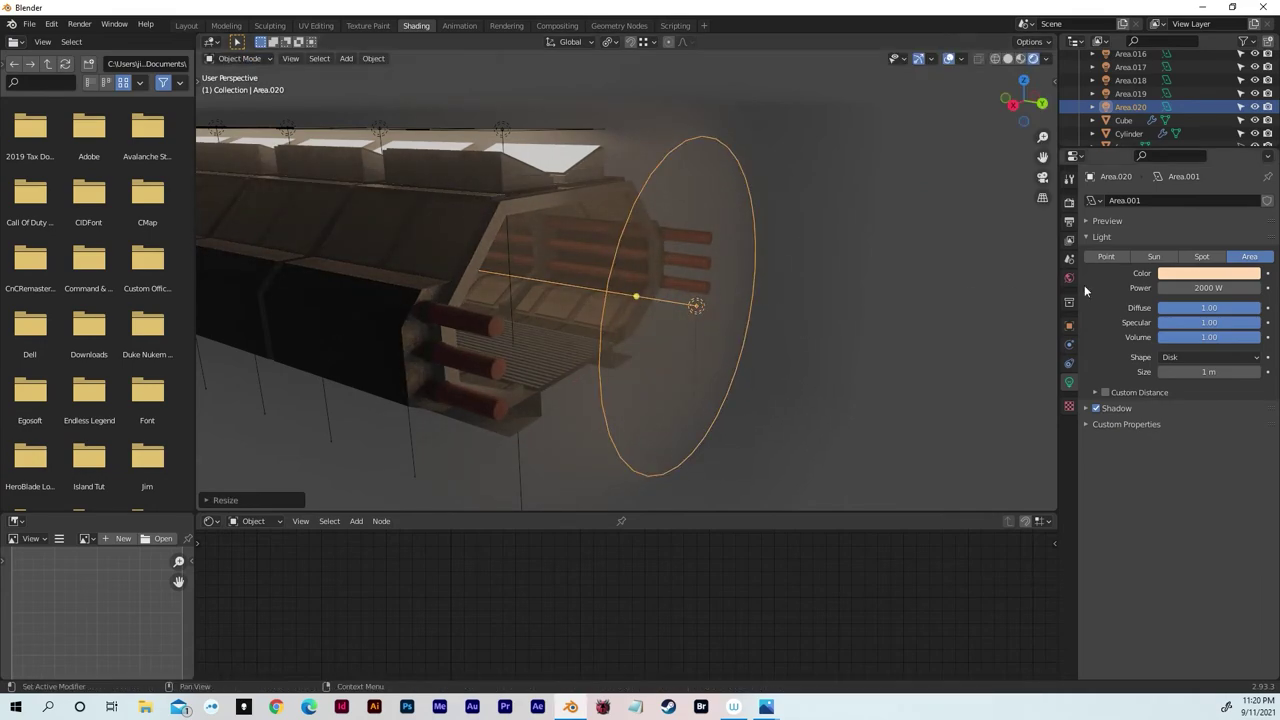
- Set the disk light's power to 10000 W
left_click(1231, 287)
type("10000")
key("Return")
middle_click_drag(769, 220, 530, 282)
left_click(745, 201)
key("KP_Decimal")
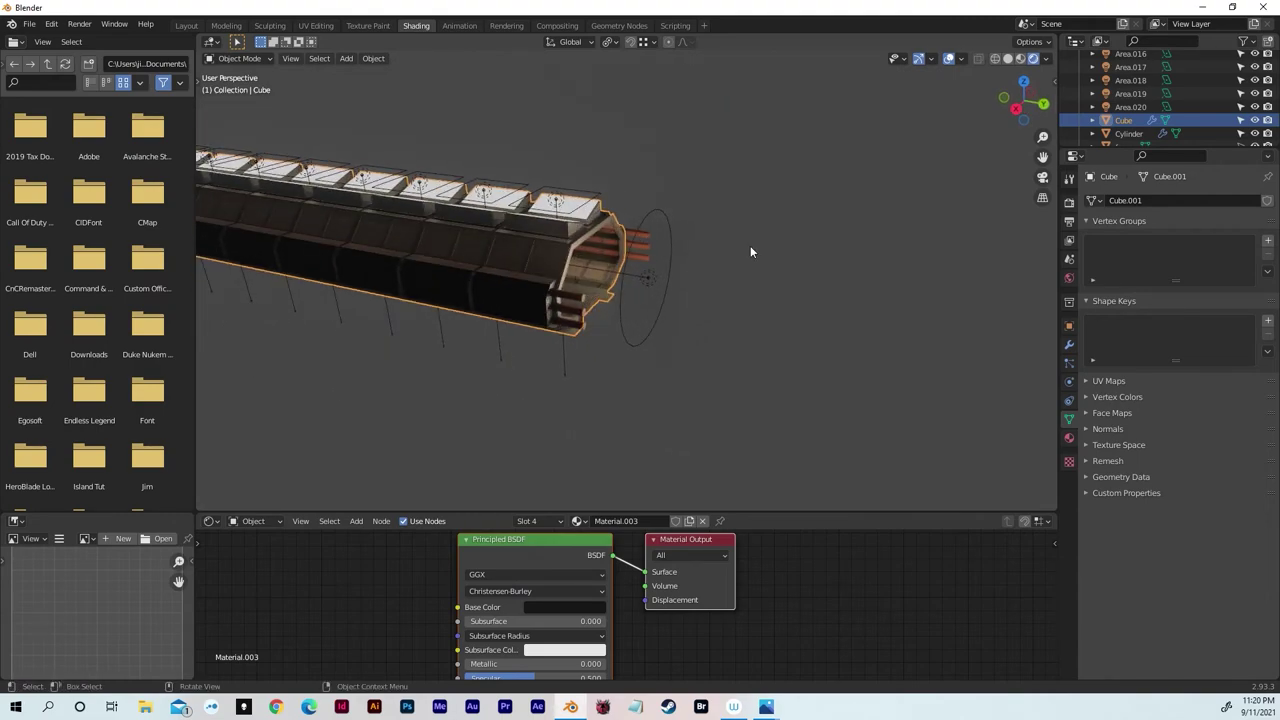
- Add a plane and move it along Y to the corridor's end
left_click(790, 248)
middle_click_drag(790, 248, 831, 243)
key("shift+a")
mouse_move(829, 243)
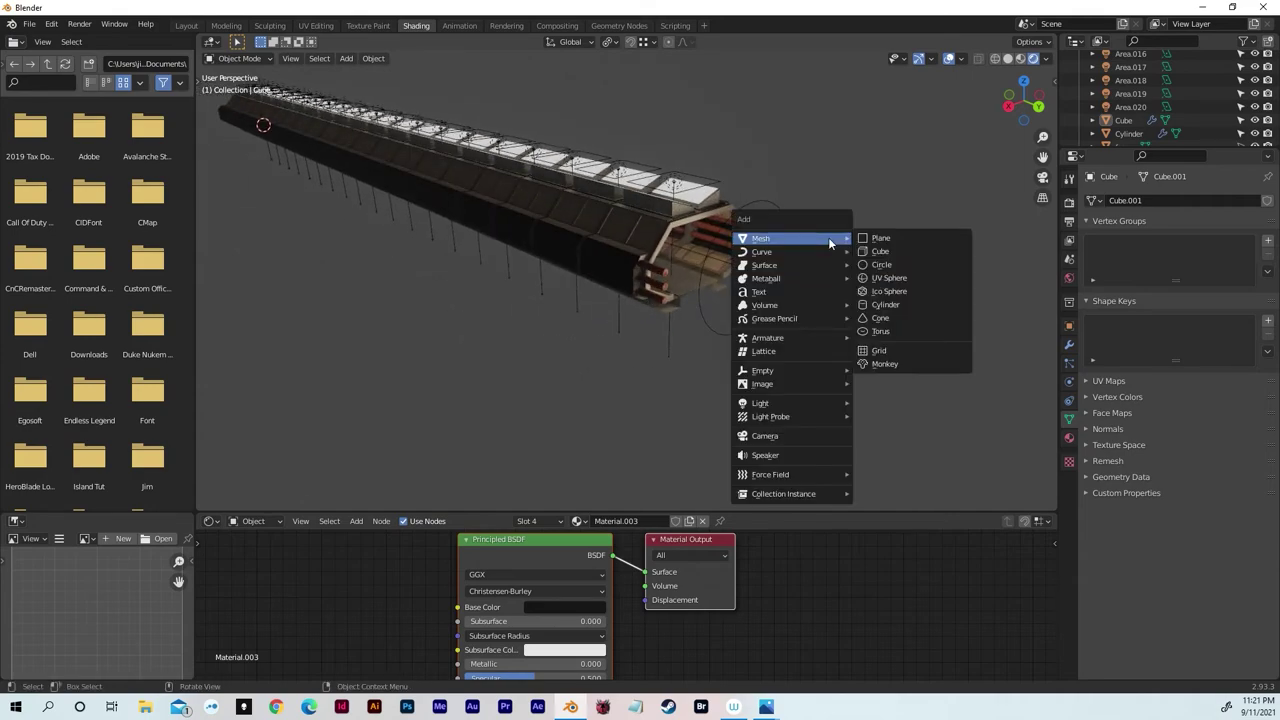
left_click(881, 238)
key("g")
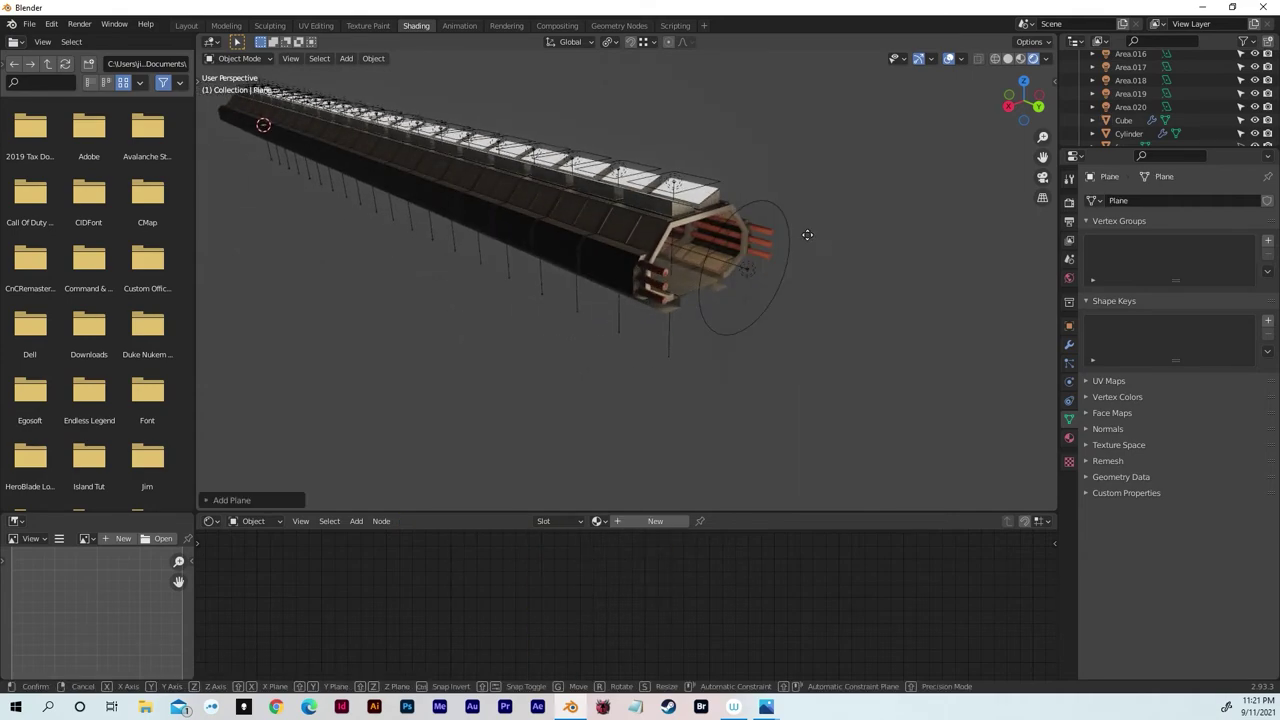
key("y")
left_click(449, 315)
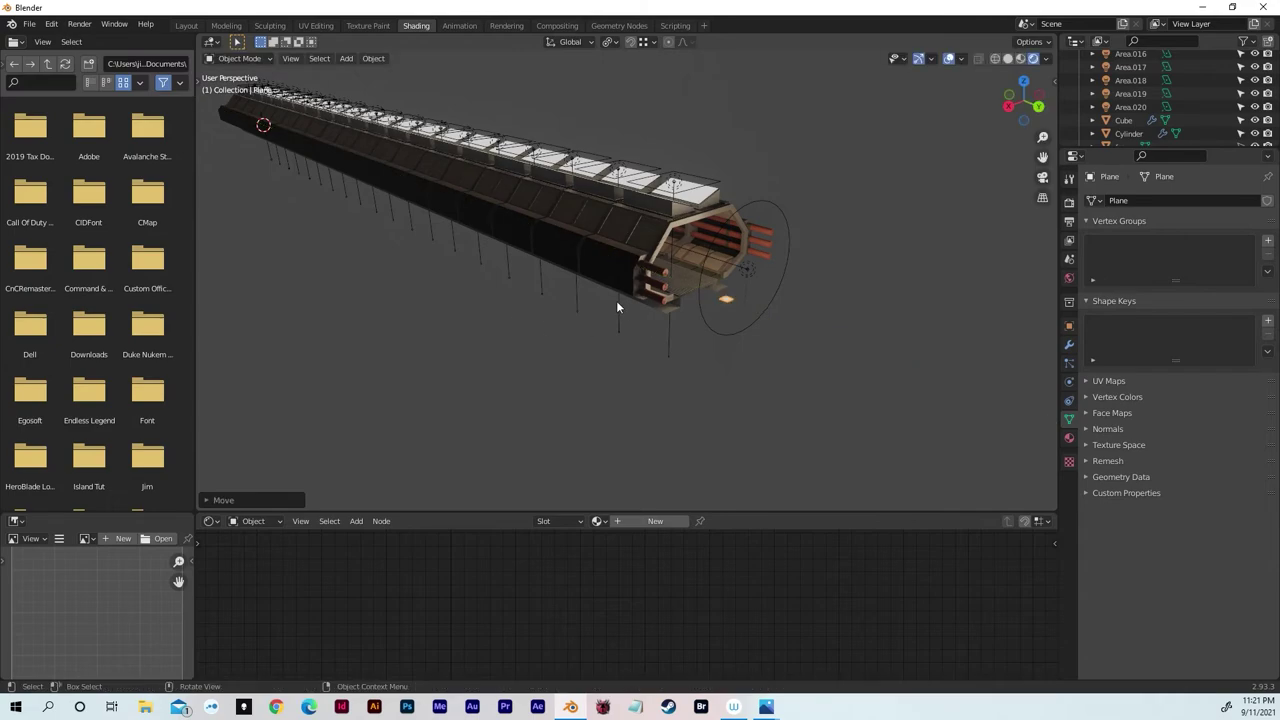
- Tilt the plane 70° about X, scale it up, and raise it along Z
scroll(616, 300, "up", 6)
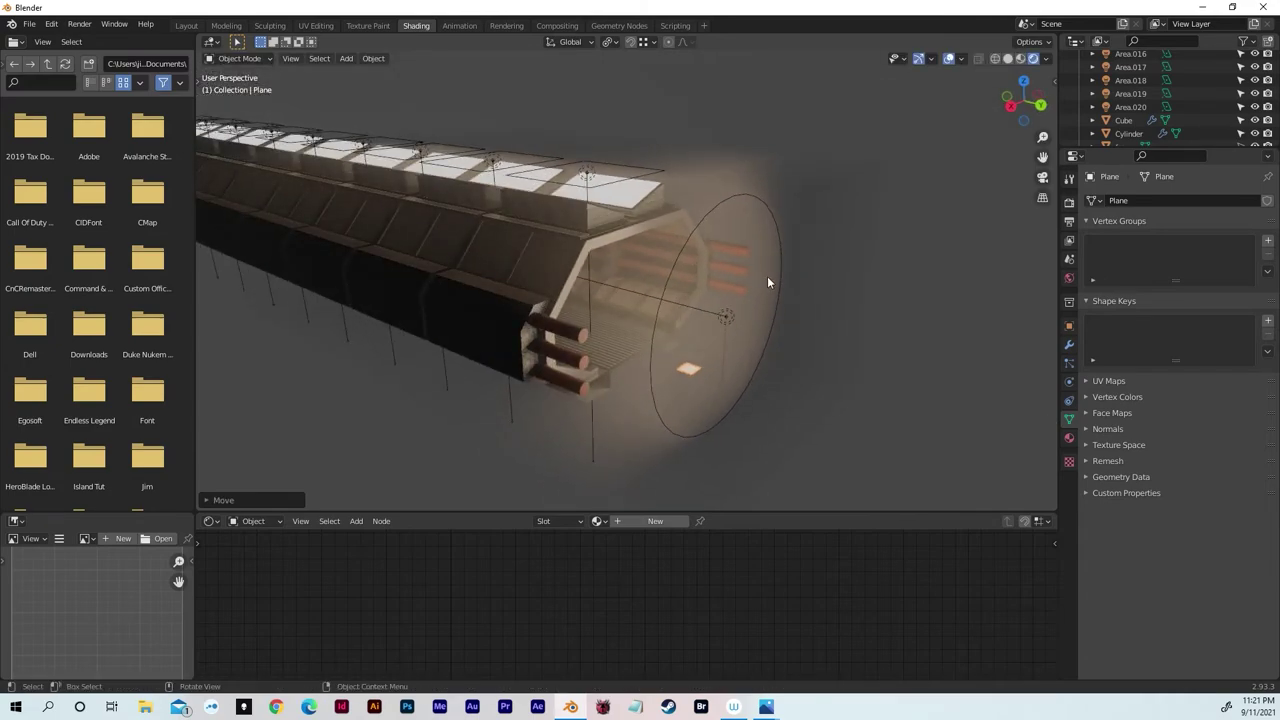
type("r")
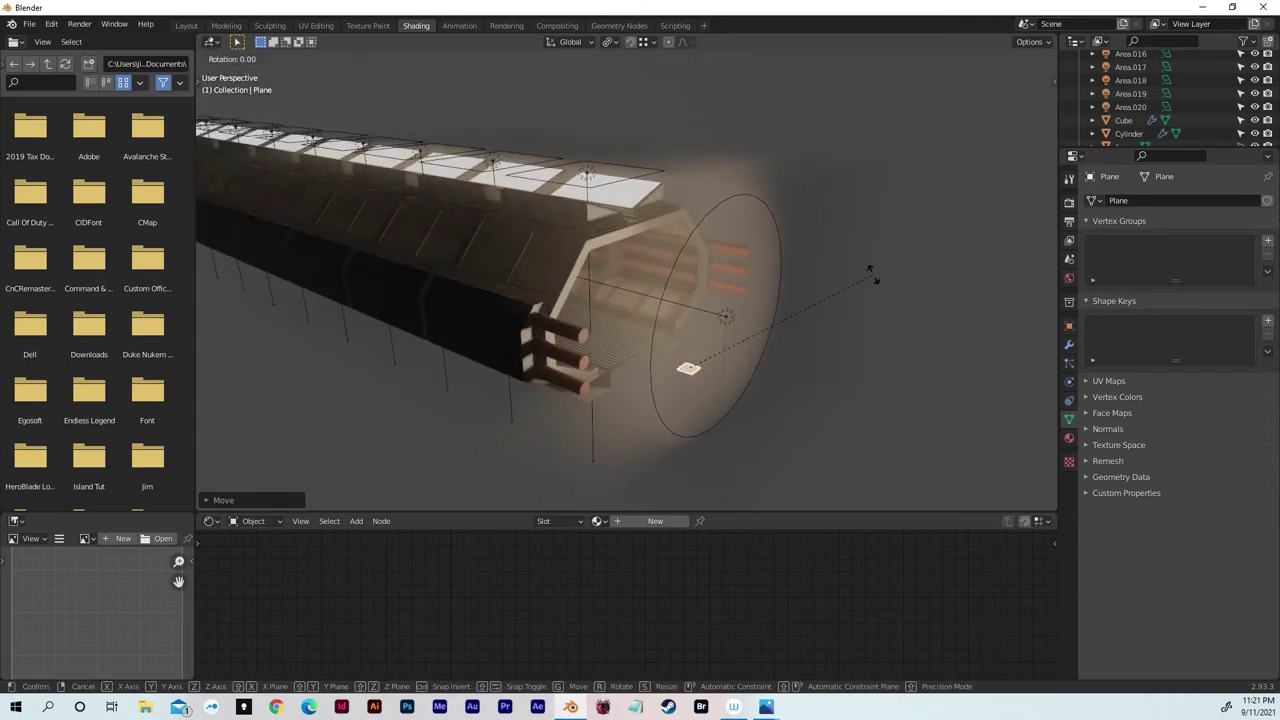
type("x70")
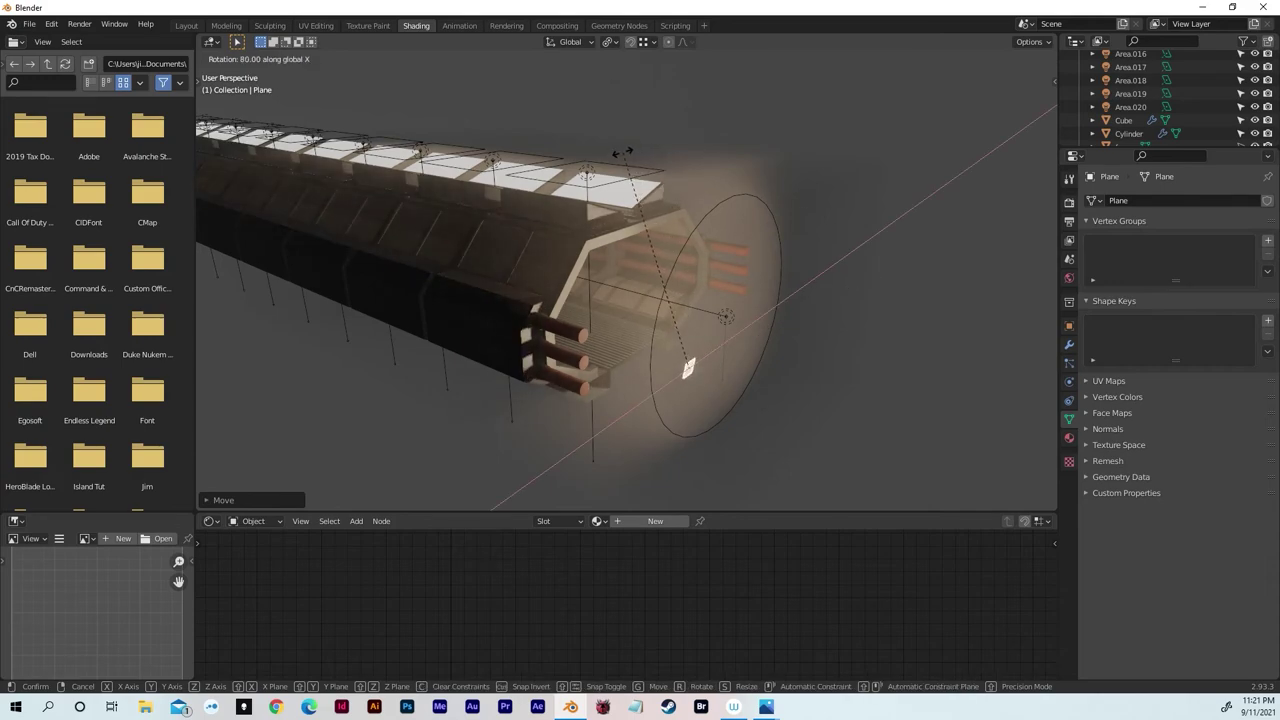
left_click(603, 138)
middle_click_drag(603, 138, 934, 214)
key("s")
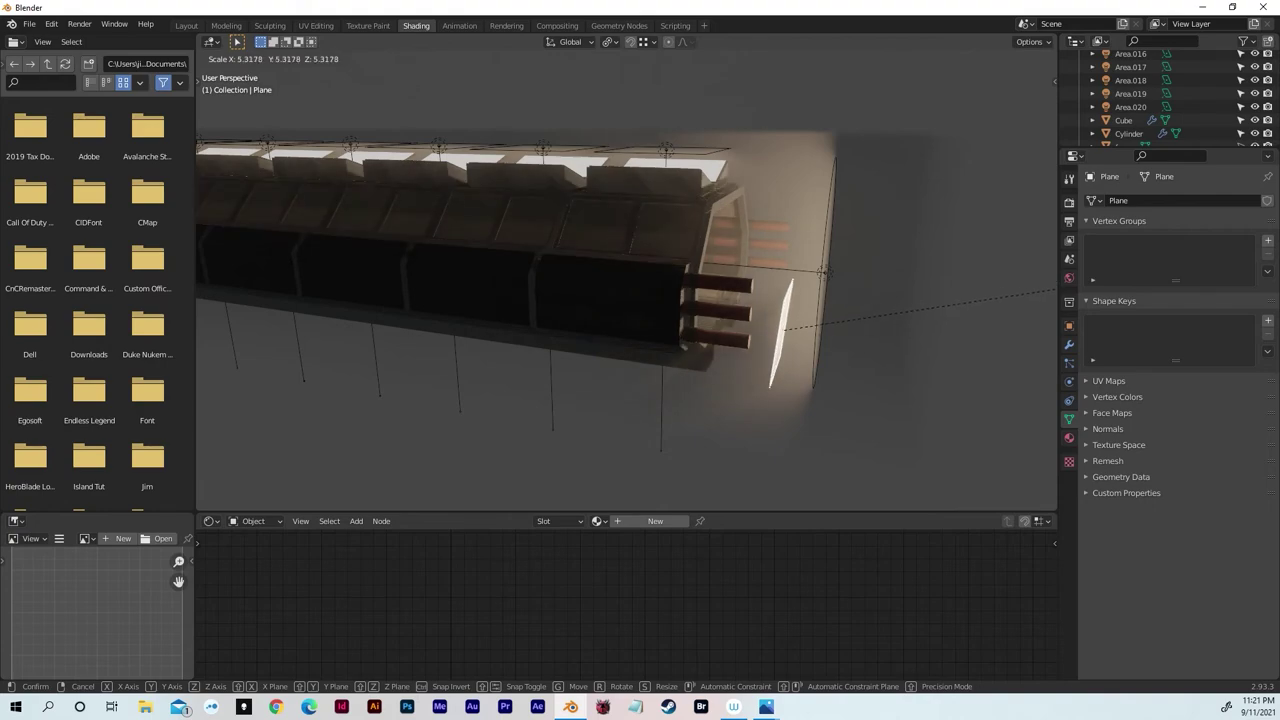
left_click(1017, 330)
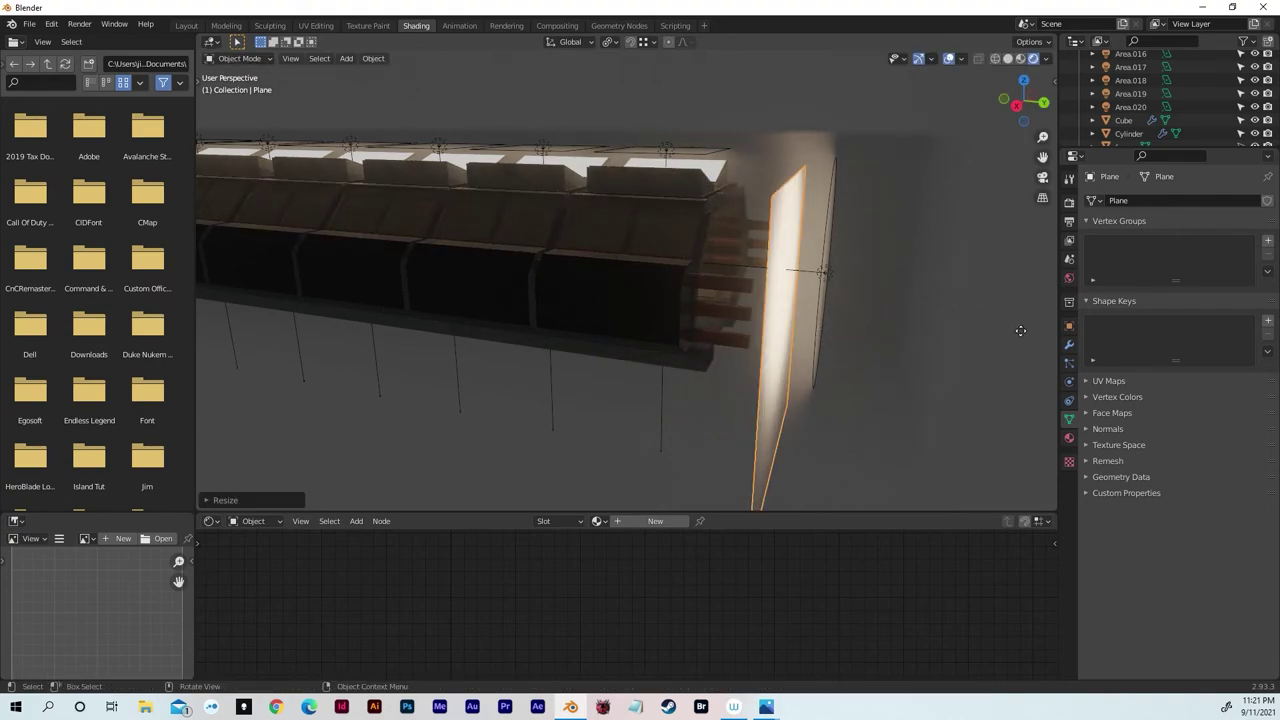
key("g")
key("z")
left_click(1021, 282)
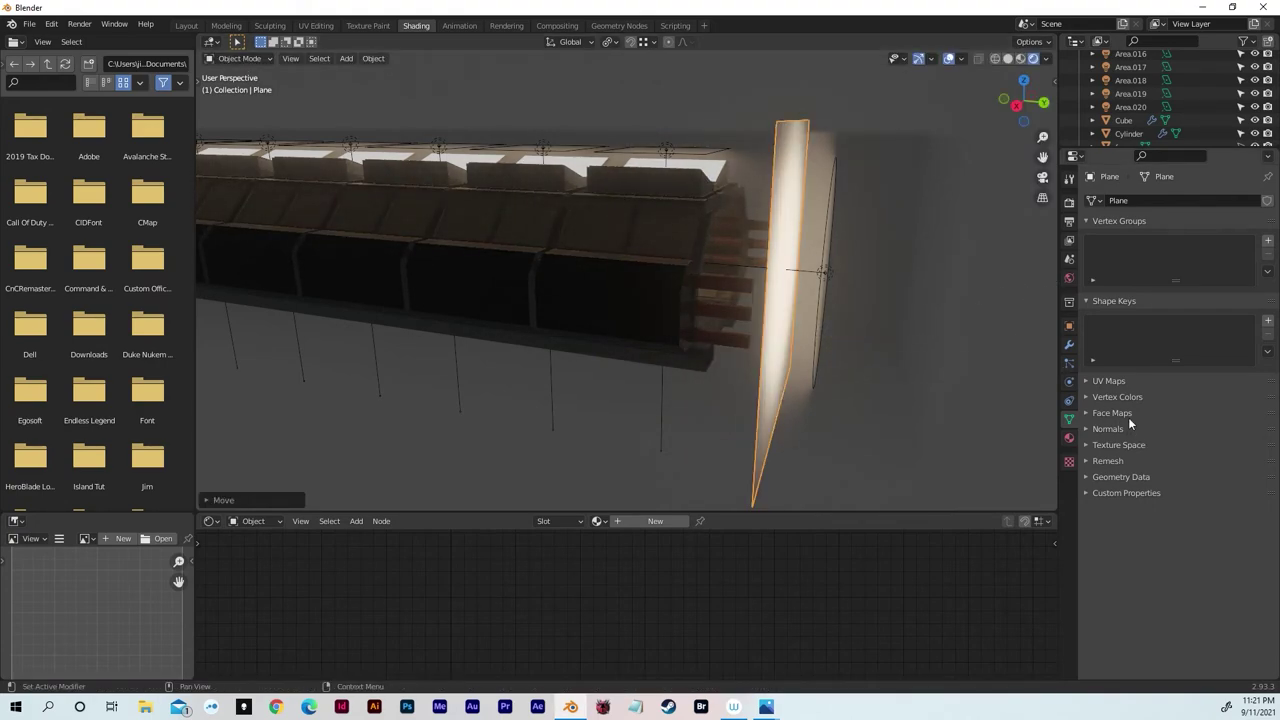
- Give the plane a new Emission material with Strength 5
left_click(1070, 441)
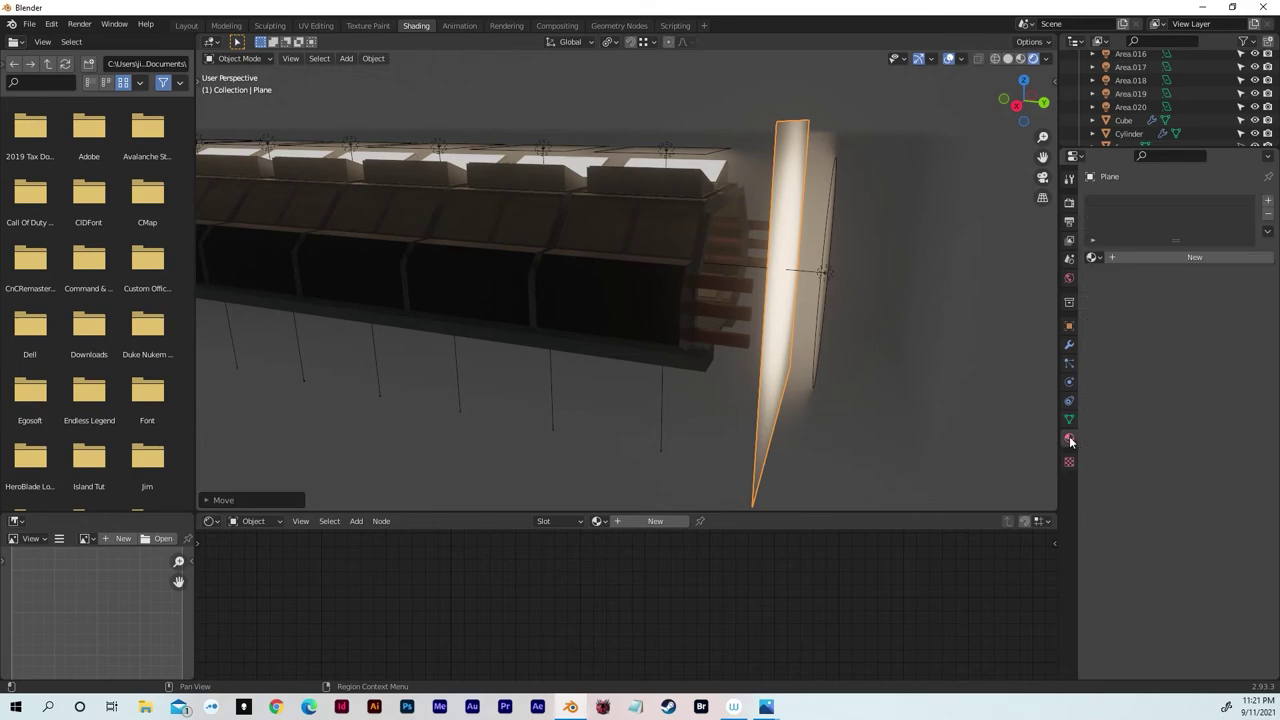
left_click(1112, 258)
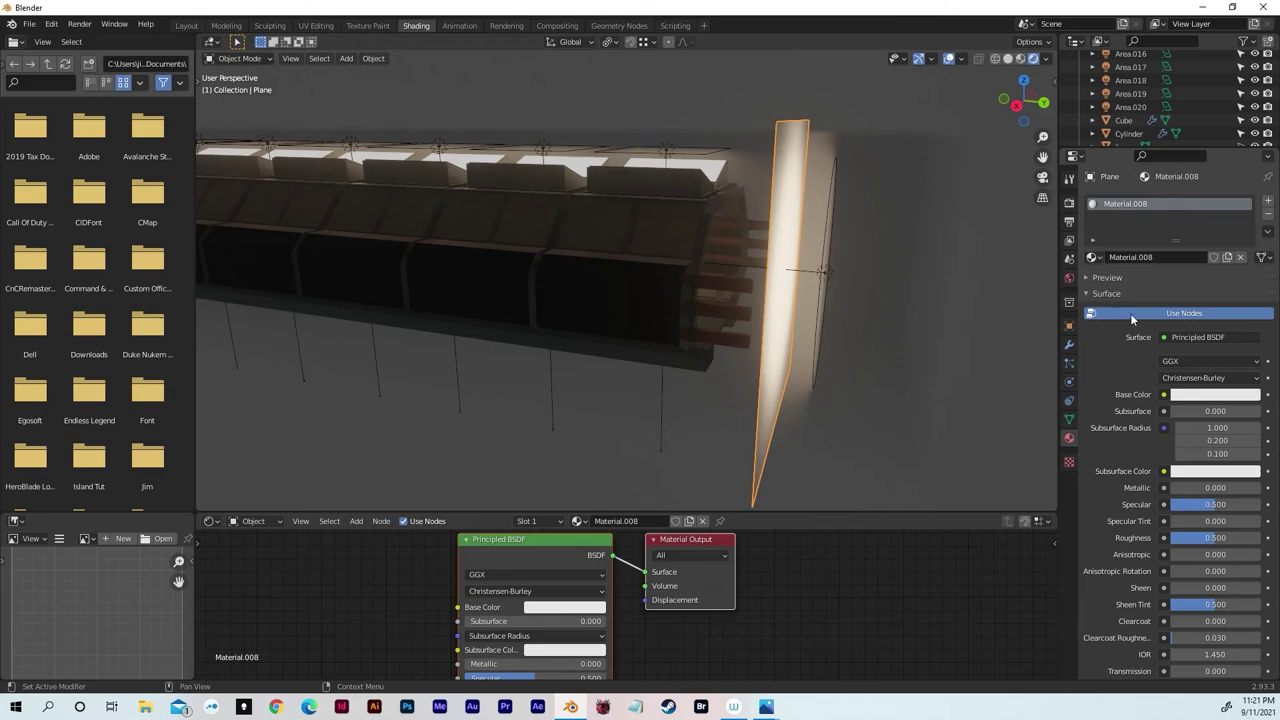
left_click(1180, 337)
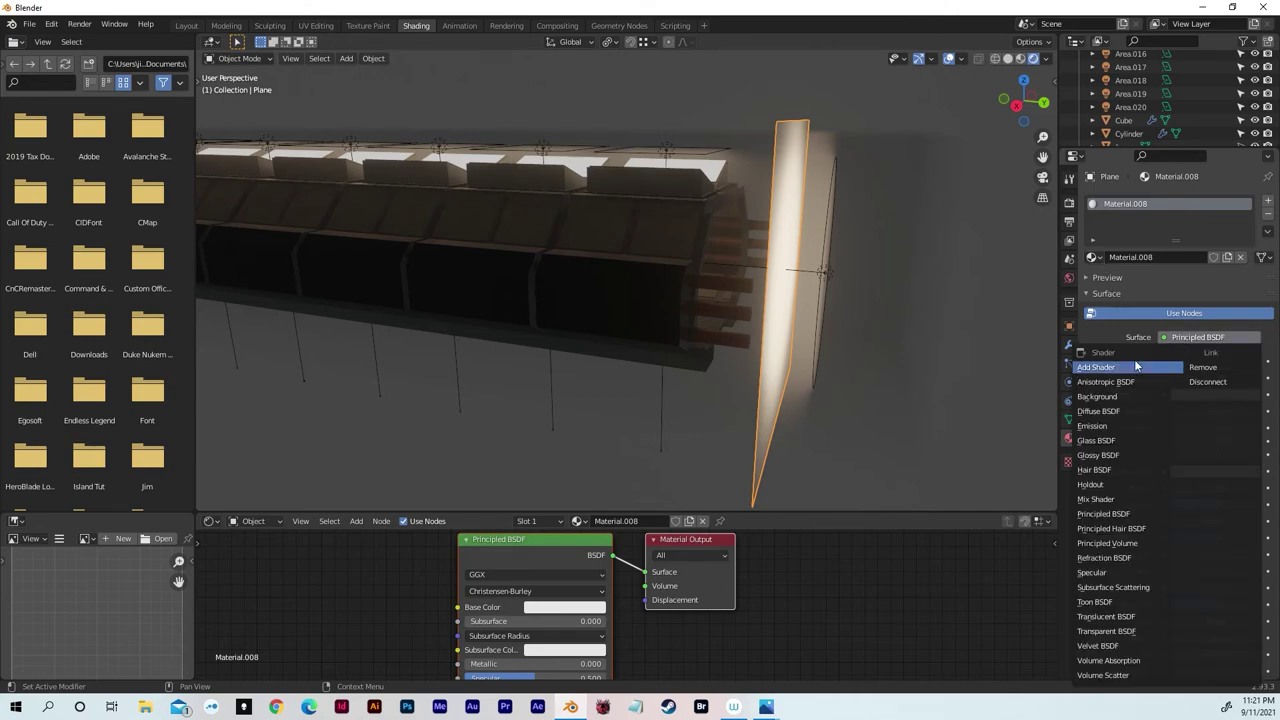
left_click(1100, 426)
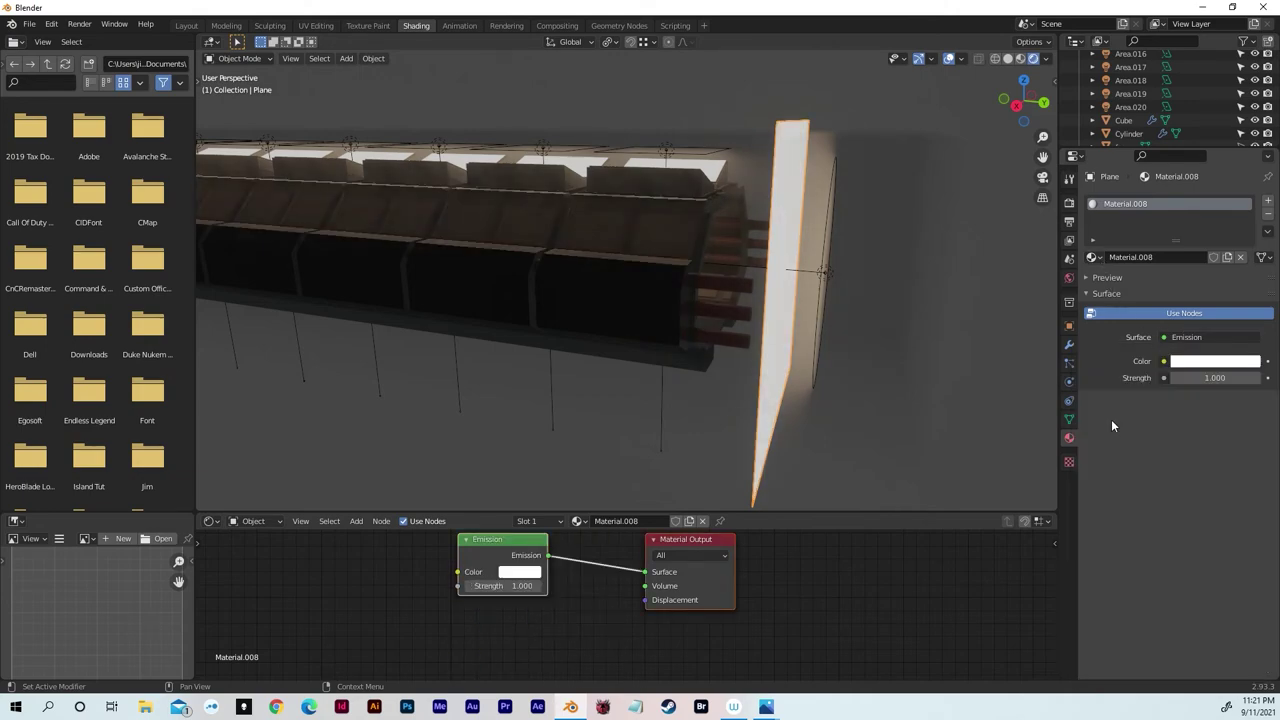
left_click(1222, 378)
type("5")
key("Return")
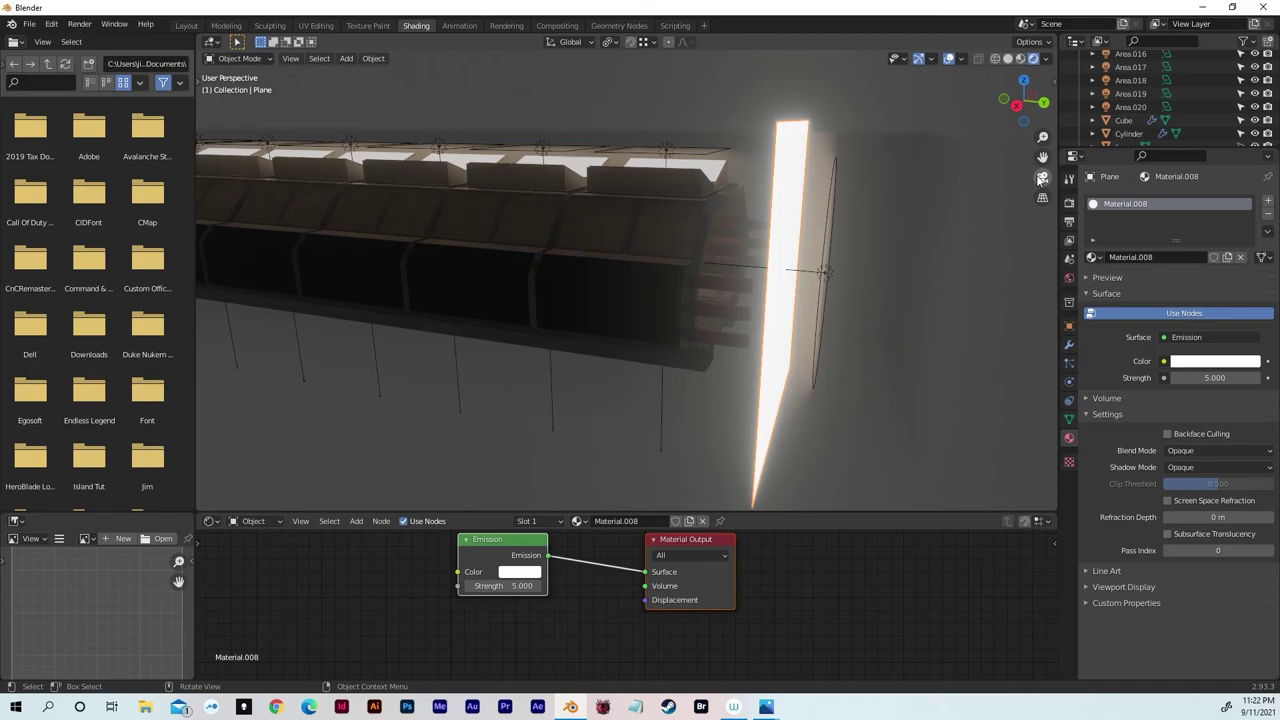
middle_click_drag(575, 220, 662, 214)
- Squash the glowing Emission plane vertically along Z
scroll(663, 207, "up", 3)
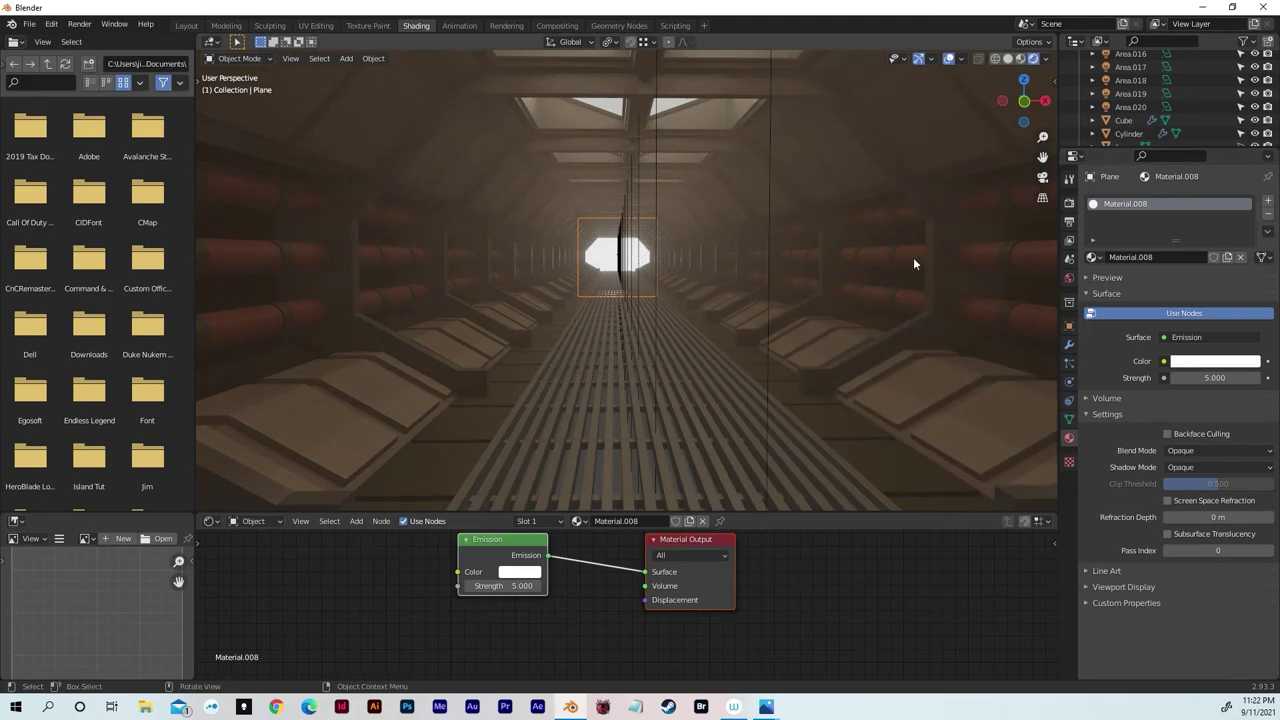
key("alt+a")
key("ctrl+z")
key("s")
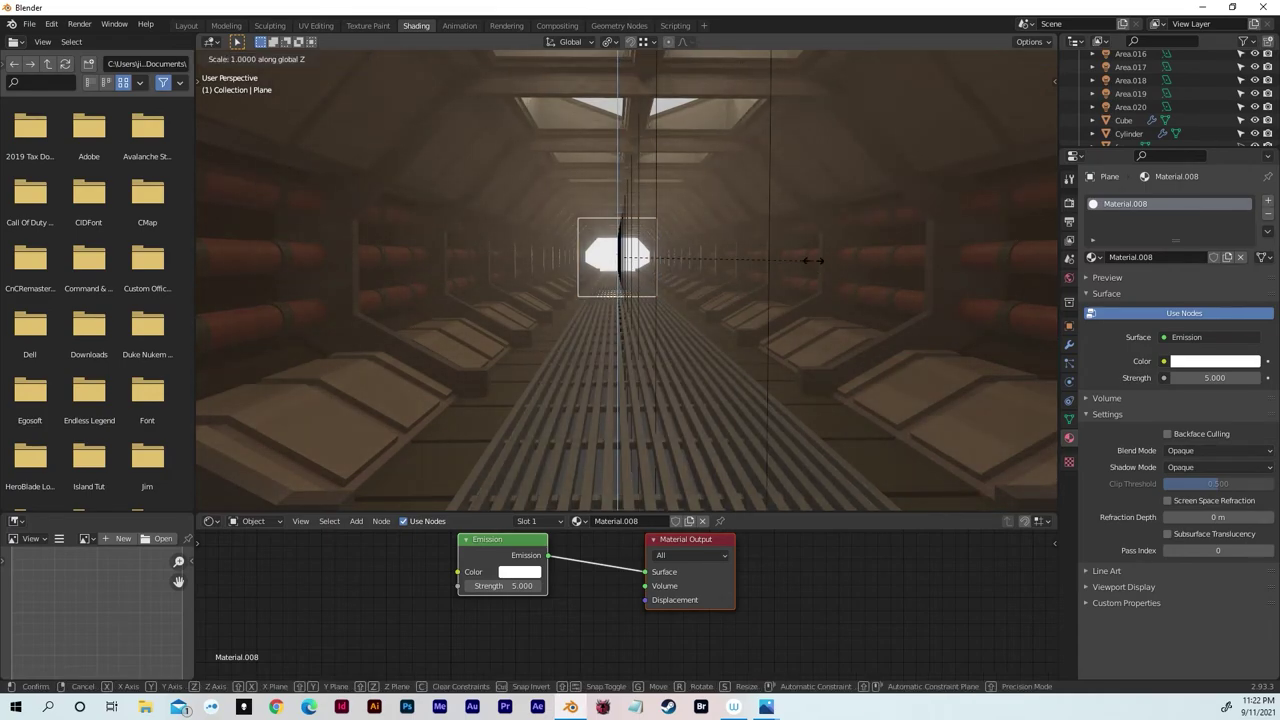
key("z")
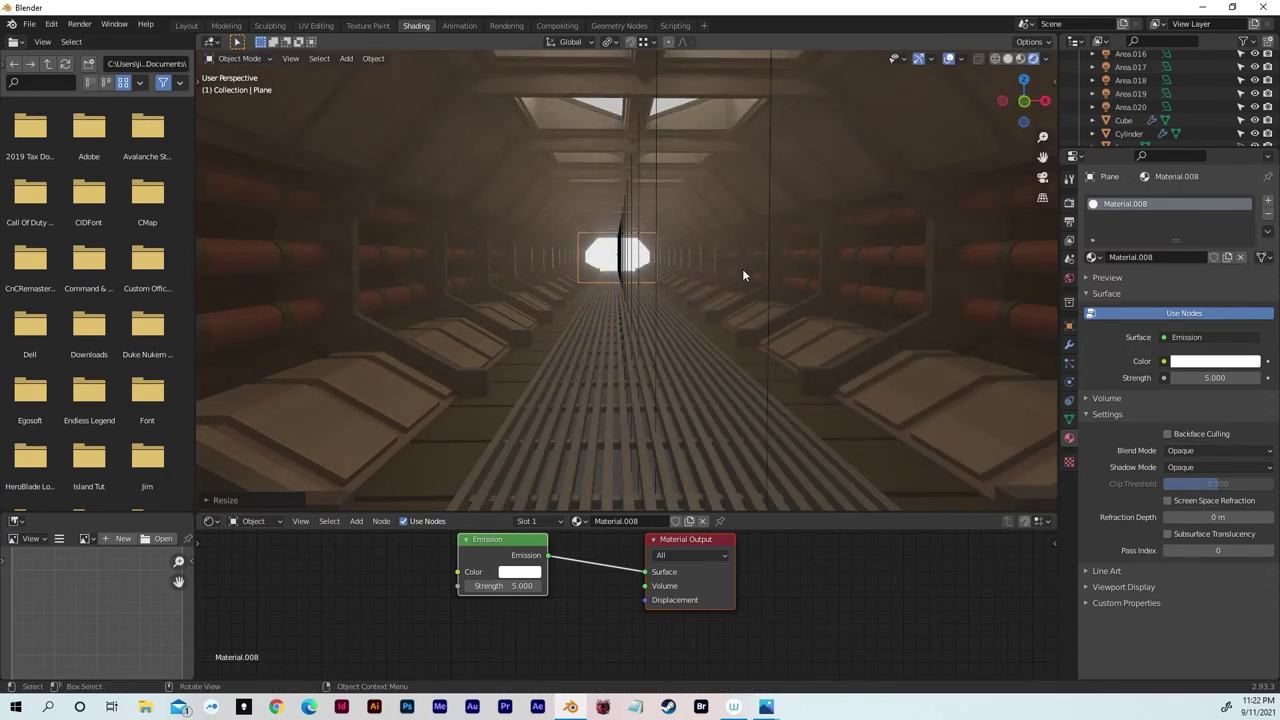
left_click(742, 268)
- Adjust the plane's height along Z, deselect it, and bring up the Add menu
key("g")
key("z")
left_click(740, 267)
key("alt+a")
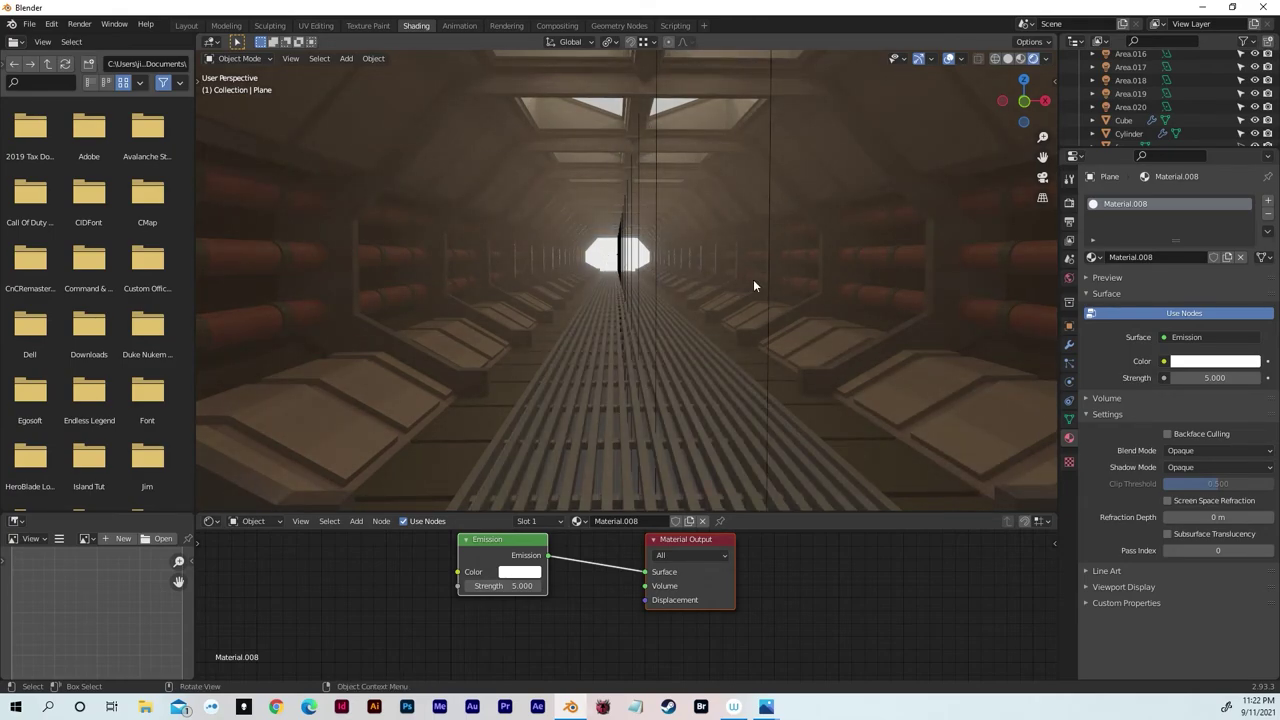
key("shift+a")
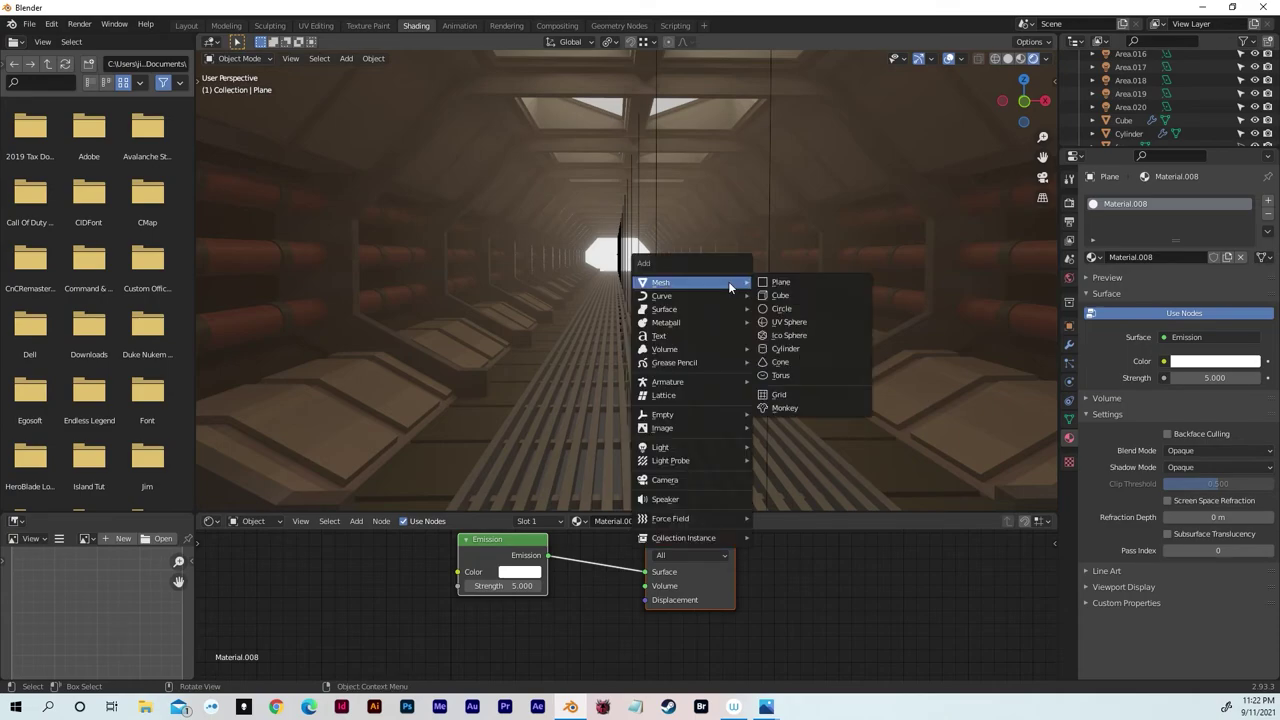
- Add a camera and align it to the current corridor view
left_click(700, 480)
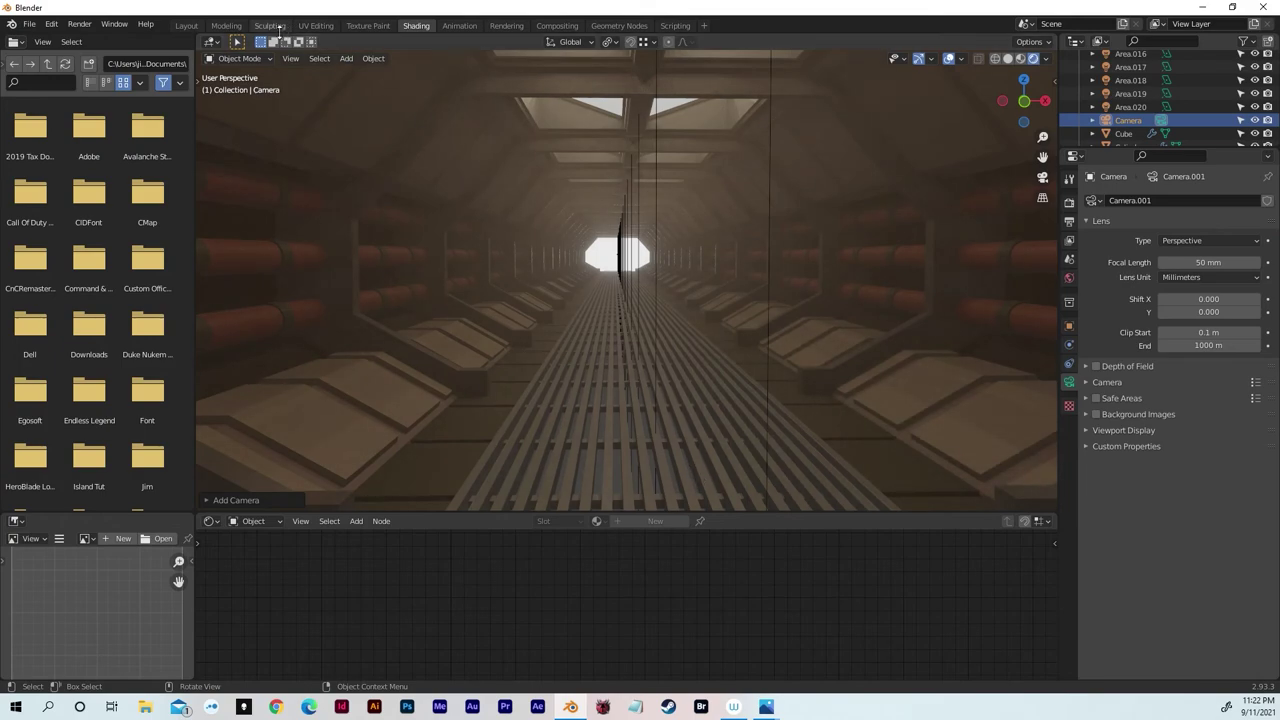
left_click(289, 59)
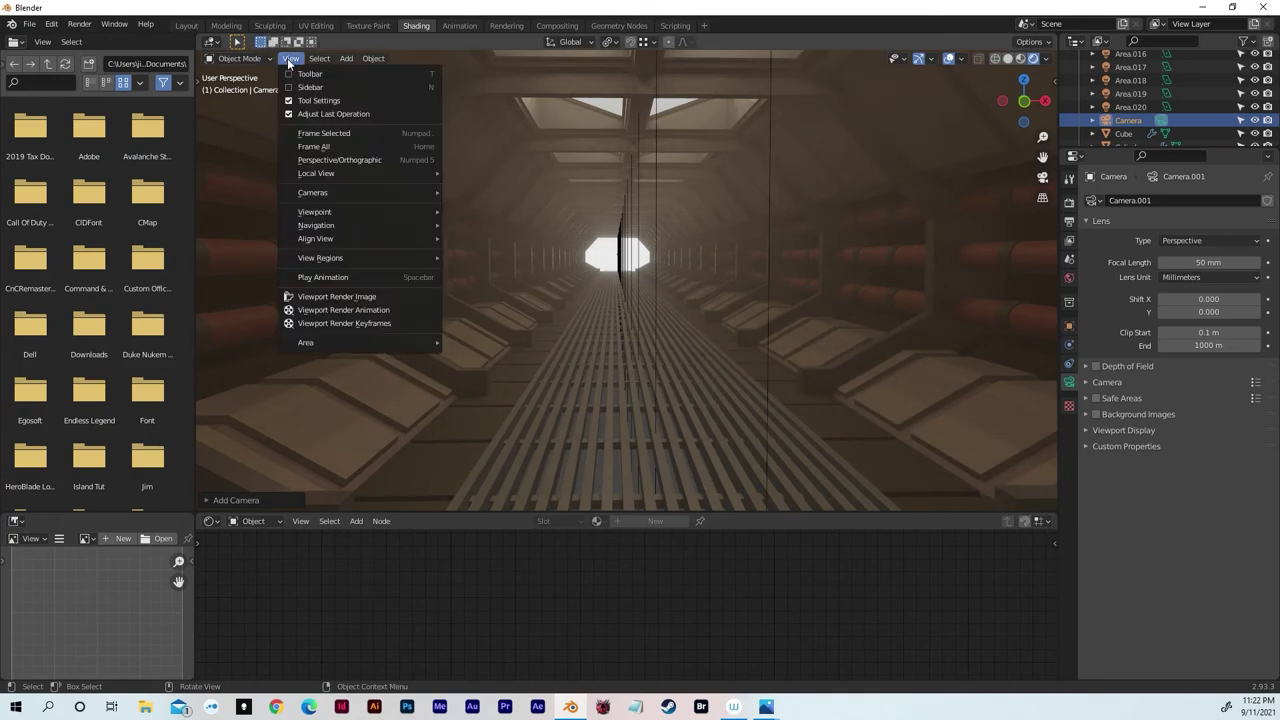
mouse_move(325, 240)
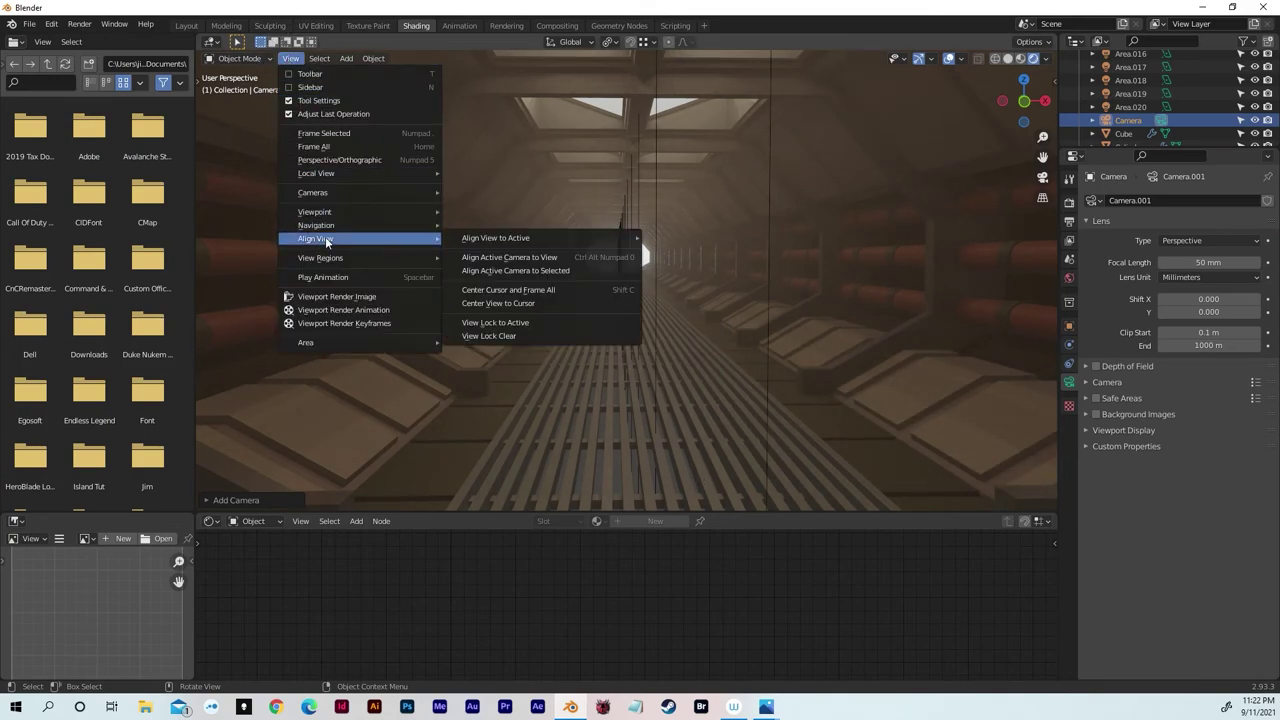
left_click(507, 258)
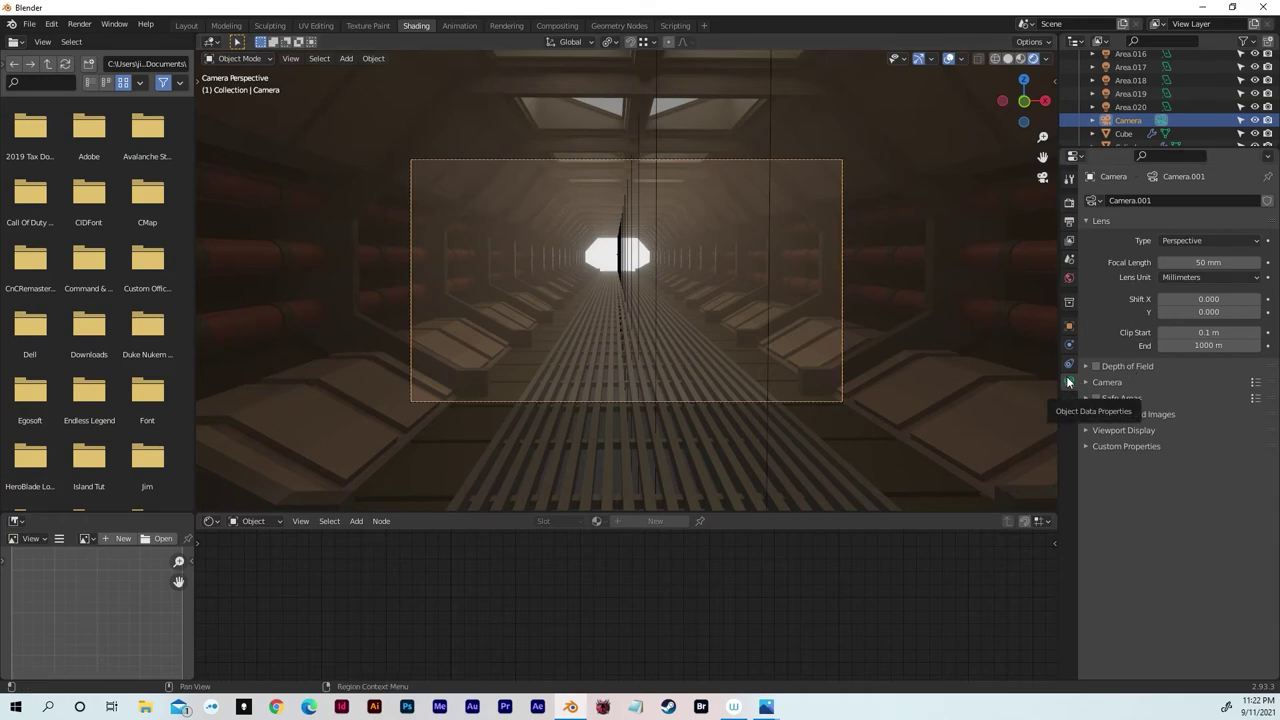
- Set the camera's focal length to 24 mm
left_click(1192, 263)
type("24")
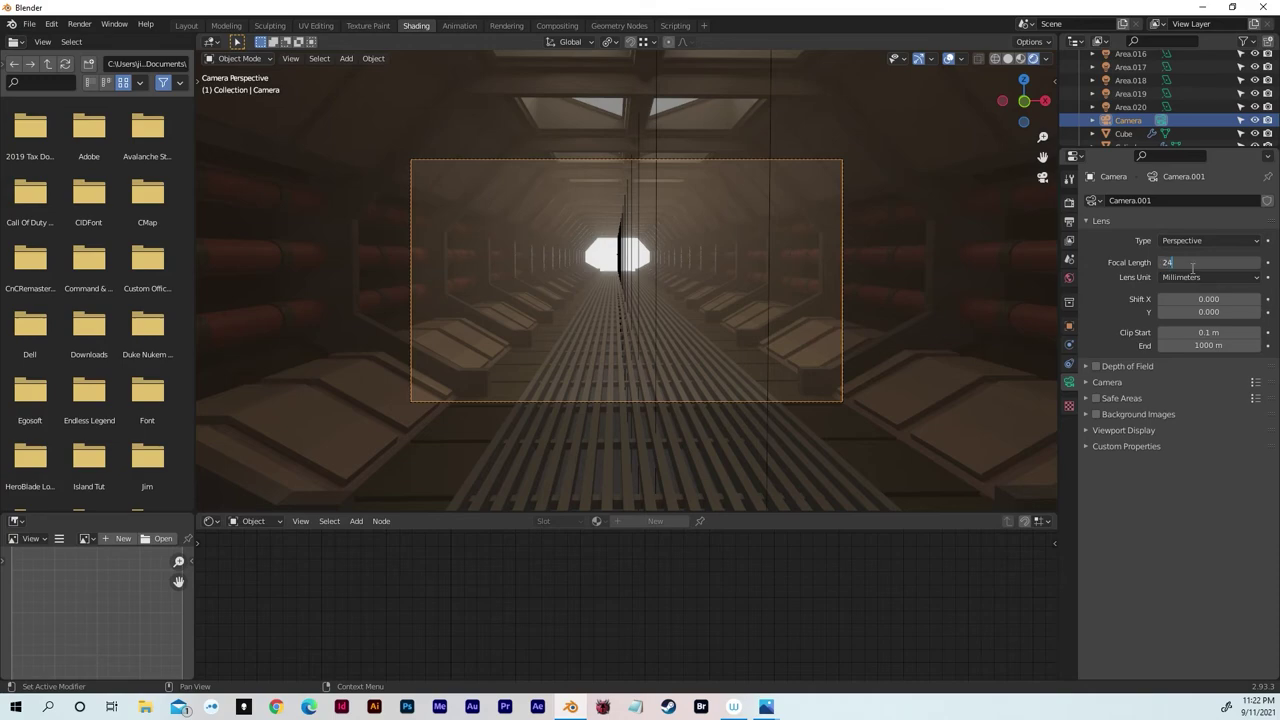
key("Return")
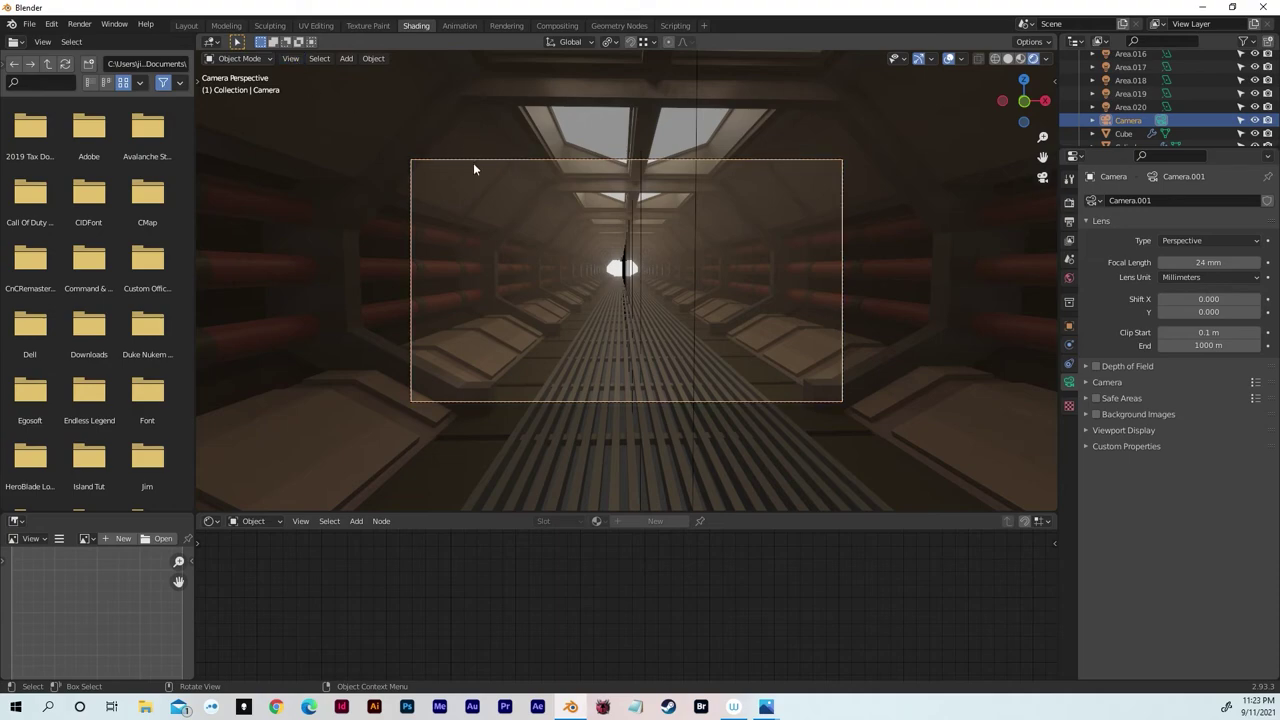
left_click(291, 59)
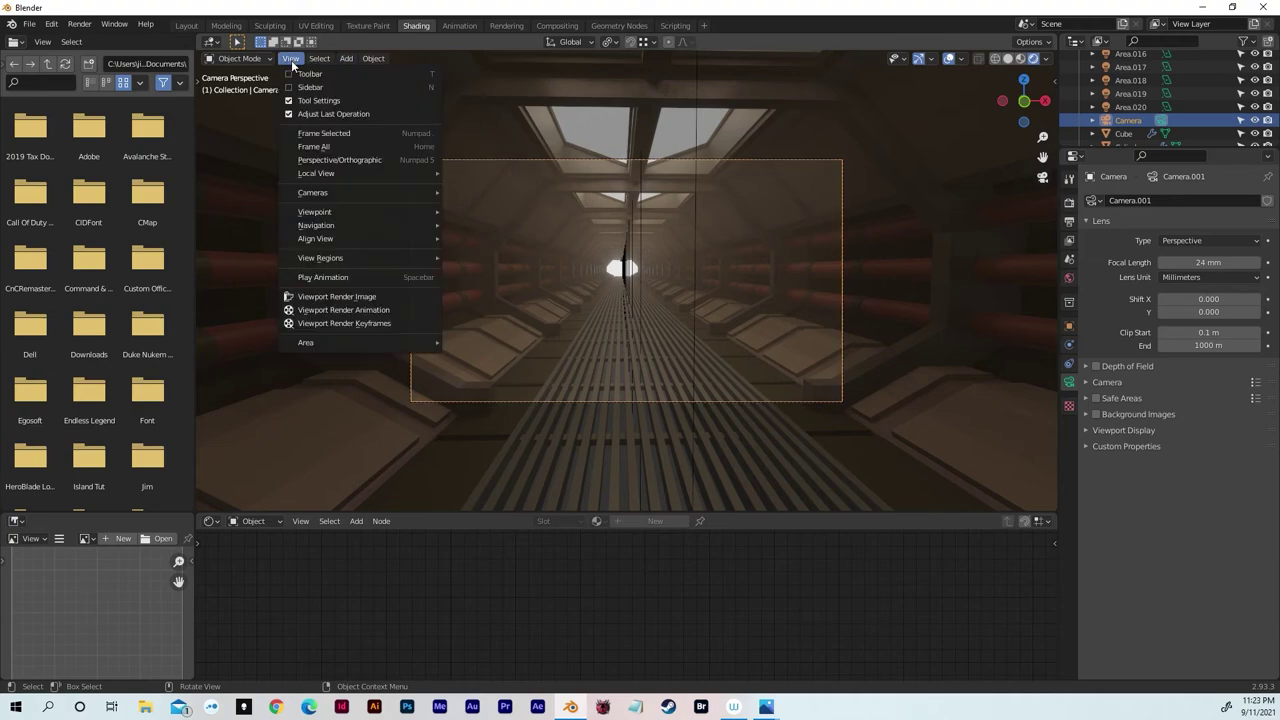
- Walk the camera far down the corridor toward the skylights using Walk Navigation
mouse_move(313, 230)
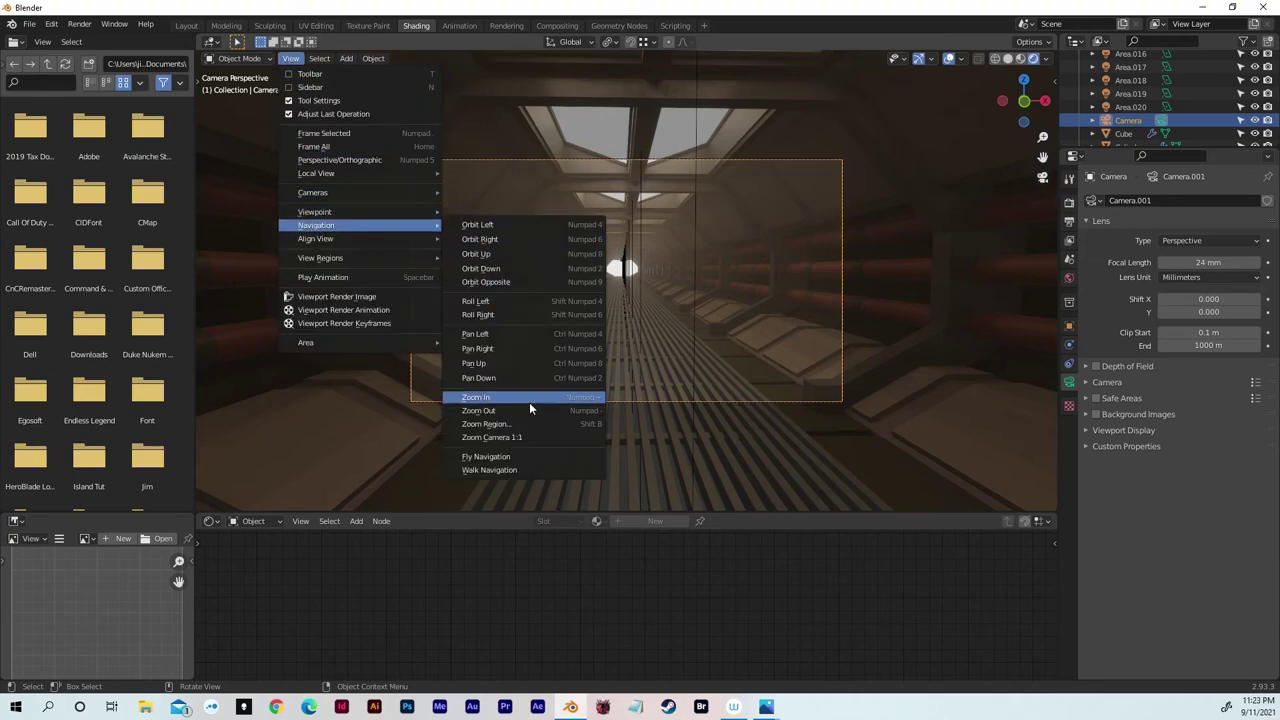
left_click(523, 470)
key("w")
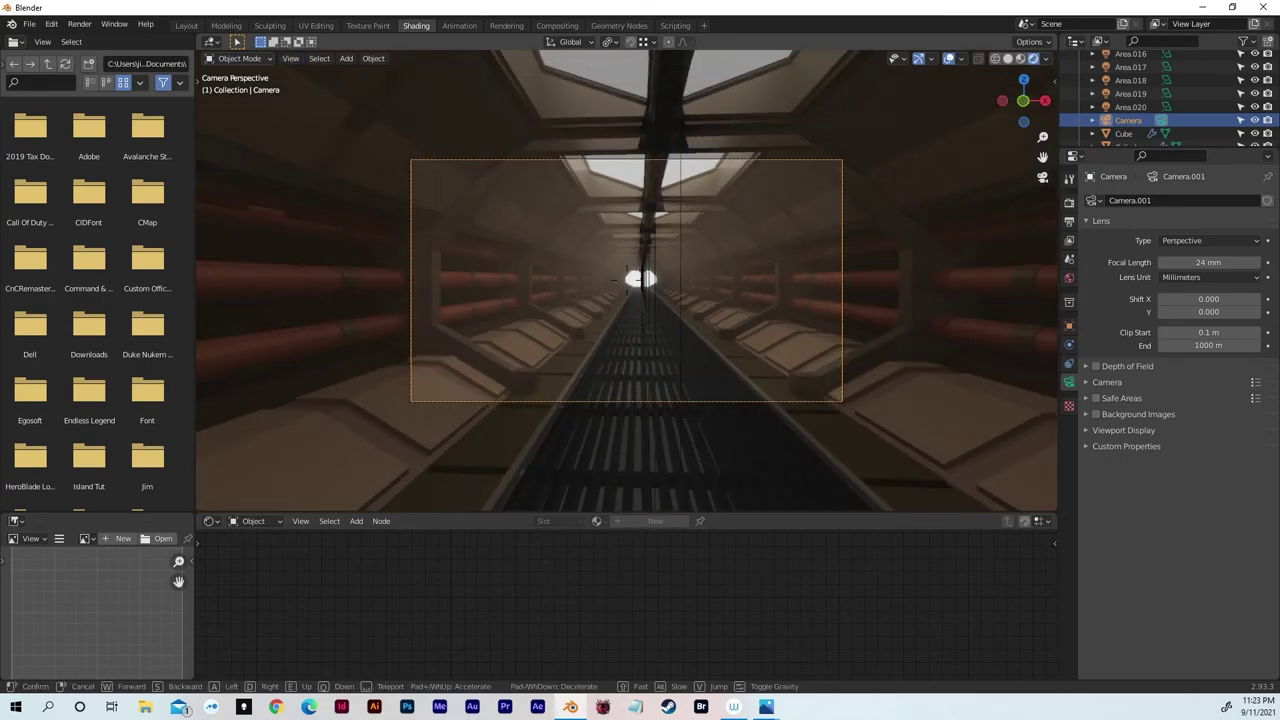
key("w")
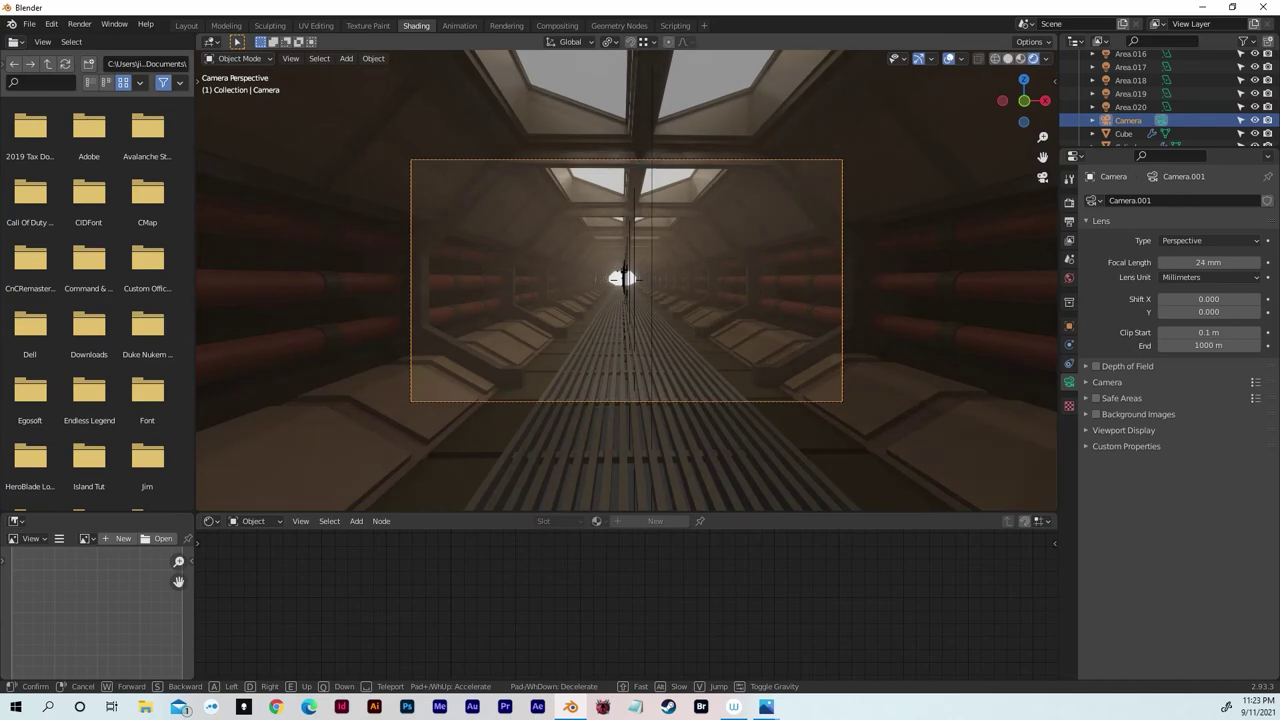
key("w")
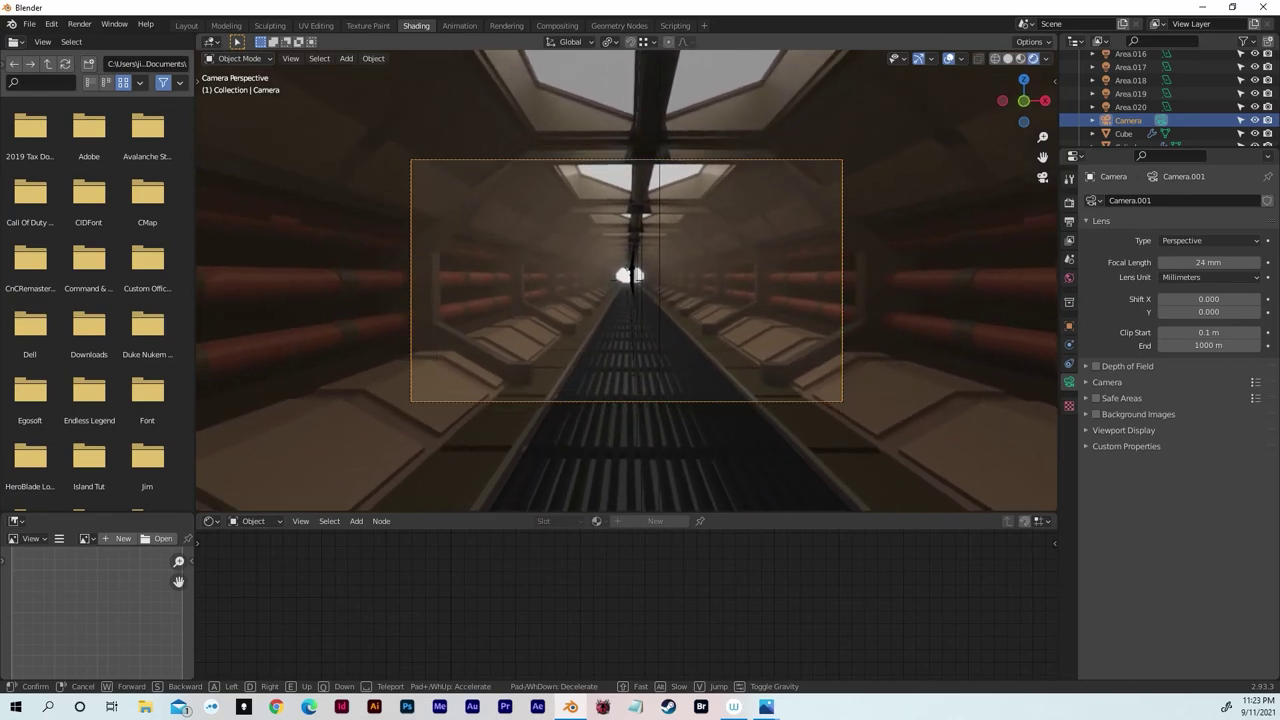
key("w")
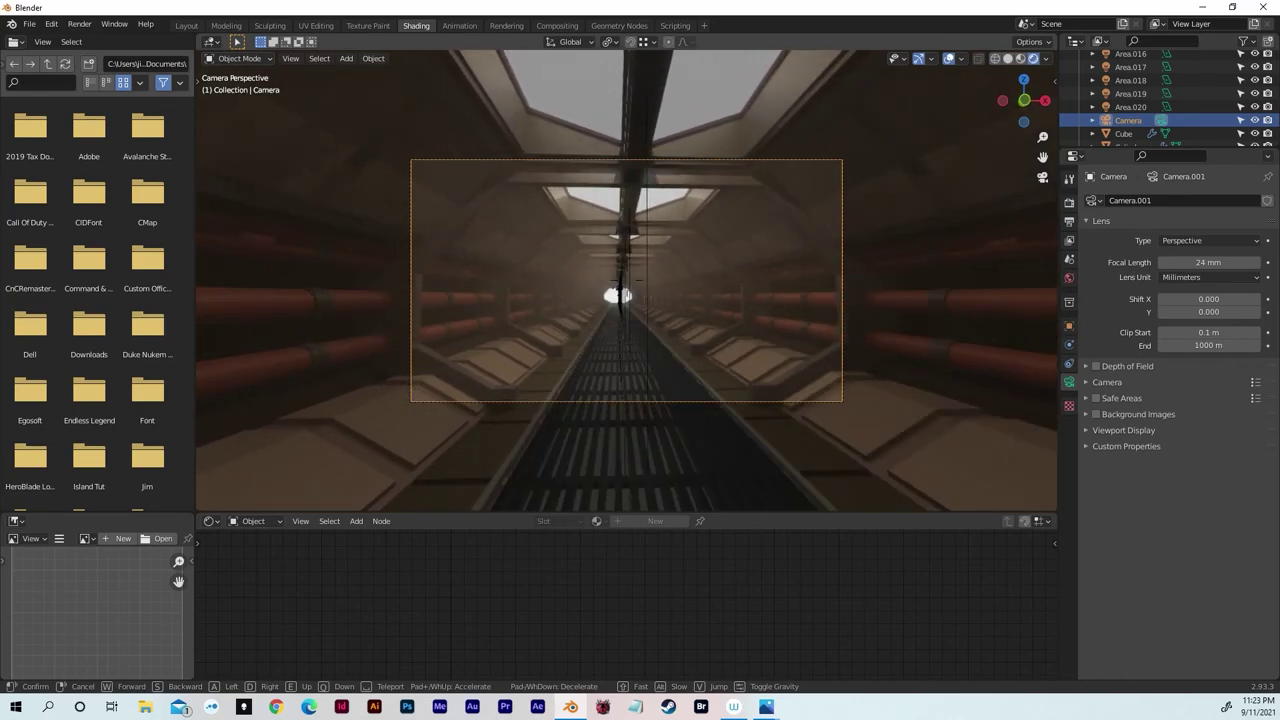
key("w")
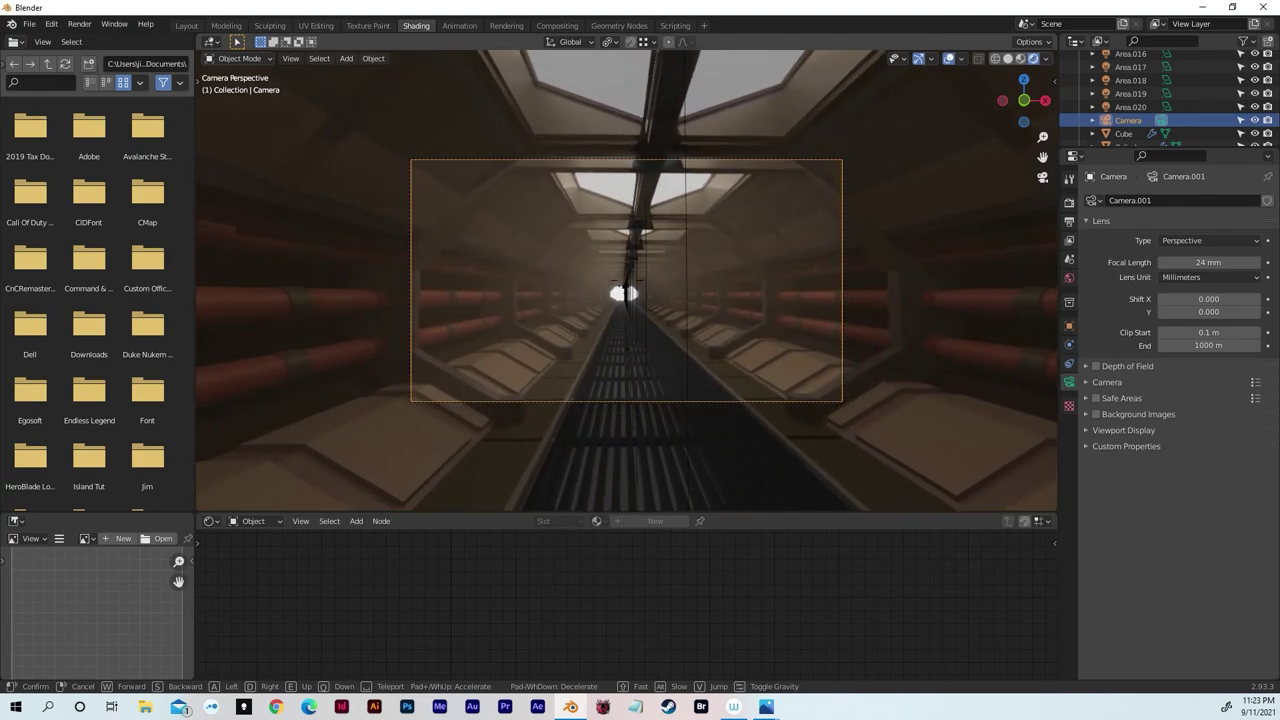
key("w")
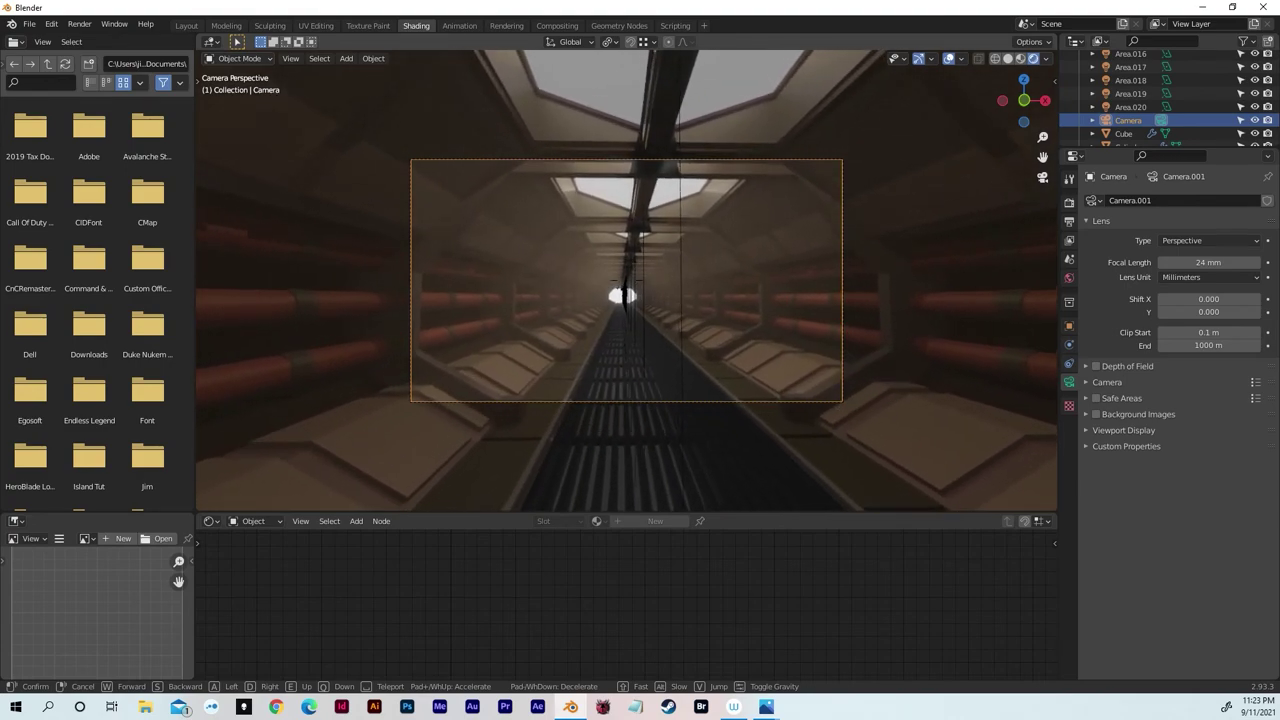
key("w")
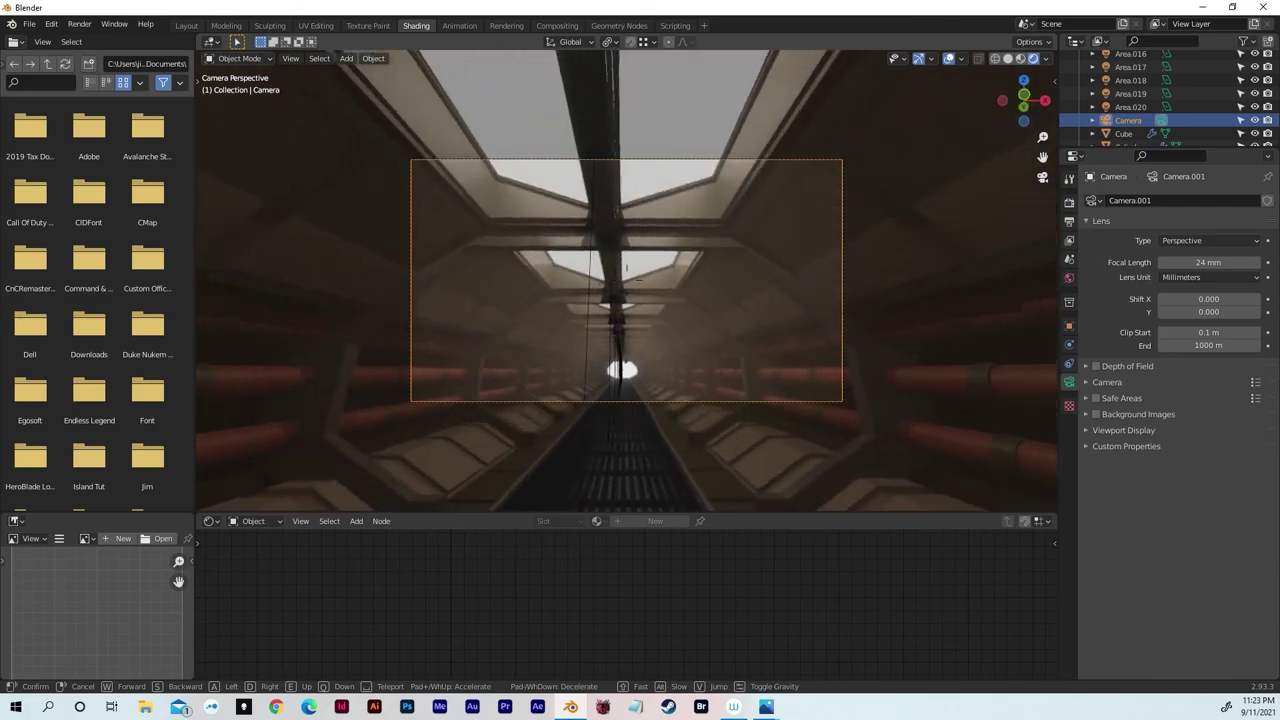
key("w")
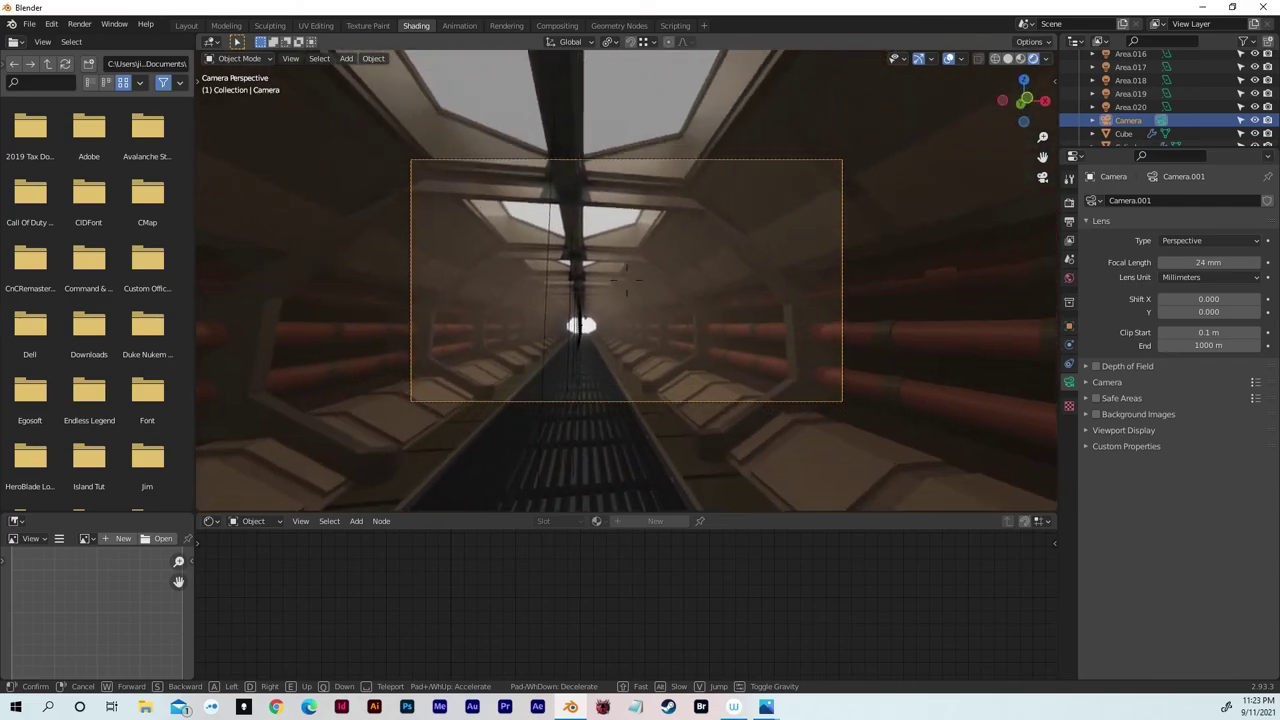
key("w")
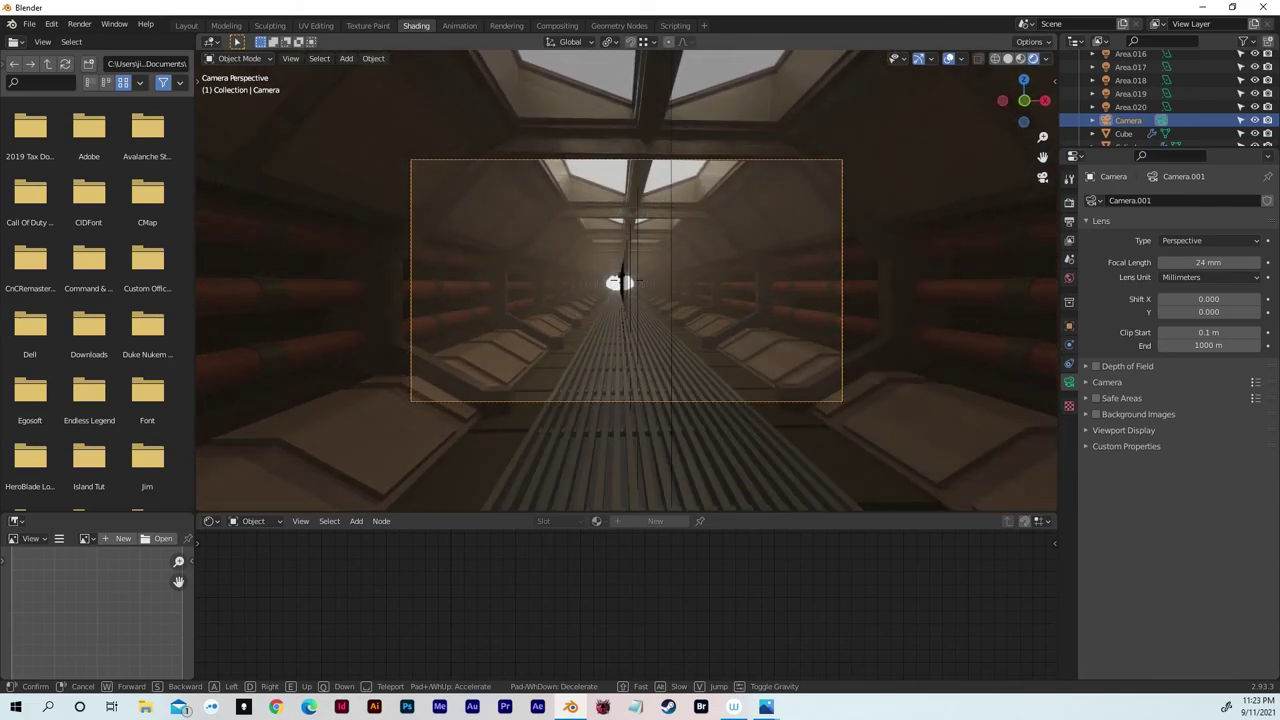
key("w")
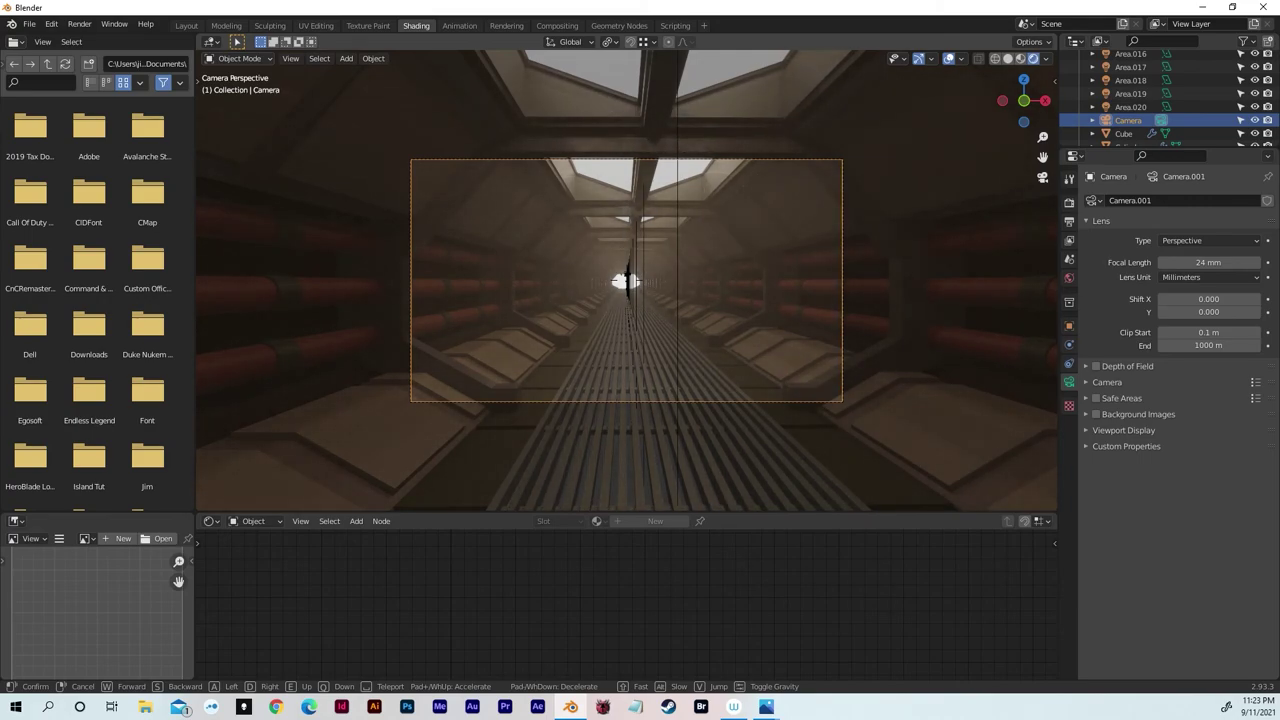
key("w")
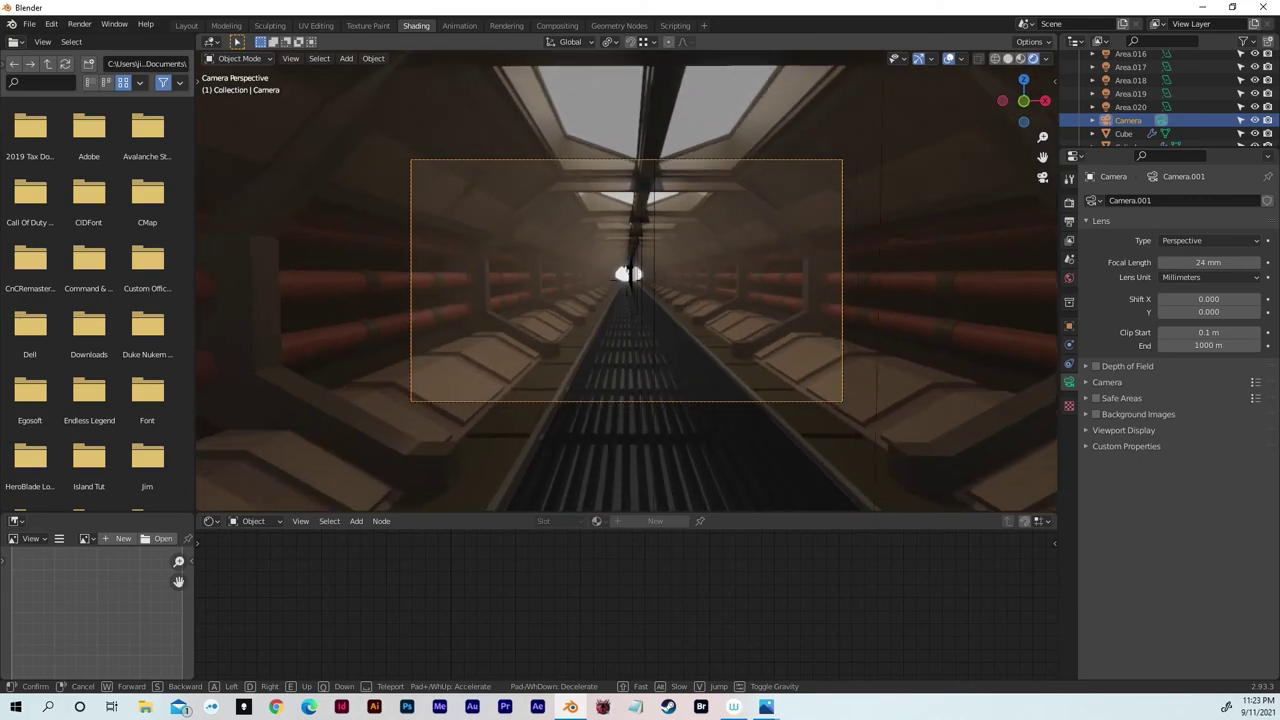
key("w")
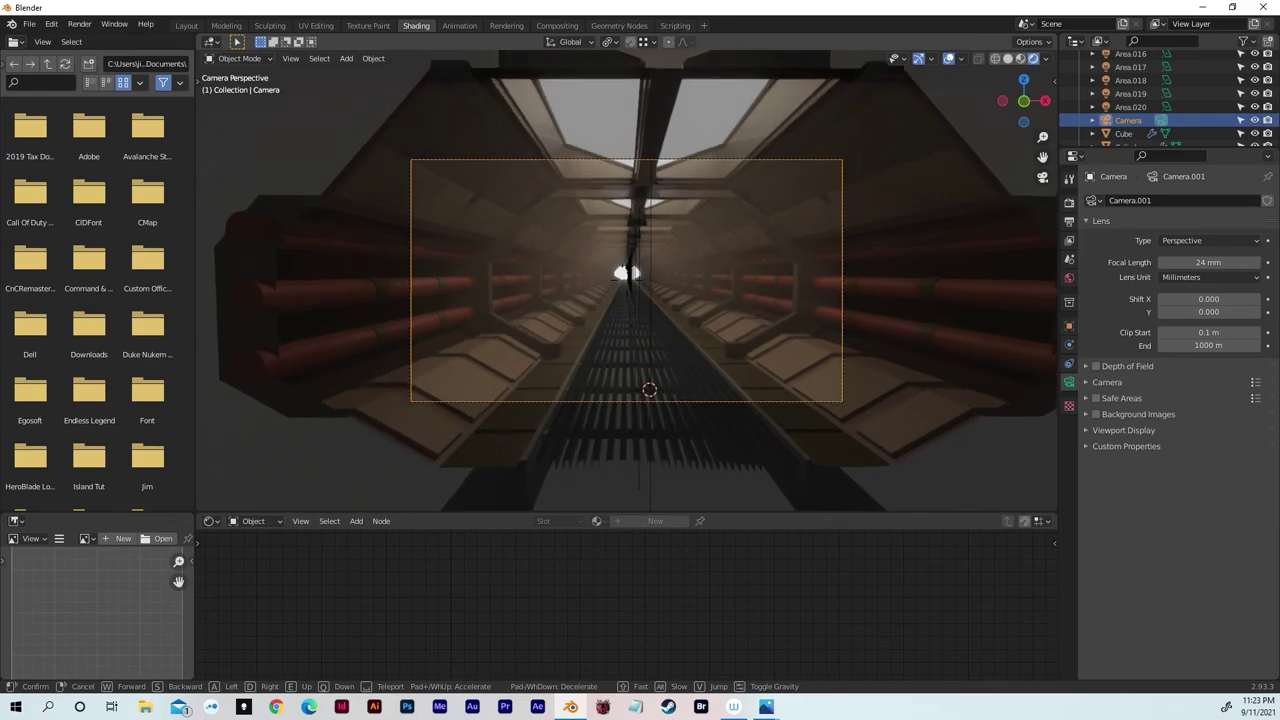
key("w")
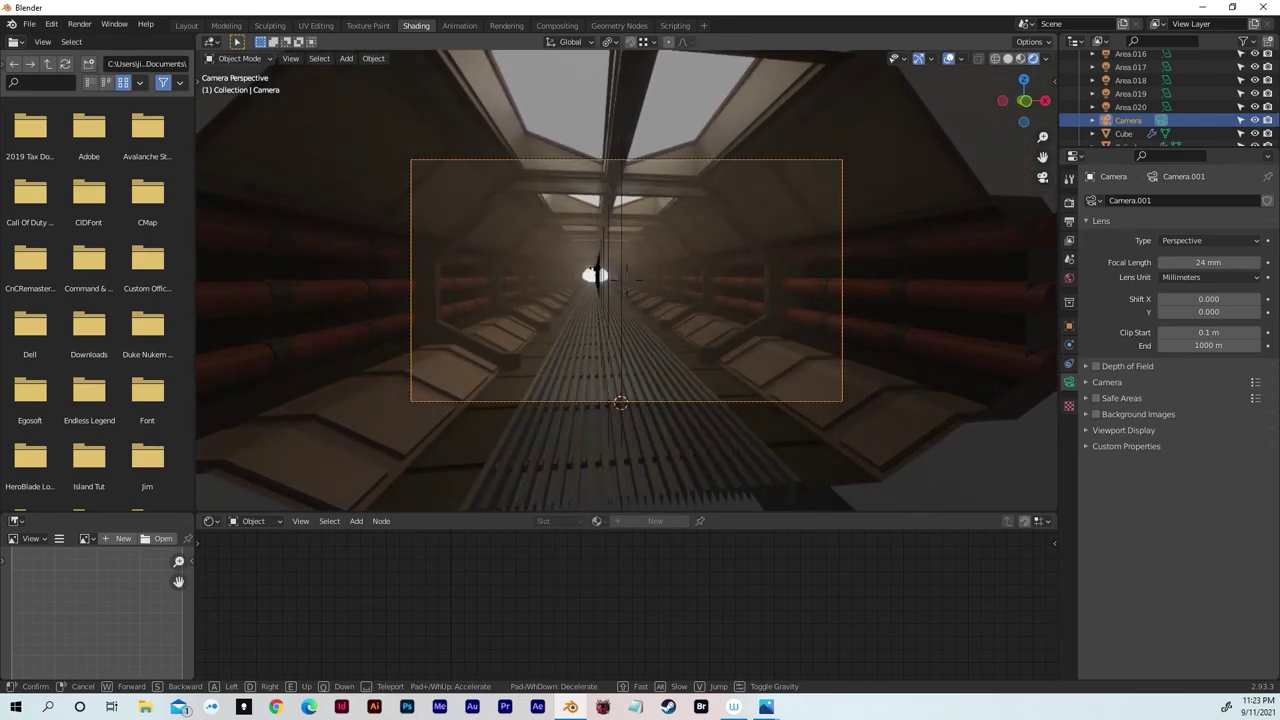
key("w")
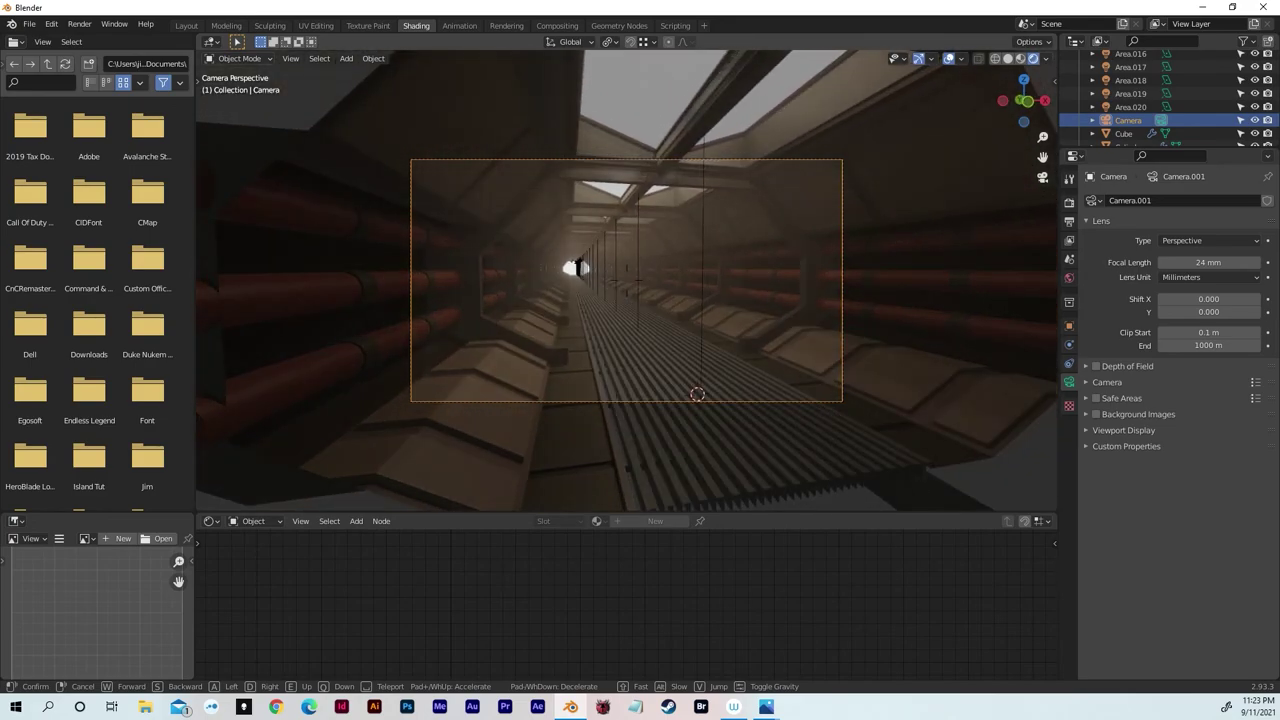
key("w")
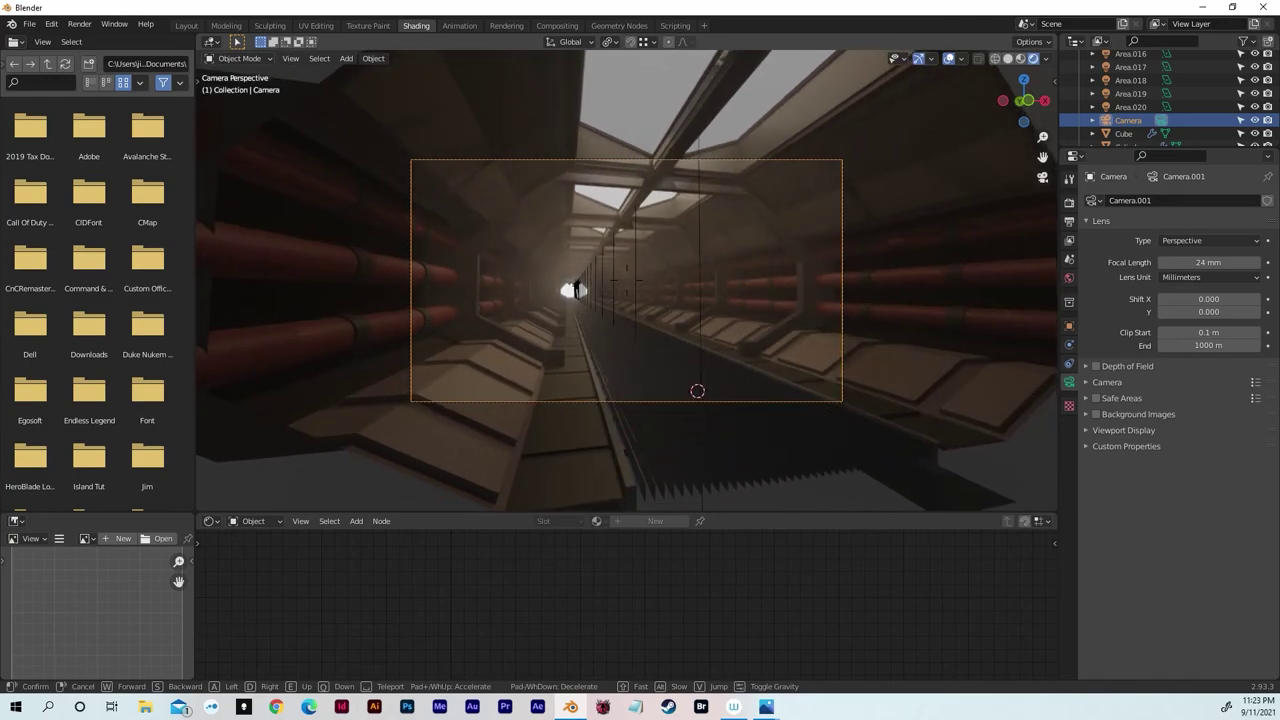
key("w")
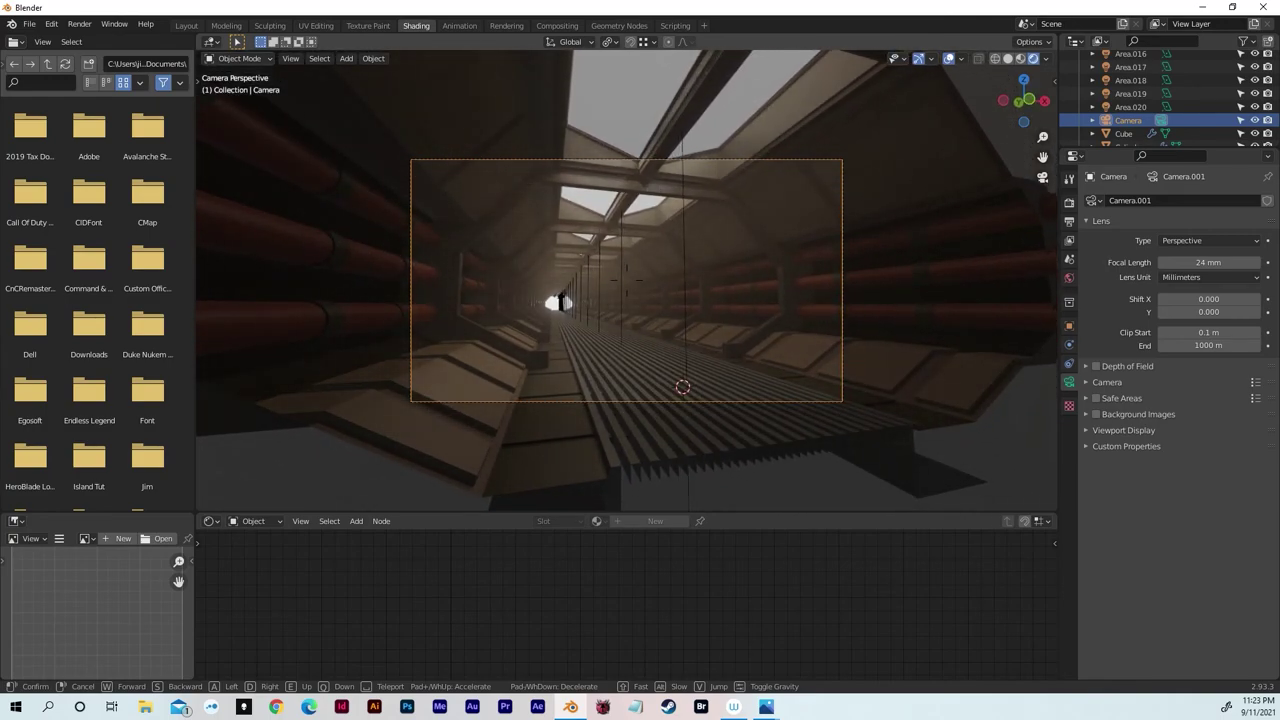
- Keep the new camera position, deselect everything, and render the shot with F12
left_click(627, 287)
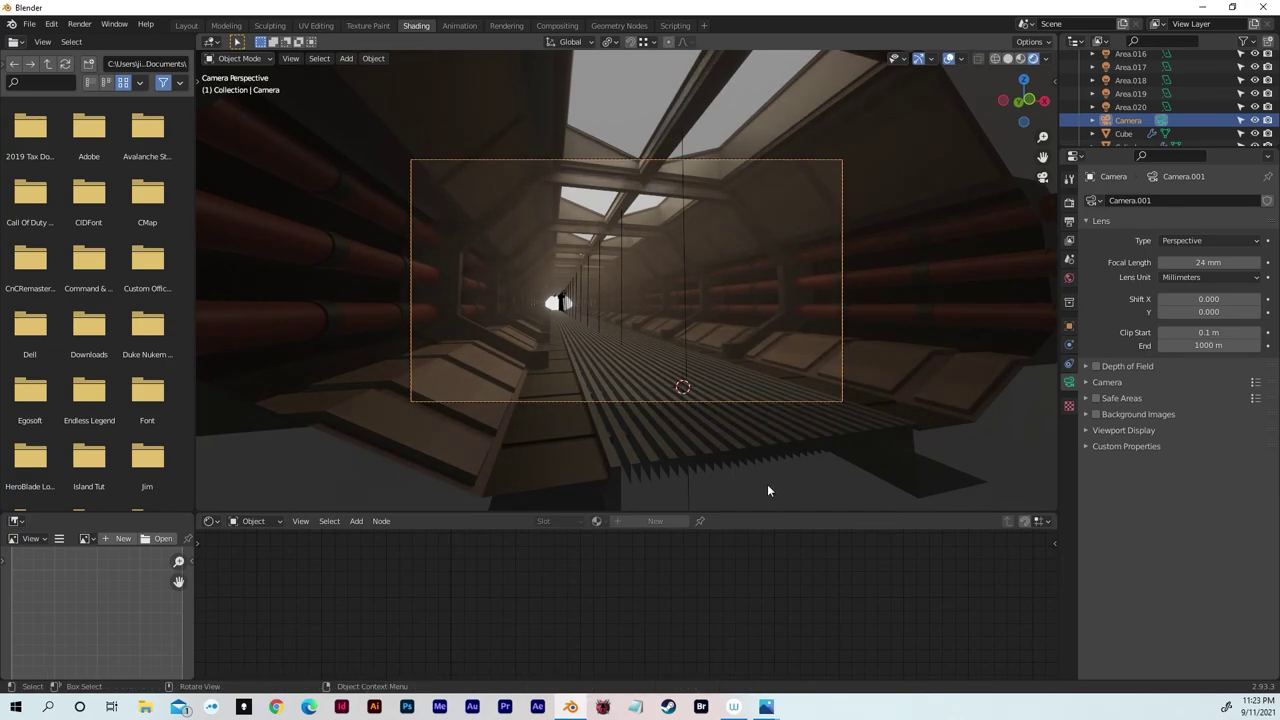
key("alt+a")
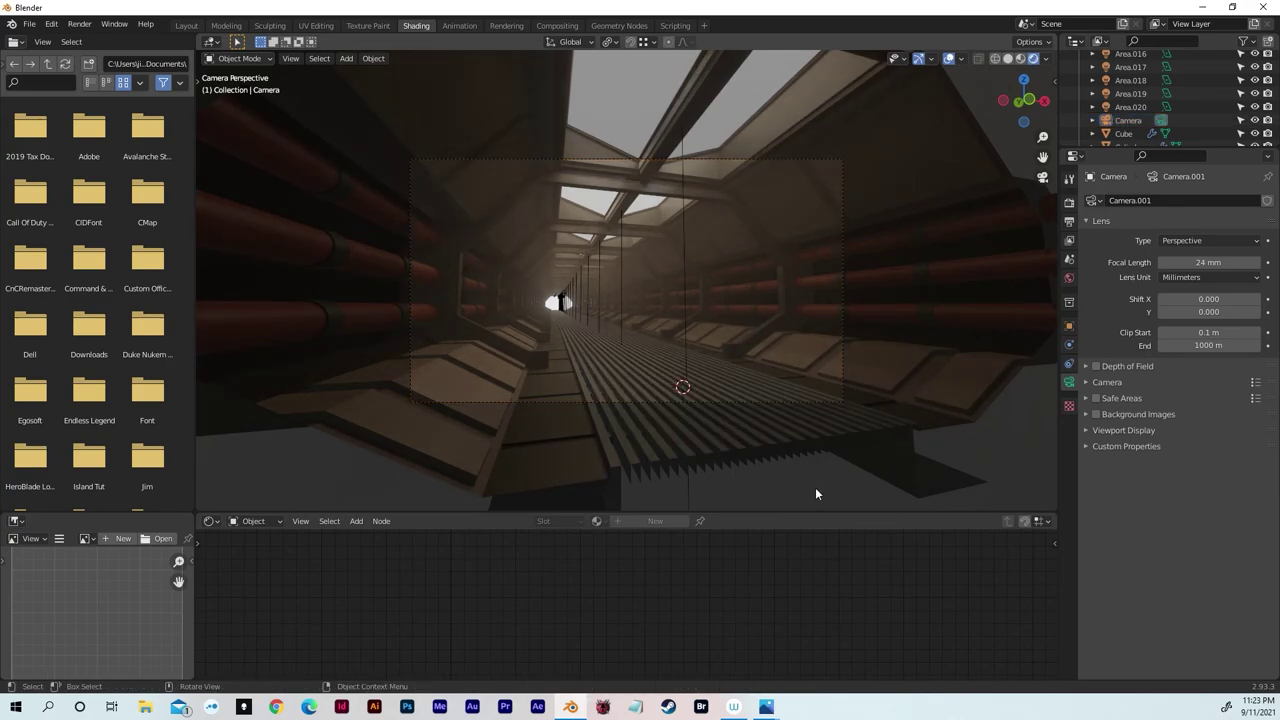
key("F12")
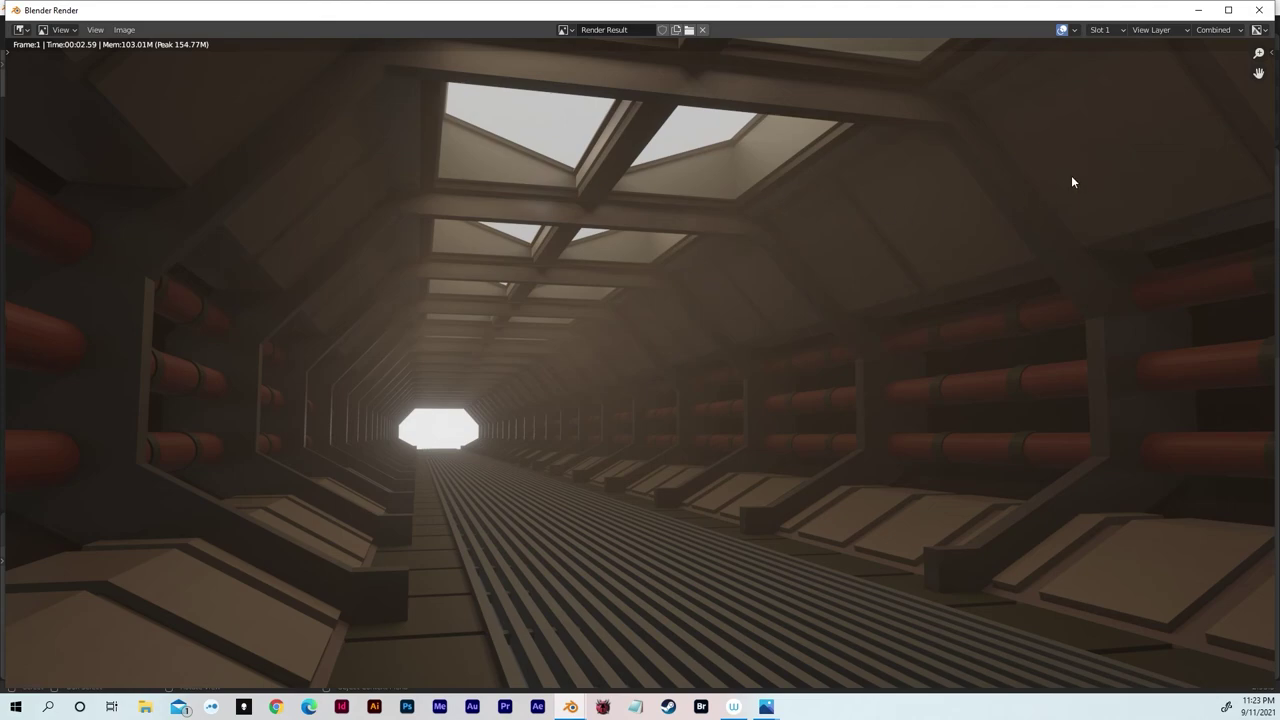
- Close the previous render, fit the camera frame to the viewport, and enable depth of field
left_click(1259, 10)
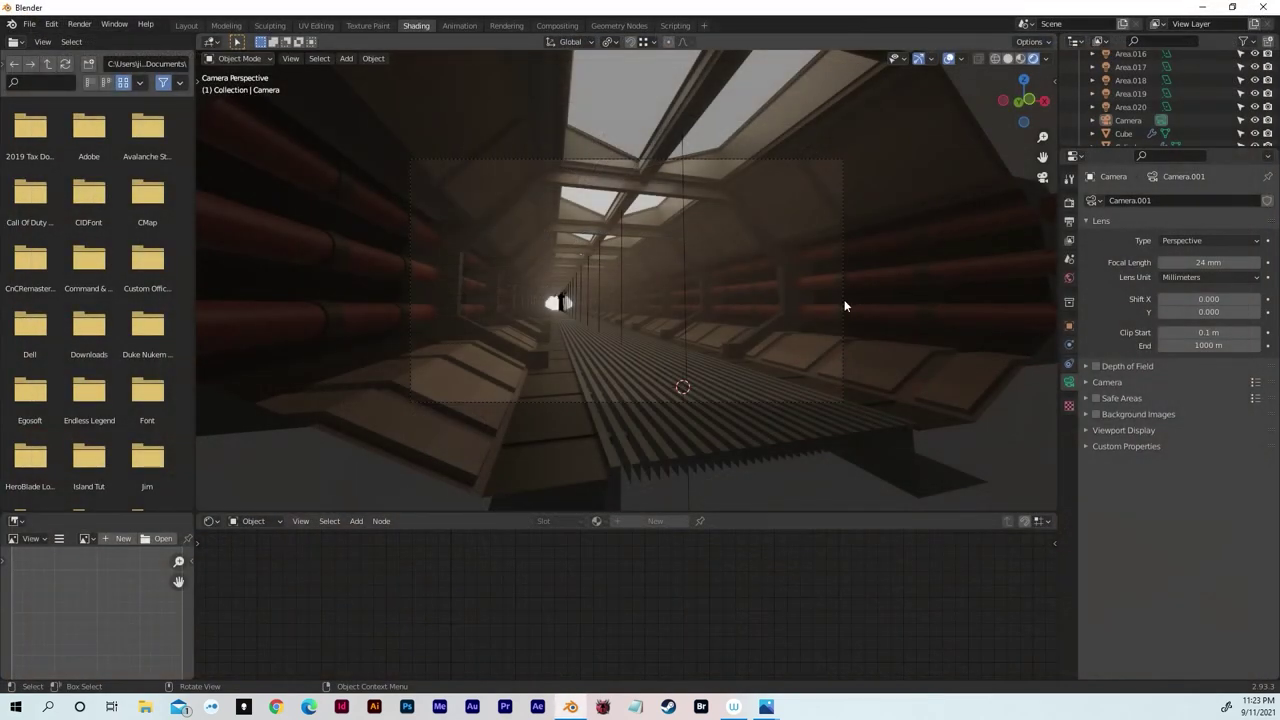
key("Home")
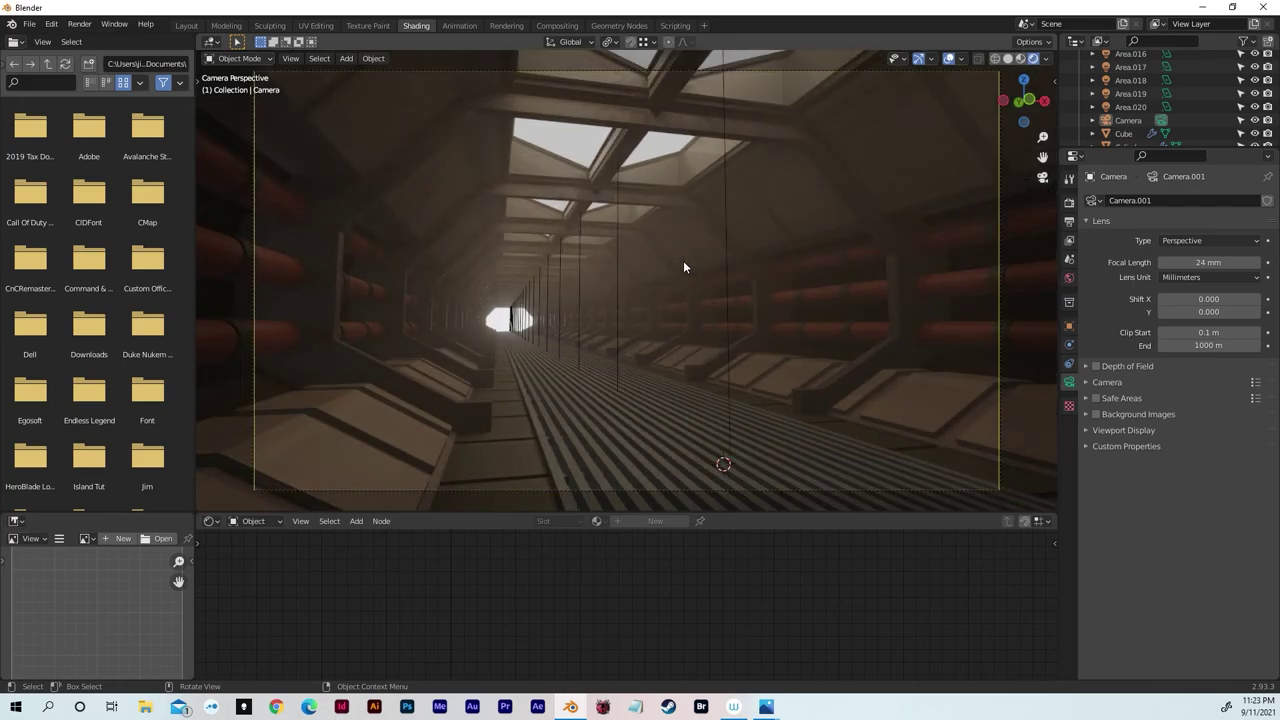
middle_click_drag(683, 260, 719, 274)
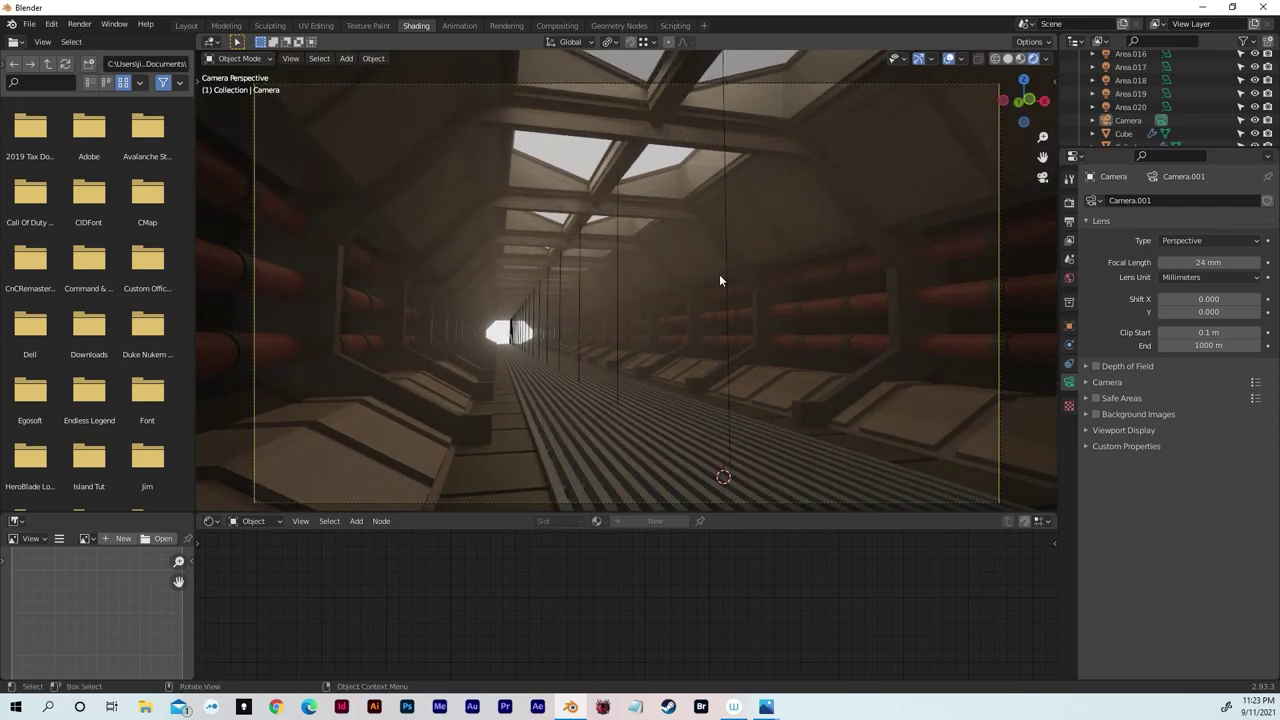
left_click(1096, 366)
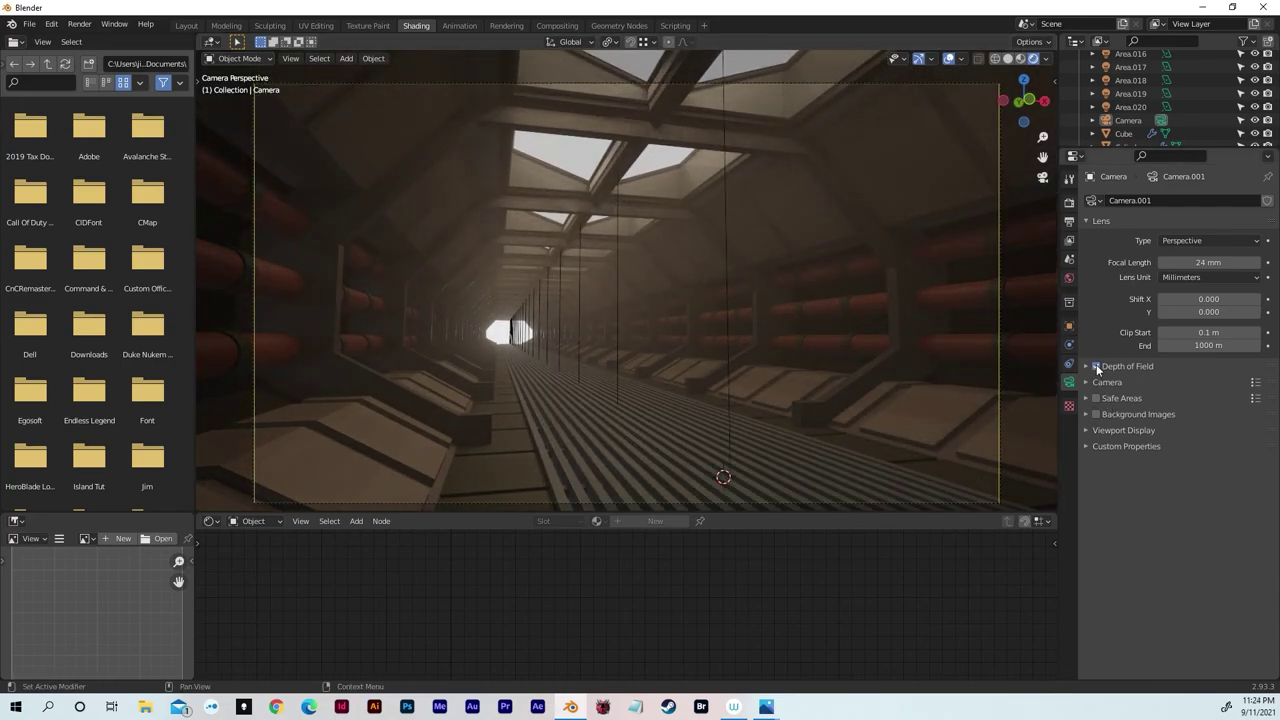
left_click(1086, 366)
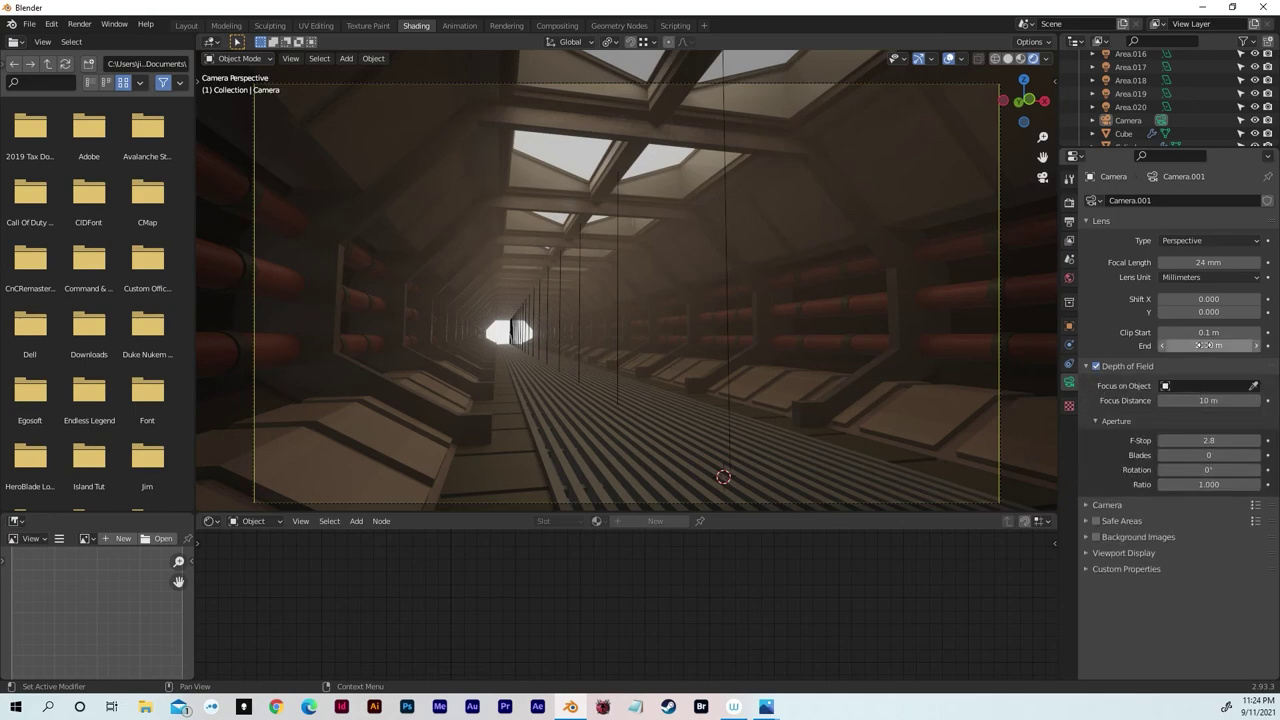
- Set the depth-of-field F-Stop to 1.5, then render a test frame and close it
left_click(1214, 440)
type("0.5")
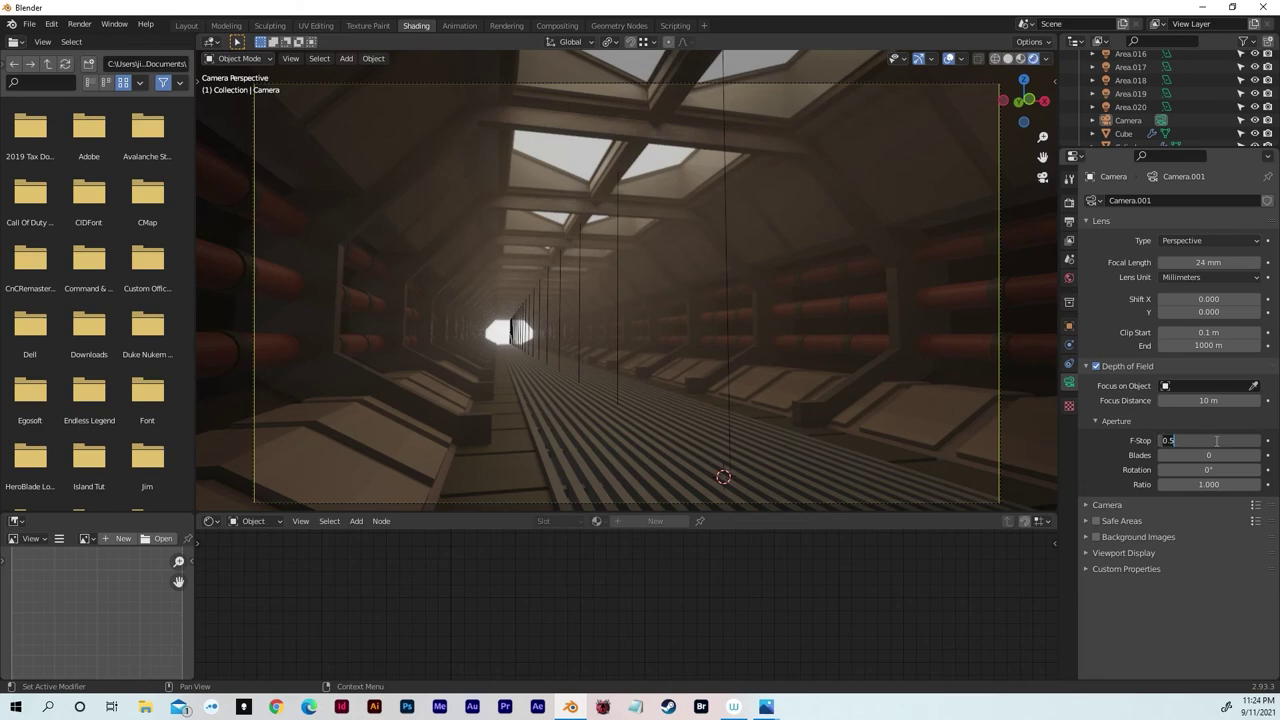
key("BackSpace")
key("BackSpace")
key("BackSpace")
type("1.5")
key("Return")
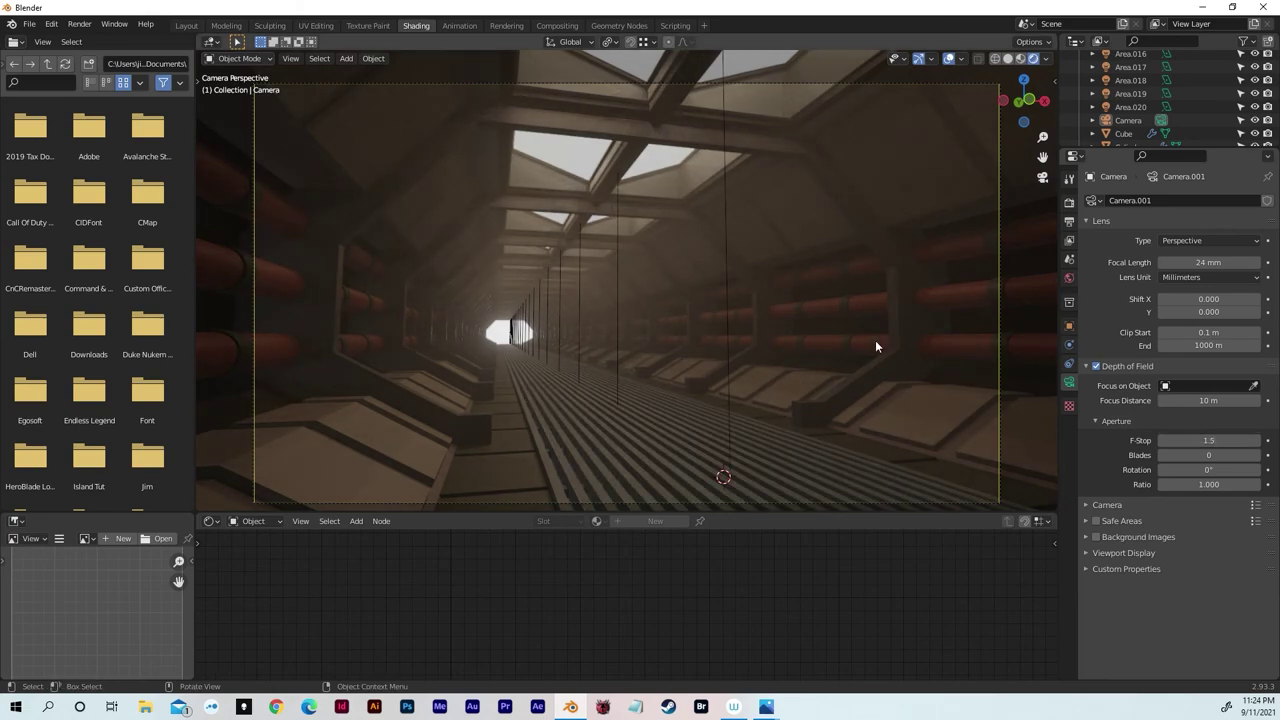
key("F12")
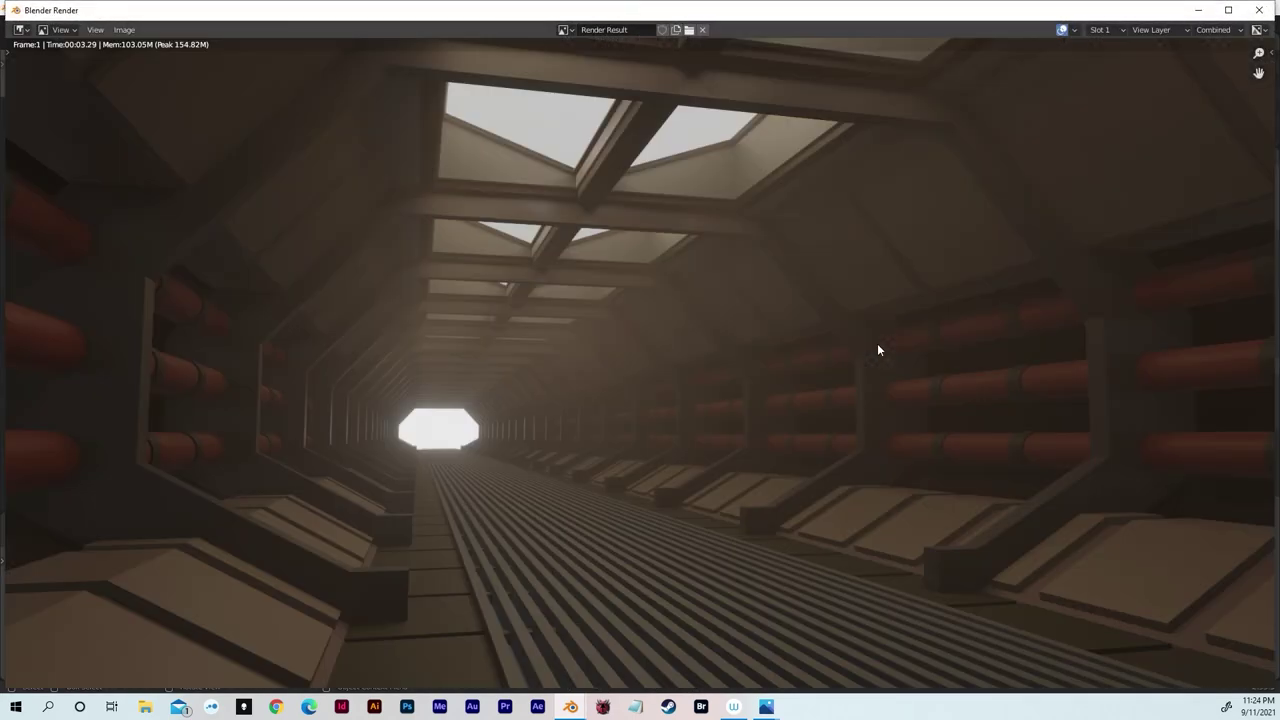
left_click(1259, 9)
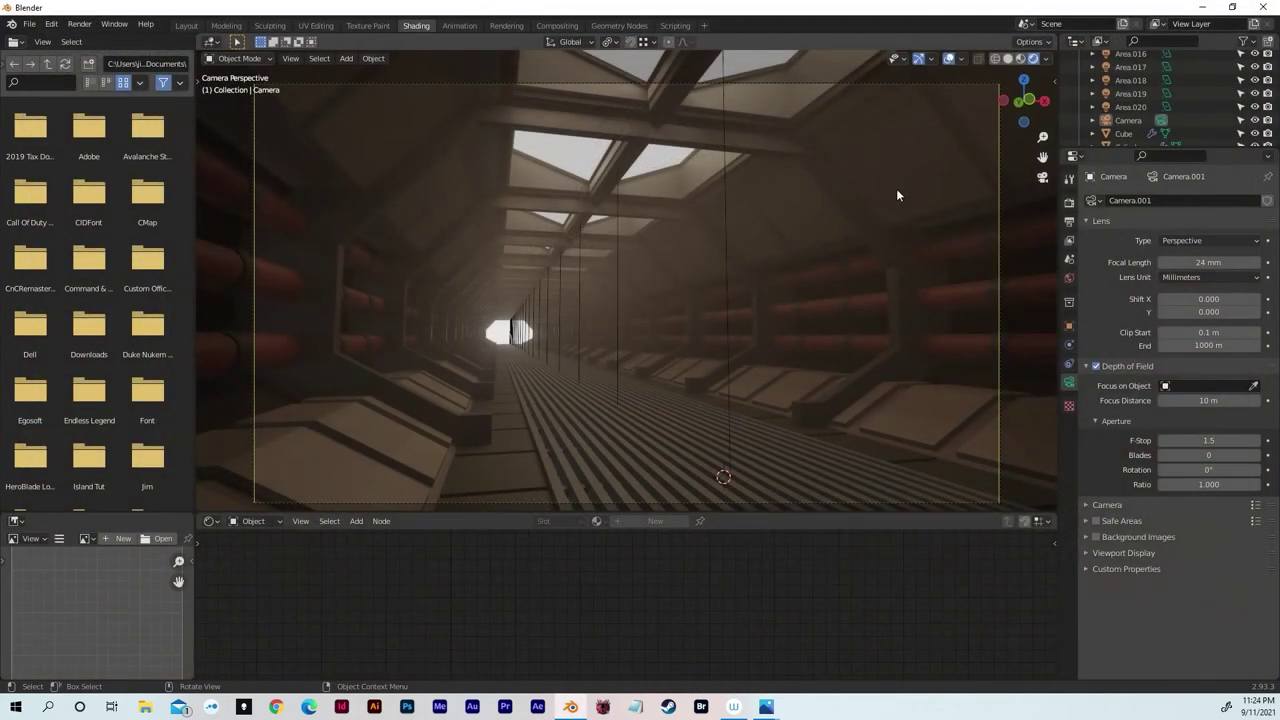
- Lower the area light's power to 1500 W and check a test render
left_click(724, 252)
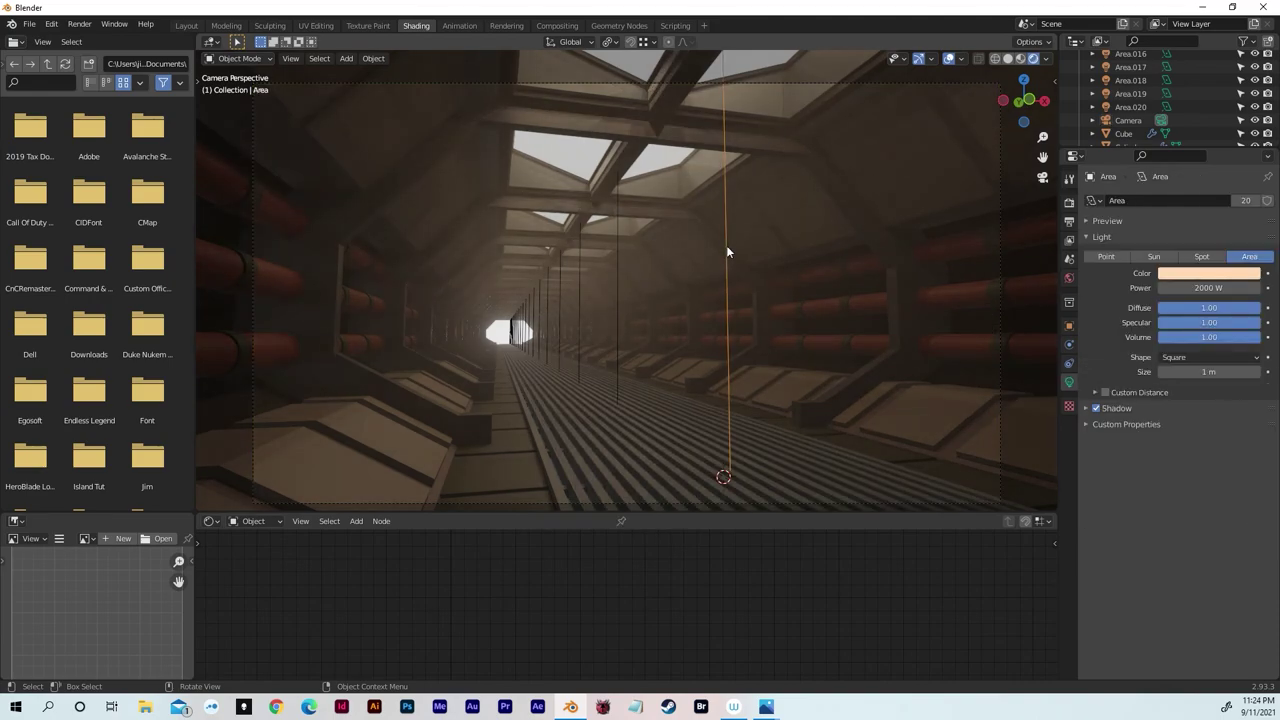
left_click(1205, 288)
type("1500")
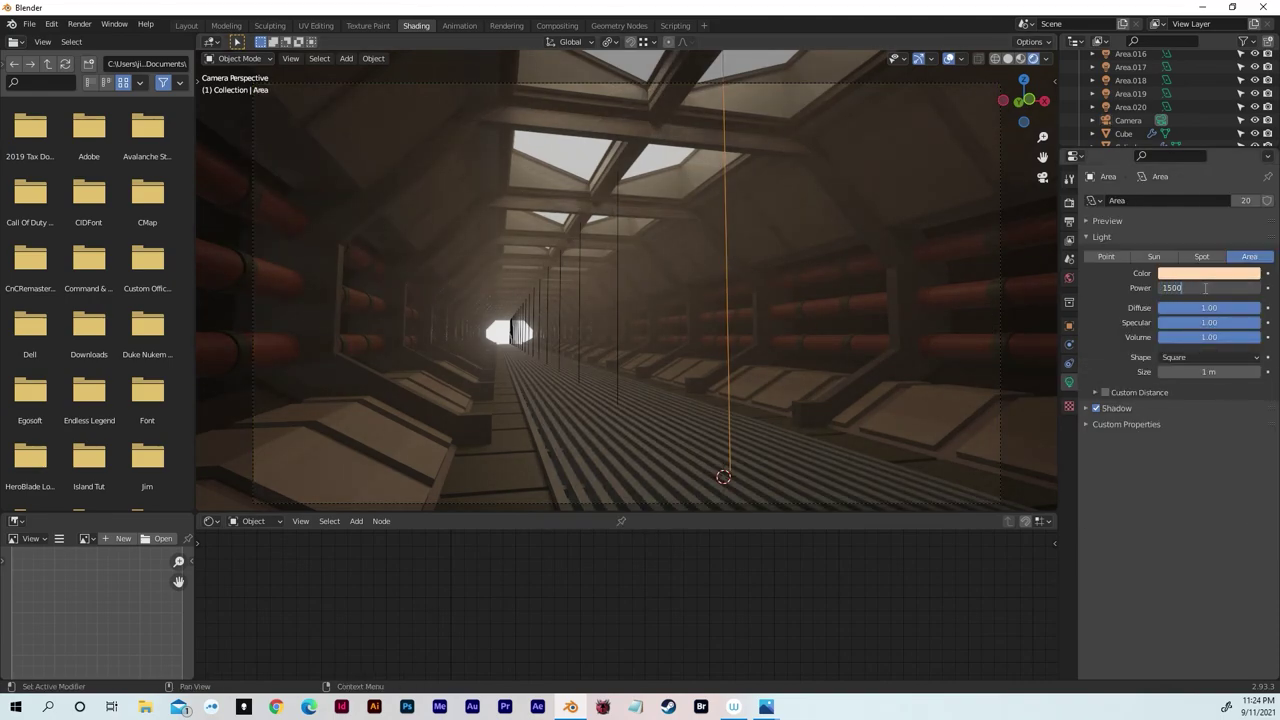
key("Return")
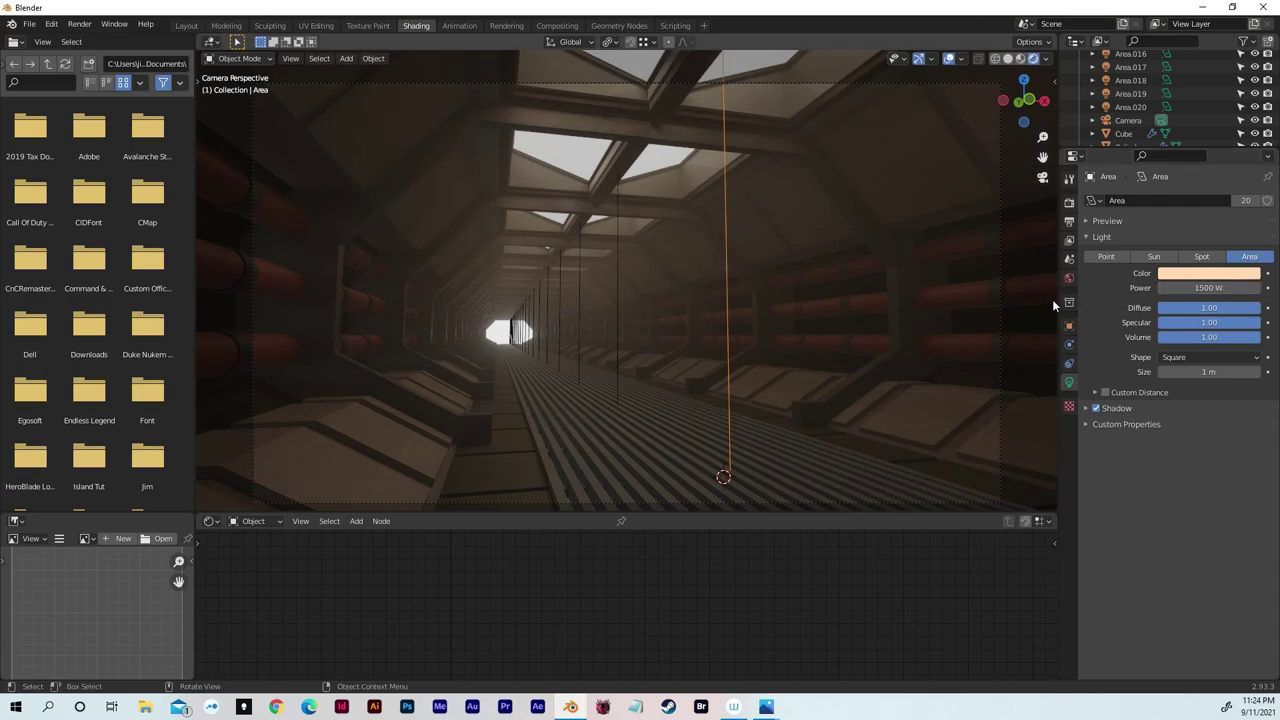
key("F12")
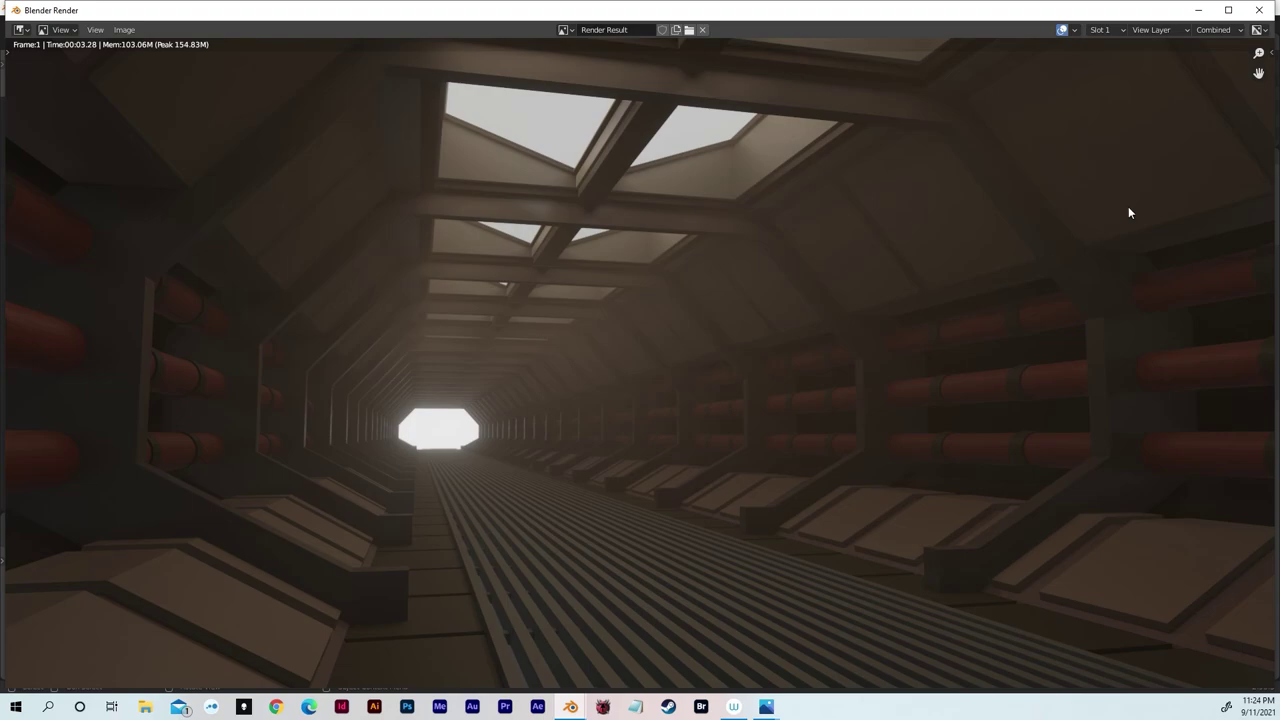
left_click(1259, 10)
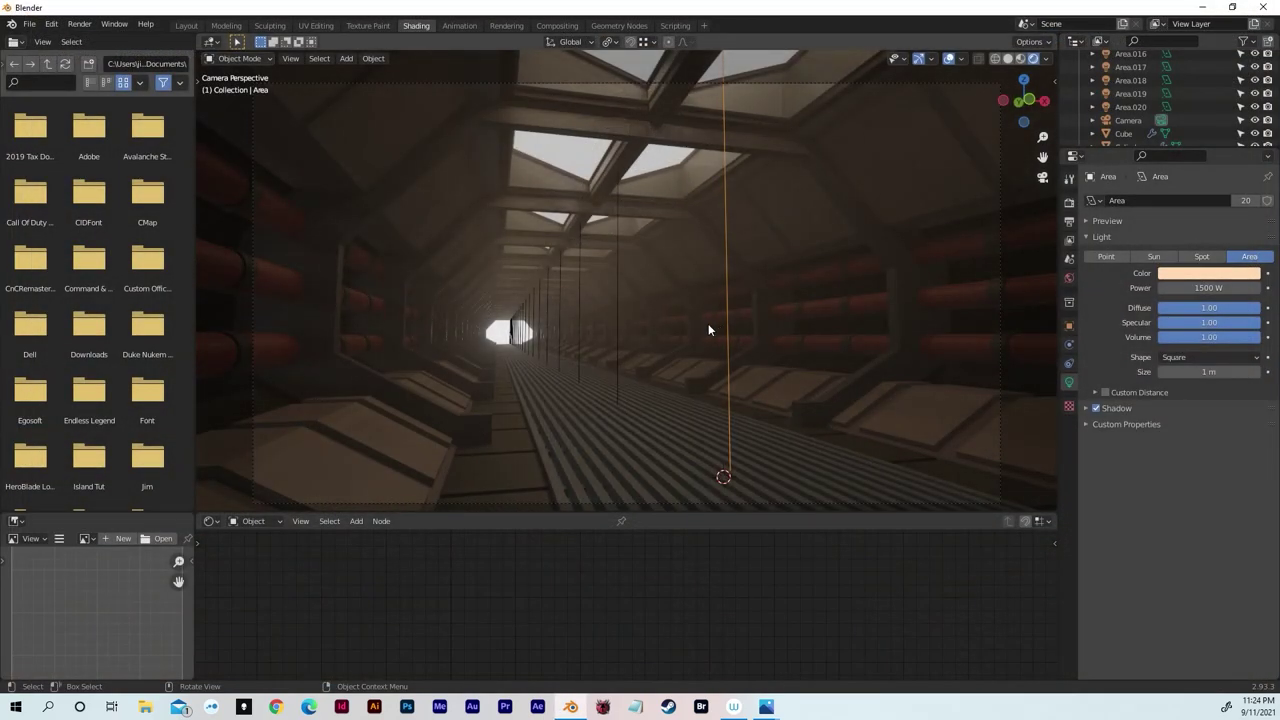
- Set the glowing end plane's material Shadow Mode to None
middle_click_drag(735, 330, 514, 374)
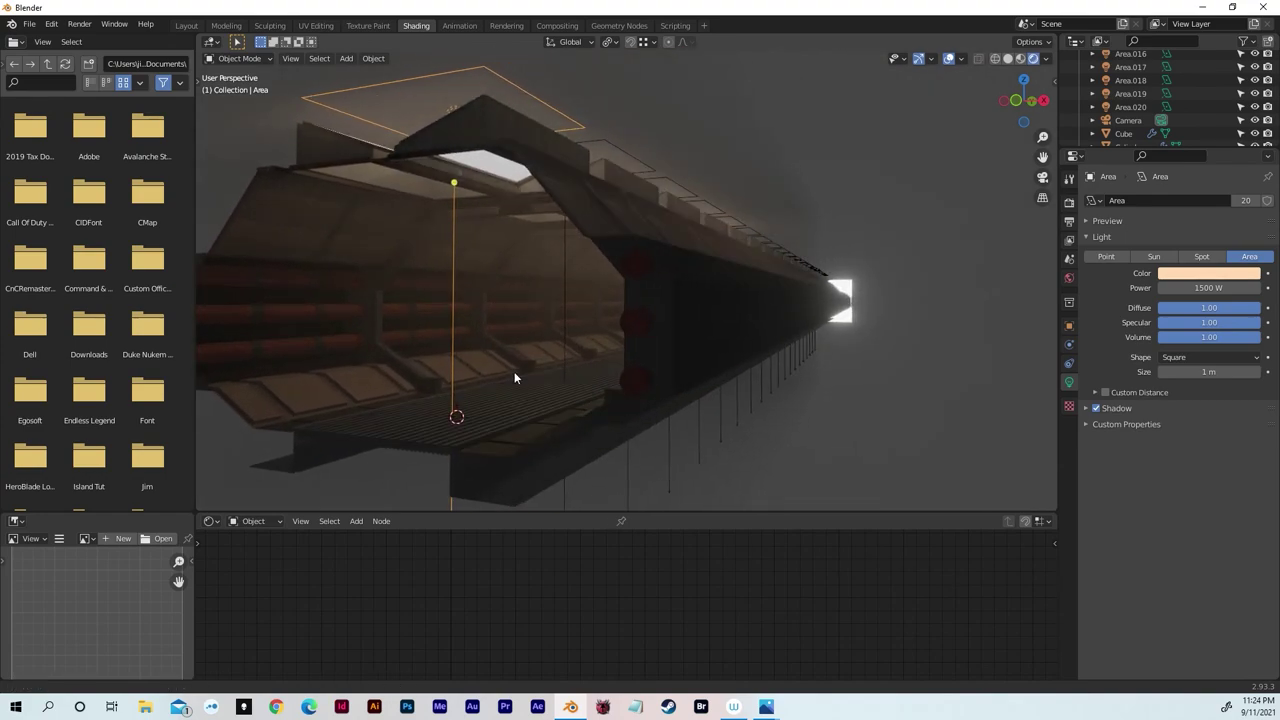
left_click(849, 294)
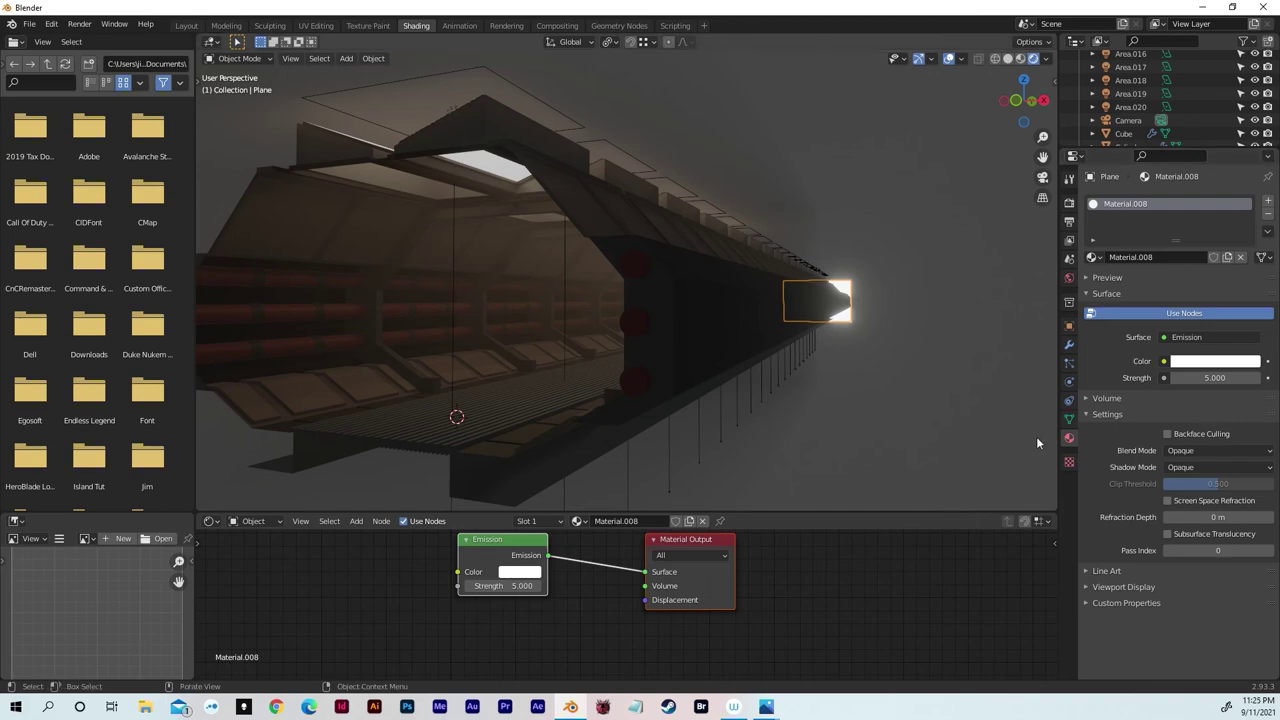
left_click(1178, 467)
left_click(1185, 455)
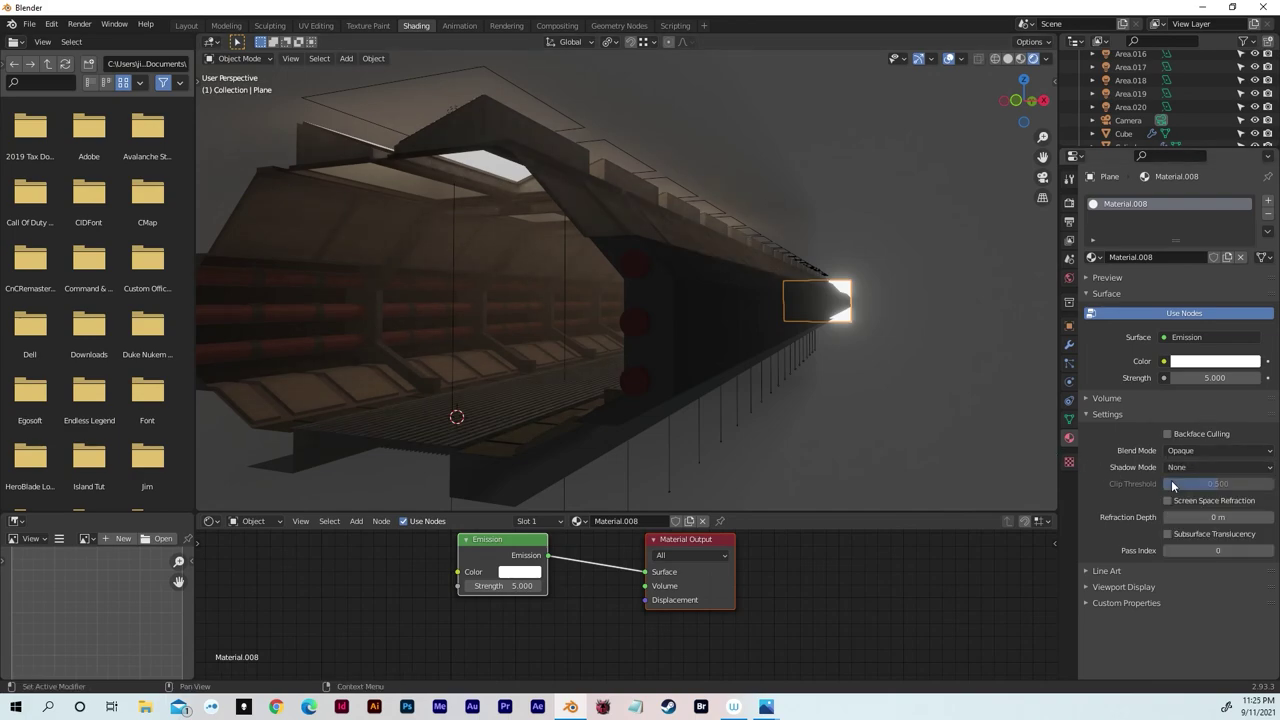
- Return to the camera view and render a fresh frame to check the result
mouse_move(928, 432)
middle_mouse_down()
mouse_move(976, 434)
mouse_move(913, 434)
middle_mouse_up()
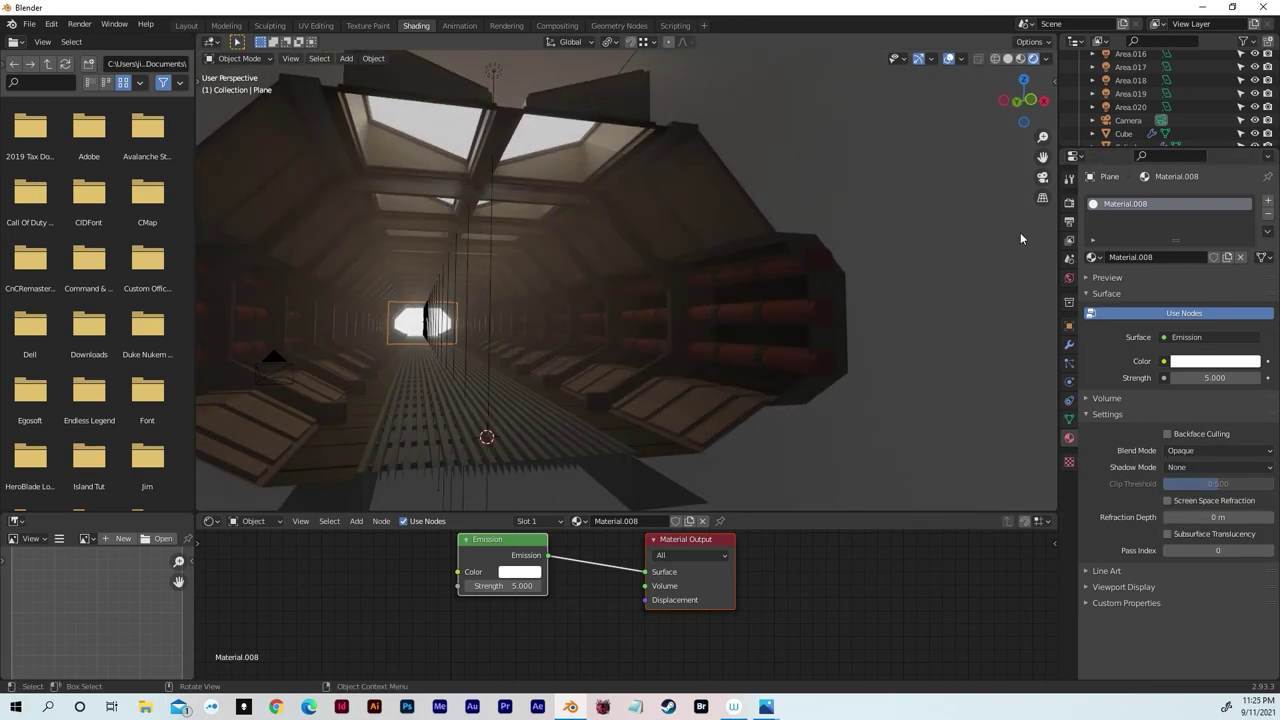
left_click(1042, 177)
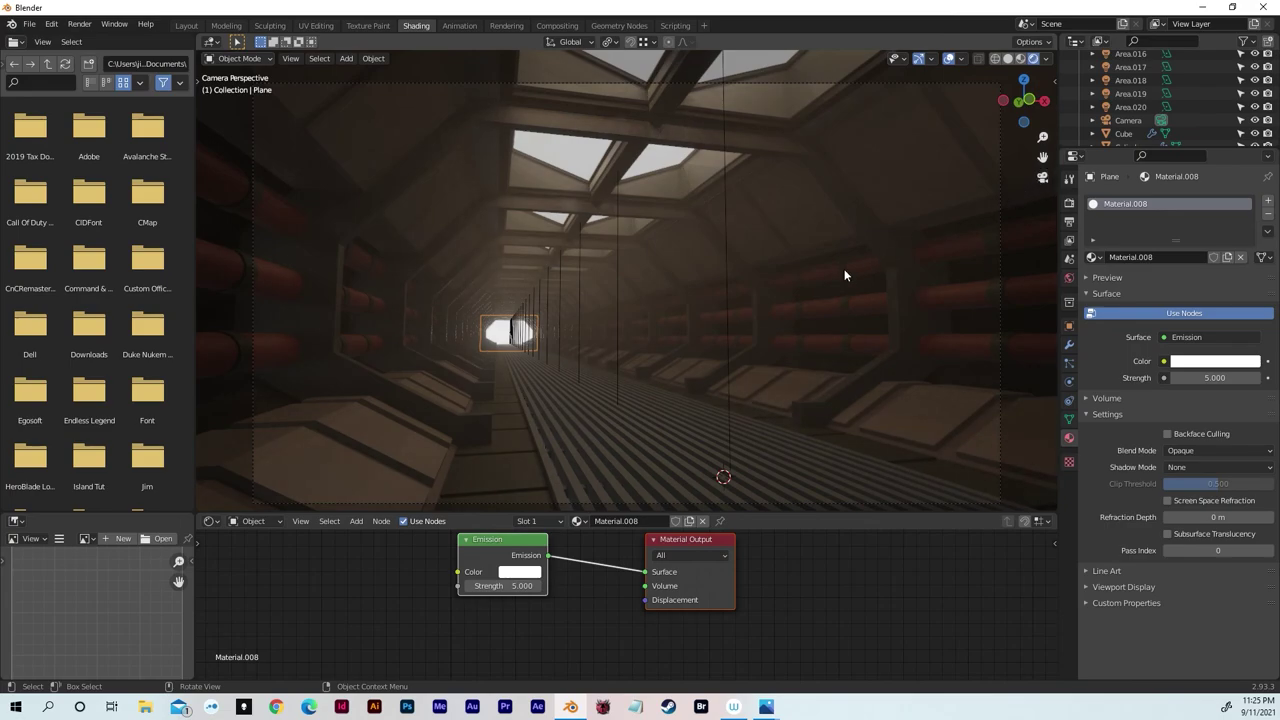
key("F12")
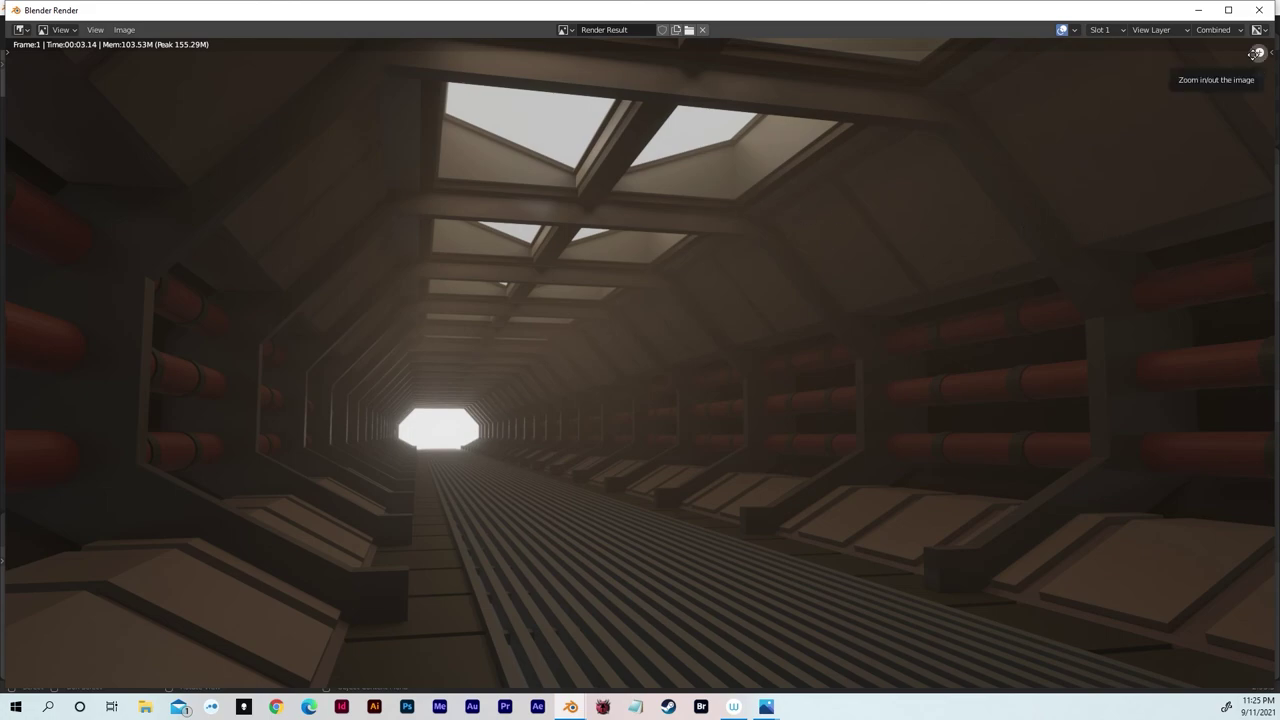
key("Escape")
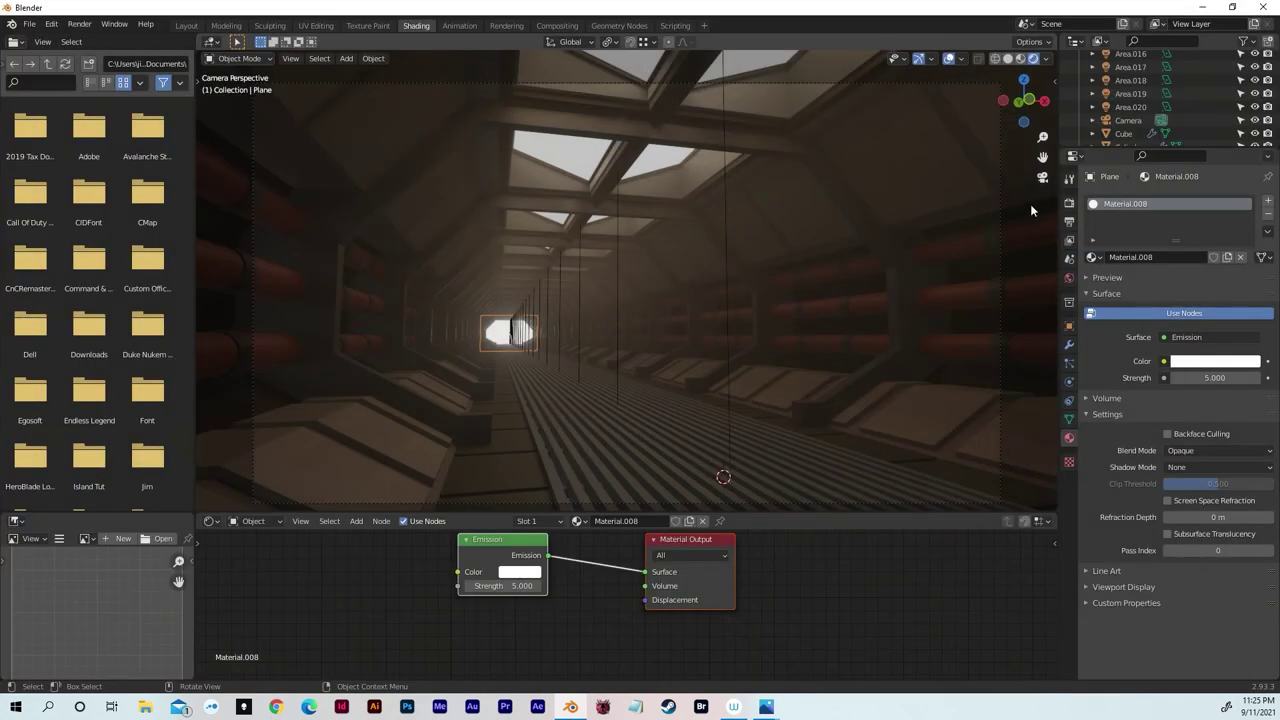
- Drop the area light's power to 1000 W and render a test frame with nothing selected
left_click(724, 240)
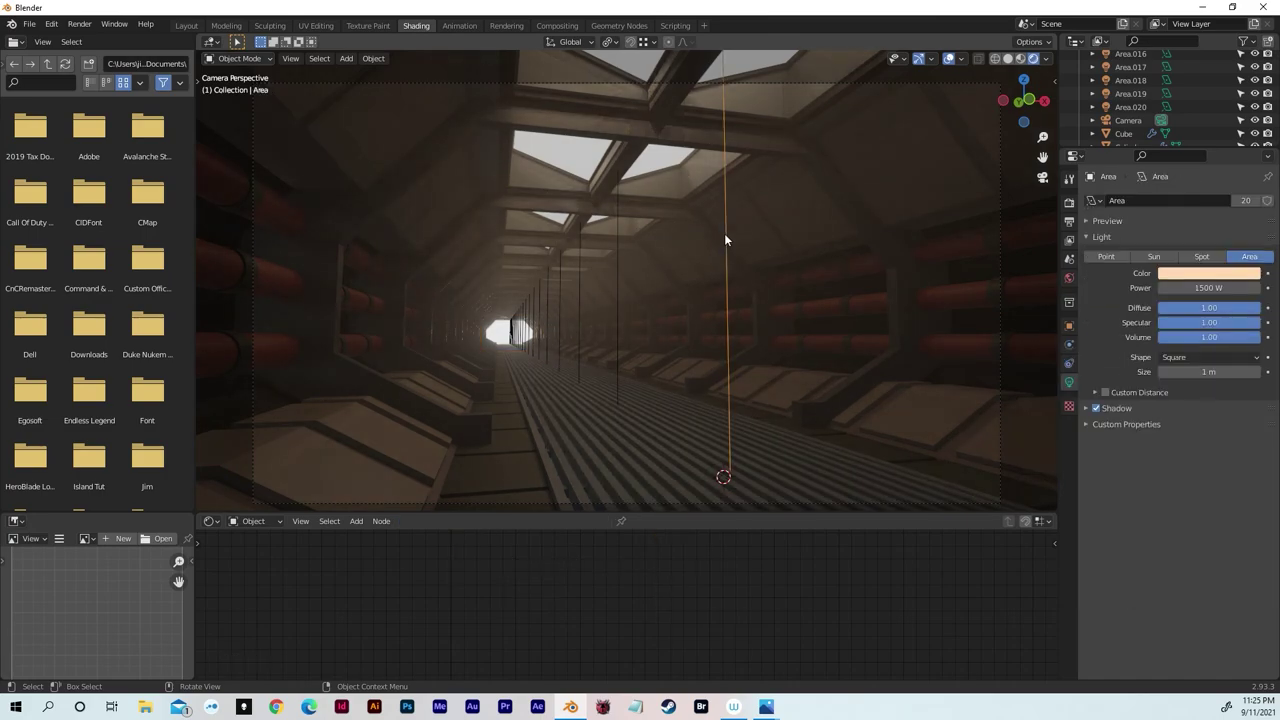
left_click(1200, 287)
type("1")
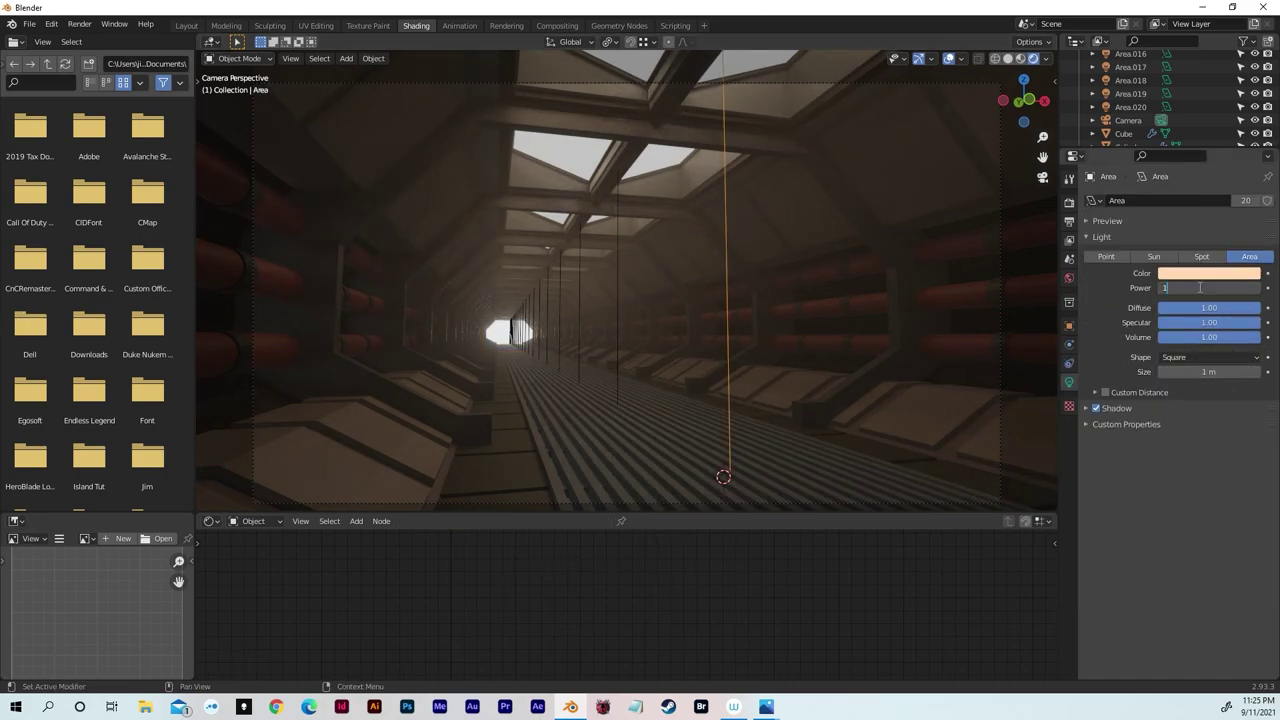
type("000")
key("Return")
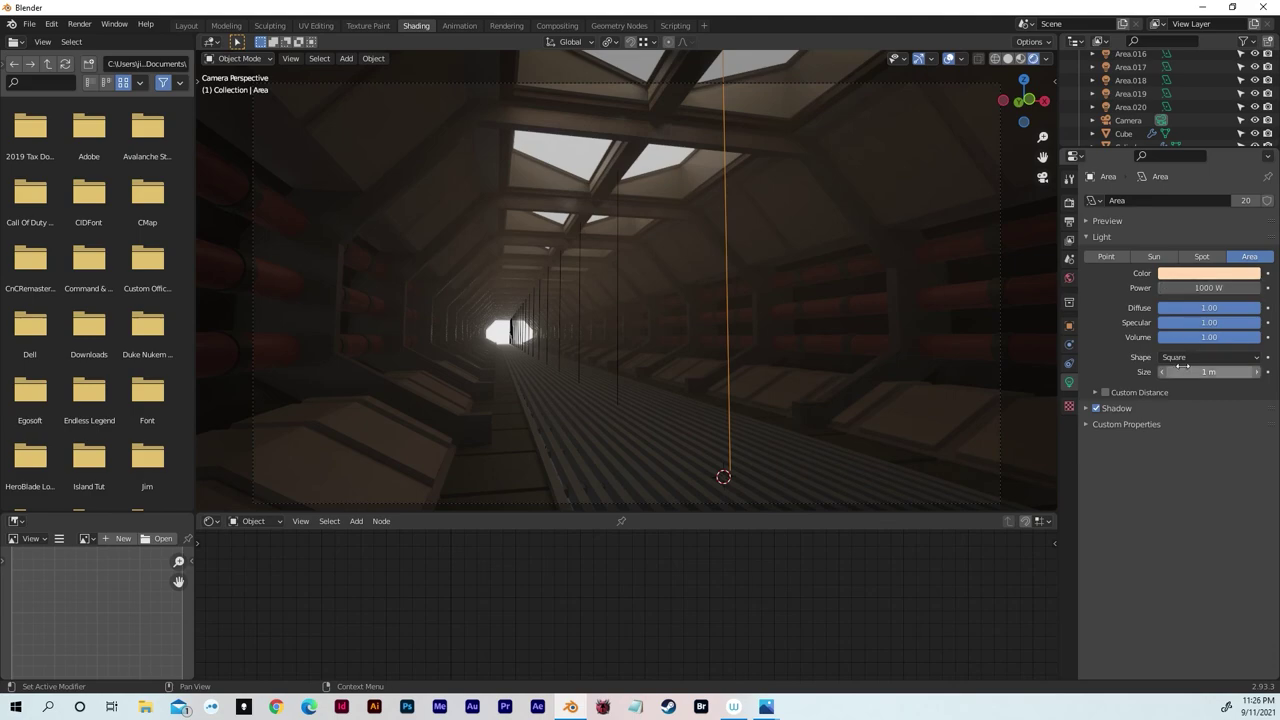
left_click(725, 252)
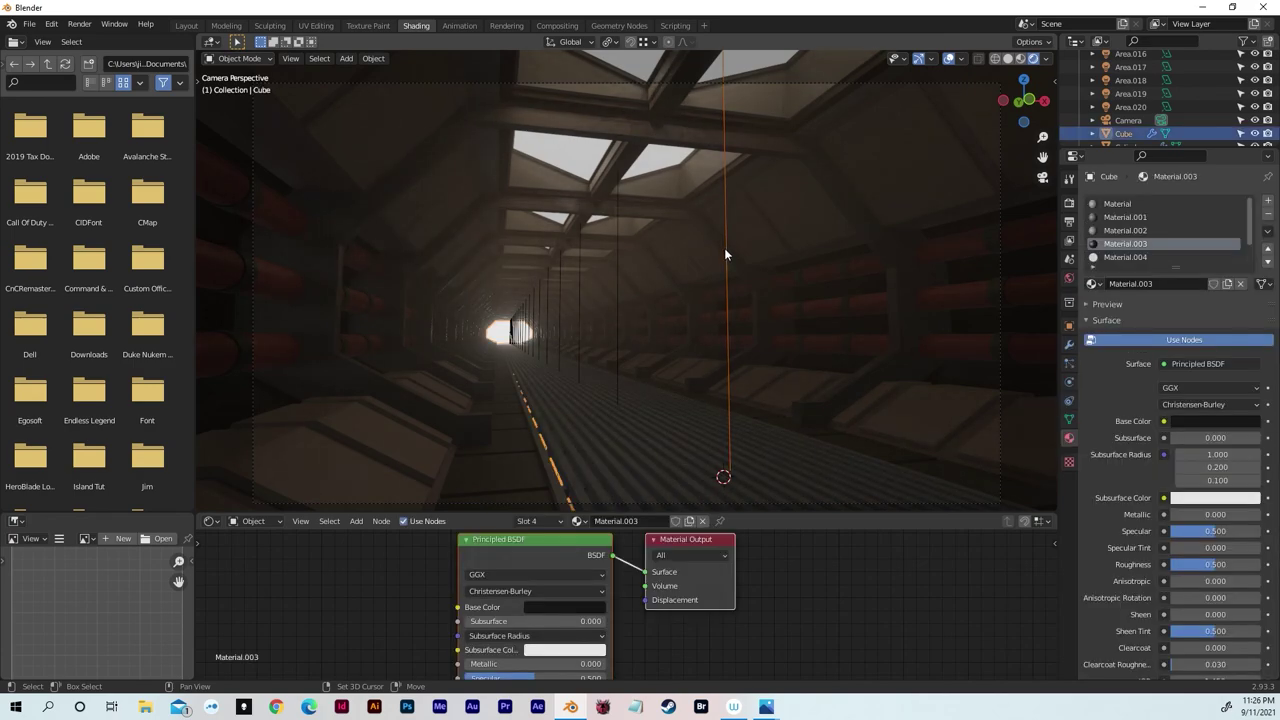
left_click(724, 250)
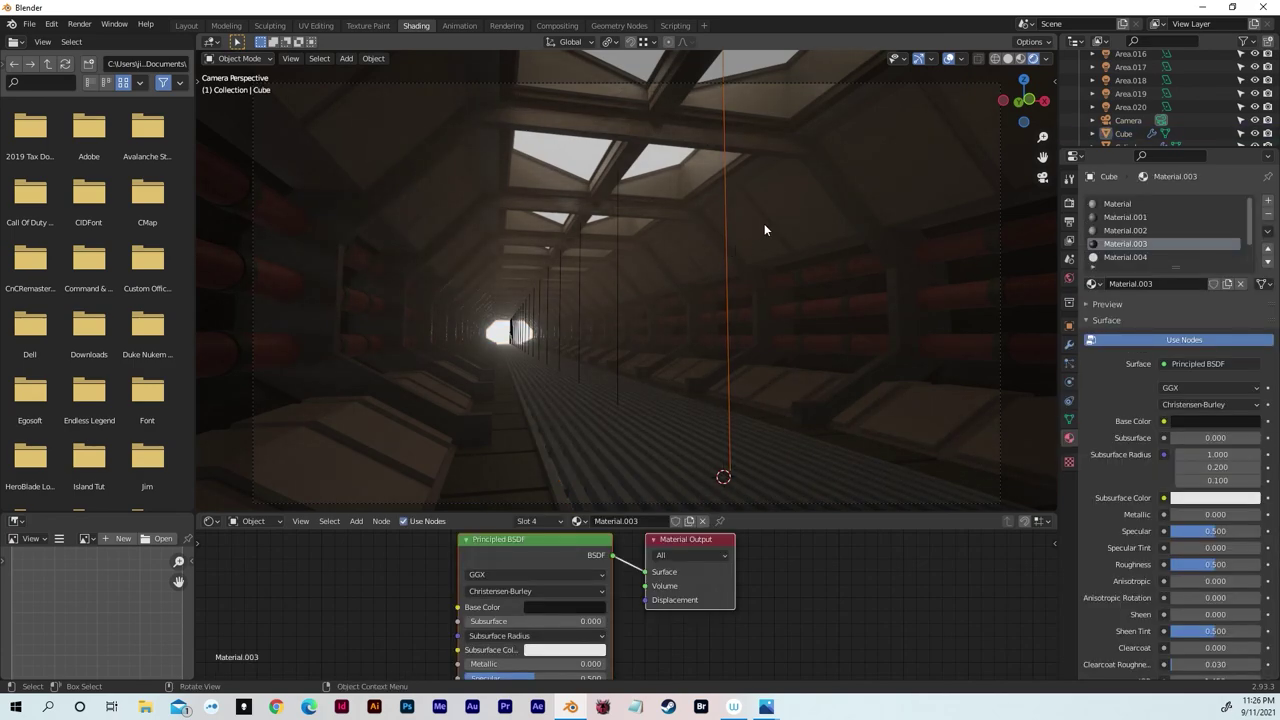
left_click(764, 230)
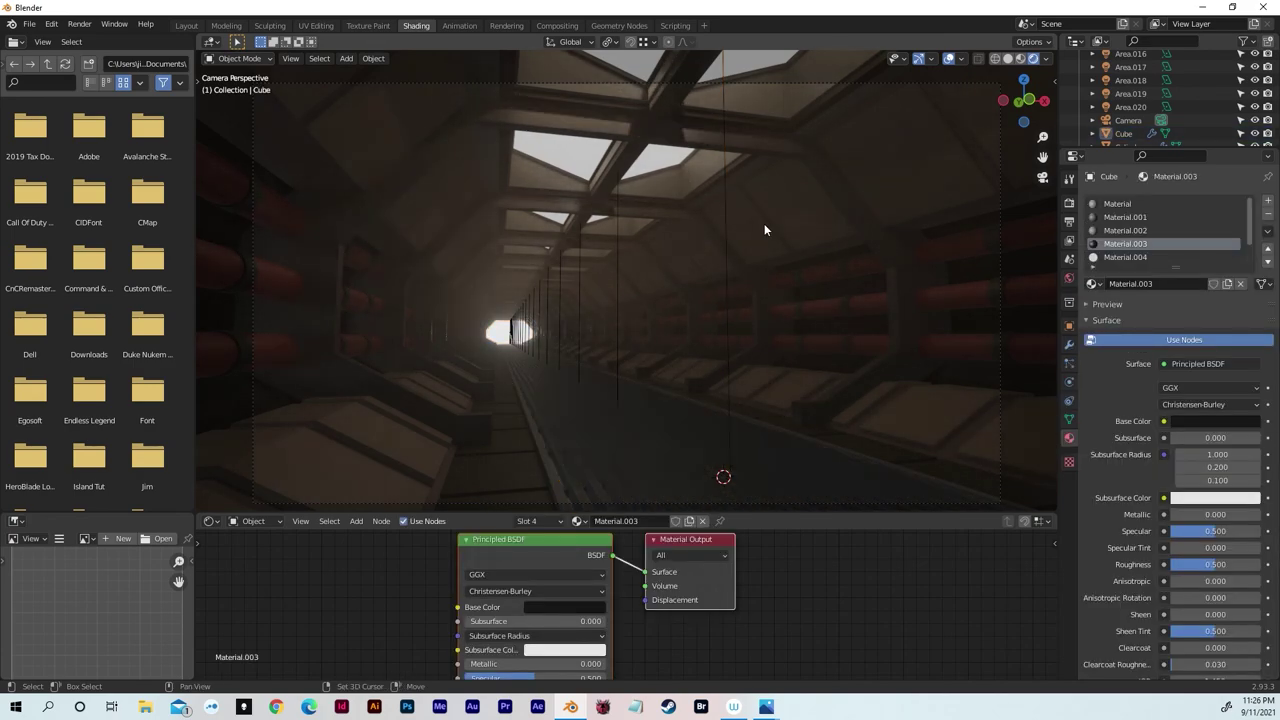
key("F12")
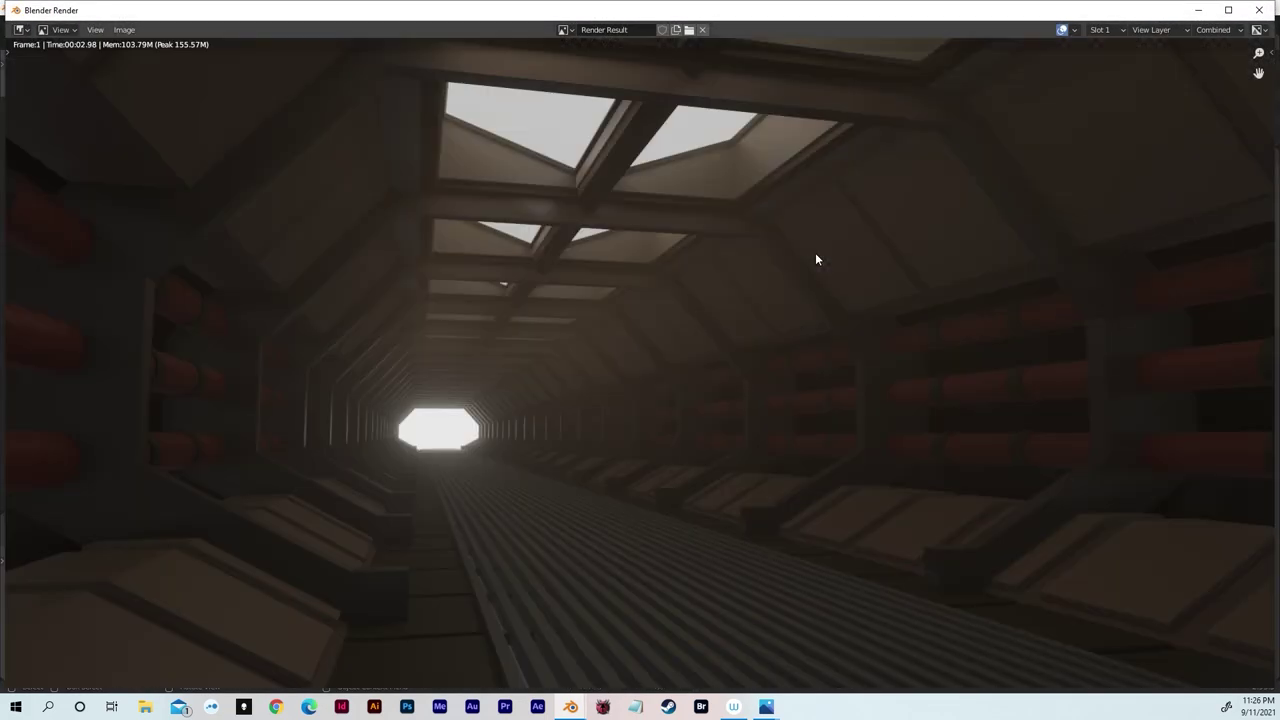
left_click(1260, 10)
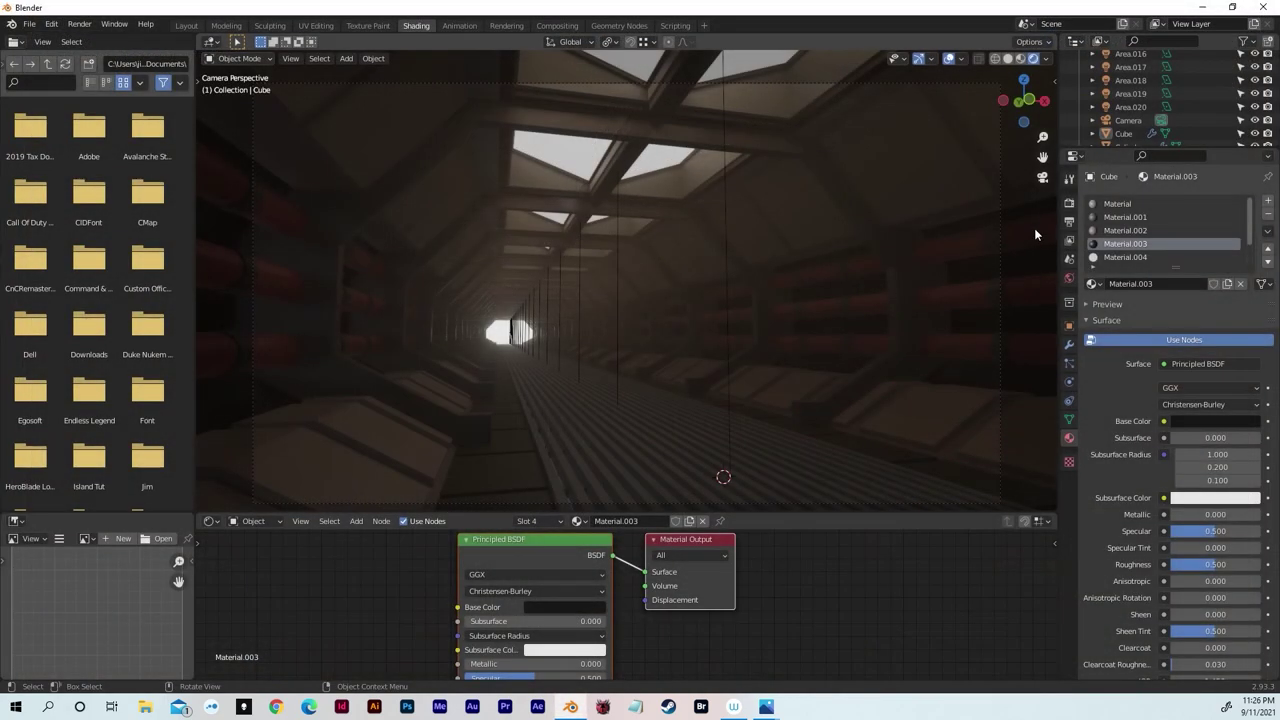
- Darken the world background colour value to 0.016 and check the render
left_click(1067, 283)
left_click(1185, 288)
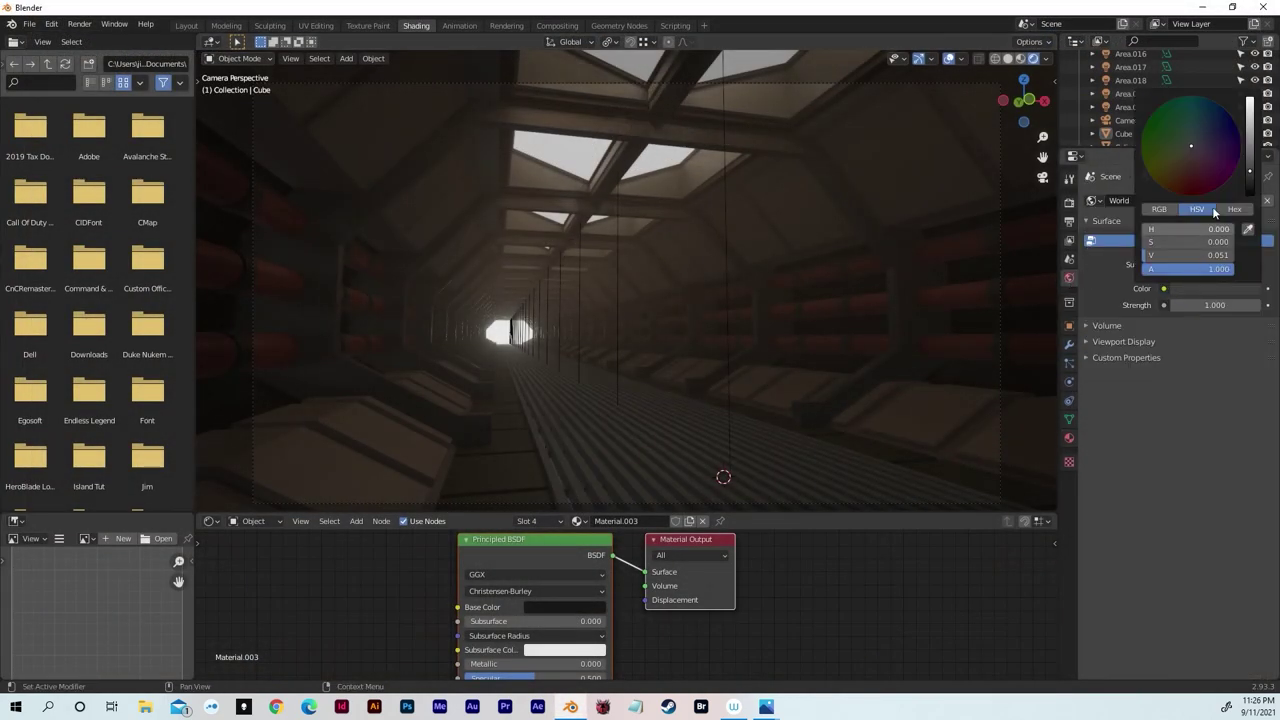
left_click_drag(1249, 171, 1249, 184)
key("F12")
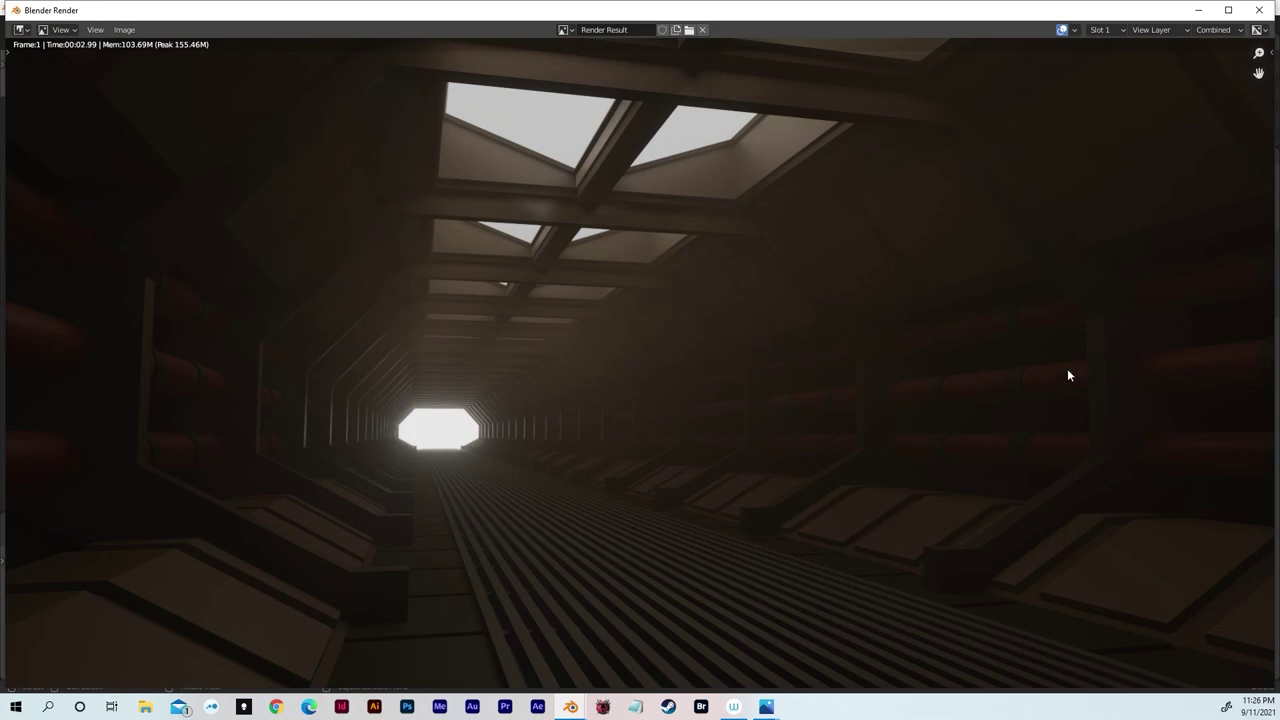
left_click(1259, 9)
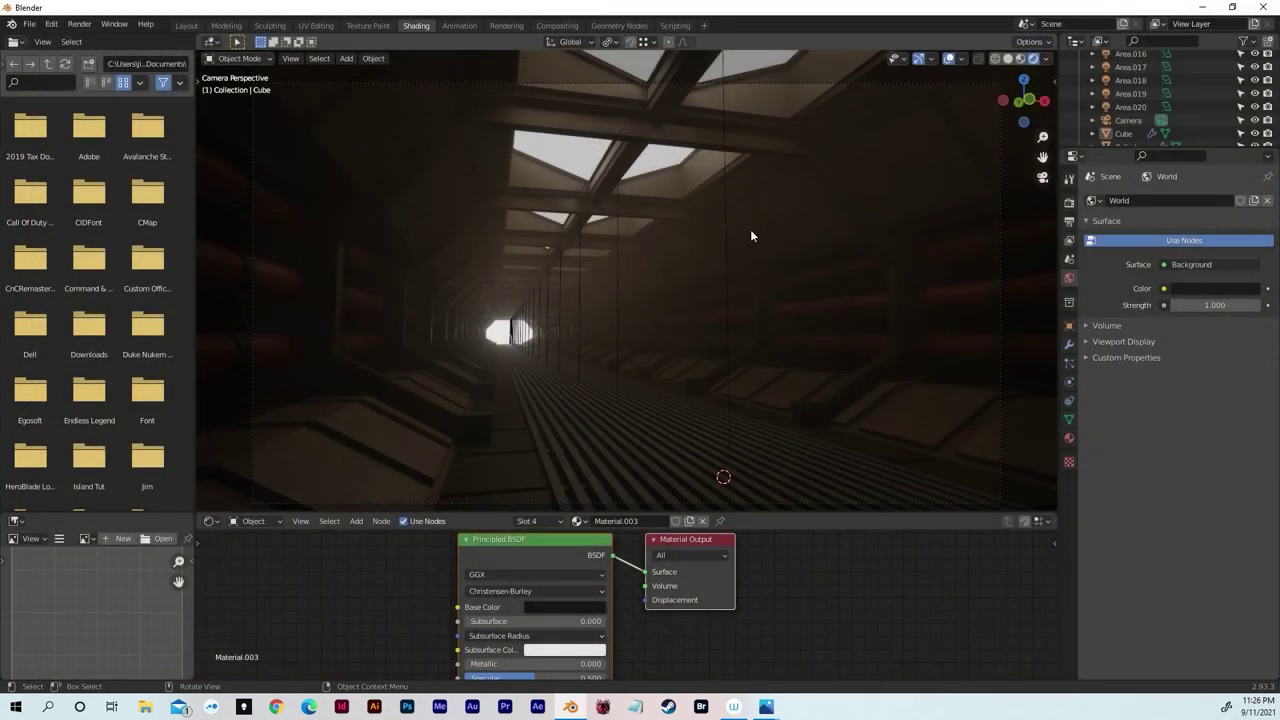
- Raise the area light's power back to 1500 W and render the corridor again
left_click(783, 277)
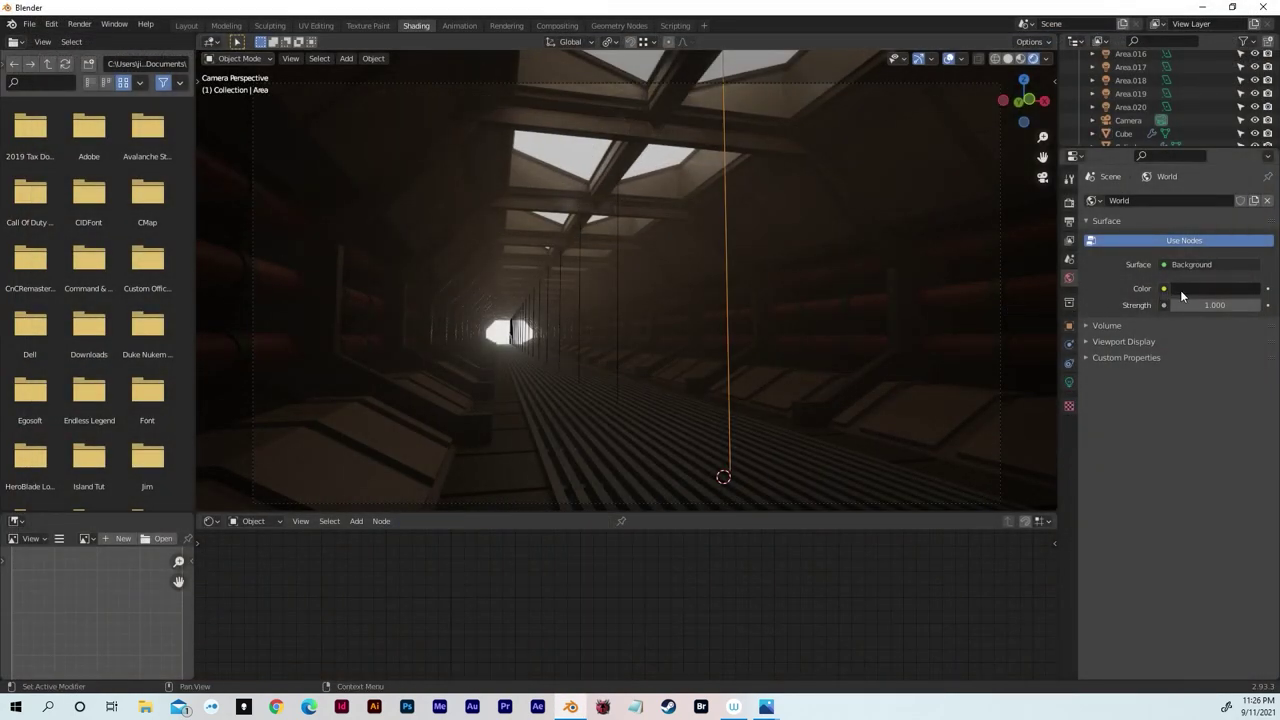
left_click(1069, 382)
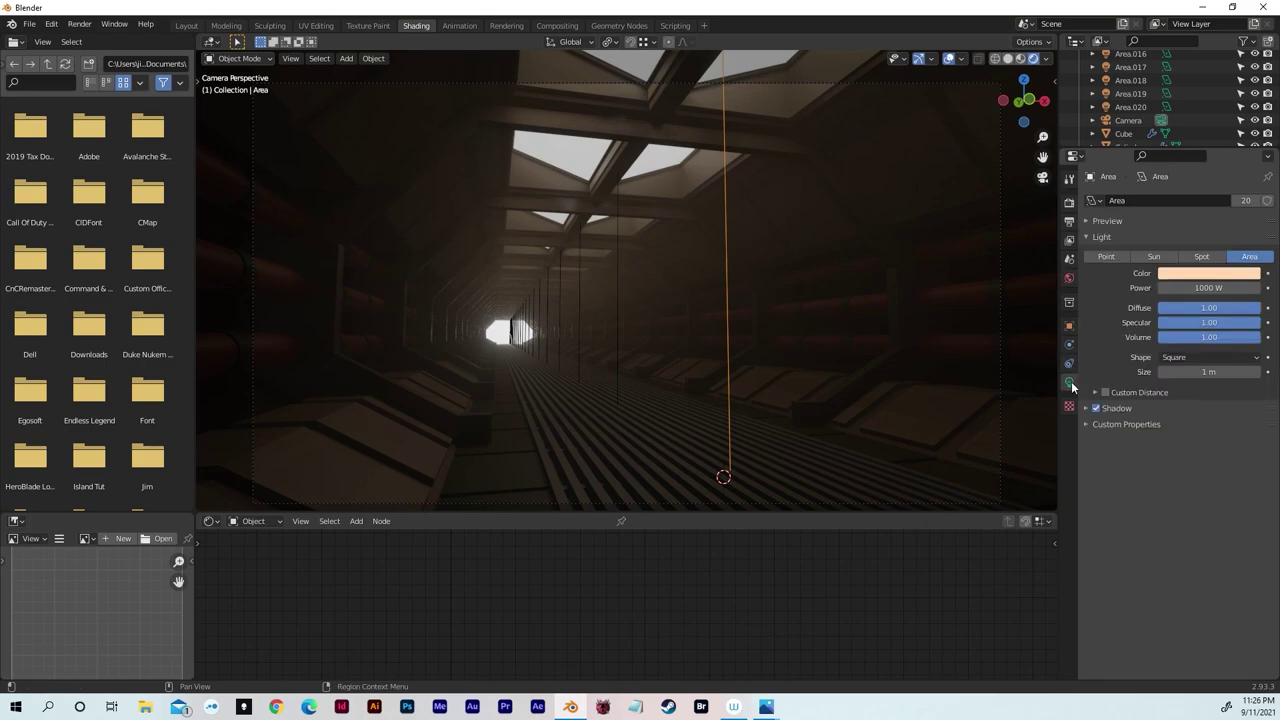
left_click(1202, 287)
type("1500")
key("Return")
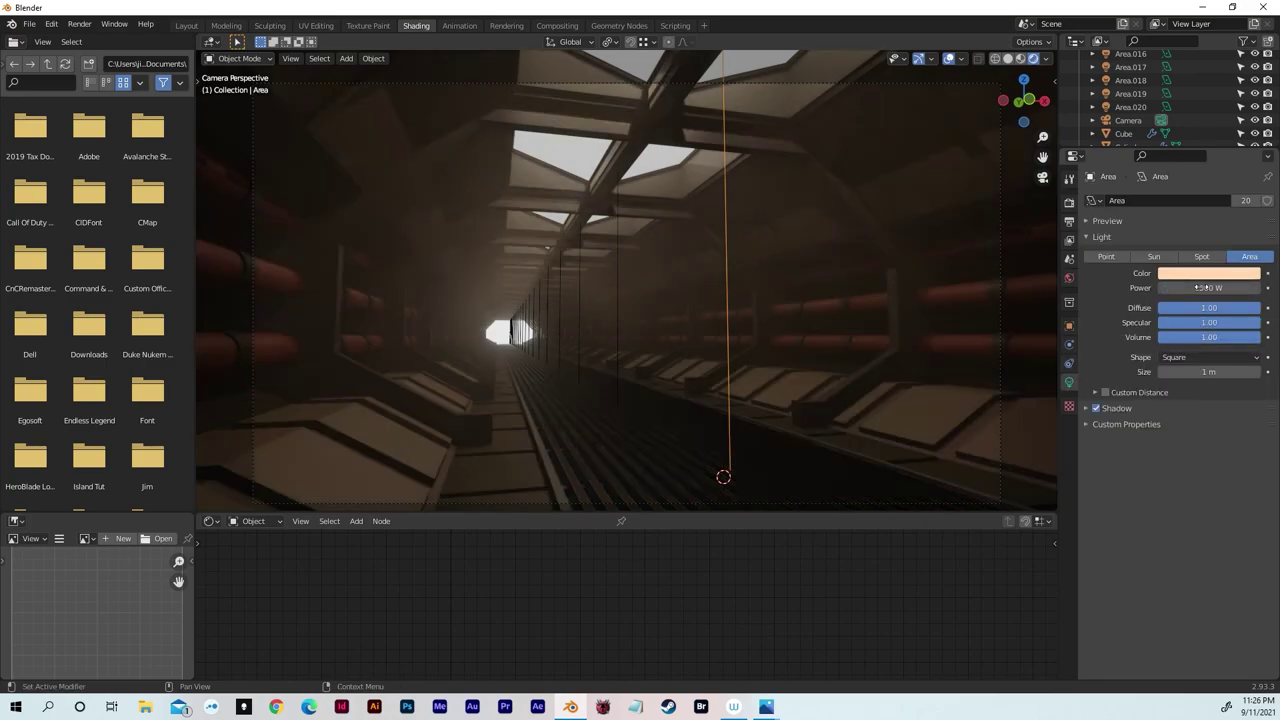
key("F12")
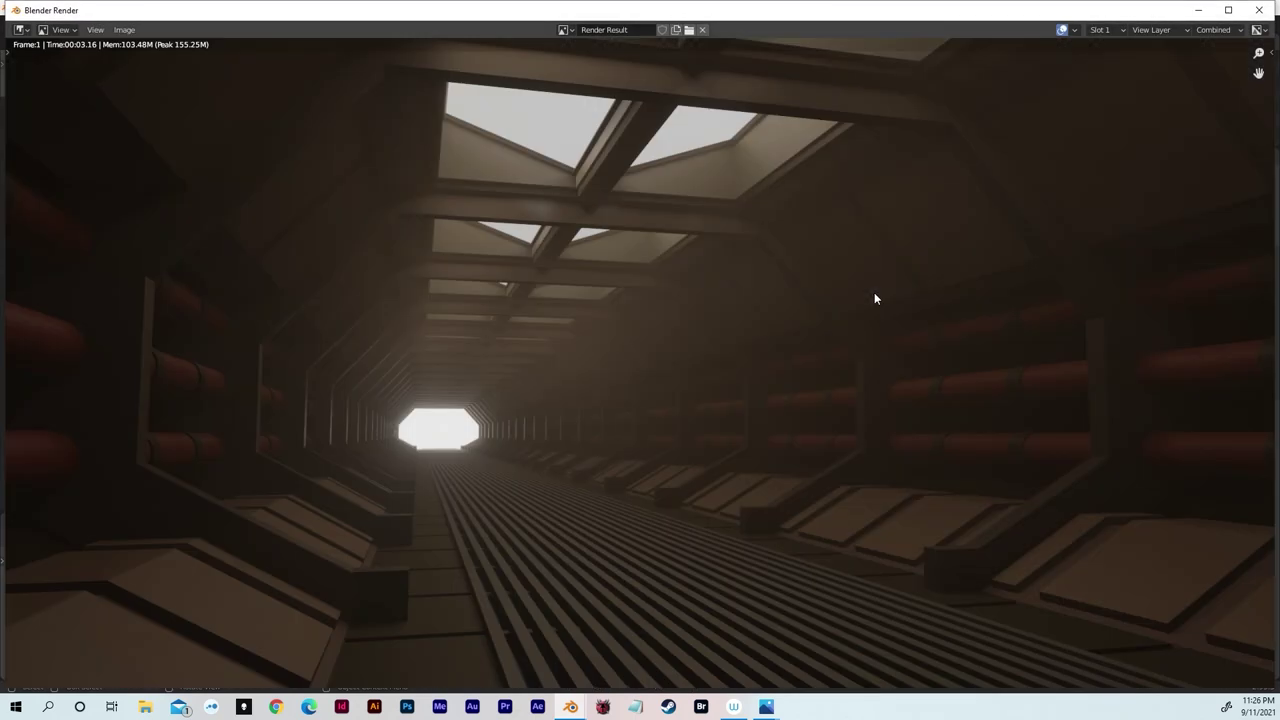